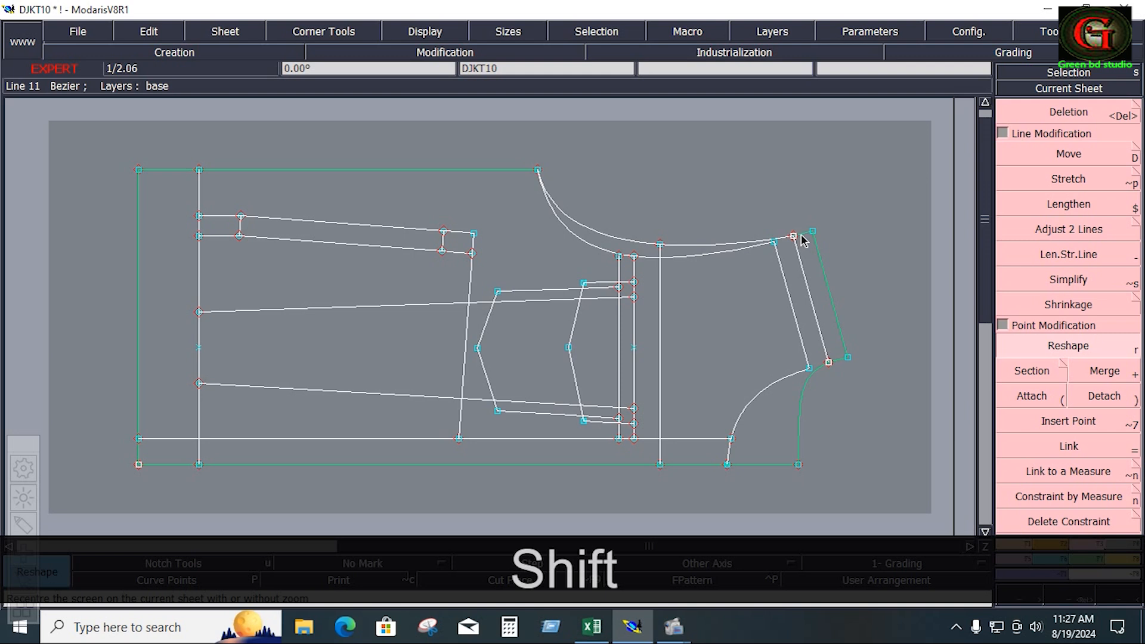
Step: Duplicate the jacket piece's outer outline with its full-height vertical yoke line and place the copy below the original
{"action": "left_click", "coordinate": [733, 247], "text": "shift"}
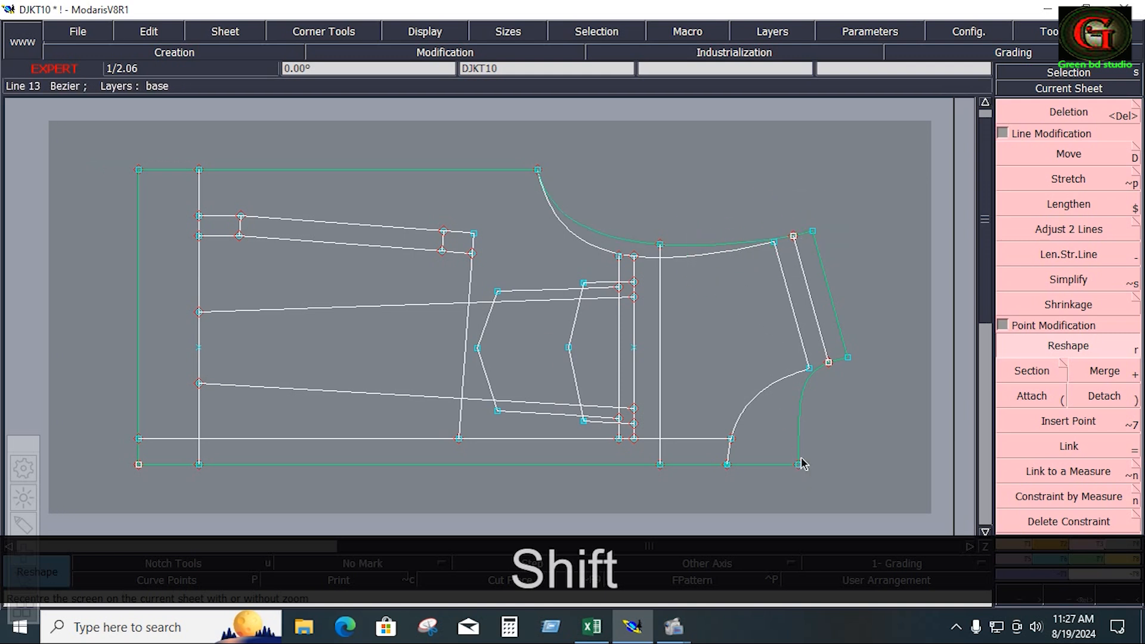
{"action": "left_click", "coordinate": [662, 350], "text": "shift"}
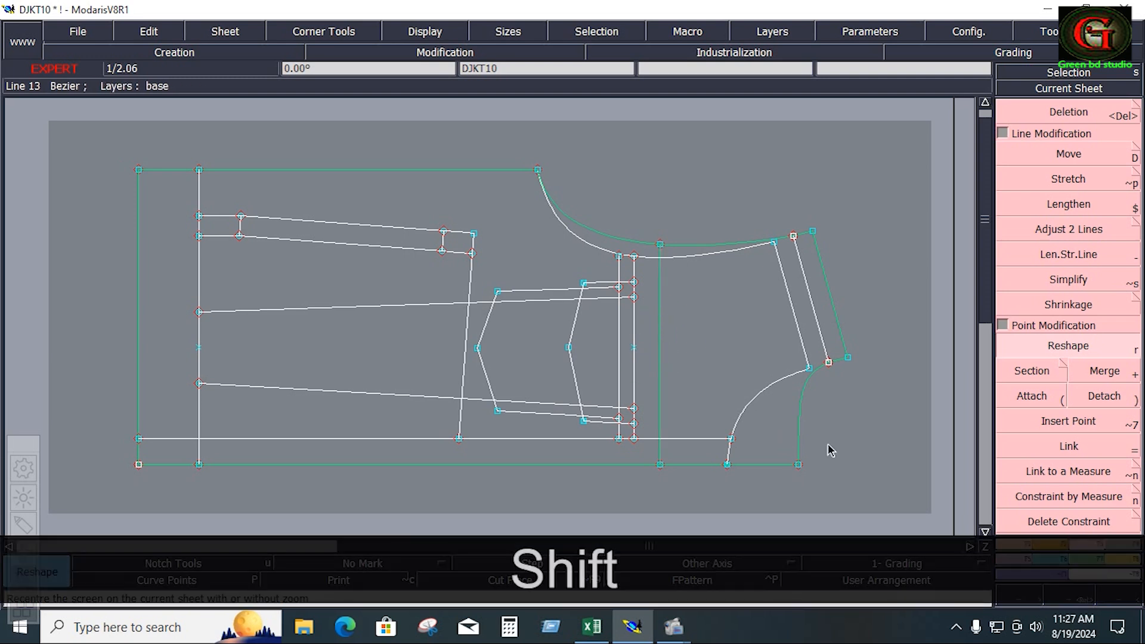
{"action": "left_click", "coordinate": [1011, 542]}
{"action": "left_click", "coordinate": [1067, 422]}
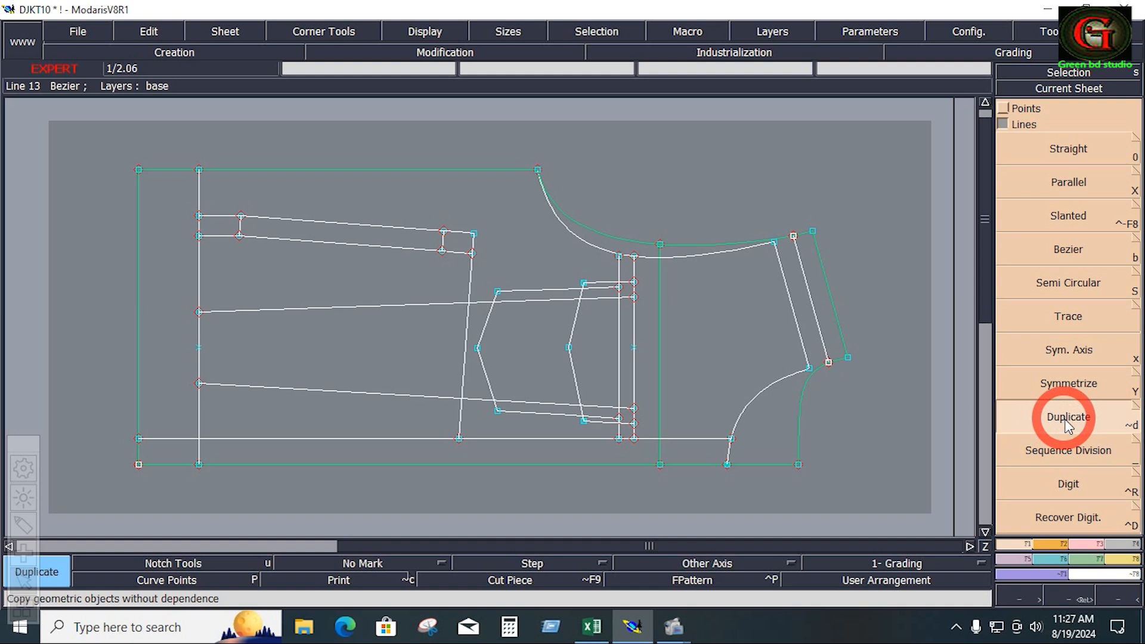
{"action": "left_click", "coordinate": [705, 250]}
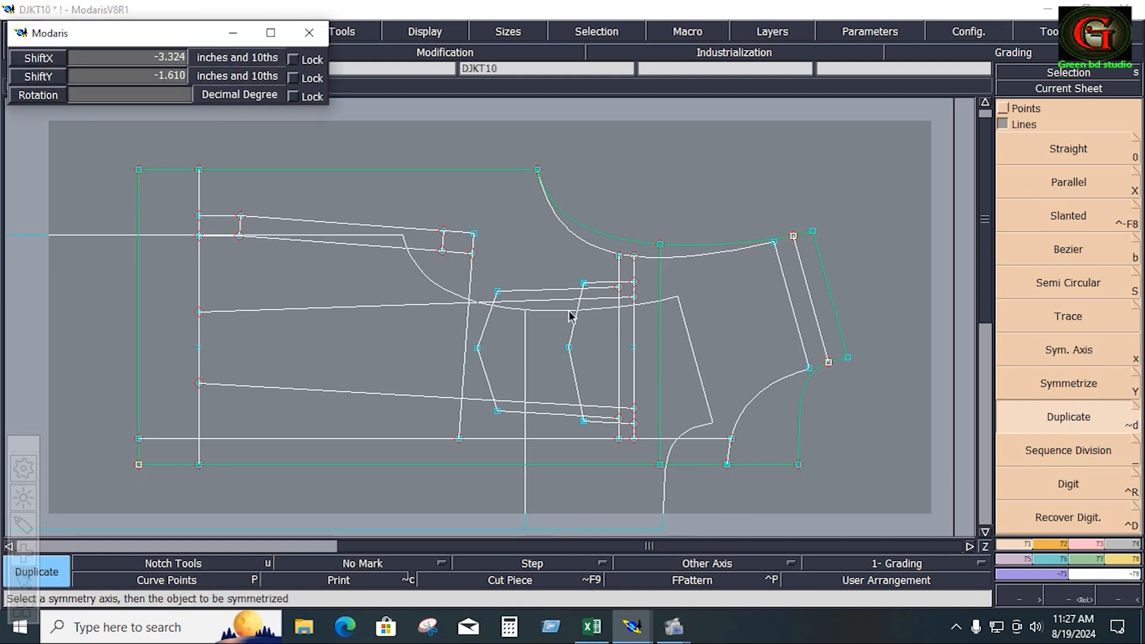
{"action": "key", "text": "j"}
{"action": "left_click", "coordinate": [654, 385]}
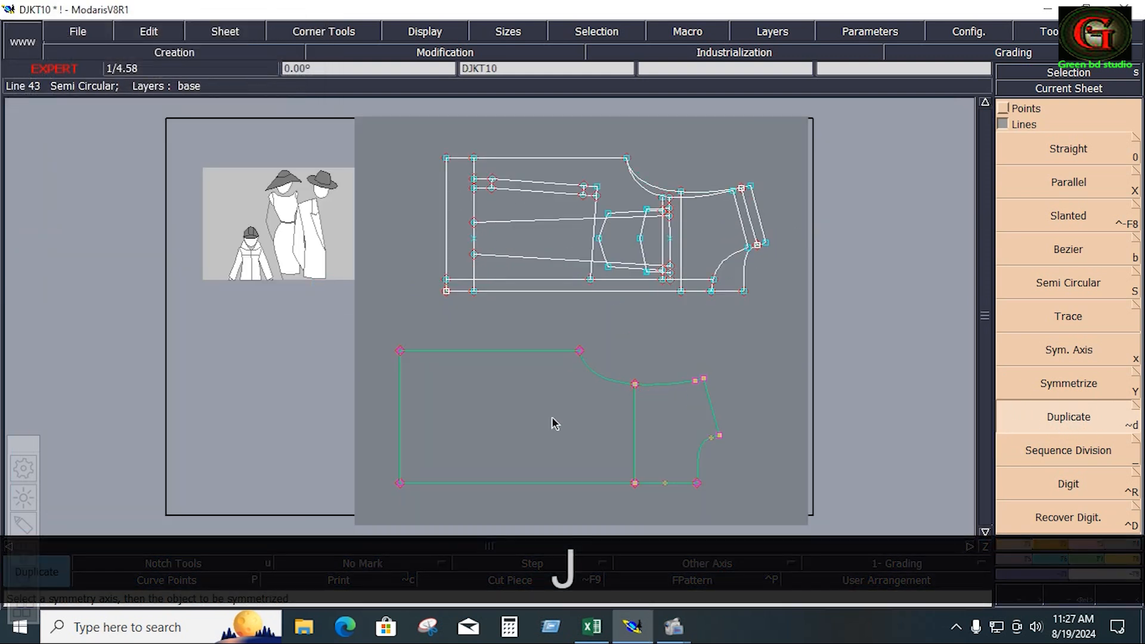
{"action": "left_click", "coordinate": [772, 497]}
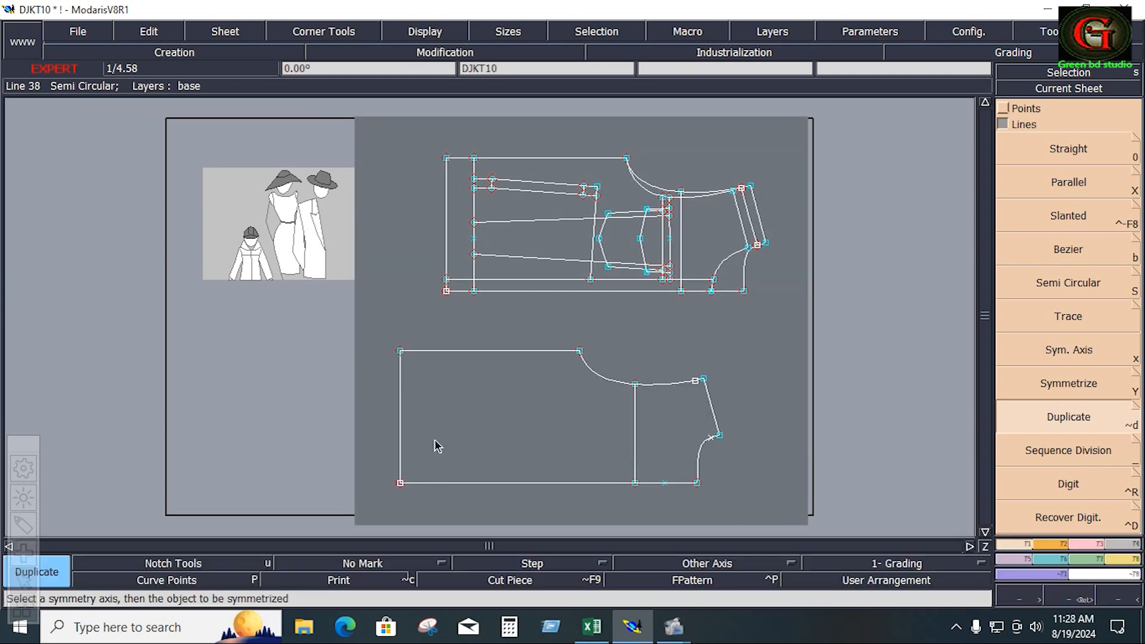
Step: Divide the copied piece's vertical yoke line into 3 equal parts between its two endpoints
{"action": "key", "text": "Return"}
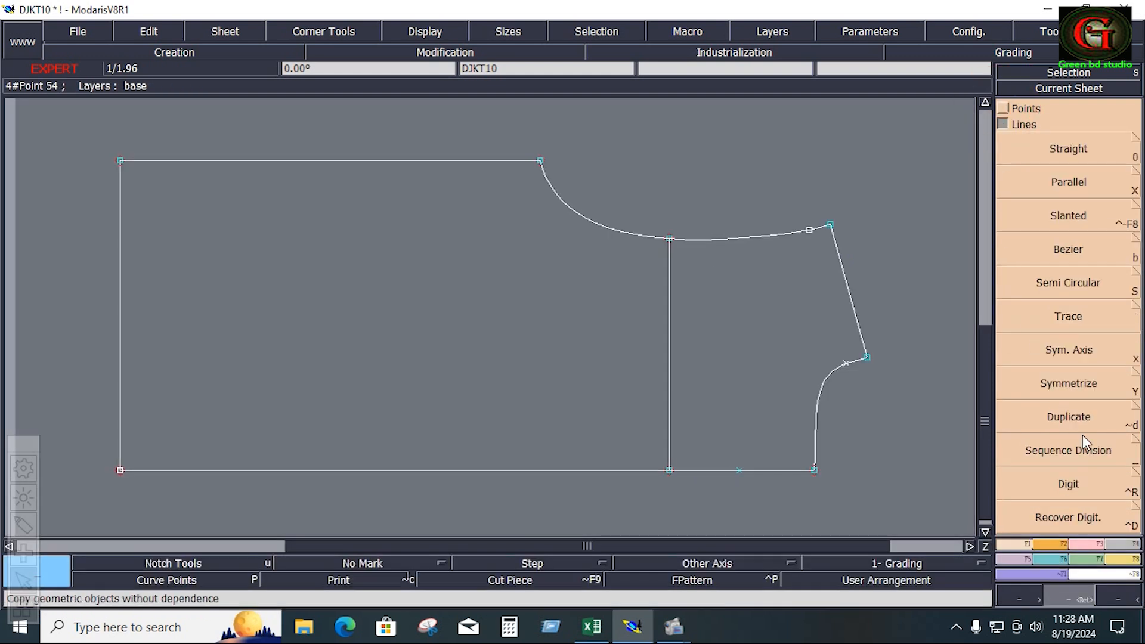
{"action": "left_click", "coordinate": [1097, 456]}
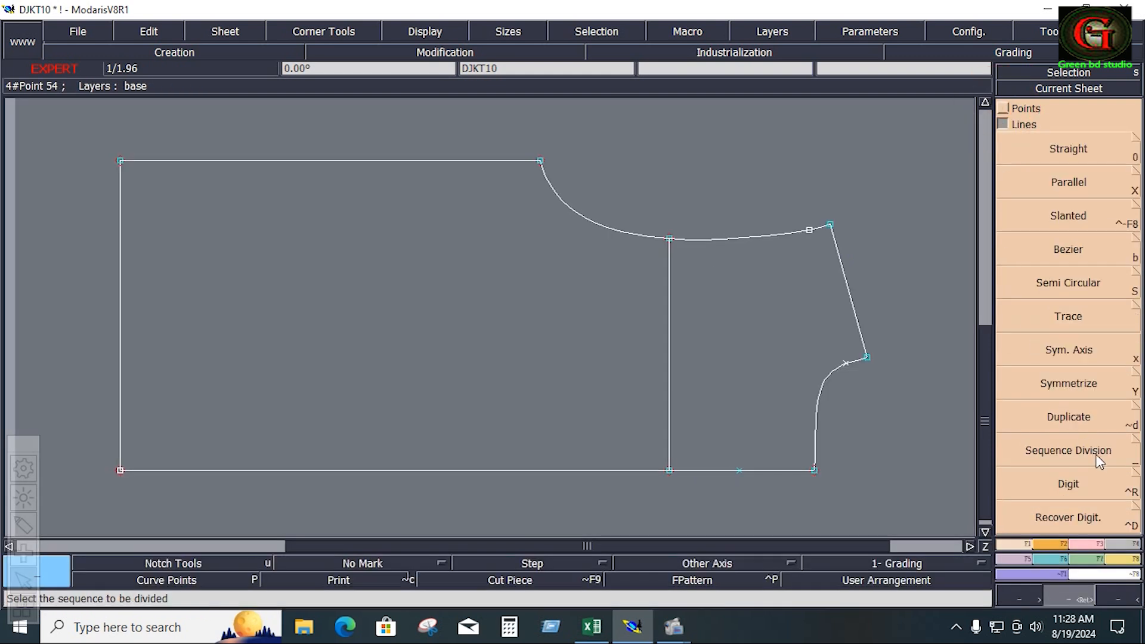
{"action": "left_click", "coordinate": [669, 470]}
{"action": "left_click", "coordinate": [671, 239]}
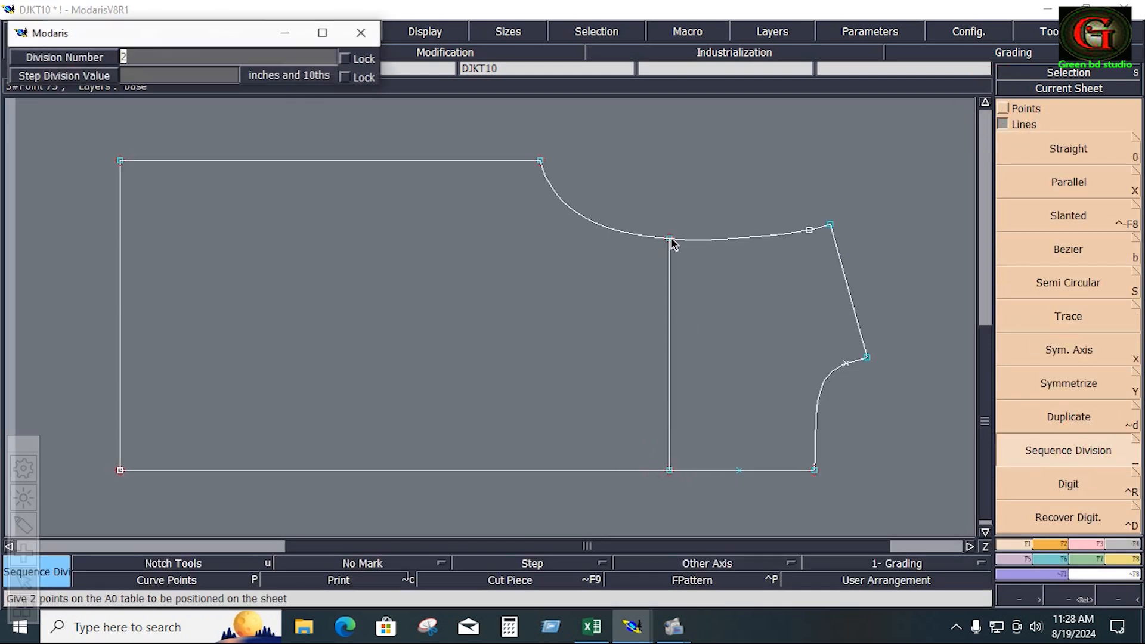
{"action": "type", "text": "3"}
{"action": "key", "text": "Return"}
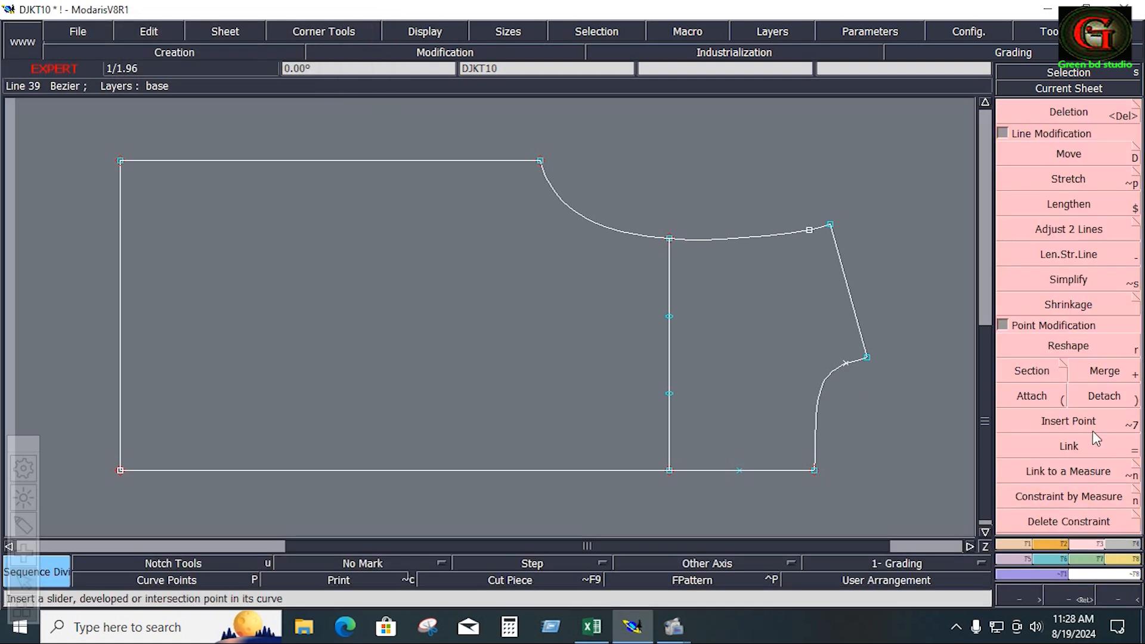
Step: Apply Insert Point to the upper division mark on the yoke line and delete the lower one
{"action": "left_click", "coordinate": [1079, 423]}
{"action": "left_click", "coordinate": [673, 318]}
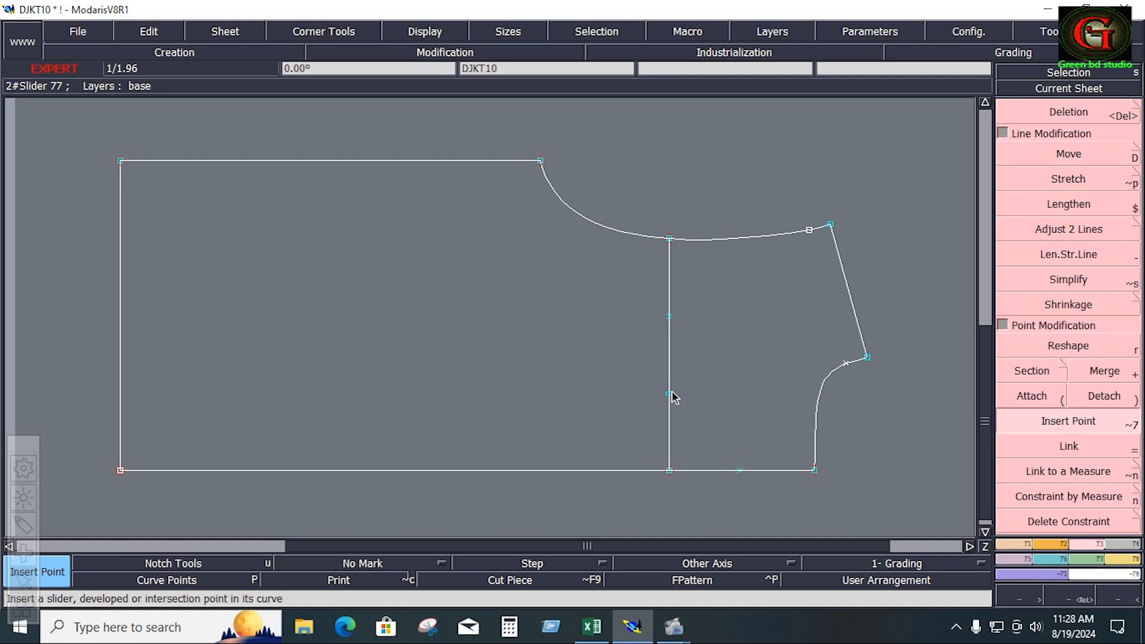
{"action": "key", "text": "Delete"}
{"action": "key", "text": "ctrl+z"}
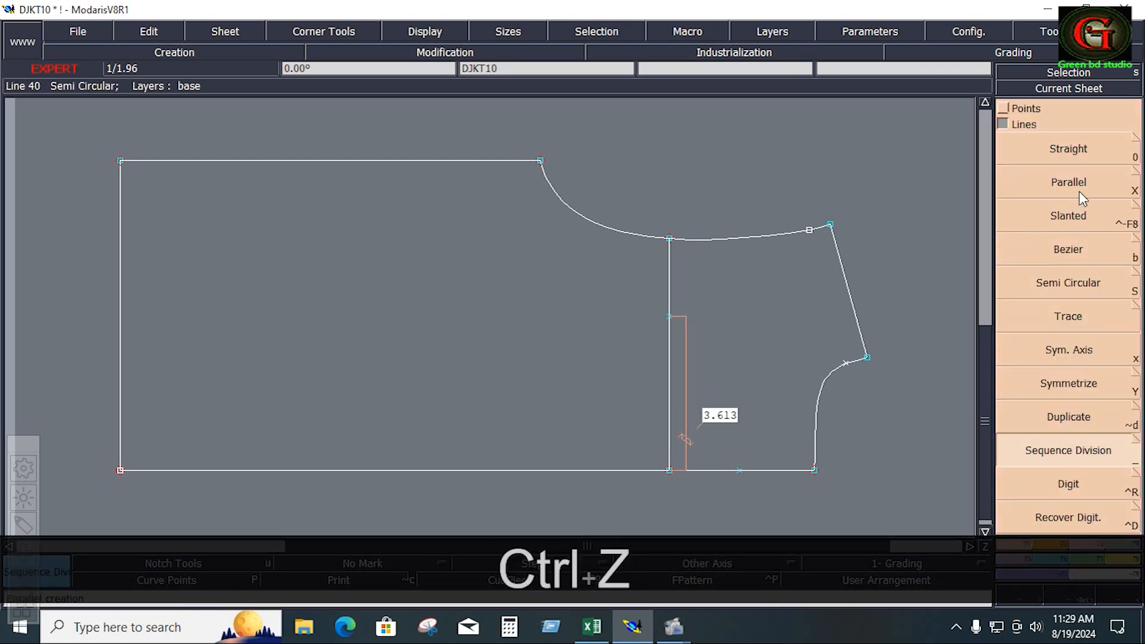
Step: Add a developed point on the hem edge, 2.75 inches from its lower corner, and apply Insert Point to it
{"action": "left_click", "coordinate": [1004, 106]}
{"action": "left_click", "coordinate": [1053, 154]}
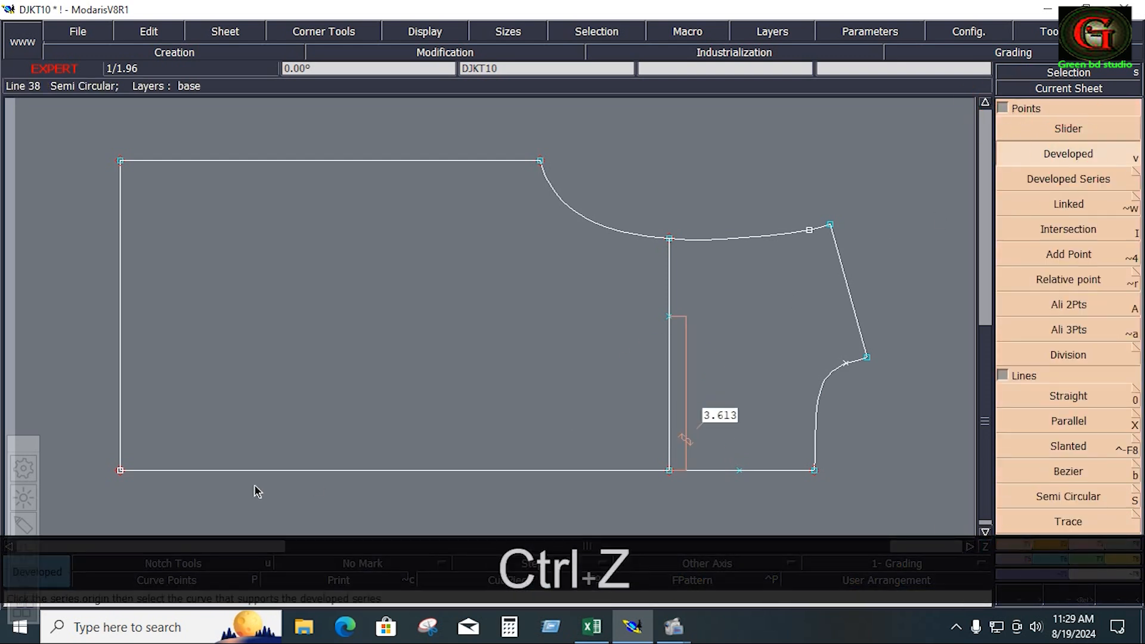
{"action": "left_click", "coordinate": [120, 470]}
{"action": "key", "text": "space"}
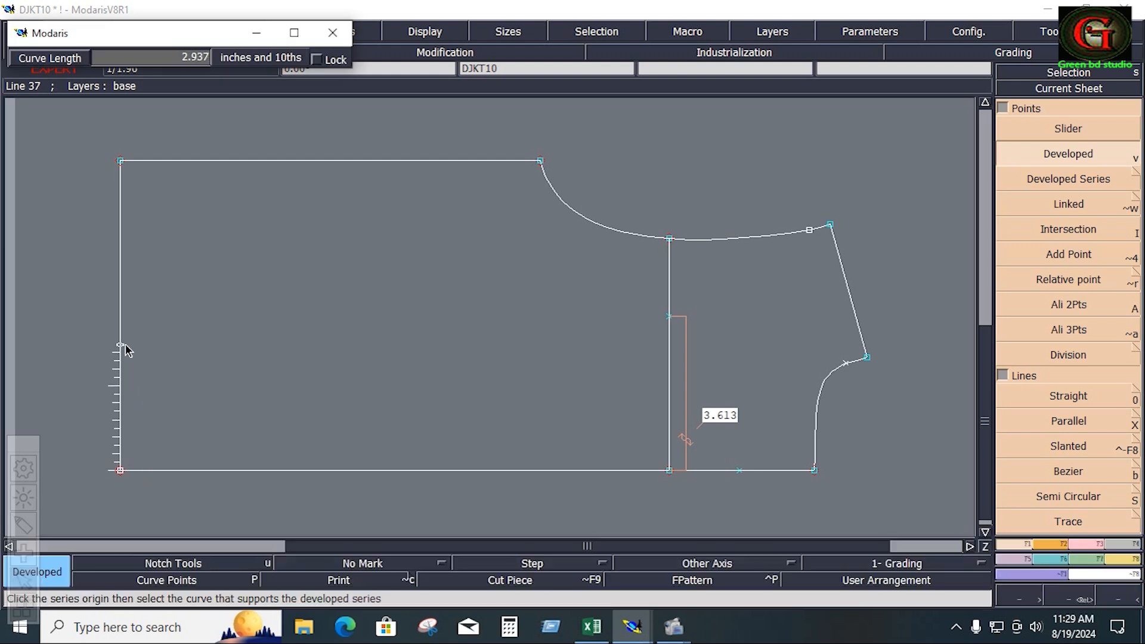
{"action": "key", "text": "Down"}
{"action": "type", "text": "2"}
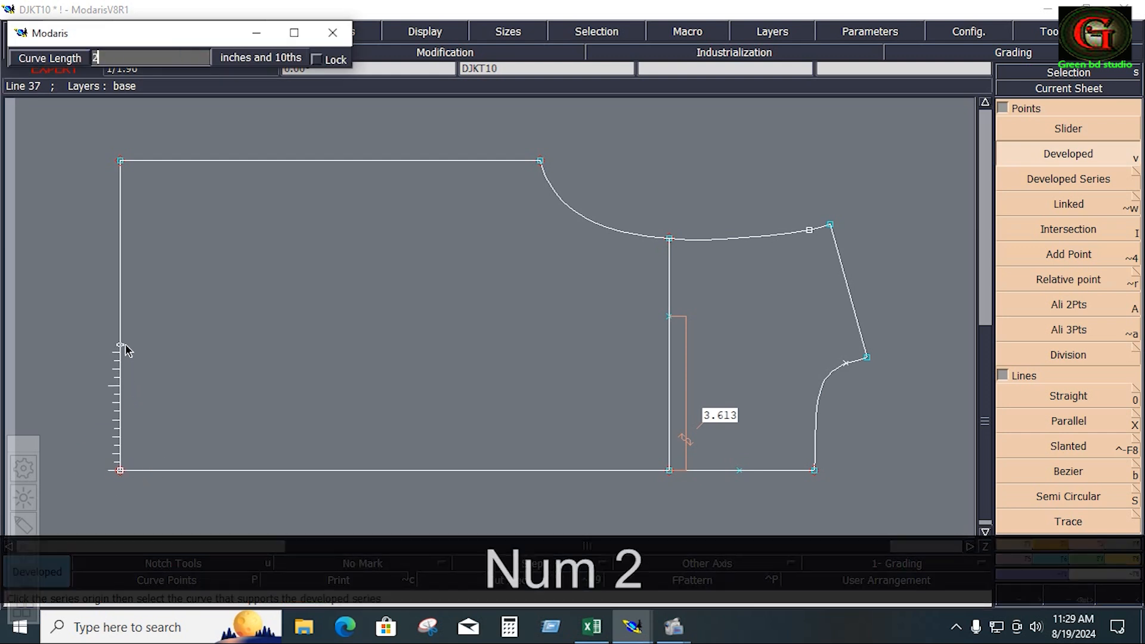
{"action": "type", "text": ".75"}
{"action": "key", "text": "Return"}
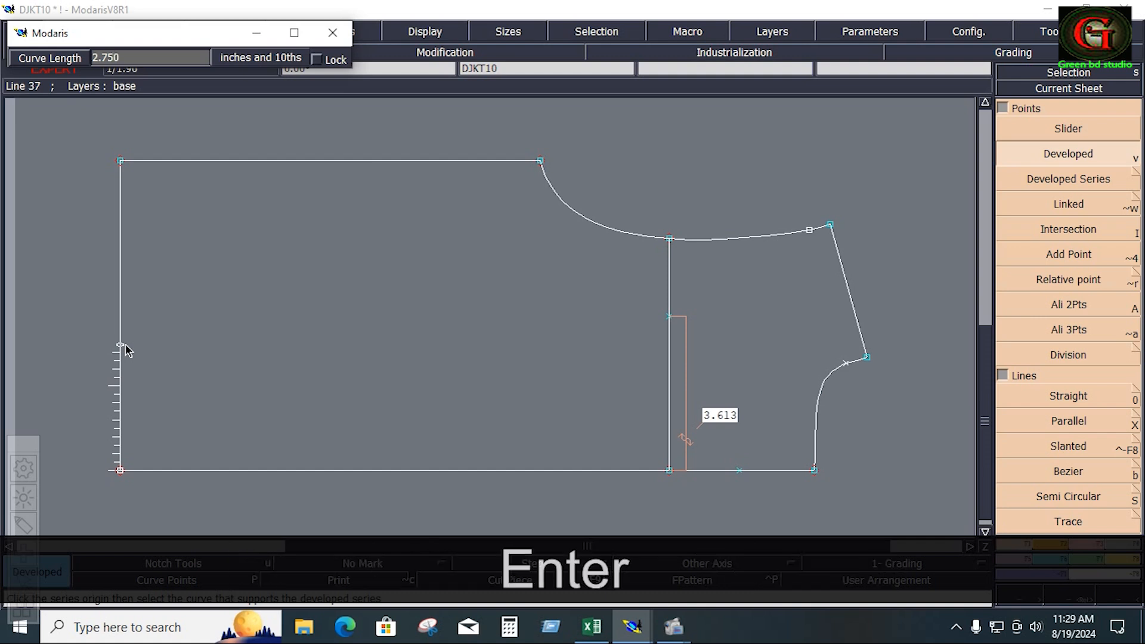
{"action": "key", "text": "alt+7"}
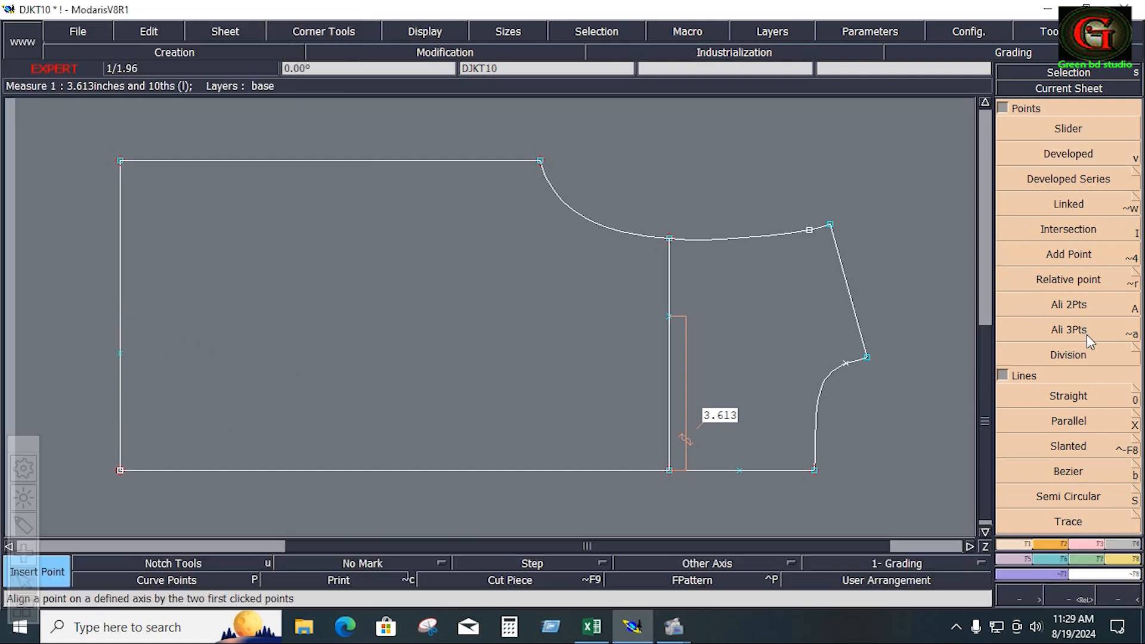
Step: Draw a straight Bezier line from the new hem edge point to the division point on the yoke line
{"action": "left_click", "coordinate": [1082, 472]}
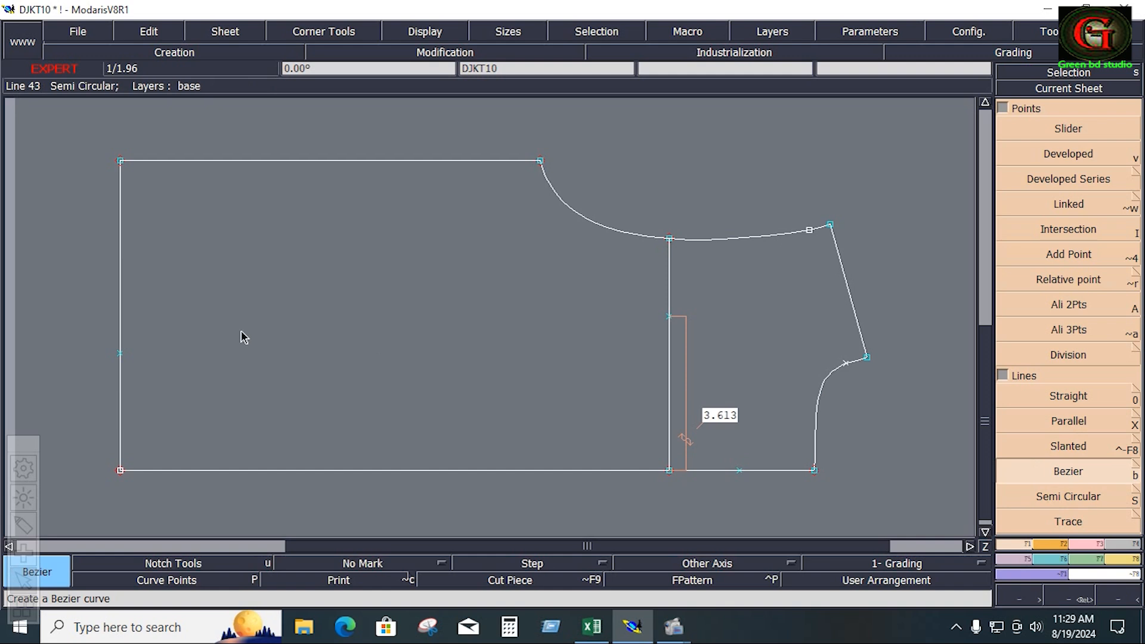
{"action": "left_click", "coordinate": [120, 353]}
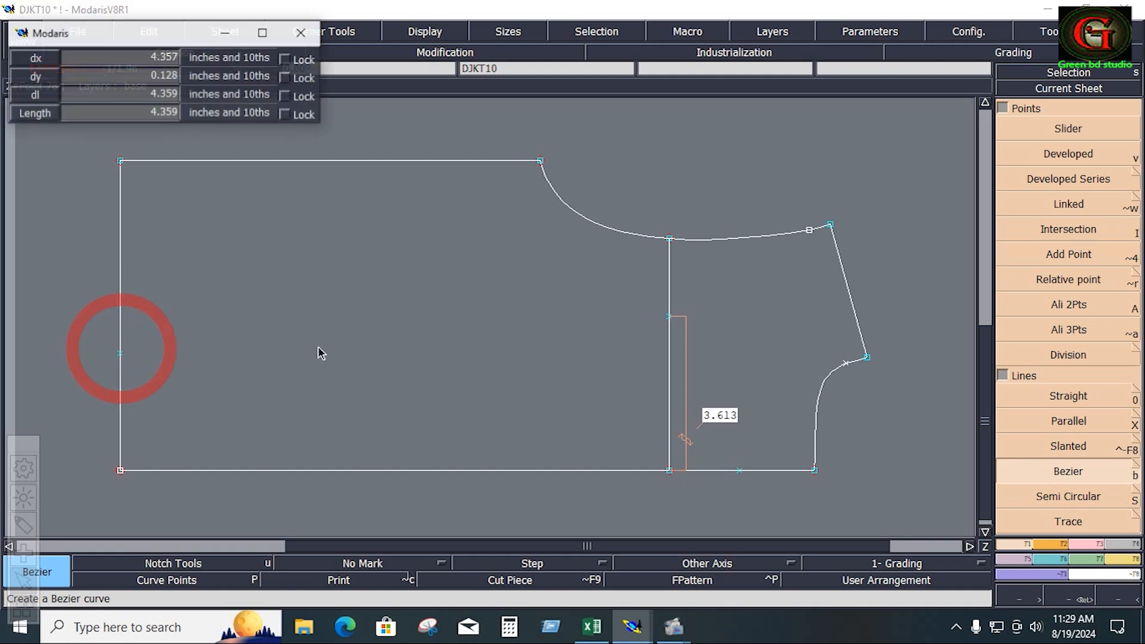
{"action": "left_click", "coordinate": [669, 318]}
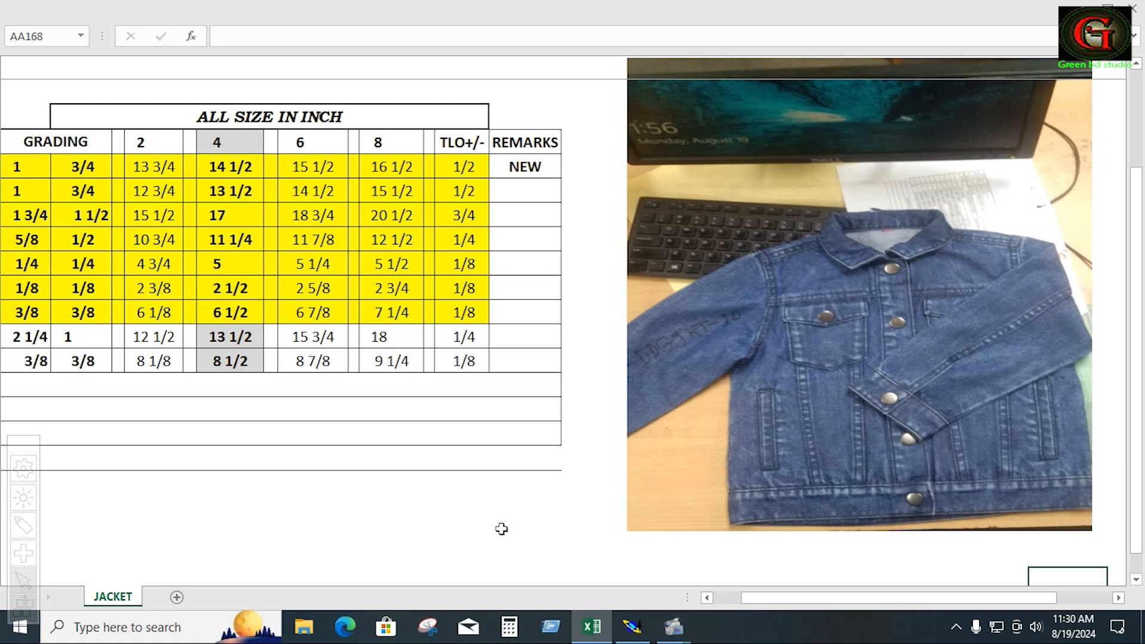
Step: Switch from the Excel size chart back to Modaris and save the DJKT10 model
{"action": "type", "text": "J"}
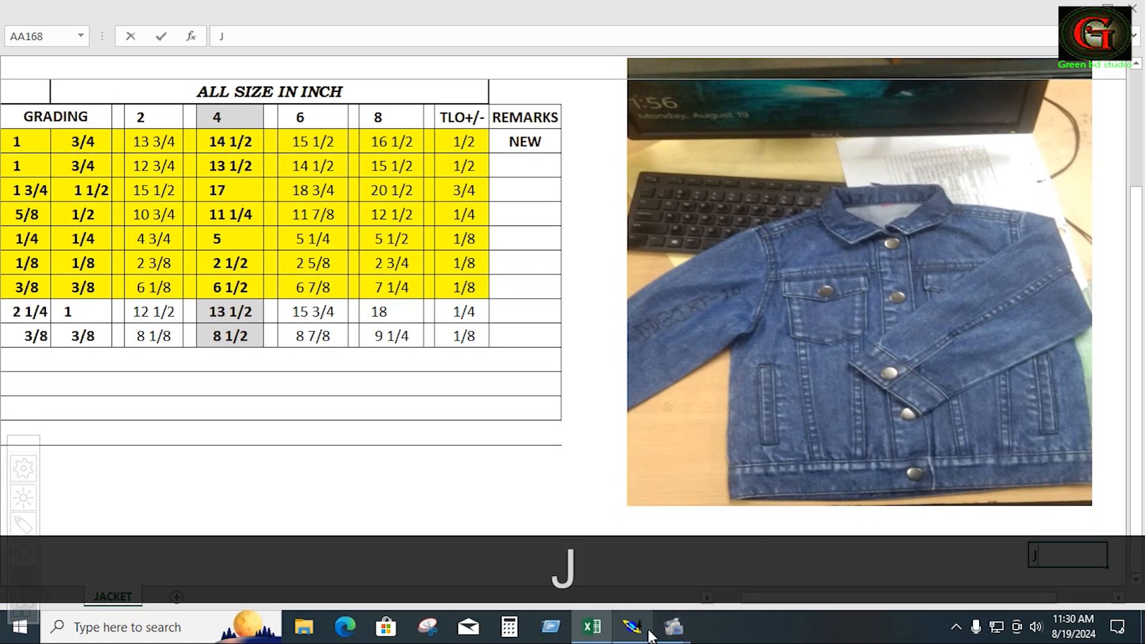
{"action": "left_click", "coordinate": [633, 627]}
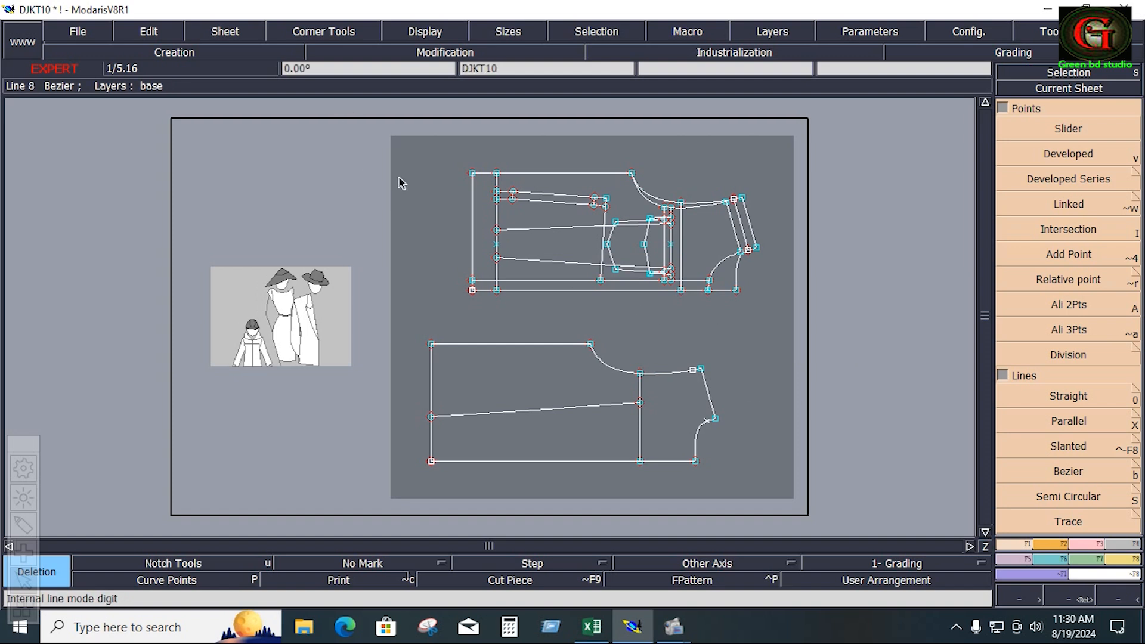
{"action": "left_click", "coordinate": [78, 33]}
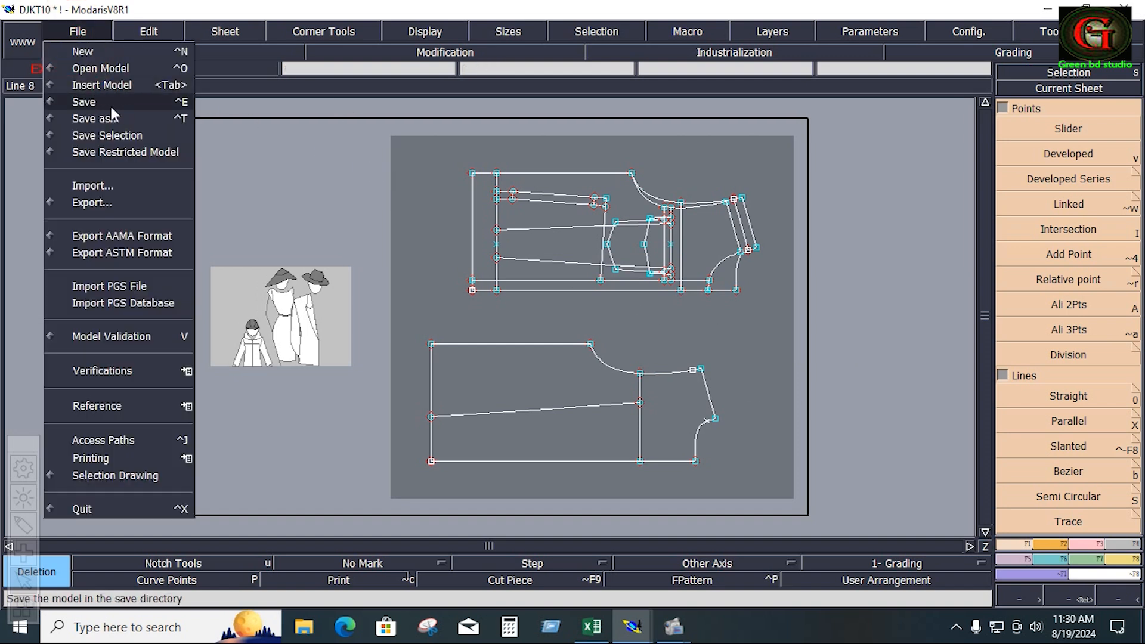
{"action": "left_click", "coordinate": [110, 103]}
{"action": "left_click", "coordinate": [490, 416]}
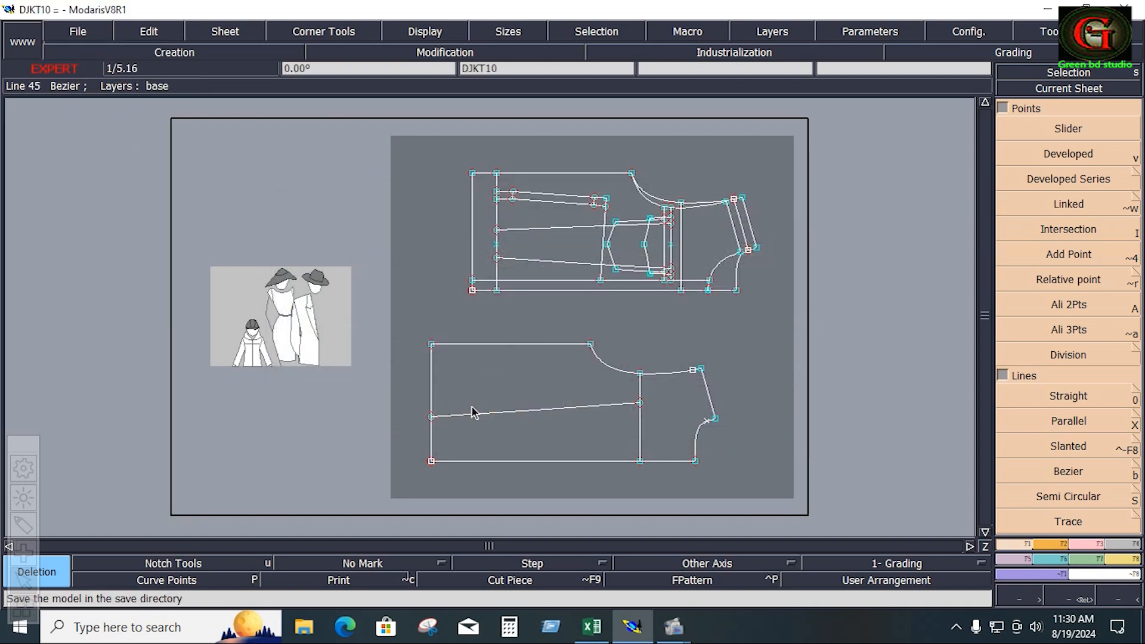
{"action": "left_click", "coordinate": [1130, 548]}
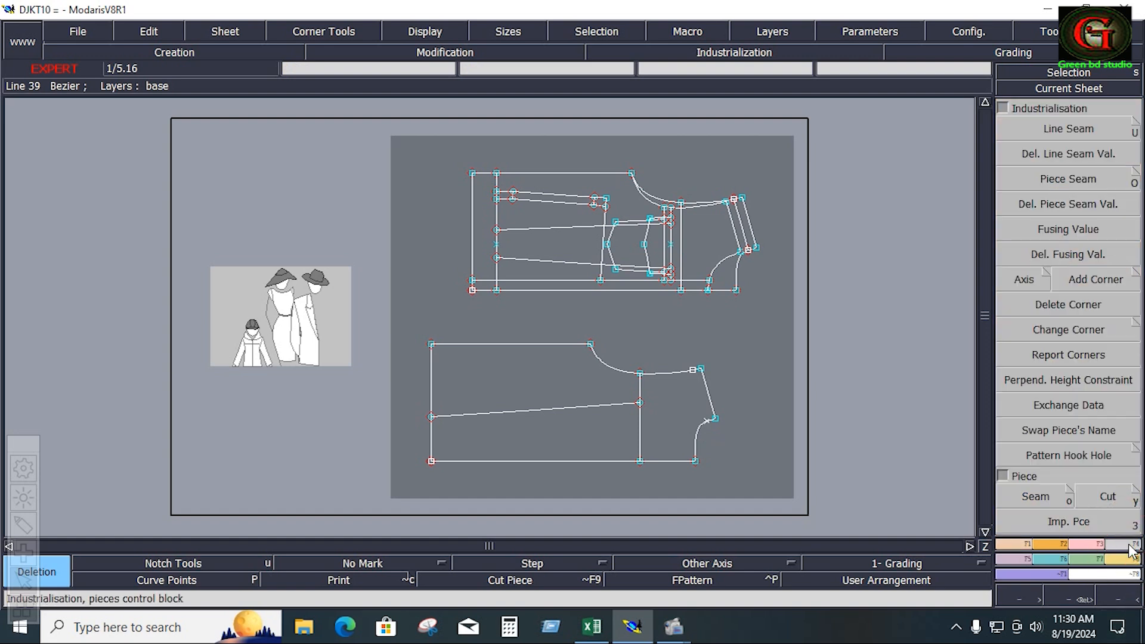
{"action": "left_click", "coordinate": [1089, 544]}
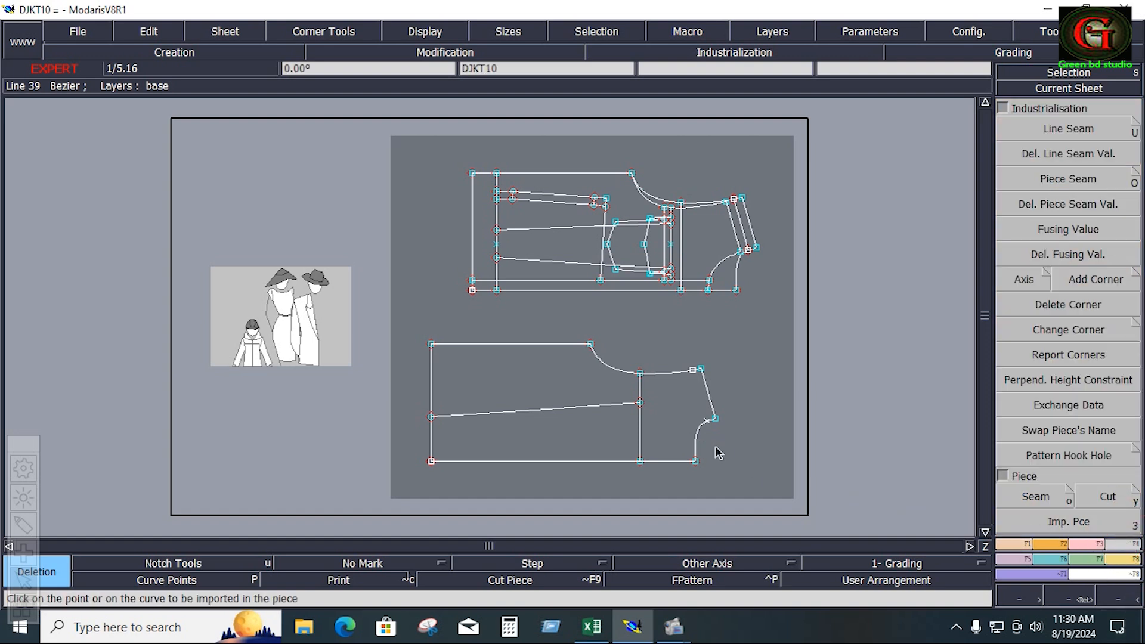
{"action": "left_click", "coordinate": [639, 404]}
Step: Create a parallel of the copied piece's vertical yoke line at a distance of -0.188 inches
{"action": "key", "text": "Return"}
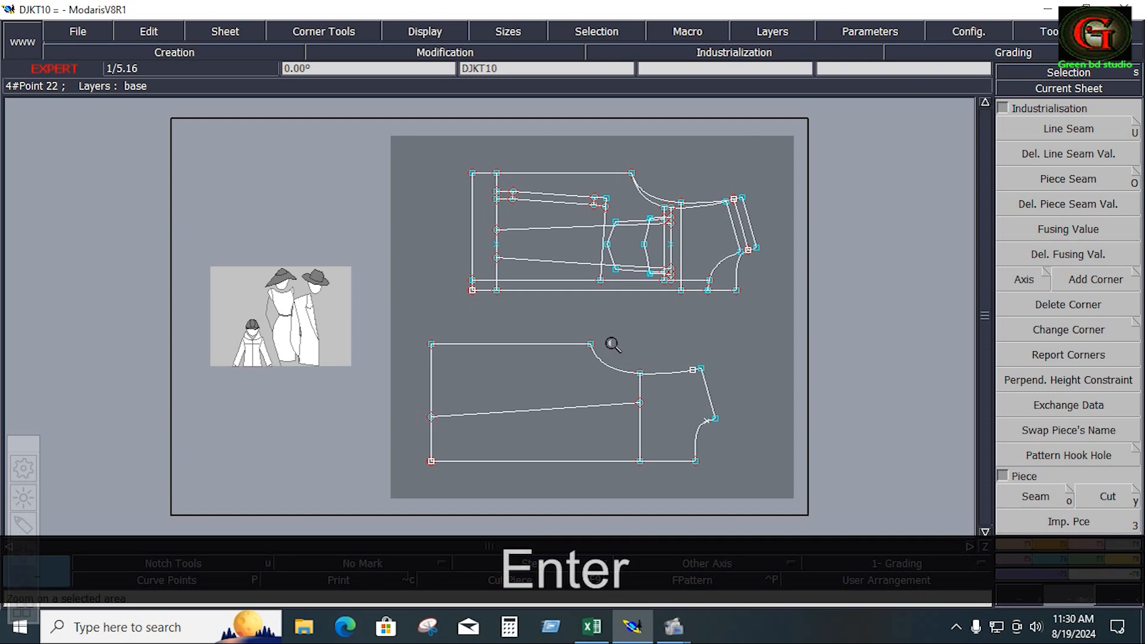
{"action": "left_click_drag", "start_coordinate": [630, 396], "coordinate": [660, 469]}
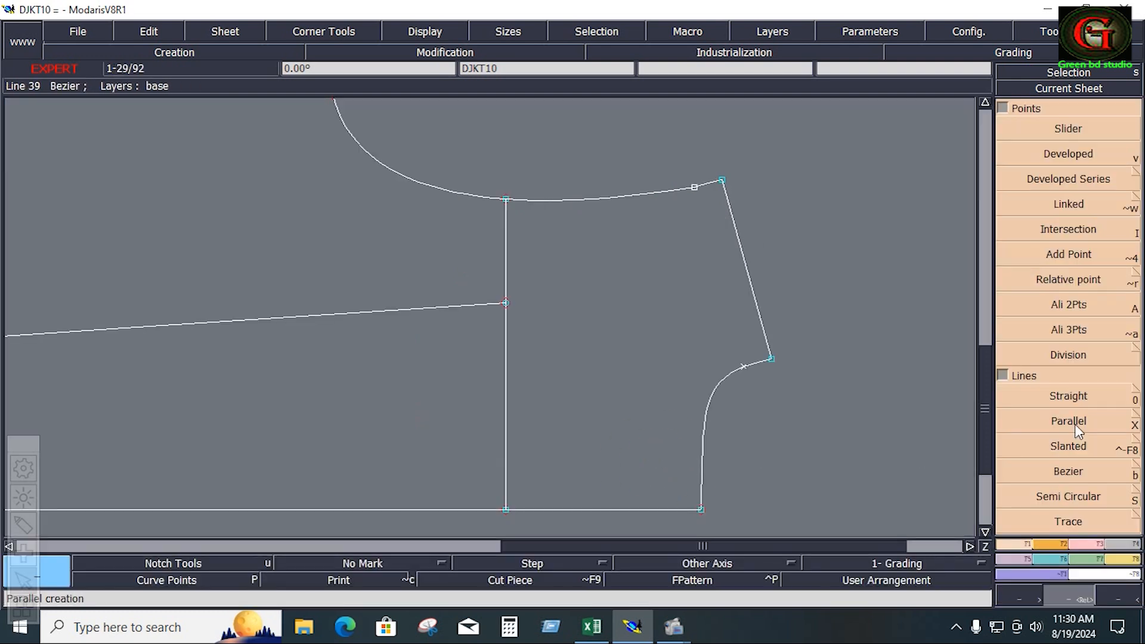
{"action": "left_click", "coordinate": [1075, 424]}
{"action": "left_click", "coordinate": [503, 236]}
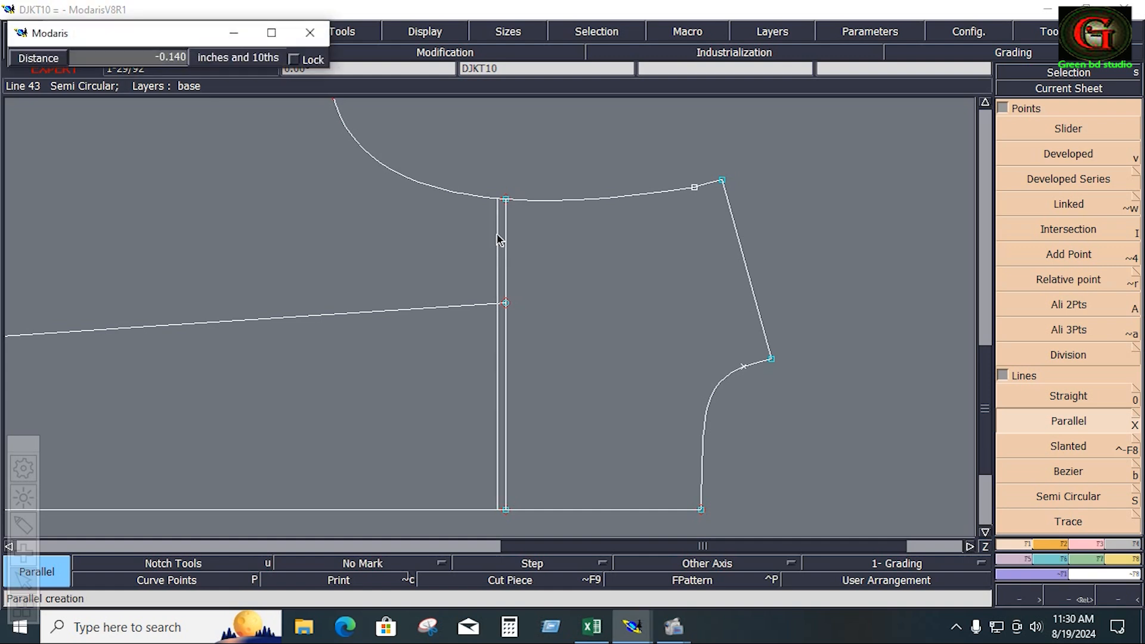
{"action": "key", "text": "Down"}
{"action": "type", "text": "-"}
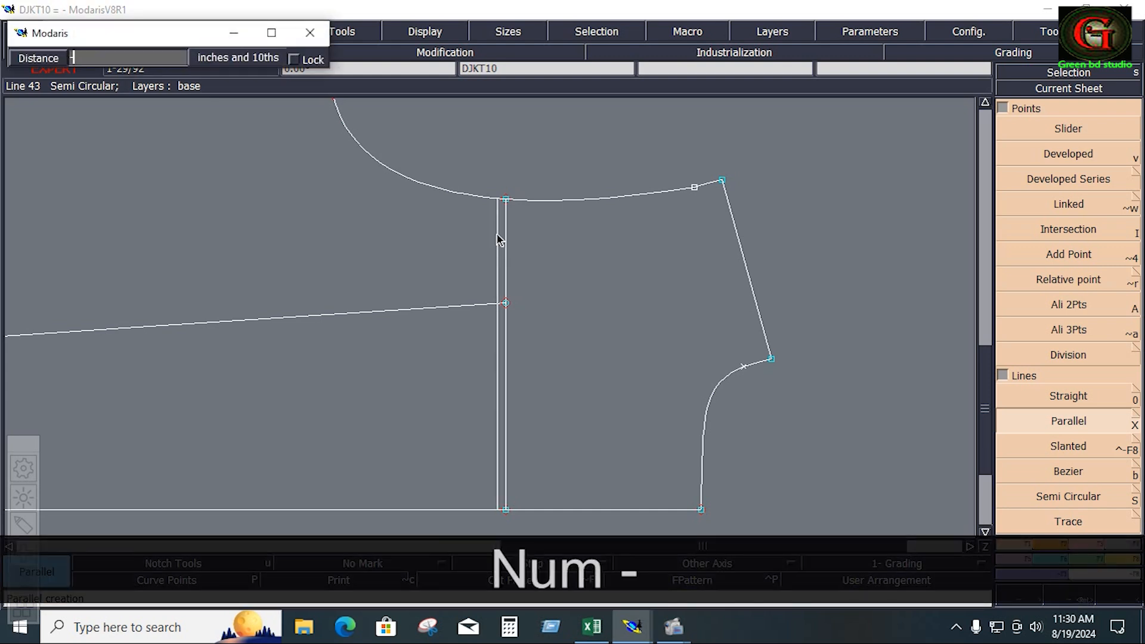
{"action": "type", "text": ".188"}
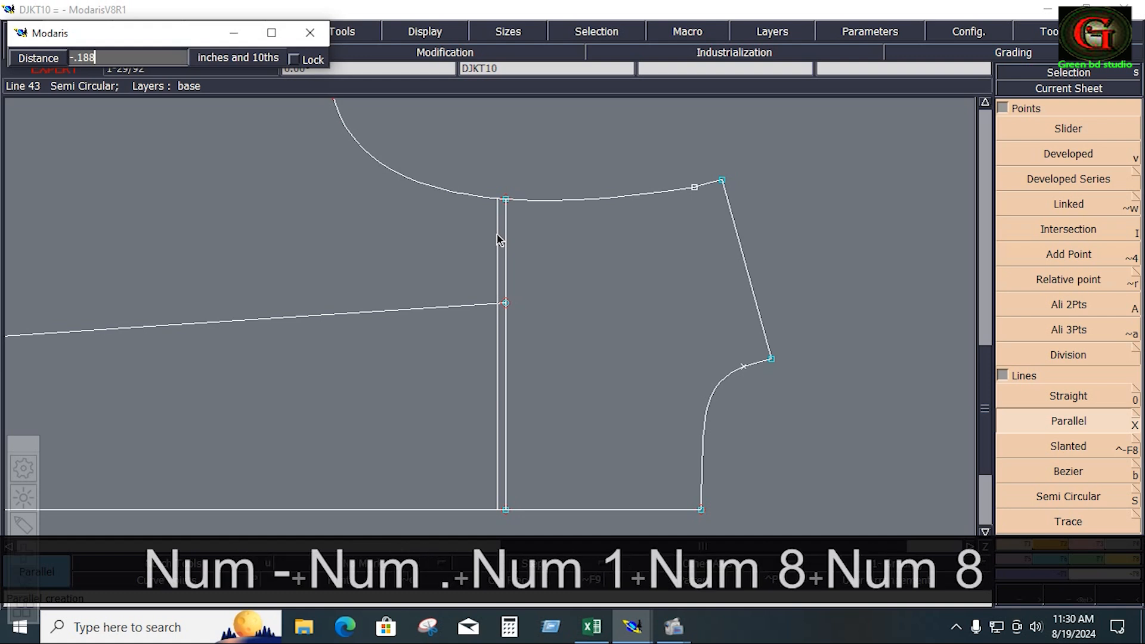
{"action": "key", "text": "Return"}
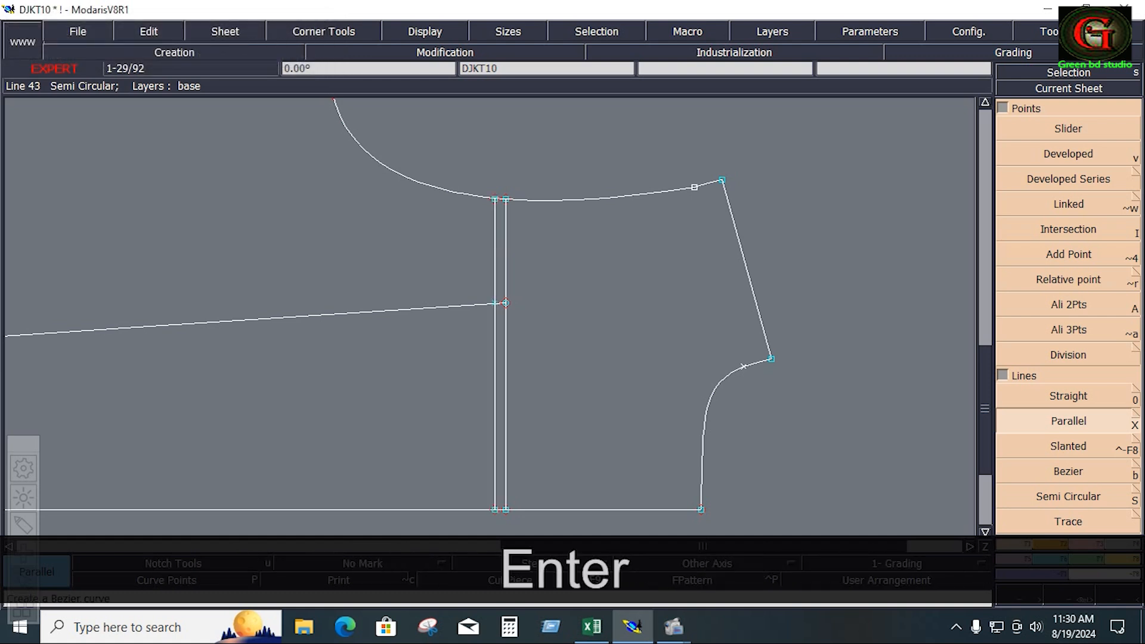
Step: Lengthen the new parallel line past the armhole curve by 0.188 inches with Len.Str.Line
{"action": "left_click", "coordinate": [1092, 543]}
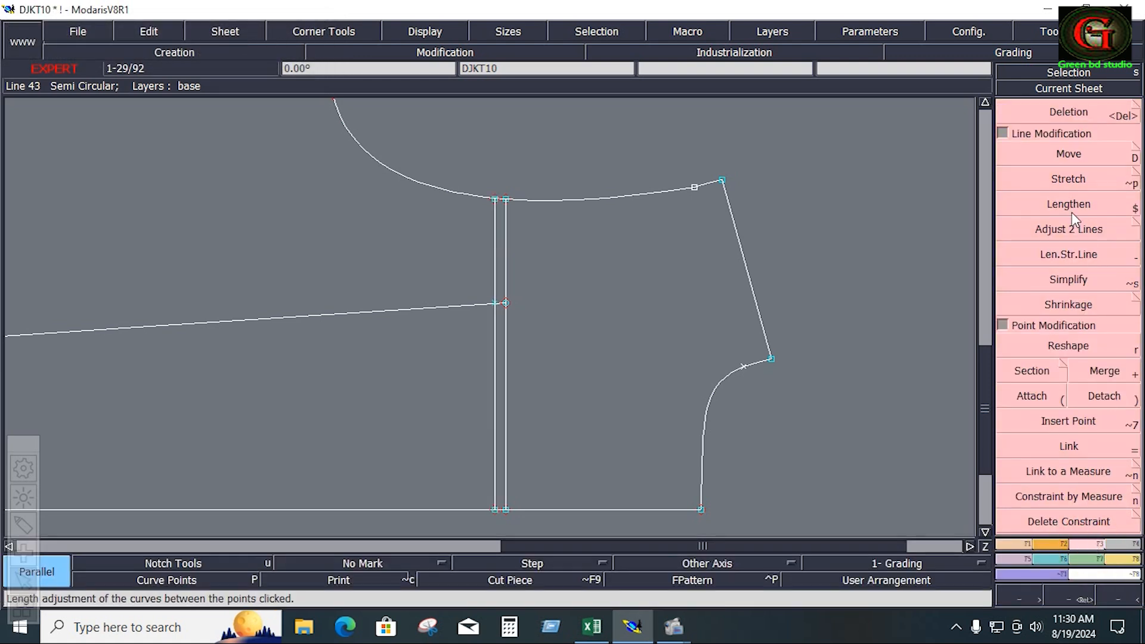
{"action": "left_click", "coordinate": [1077, 256]}
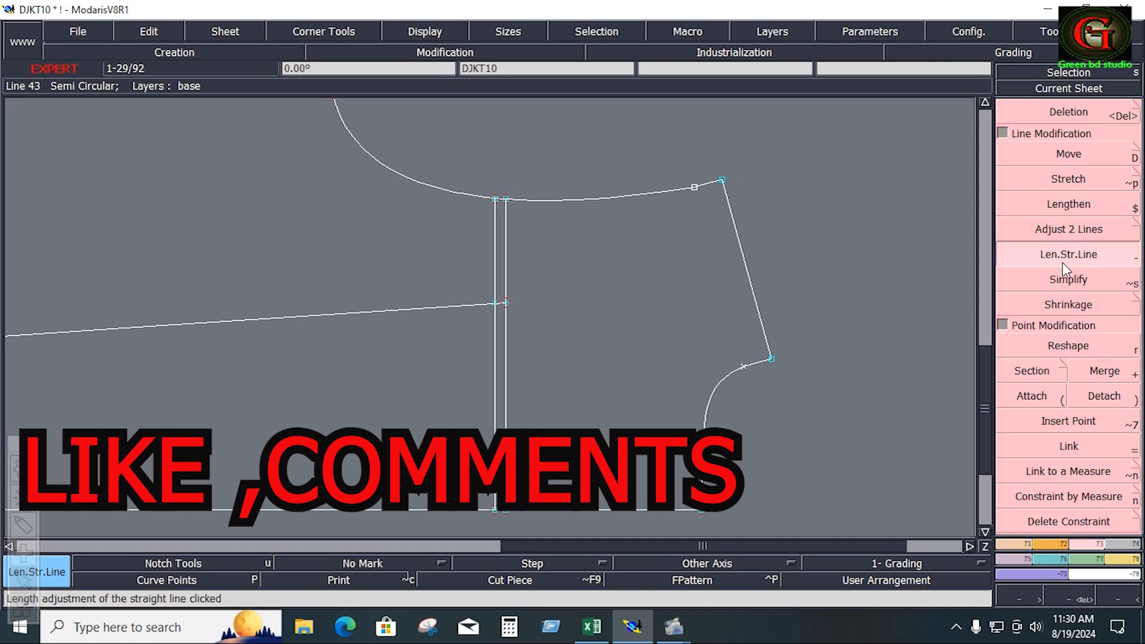
{"action": "left_click", "coordinate": [499, 223]}
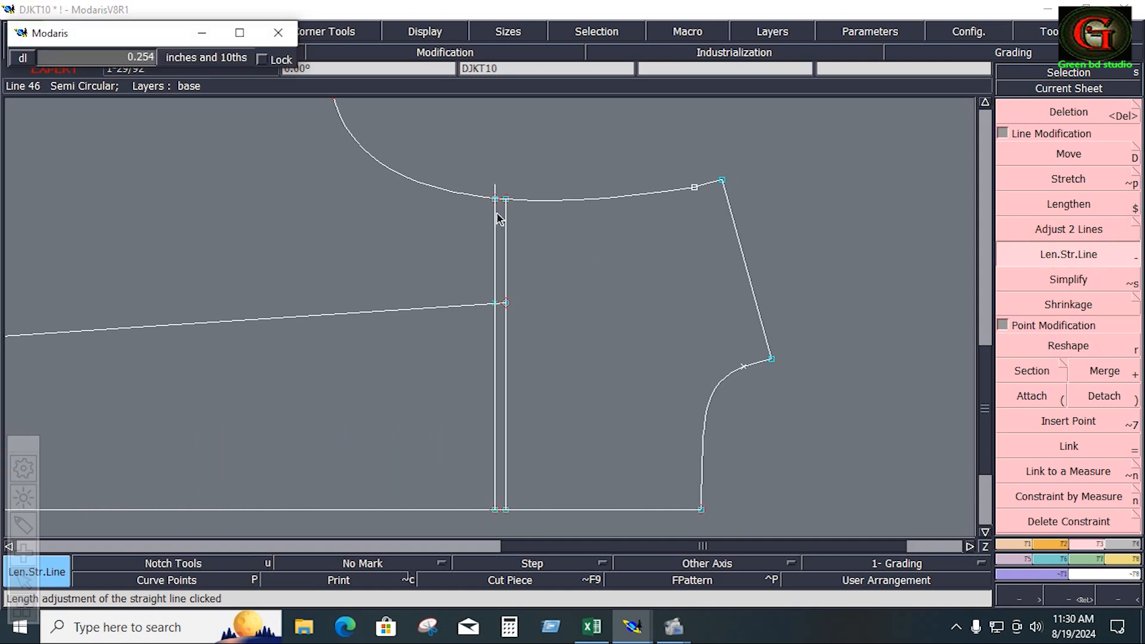
{"action": "key", "text": "Down"}
{"action": "type", "text": ".18"}
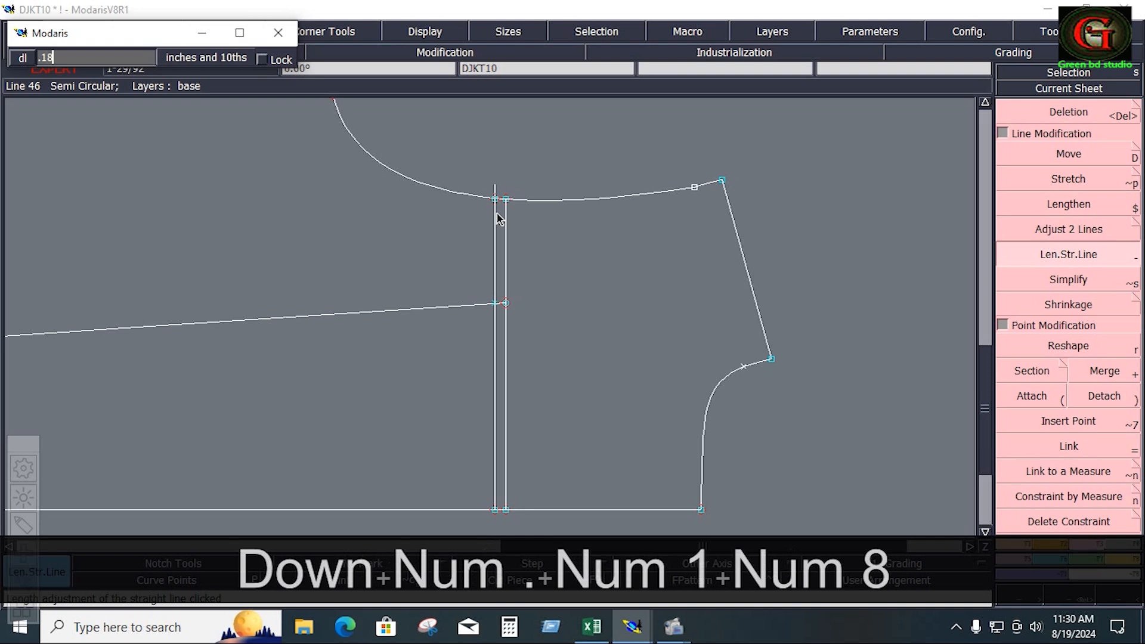
{"action": "type", "text": "8"}
{"action": "key", "text": "Return"}
Step: Draw a straight Bezier line from the yoke line's division point to the armhole end of the lengthened parallel
{"action": "left_click", "coordinate": [1054, 471]}
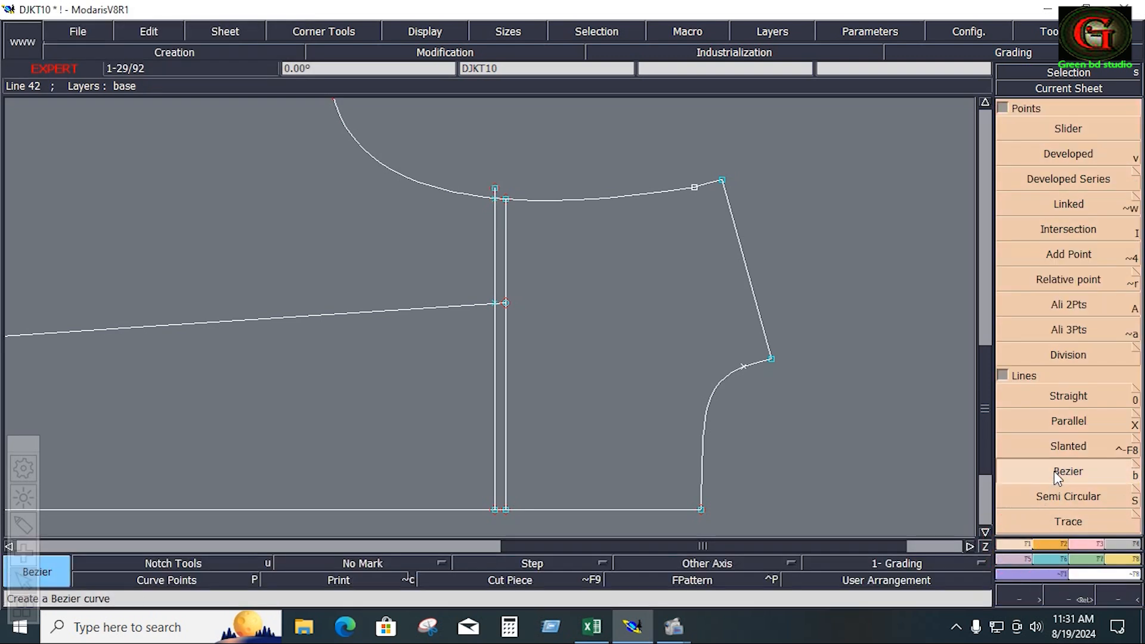
{"action": "left_click", "coordinate": [506, 304]}
{"action": "left_click", "coordinate": [494, 188]}
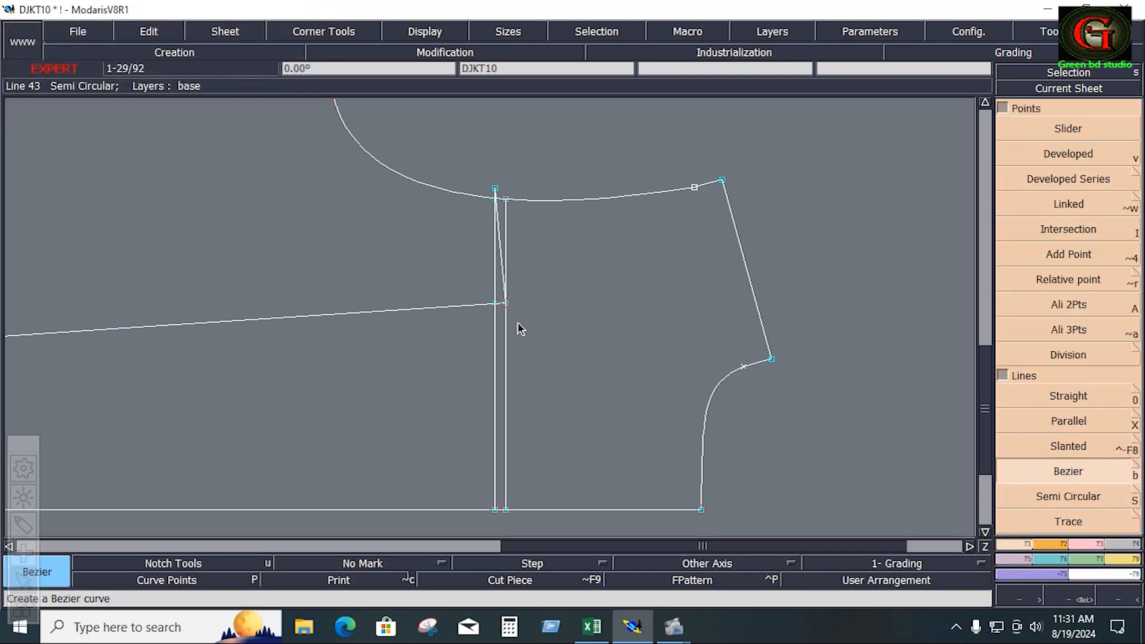
{"action": "key", "text": "Return"}
Step: Display the curve handles and Reshape the new Bezier line into a gentle curve leaving the yoke line near the division point
{"action": "left_click_drag", "start_coordinate": [455, 154], "coordinate": [525, 325]}
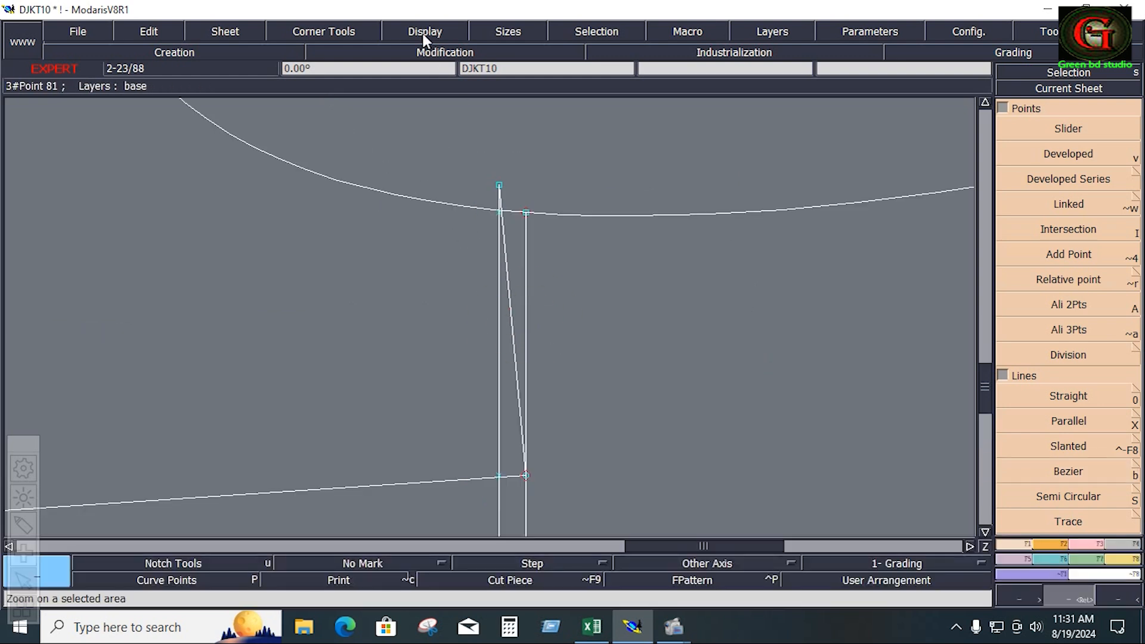
{"action": "left_click", "coordinate": [425, 40]}
{"action": "left_click", "coordinate": [434, 368]}
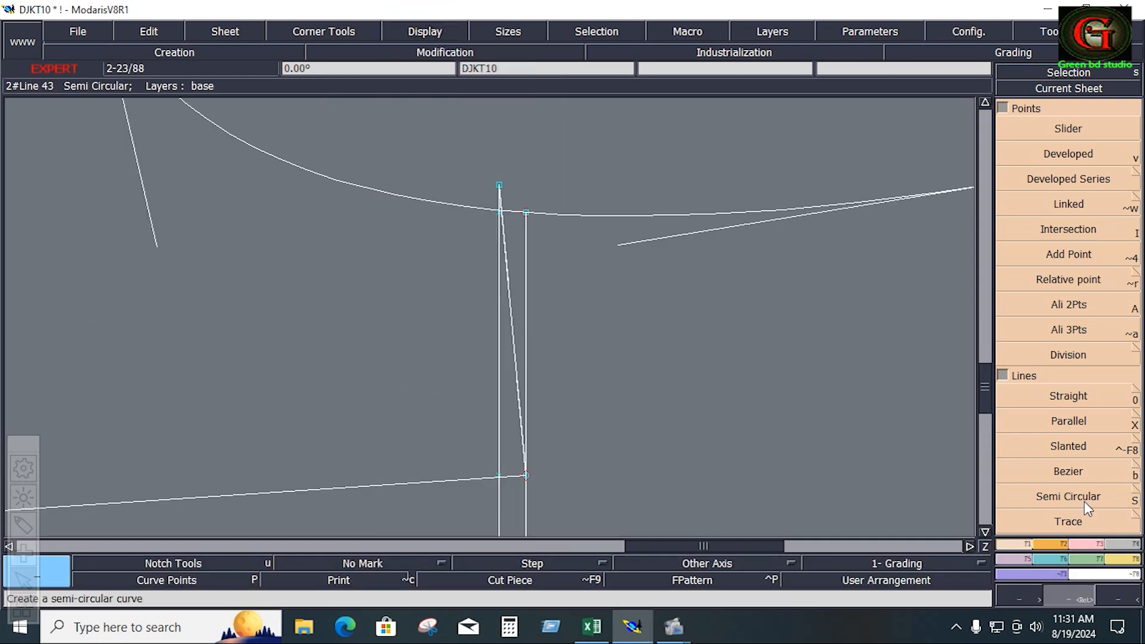
{"action": "key", "text": "r"}
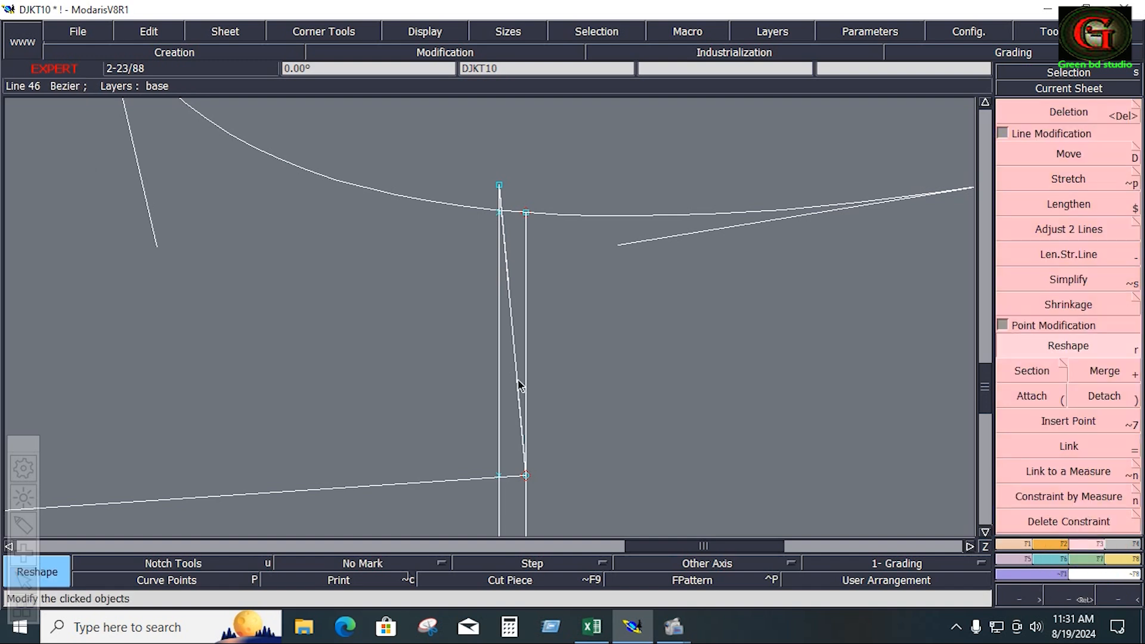
{"action": "left_click_drag", "start_coordinate": [522, 379], "coordinate": [513, 278]}
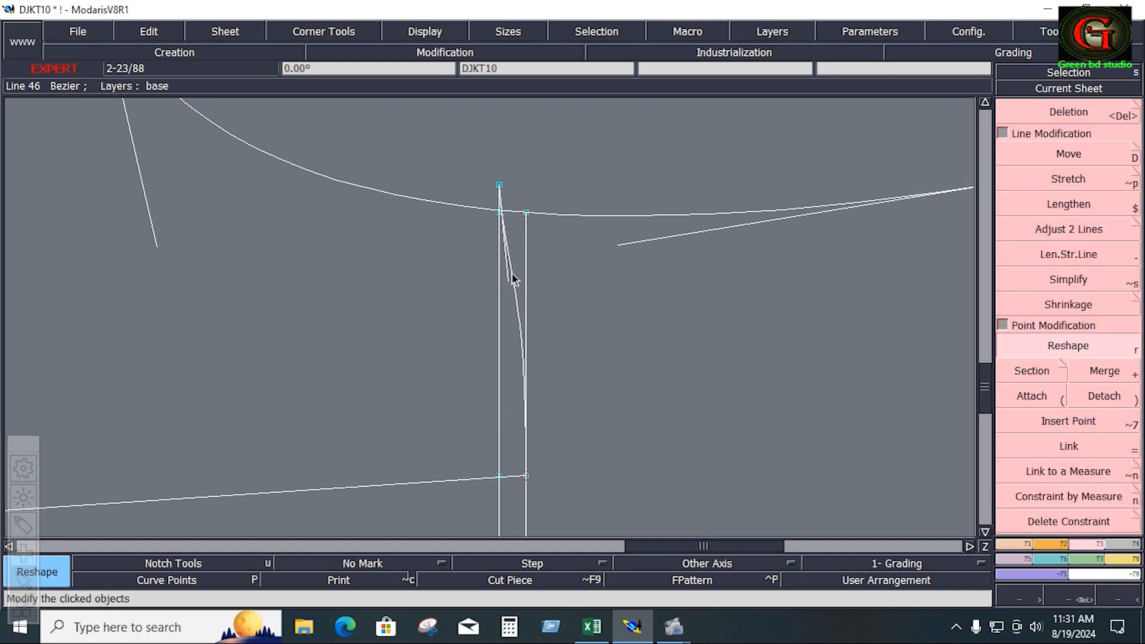
{"action": "left_click", "coordinate": [519, 250]}
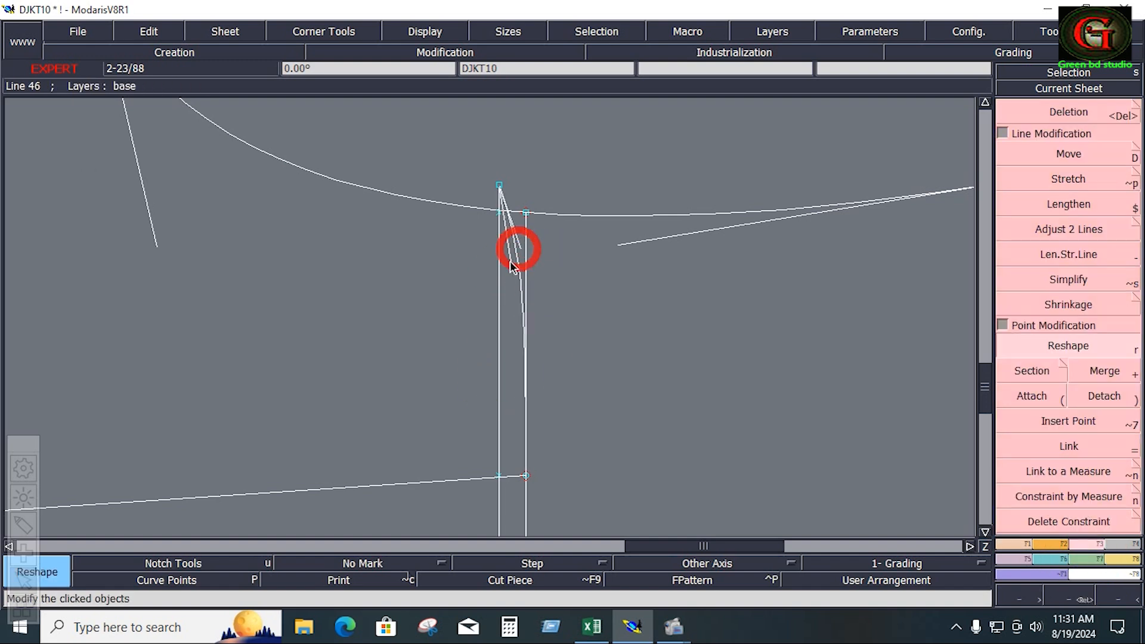
{"action": "left_click", "coordinate": [505, 267]}
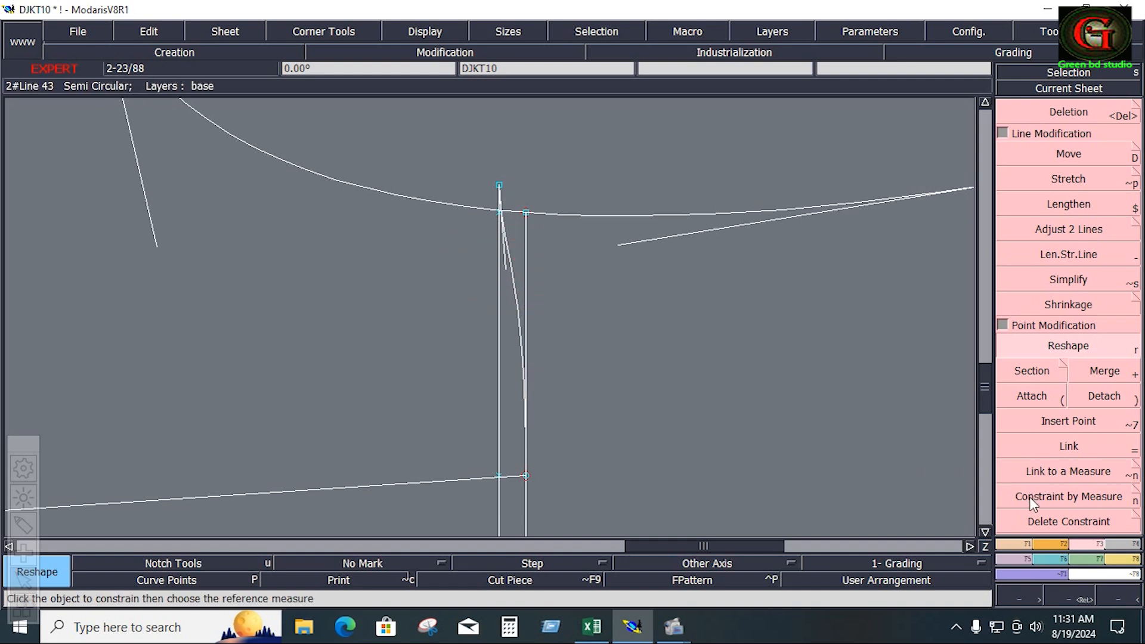
Step: Reshape the curve's armhole end point about 0.118 inches towards the yoke line and delete the parallel guide line
{"action": "left_click", "coordinate": [1087, 541]}
{"action": "left_click", "coordinate": [1067, 353]}
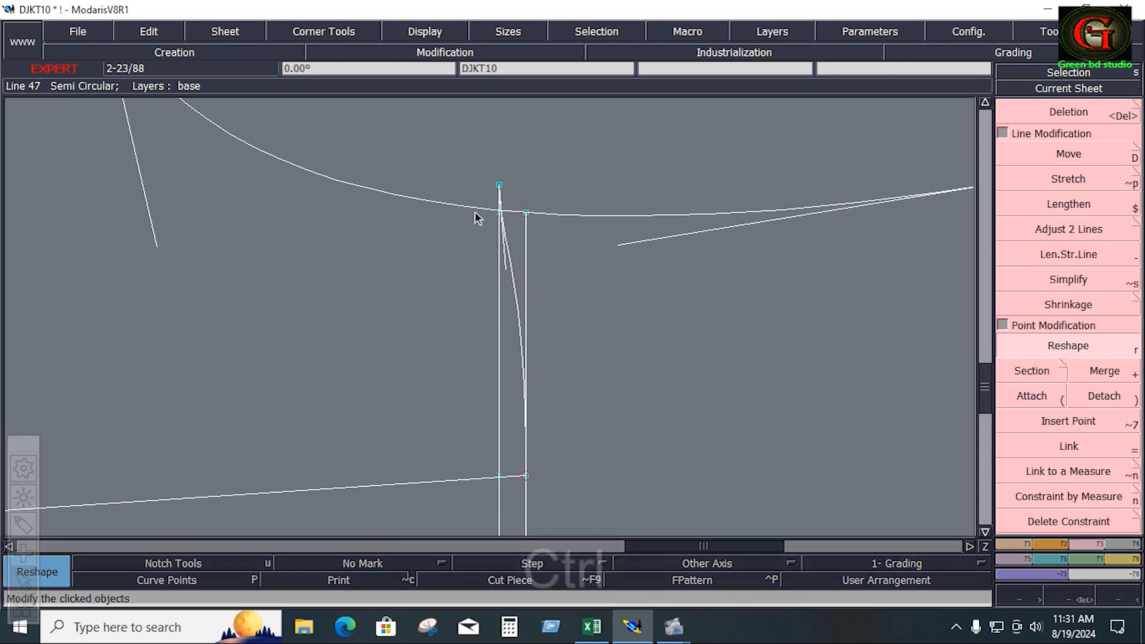
{"action": "left_click", "coordinate": [501, 186], "text": "ctrl"}
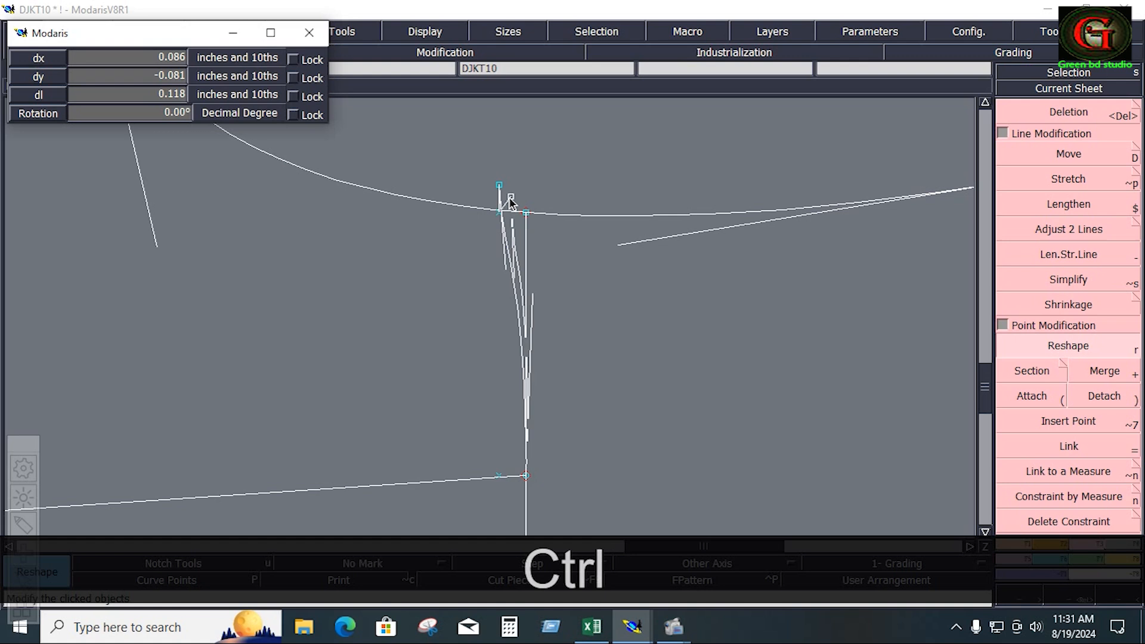
{"action": "left_click", "coordinate": [512, 198], "text": "ctrl"}
{"action": "key", "text": "Delete"}
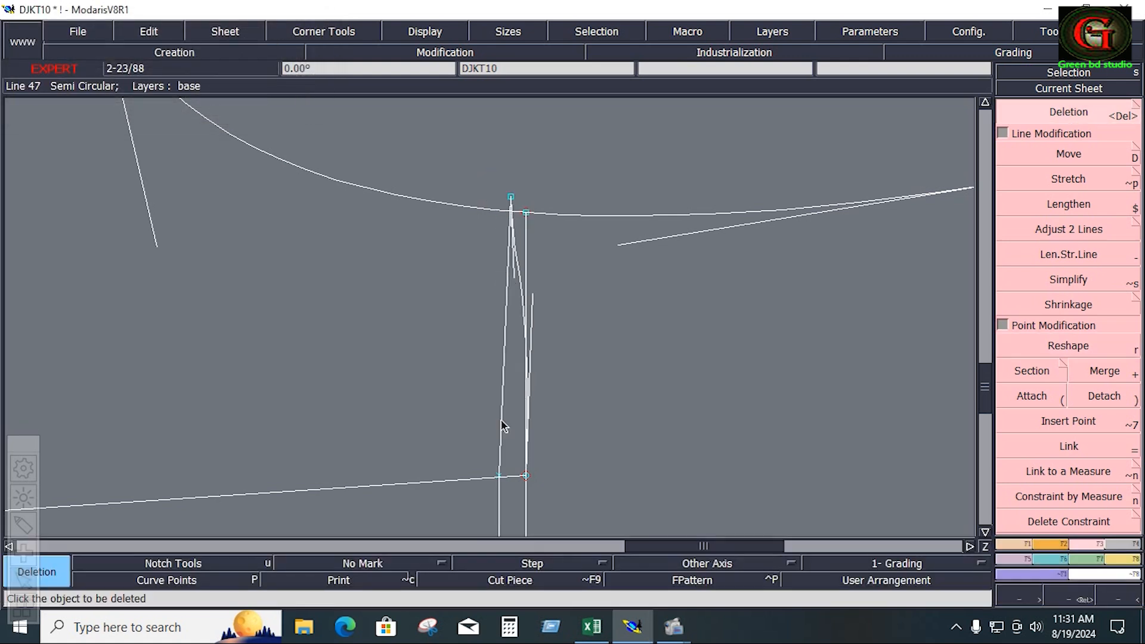
{"action": "left_click", "coordinate": [502, 425]}
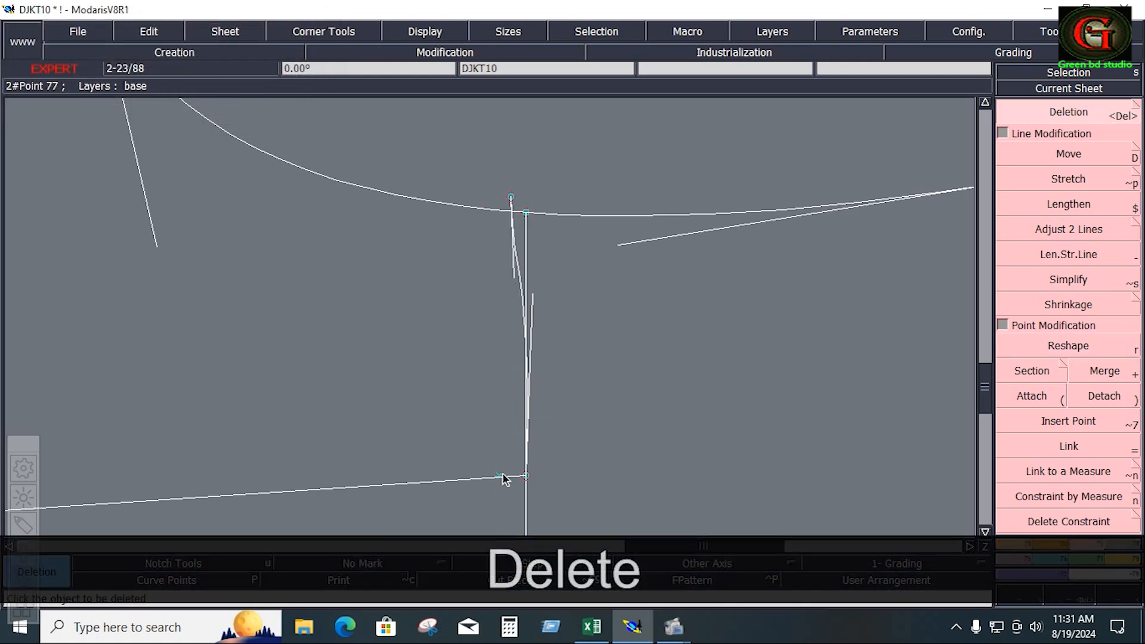
Step: Reshape both handles of the yoke shaping curve so it blends smoothly from the division point to the armhole end
{"action": "left_click", "coordinate": [1057, 343]}
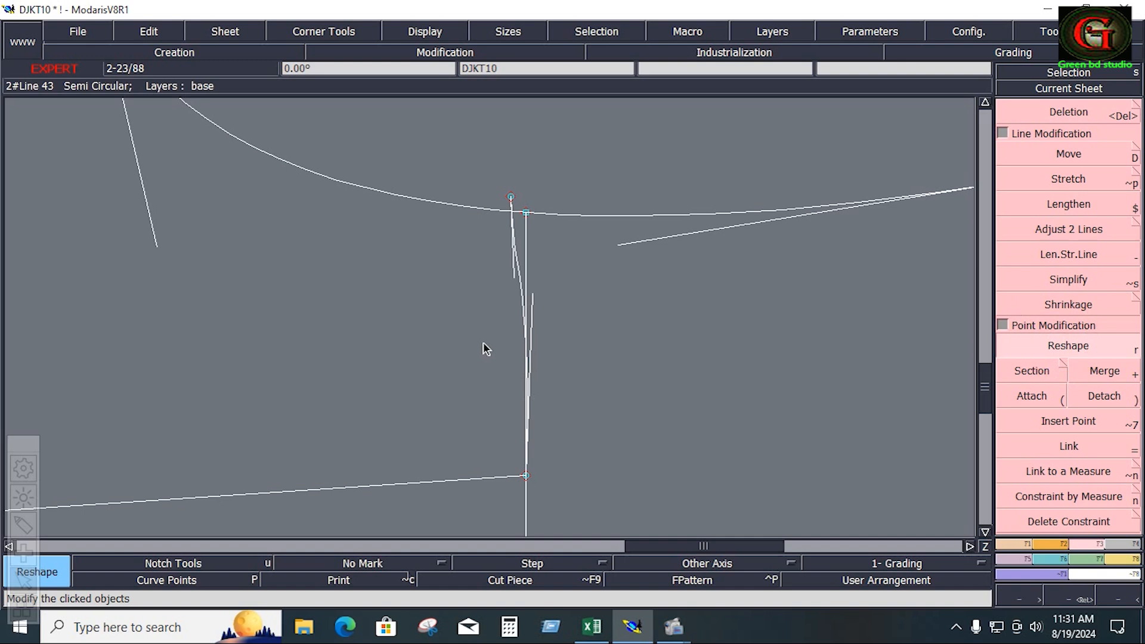
{"action": "left_click", "coordinate": [511, 269]}
{"action": "left_click", "coordinate": [522, 250]}
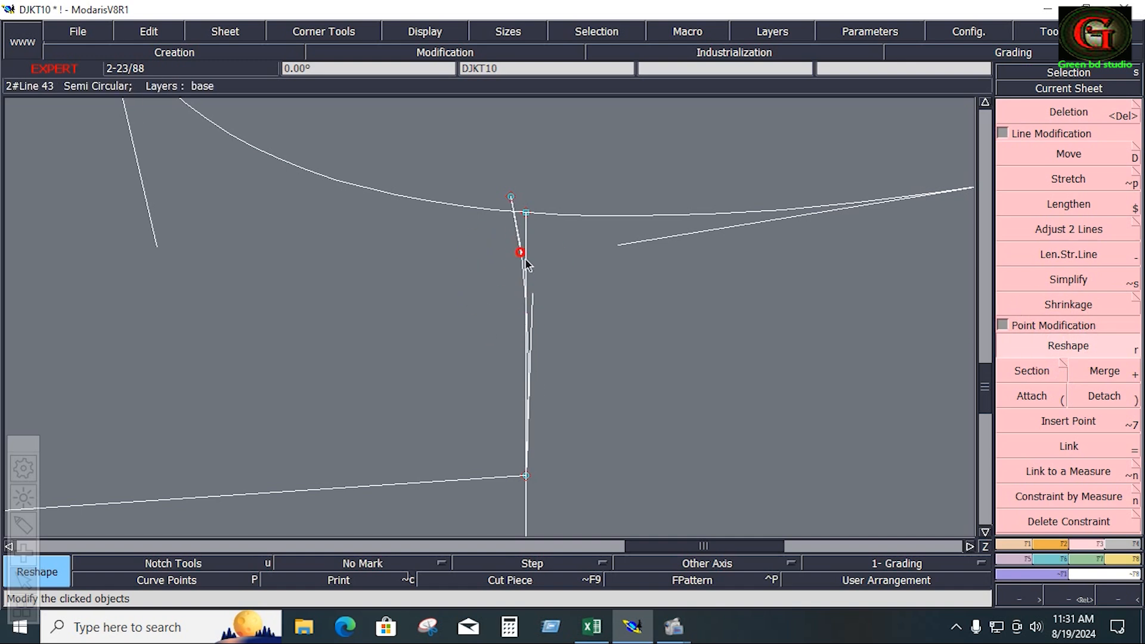
{"action": "left_click", "coordinate": [532, 299]}
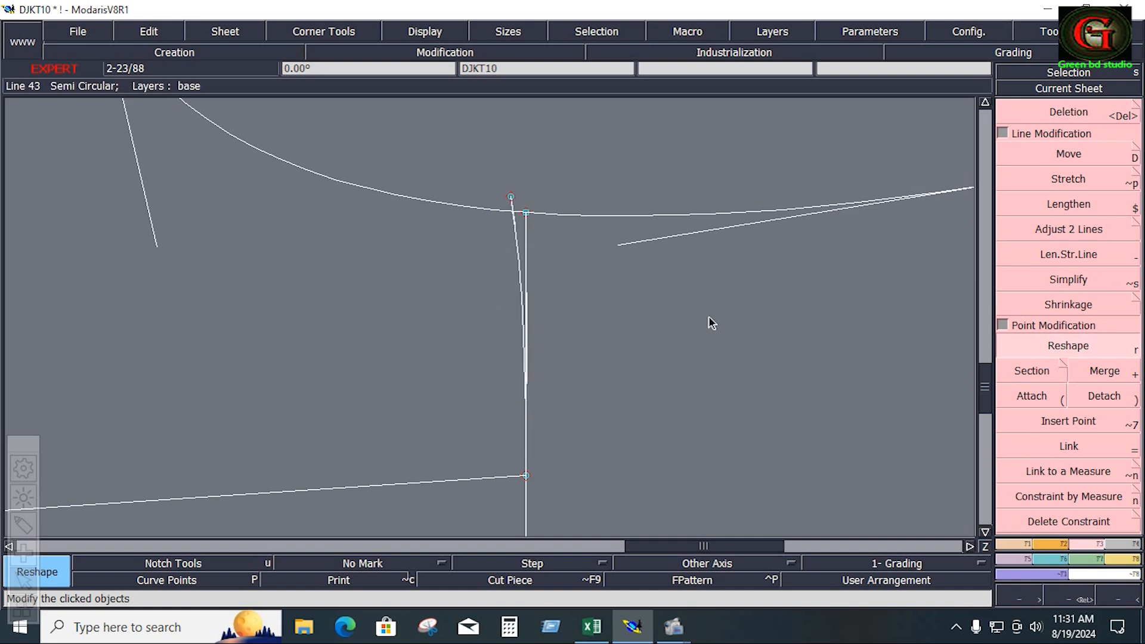
Step: Draw a straight Bezier line on the upper piece from the armhole's underarm corner to the armhole end of the yoke line
{"action": "key", "text": "F1"}
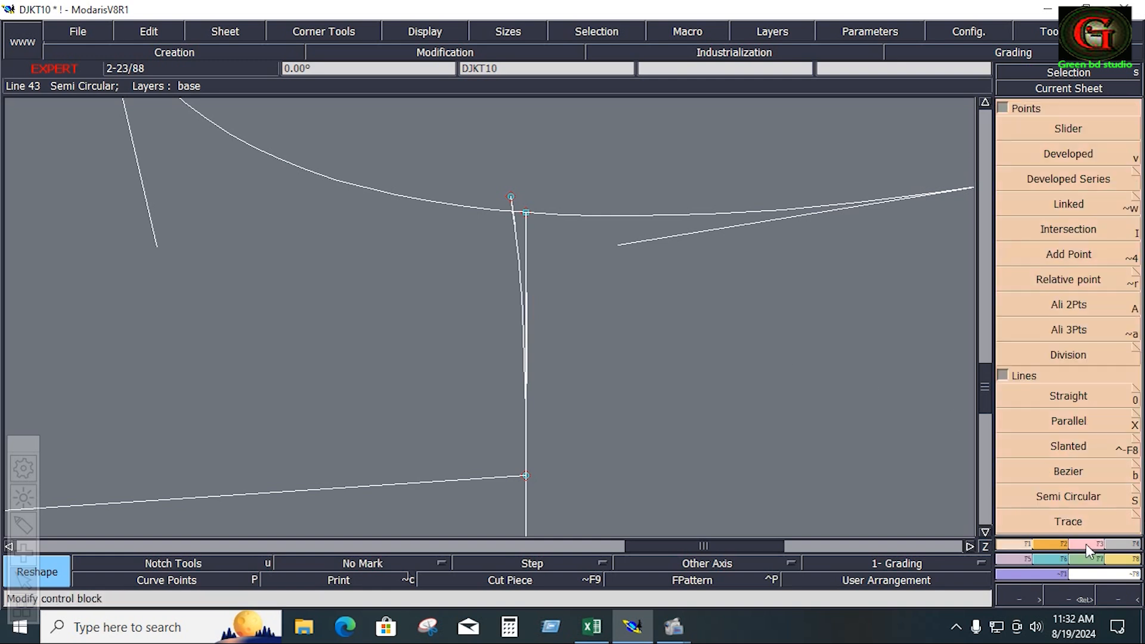
{"action": "left_click", "coordinate": [1019, 543]}
{"action": "left_click", "coordinate": [1081, 474]}
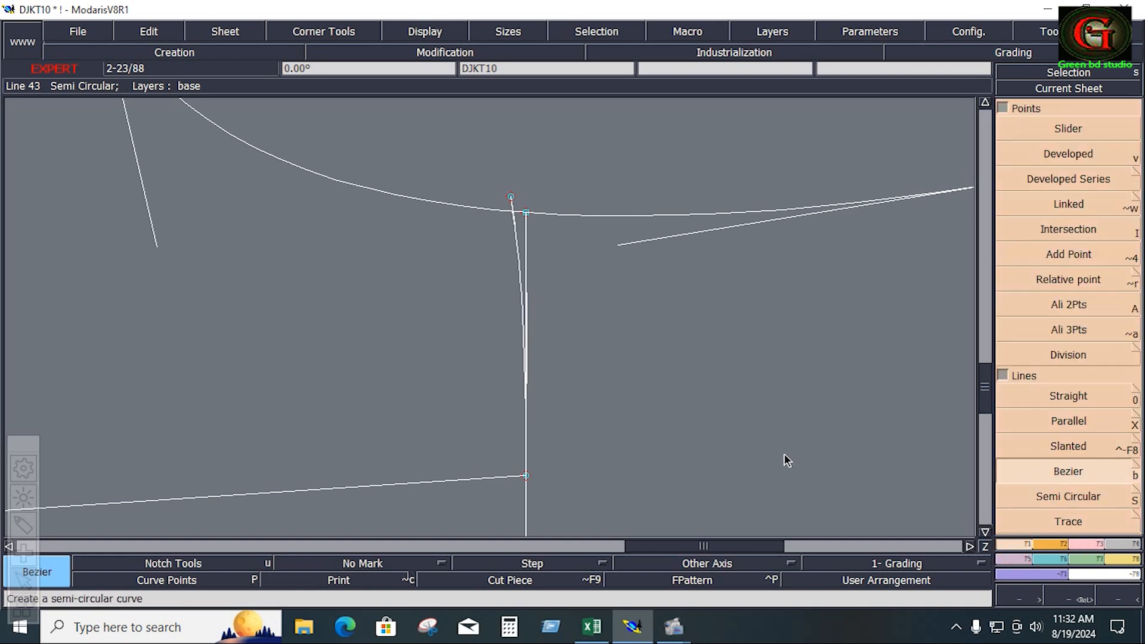
{"action": "key", "text": "Home"}
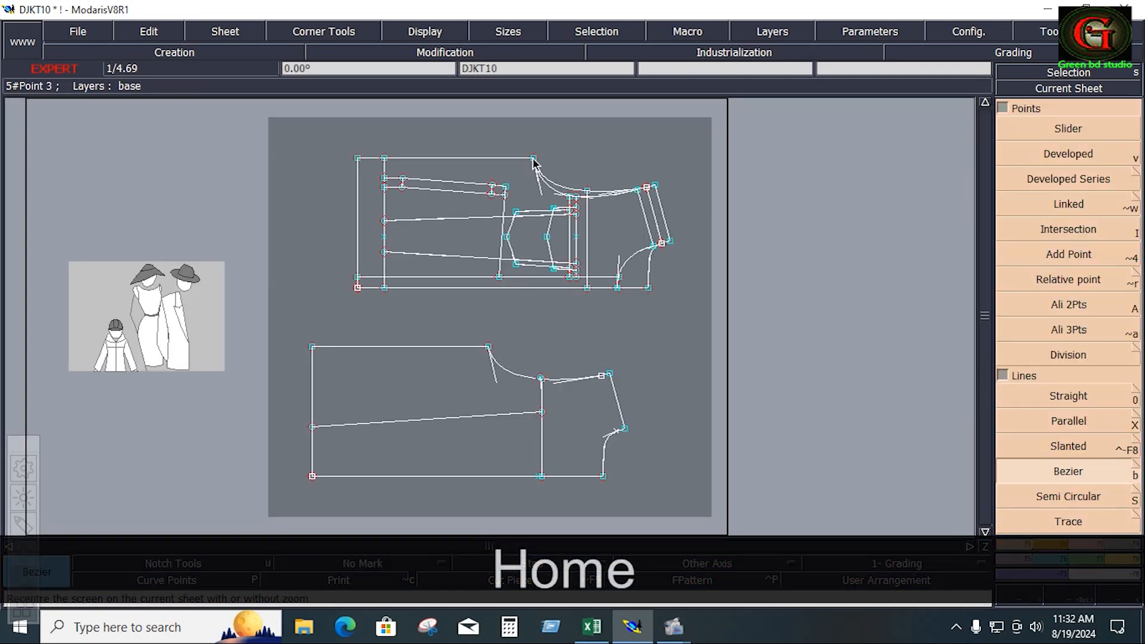
{"action": "left_click", "coordinate": [534, 160]}
{"action": "left_click", "coordinate": [588, 191]}
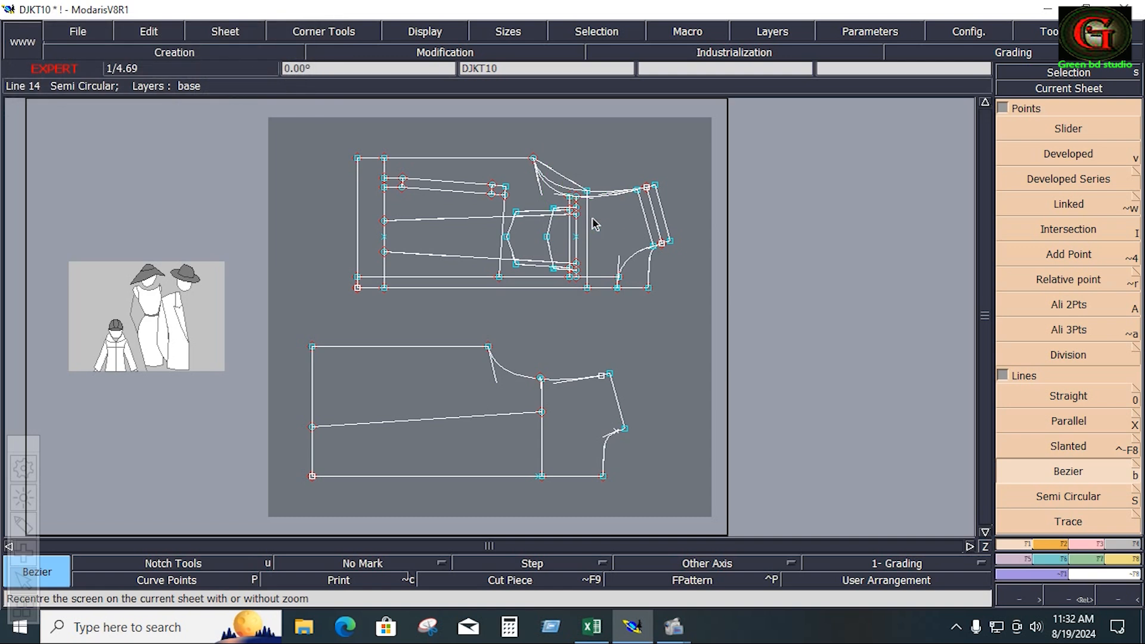
{"action": "key", "text": "Return"}
Step: Draw a straight Bezier line on the lower piece from the armhole's underarm corner to the shaping curve's end point
{"action": "left_click_drag", "start_coordinate": [518, 141], "coordinate": [594, 207]}
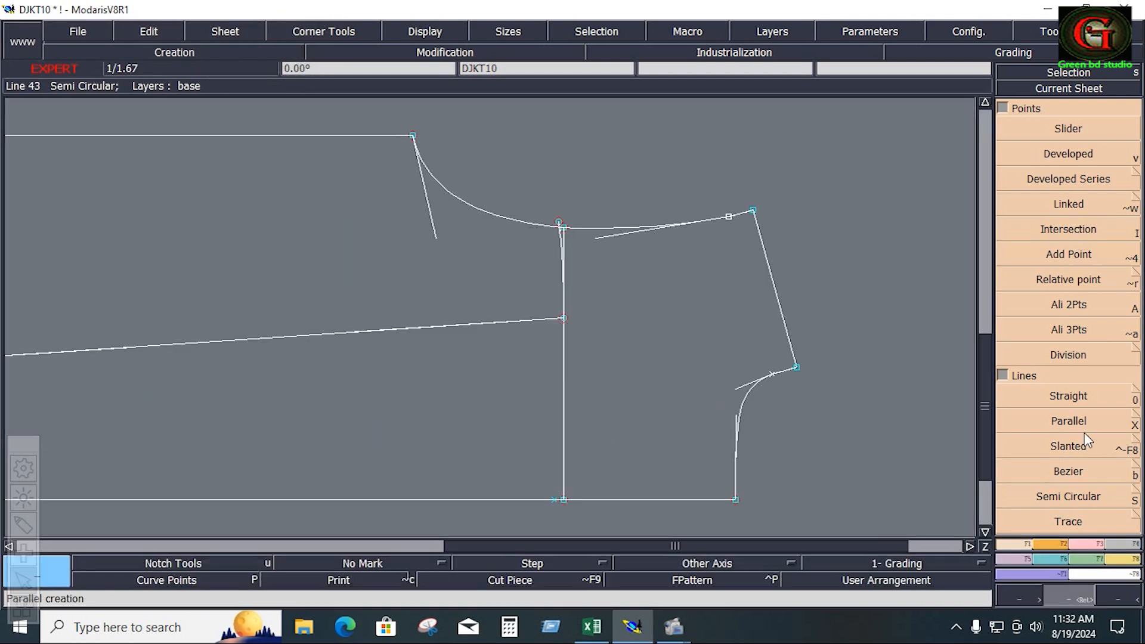
{"action": "left_click", "coordinate": [1076, 470]}
{"action": "left_click", "coordinate": [412, 136]}
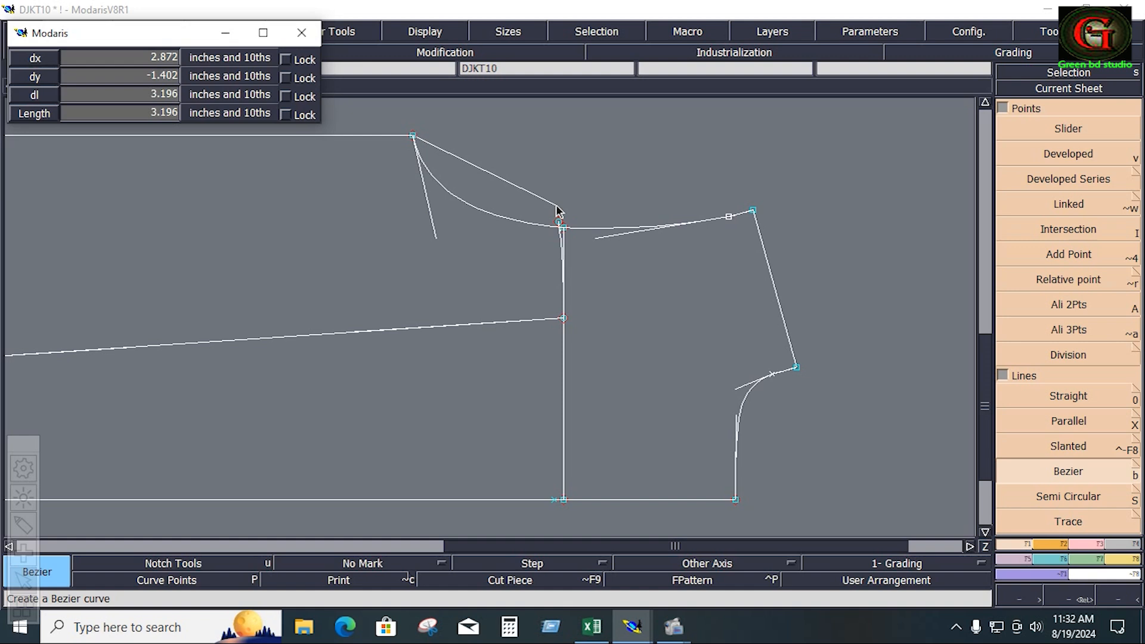
{"action": "left_click", "coordinate": [559, 224]}
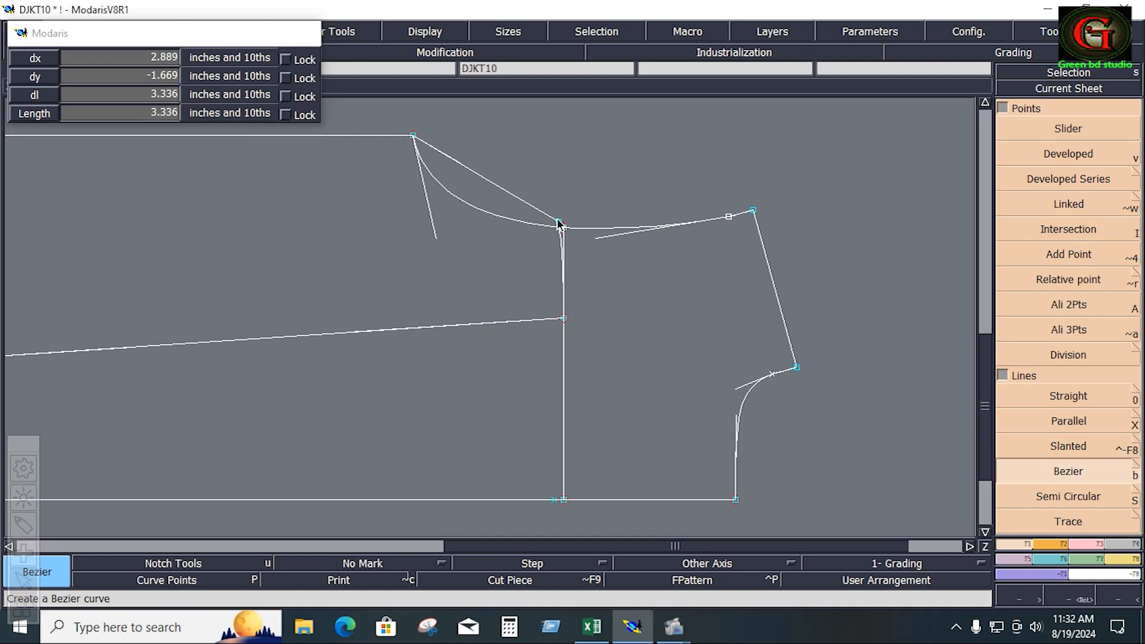
Step: Turn on Print for the current outline and trim the lower piece's armhole curve at the yoke line with Adjust 2 Lines
{"action": "left_click", "coordinate": [1086, 544]}
{"action": "left_click", "coordinate": [1044, 234]}
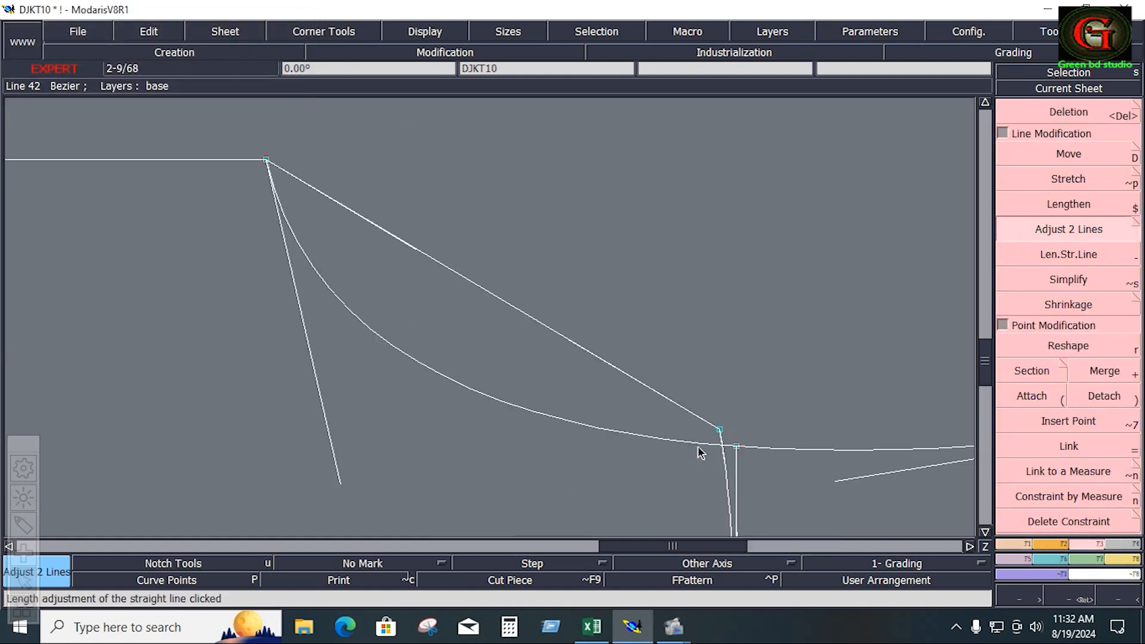
{"action": "left_click", "coordinate": [364, 586]}
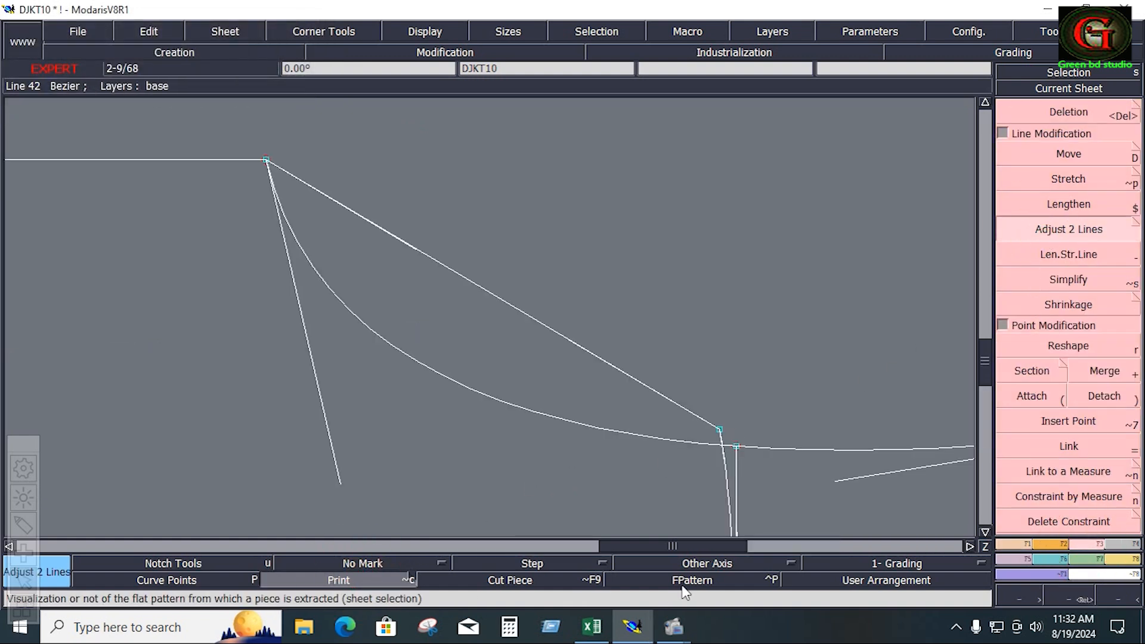
{"action": "left_click", "coordinate": [820, 451]}
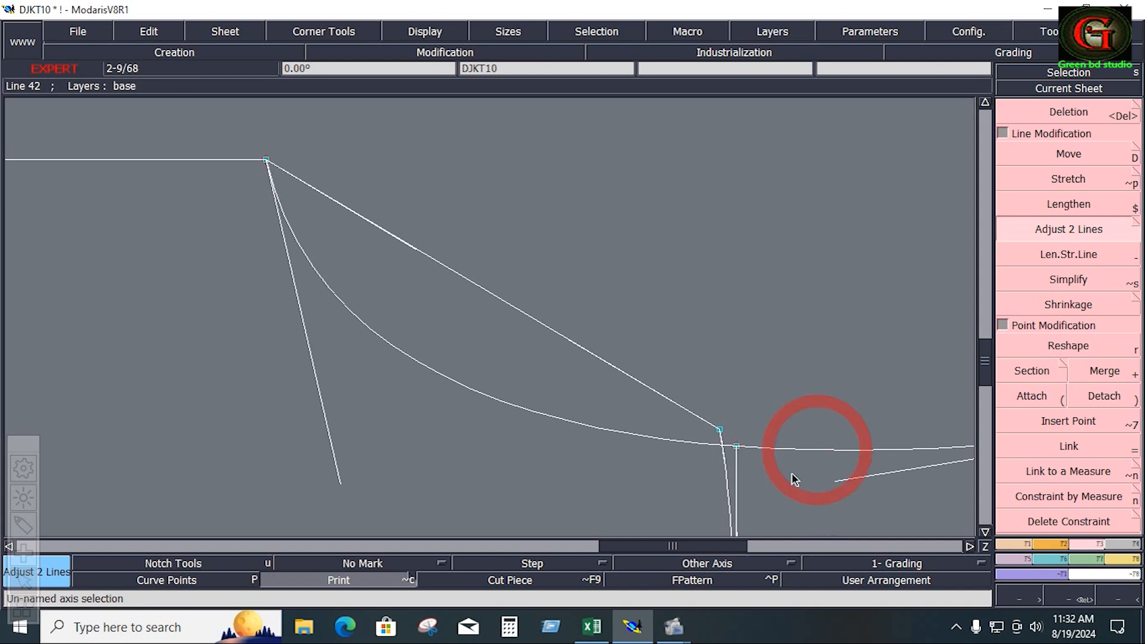
{"action": "left_click", "coordinate": [740, 486]}
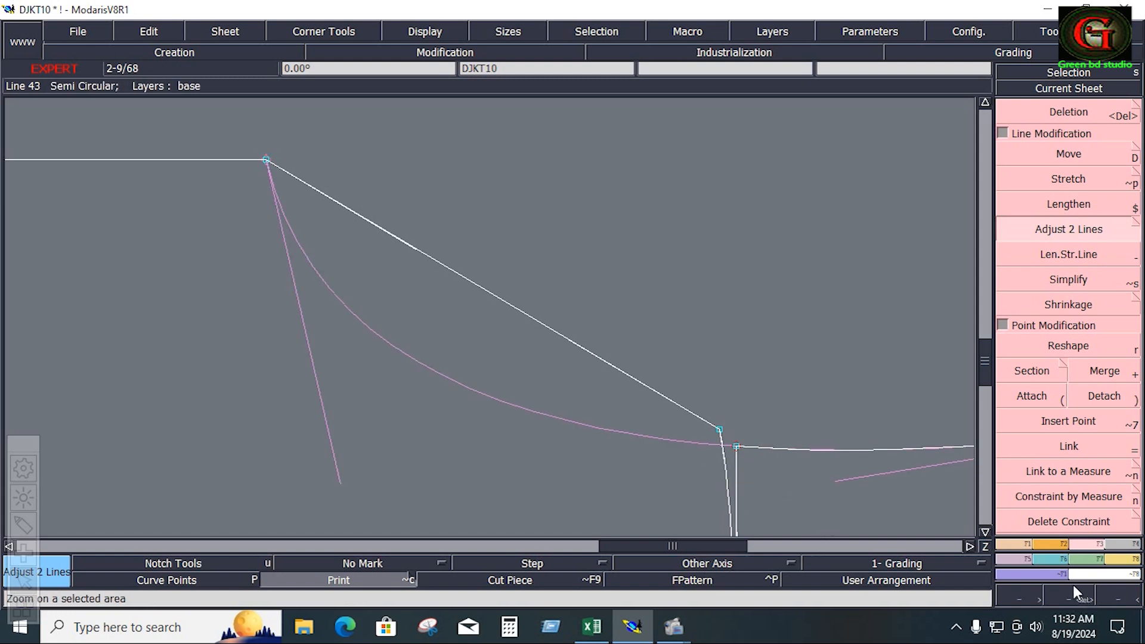
Step: Reshape the new Bezier line's two handles so it follows the printed original armhole curve up to the shaping curve's end
{"action": "left_click", "coordinate": [1072, 345]}
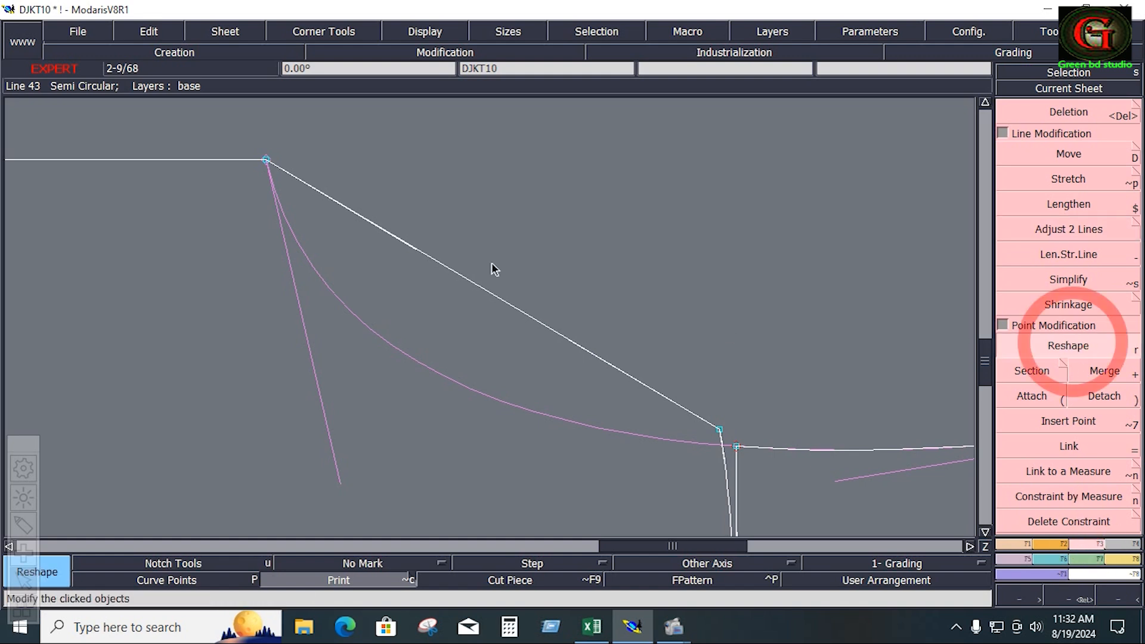
{"action": "mouse_move", "coordinate": [406, 244]}
{"action": "left_mouse_down"}
{"action": "mouse_move", "coordinate": [384, 345]}
{"action": "mouse_move", "coordinate": [335, 392]}
{"action": "mouse_move", "coordinate": [337, 427]}
{"action": "left_mouse_up"}
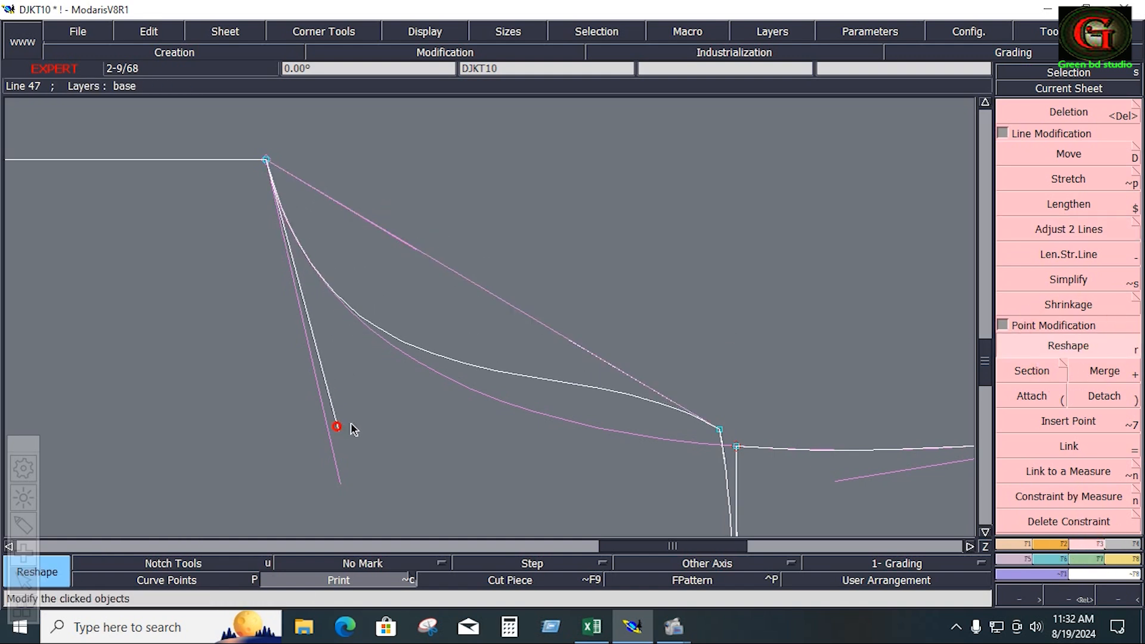
{"action": "left_click_drag", "start_coordinate": [571, 342], "coordinate": [640, 434]}
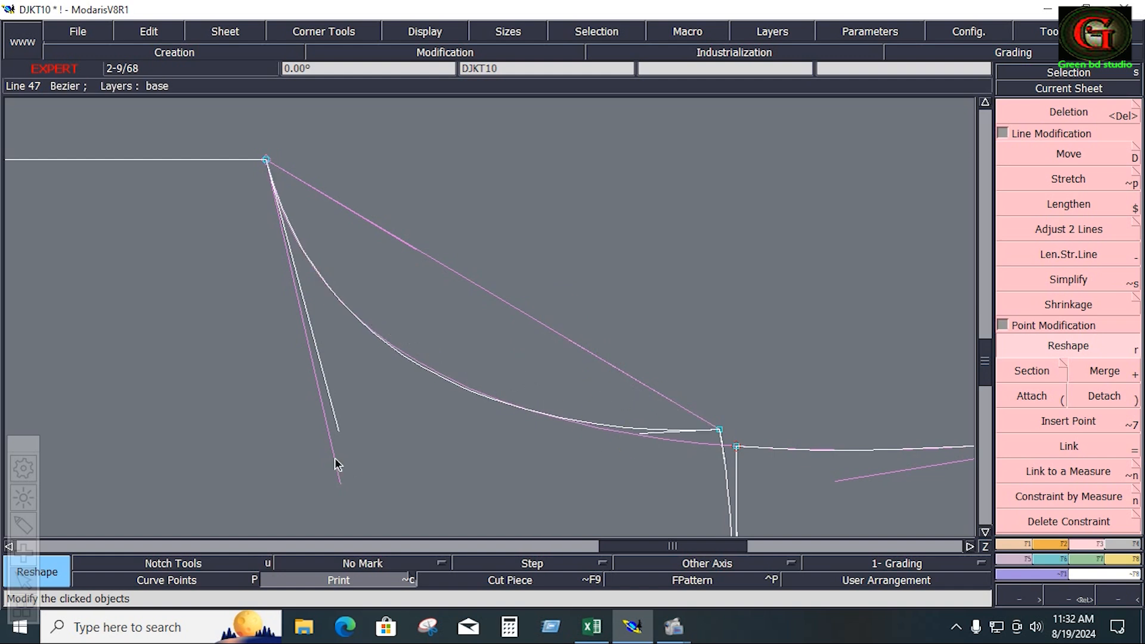
{"action": "left_click_drag", "start_coordinate": [335, 427], "coordinate": [327, 428]}
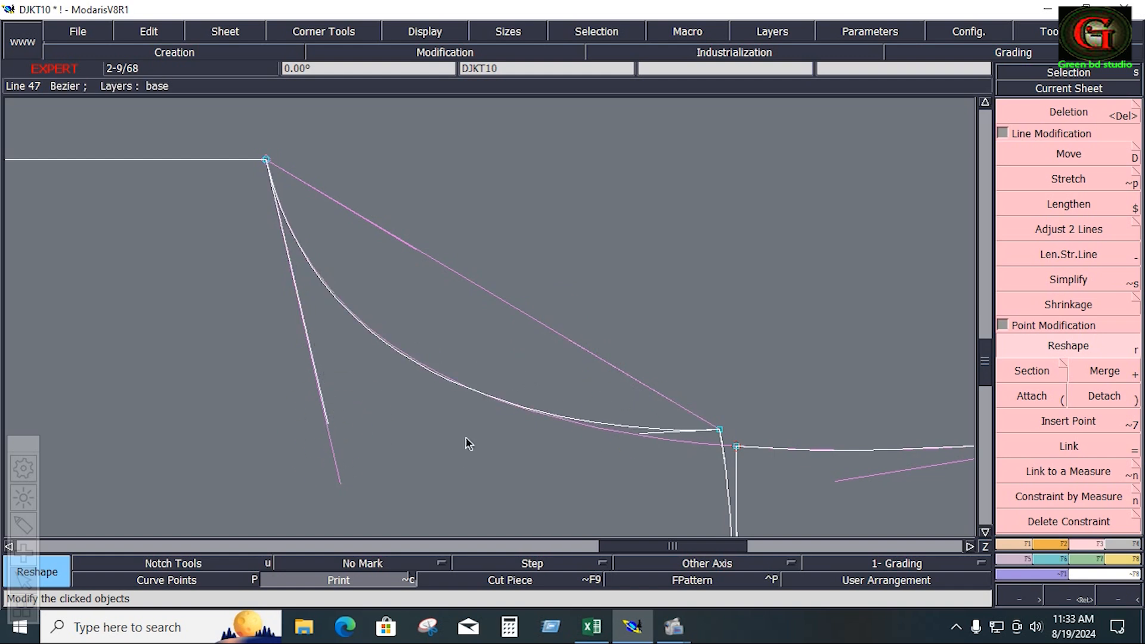
{"action": "left_click_drag", "start_coordinate": [641, 434], "coordinate": [651, 437]}
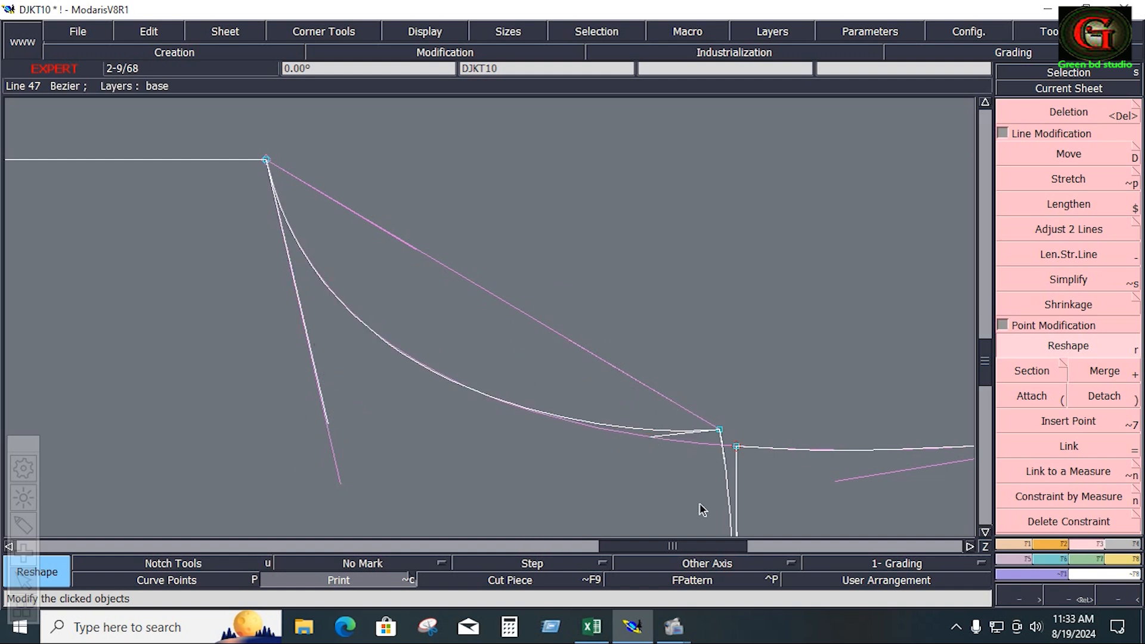
Step: Turn off Print so the original armhole trace is cleared from the reshaped lower outline
{"action": "key", "text": "Home"}
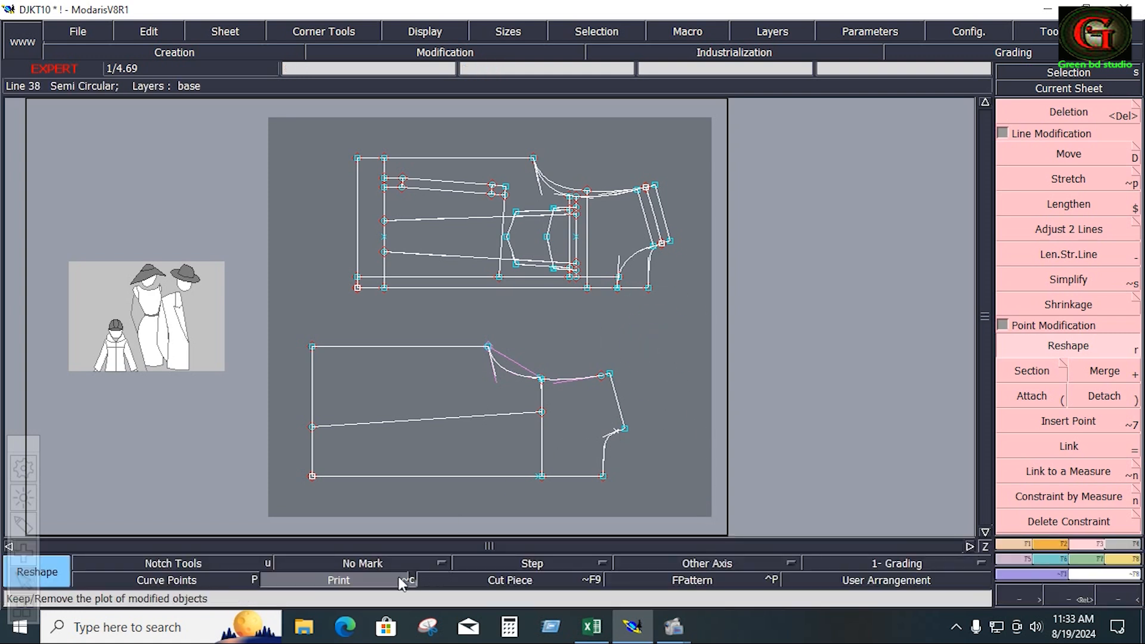
{"action": "left_click", "coordinate": [394, 582]}
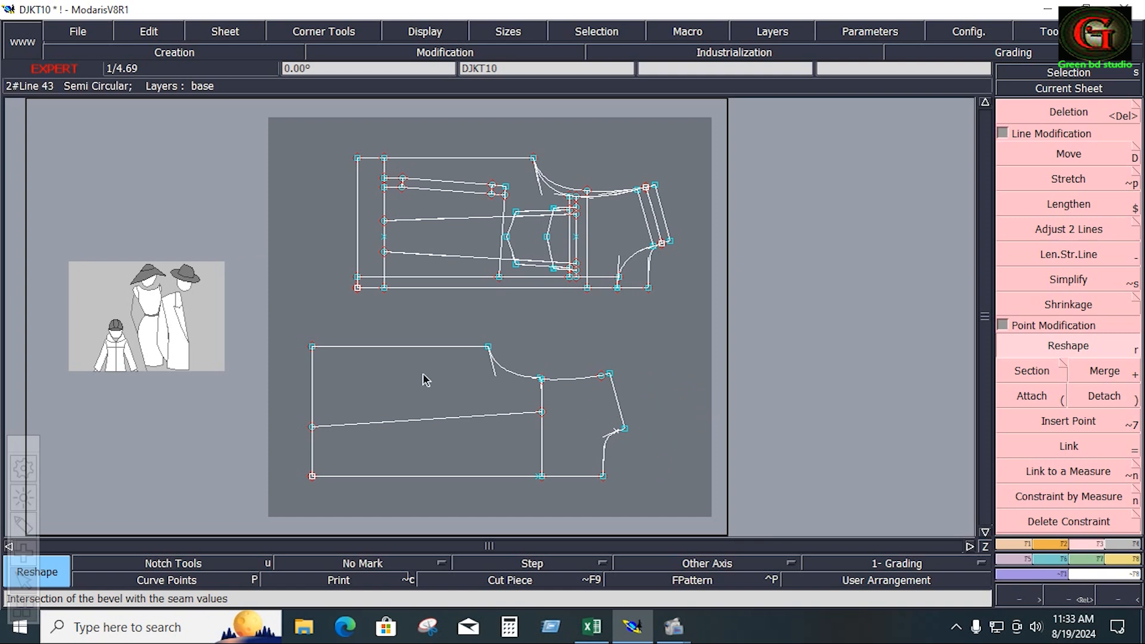
Step: Extract the yoke, the upper body panel and the lower body panel from the lower outline as separate pieces with Seam
{"action": "key", "text": "Return"}
{"action": "left_click_drag", "start_coordinate": [296, 322], "coordinate": [634, 486]}
{"action": "left_click", "coordinate": [1129, 546]}
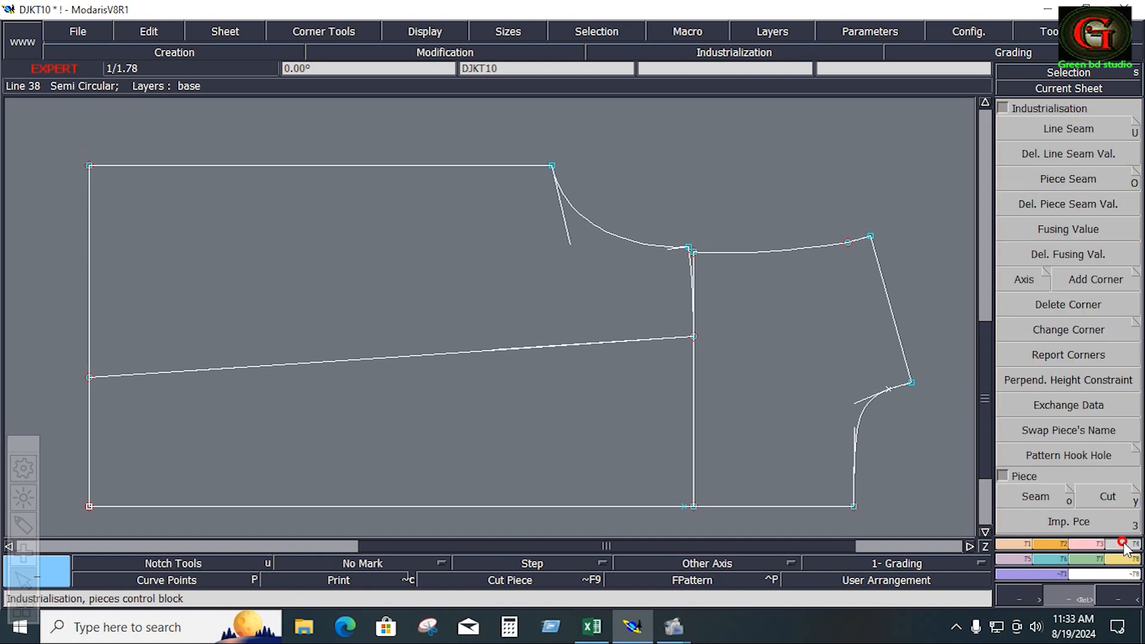
{"action": "left_click", "coordinate": [1045, 498]}
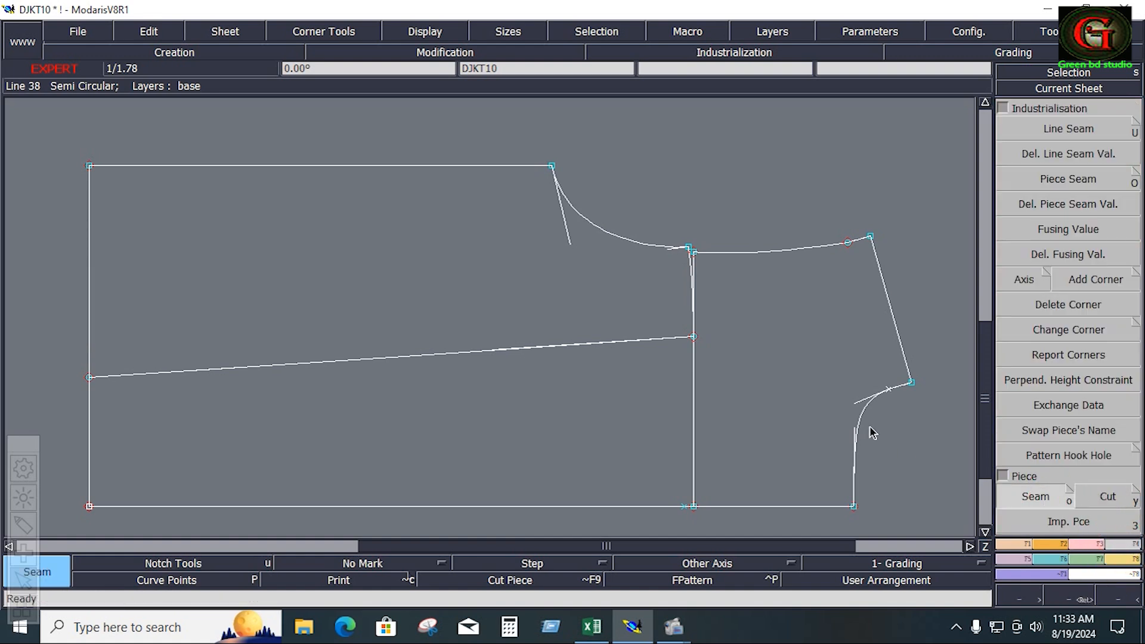
{"action": "left_click", "coordinate": [808, 360]}
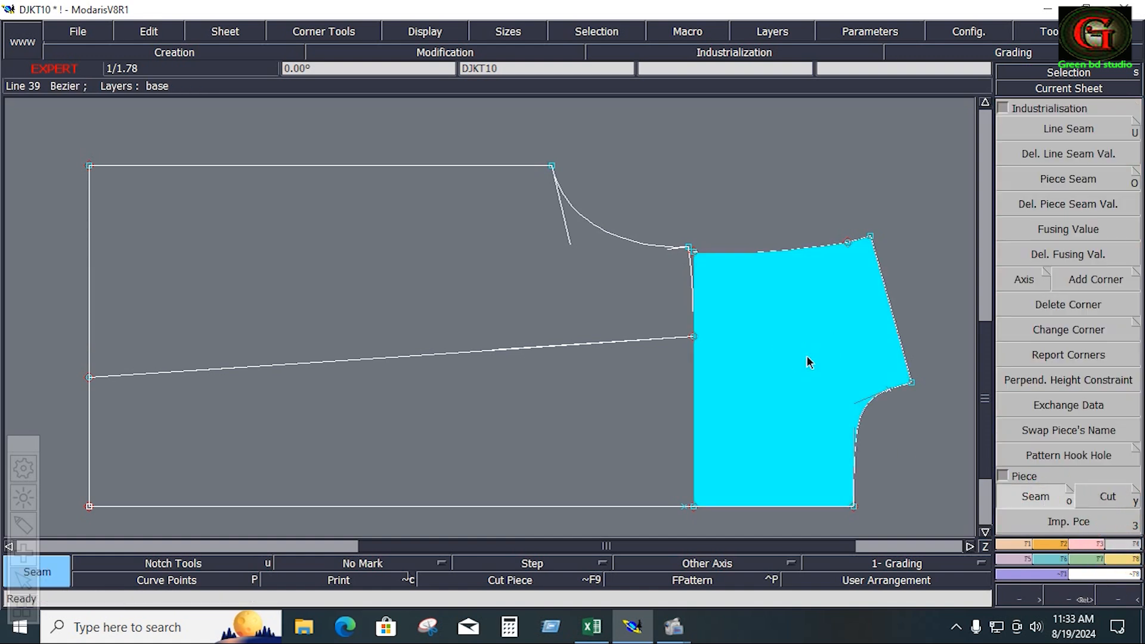
{"action": "right_click", "coordinate": [807, 357]}
{"action": "left_click", "coordinate": [604, 284]}
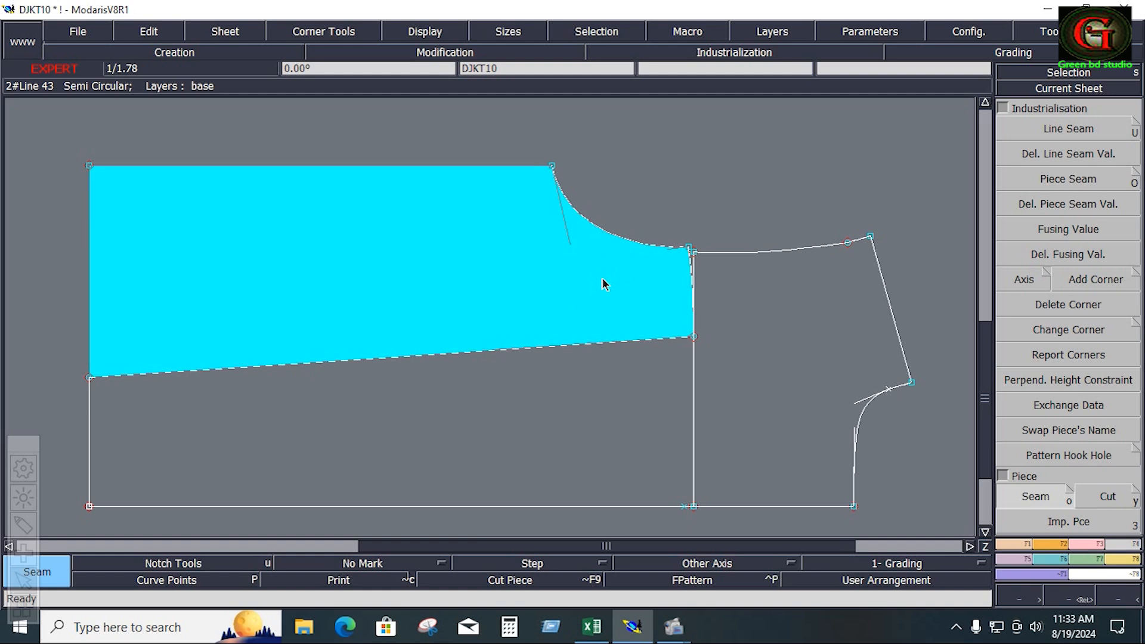
{"action": "right_click", "coordinate": [603, 282]}
{"action": "left_click", "coordinate": [612, 381]}
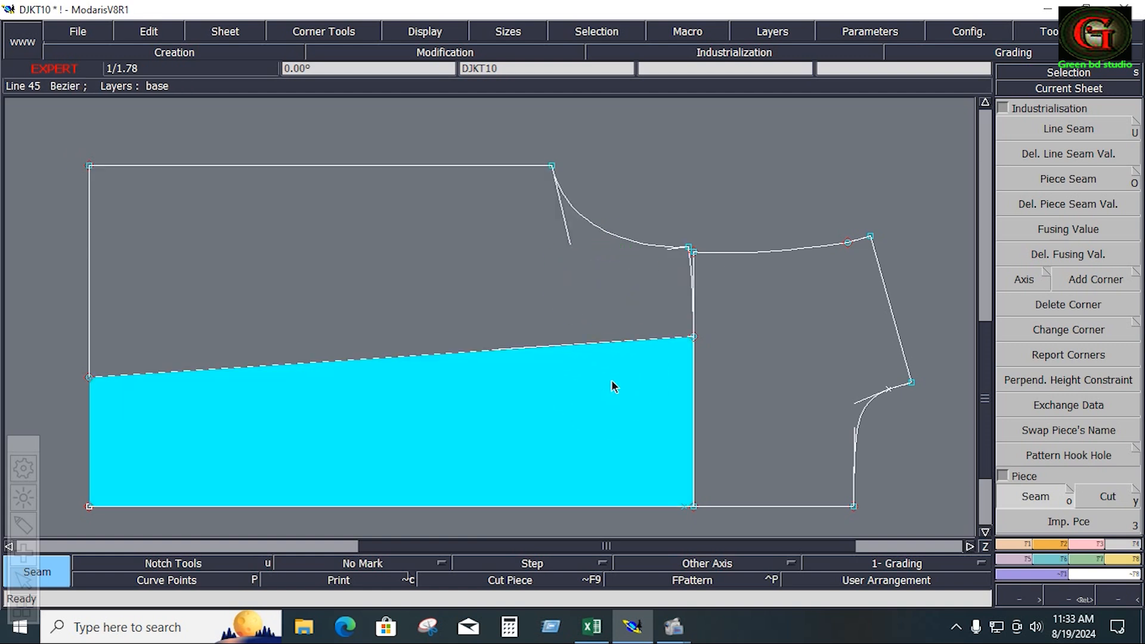
{"action": "right_click", "coordinate": [612, 381]}
Step: Mirror the extracted yoke piece about its straight centre-back edge with Sym 2Pts to make a full yoke
{"action": "key", "text": "Home"}
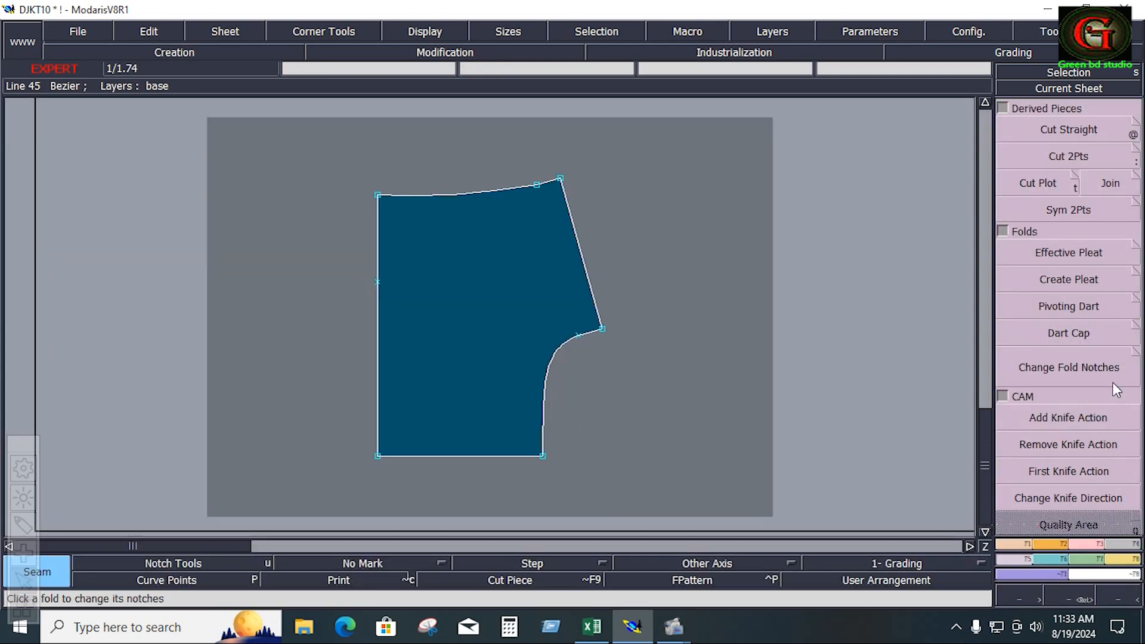
{"action": "left_click", "coordinate": [1073, 213]}
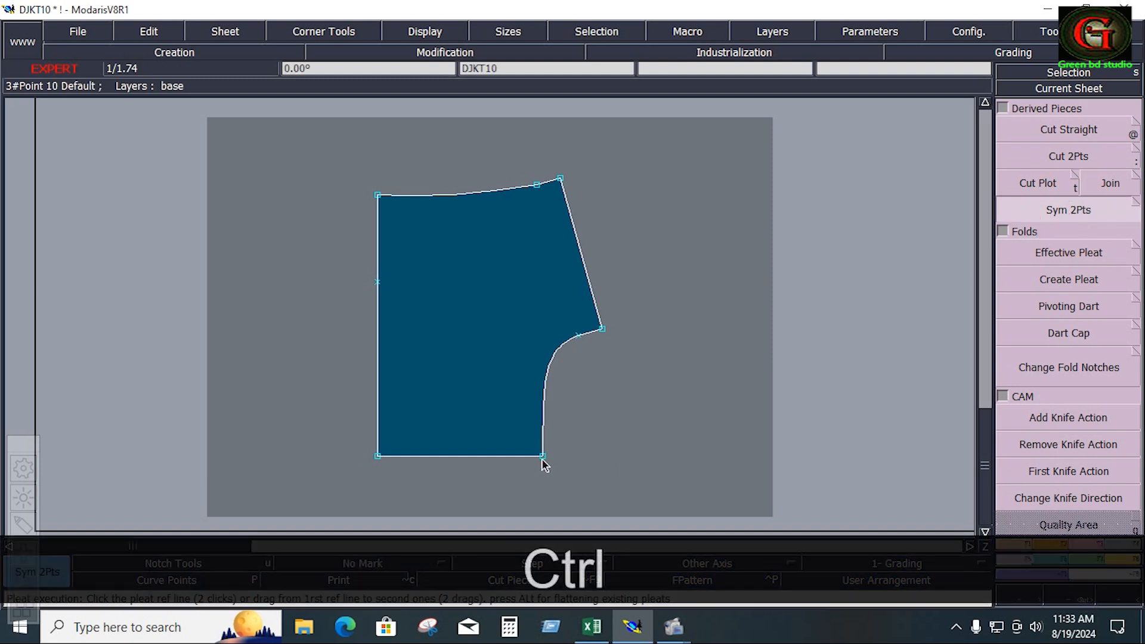
{"action": "left_click", "coordinate": [541, 458], "text": "ctrl"}
{"action": "left_click", "coordinate": [378, 457], "text": "ctrl"}
Step: Add notches at the centres of the yoke seam and neckline, and at the two marked points along the yoke seam
{"action": "left_click", "coordinate": [1043, 545]}
{"action": "left_click", "coordinate": [1065, 125]}
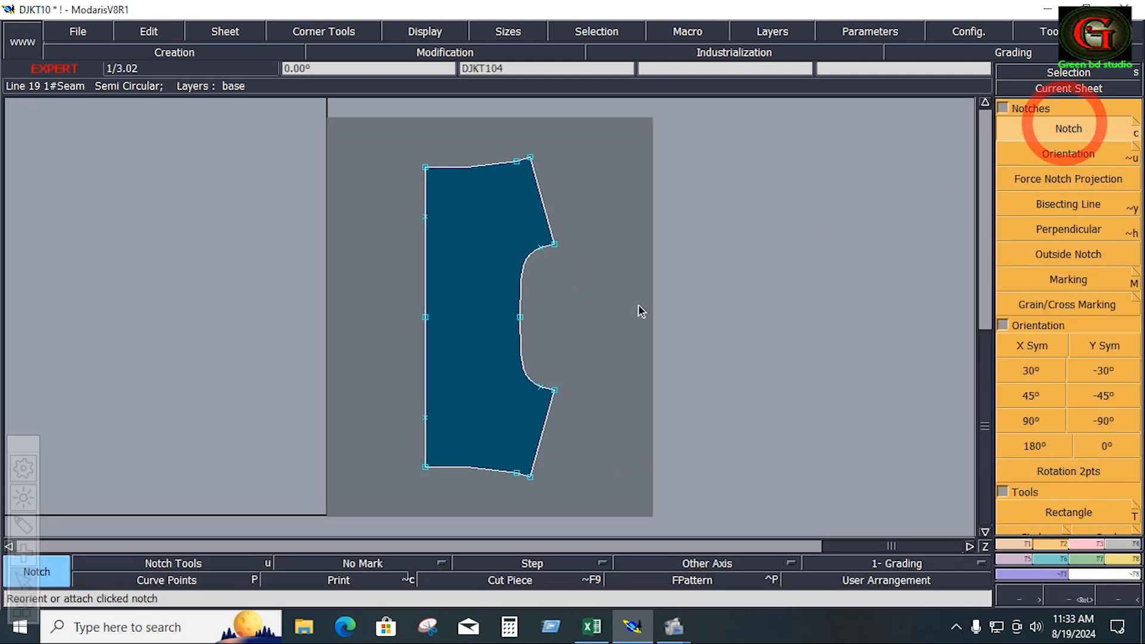
{"action": "left_click", "coordinate": [427, 325]}
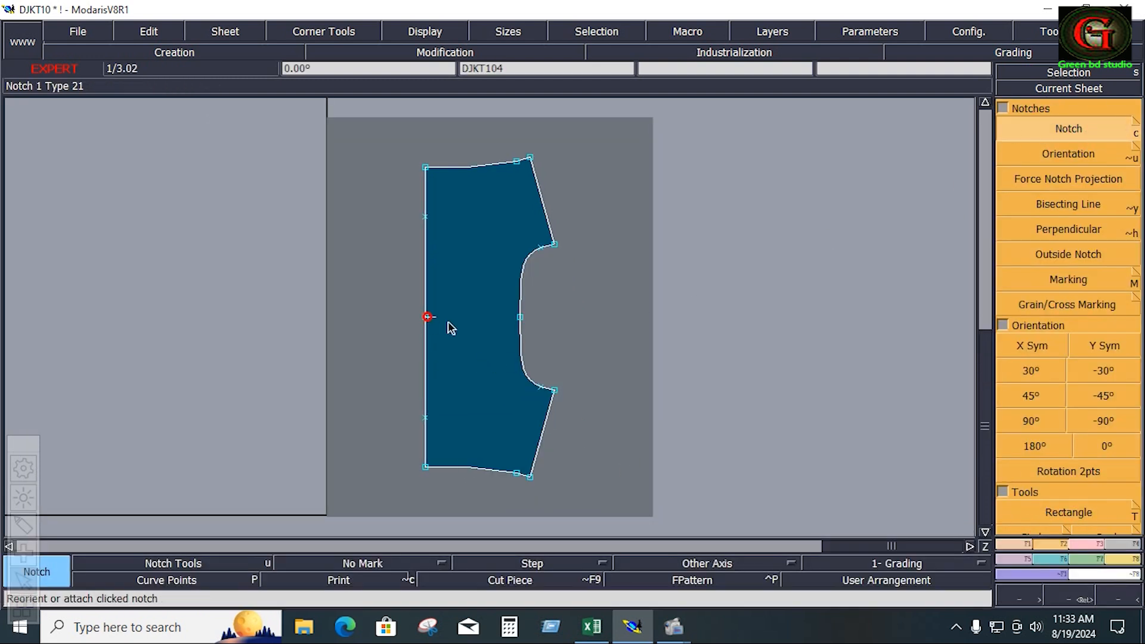
{"action": "left_click", "coordinate": [518, 322]}
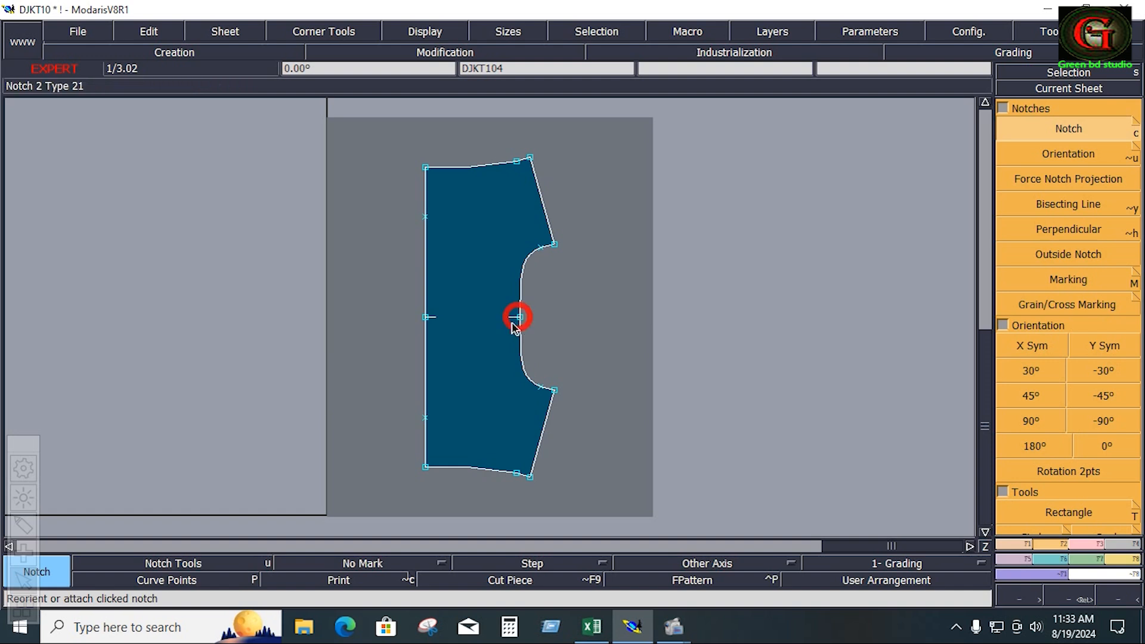
{"action": "left_click", "coordinate": [427, 218]}
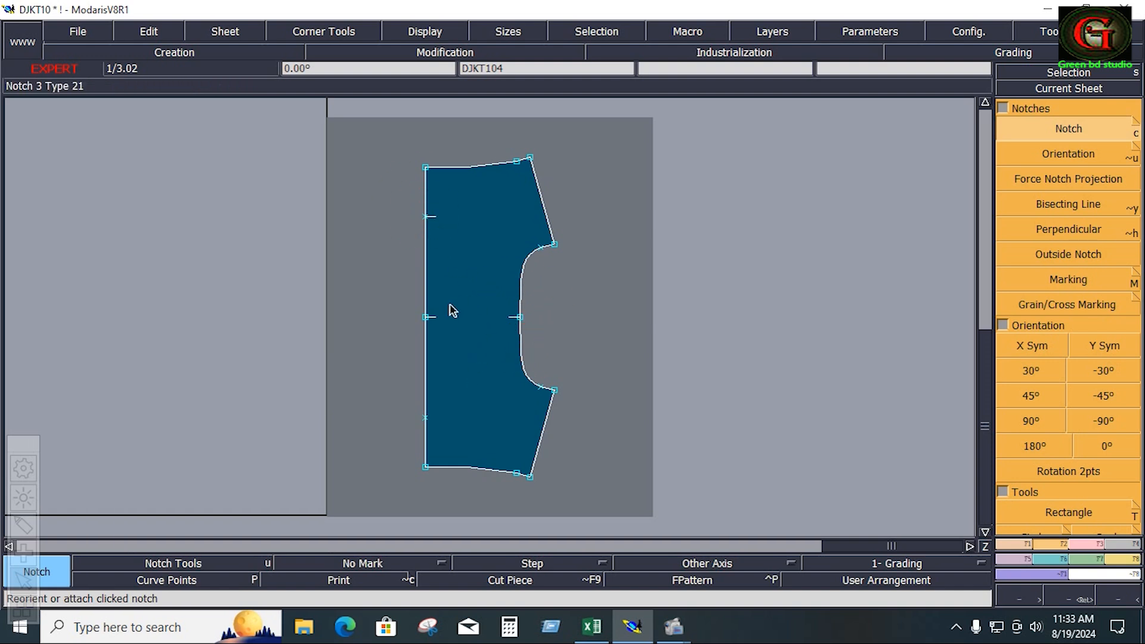
{"action": "left_click", "coordinate": [426, 417]}
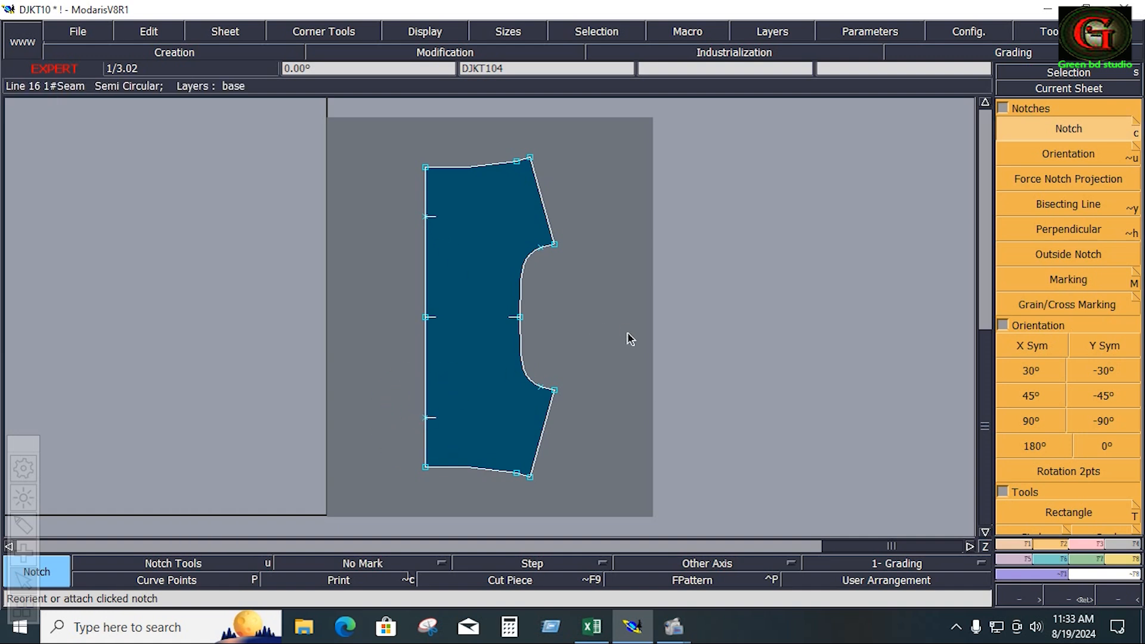
Step: Add a notch near the shoulder end of each armhole edge and merge the curves at both notch points
{"action": "left_click", "coordinate": [518, 472]}
{"action": "left_click", "coordinate": [517, 164]}
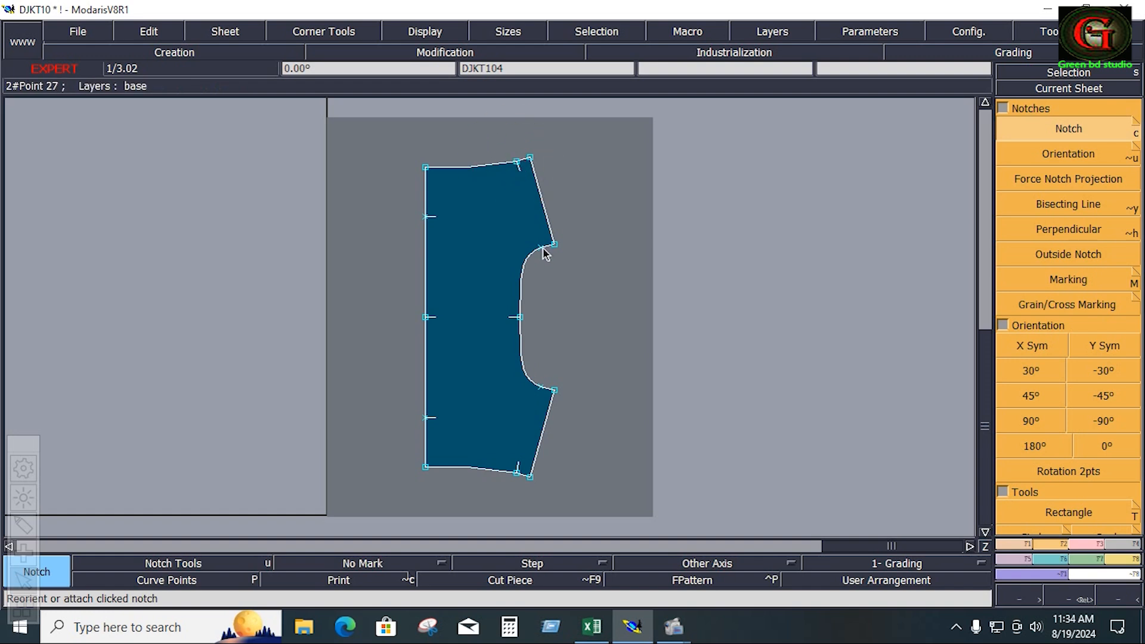
{"action": "key", "text": "shift+equal"}
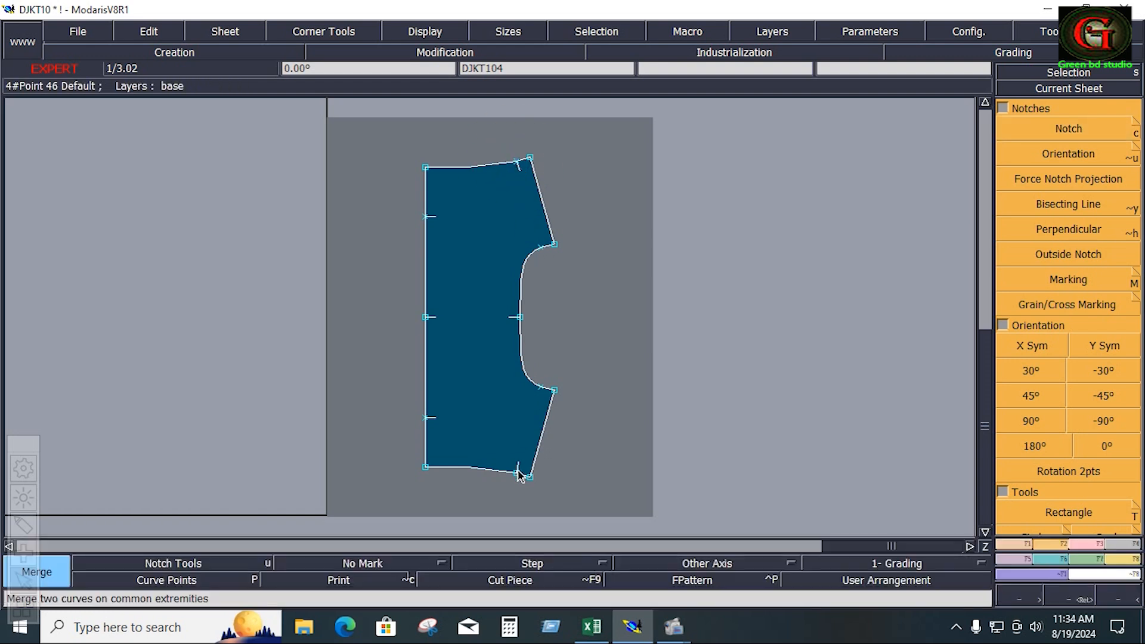
Step: Draw a horizontal Grain Line Axis 'DF' about 1.27 inches long inside the yoke piece
{"action": "left_click", "coordinate": [708, 557]}
{"action": "left_click", "coordinate": [710, 503]}
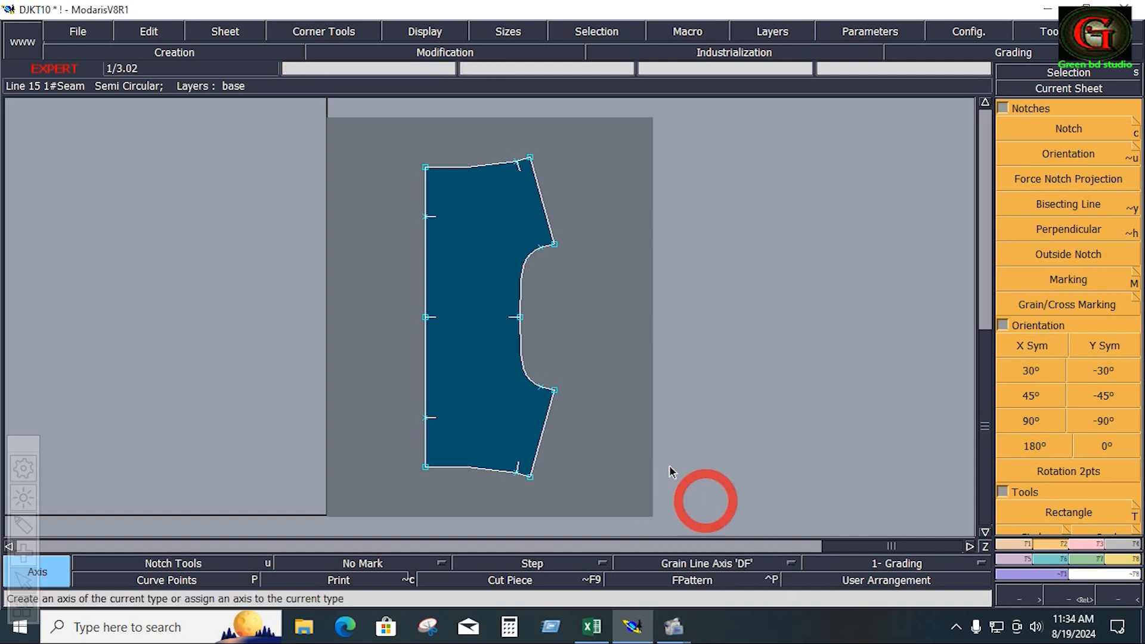
{"action": "left_click", "coordinate": [459, 302]}
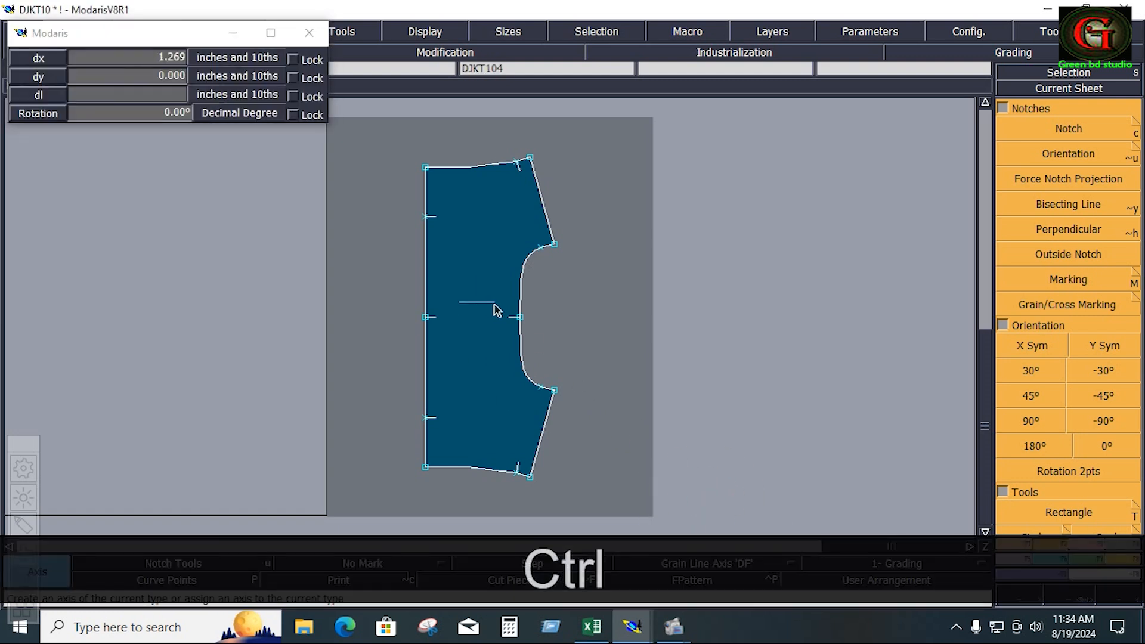
{"action": "left_click", "coordinate": [493, 301]}
Step: Set a line seam allowance of 0.4 inches at beginning and end on all edges of the yoke piece
{"action": "left_click_drag", "start_coordinate": [384, 134], "coordinate": [600, 507]}
{"action": "left_click", "coordinate": [1119, 546]}
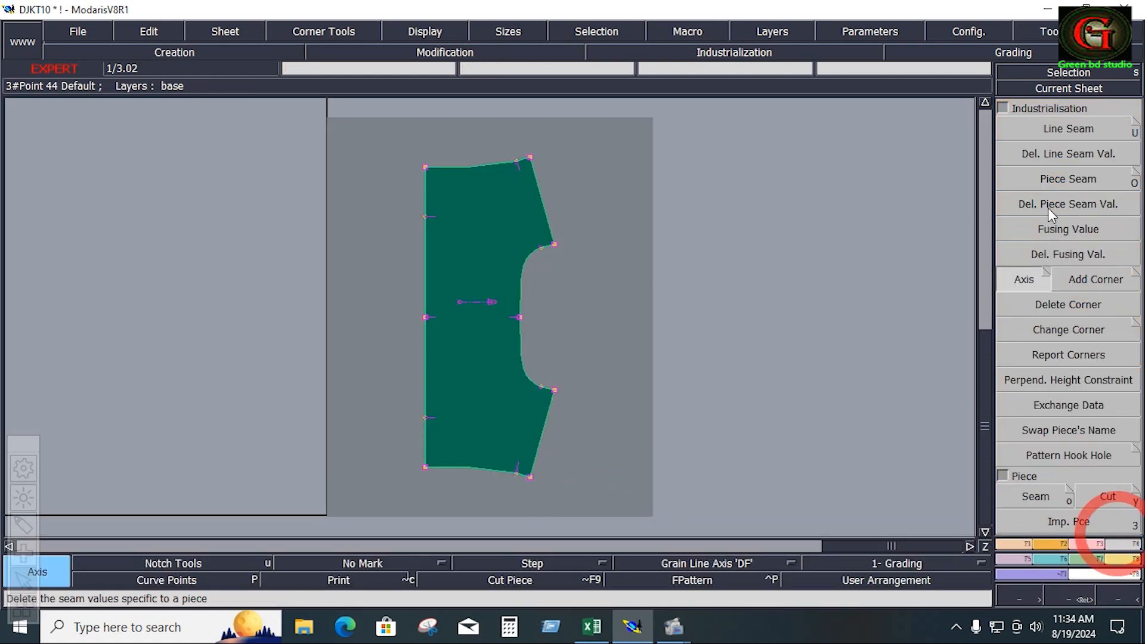
{"action": "left_click", "coordinate": [1059, 139]}
{"action": "left_click", "coordinate": [470, 153]}
{"action": "key", "text": "Down"}
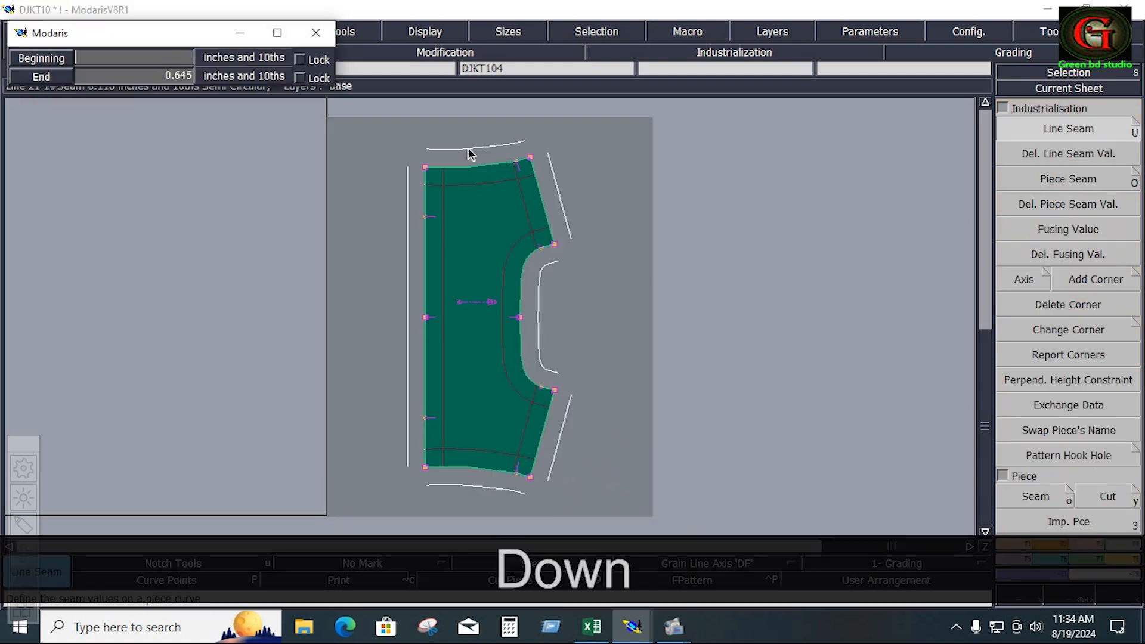
{"action": "type", "text": ".4"}
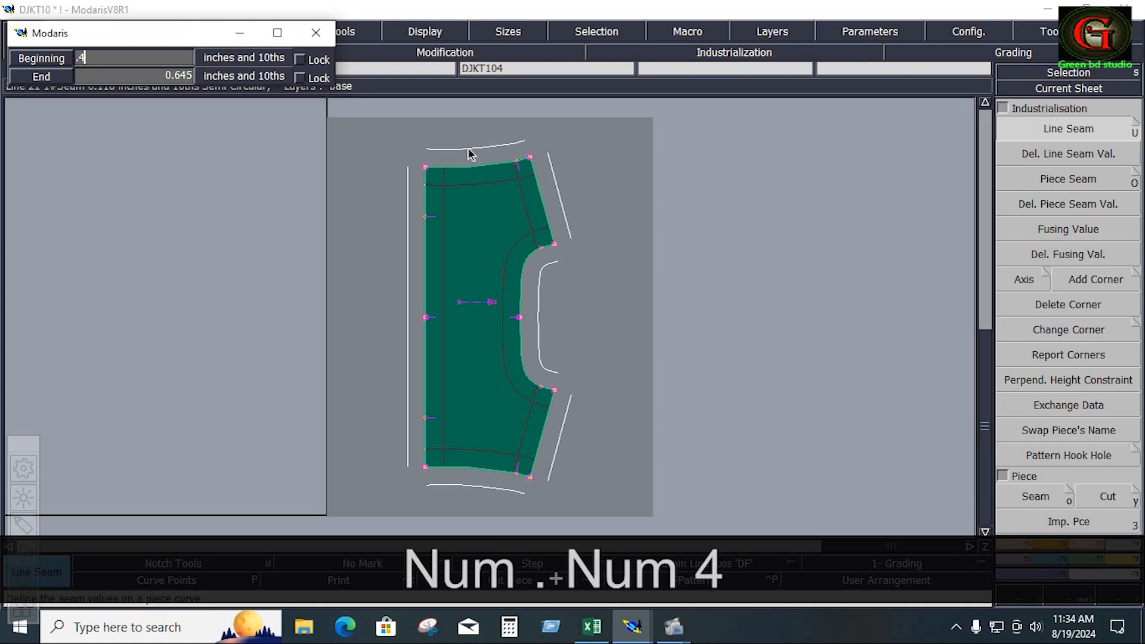
{"action": "key", "text": "Down"}
{"action": "type", "text": ".4"}
{"action": "key", "text": "Down"}
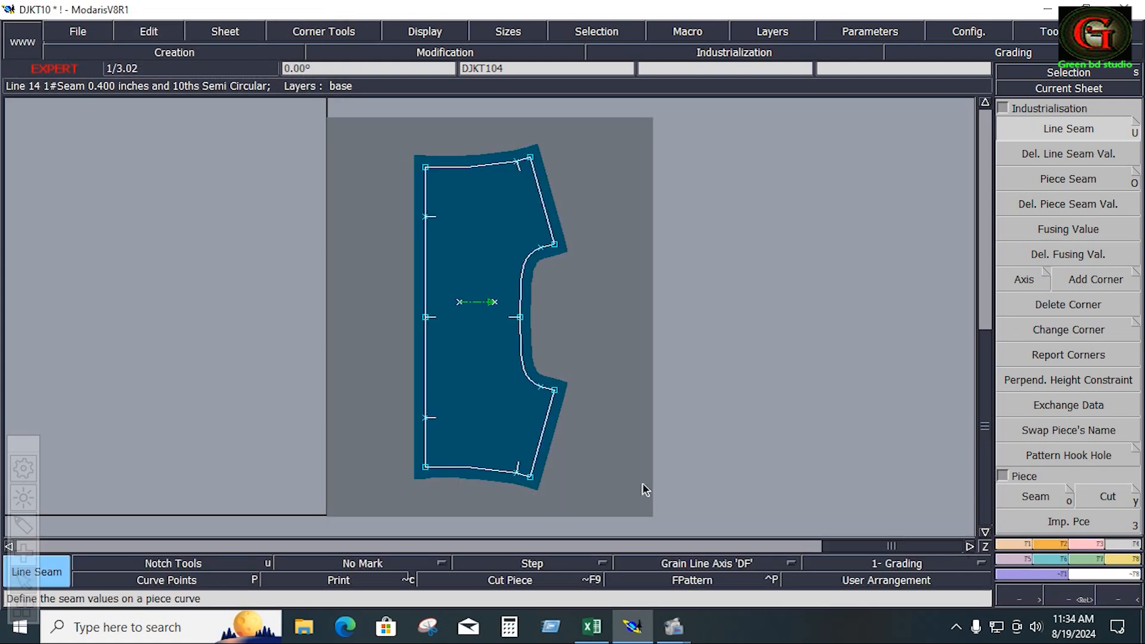
Step: Display the yoke sheet's title block and set its comment to "back yoke 1x1"
{"action": "key", "text": "ctrl+u"}
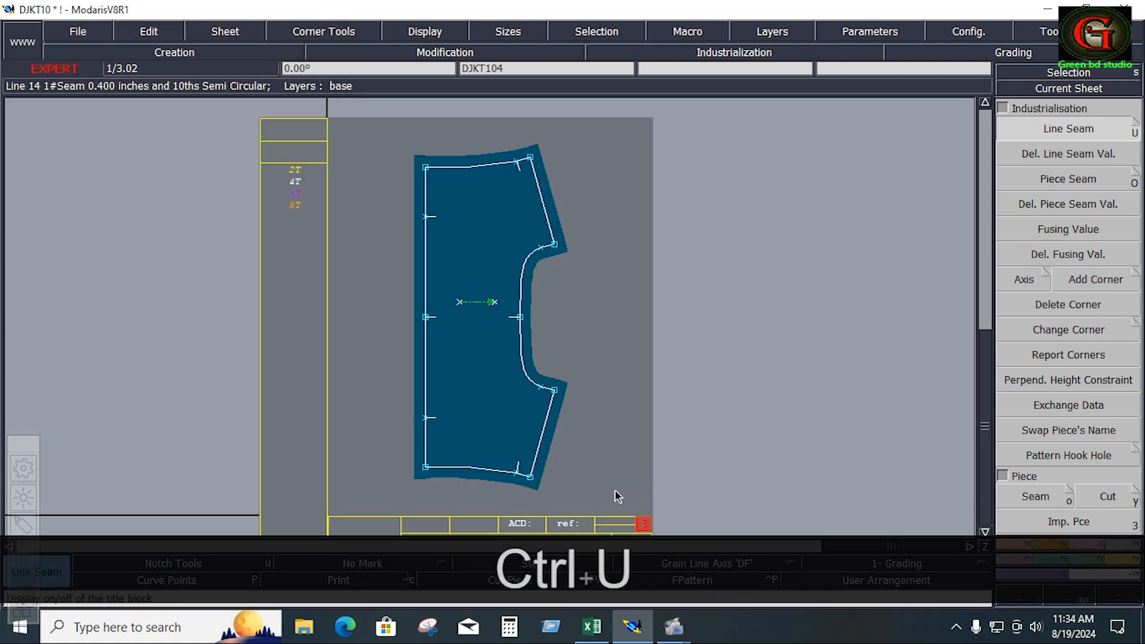
{"action": "key", "text": "Home"}
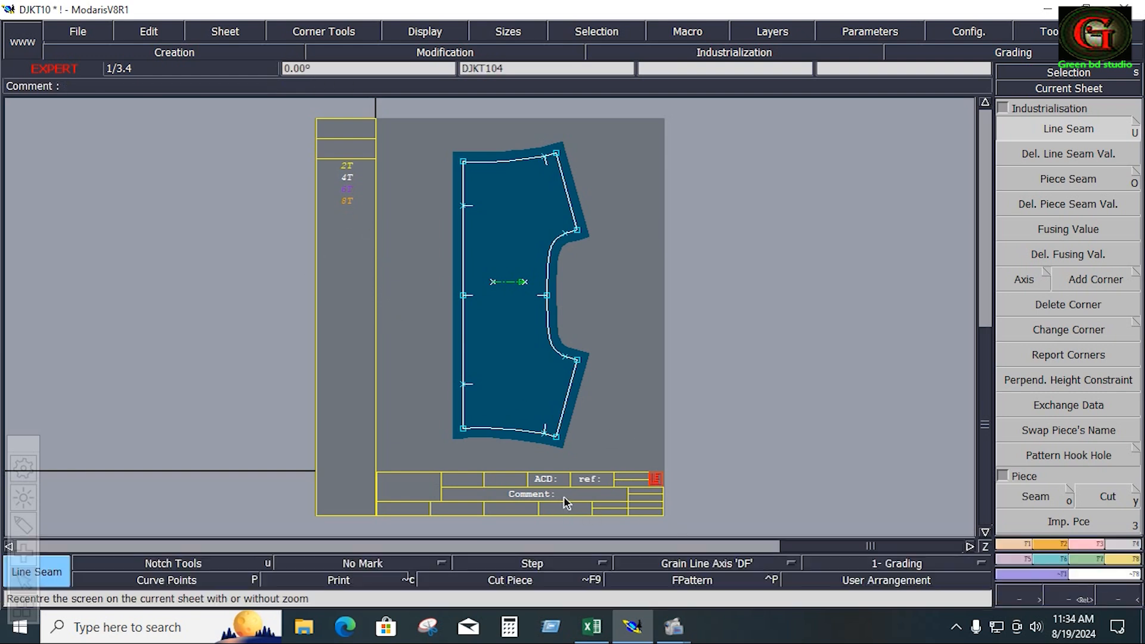
{"action": "key", "text": "Caps_Lock+e"}
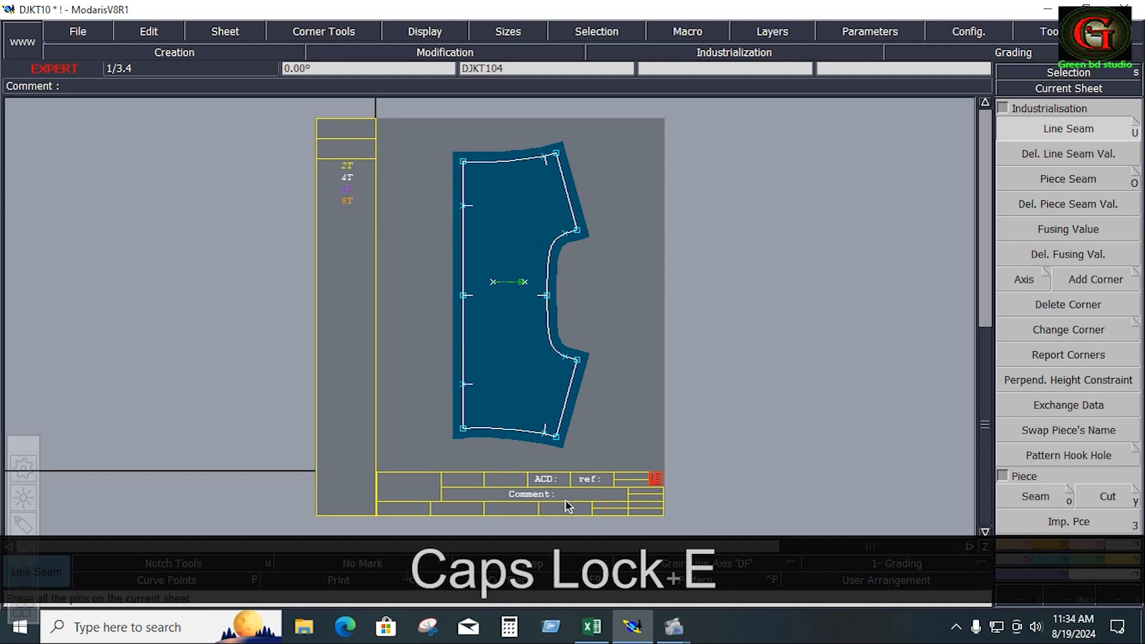
{"action": "key", "text": "e"}
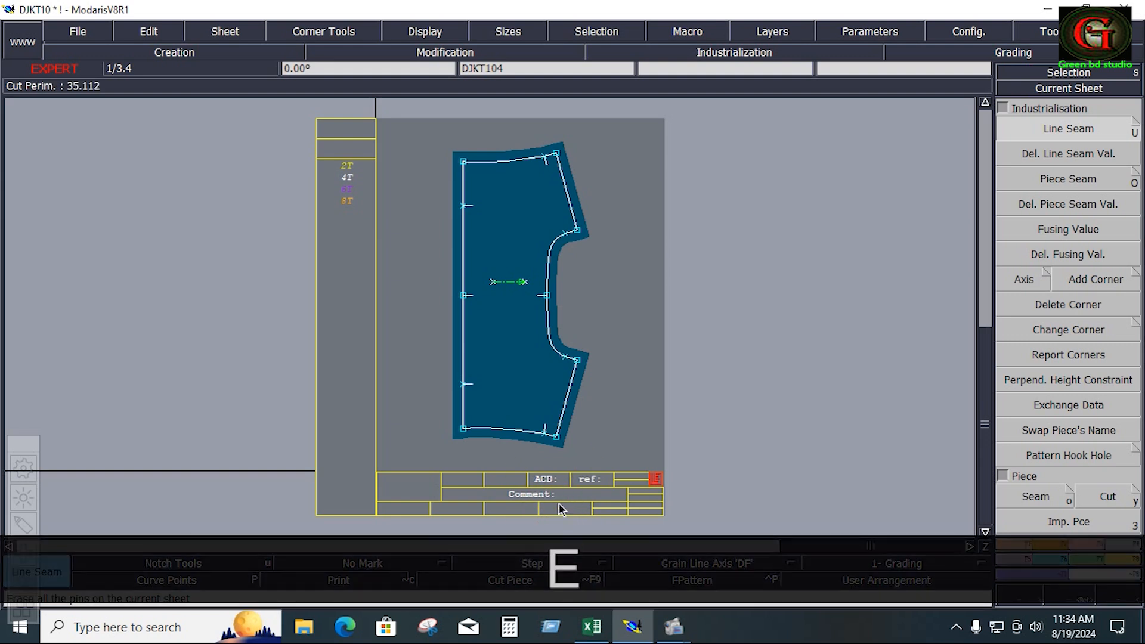
{"action": "left_click", "coordinate": [164, 31]}
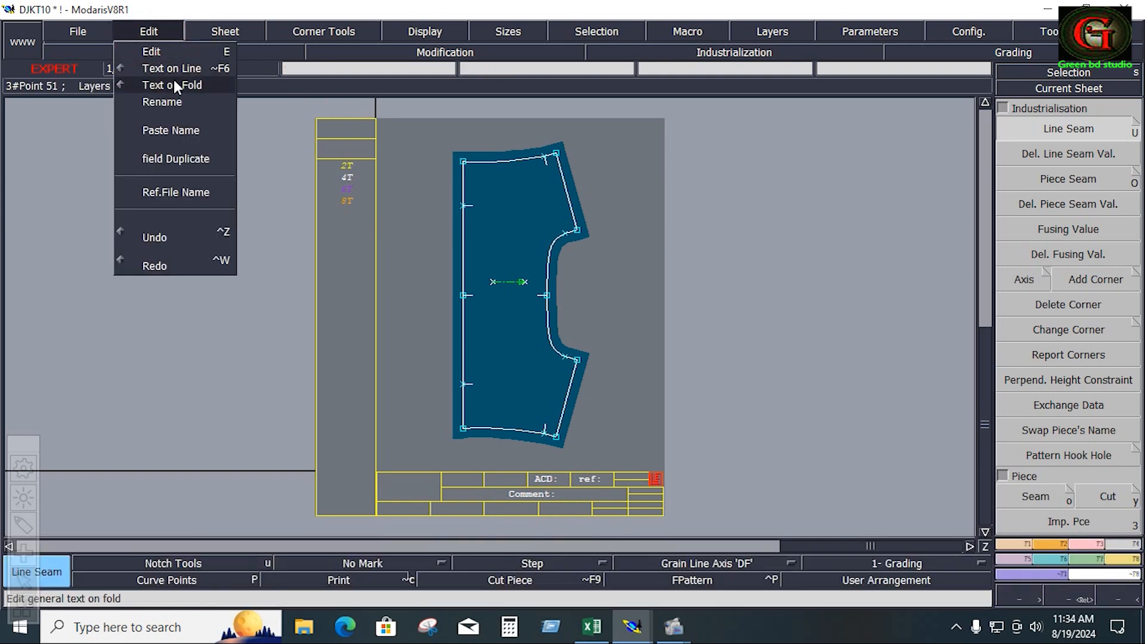
{"action": "left_click", "coordinate": [162, 49]}
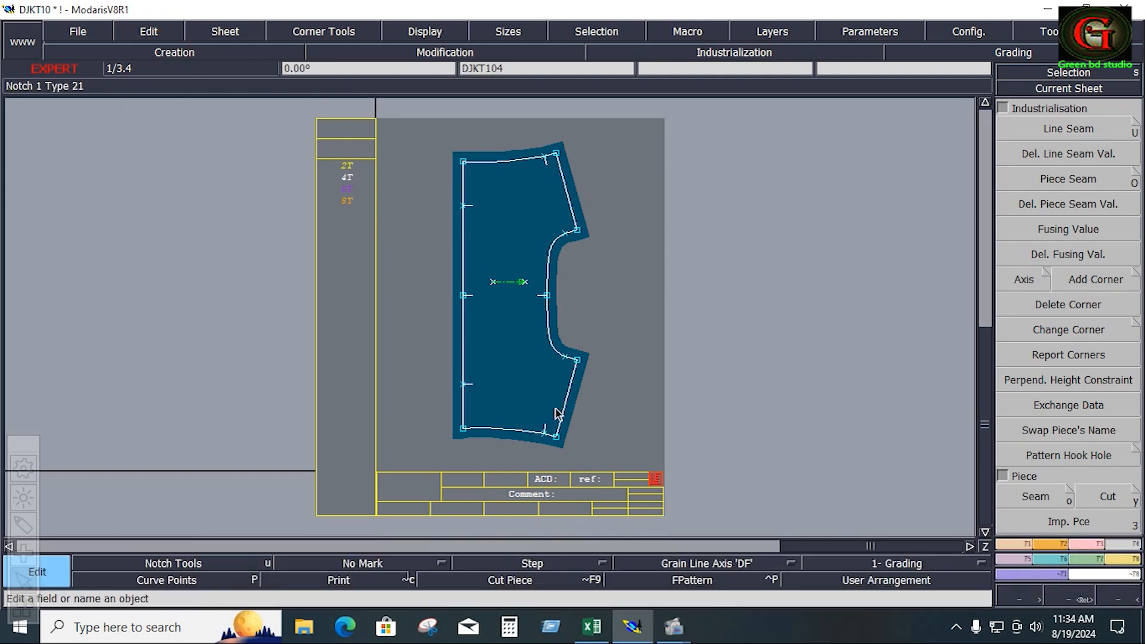
{"action": "left_click", "coordinate": [559, 498]}
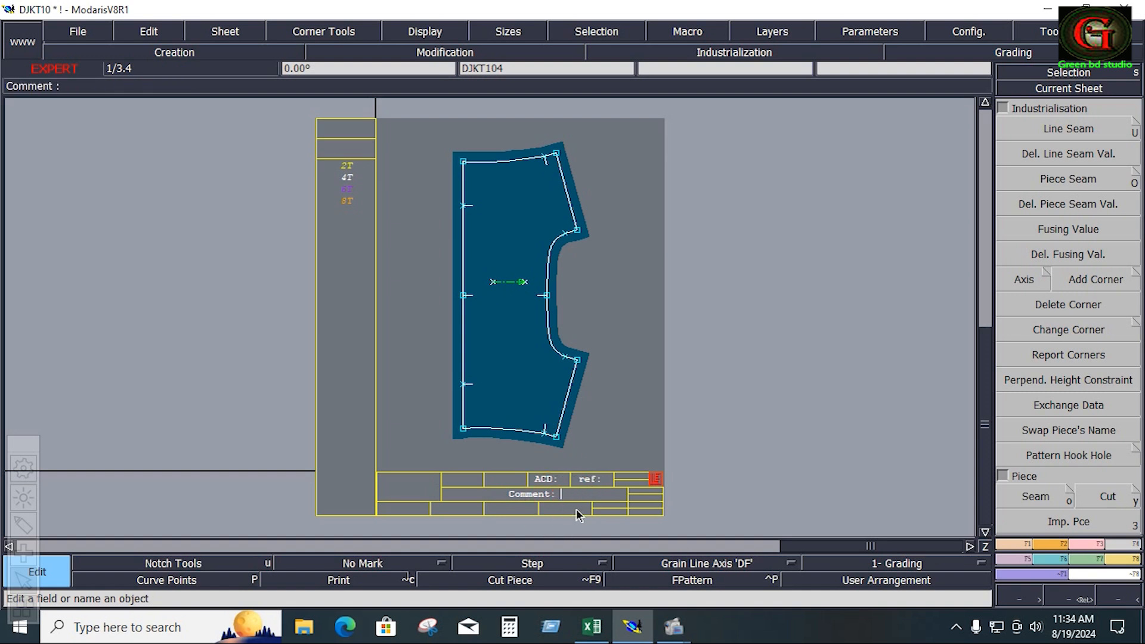
{"action": "type", "text": "b"}
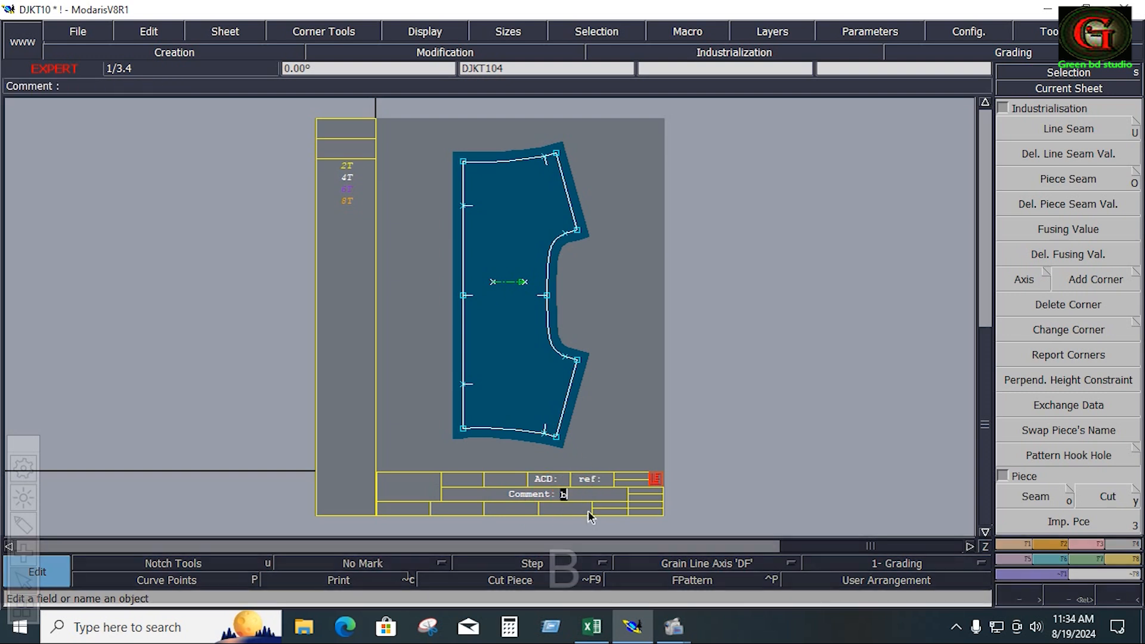
{"action": "type", "text": "ack y"}
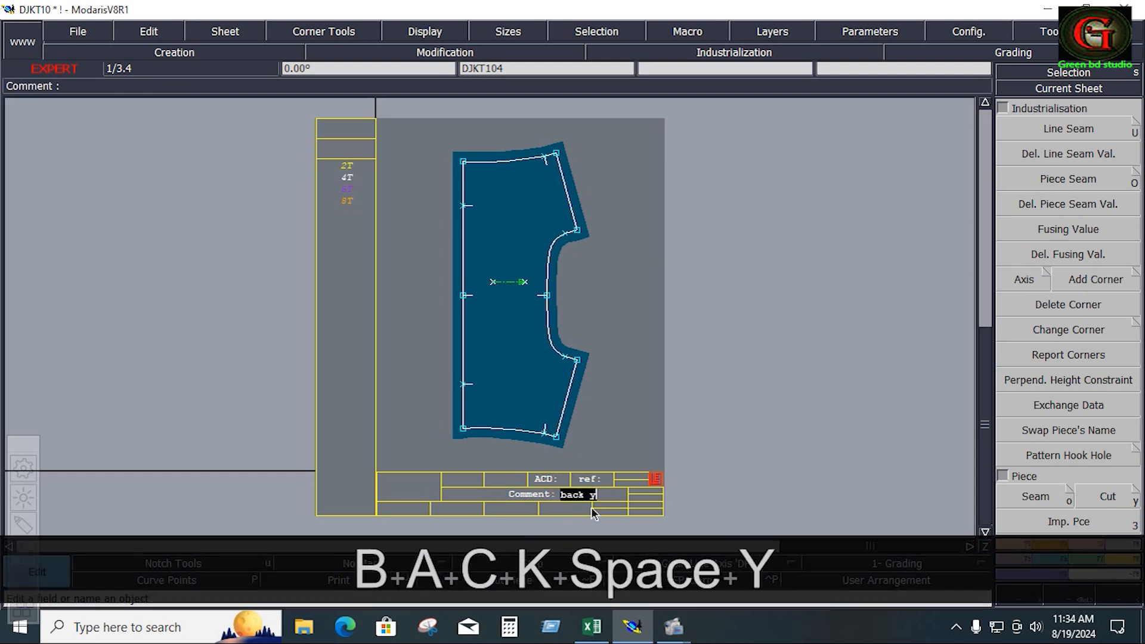
{"action": "type", "text": "oke 1"}
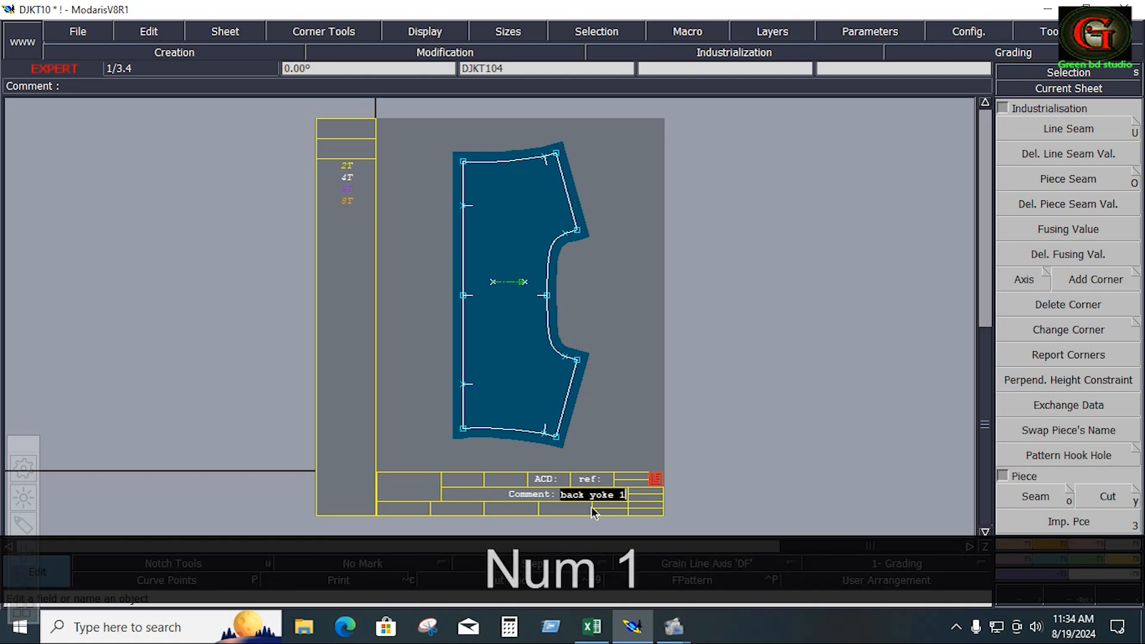
{"action": "type", "text": "x1"}
{"action": "key", "text": "Return"}
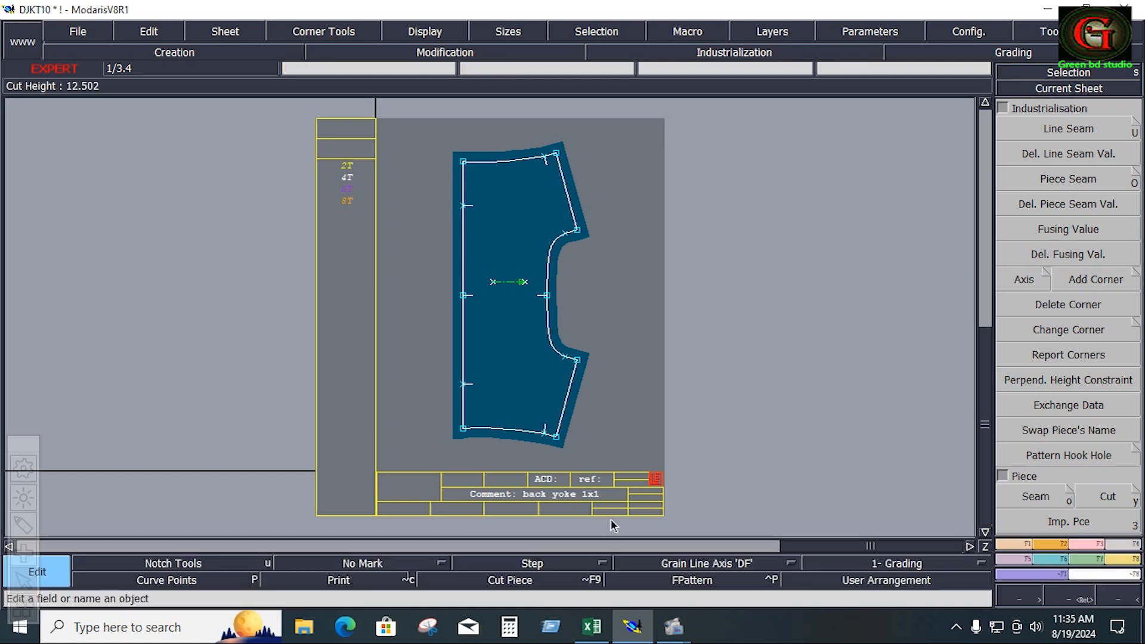
Step: Change the full back yoke's comment to uppercase "BACK YOKE 1X1"
{"action": "left_click", "coordinate": [525, 321]}
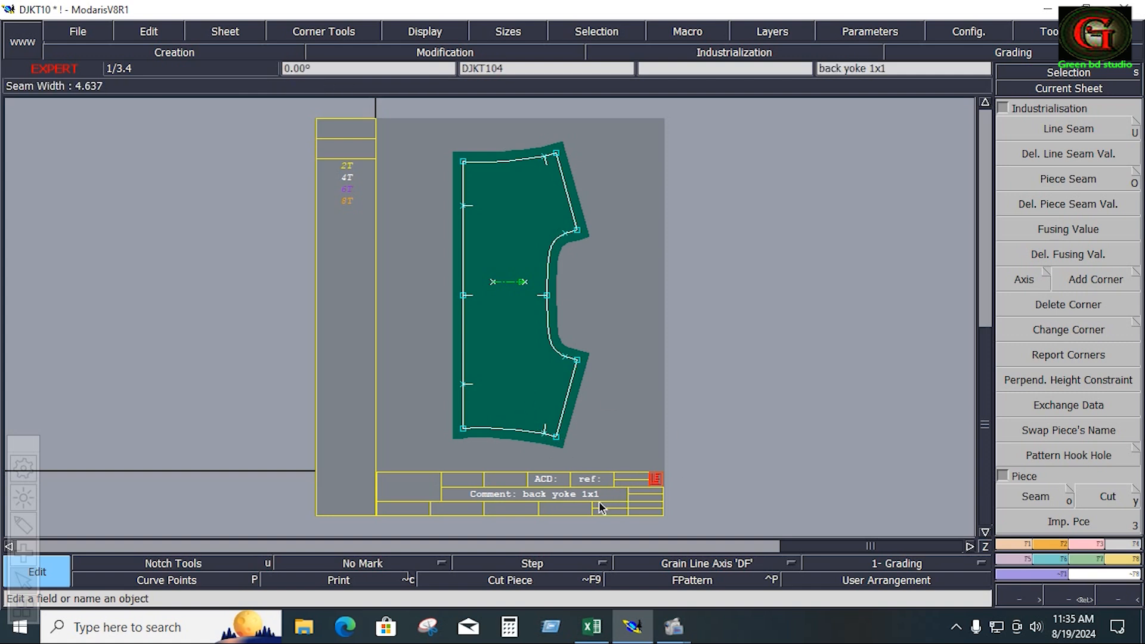
{"action": "left_click", "coordinate": [557, 497]}
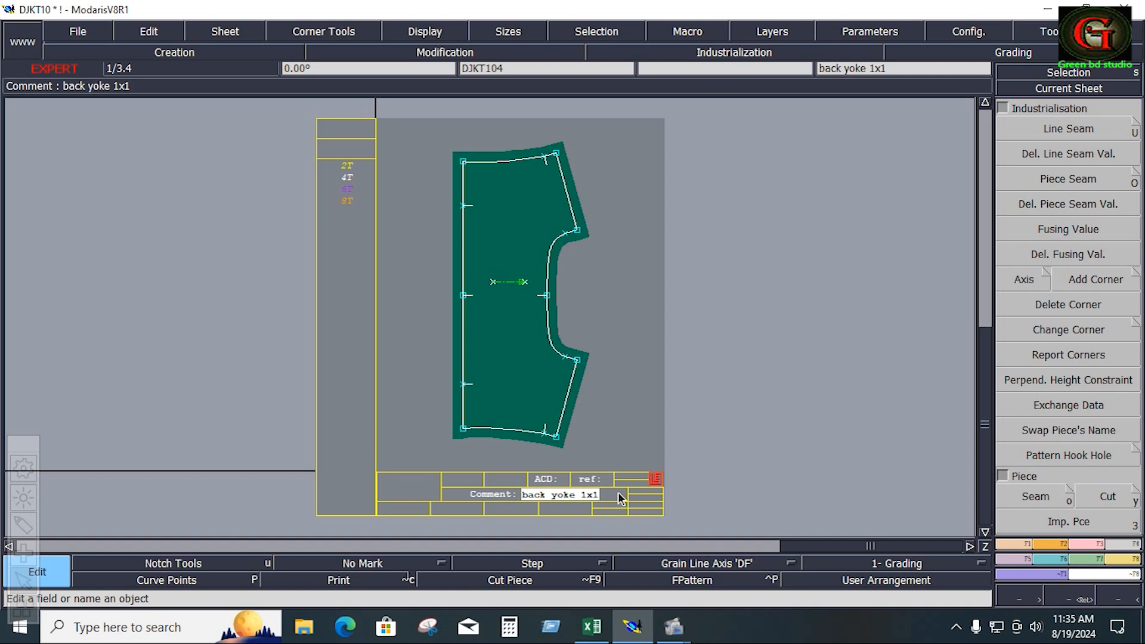
{"action": "key", "text": "Caps_Lock"}
{"action": "type", "text": "BA"}
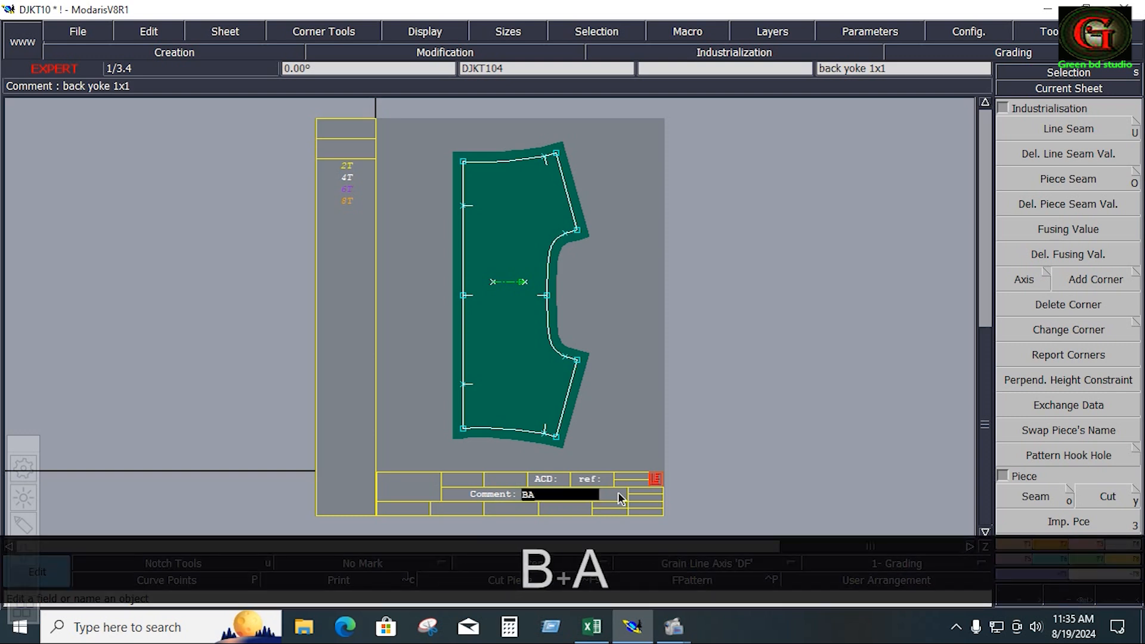
{"action": "type", "text": "CK YO"}
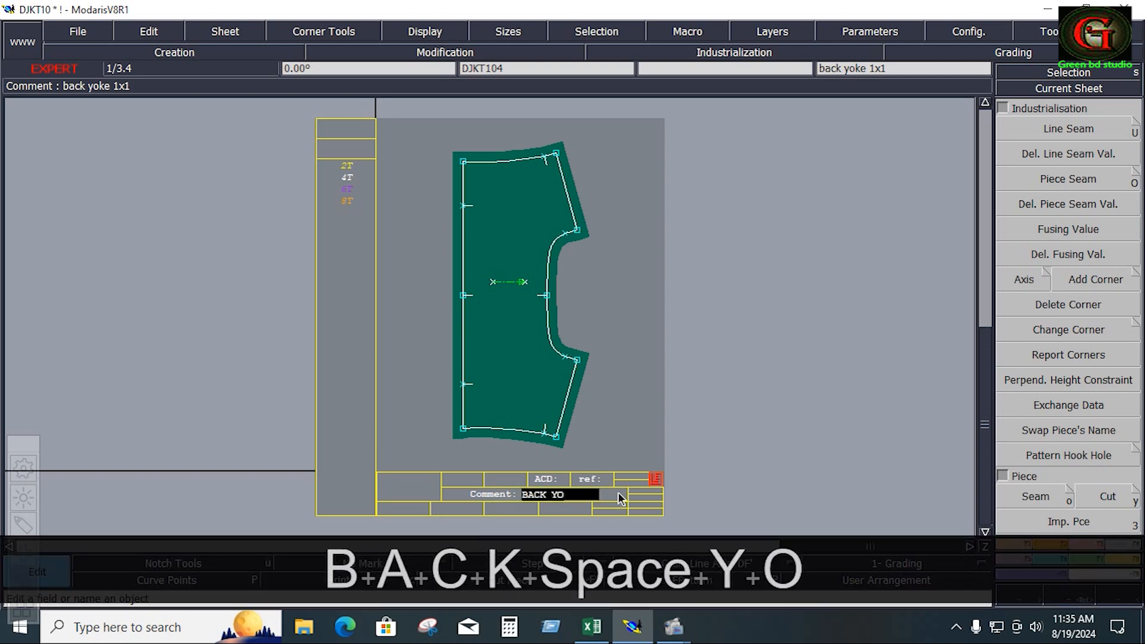
{"action": "type", "text": "KE 1X1"}
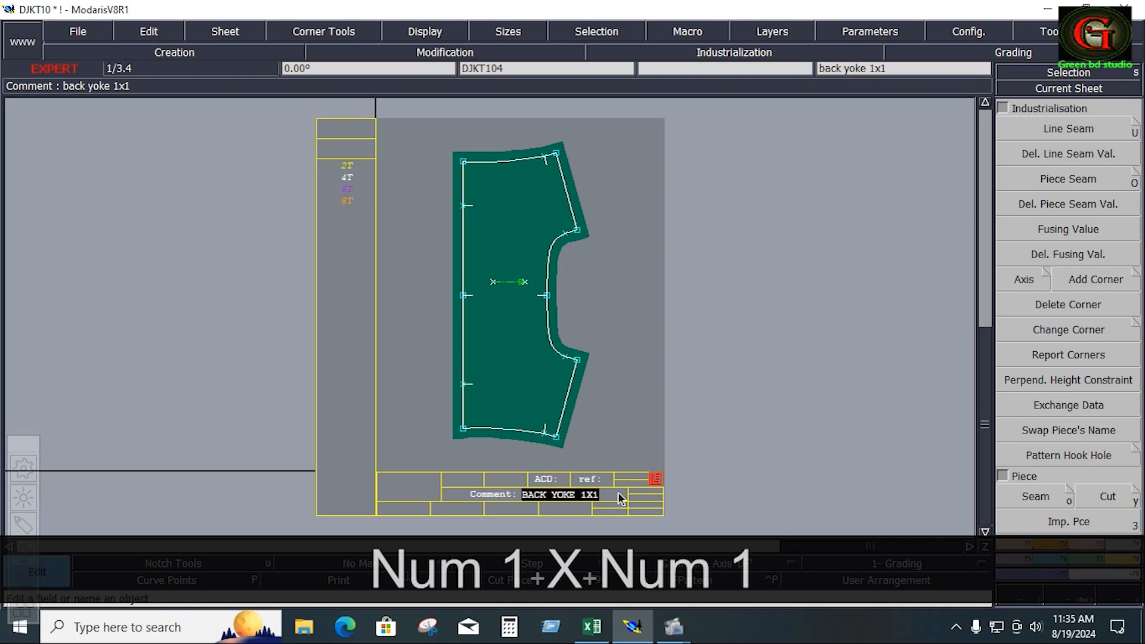
{"action": "key", "text": "Return"}
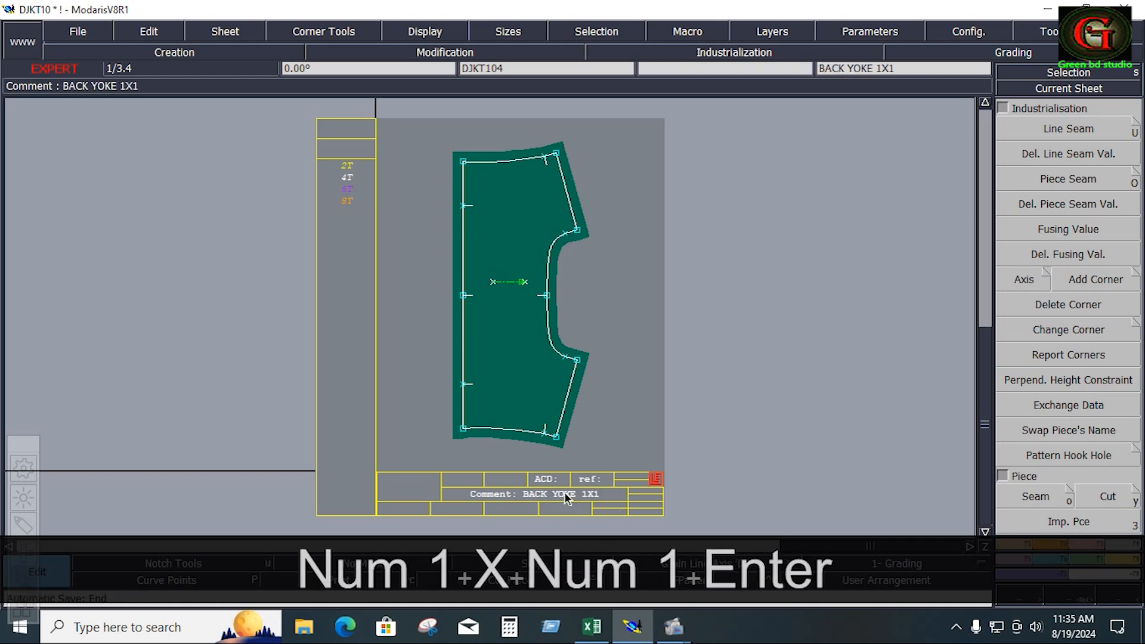
Step: Arrange all sheets on the desk and delete the sheet holding the original half yoke piece
{"action": "key", "text": "Return"}
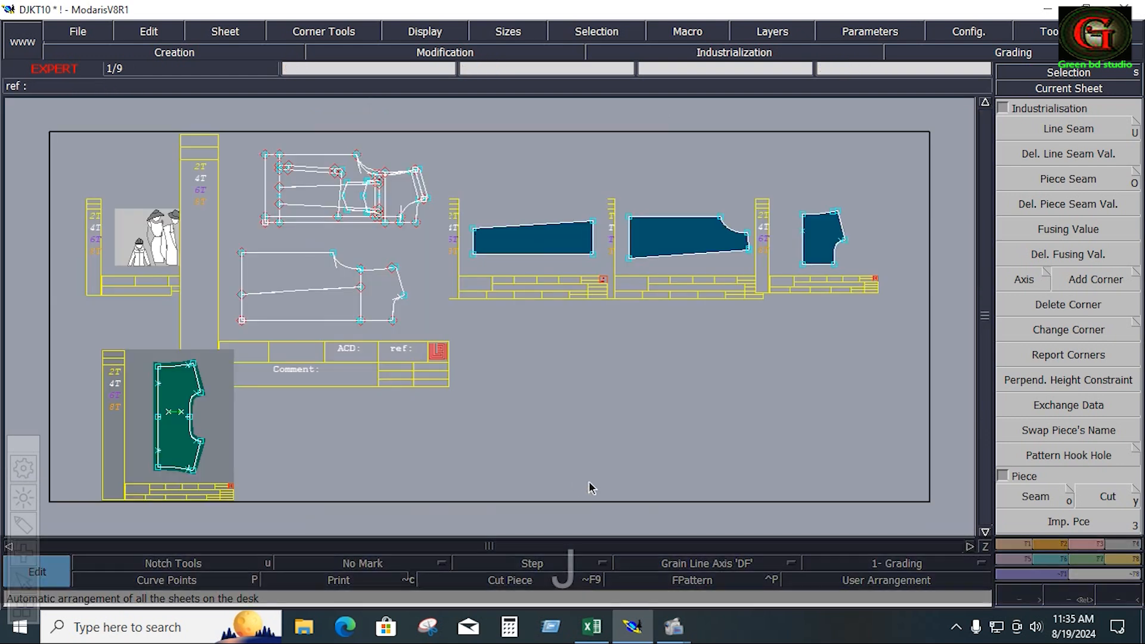
{"action": "key", "text": "shift+z"}
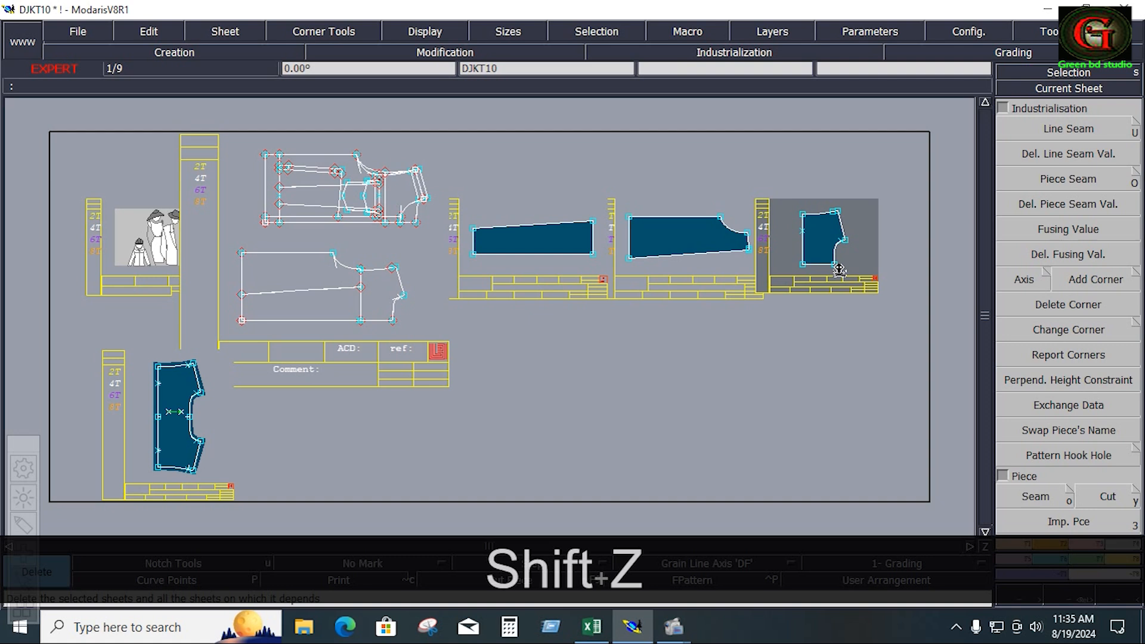
{"action": "left_click", "coordinate": [840, 277]}
Step: Set a line seam allowance of 0.4 inches at beginning and end on all edges of the armhole body panel DJKT102
{"action": "key", "text": "Home"}
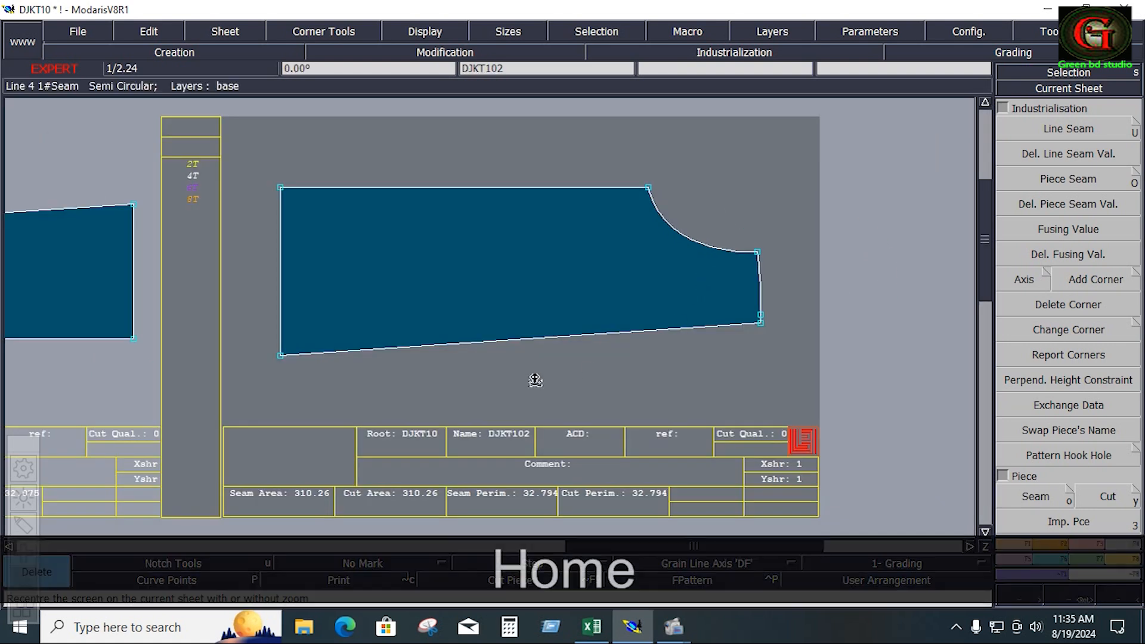
{"action": "left_click", "coordinate": [1084, 132]}
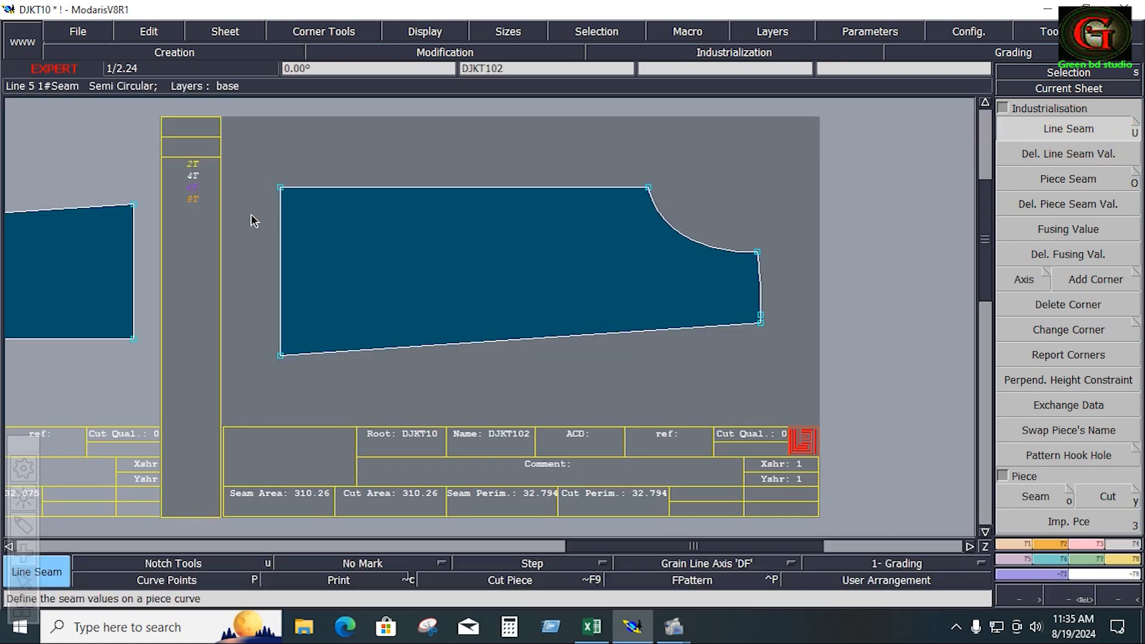
{"action": "left_click_drag", "start_coordinate": [250, 153], "coordinate": [789, 386]}
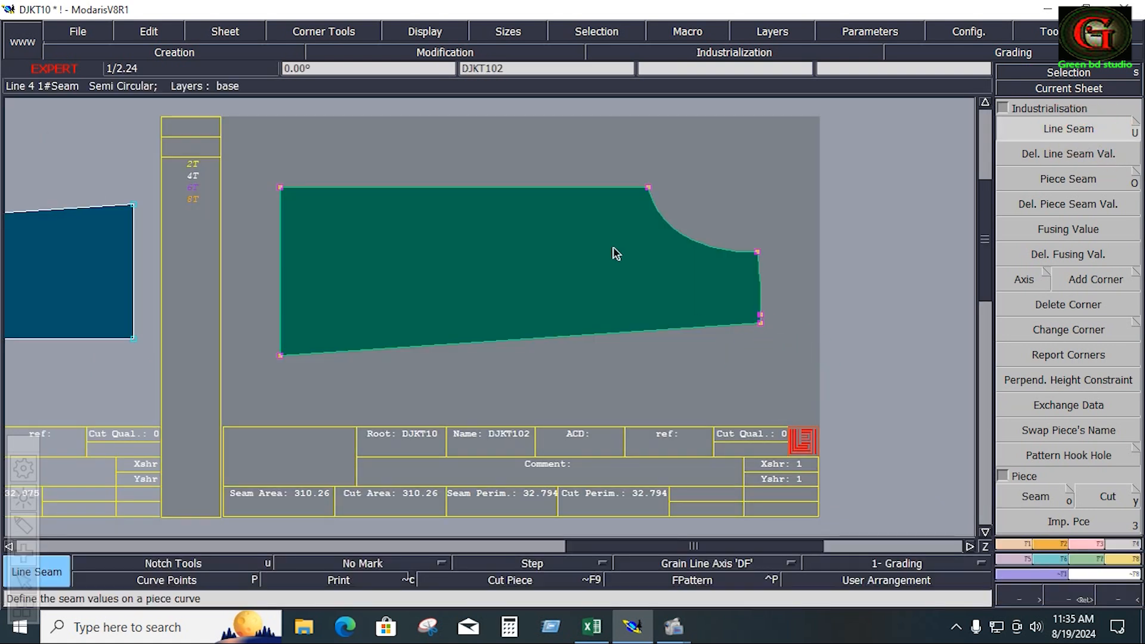
{"action": "left_click", "coordinate": [548, 185]}
{"action": "key", "text": "Down"}
{"action": "key", "text": "Down"}
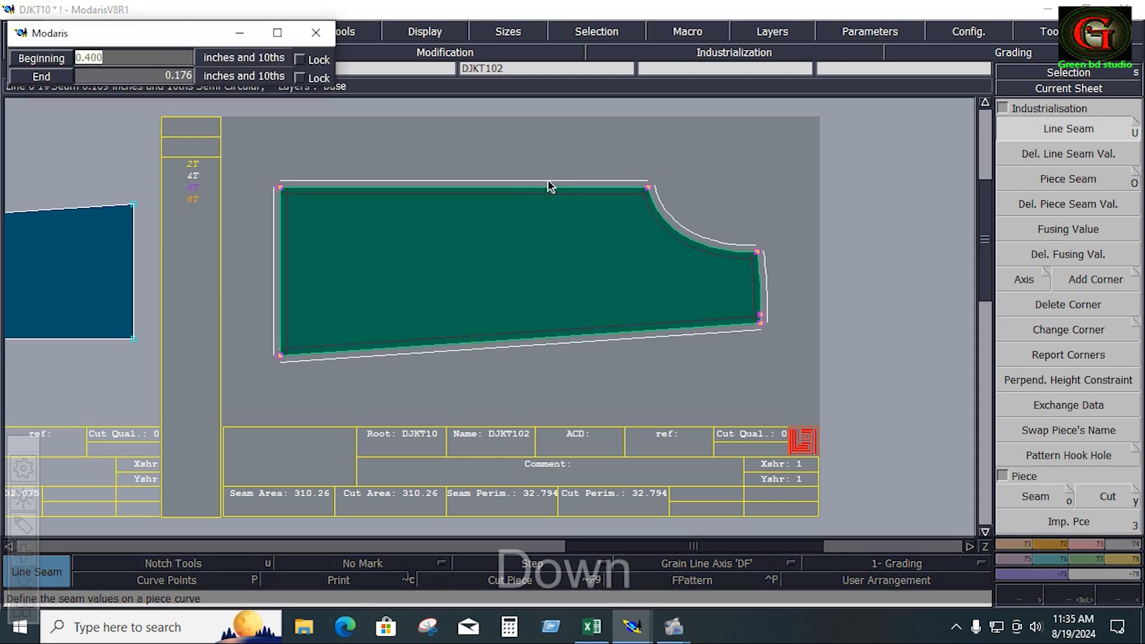
{"action": "key", "text": "Down"}
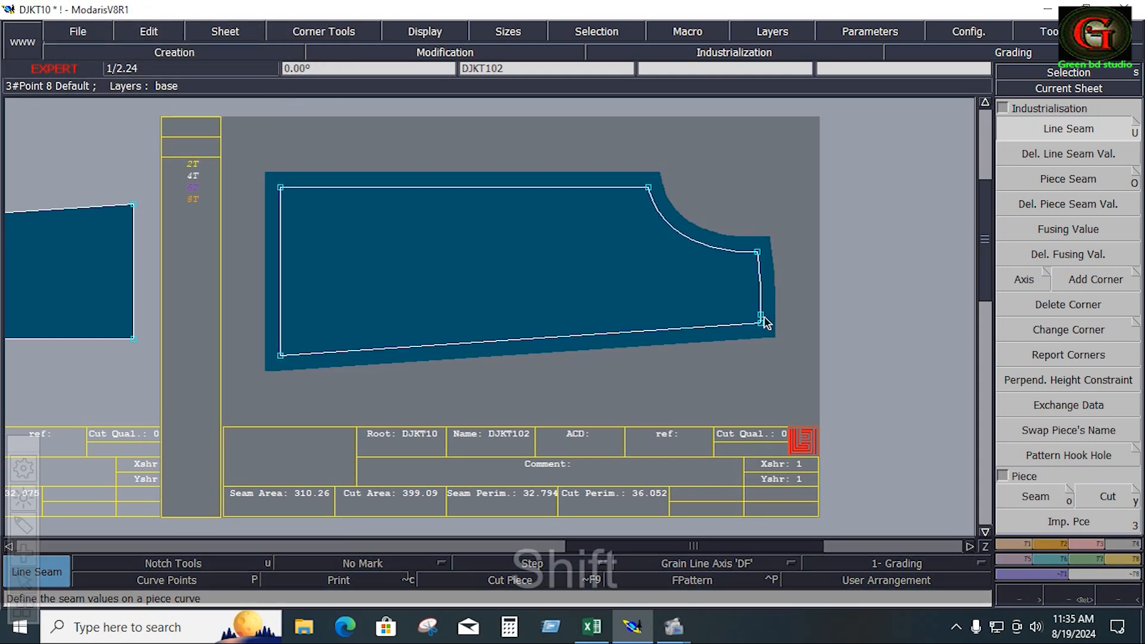
Step: Merge the curves near the panel's lower armhole-end corner and delete the extra point there
{"action": "key", "text": "shift+equal"}
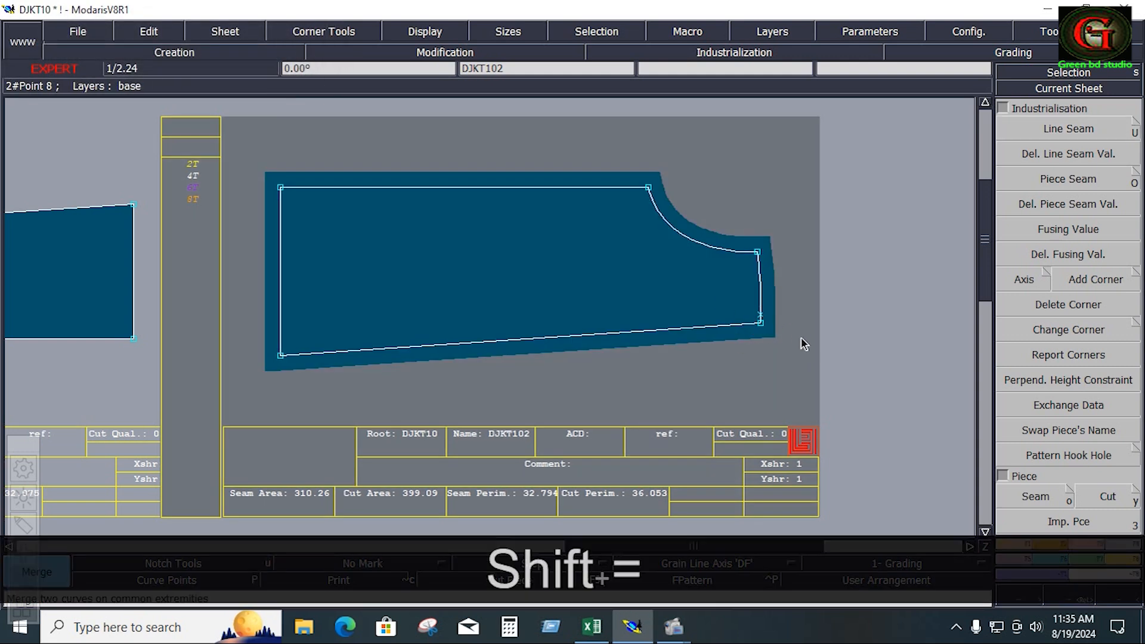
{"action": "key", "text": "Delete"}
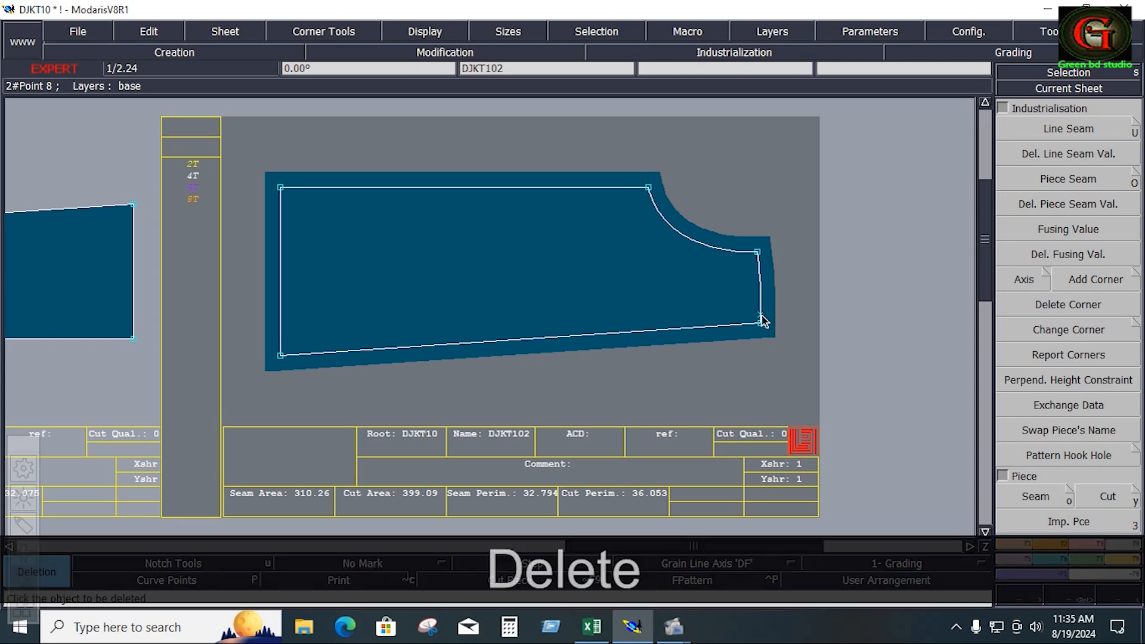
{"action": "left_click", "coordinate": [761, 314]}
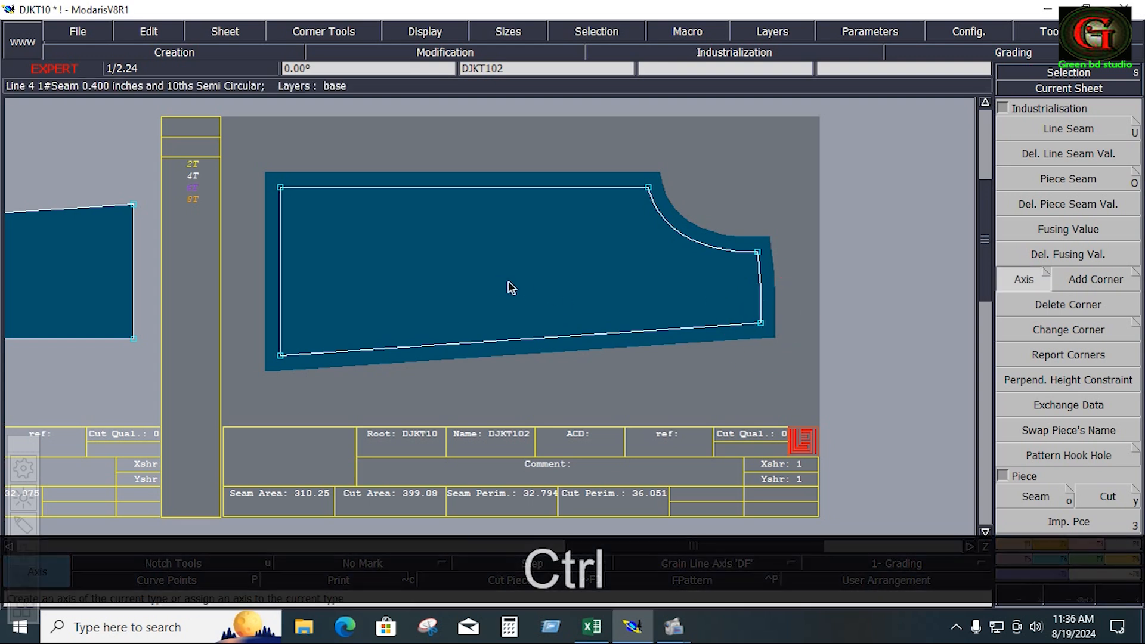
Step: Draw a horizontal Grain Line Axis 'DF' inside the armhole panel and set its comment to "SIDE BACK 1X2"
{"action": "left_click", "coordinate": [490, 281], "text": "ctrl"}
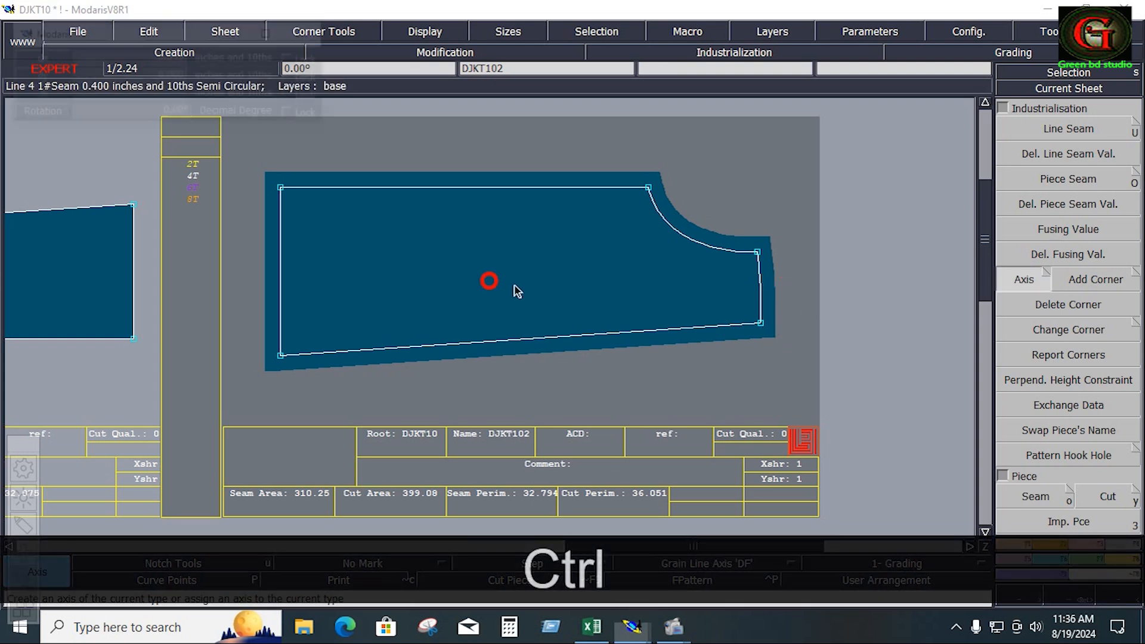
{"action": "left_click", "coordinate": [596, 281], "text": "ctrl"}
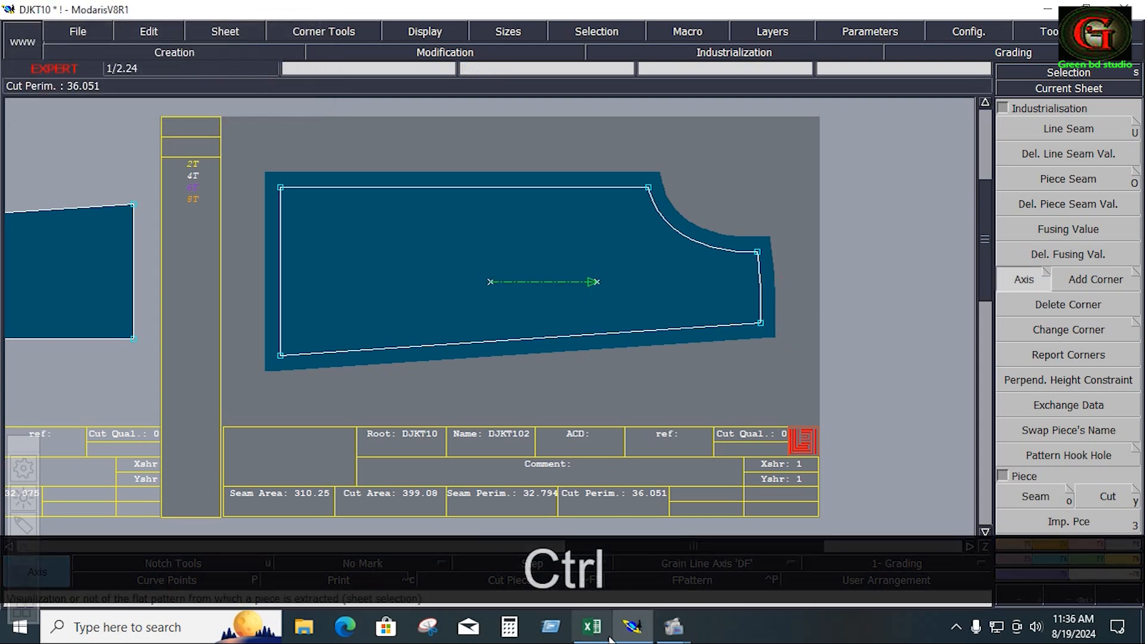
{"action": "key", "text": "e"}
{"action": "left_click", "coordinate": [572, 464]}
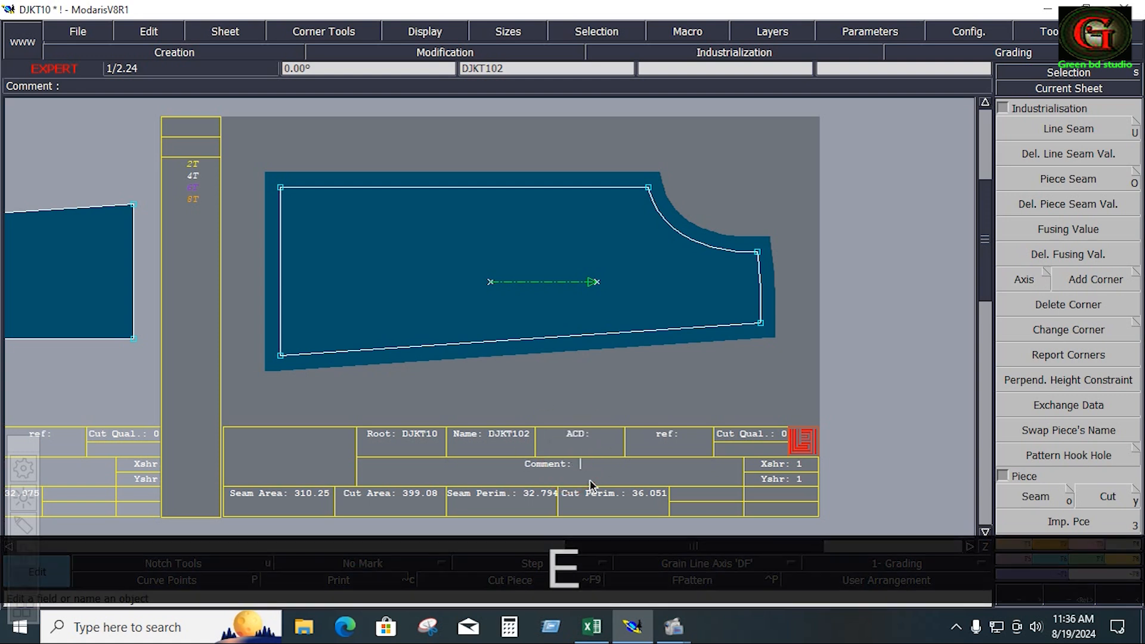
{"action": "type", "text": "S"}
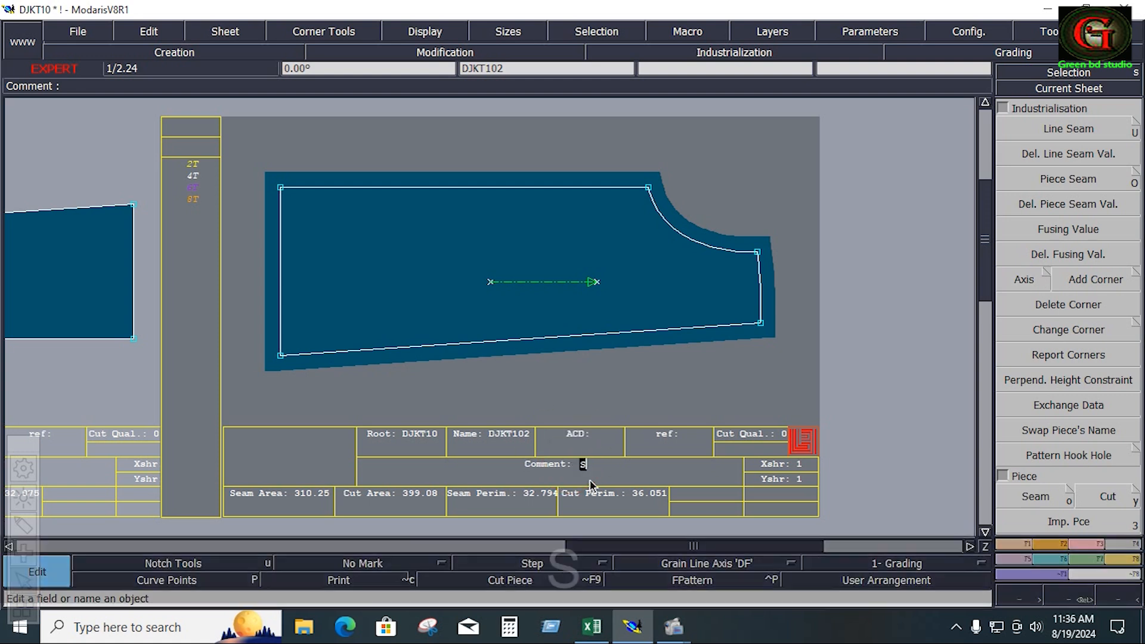
{"action": "type", "text": "IDFE"}
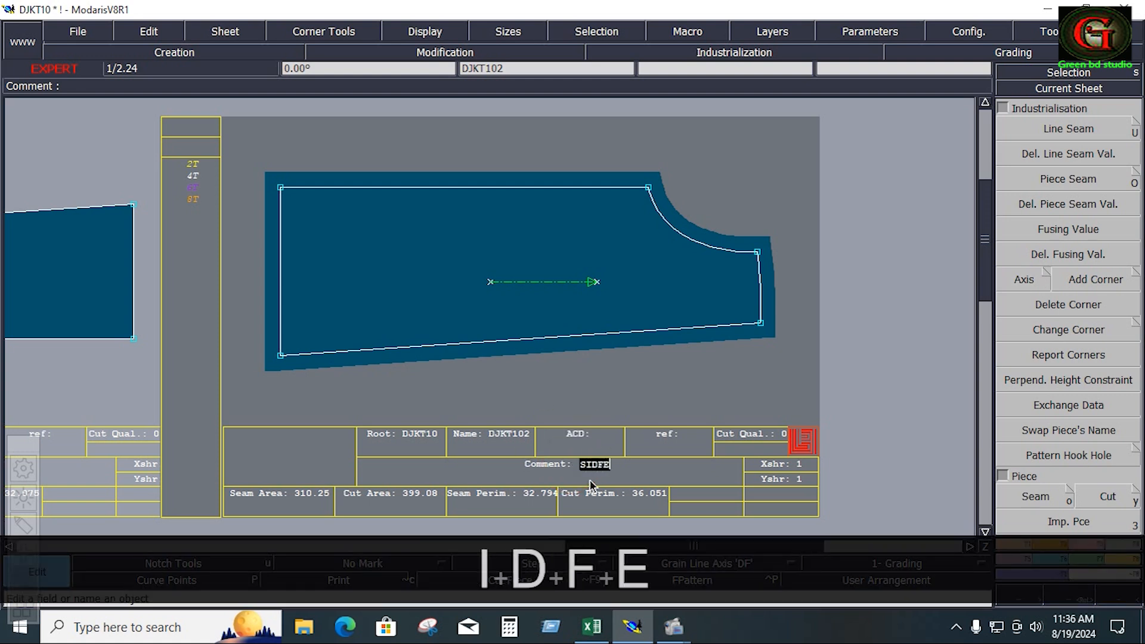
{"action": "type", "text": " BACK"}
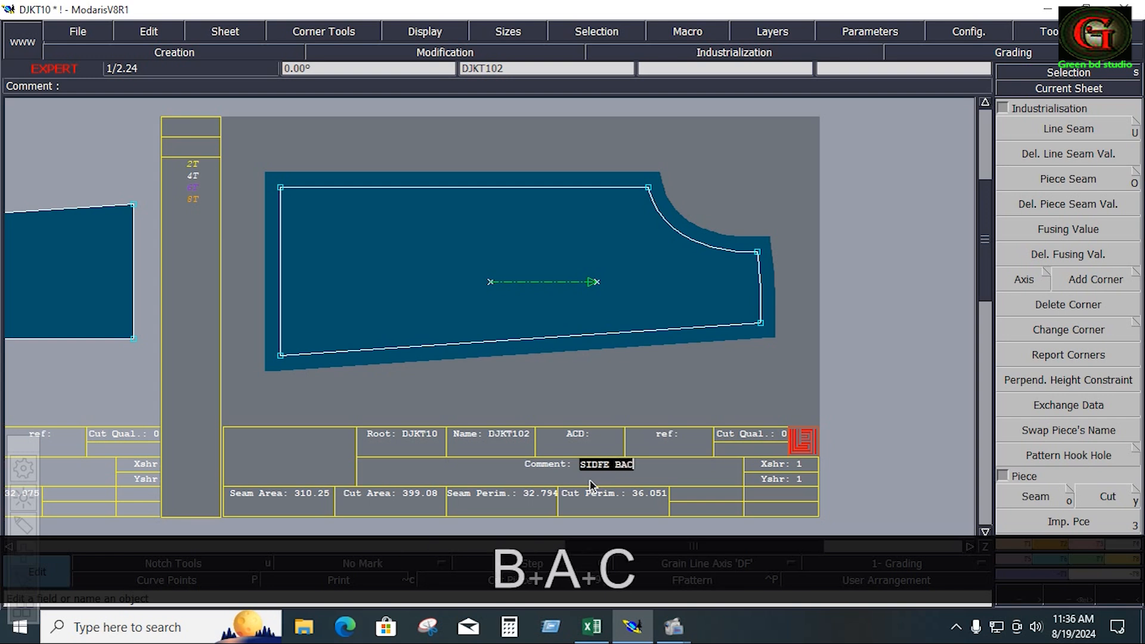
{"action": "left_click", "coordinate": [606, 471]}
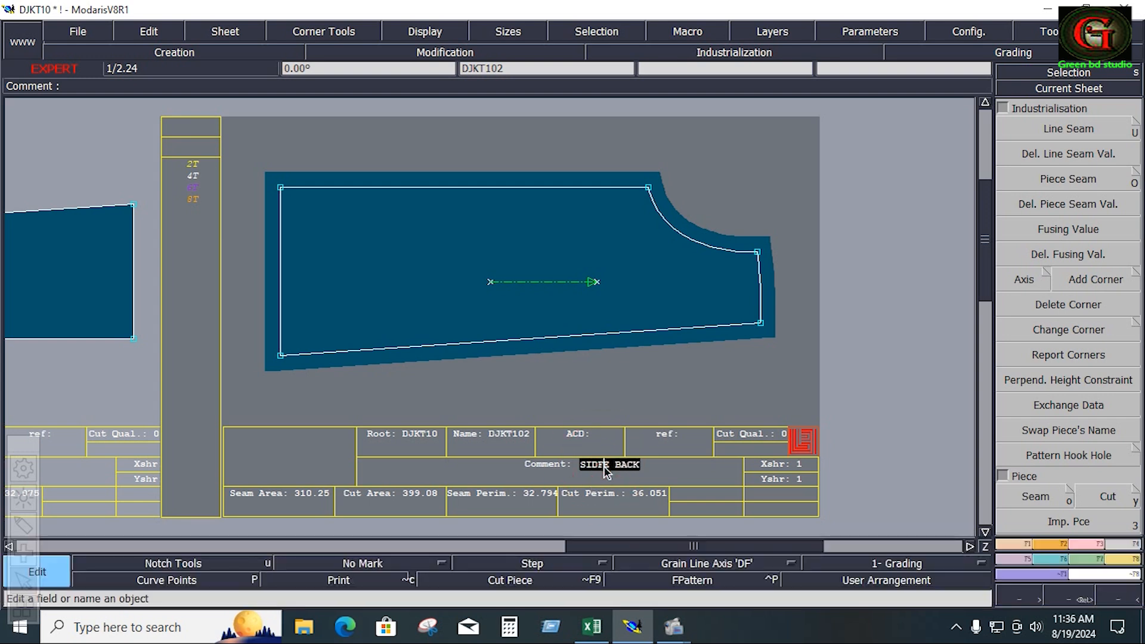
{"action": "key", "text": "BackSpace"}
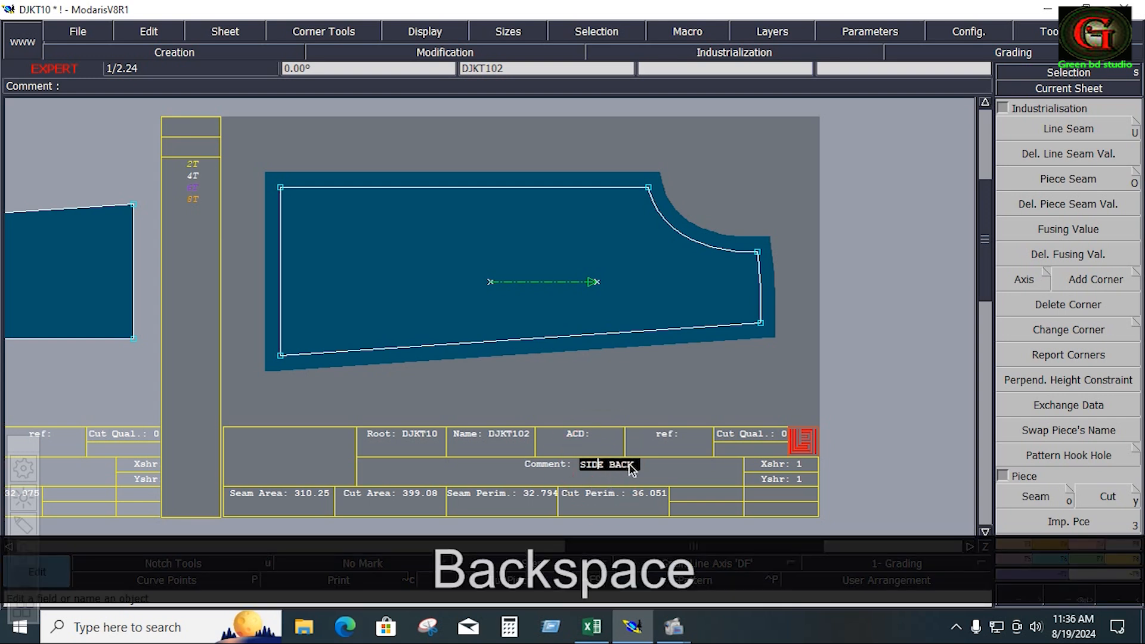
{"action": "type", "text": "1X2"}
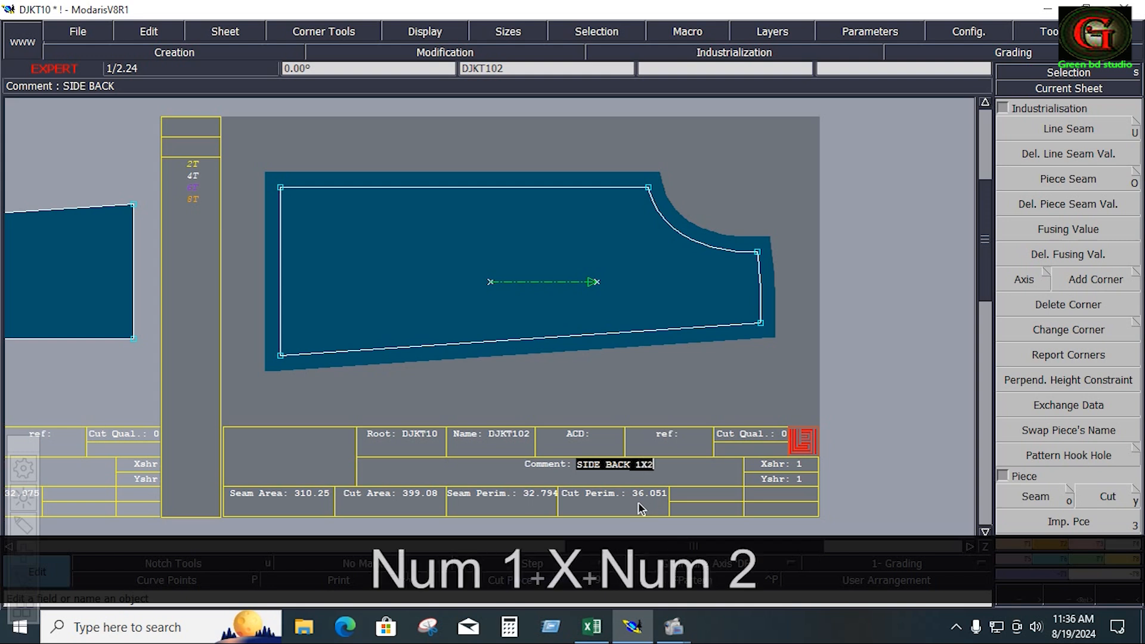
{"action": "key", "text": "Return"}
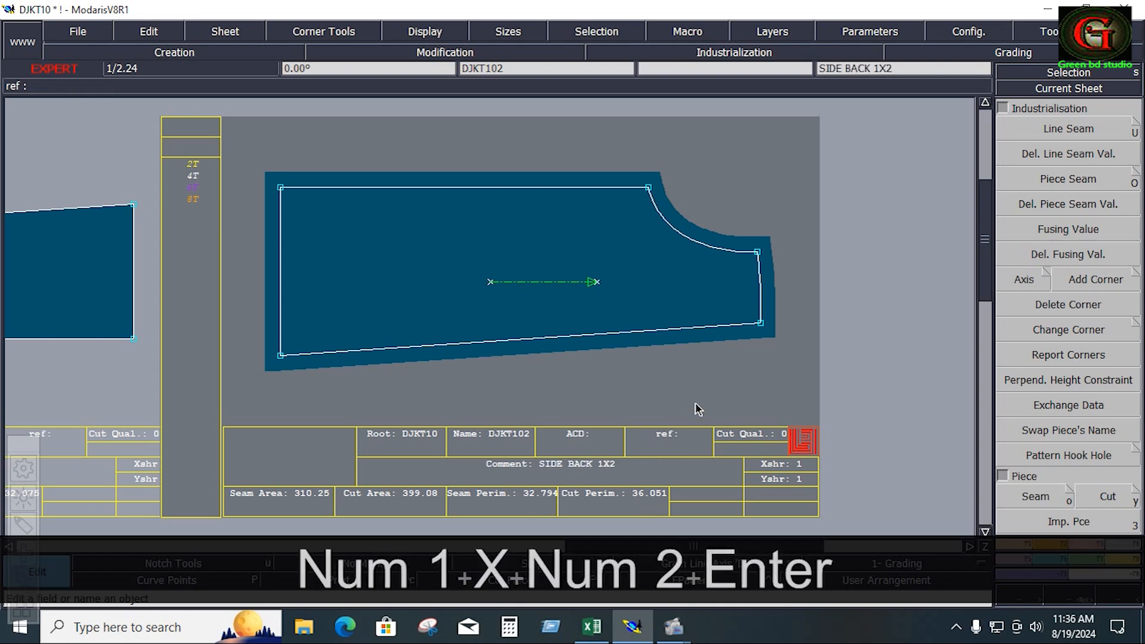
{"action": "left_click", "coordinate": [695, 394]}
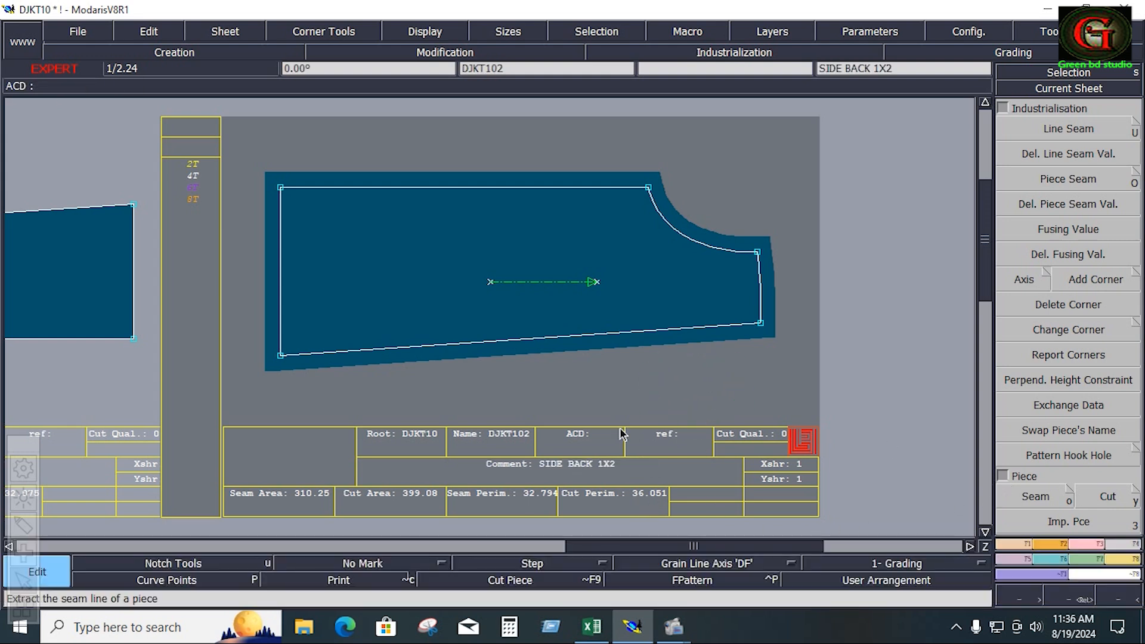
Step: Mirror the remaining back panel DJKT103 about its long straight edge with Sym 2Pts to make a full piece
{"action": "key", "text": "j"}
{"action": "key", "text": "Home"}
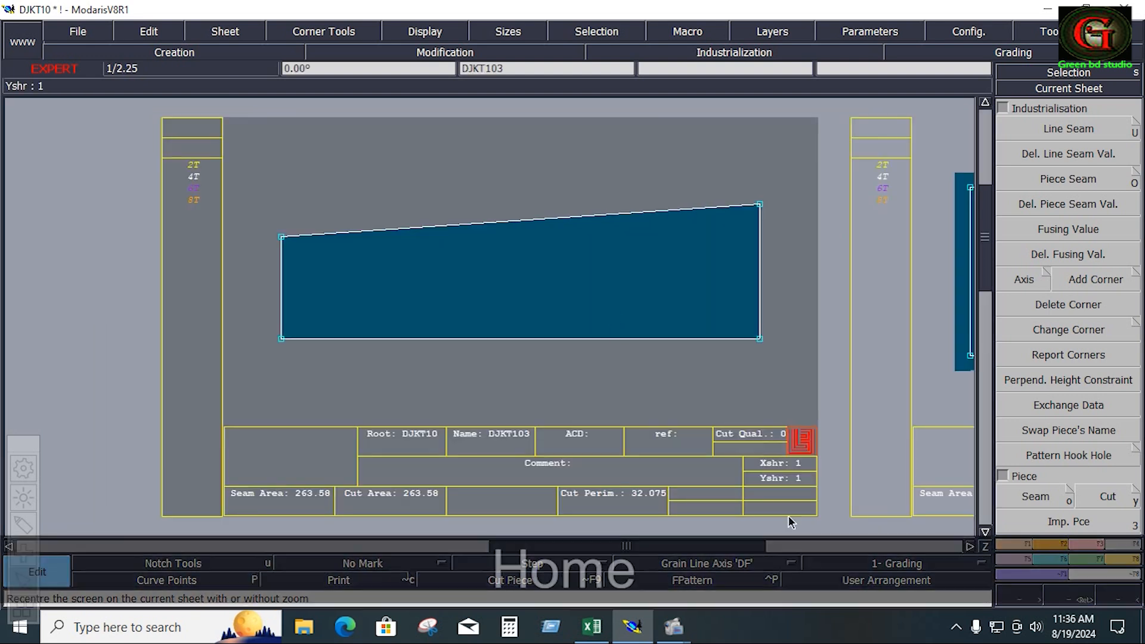
{"action": "left_click", "coordinate": [1015, 557]}
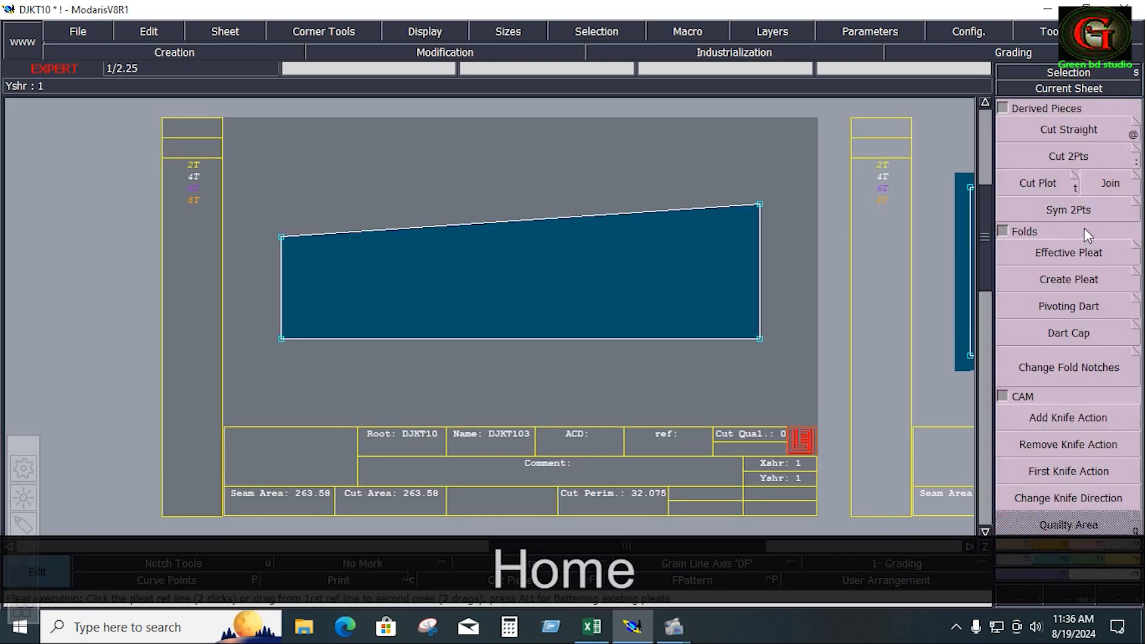
{"action": "left_click", "coordinate": [1068, 210]}
{"action": "key", "text": "ctrl"}
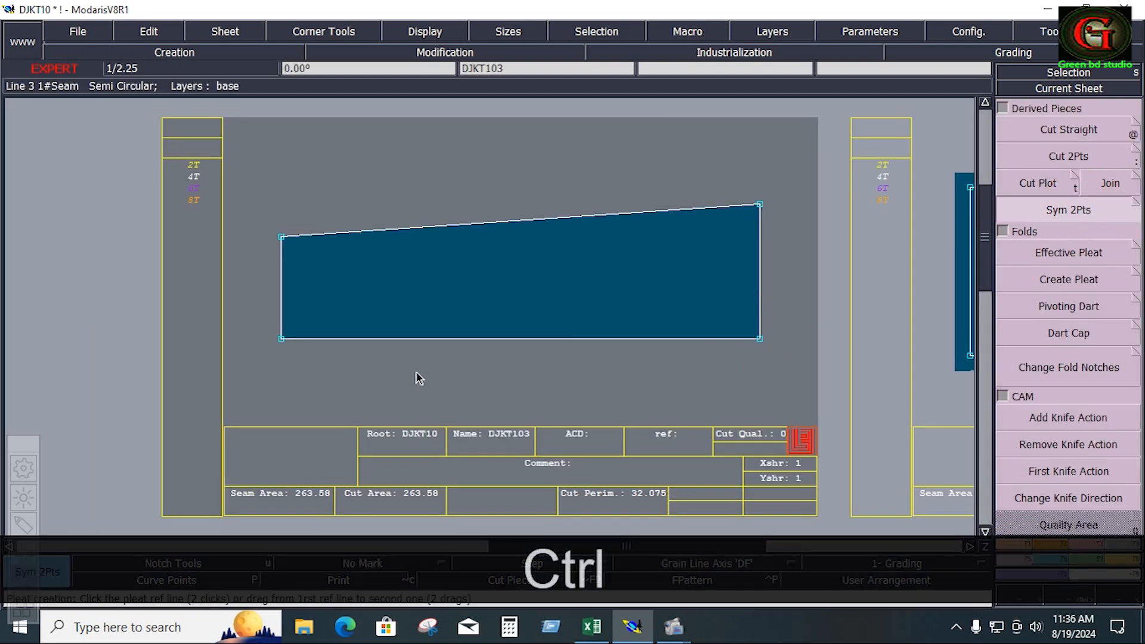
Step: Set a line seam allowance of 0.4 inches on all edges of the mirrored back panel
{"action": "key", "text": "u"}
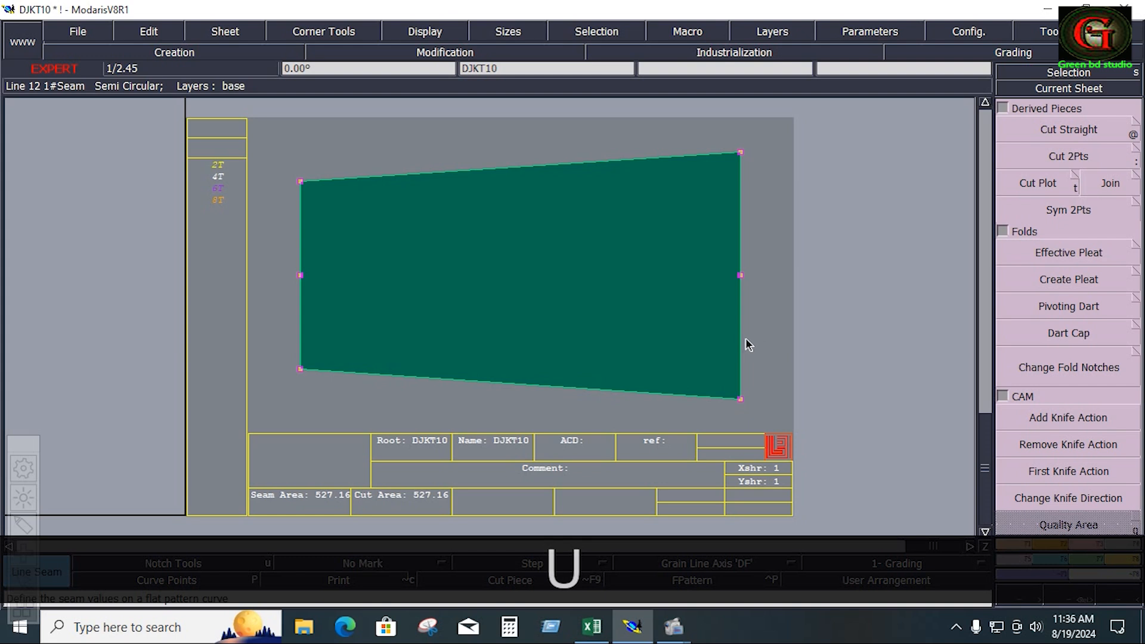
{"action": "left_click", "coordinate": [742, 335]}
{"action": "key", "text": "Down"}
{"action": "key", "text": "Down"}
{"action": "key", "text": "Down"}
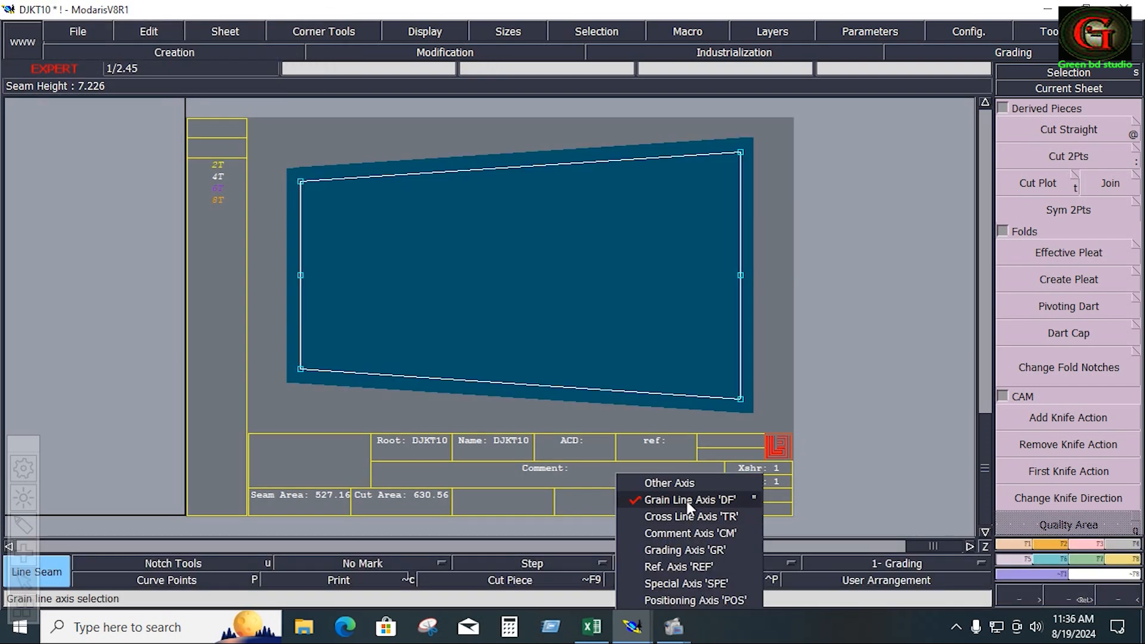
Step: Draw a horizontal Grain Line Axis 'DF' inside the mirrored back panel, above its centre
{"action": "left_click", "coordinate": [689, 501]}
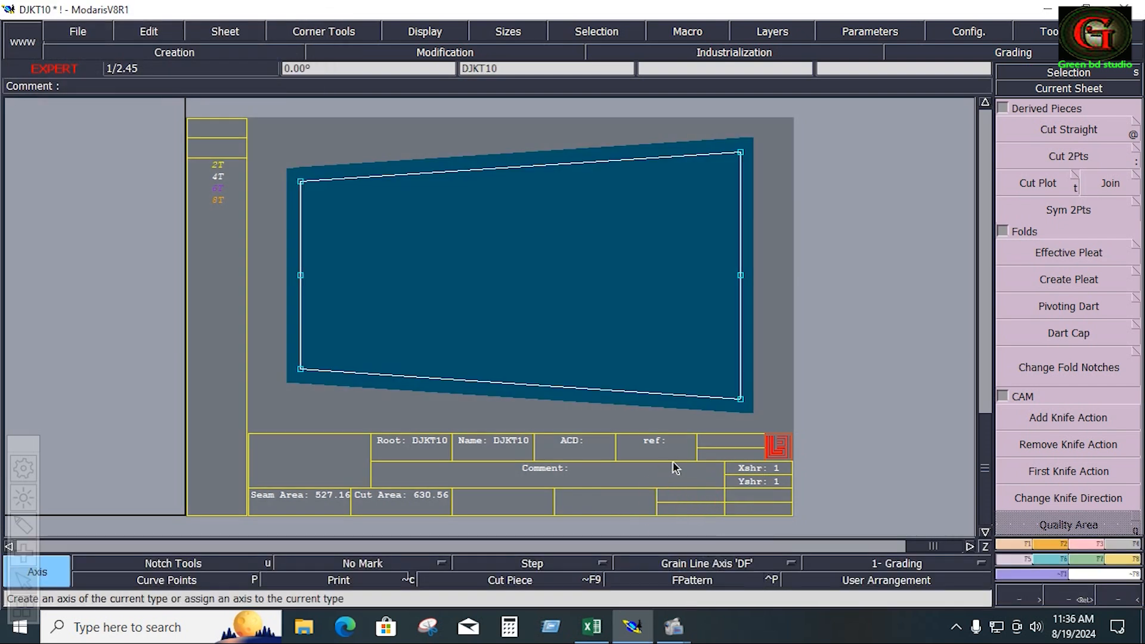
{"action": "left_click", "coordinate": [527, 238], "text": "ctrl"}
{"action": "left_click", "coordinate": [604, 247], "text": "ctrl"}
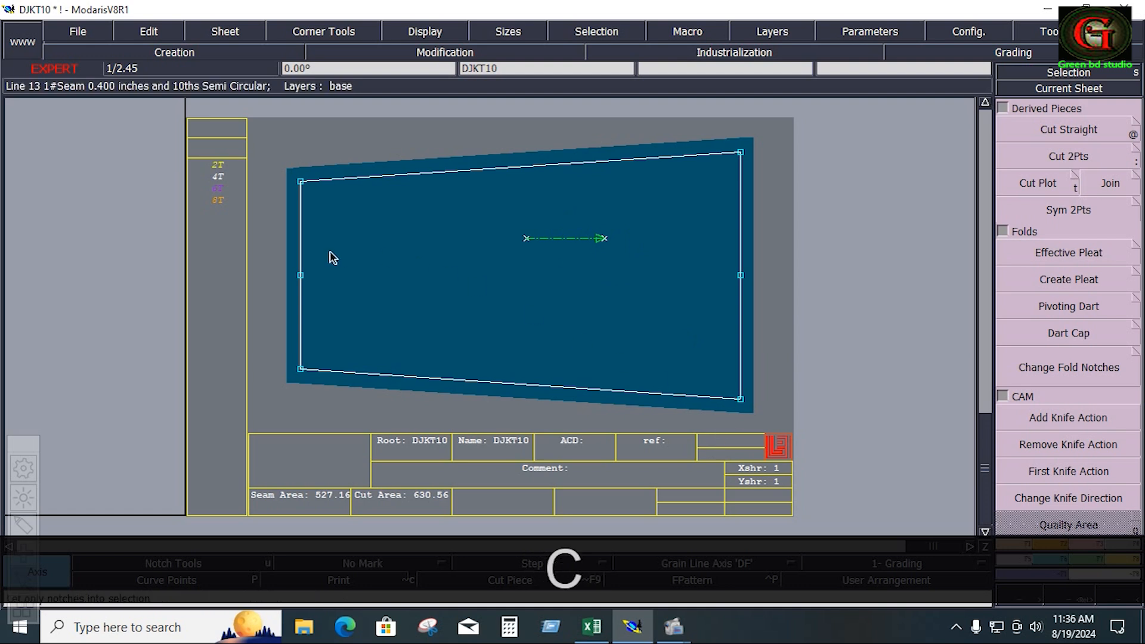
{"action": "left_click", "coordinate": [300, 275]}
{"action": "left_click", "coordinate": [502, 311]}
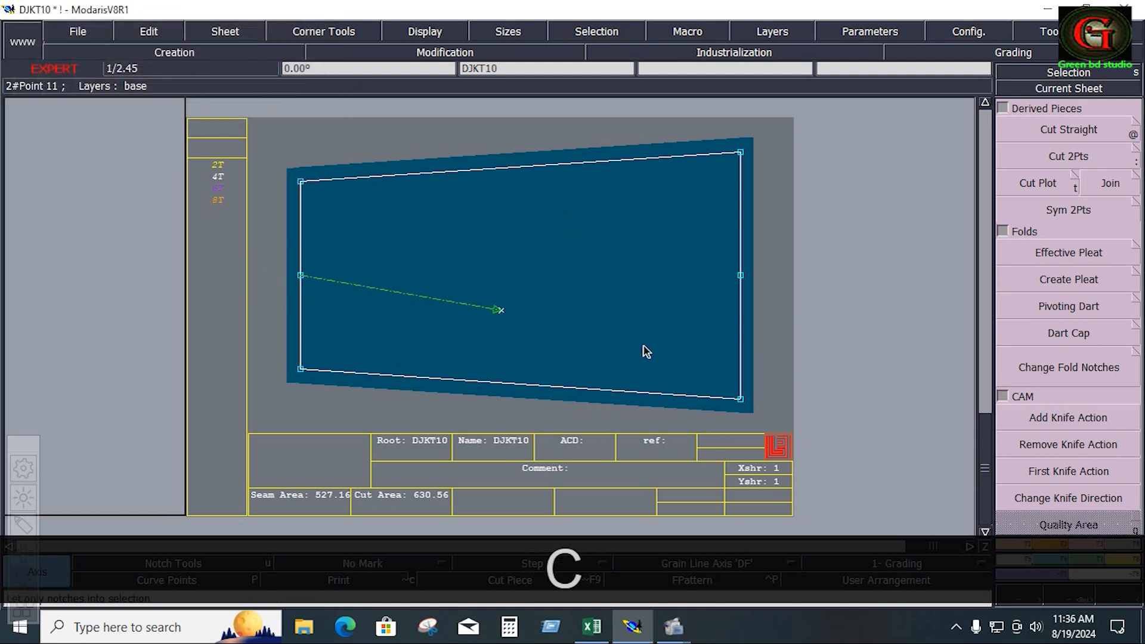
{"action": "key", "text": "ctrl+z"}
Step: Add notches at the midpoints of both end edges of the mirrored back panel
{"action": "key", "text": "shift+c"}
{"action": "left_click", "coordinate": [301, 275]}
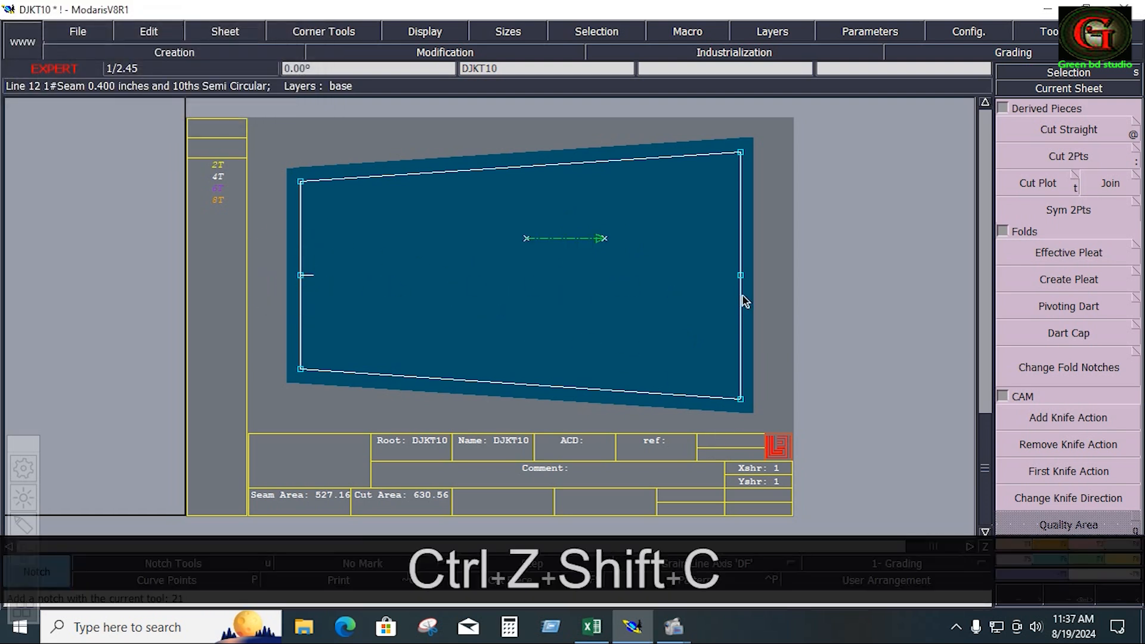
{"action": "left_click", "coordinate": [741, 275]}
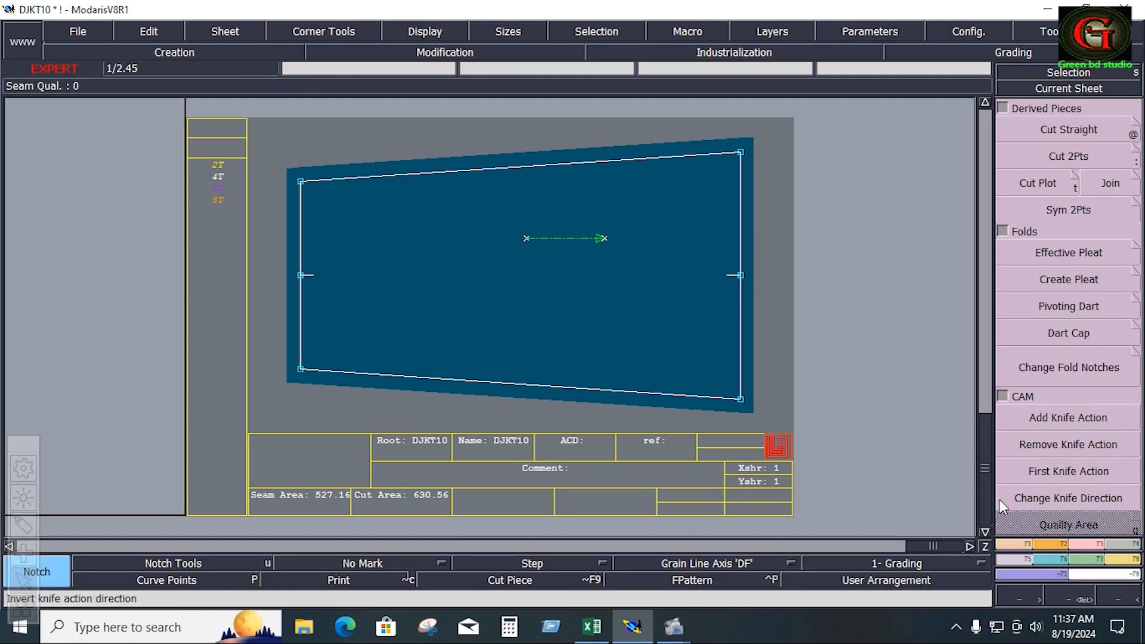
{"action": "left_click", "coordinate": [1041, 542]}
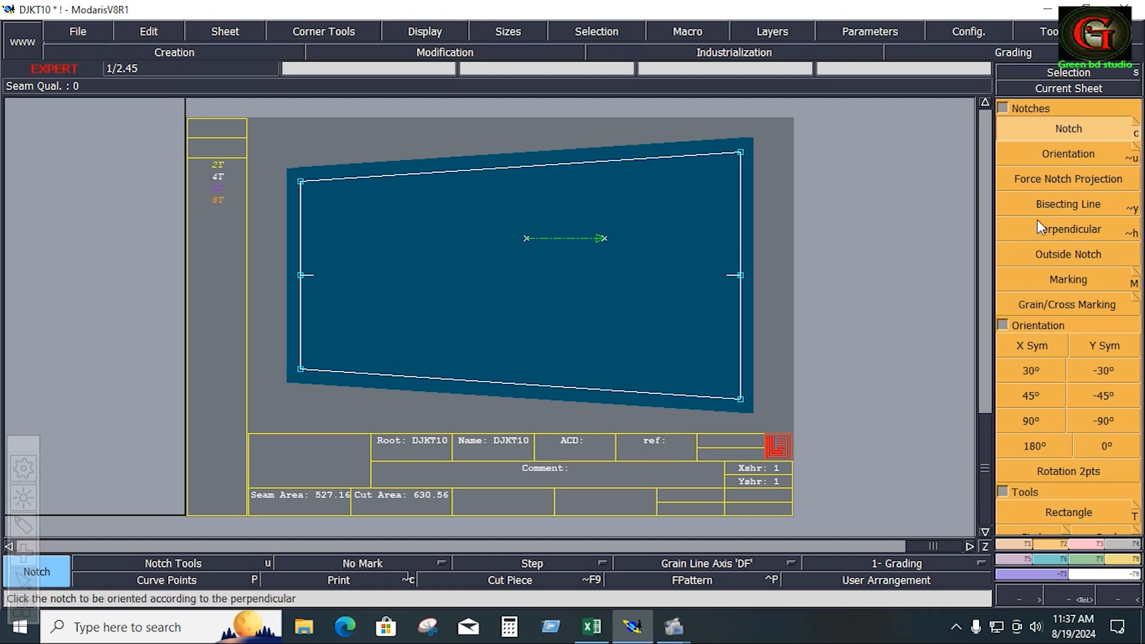
Step: Set the mirrored back panel's comment to "BACK MIDDLE 1X1"
{"action": "left_click", "coordinate": [545, 468]}
{"action": "type", "text": "B"}
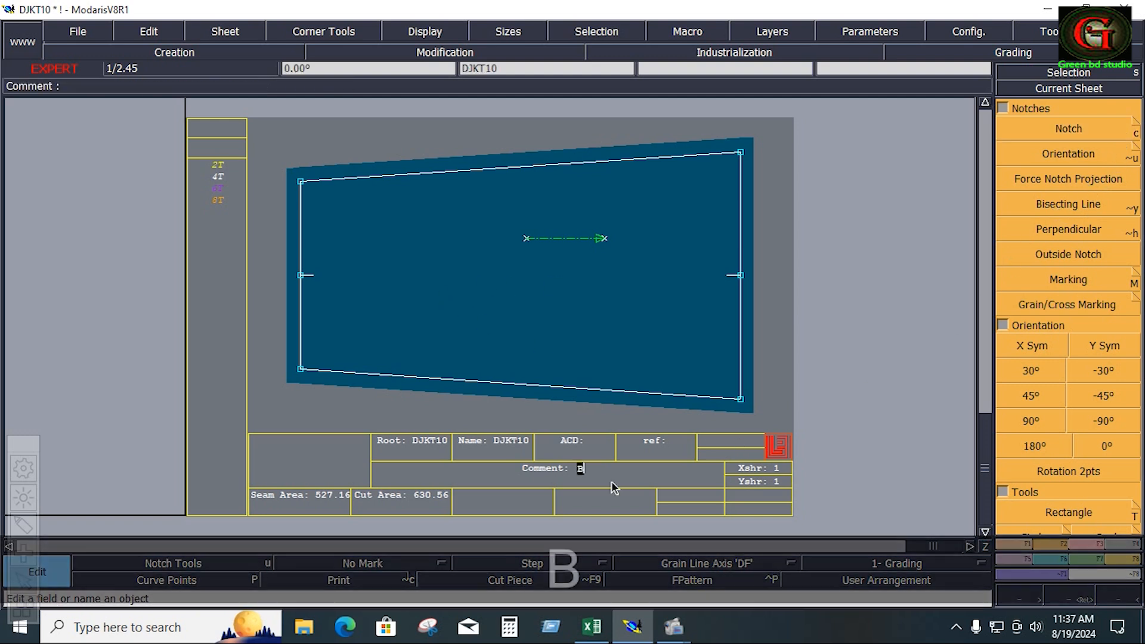
{"action": "type", "text": "ACK"}
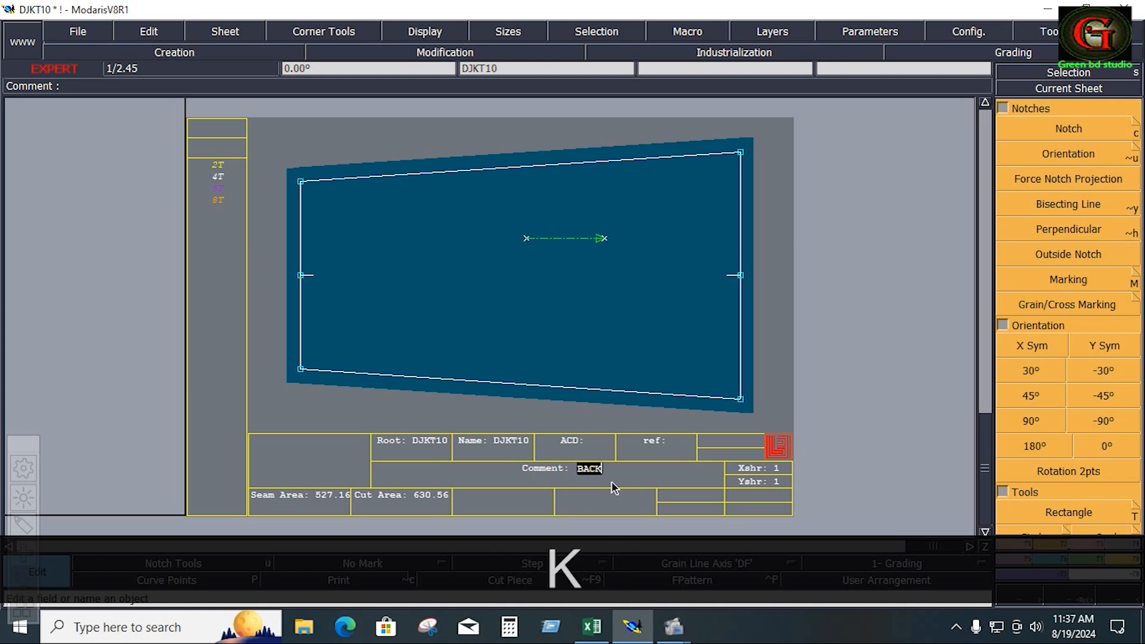
{"action": "type", "text": " MIDDLE "}
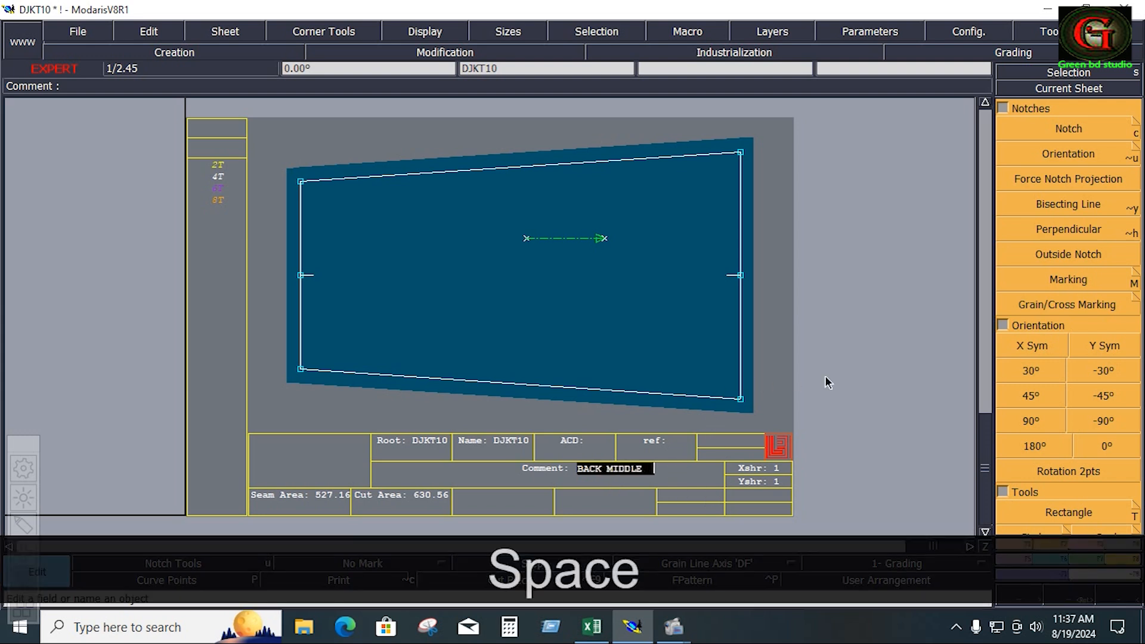
{"action": "type", "text": " 1X1"}
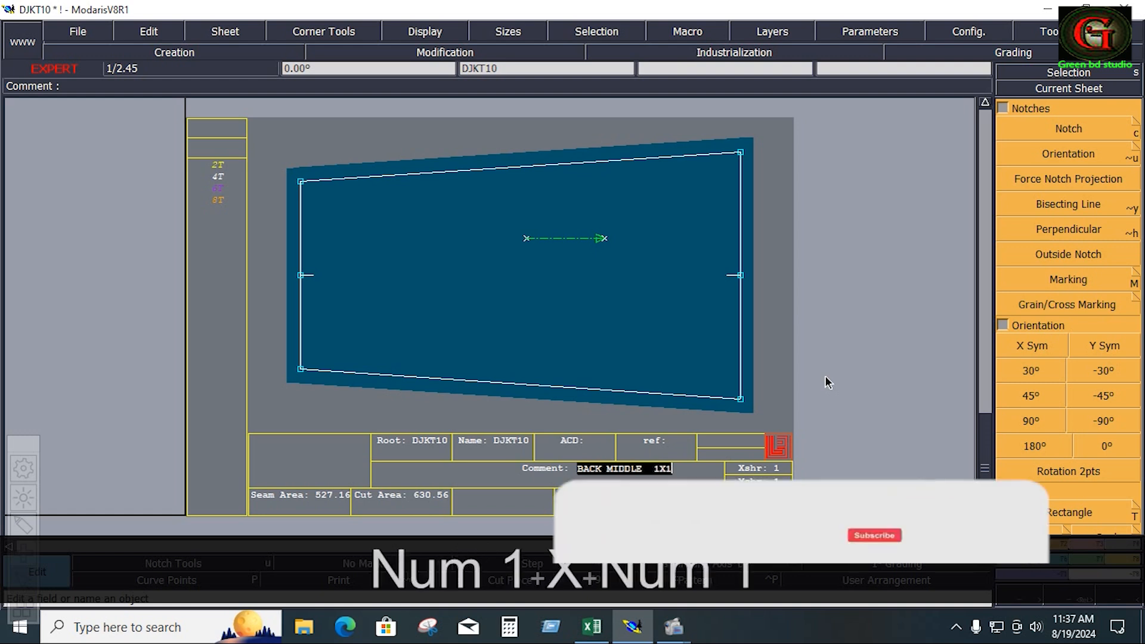
{"action": "key", "text": "Return"}
Step: Show all sheets and delete the original half back panel sheet DJKT103
{"action": "key", "text": "shift+z"}
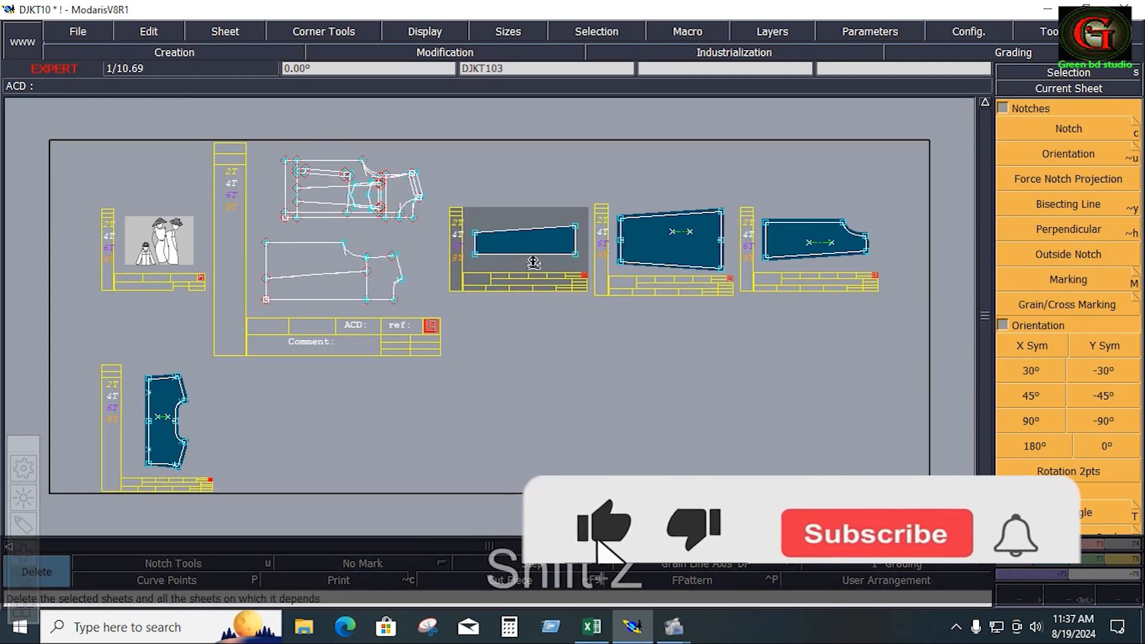
{"action": "left_click", "coordinate": [533, 262]}
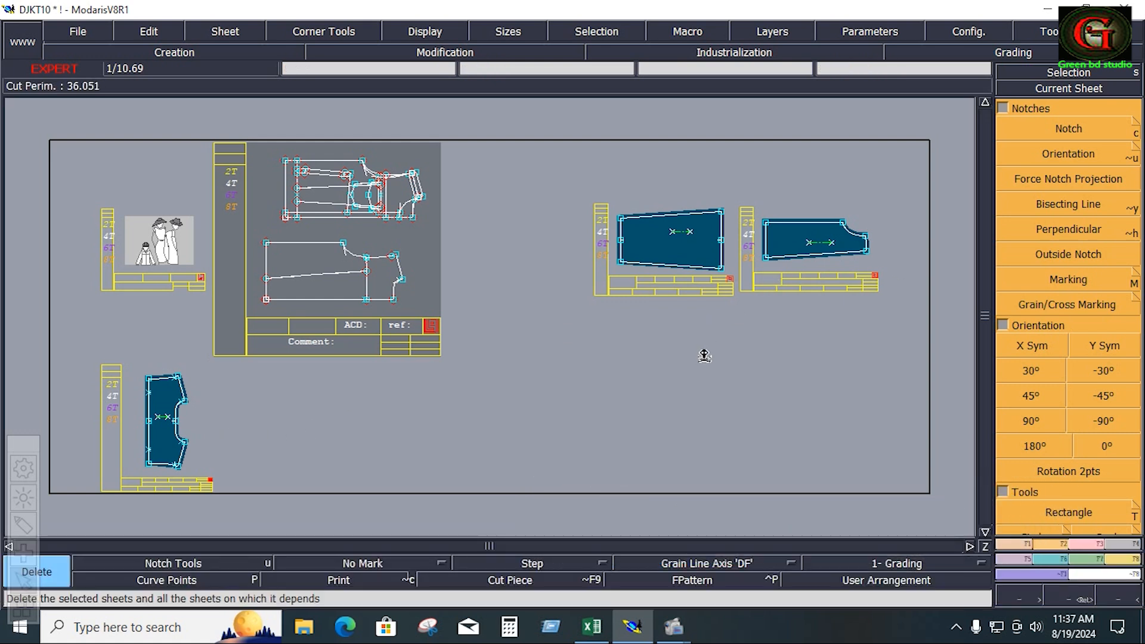
{"action": "key", "text": "s"}
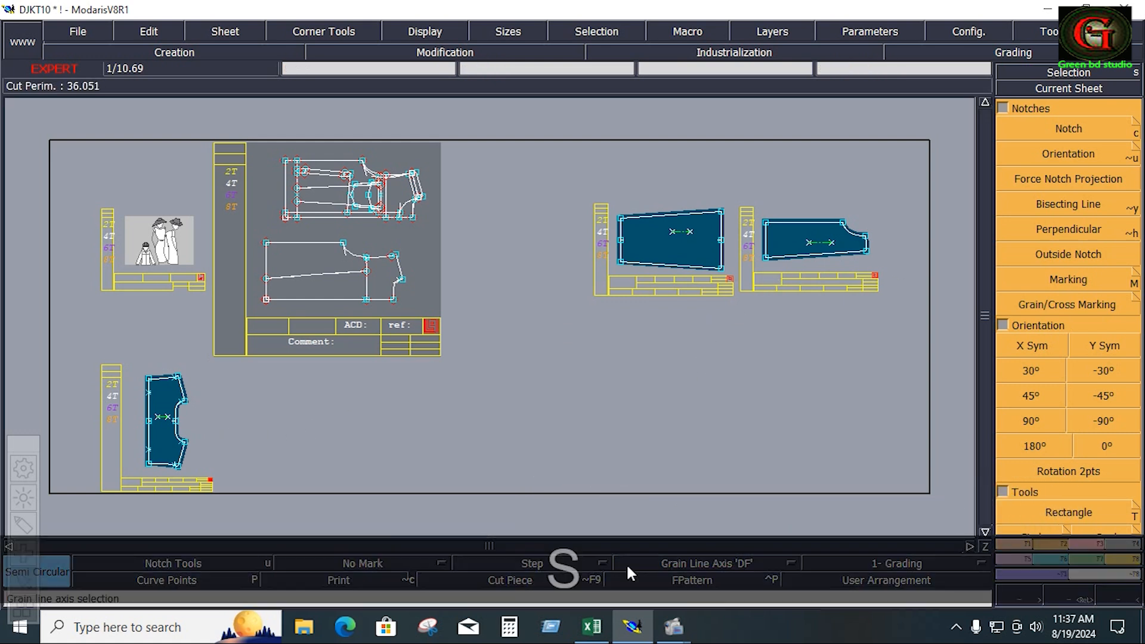
Step: Switch to Excel to examine the jacket's size chart and photo, and return to Modaris
{"action": "left_click", "coordinate": [603, 627]}
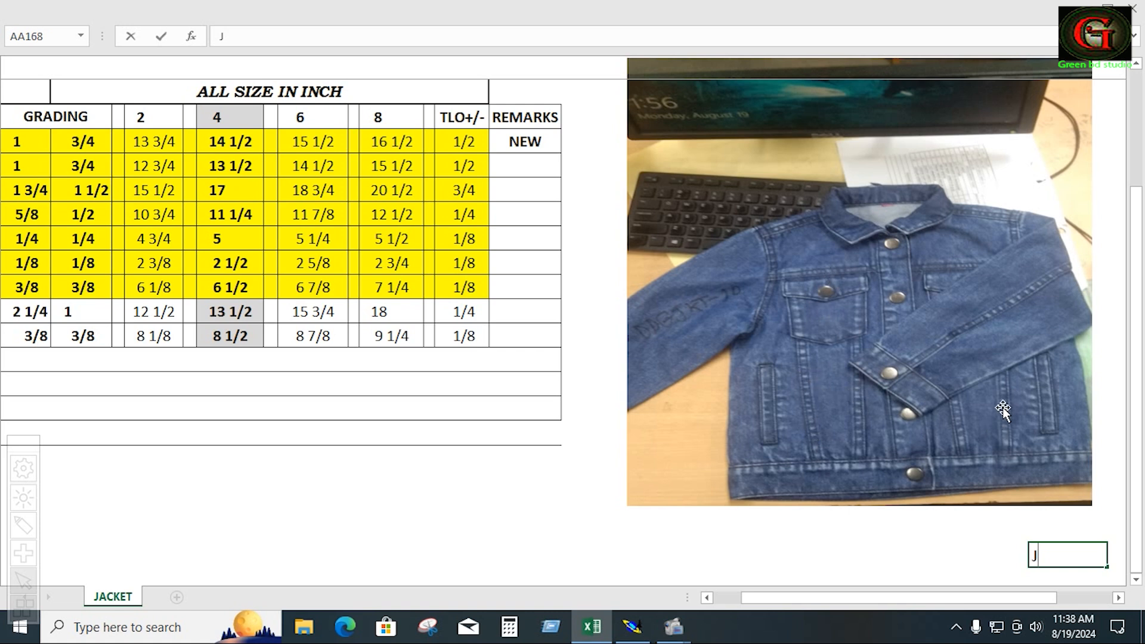
{"action": "left_click", "coordinate": [633, 627]}
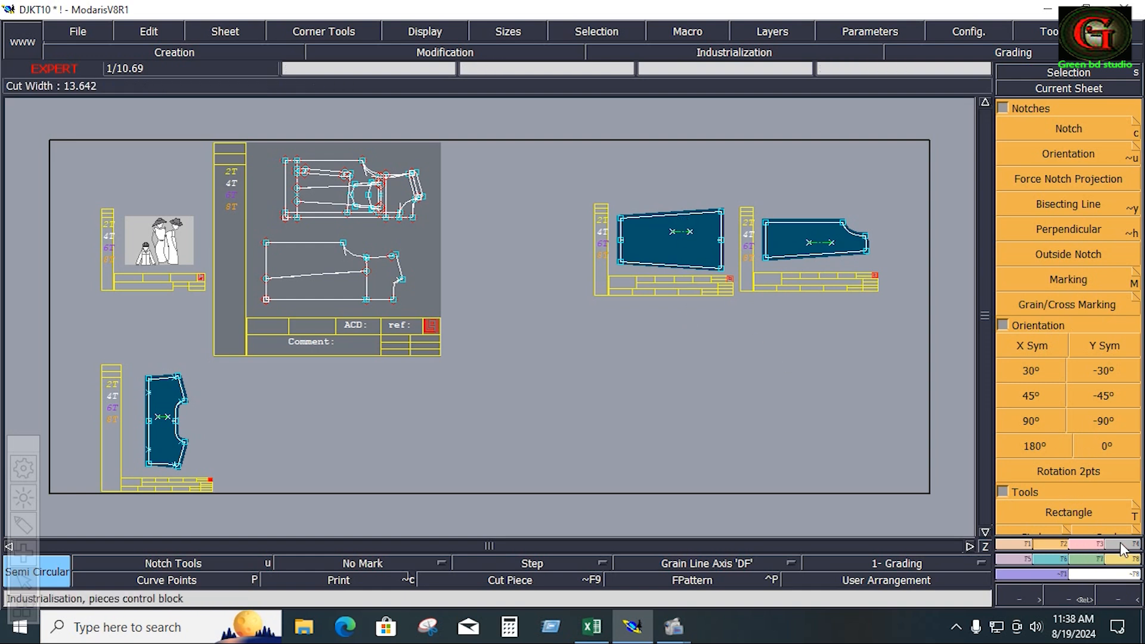
Step: Set the line seam allowance on the side back panel's long straight edge opposite the armhole to 0.75 inches
{"action": "left_click", "coordinate": [1099, 545]}
{"action": "left_click", "coordinate": [1069, 128]}
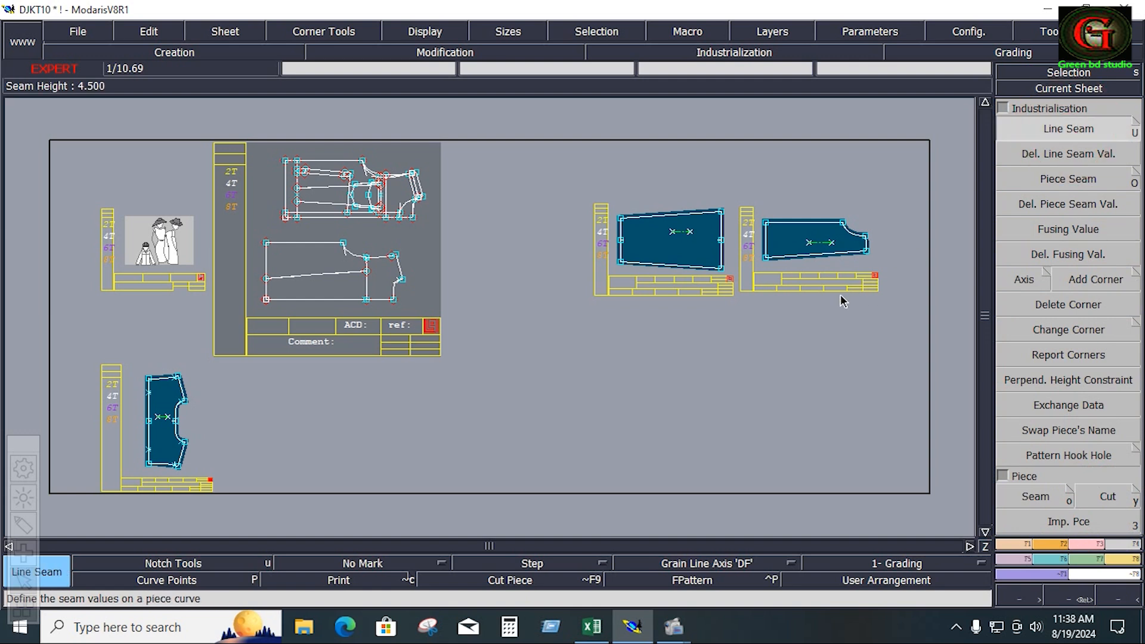
{"action": "left_click", "coordinate": [815, 259]}
{"action": "type", "text": "0.400"}
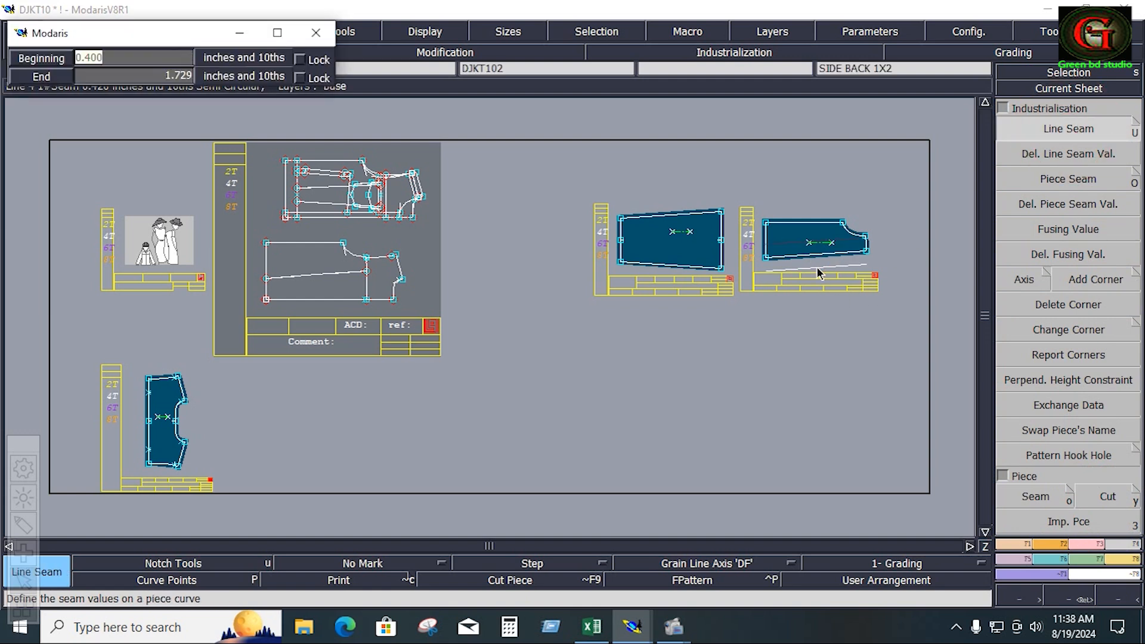
{"action": "key", "text": "Down"}
{"action": "type", "text": ".75"}
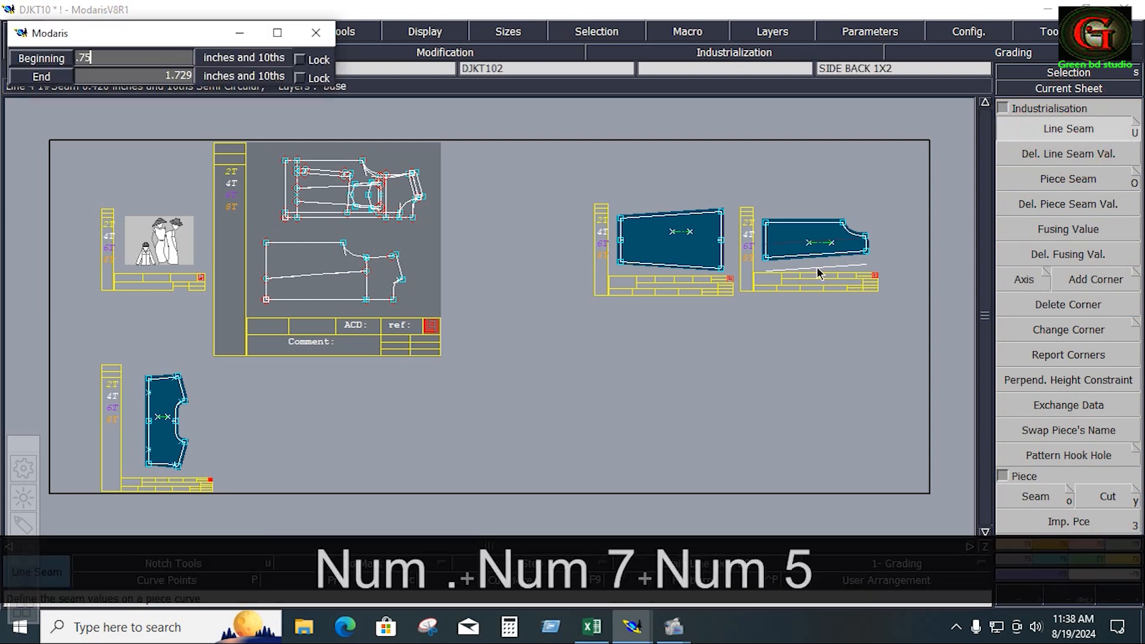
{"action": "key", "text": "Down"}
{"action": "type", "text": ".7"}
{"action": "key", "text": "Return"}
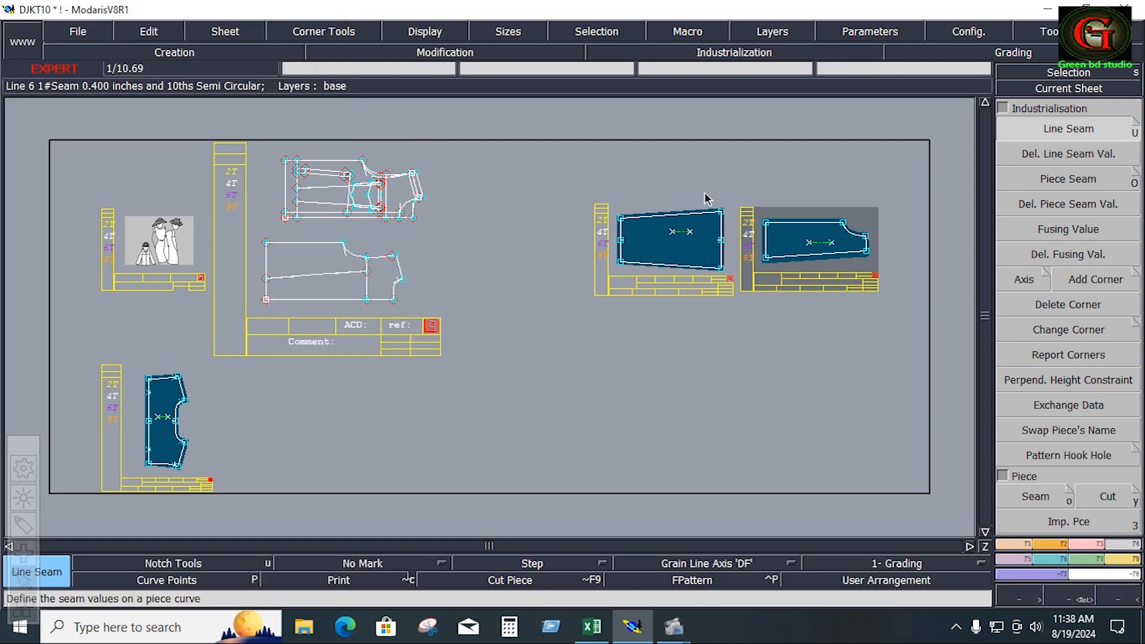
Step: Set the line seam allowance on the wide end edge of the back middle panel to 0.75 inches
{"action": "left_click", "coordinate": [726, 267]}
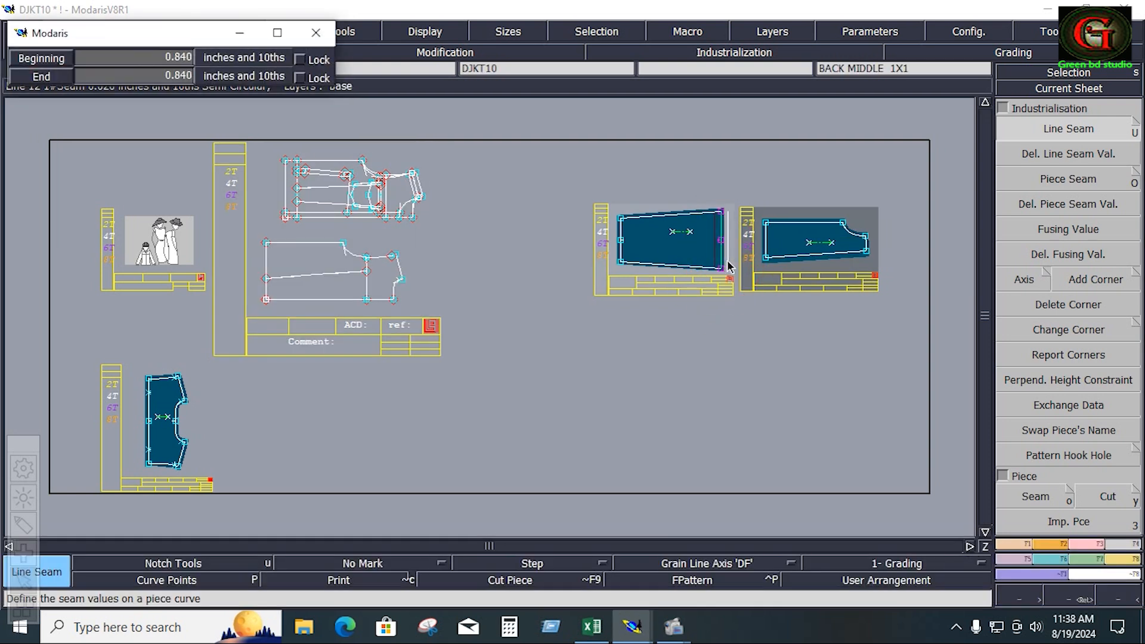
{"action": "key", "text": "Down"}
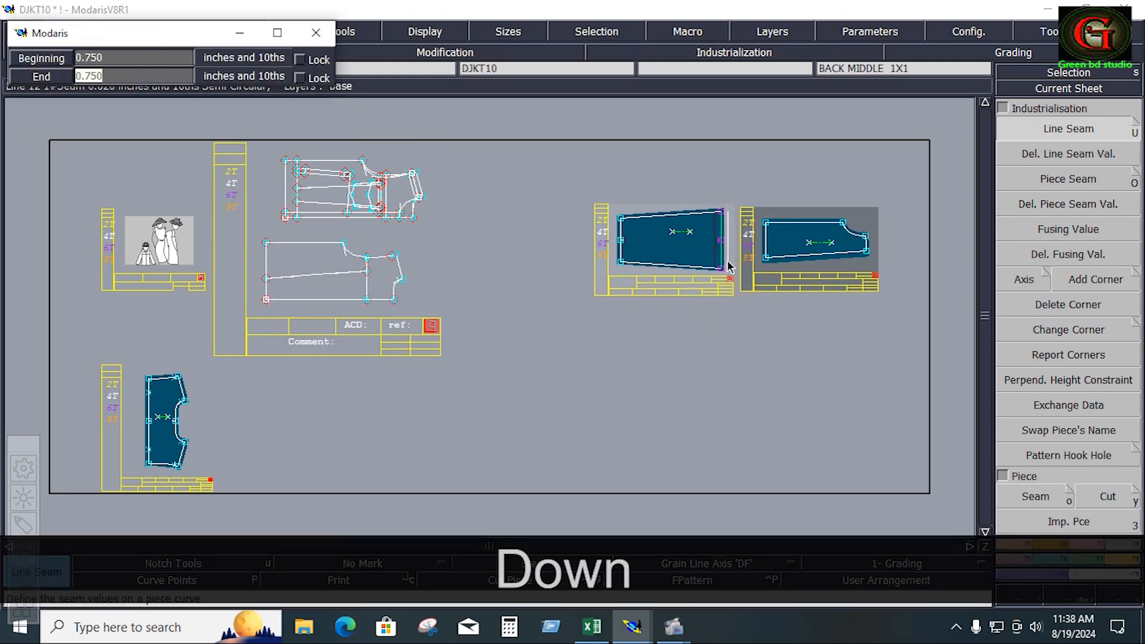
{"action": "key", "text": "Down"}
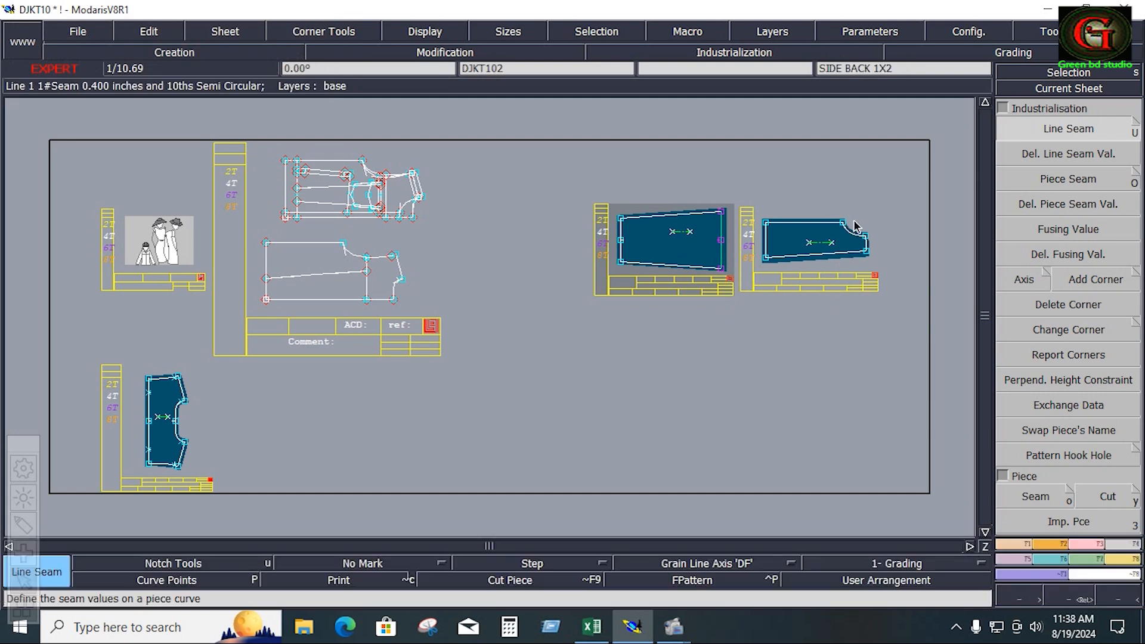
Step: Widen the line seam allowance on the side back's short edge at the armhole end to match the back middle's wide end
{"action": "left_click", "coordinate": [867, 253]}
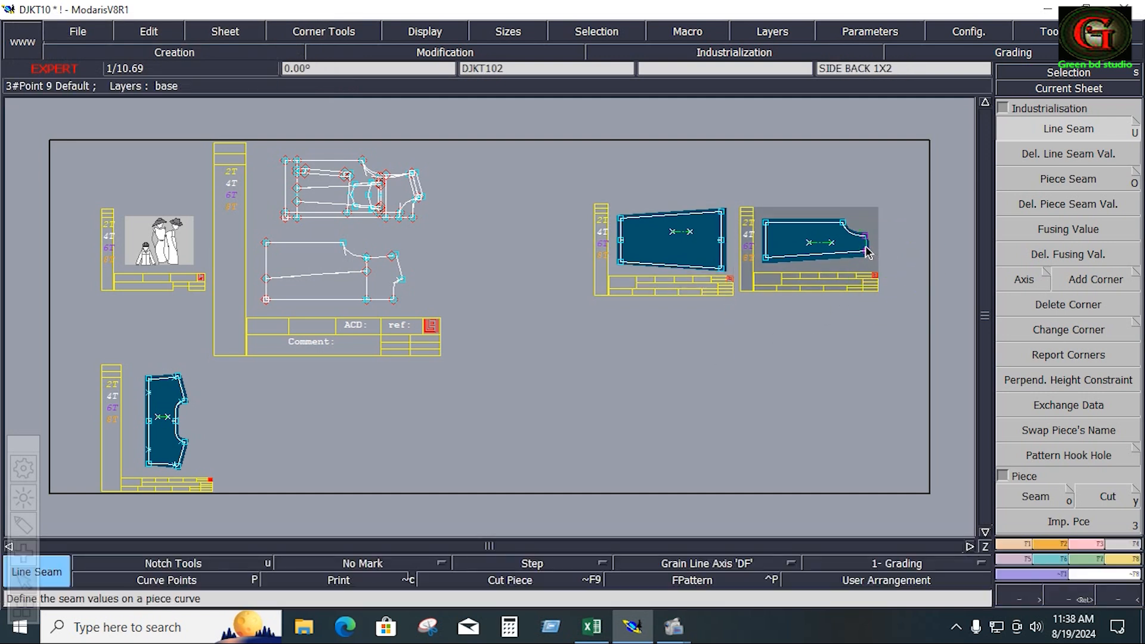
{"action": "left_click", "coordinate": [867, 253]}
{"action": "key", "text": "Down"}
{"action": "key", "text": "Down"}
{"action": "key", "text": "Down"}
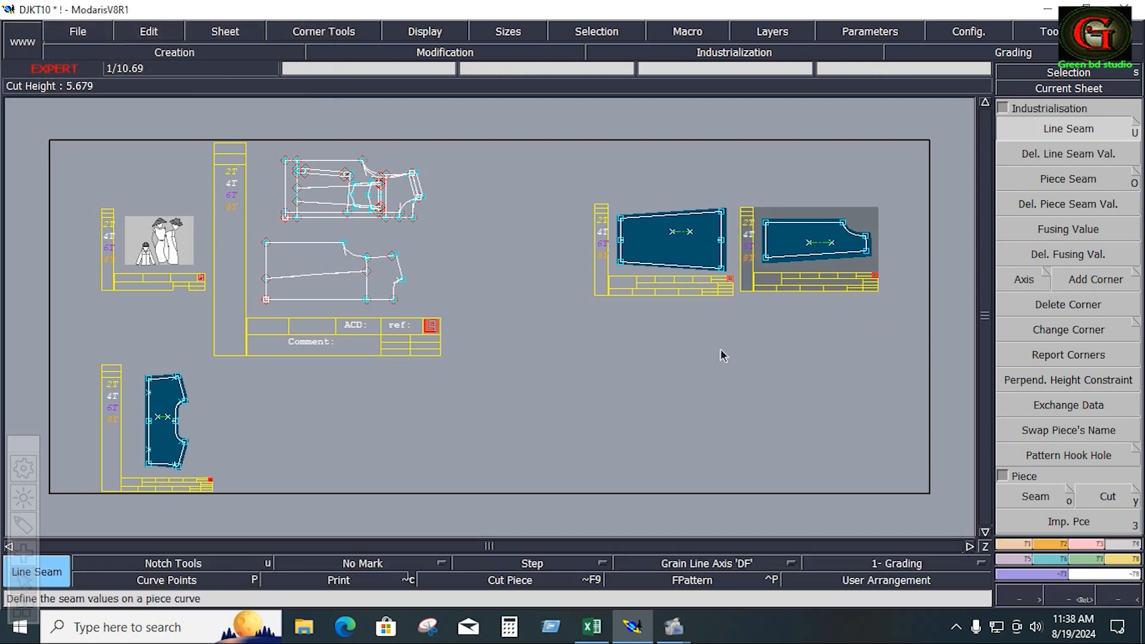
Step: Save the model despite the validation warnings and rearrange all sheets on the desk
{"action": "key", "text": "ctrl+e"}
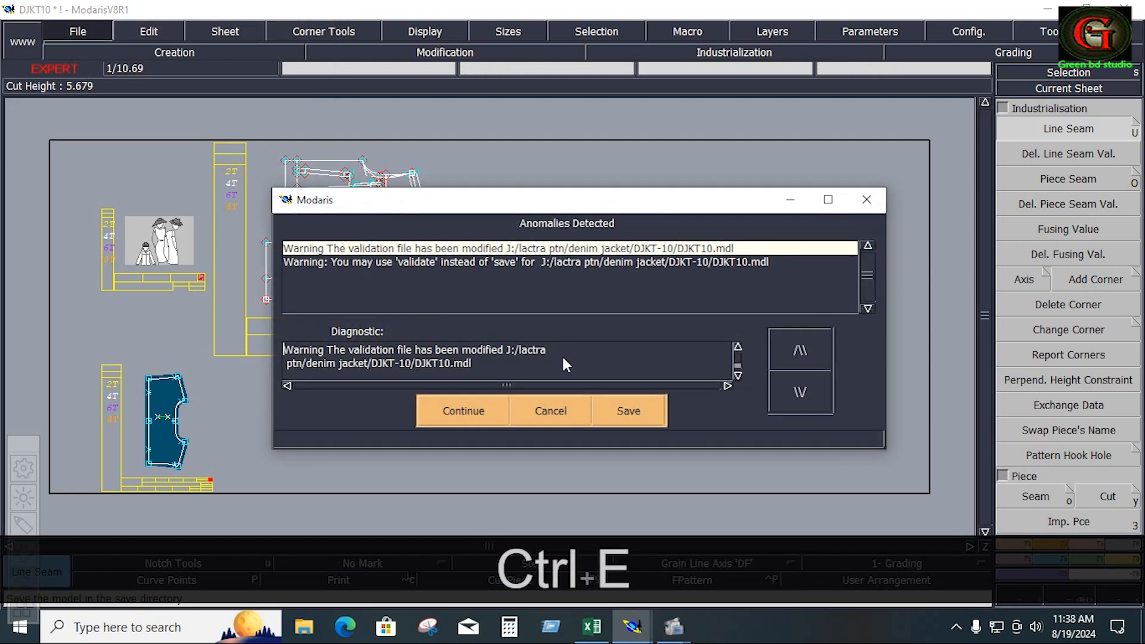
{"action": "left_click", "coordinate": [488, 411]}
{"action": "key", "text": "ctrl+v"}
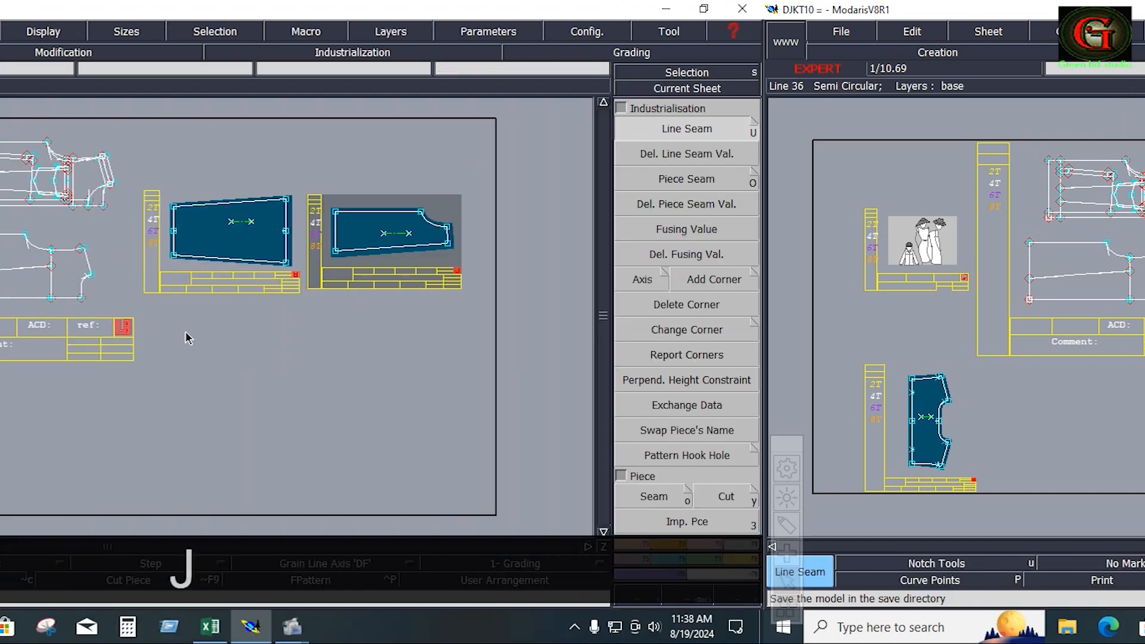
{"action": "key", "text": "j"}
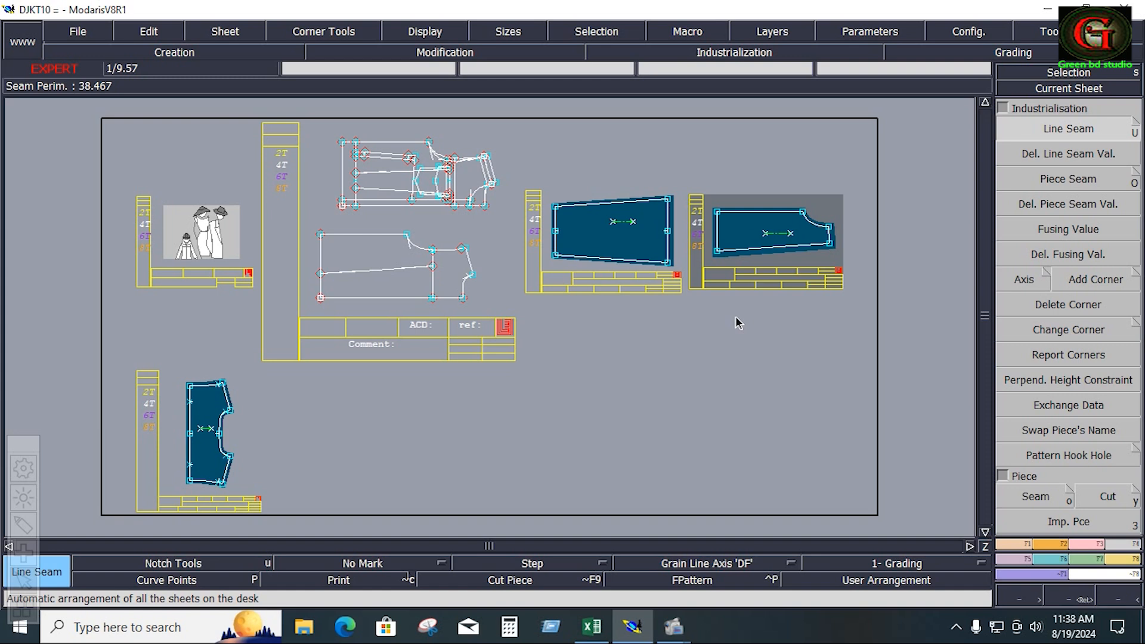
Step: Open the front and back draft sheet, select the front's chest pocket and flap lines, and pick the enclosed area with the Seam tool
{"action": "left_click", "coordinate": [421, 153]}
{"action": "key", "text": "Home"}
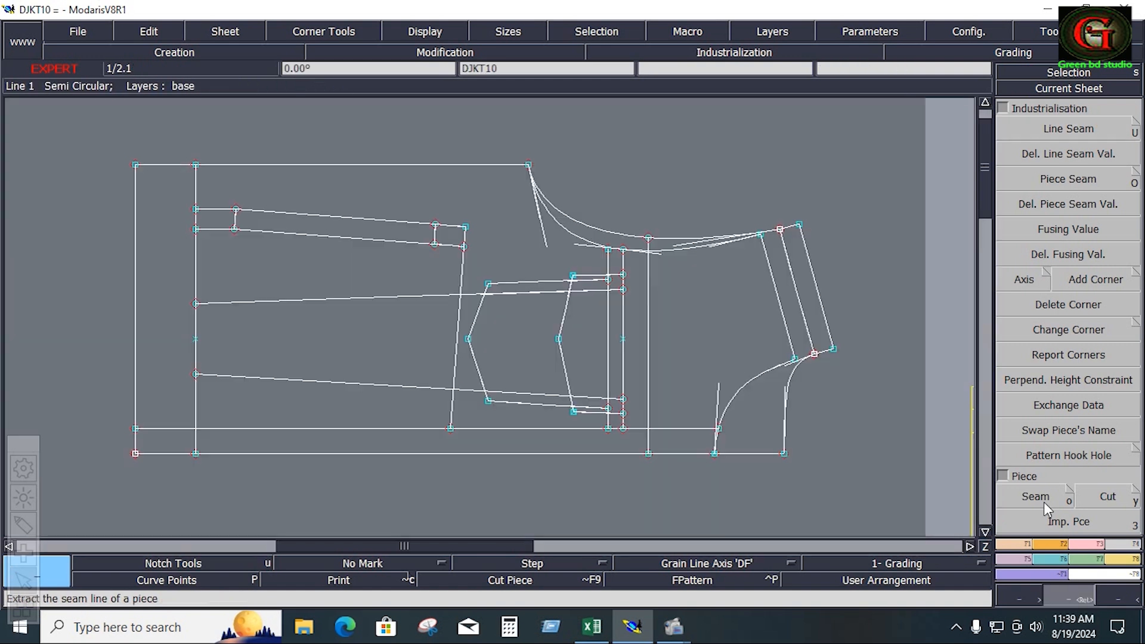
{"action": "left_click", "coordinate": [1044, 500]}
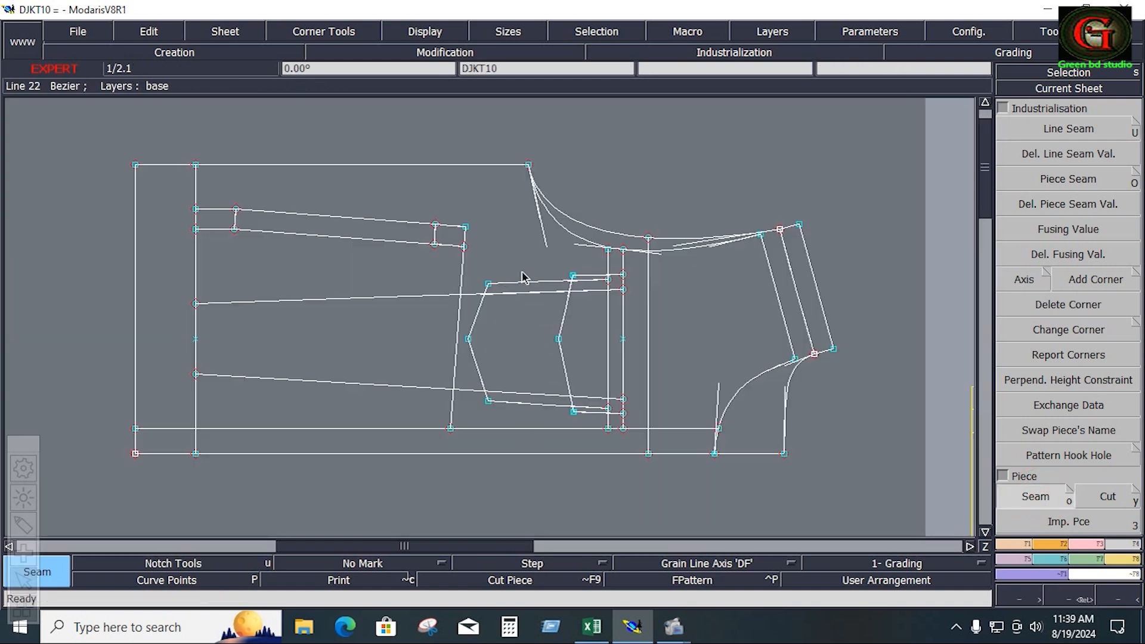
{"action": "left_click_drag", "start_coordinate": [464, 261], "coordinate": [637, 422]}
{"action": "left_click", "coordinate": [594, 326]}
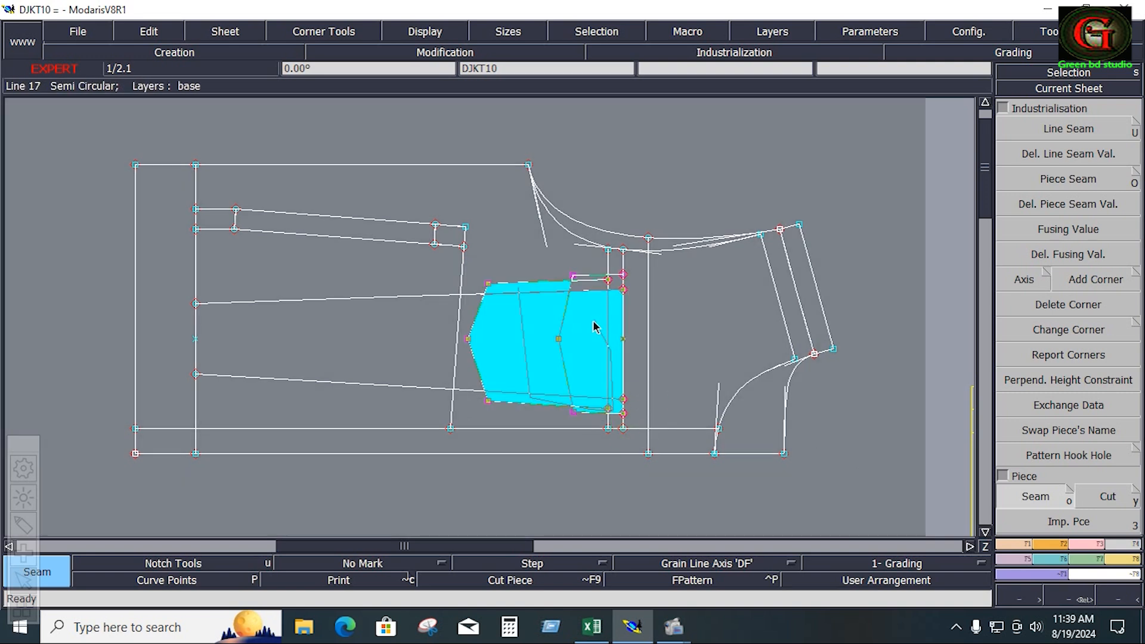
{"action": "right_click", "coordinate": [594, 324]}
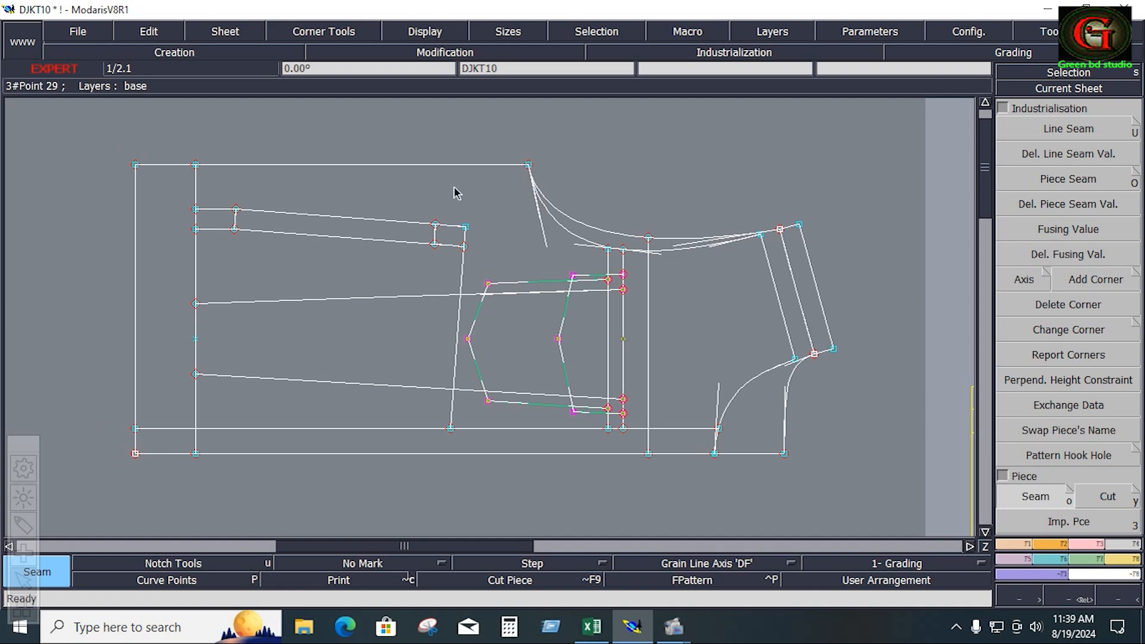
Step: Hide the curve handles on the draft and add the slanted welt pocket lines near the side seam to the selected chest pocket lines
{"action": "left_click", "coordinate": [434, 33]}
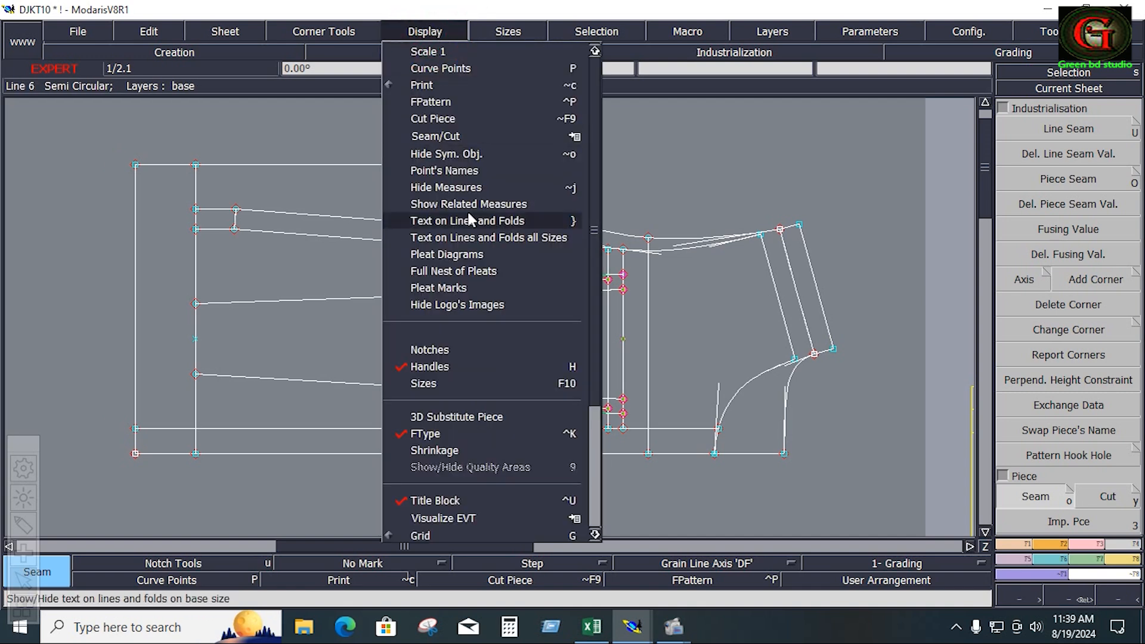
{"action": "left_click", "coordinate": [457, 363]}
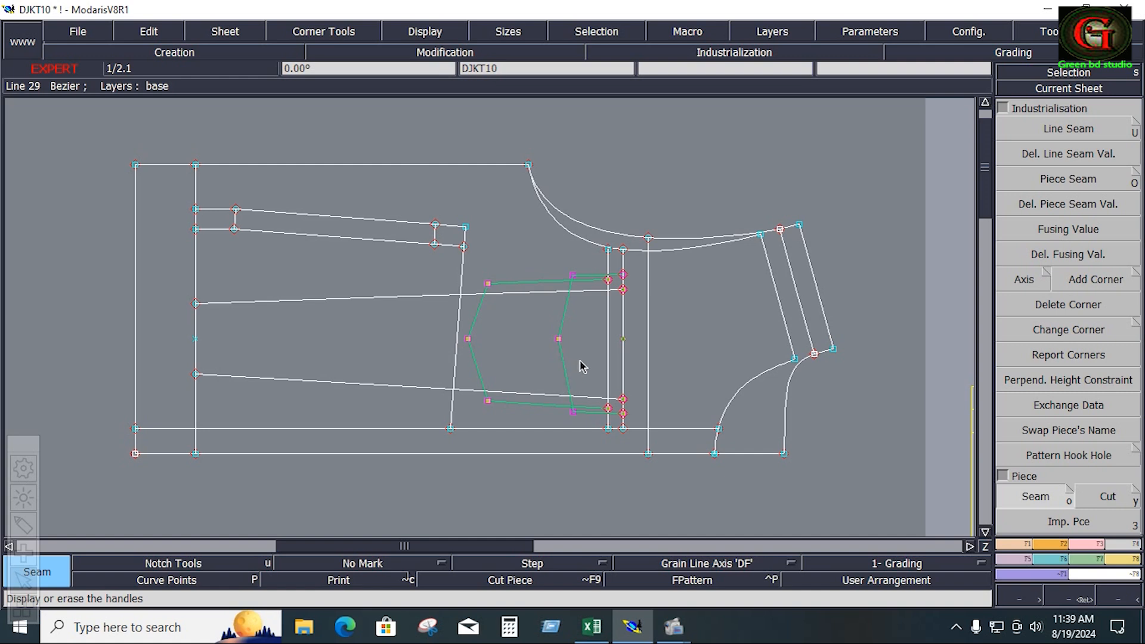
{"action": "key", "text": "shift"}
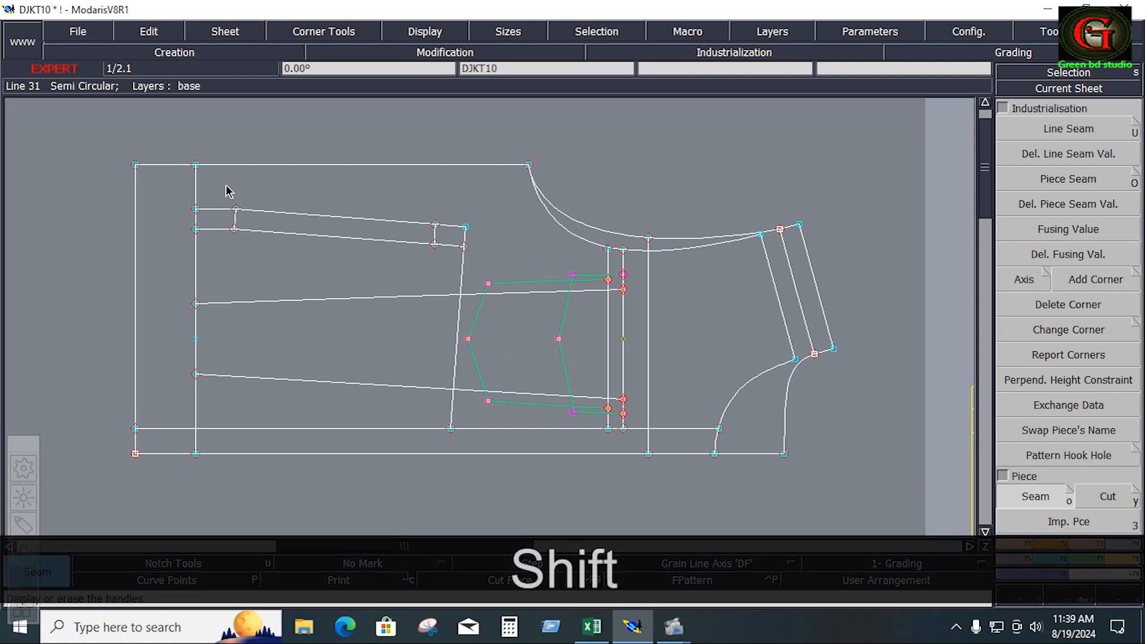
{"action": "left_click_drag", "start_coordinate": [220, 186], "coordinate": [466, 307], "text": "shift"}
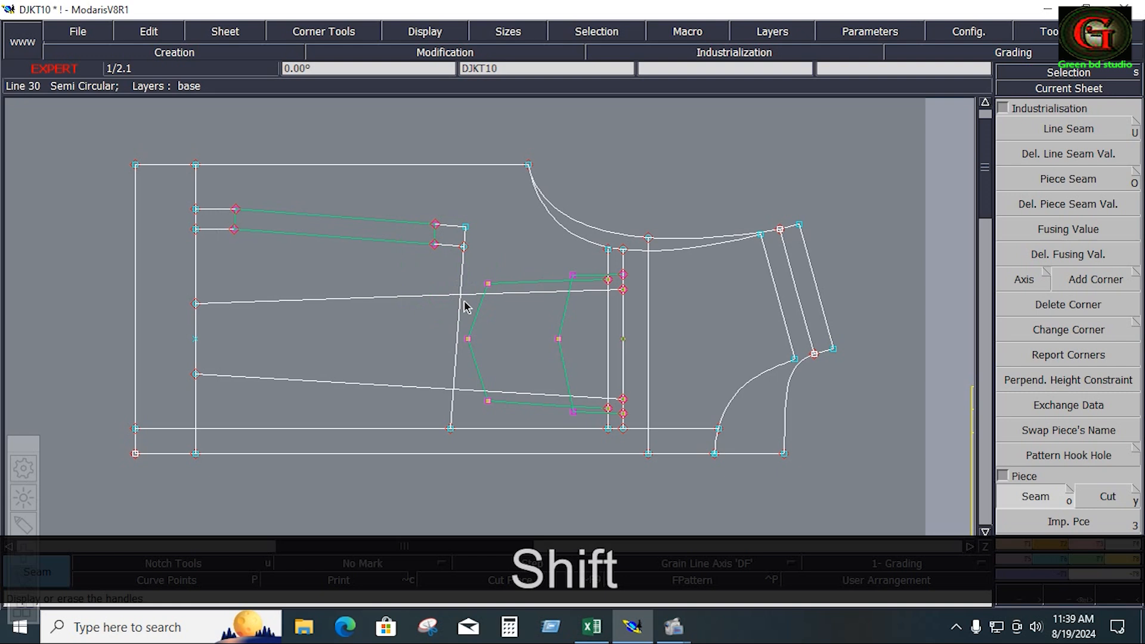
Step: Extract the full lower front panel below the yoke as a Seam piece, including the welt pocket, chest pocket and flap areas
{"action": "left_click", "coordinate": [1037, 496]}
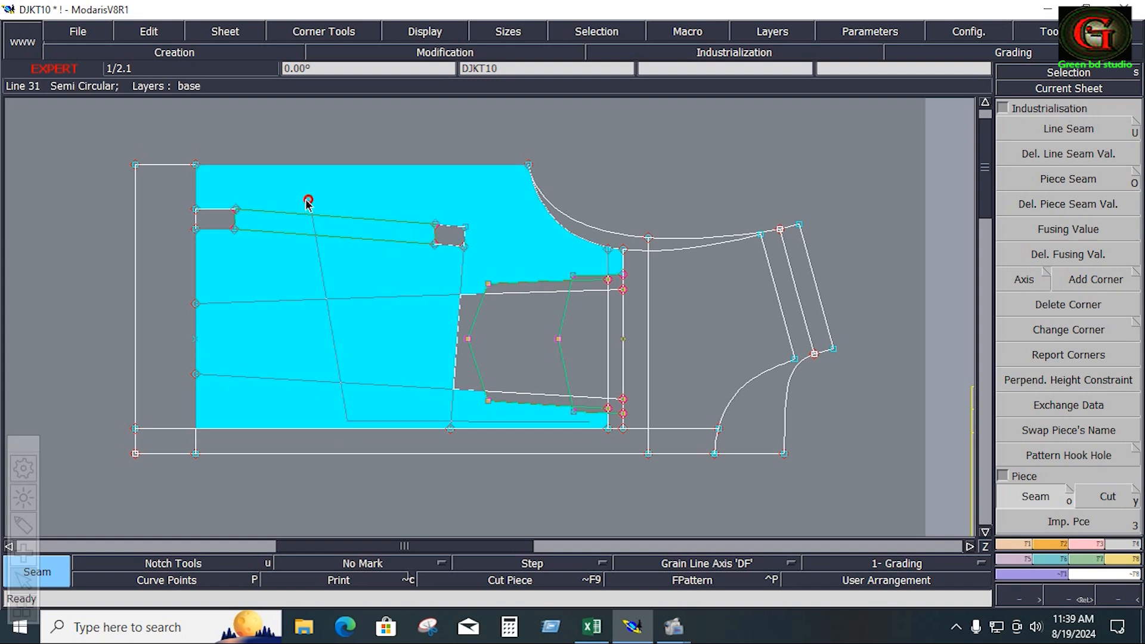
{"action": "left_click", "coordinate": [225, 218]}
{"action": "left_click", "coordinate": [485, 238]}
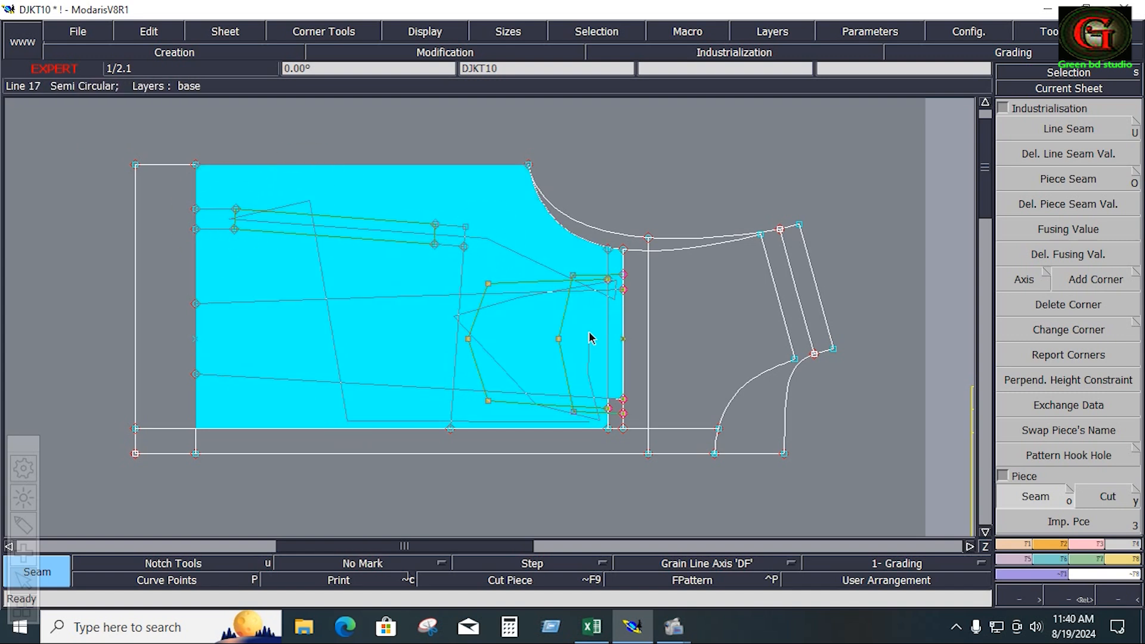
{"action": "left_click", "coordinate": [615, 400]}
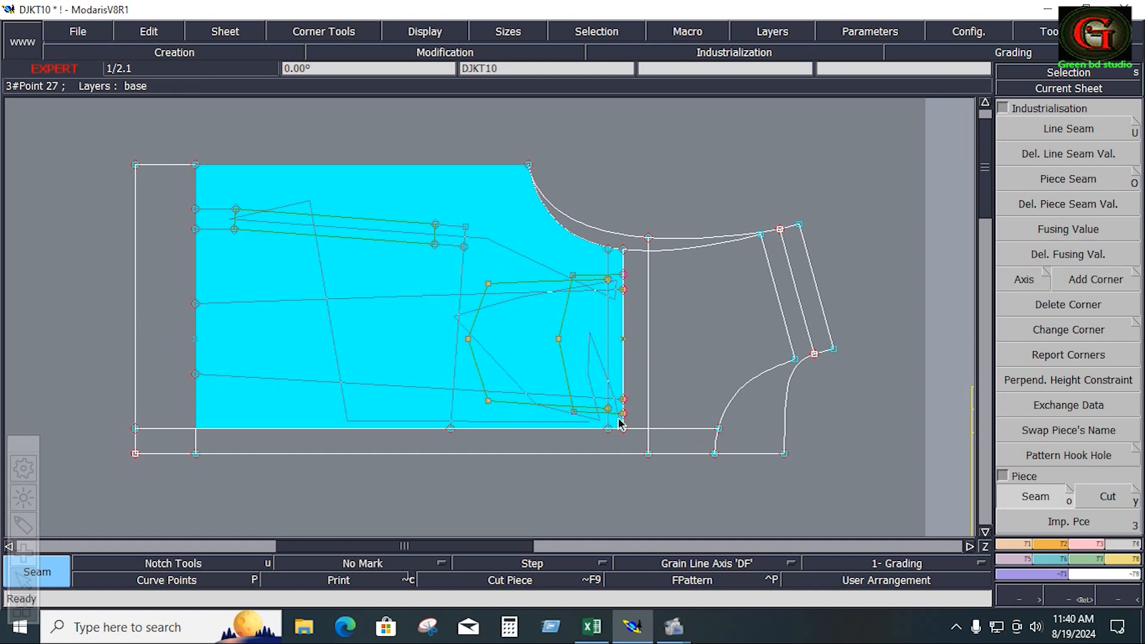
{"action": "right_click", "coordinate": [619, 419]}
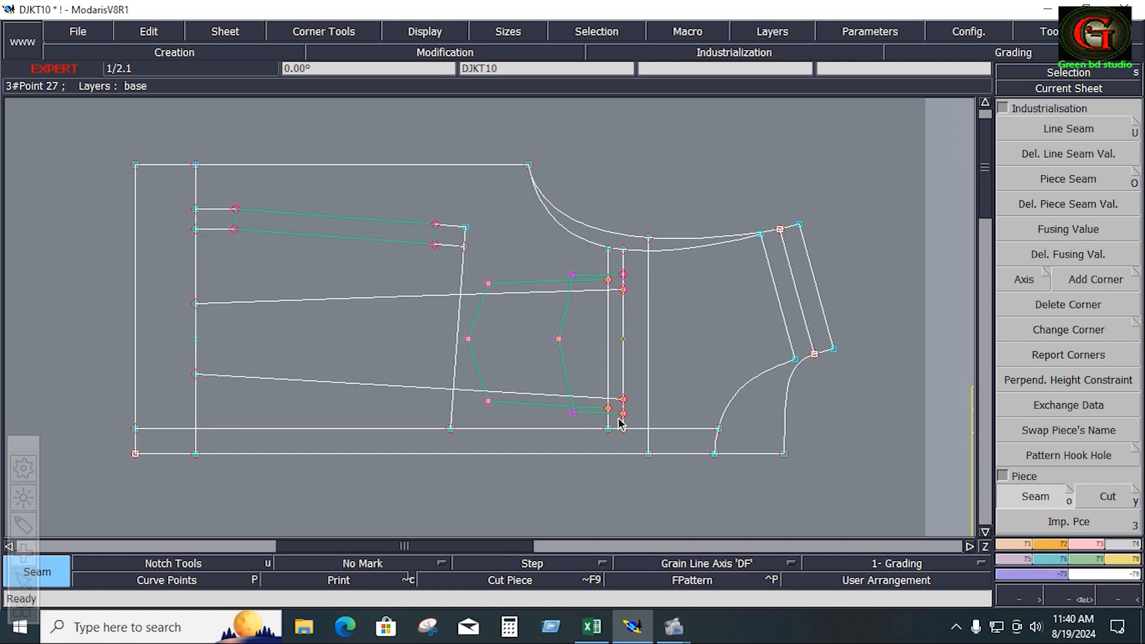
Step: Extract the narrow placket strip along the front's centre edge as a separate Seam piece
{"action": "right_click", "coordinate": [643, 387]}
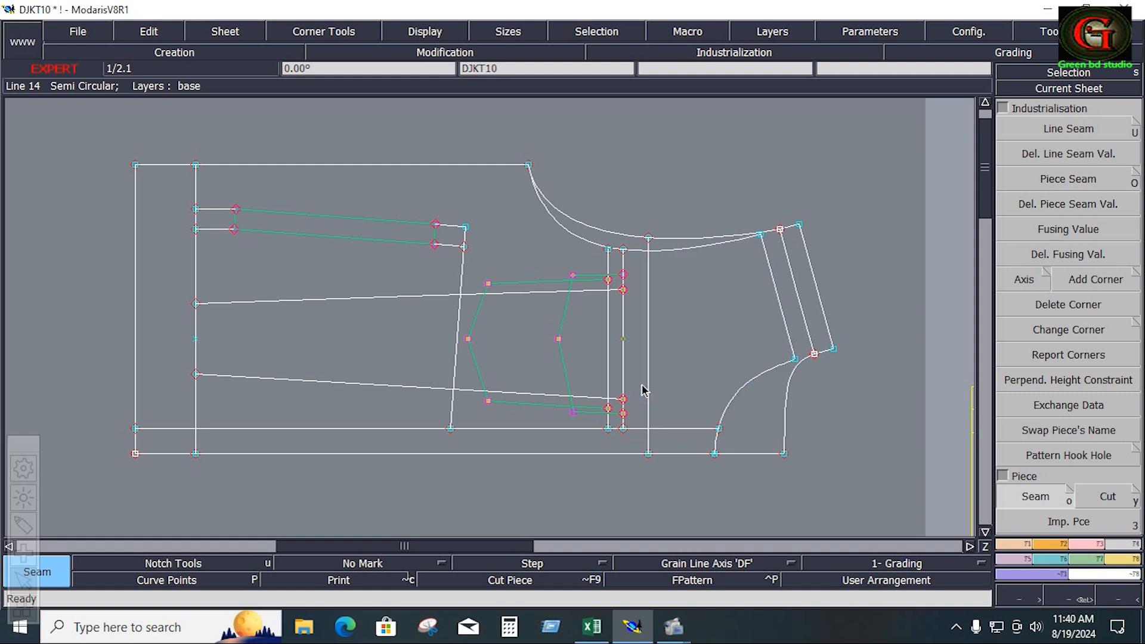
{"action": "left_click", "coordinate": [687, 442]}
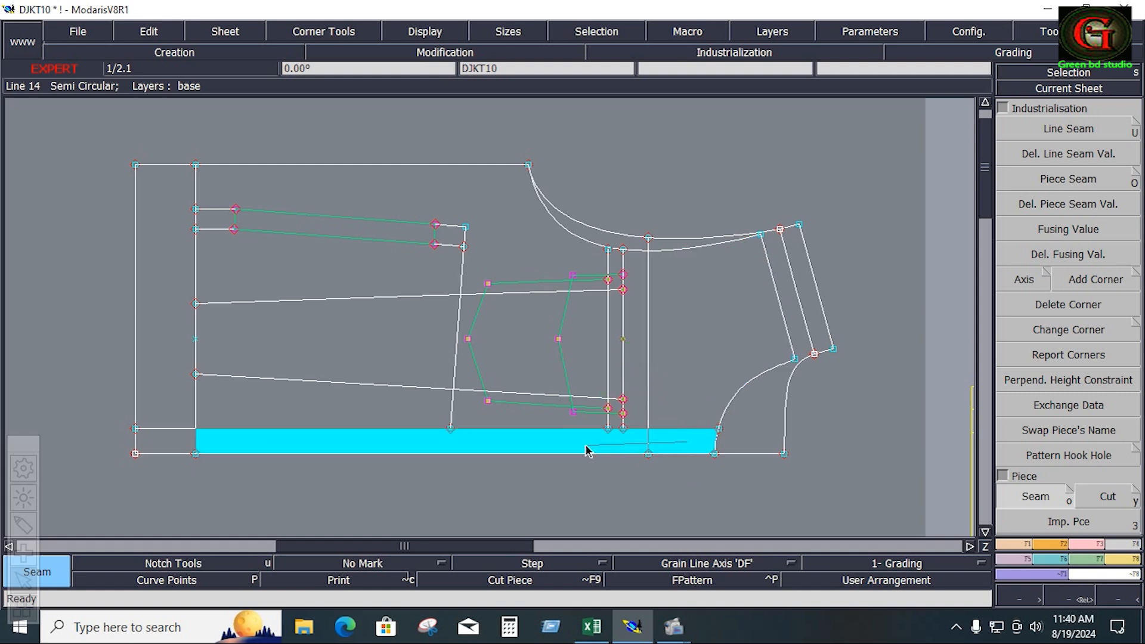
{"action": "right_click", "coordinate": [588, 501]}
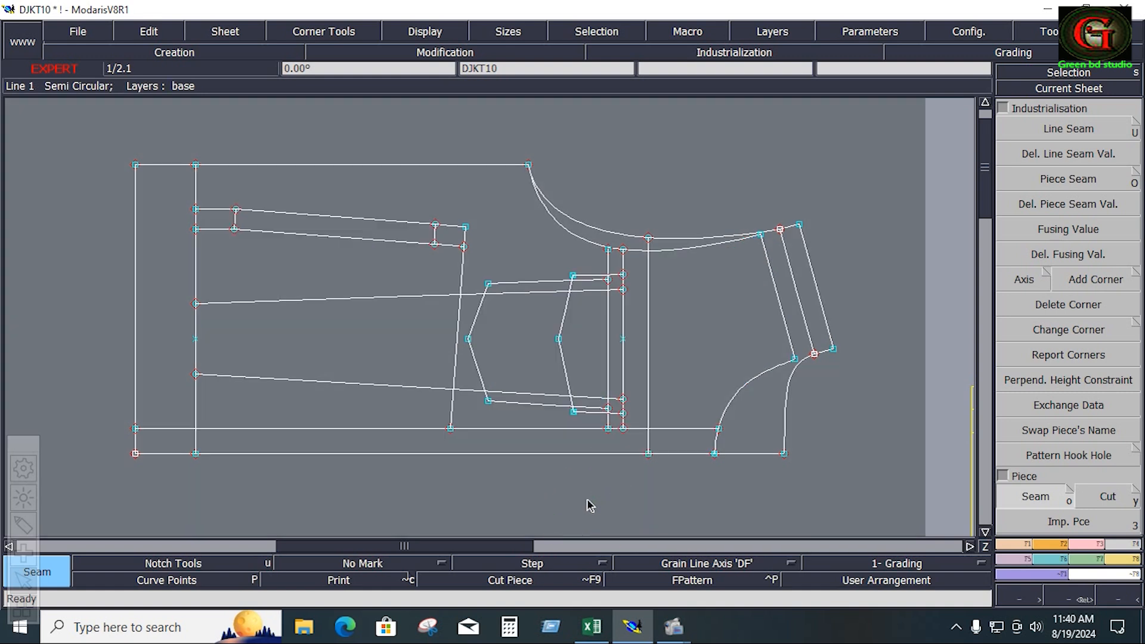
Step: Extract the front panel section between the placket and the nearest slanted panel line as a Seam piece
{"action": "left_click", "coordinate": [239, 400]}
{"action": "left_click", "coordinate": [484, 416]}
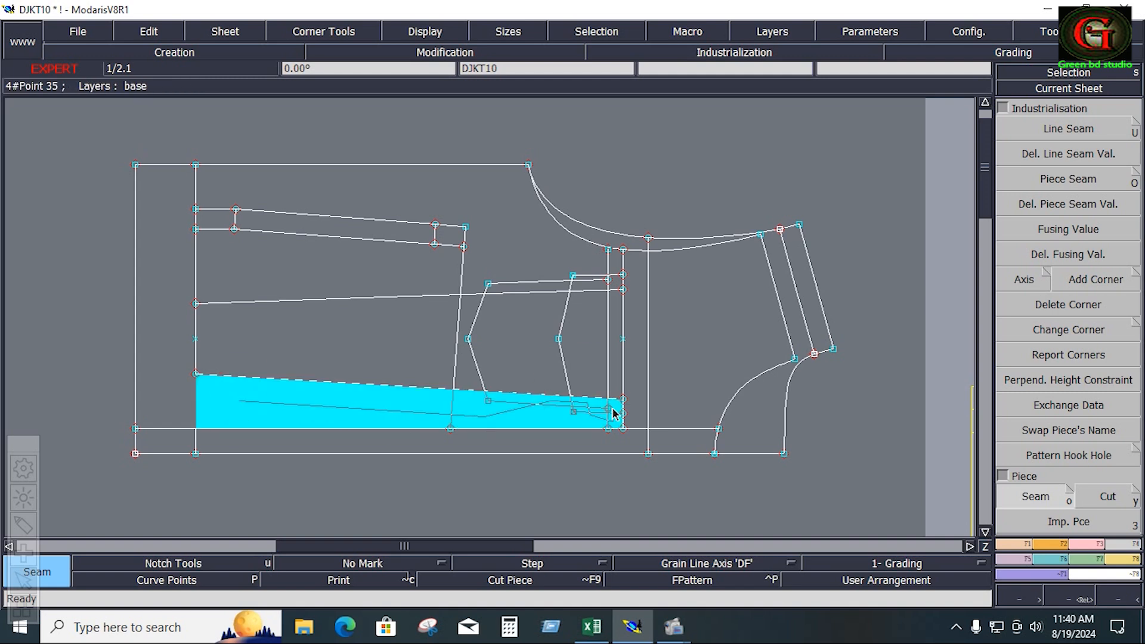
{"action": "left_click", "coordinate": [608, 409]}
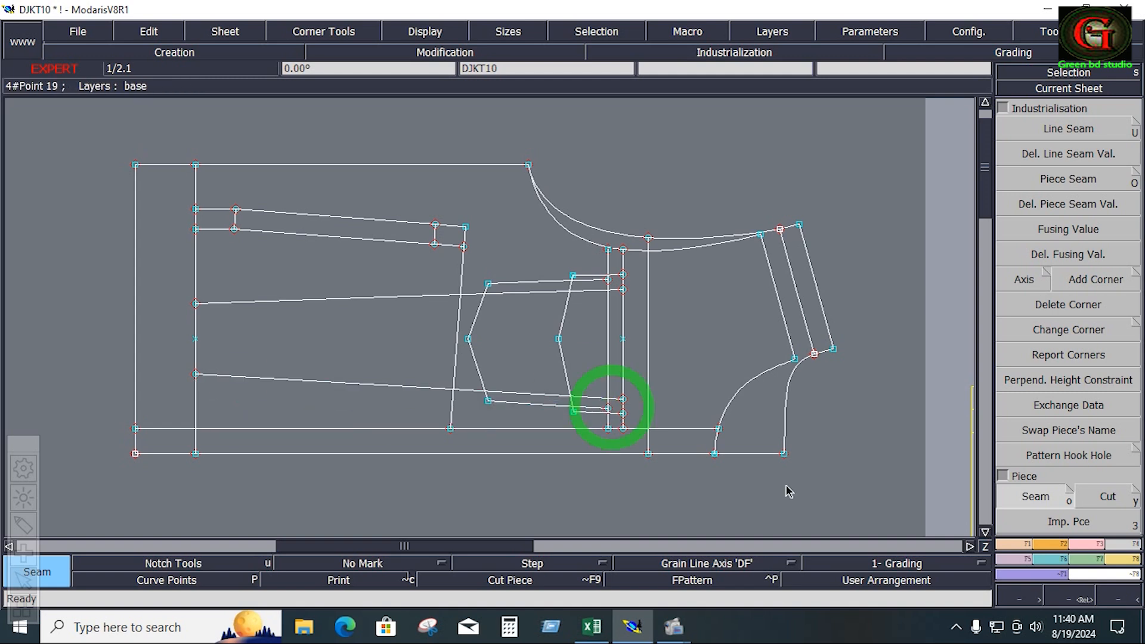
Step: Trim the chest pocket's mouth line to the pocket's side edges with Adjust 2 Lines
{"action": "left_click", "coordinate": [1081, 543]}
{"action": "left_click", "coordinate": [1074, 231]}
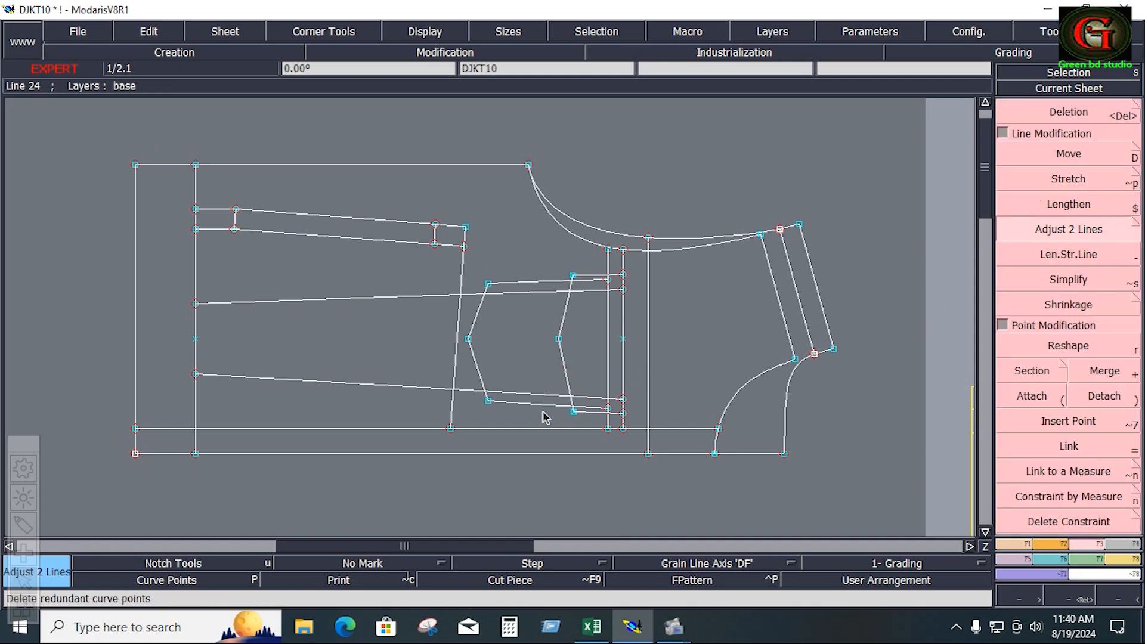
{"action": "left_click", "coordinate": [609, 318]}
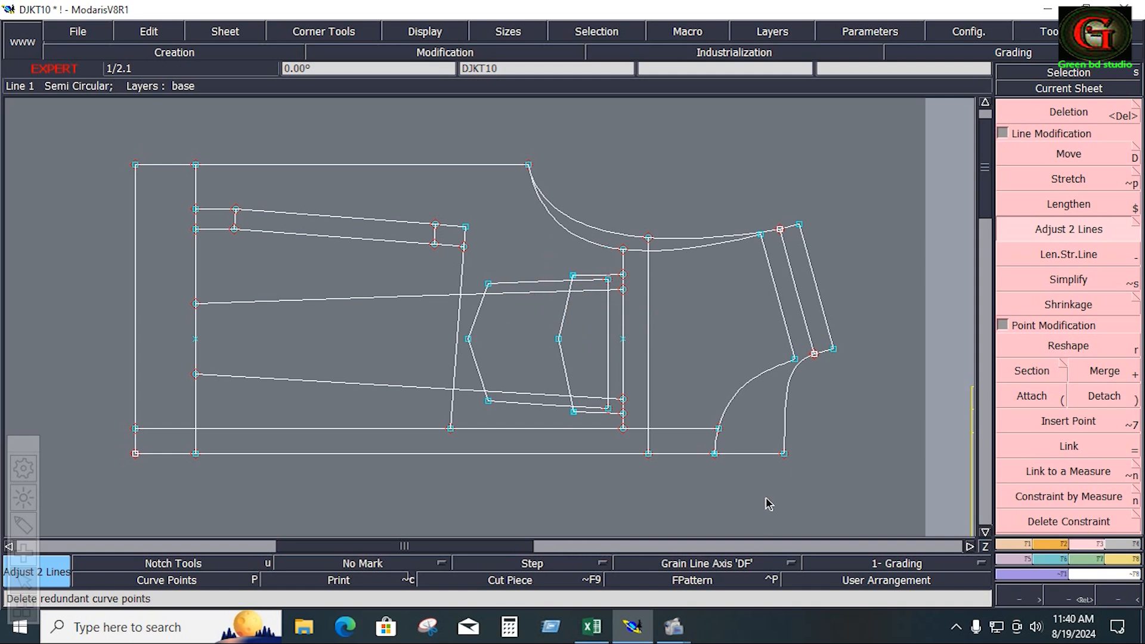
Step: Extract the side front panel as a Seam piece from the side seam to the upper slanted panel line, keeping the welt pocket lines
{"action": "key", "text": "o"}
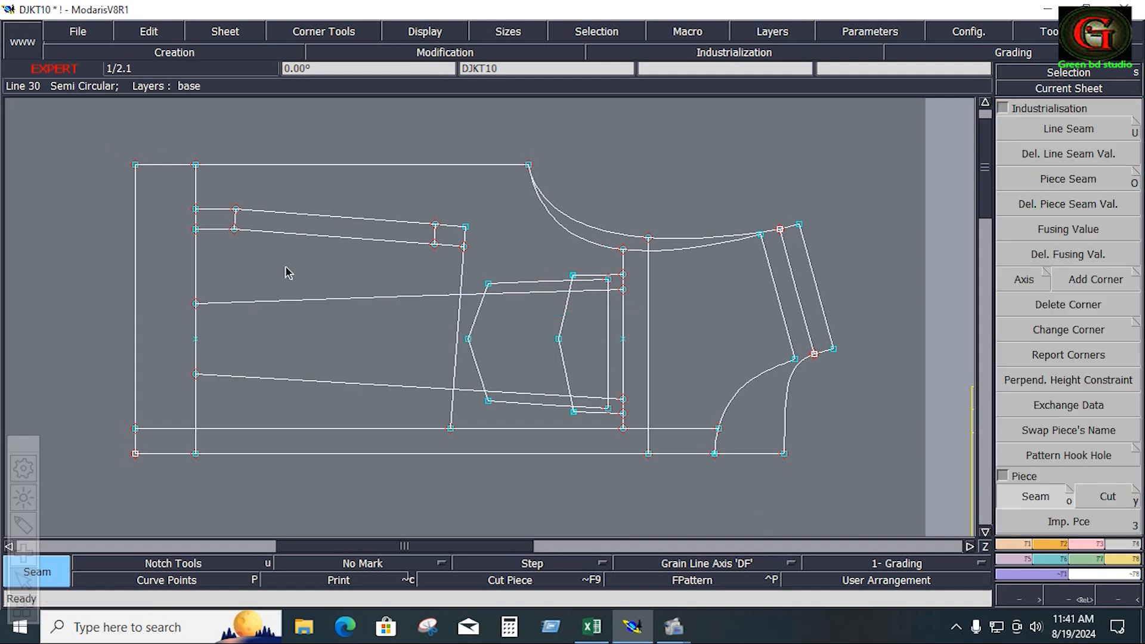
{"action": "left_click_drag", "start_coordinate": [218, 191], "coordinate": [447, 253]}
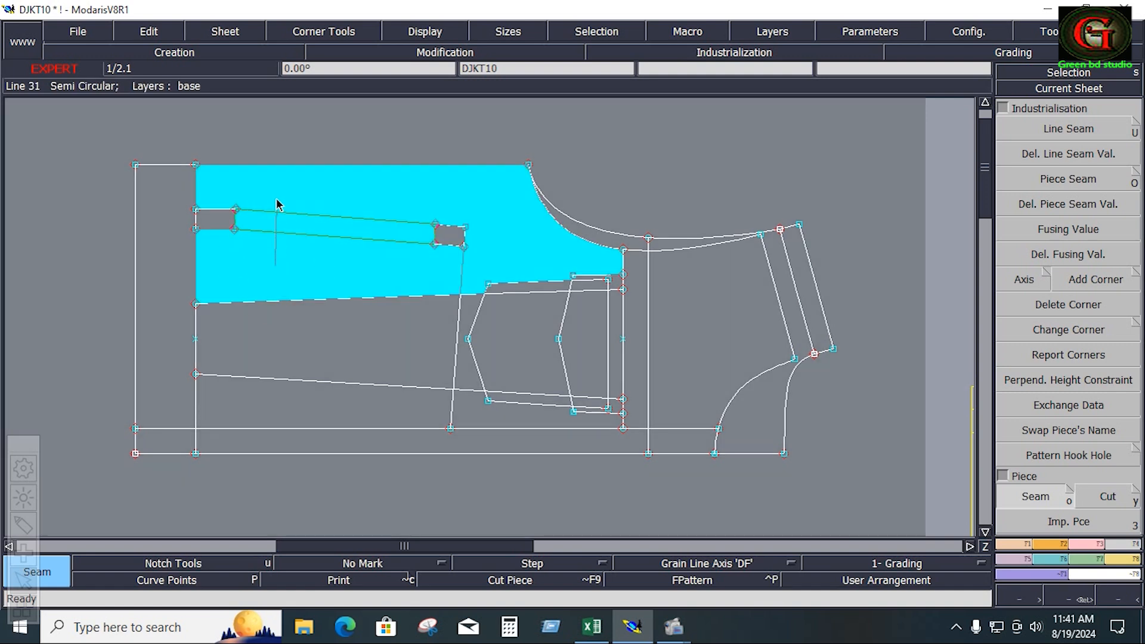
{"action": "left_click", "coordinate": [486, 233]}
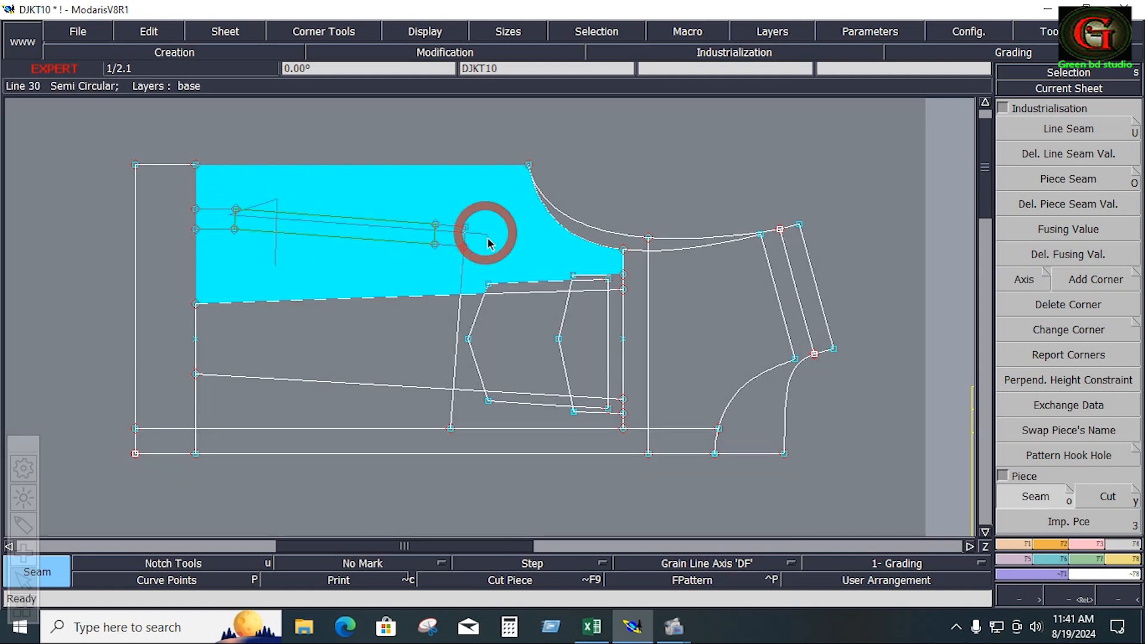
{"action": "left_click", "coordinate": [512, 284]}
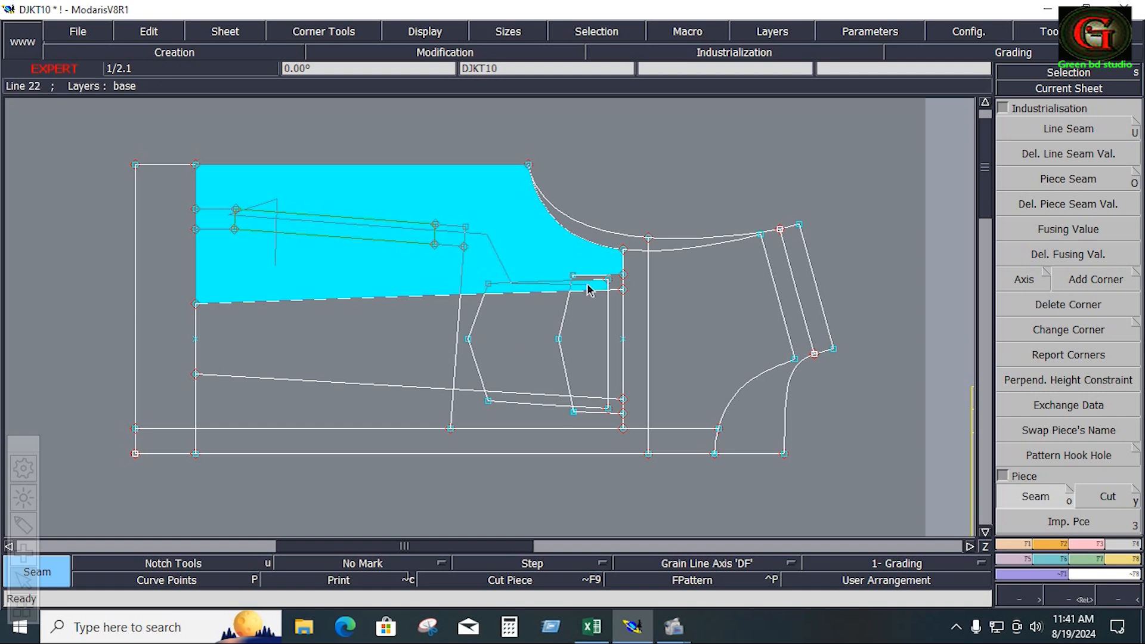
{"action": "left_click", "coordinate": [587, 283]}
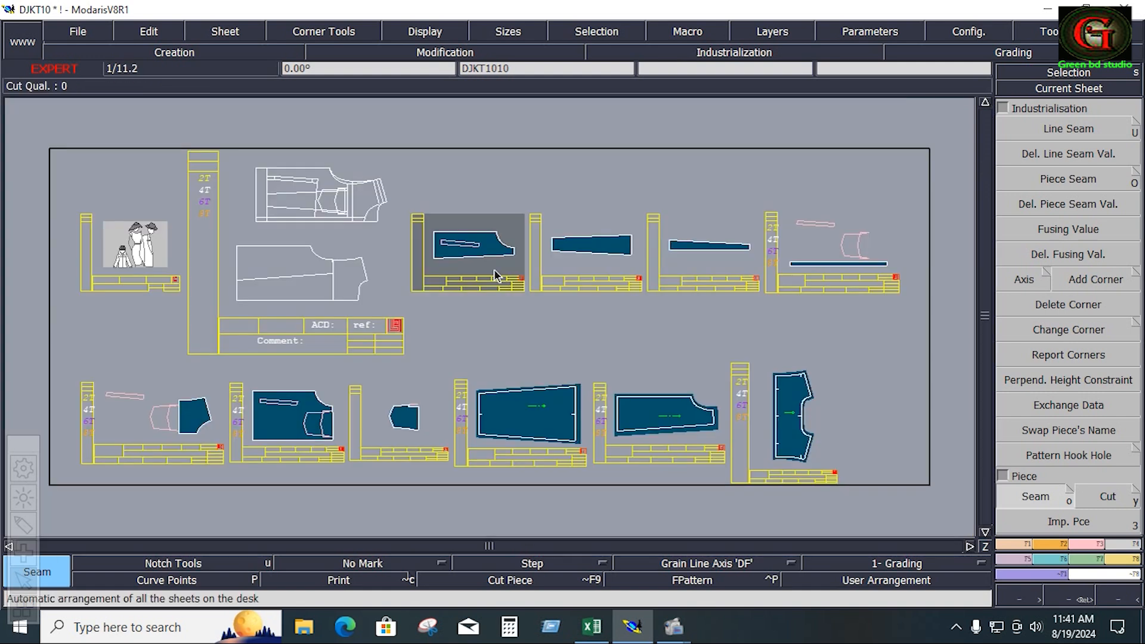
Step: Set the line seam allowance on all edges of the side front piece to 0.4 inches at both beginning and end
{"action": "key", "text": "Home"}
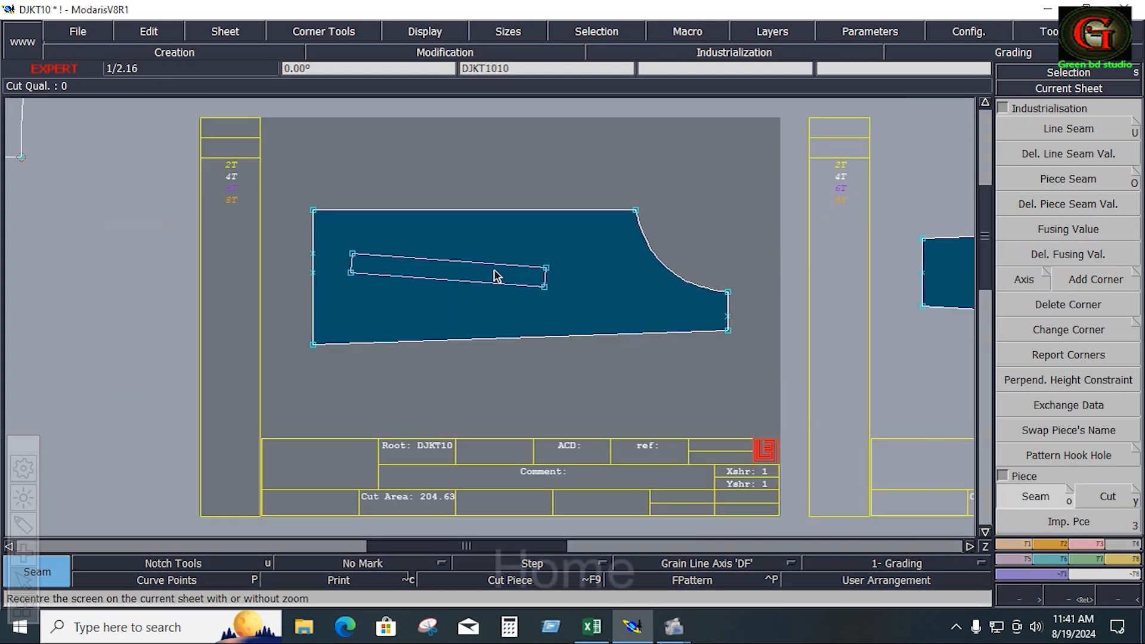
{"action": "left_click", "coordinate": [1062, 133]}
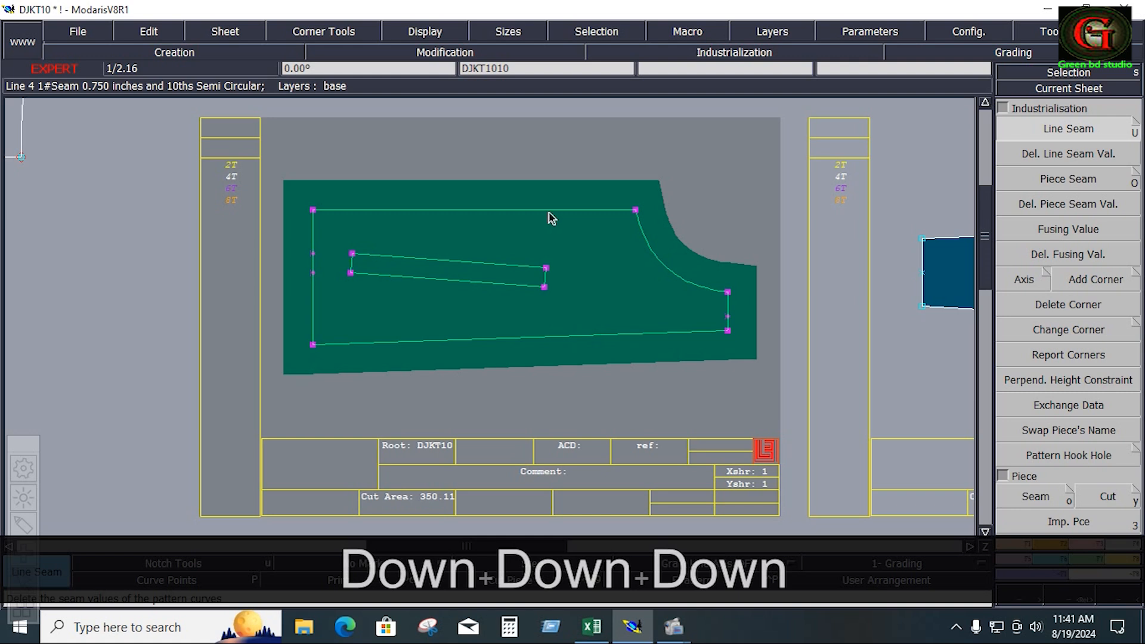
{"action": "left_click", "coordinate": [549, 211]}
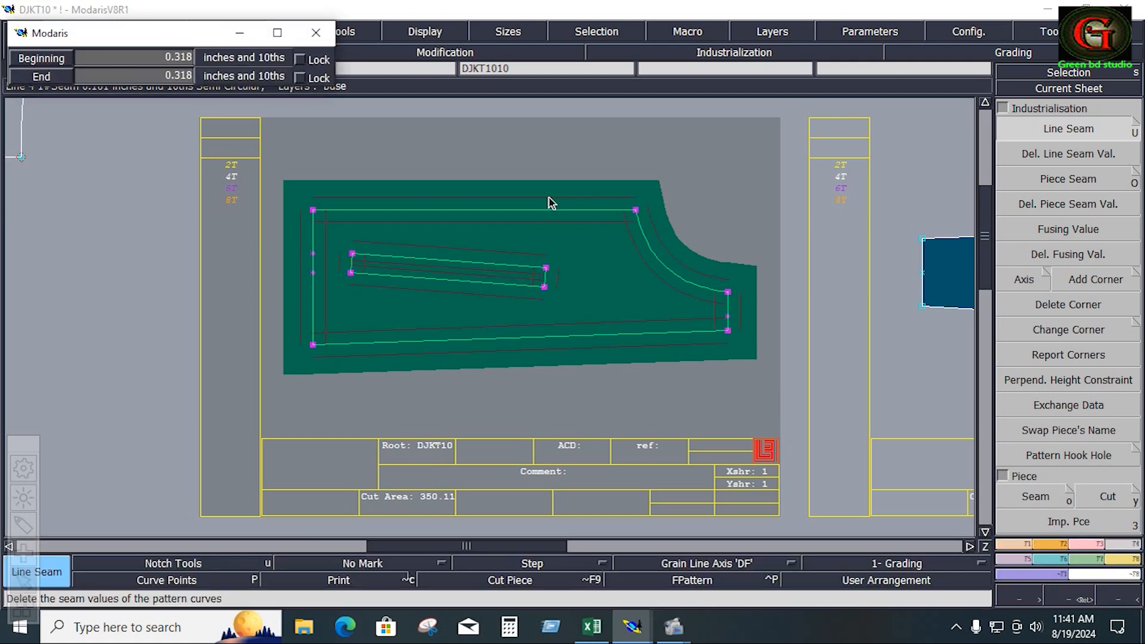
{"action": "key", "text": "Down"}
{"action": "type", "text": ".4"}
{"action": "key", "text": "Down"}
{"action": "type", "text": ".4"}
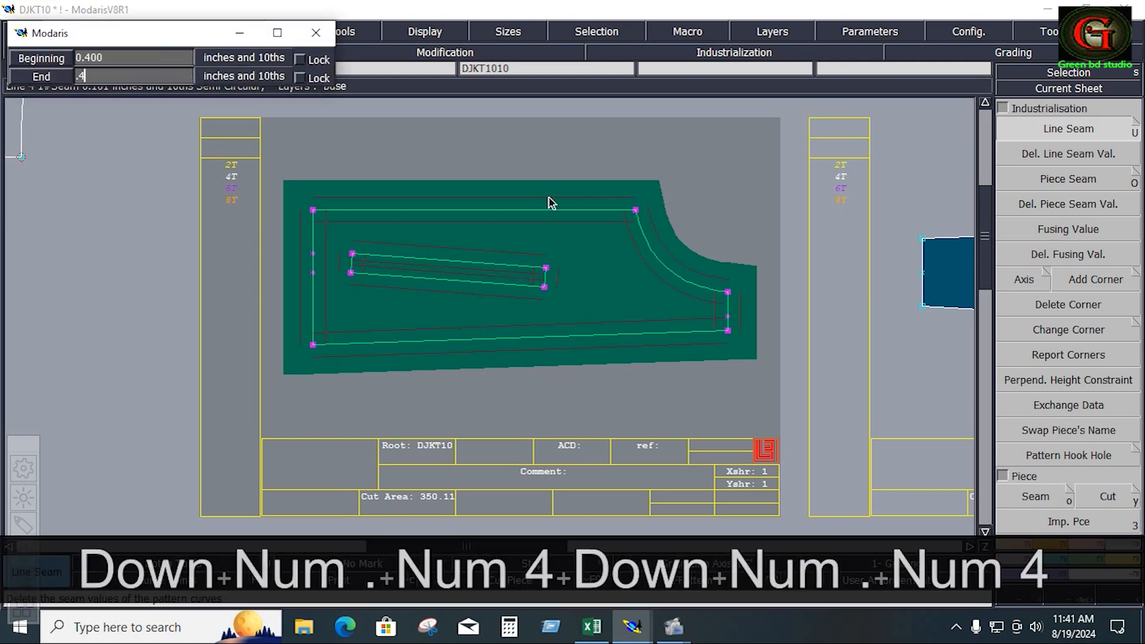
{"action": "key", "text": "Down"}
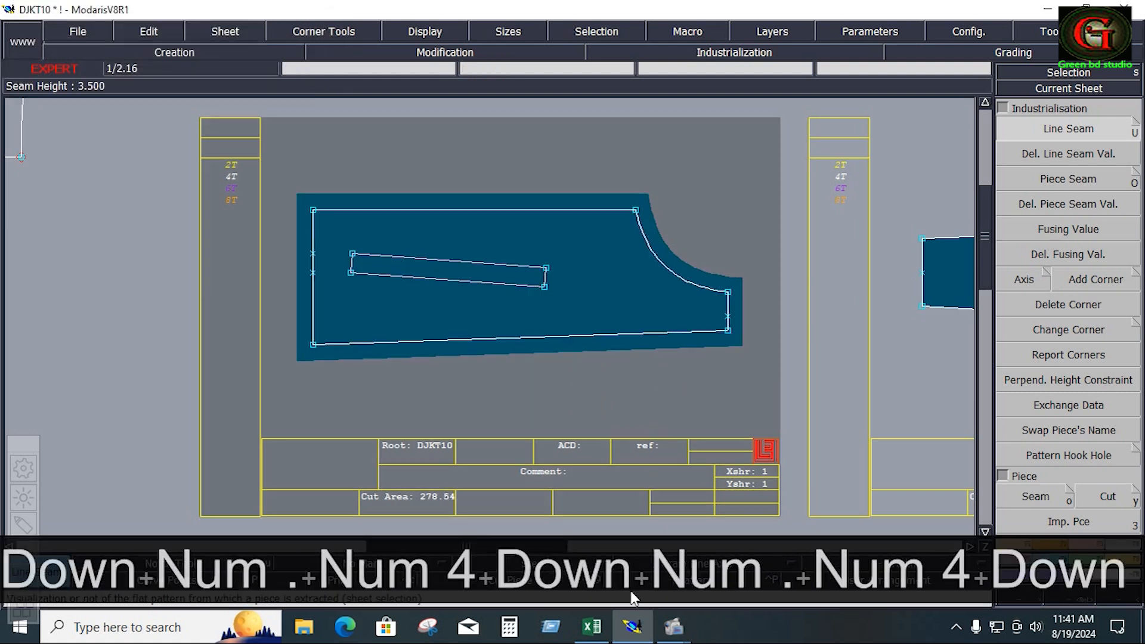
Step: Check the jacket photo in Excel, then return to Modaris and set the side front's slanted panel edge seam allowance to 0.75 inches
{"action": "left_click", "coordinate": [592, 627]}
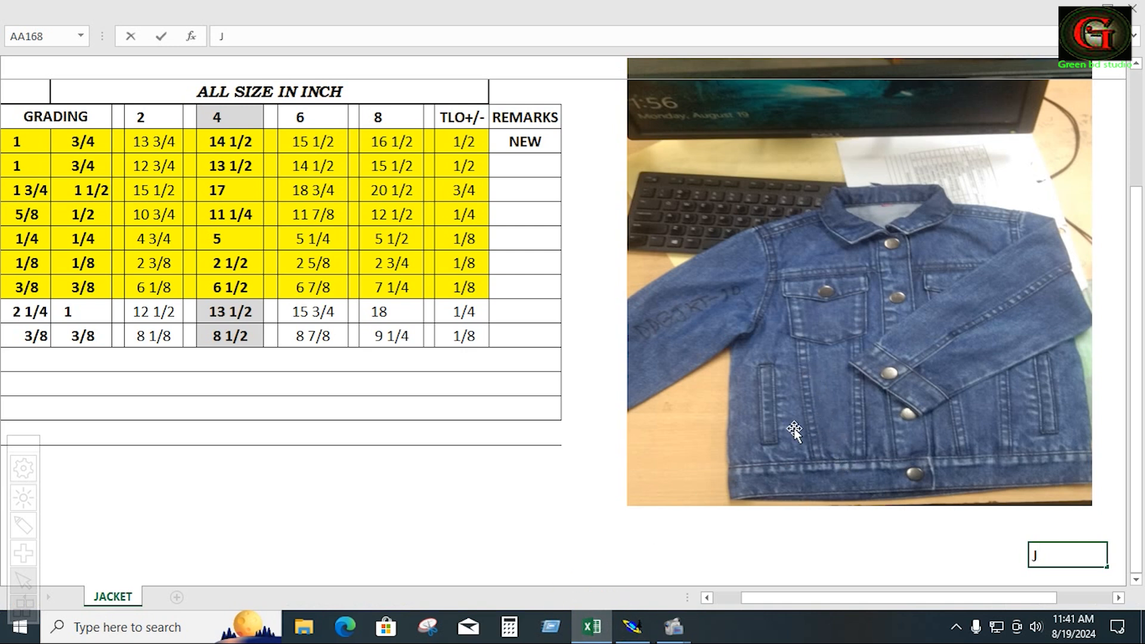
{"action": "left_click", "coordinate": [645, 634]}
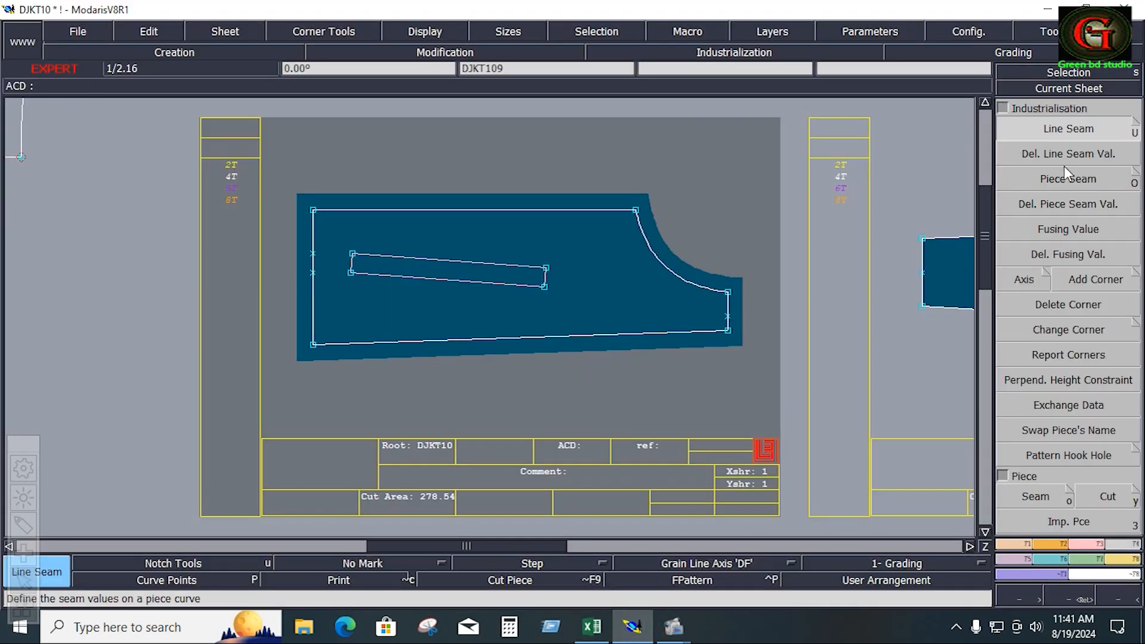
{"action": "left_click", "coordinate": [576, 348]}
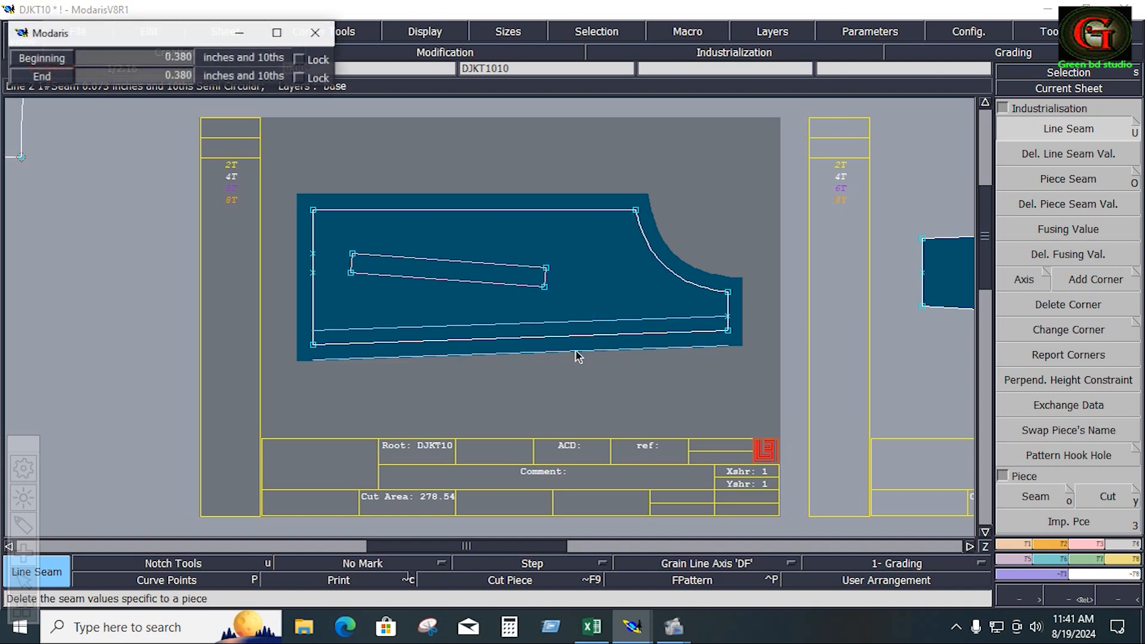
{"action": "key", "text": "Down"}
{"action": "type", "text": ".75"}
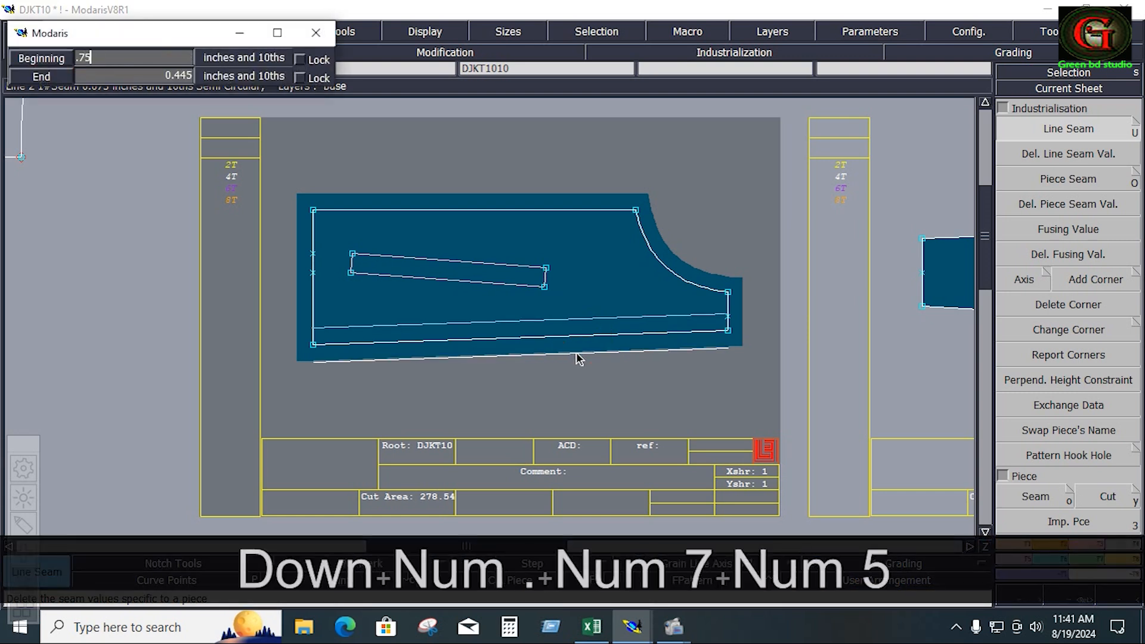
{"action": "key", "text": "Down"}
{"action": "type", "text": ".75"}
{"action": "key", "text": "Return"}
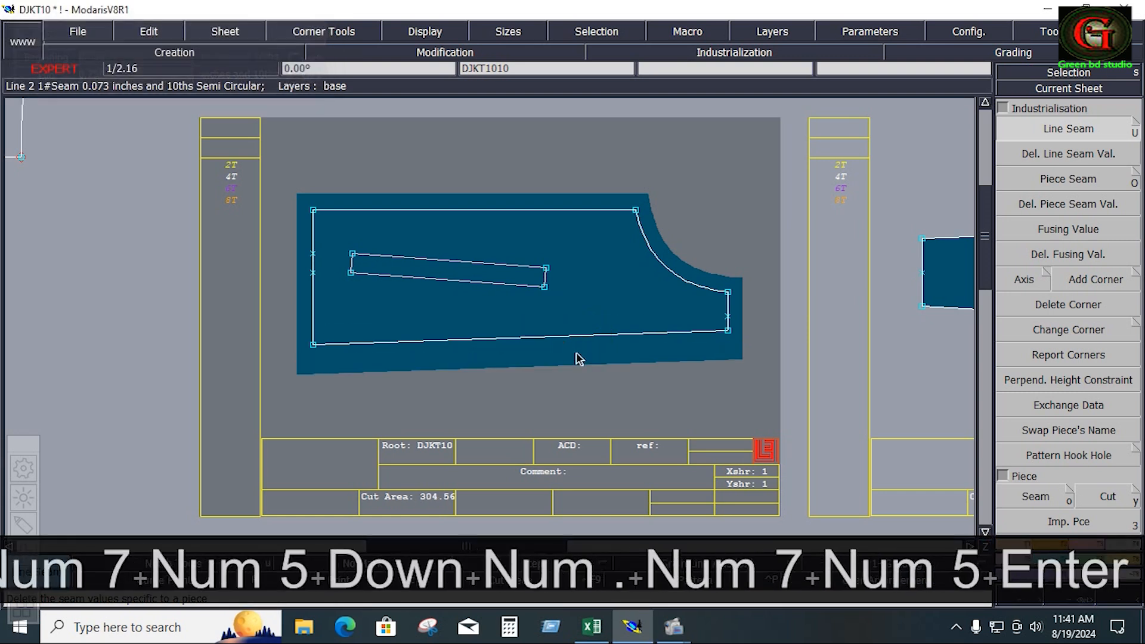
Step: Add a horizontal 'DF' grain line below the welt pocket on the side front and delete the leftover points on its hem edge
{"action": "left_click", "coordinate": [692, 563]}
{"action": "left_click", "coordinate": [691, 501]}
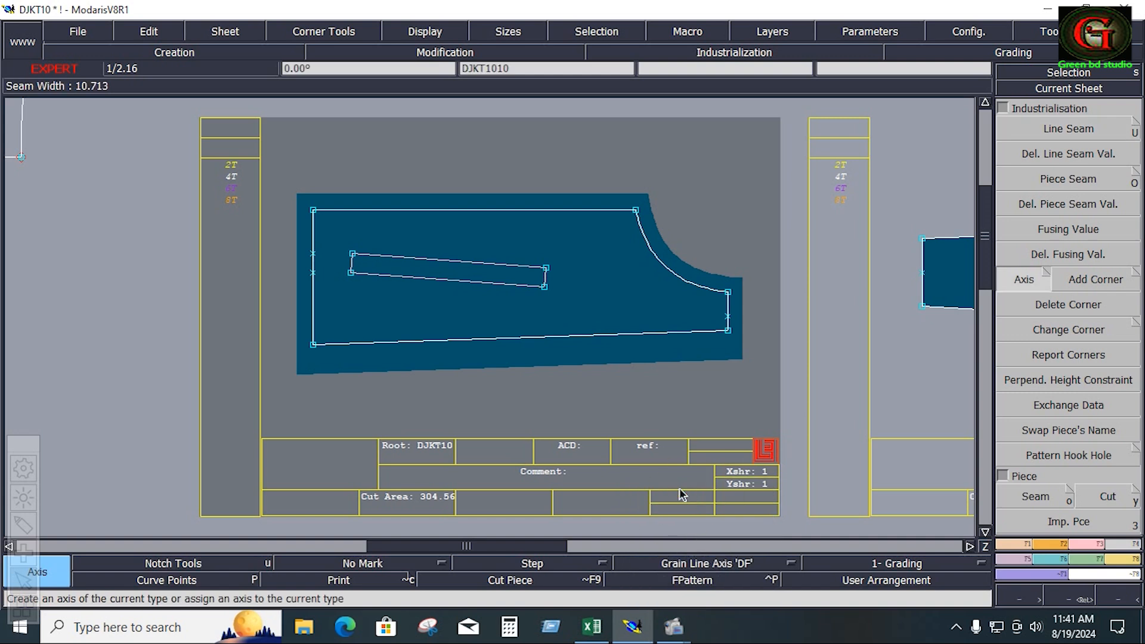
{"action": "mouse_move", "coordinate": [487, 311]}
{"action": "left_mouse_down"}
{"action": "mouse_move", "coordinate": [619, 312]}
{"action": "mouse_move", "coordinate": [605, 309]}
{"action": "left_mouse_up"}
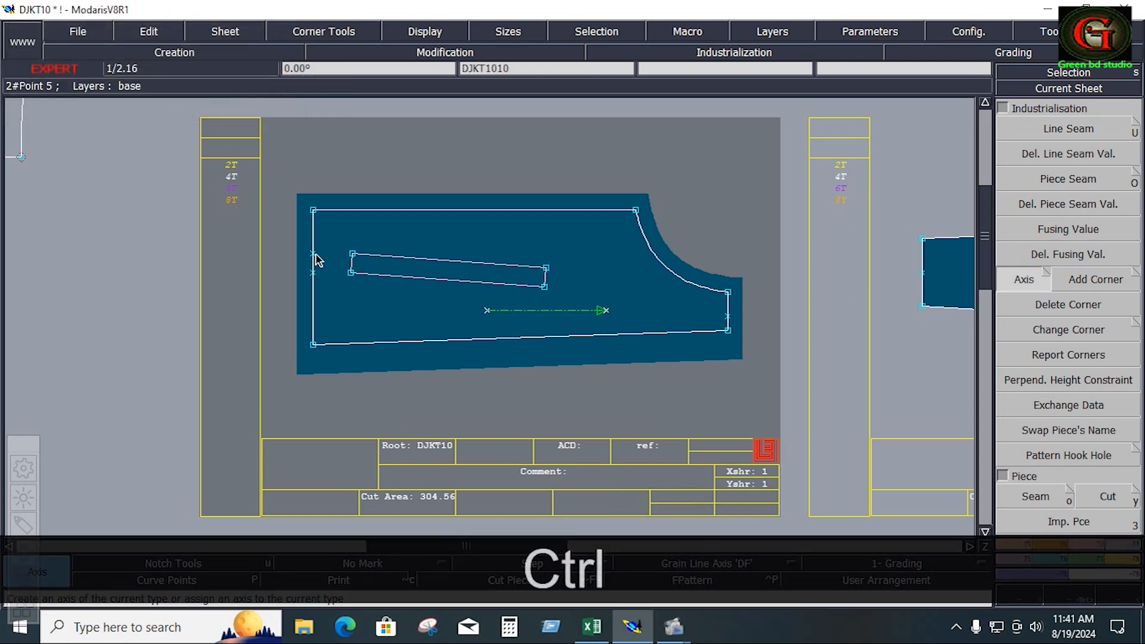
{"action": "key", "text": "Delete"}
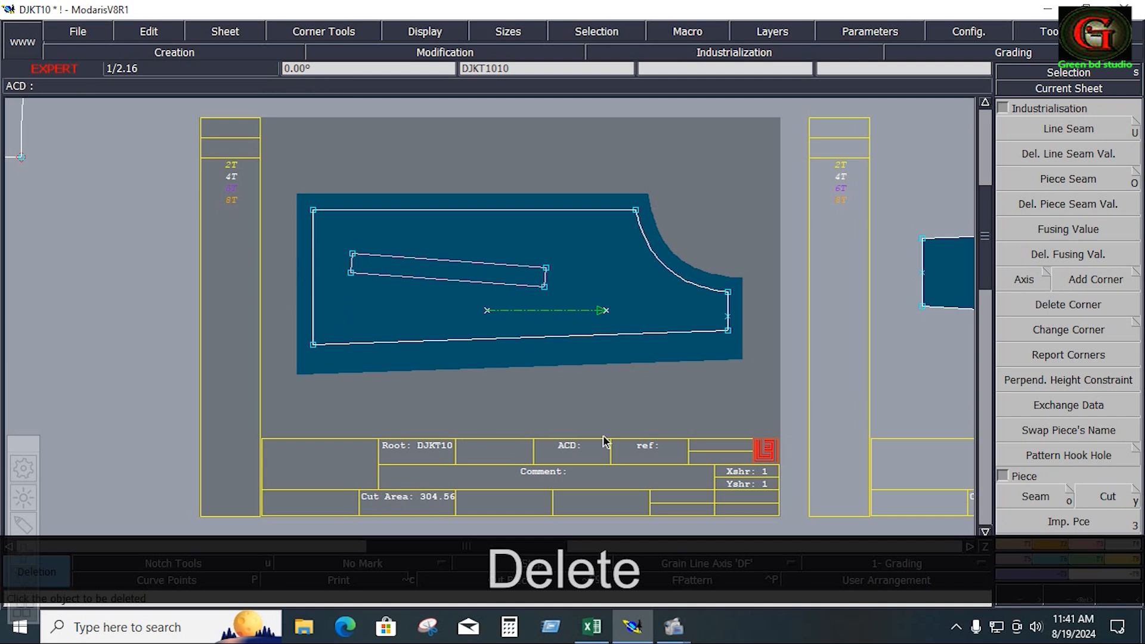
Step: Enter 'SIDE FR 1X2' as the comment of the side front piece
{"action": "left_click", "coordinate": [597, 486]}
{"action": "type", "text": "SIDE "}
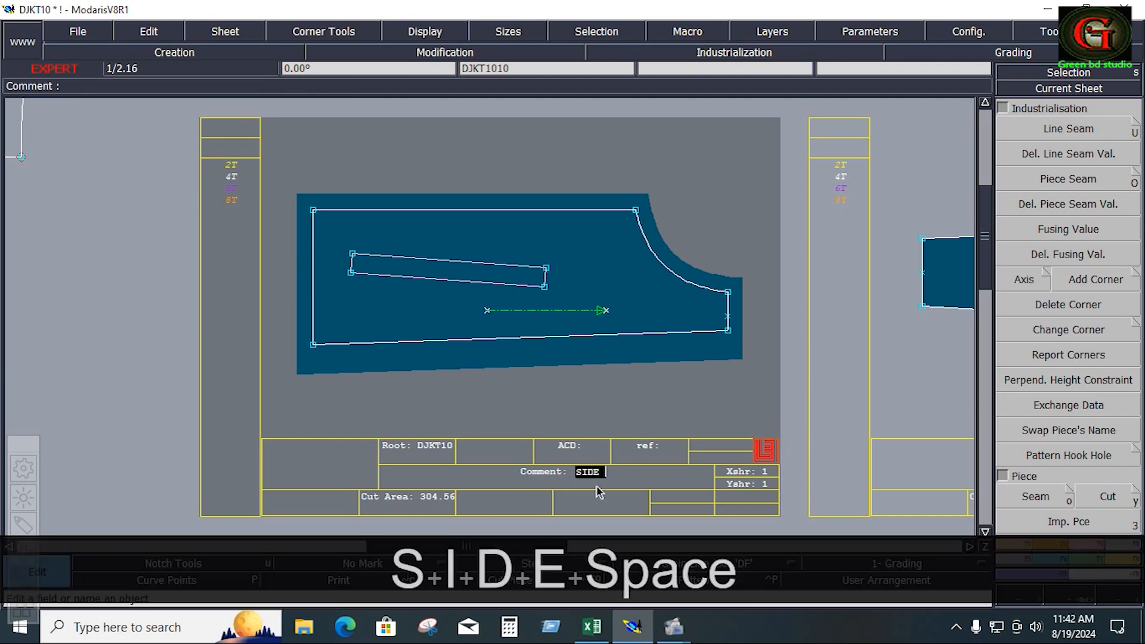
{"action": "type", "text": "FR"}
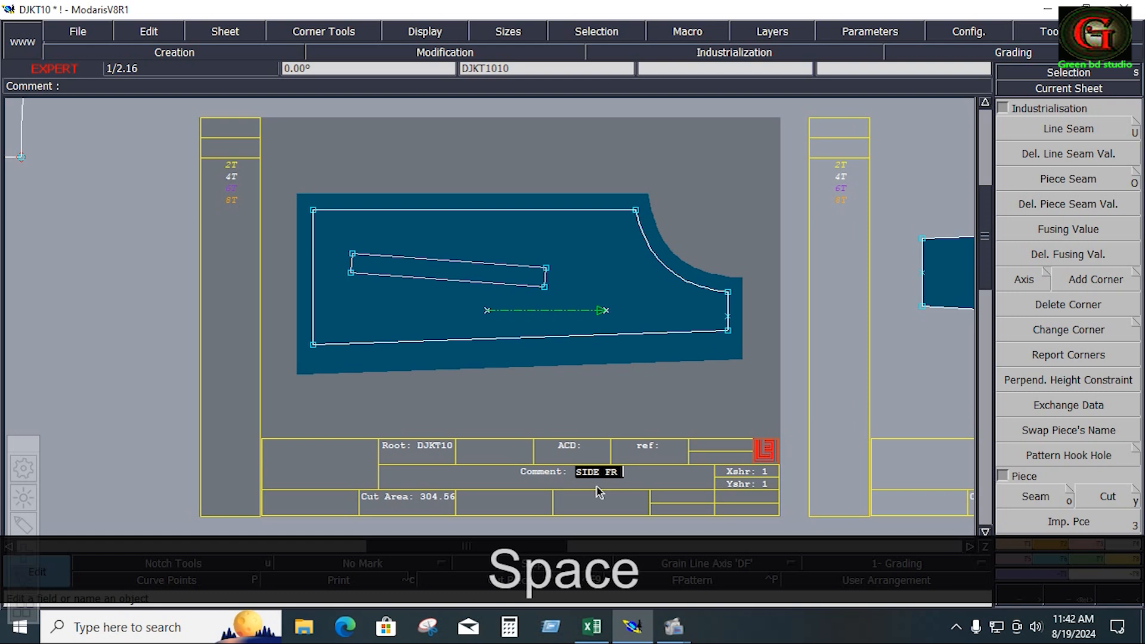
{"action": "type", "text": " 1X2"}
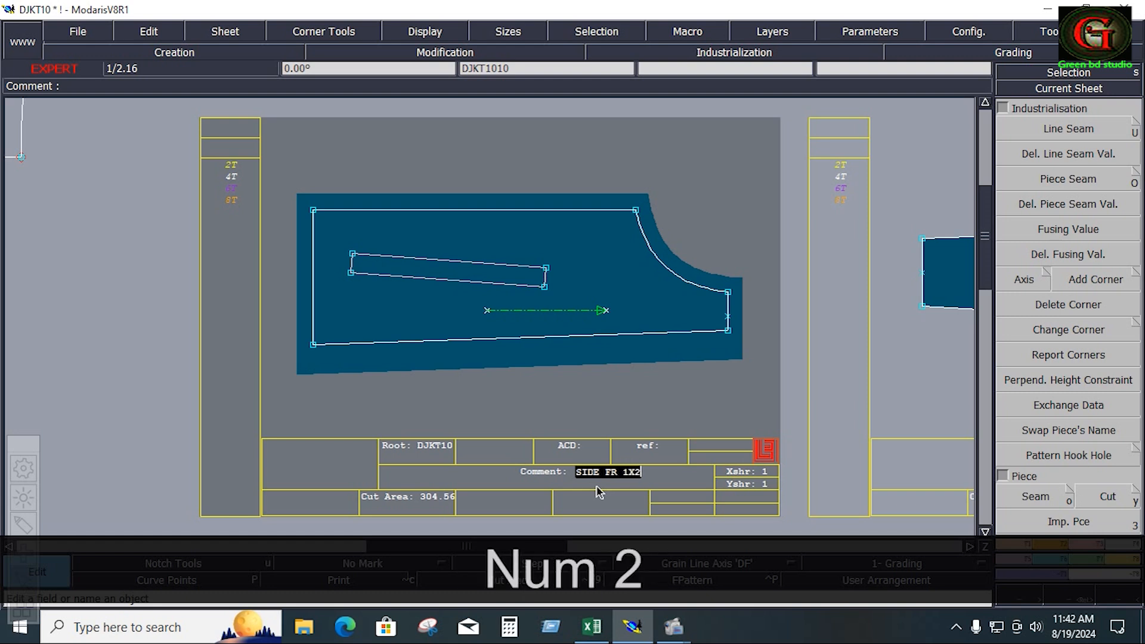
Step: Set the line seam allowance on all edges of the tapered piece DJKT109 to 0.4 inches at both beginning and end
{"action": "key", "text": "Home"}
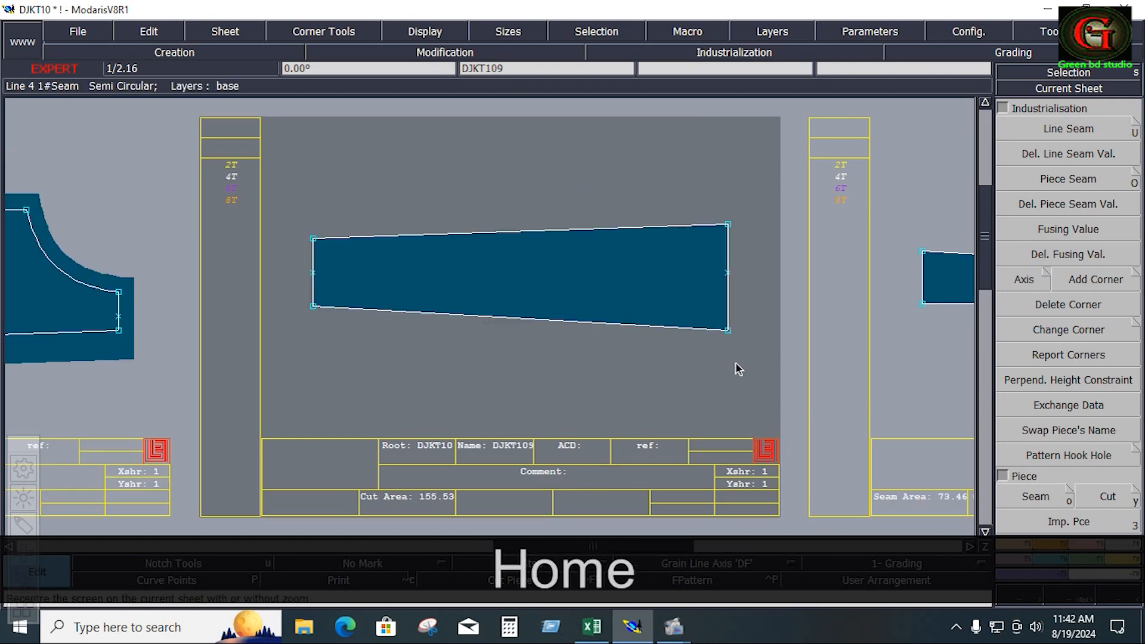
{"action": "left_click", "coordinate": [752, 375]}
{"action": "left_click", "coordinate": [1069, 129]}
{"action": "left_click", "coordinate": [523, 227]}
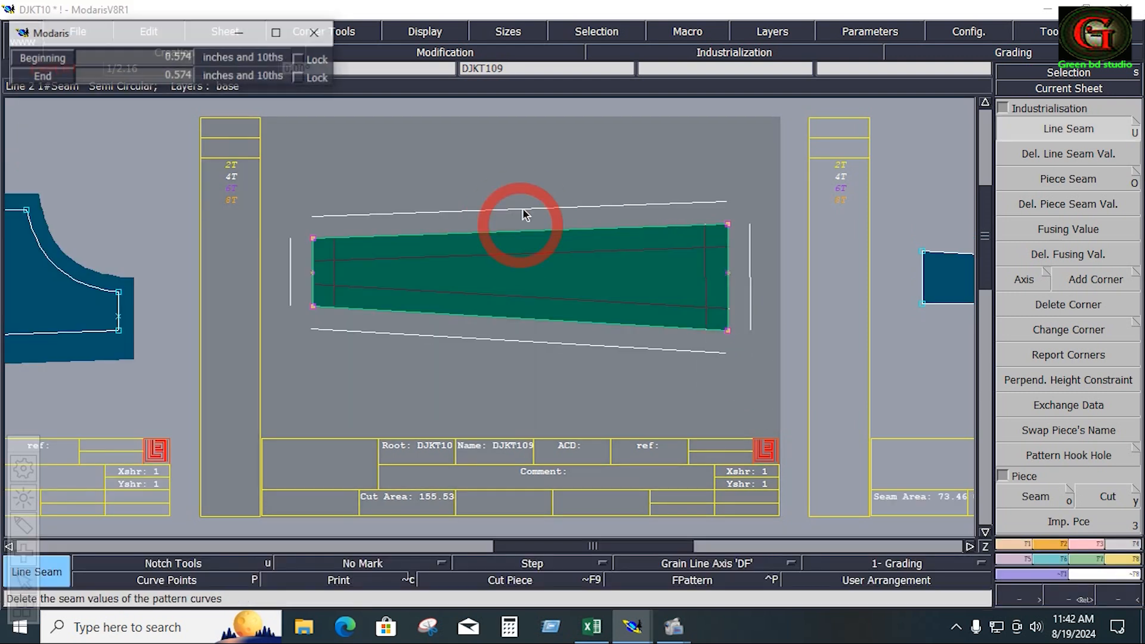
{"action": "key", "text": "Down"}
{"action": "type", "text": "."}
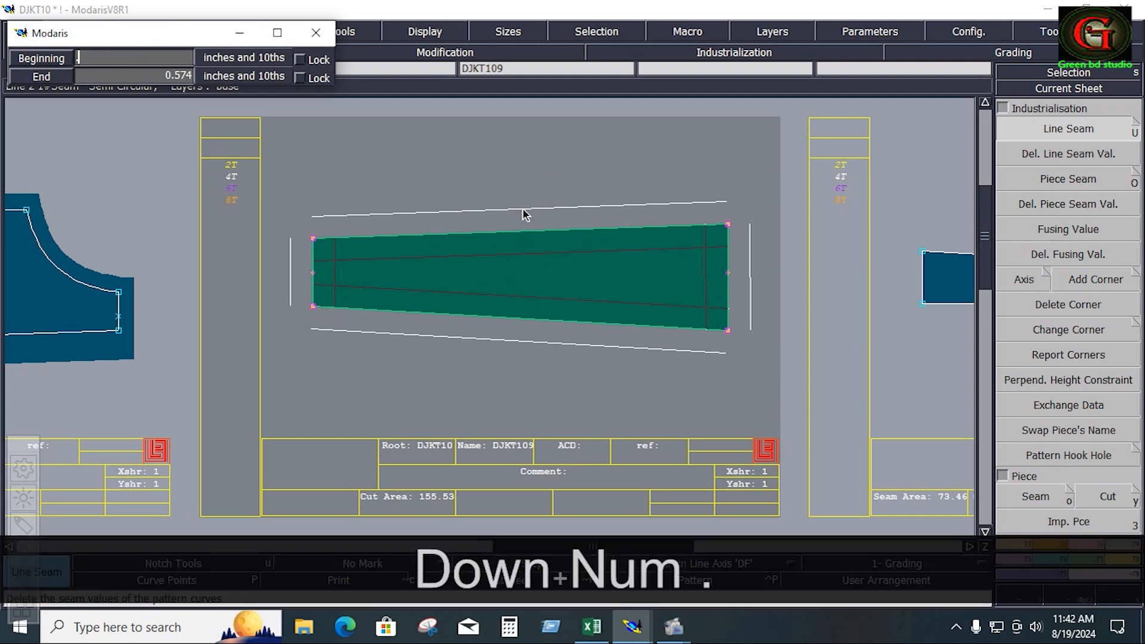
{"action": "type", "text": "4"}
{"action": "key", "text": "Down"}
{"action": "type", "text": ".4"}
{"action": "key", "text": "Down"}
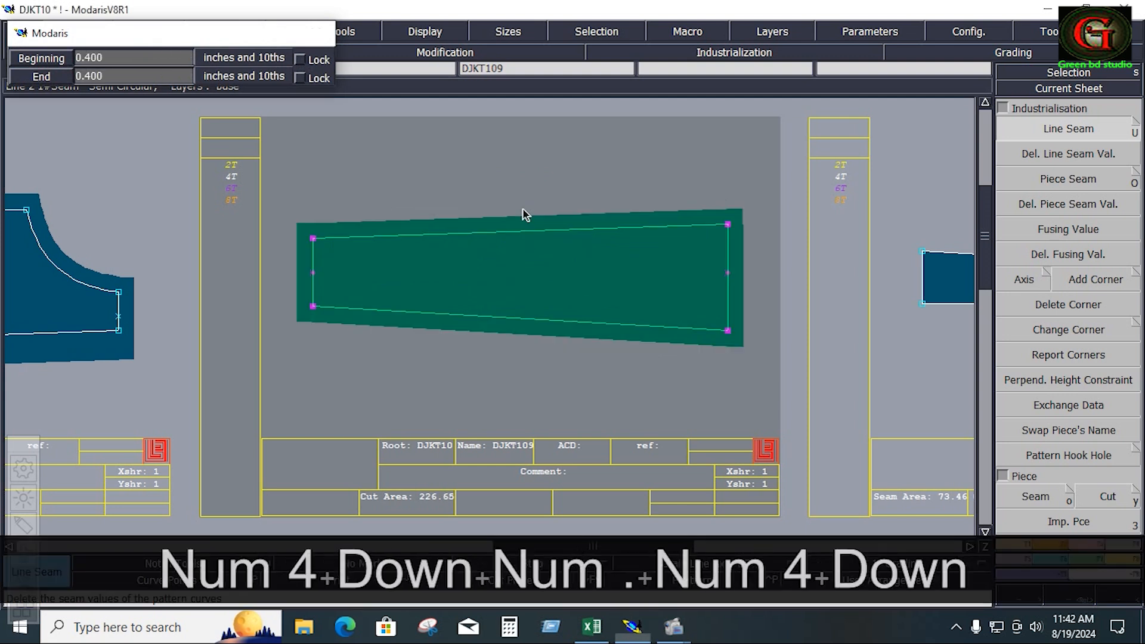
{"action": "left_click", "coordinate": [532, 378]}
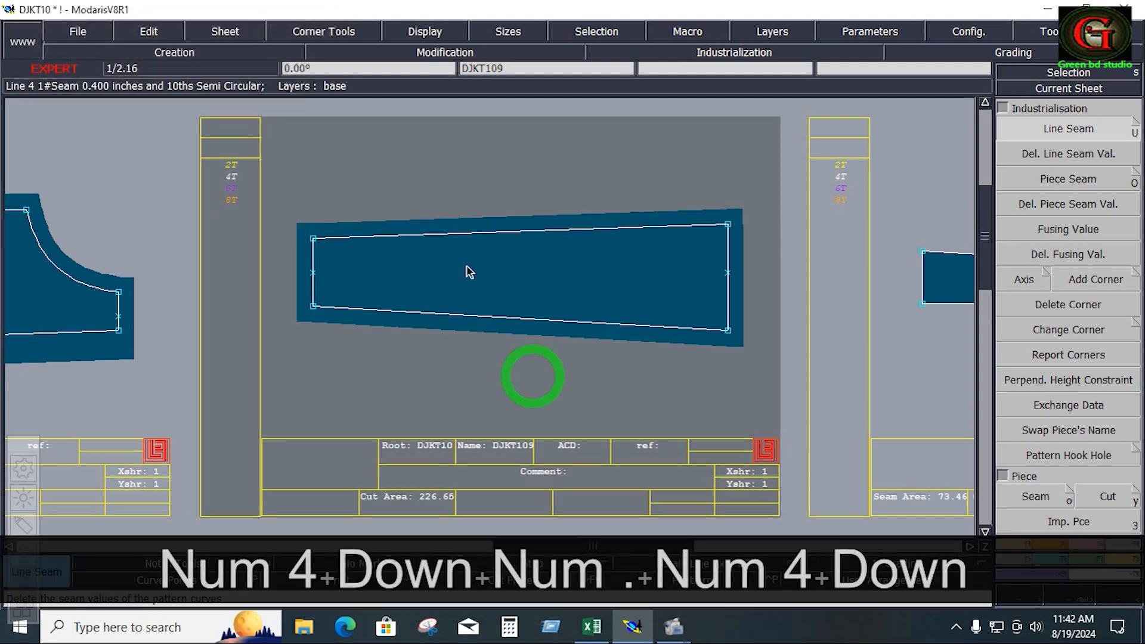
Step: Add a horizontal 'DF' grain line in the middle of the tapered piece DJKT109
{"action": "left_click", "coordinate": [738, 561]}
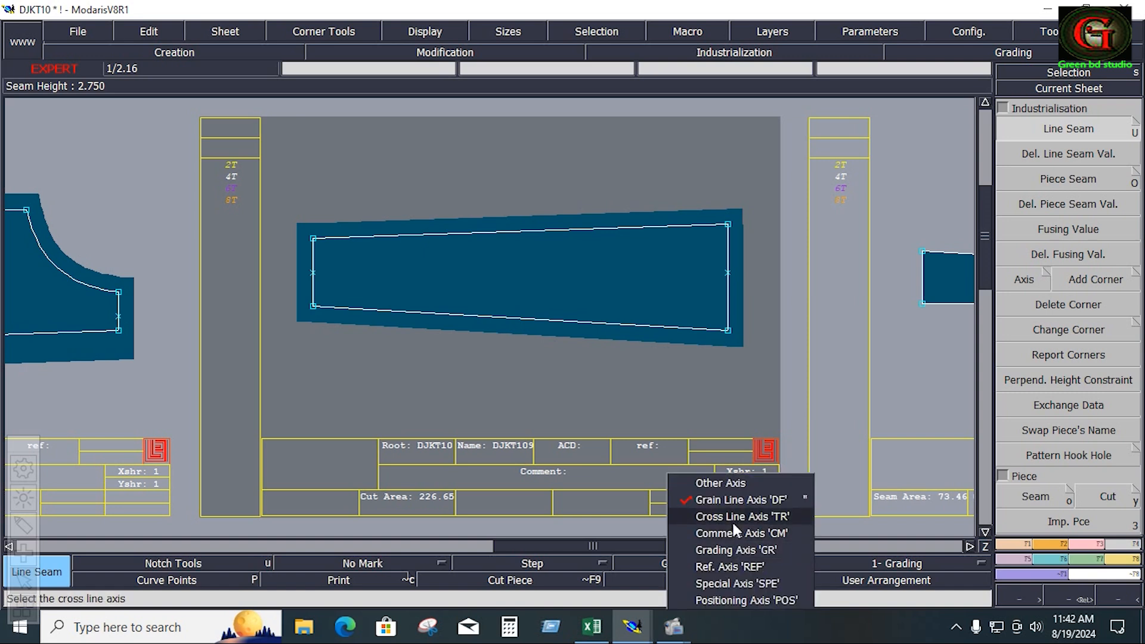
{"action": "left_click", "coordinate": [740, 499]}
{"action": "left_click", "coordinate": [509, 271], "text": "ctrl"}
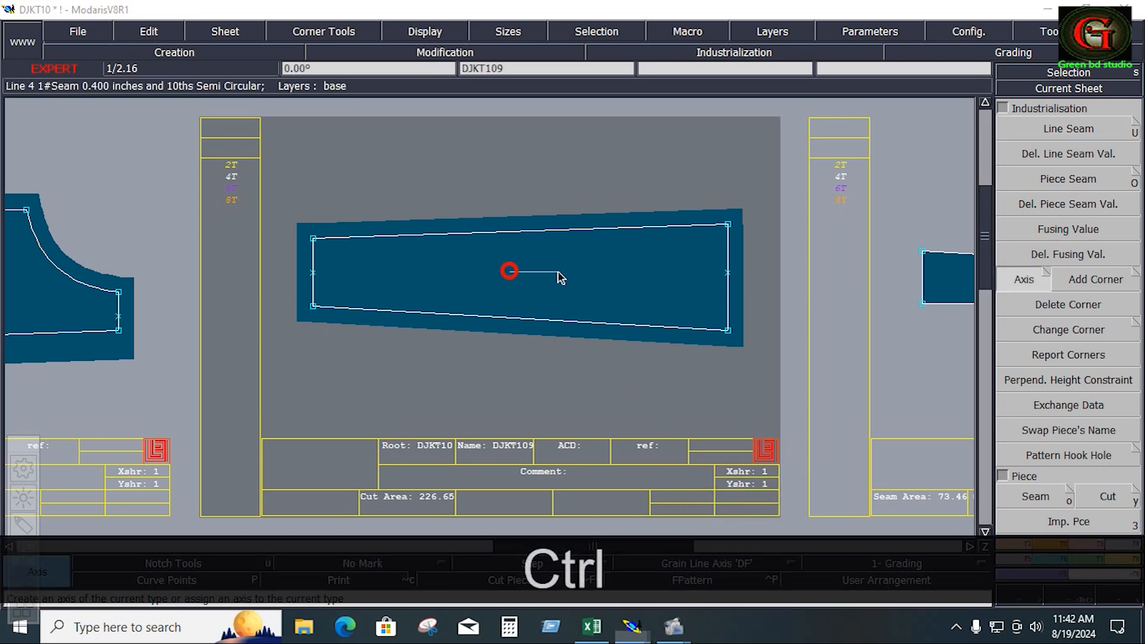
{"action": "left_click", "coordinate": [593, 278], "text": "ctrl"}
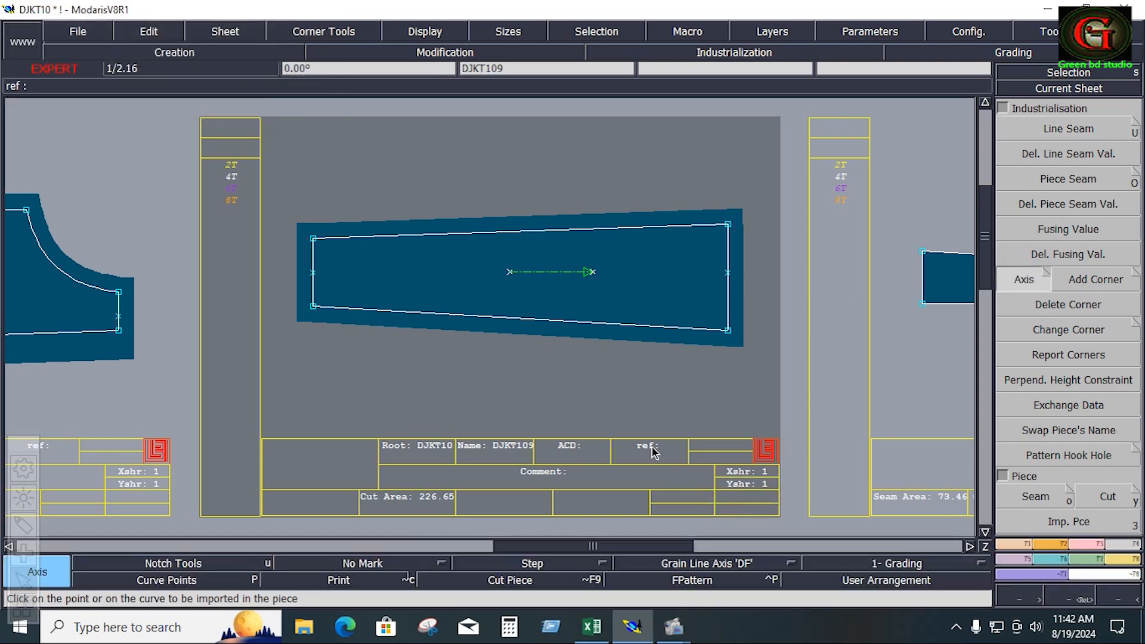
Step: Arrange all sheets on the desk and apply a 0.4 inch line seam allowance to all edges of the narrow tapered piece DJKT108
{"action": "key", "text": "j"}
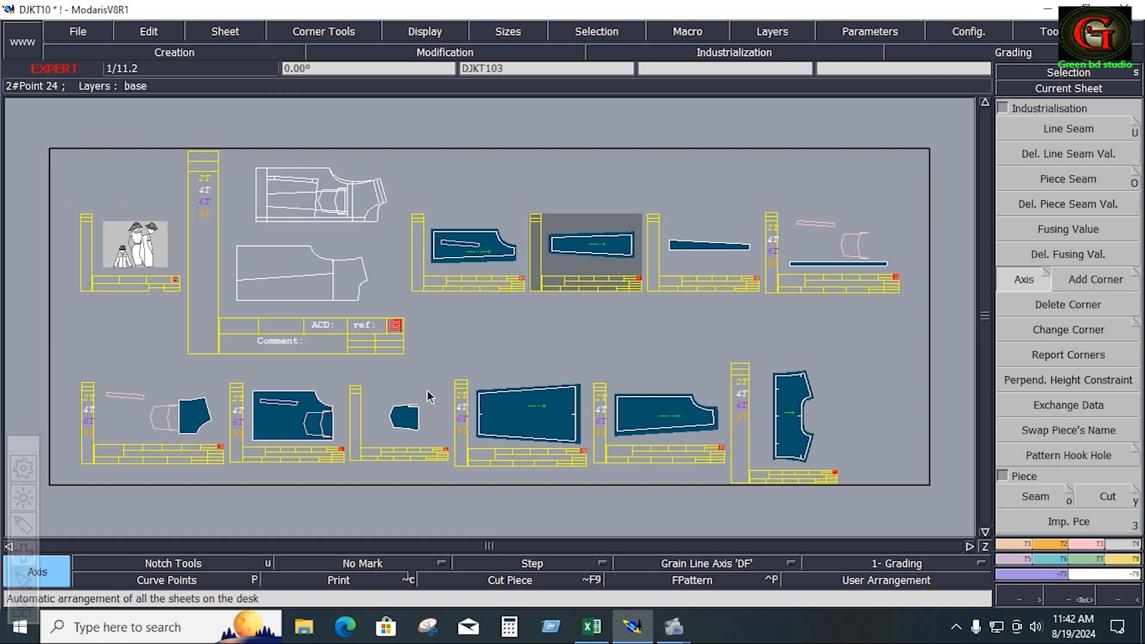
{"action": "left_click", "coordinate": [721, 267]}
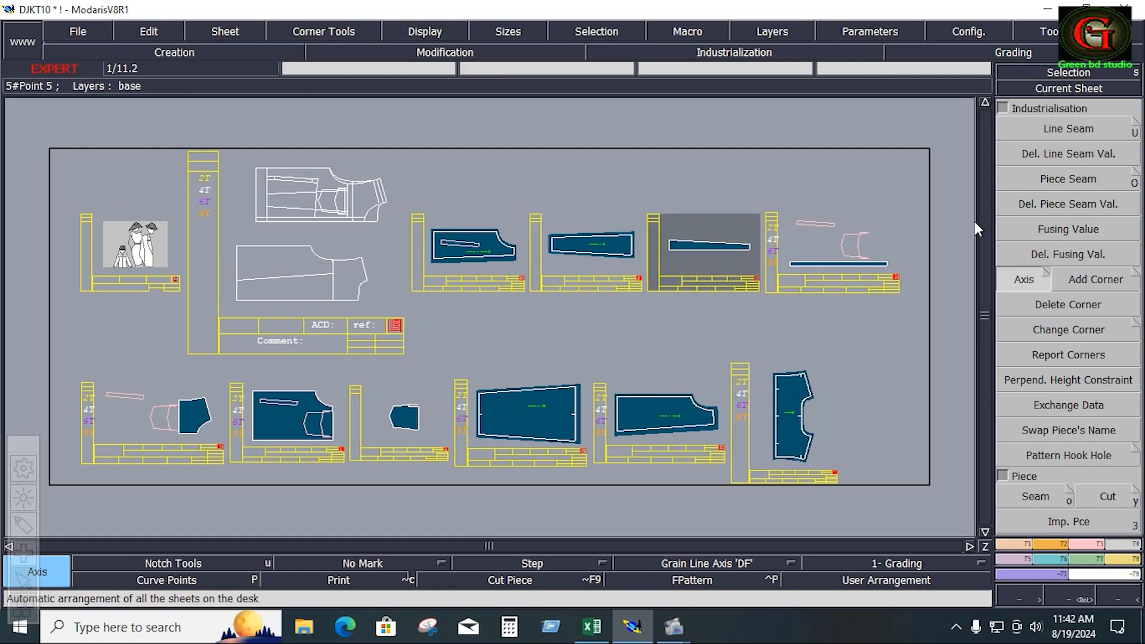
{"action": "left_click", "coordinate": [1085, 126]}
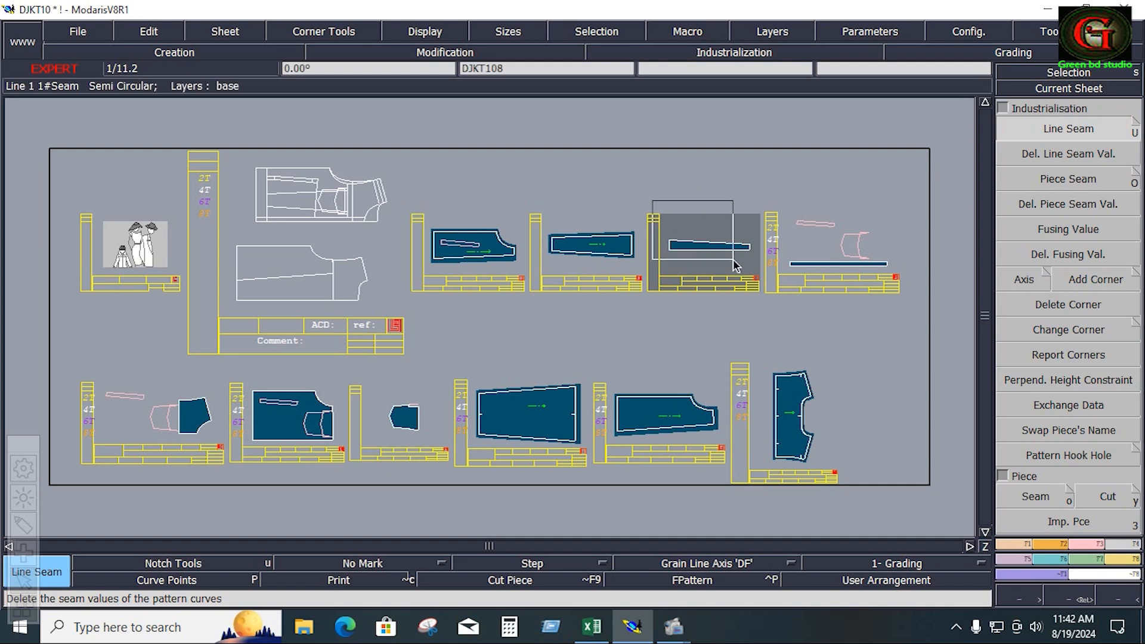
{"action": "left_click", "coordinate": [717, 245]}
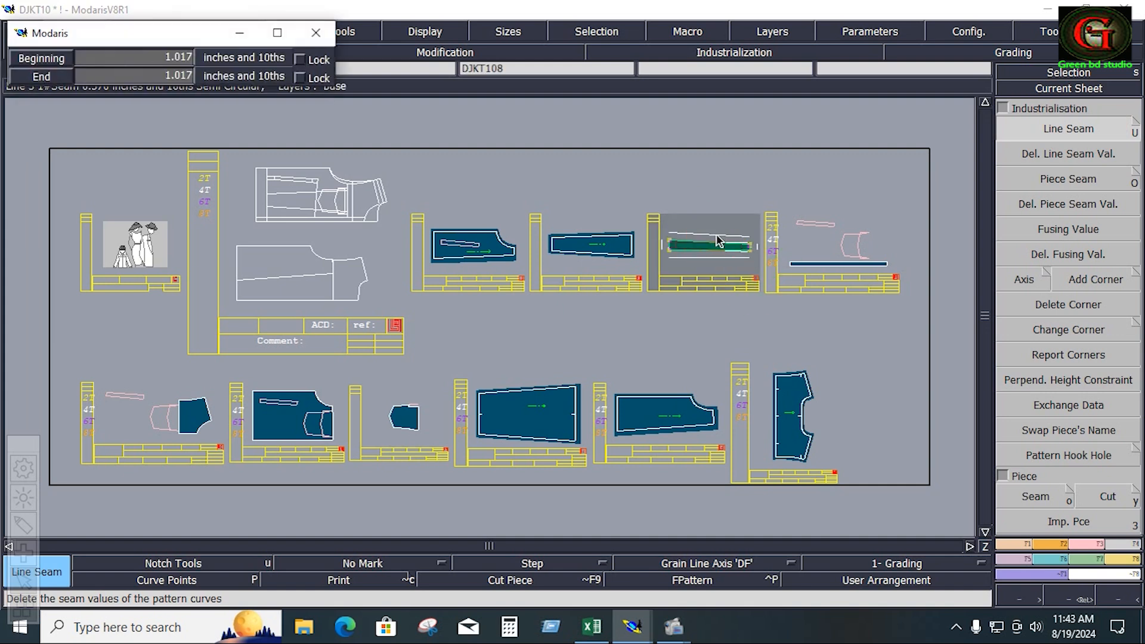
{"action": "key", "text": "Down"}
{"action": "key", "text": "Down"}
{"action": "key", "text": "Down"}
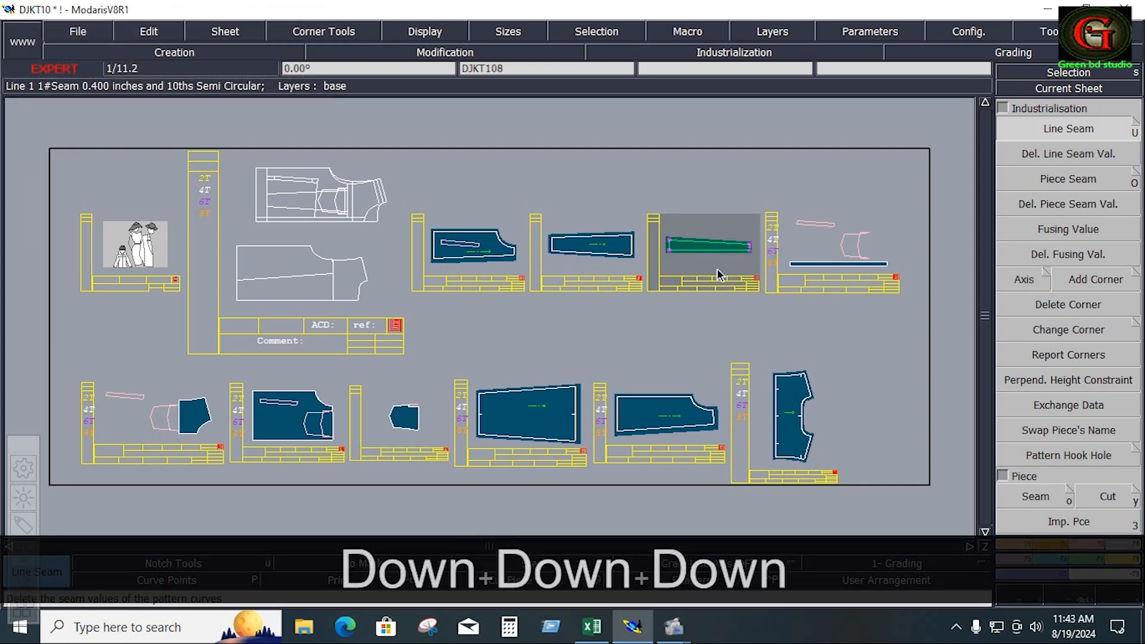
Step: Set the seam allowance on the upper slanted edge of DJKT108 to 0.75 inches at both beginning and end
{"action": "left_click", "coordinate": [726, 250]}
{"action": "left_click", "coordinate": [708, 241]}
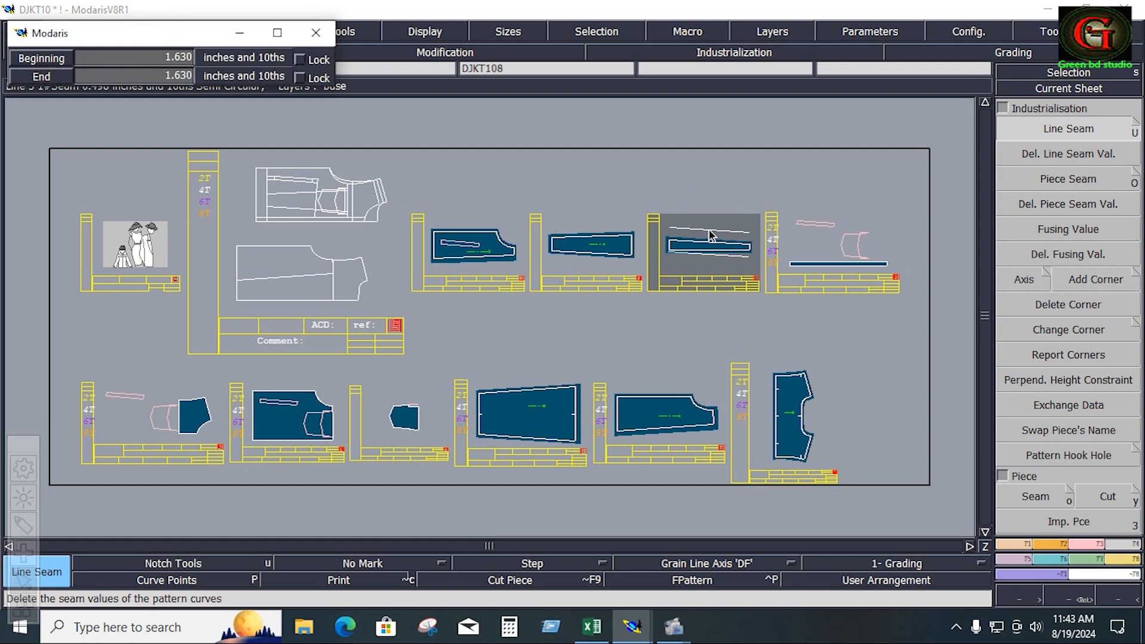
{"action": "key", "text": "Down"}
{"action": "type", "text": ".75"}
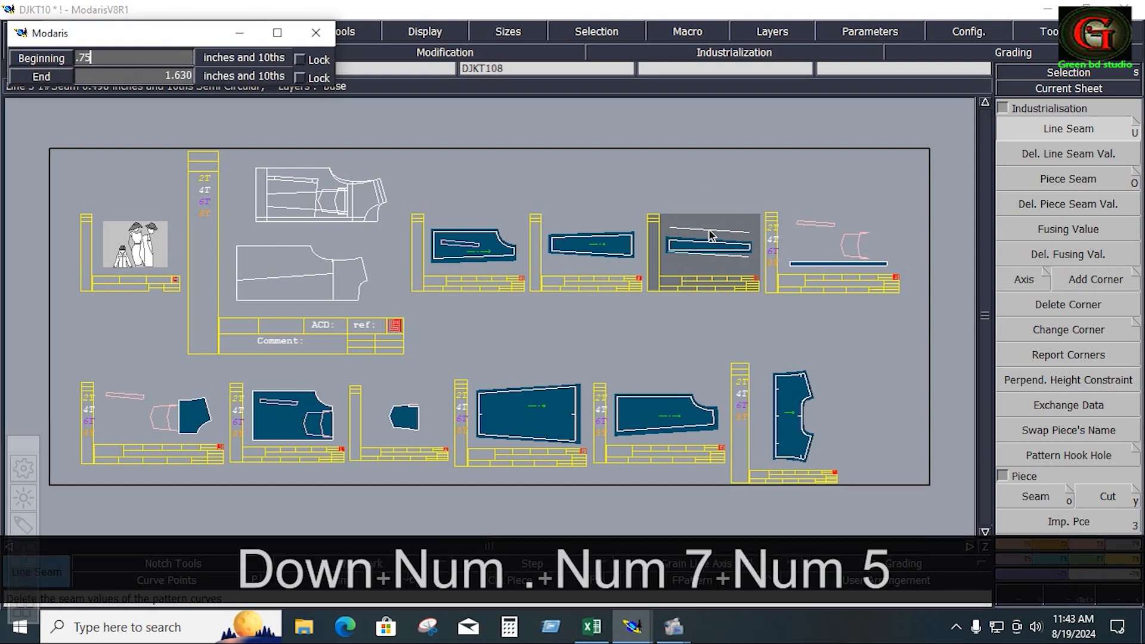
{"action": "key", "text": "Down"}
{"action": "type", "text": ".75"}
{"action": "key", "text": "Return"}
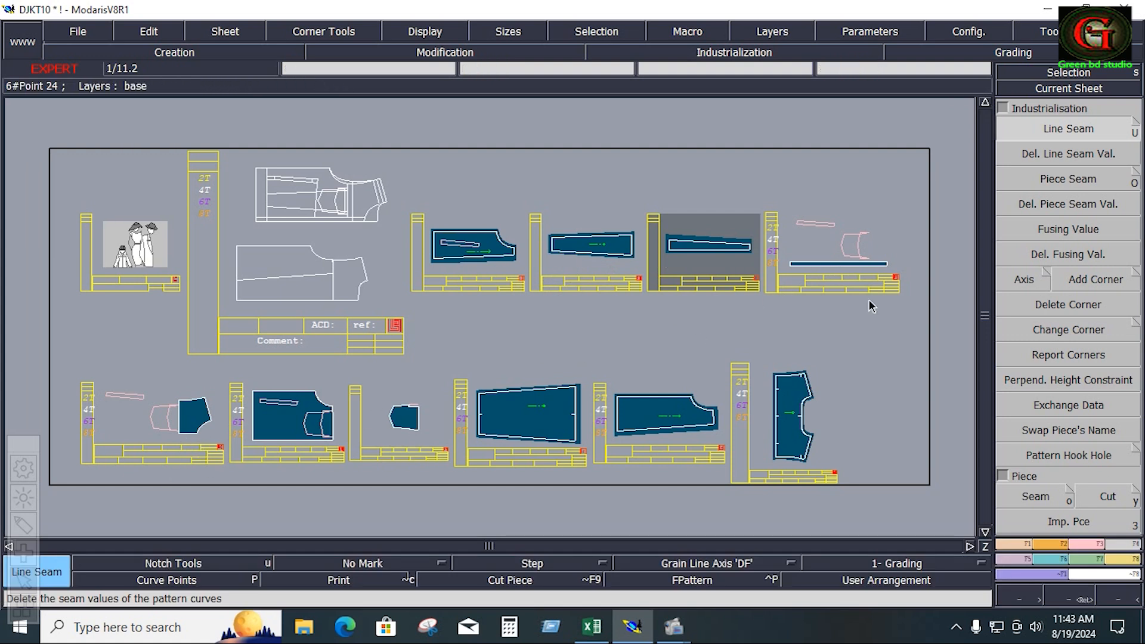
Step: Delete the leftover pocket and panel lines above the narrow strip DJKT107 and the extra point on its upper edge
{"action": "left_click", "coordinate": [847, 283]}
{"action": "key", "text": "Home"}
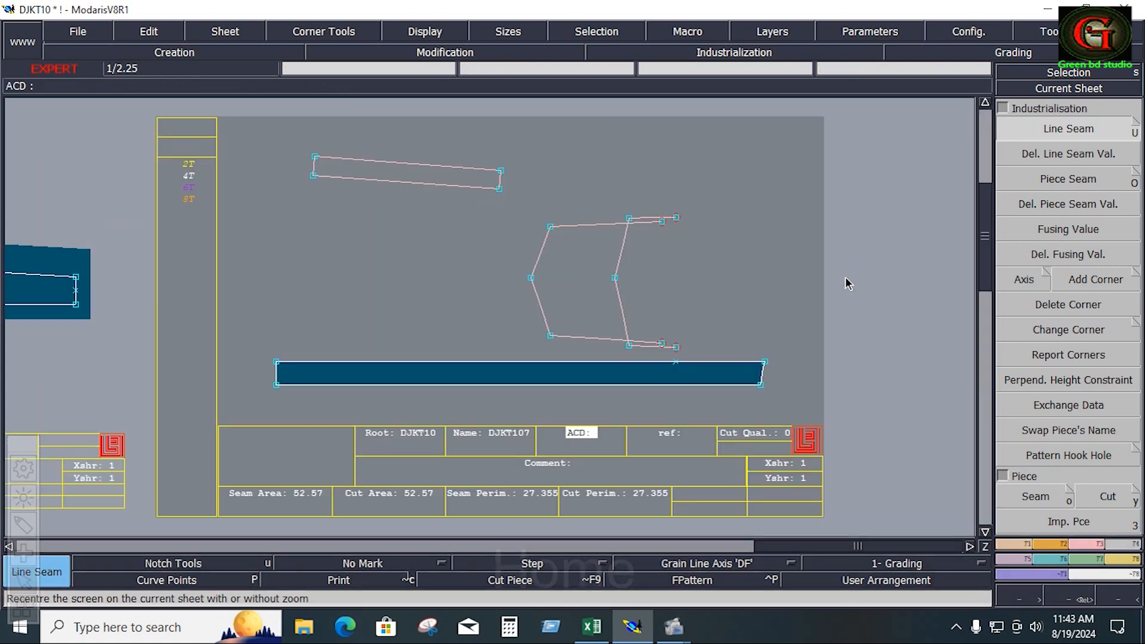
{"action": "left_click_drag", "start_coordinate": [272, 116], "coordinate": [729, 368]}
{"action": "key", "text": "Delete"}
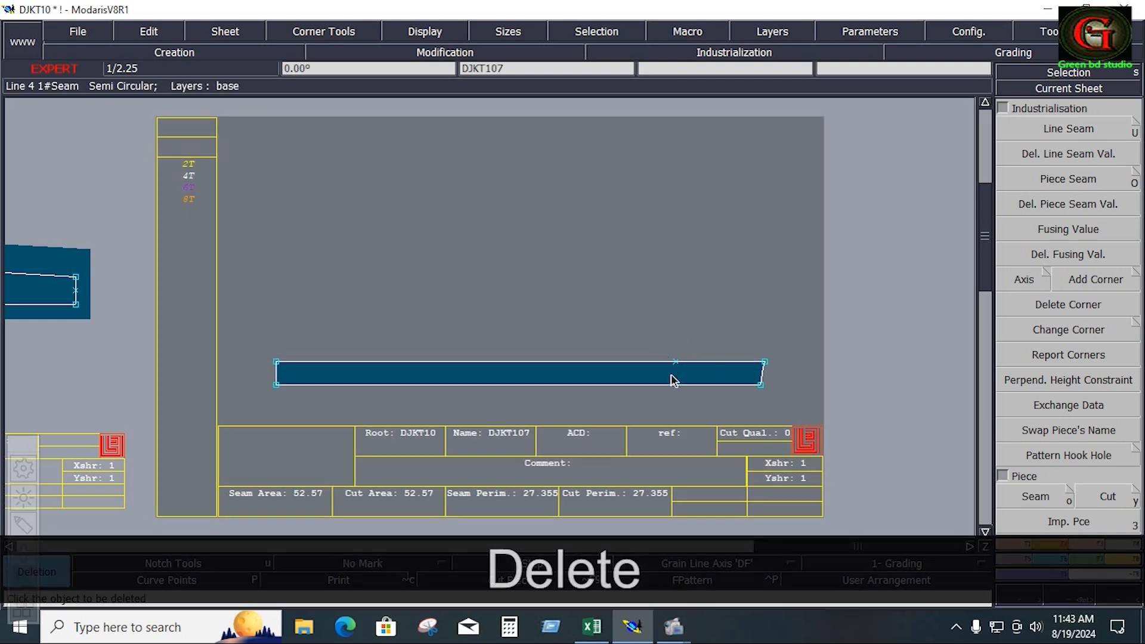
{"action": "key", "text": "Delete"}
{"action": "left_click", "coordinate": [675, 362]}
Step: Mirror the narrow strip across its lower long edge with Sym 2Pts to double its width
{"action": "left_click", "coordinate": [1020, 559]}
{"action": "left_click", "coordinate": [1074, 211]}
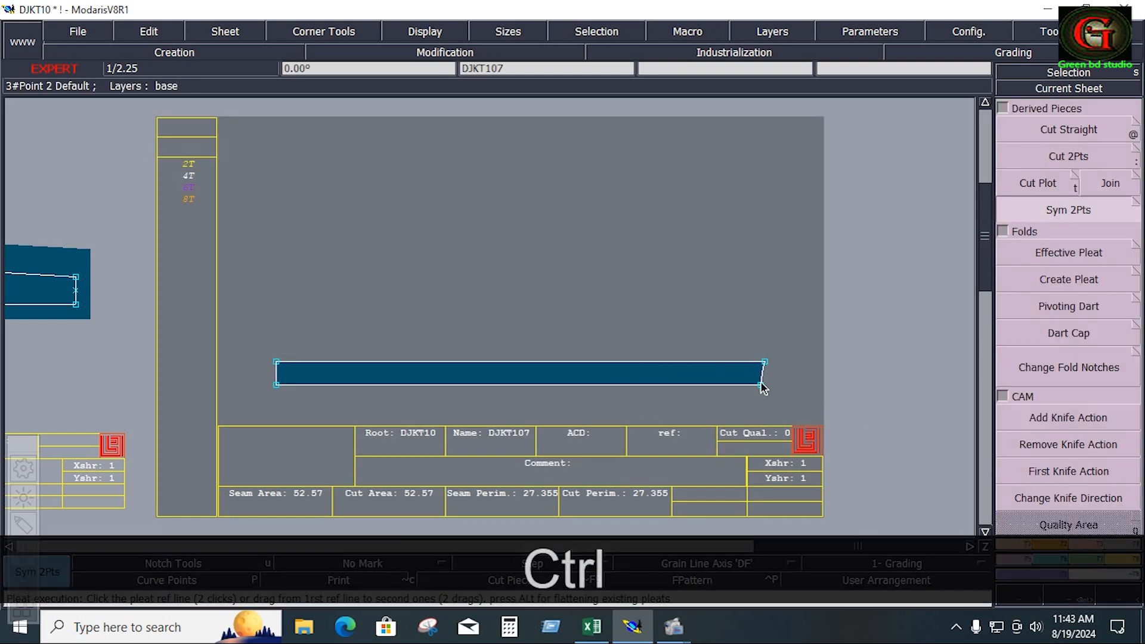
{"action": "left_click", "coordinate": [762, 385]}
{"action": "left_click", "coordinate": [277, 385]}
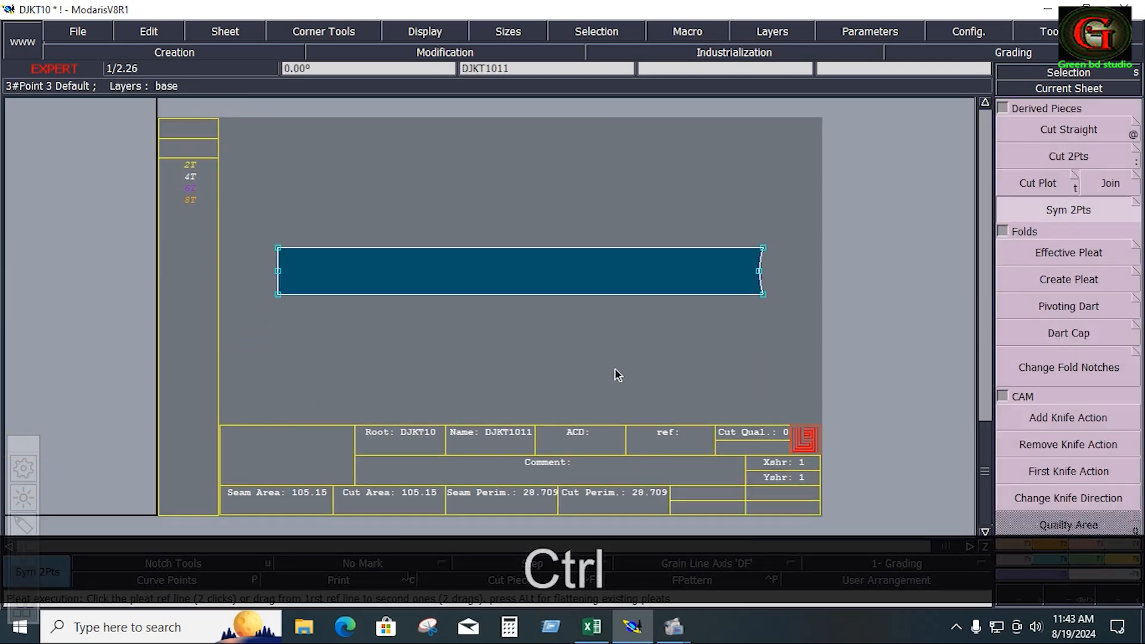
Step: Merge the curves at the middle of both short ends of the mirrored strip
{"action": "key", "text": "shift+equal"}
{"action": "left_click", "coordinate": [761, 271]}
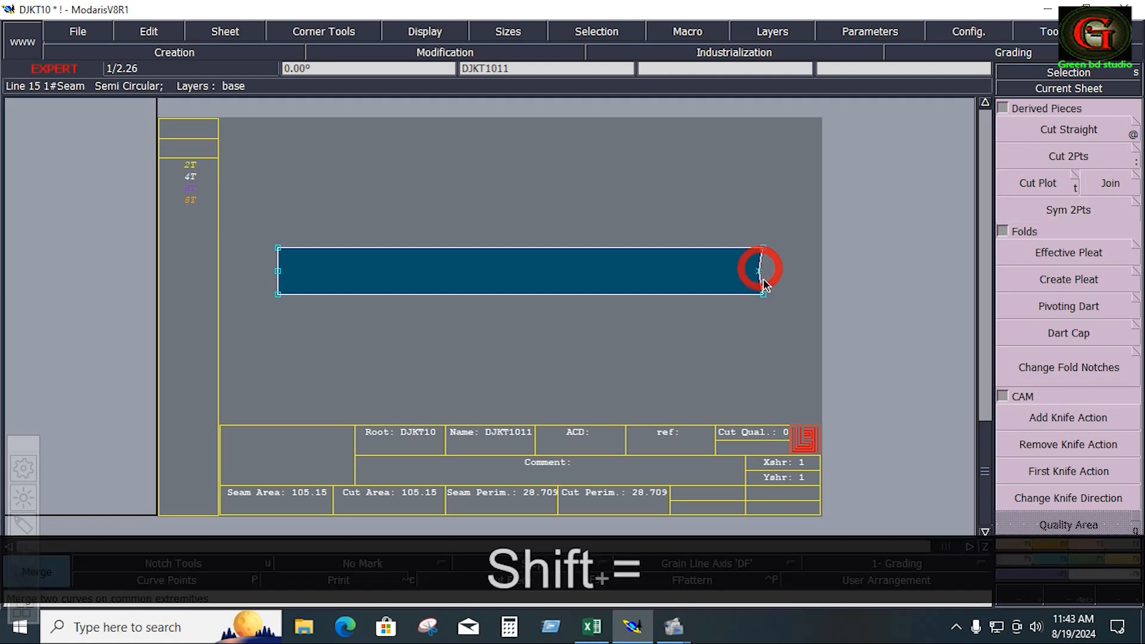
{"action": "left_click", "coordinate": [278, 272]}
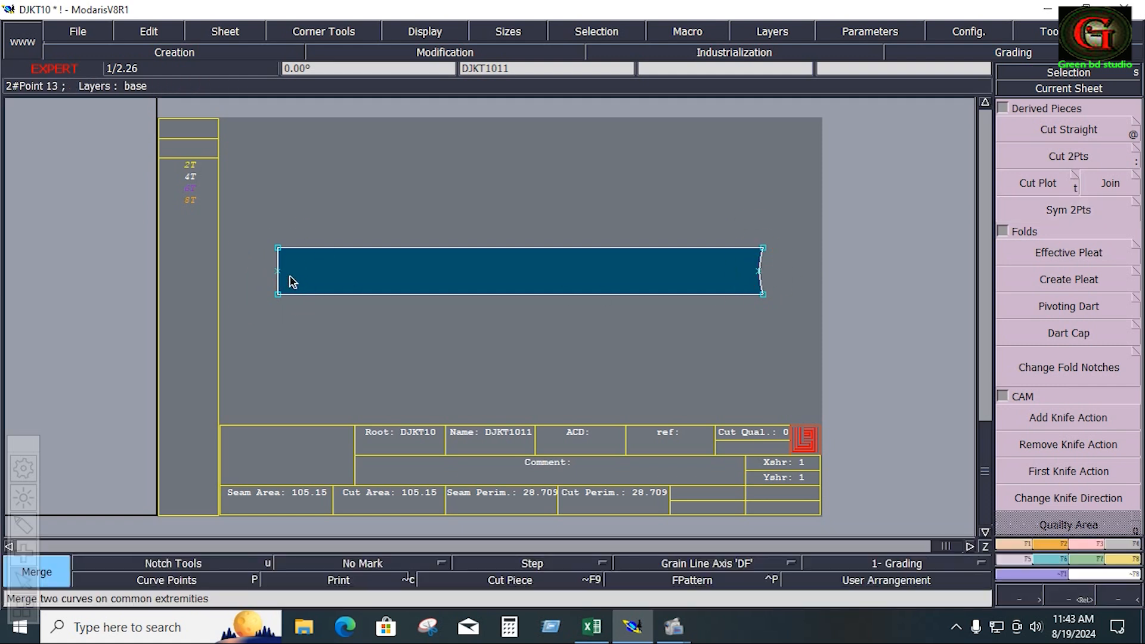
Step: Delete the midpoint and remaining curve points on the notched short end so that the strip's edge is straight
{"action": "key", "text": "Delete"}
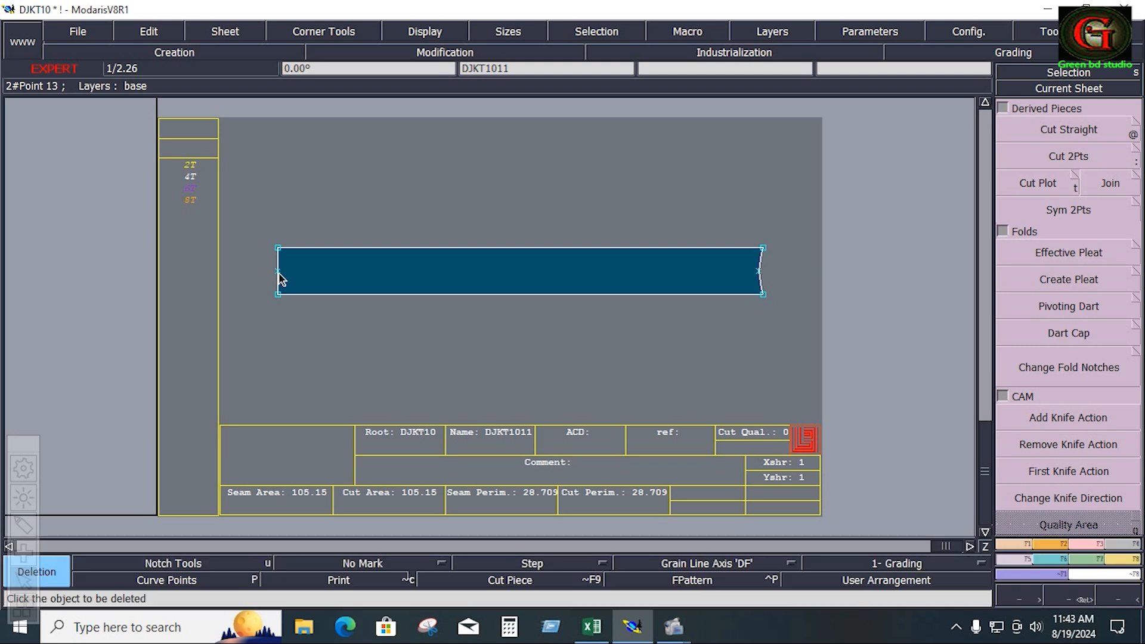
{"action": "key", "text": "Delete"}
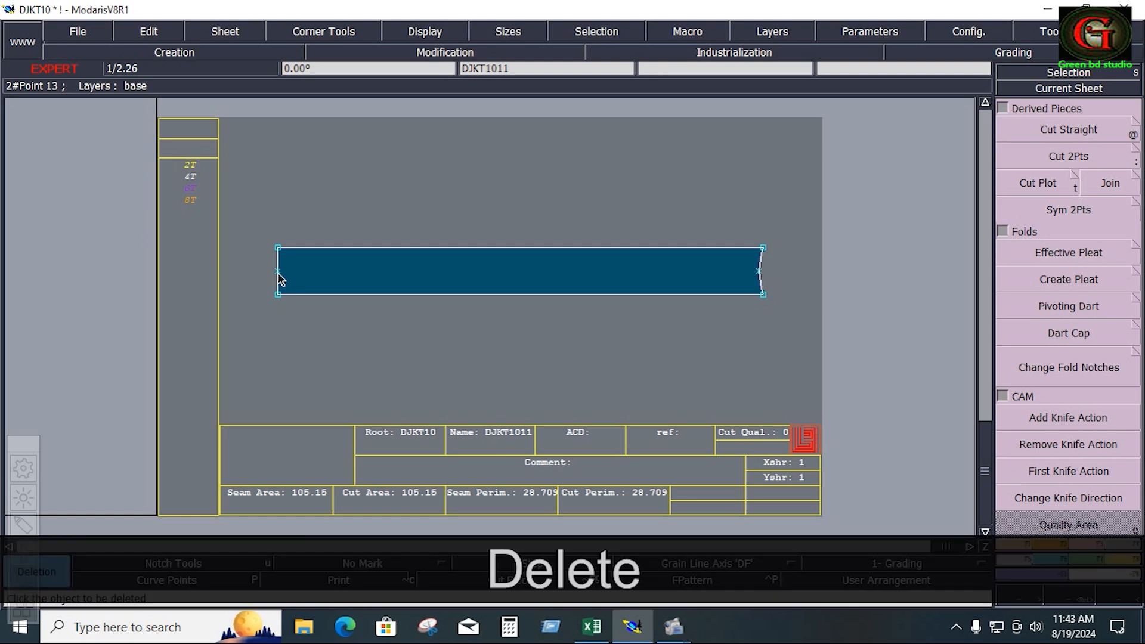
{"action": "left_click", "coordinate": [760, 272]}
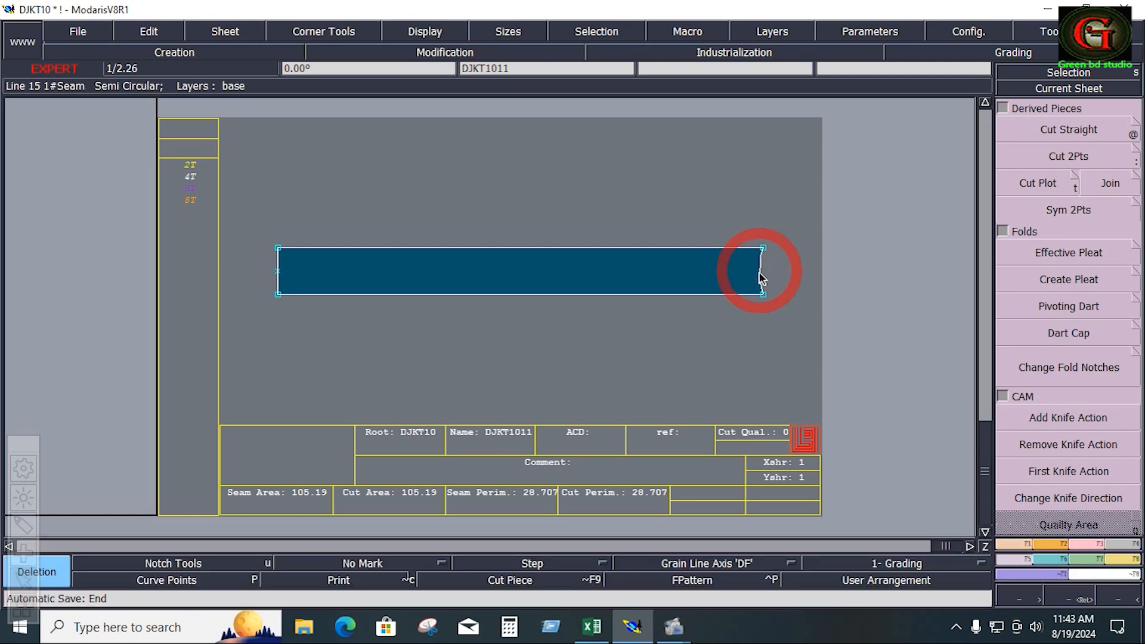
{"action": "left_click", "coordinate": [204, 578]}
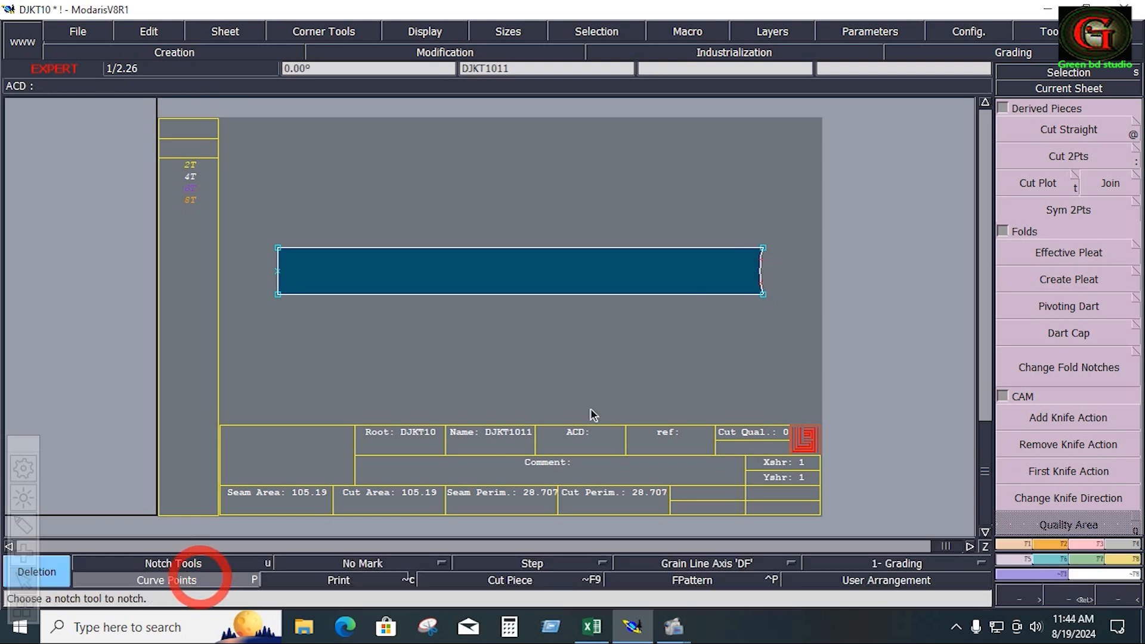
{"action": "left_click", "coordinate": [761, 272]}
Step: Mirror the straightened strip DJKT1011 across its lower long edge with Sym 2Pts
{"action": "left_click", "coordinate": [1014, 554]}
{"action": "left_click", "coordinate": [1060, 211]}
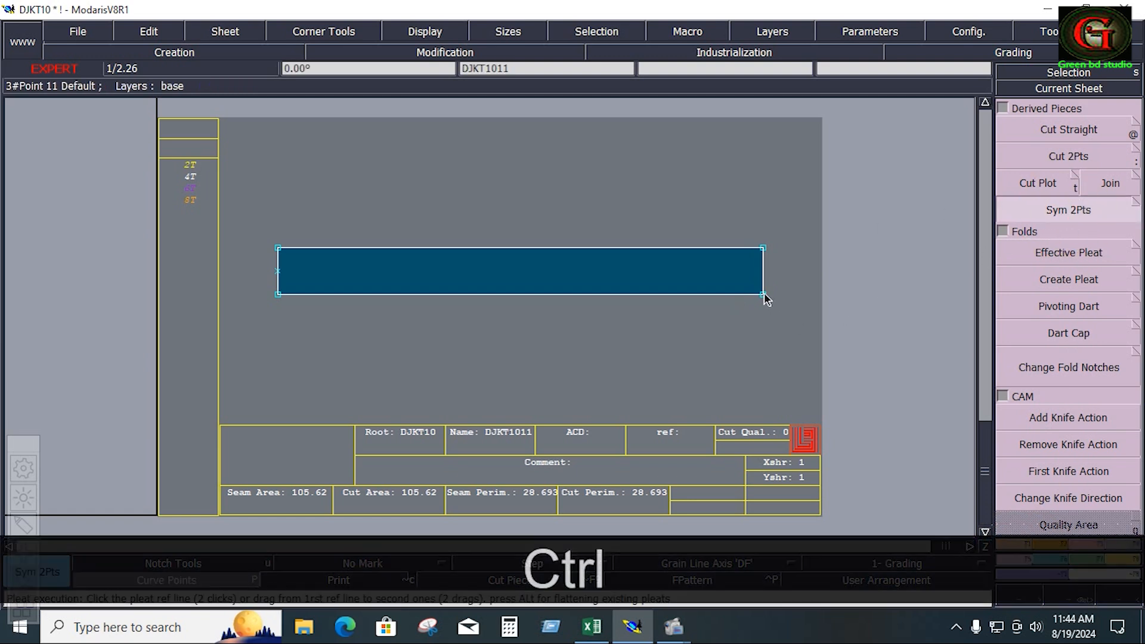
{"action": "left_click", "coordinate": [761, 291], "text": "ctrl"}
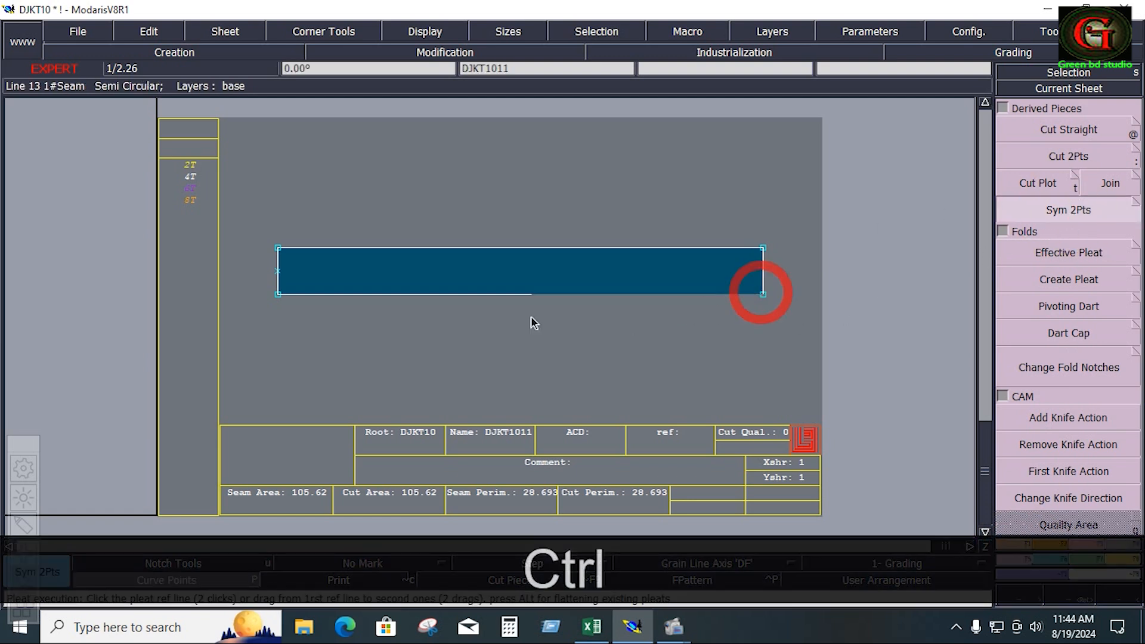
{"action": "left_click", "coordinate": [279, 294], "text": "ctrl"}
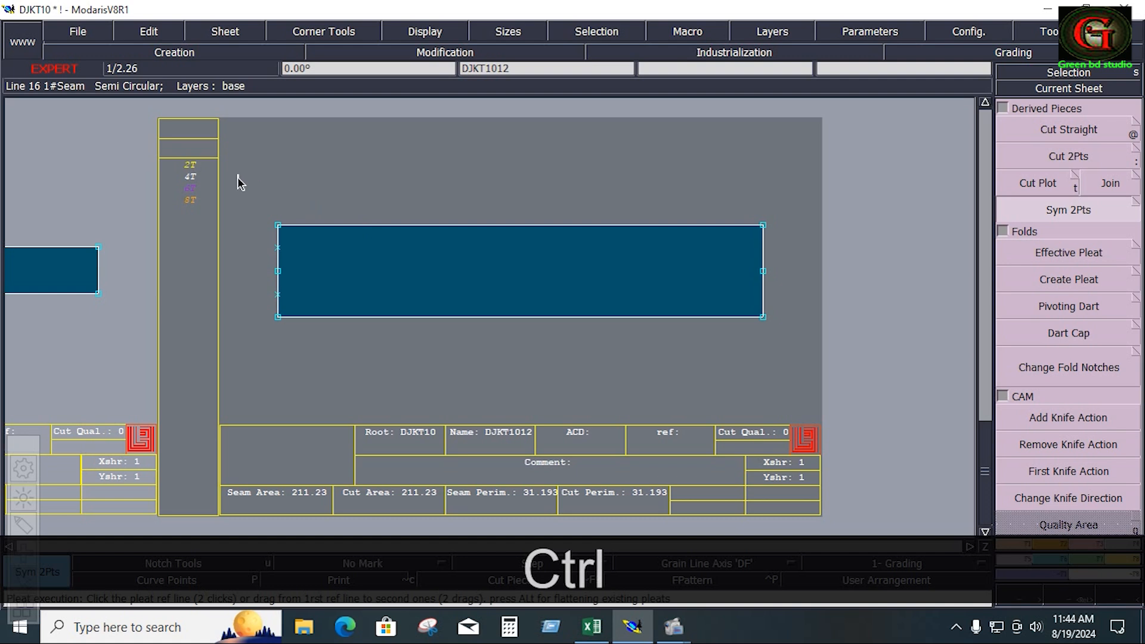
Step: Set the line seam allowance on all edges of the widened strip DJKT1012 to 0.4 inches at both beginning and end
{"action": "key", "text": "u"}
{"action": "left_click", "coordinate": [677, 224]}
{"action": "key", "text": "Down"}
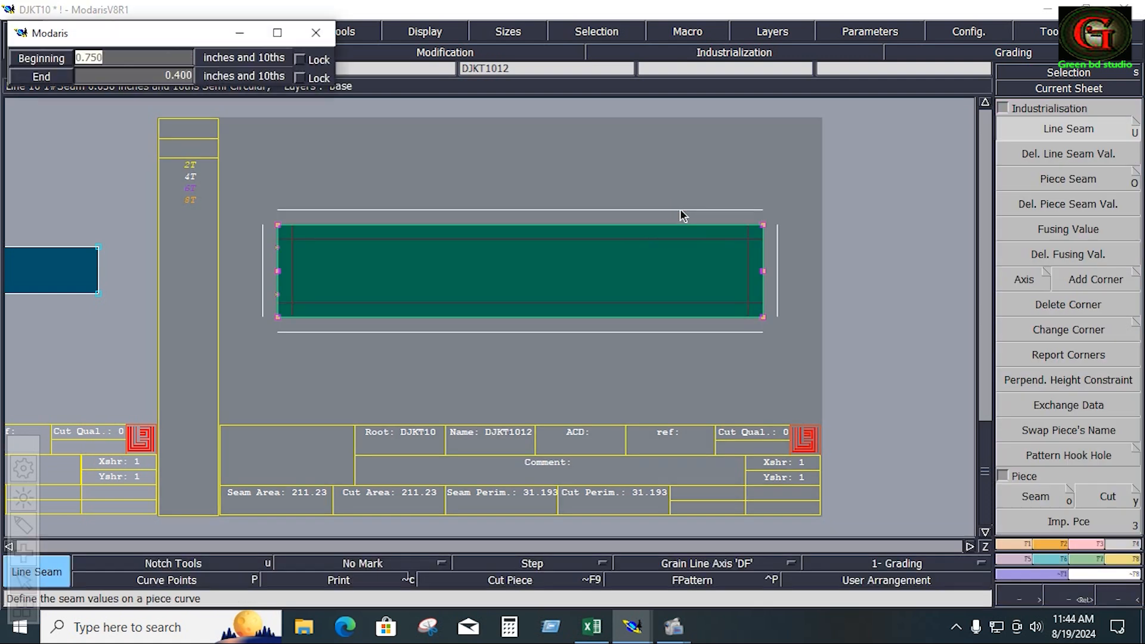
{"action": "type", "text": ".4"}
{"action": "key", "text": "Down"}
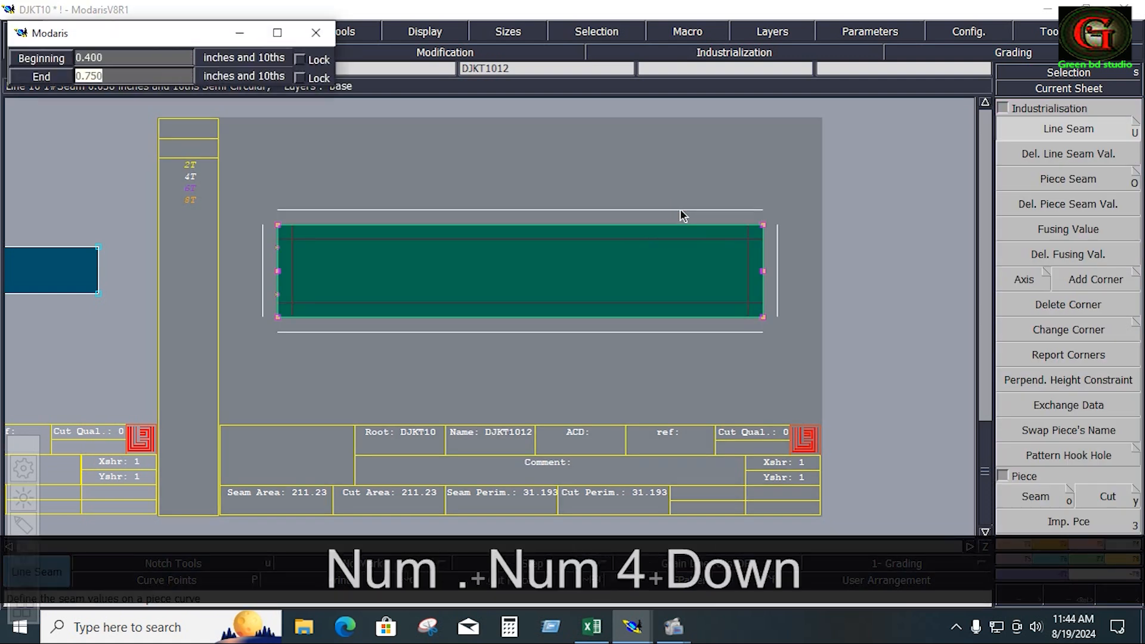
{"action": "type", "text": ".4"}
{"action": "key", "text": "Down"}
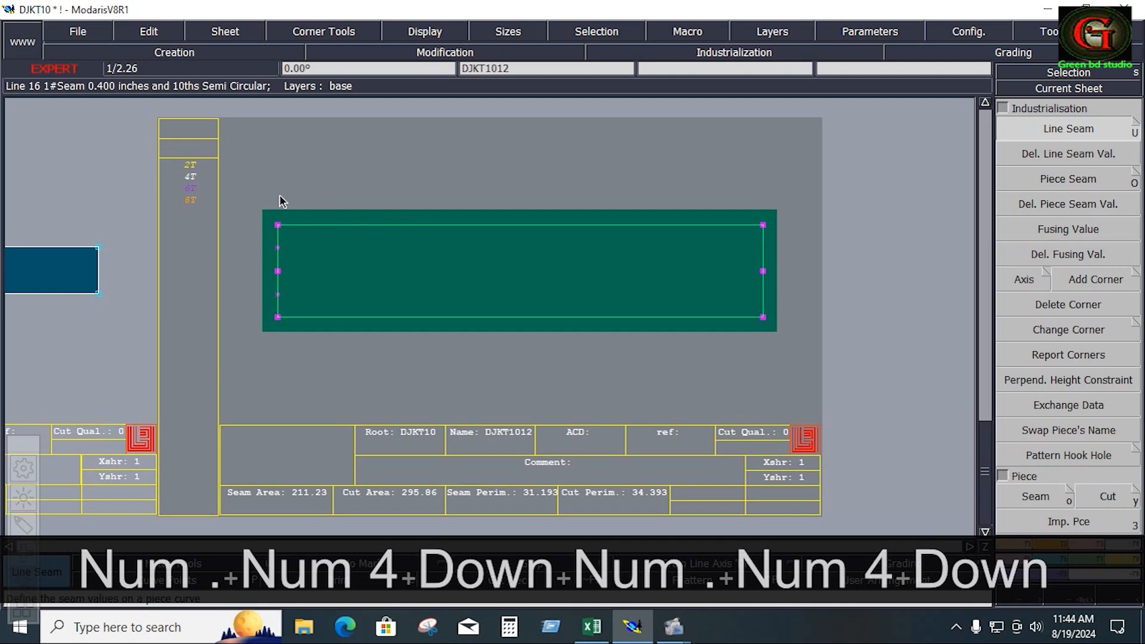
Step: Set the line seam allowance on the short end with the curve points of strip DJKT1012 to 2.5 inches at both beginning and end
{"action": "left_click_drag", "start_coordinate": [255, 193], "coordinate": [306, 330]}
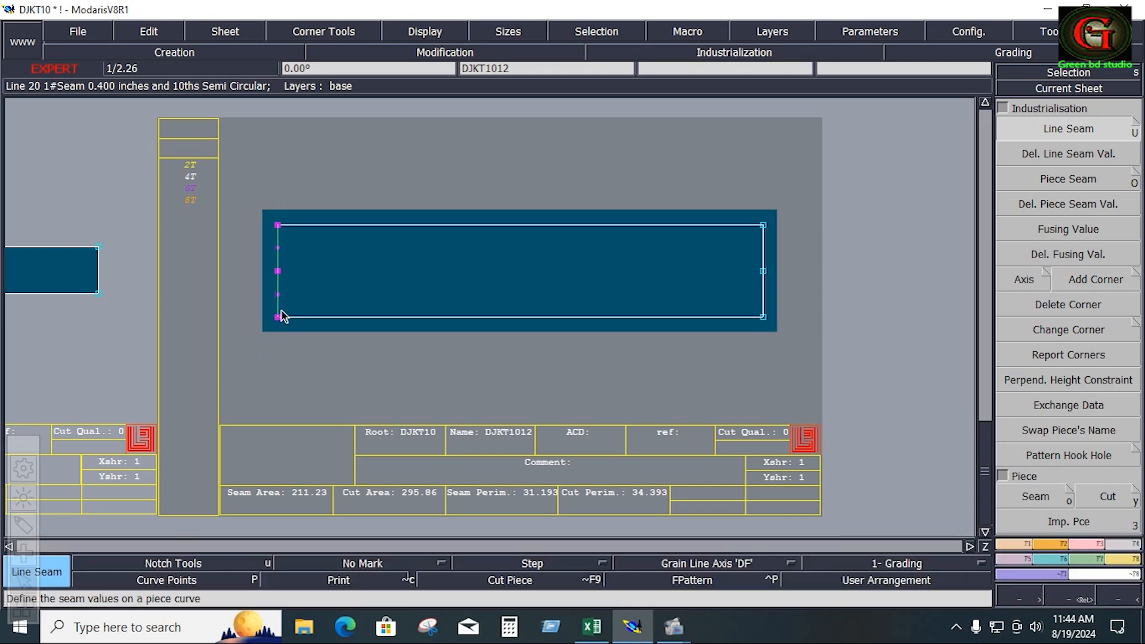
{"action": "left_click", "coordinate": [282, 316]}
{"action": "key", "text": "Down"}
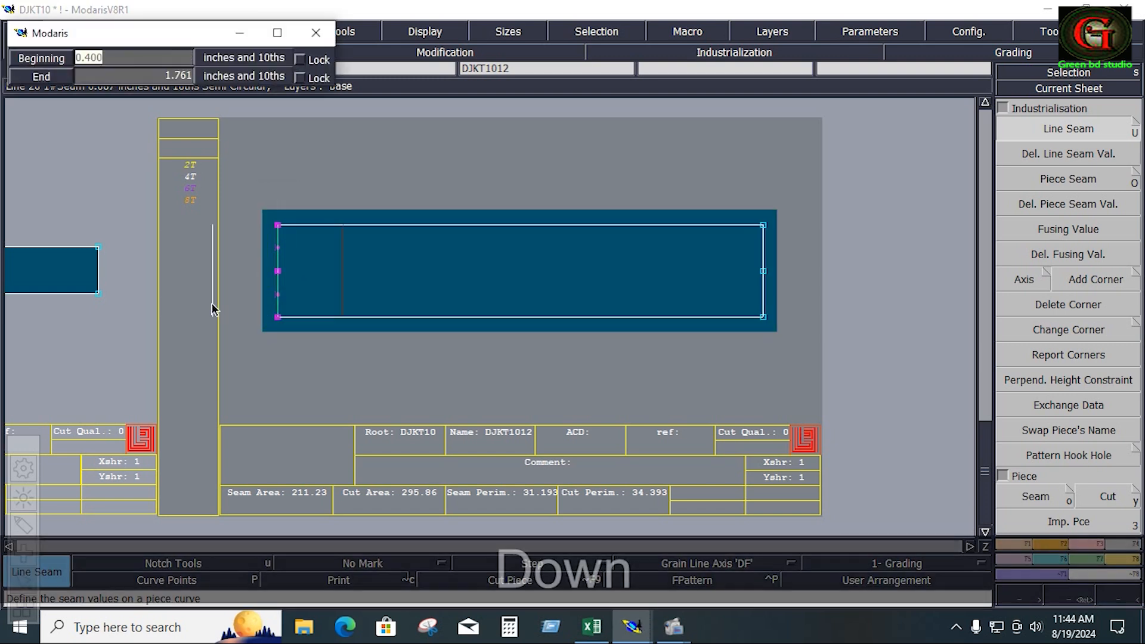
{"action": "type", "text": "2.5"}
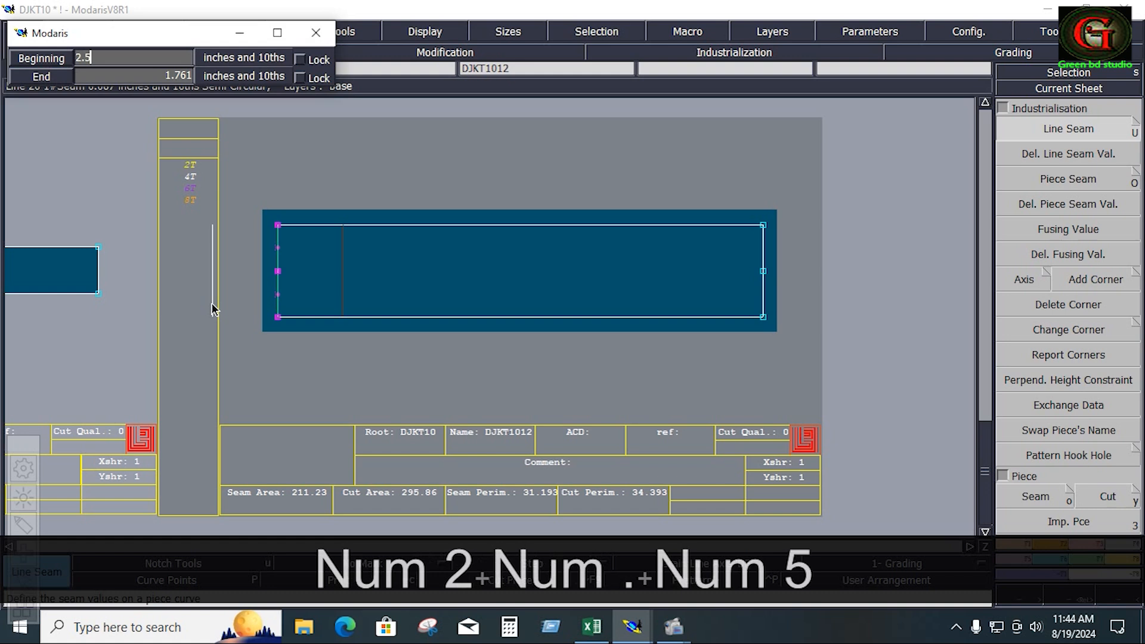
{"action": "key", "text": "Down"}
{"action": "type", "text": "2.5"}
{"action": "key", "text": "Down"}
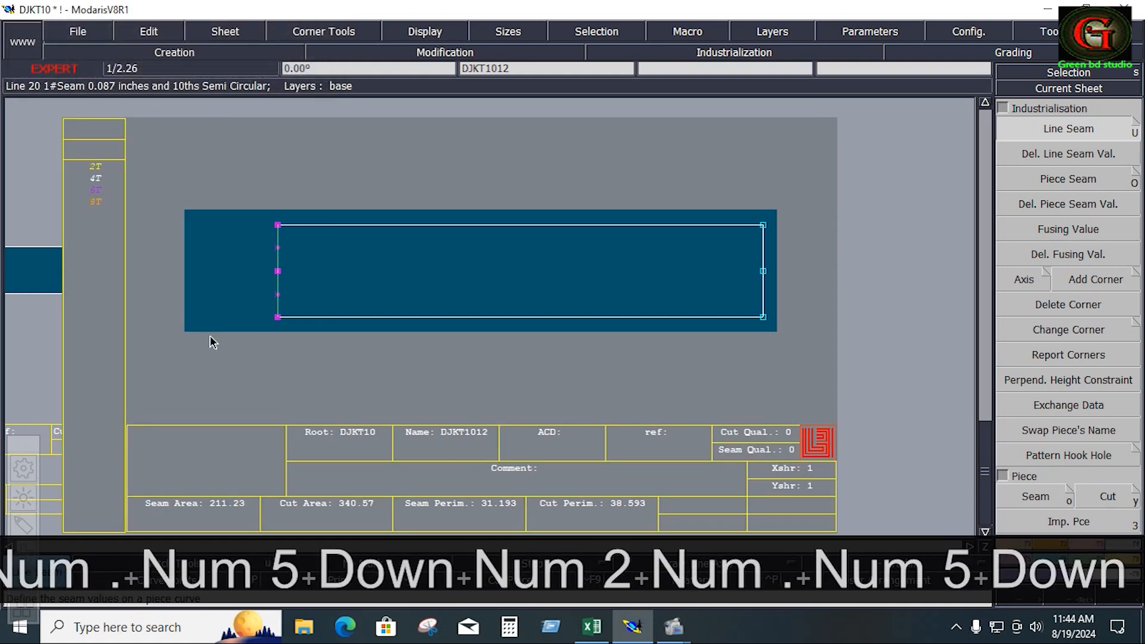
{"action": "left_click", "coordinate": [223, 365]}
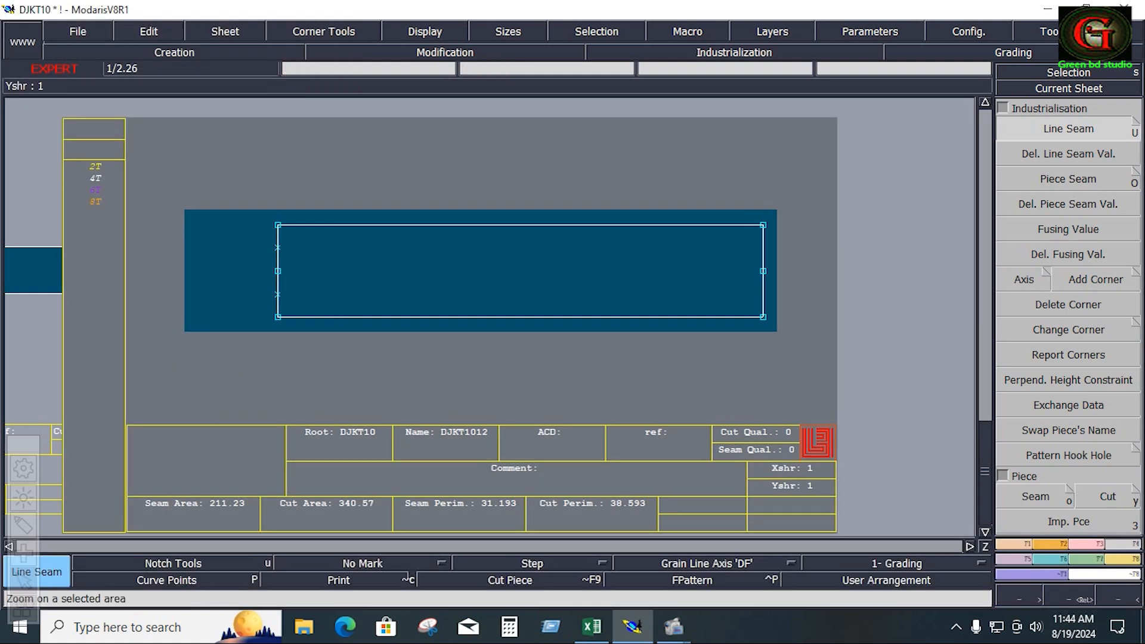
Step: Draw a horizontal grain line axis inside strip DJKT1012 using the 'DF' grain line type
{"action": "key", "text": "j"}
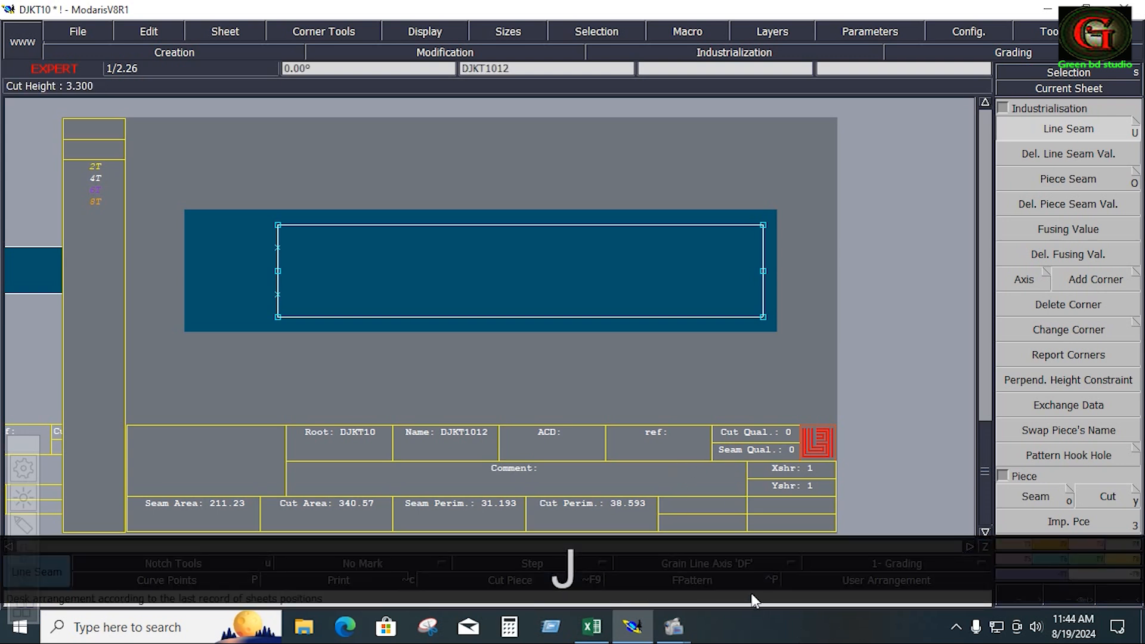
{"action": "left_click", "coordinate": [726, 569]}
{"action": "left_click", "coordinate": [710, 497]}
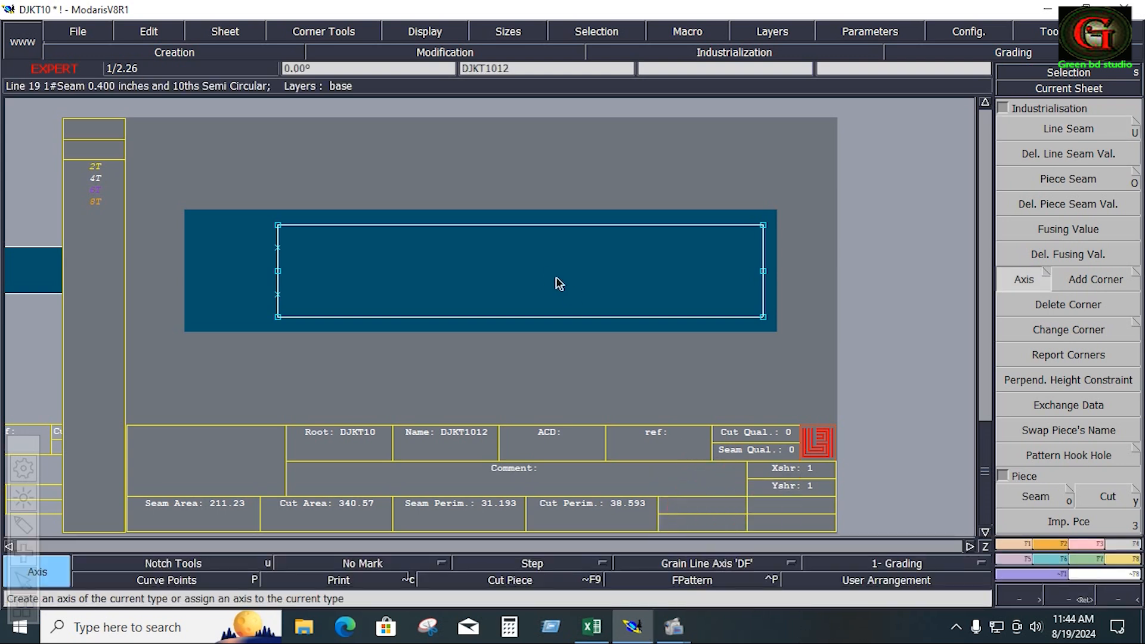
{"action": "left_click", "coordinate": [517, 270], "text": "ctrl"}
{"action": "left_click", "coordinate": [612, 287], "text": "ctrl"}
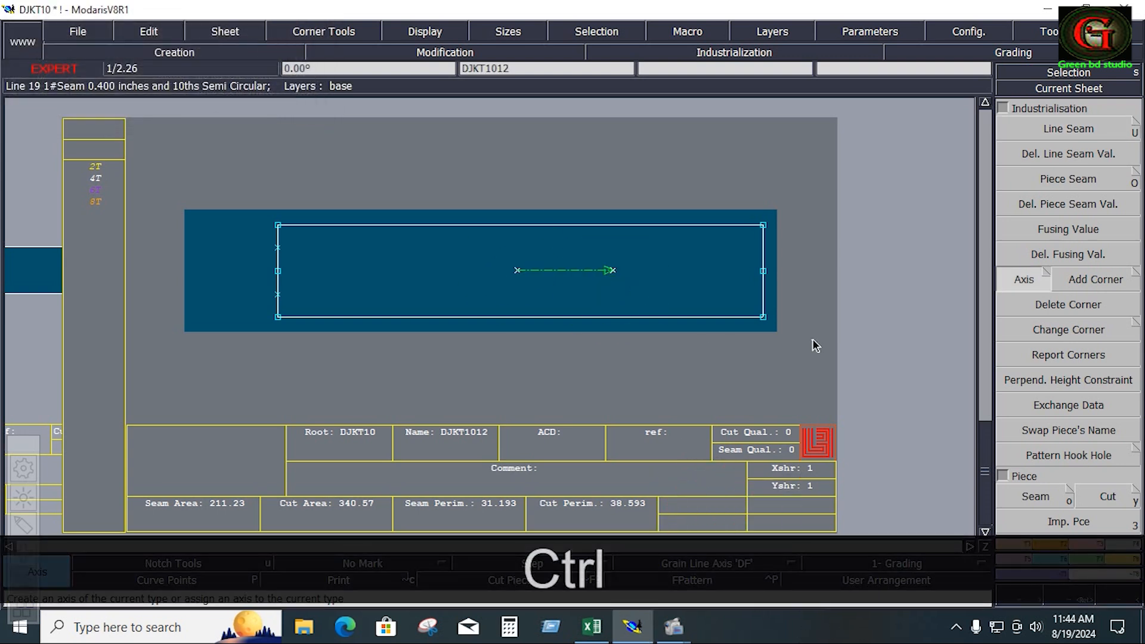
Step: Create a line parallel to the lower long edge of strip DJKT107 at a distance of 0.625 inches
{"action": "left_click", "coordinate": [1062, 424]}
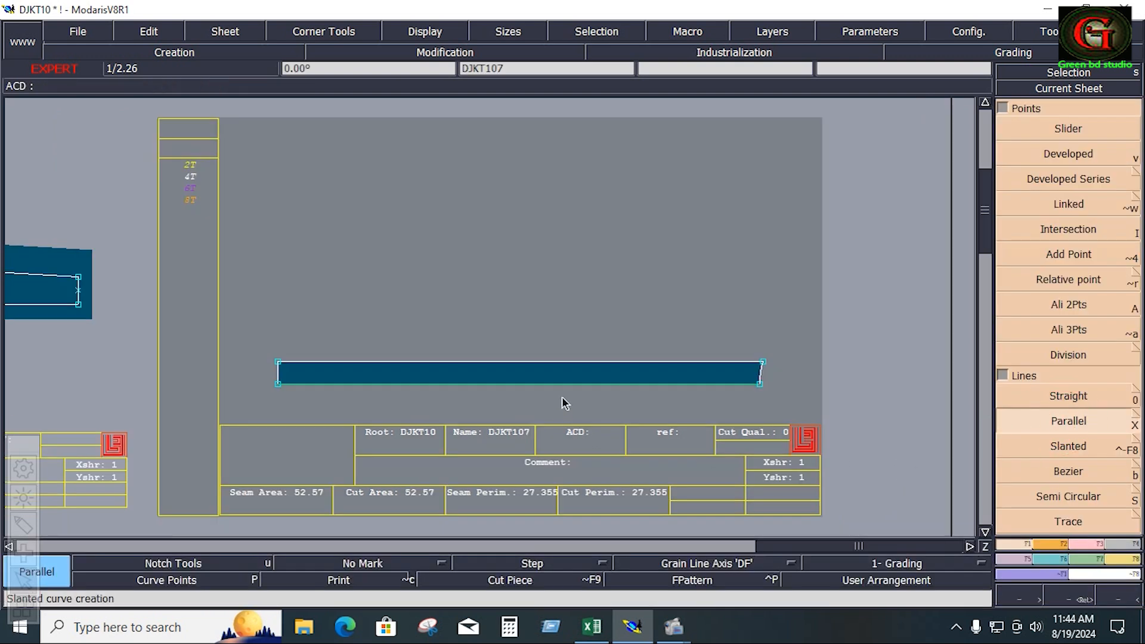
{"action": "left_click", "coordinate": [552, 385]}
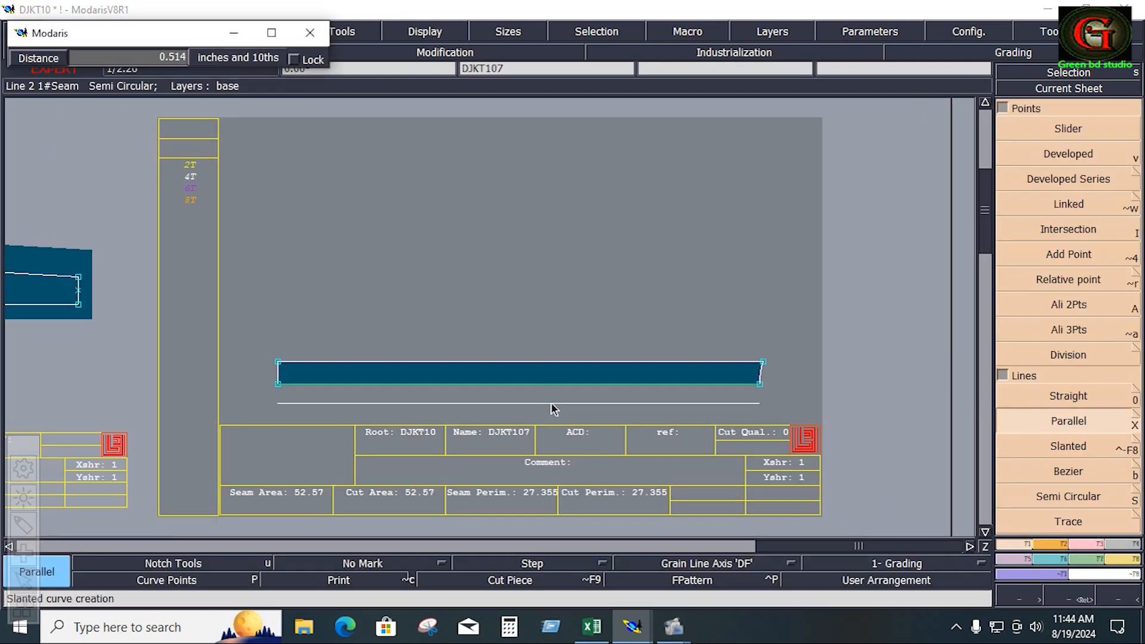
{"action": "key", "text": "Down"}
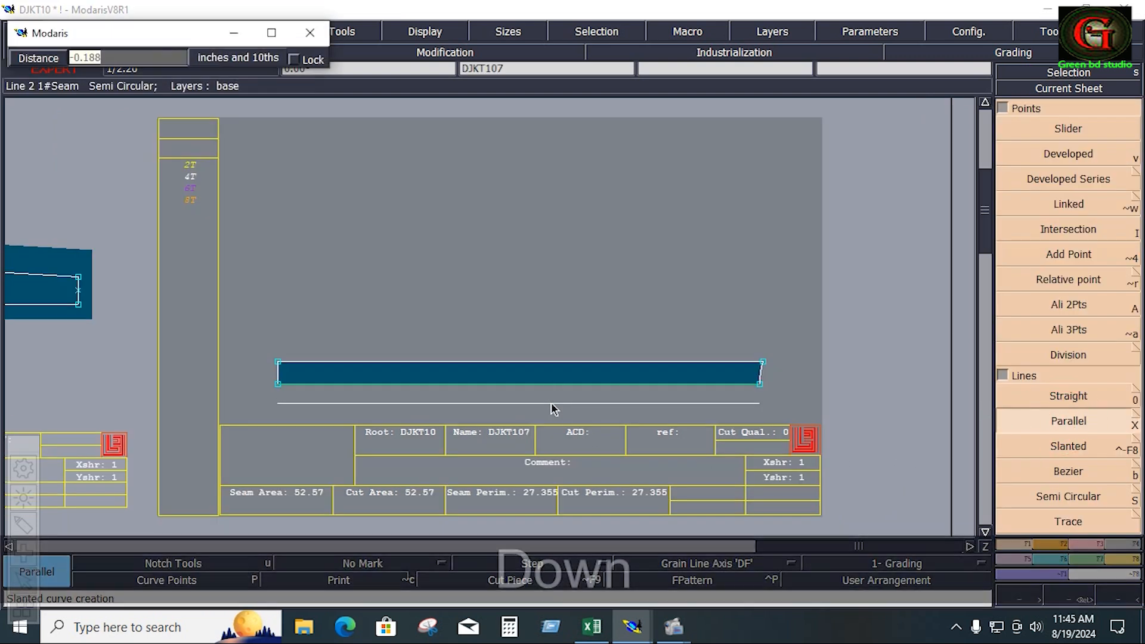
{"action": "type", "text": ".625"}
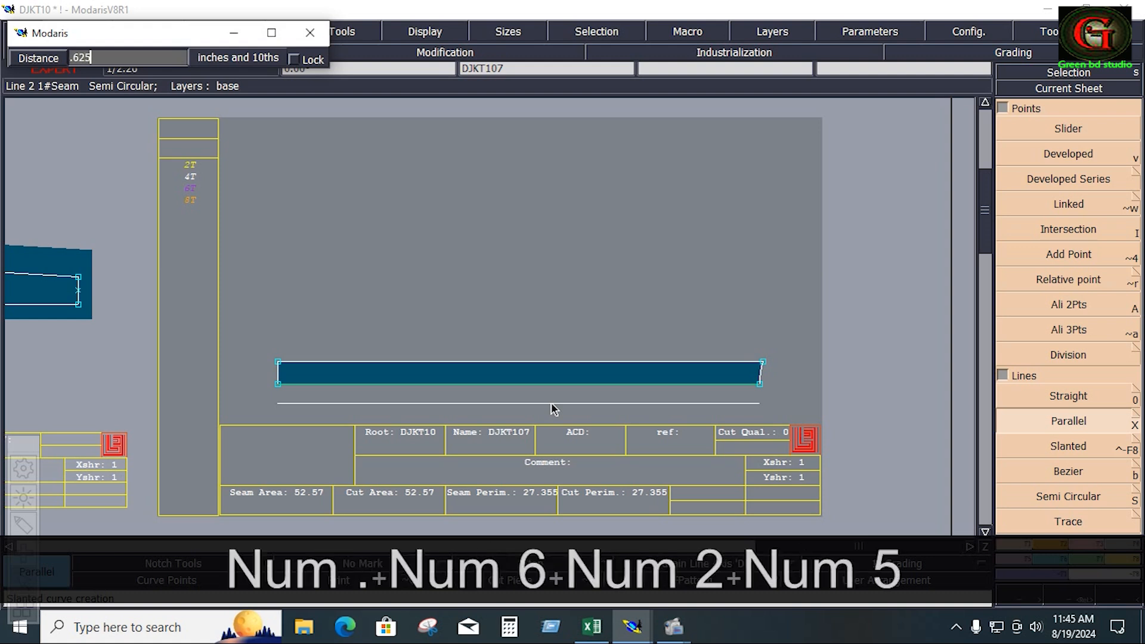
{"action": "key", "text": "Return"}
Step: Close both short ends between the strip's lower edge and the parallel line with Bezier lines
{"action": "key", "text": "b"}
{"action": "left_click", "coordinate": [760, 384]}
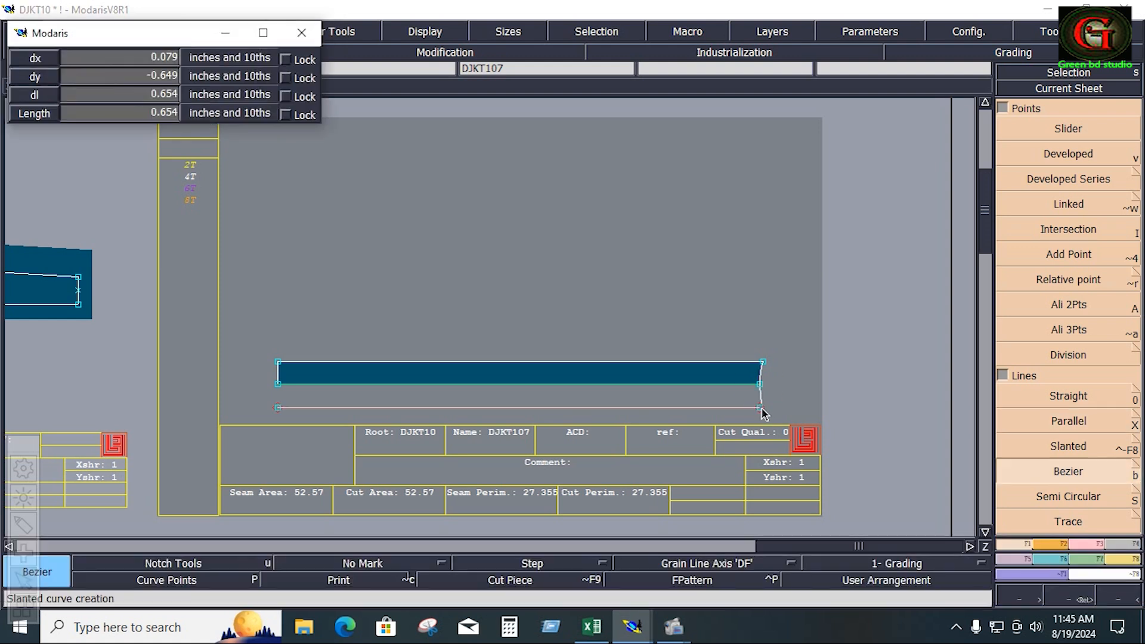
{"action": "left_click", "coordinate": [761, 408]}
{"action": "key", "text": "Return"}
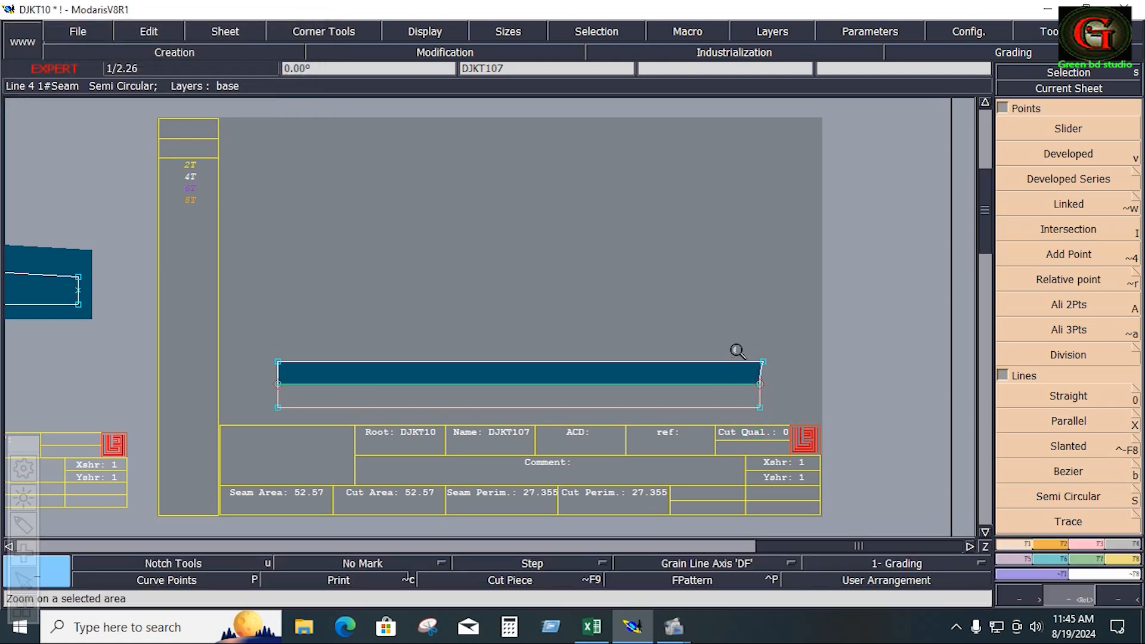
Step: Place a developed point at a curve length of -0.125 inches from the lower corner along the strip's curved short end and insert it into the curve
{"action": "left_click_drag", "start_coordinate": [773, 422], "coordinate": [773, 422]}
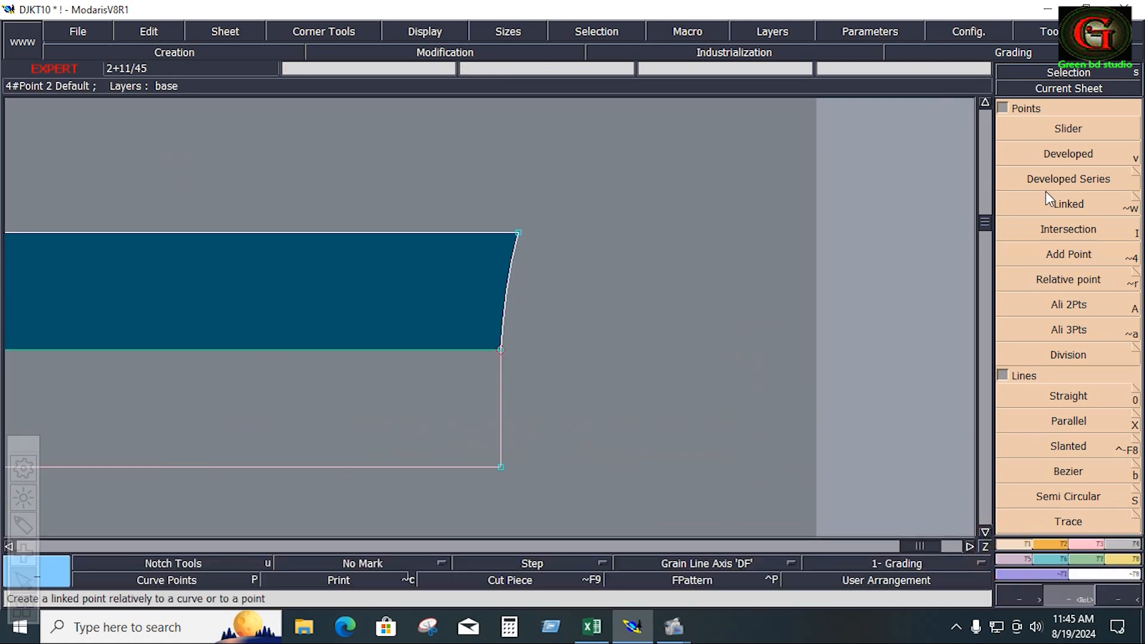
{"action": "left_click", "coordinate": [1050, 158]}
{"action": "left_click", "coordinate": [500, 349]}
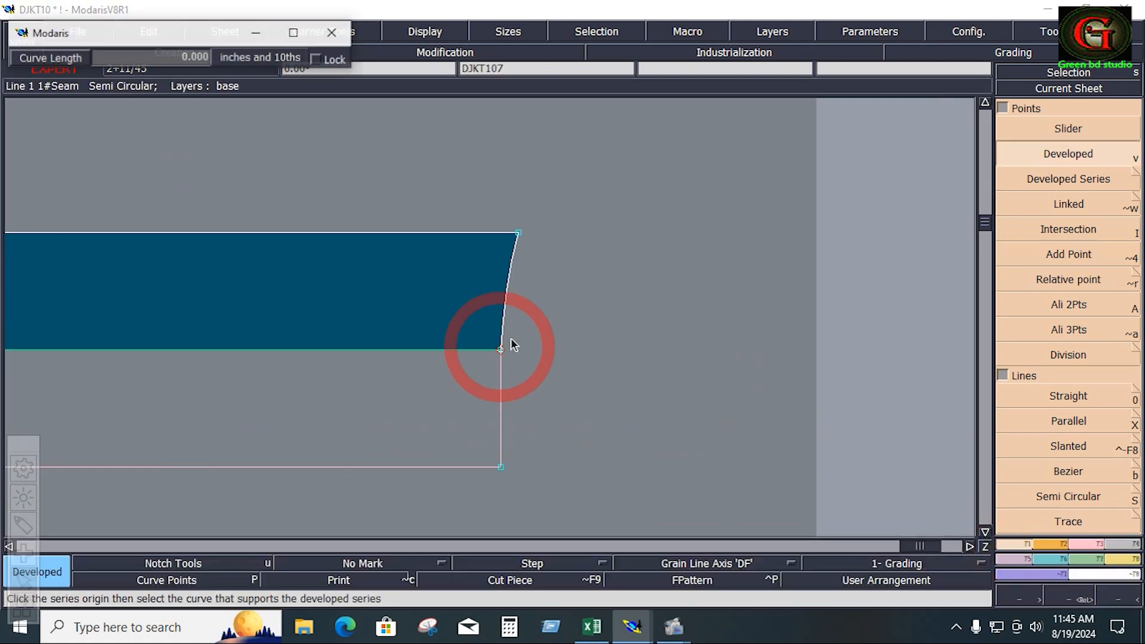
{"action": "key", "text": "space"}
{"action": "key", "text": "space"}
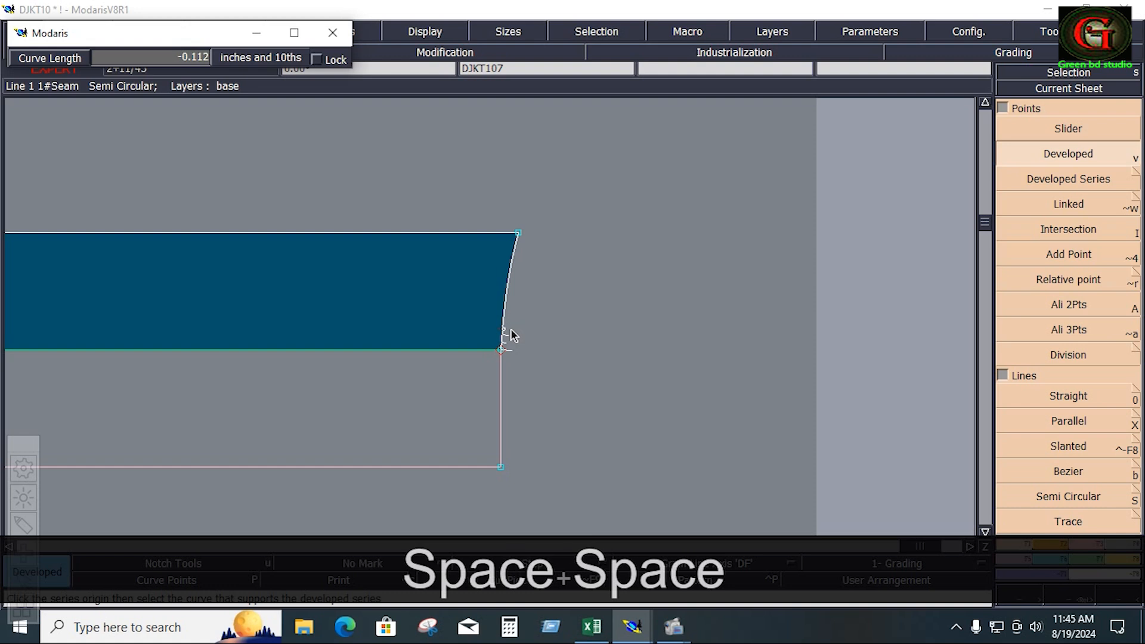
{"action": "key", "text": "Down"}
{"action": "type", "text": "-.125"}
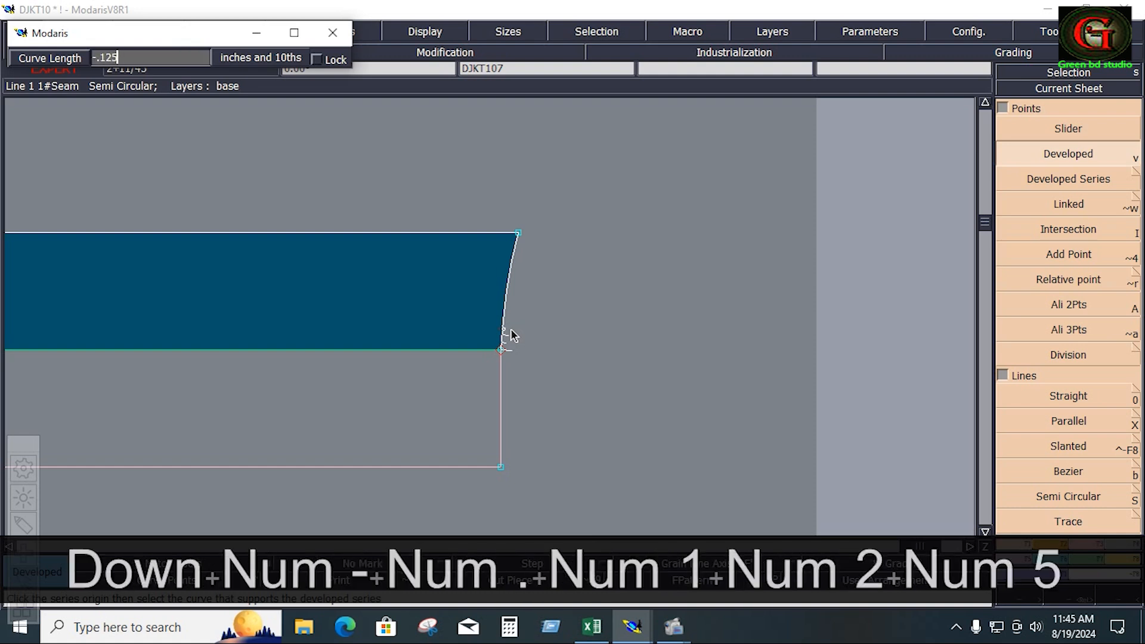
{"action": "key", "text": "Return"}
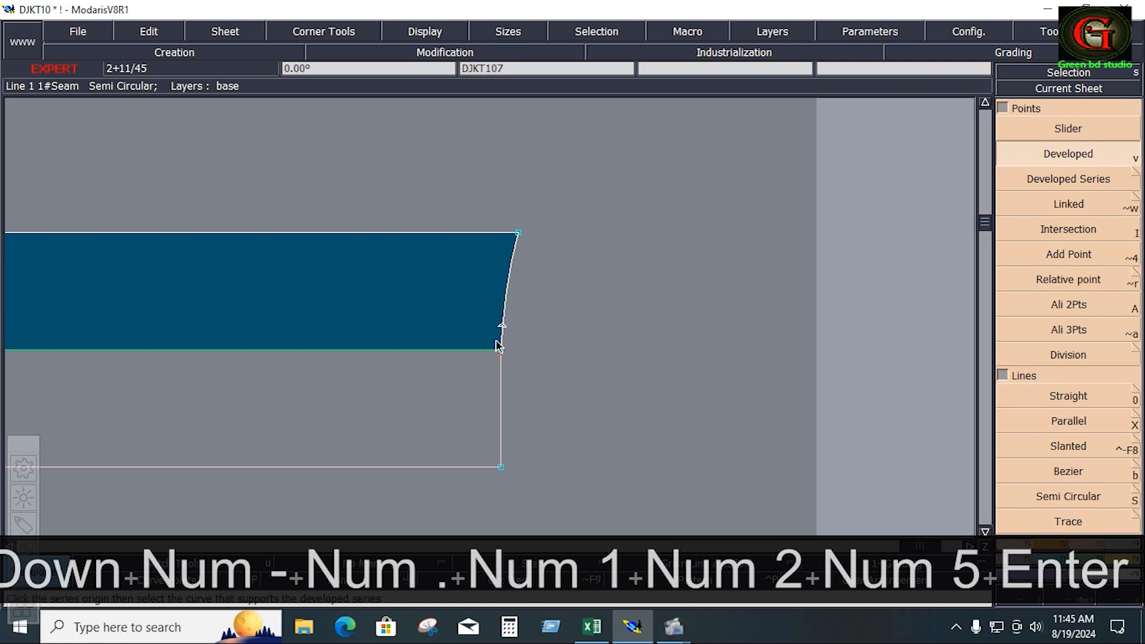
{"action": "key", "text": "alt+7"}
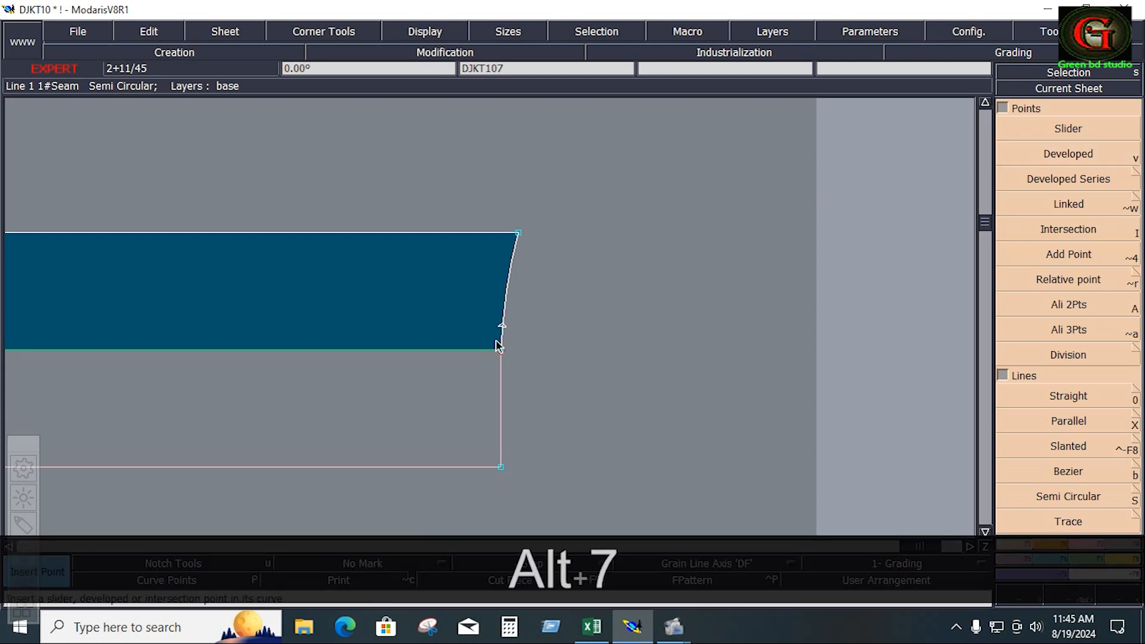
{"action": "left_click", "coordinate": [501, 327]}
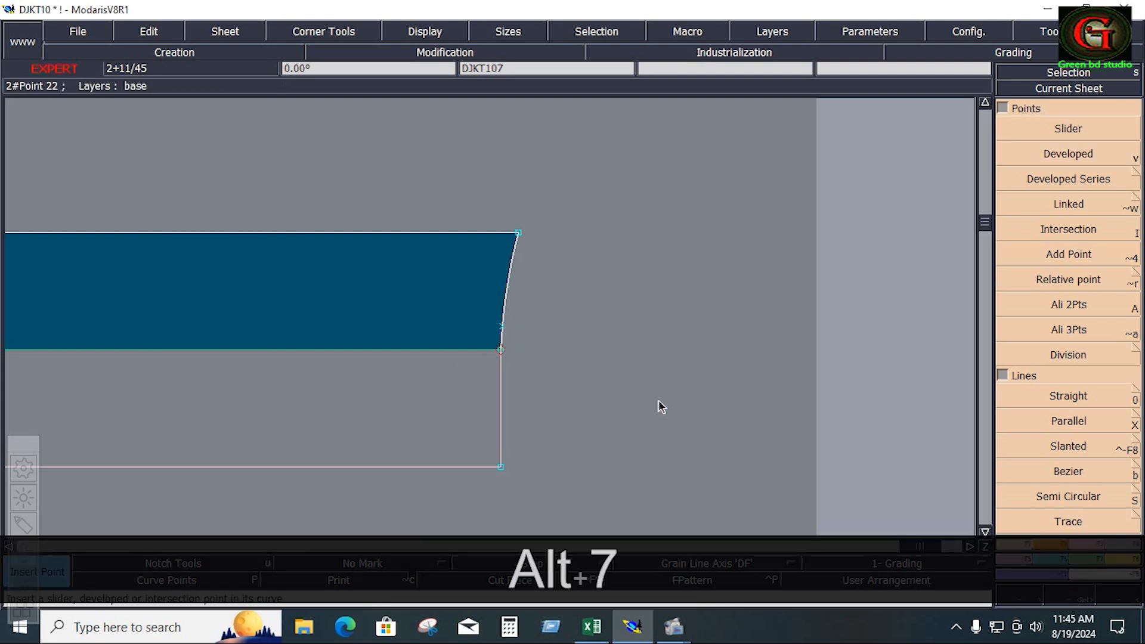
Step: Check the jacket photo in the Excel size chart and add a notch at the inserted point on the strip's curved end
{"action": "left_click", "coordinate": [617, 630]}
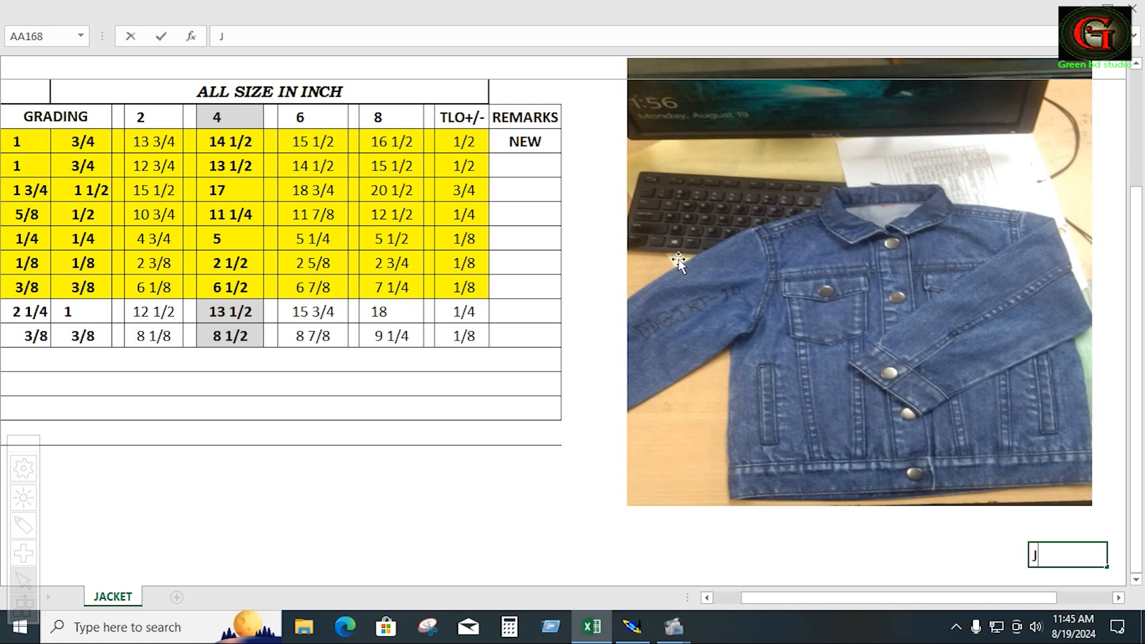
{"action": "left_click", "coordinate": [632, 627]}
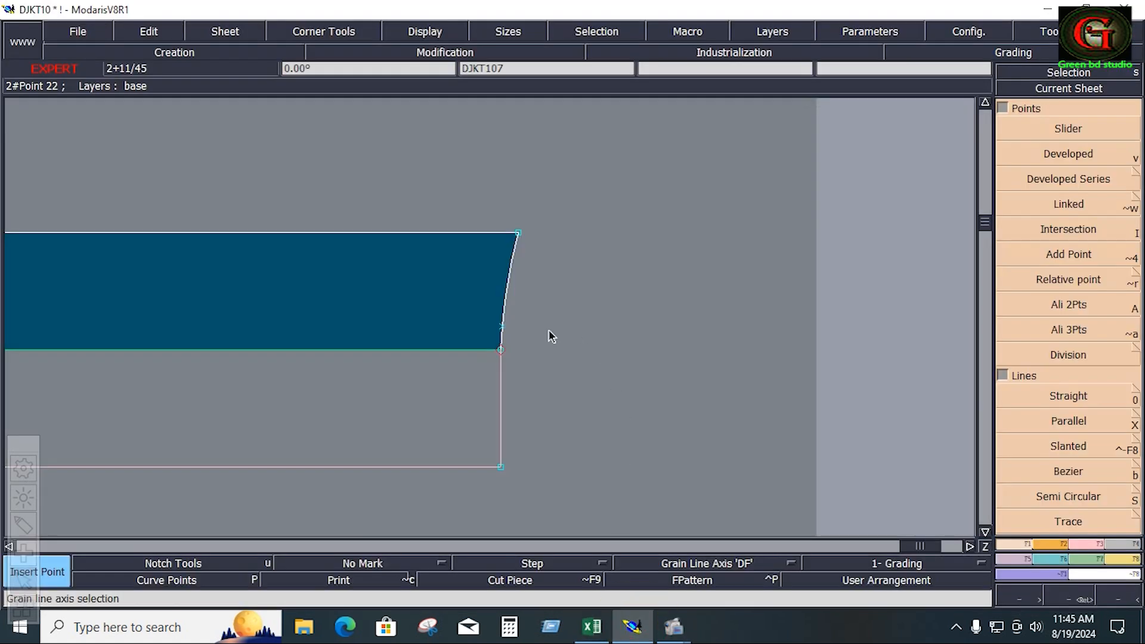
{"action": "left_click", "coordinate": [1048, 544]}
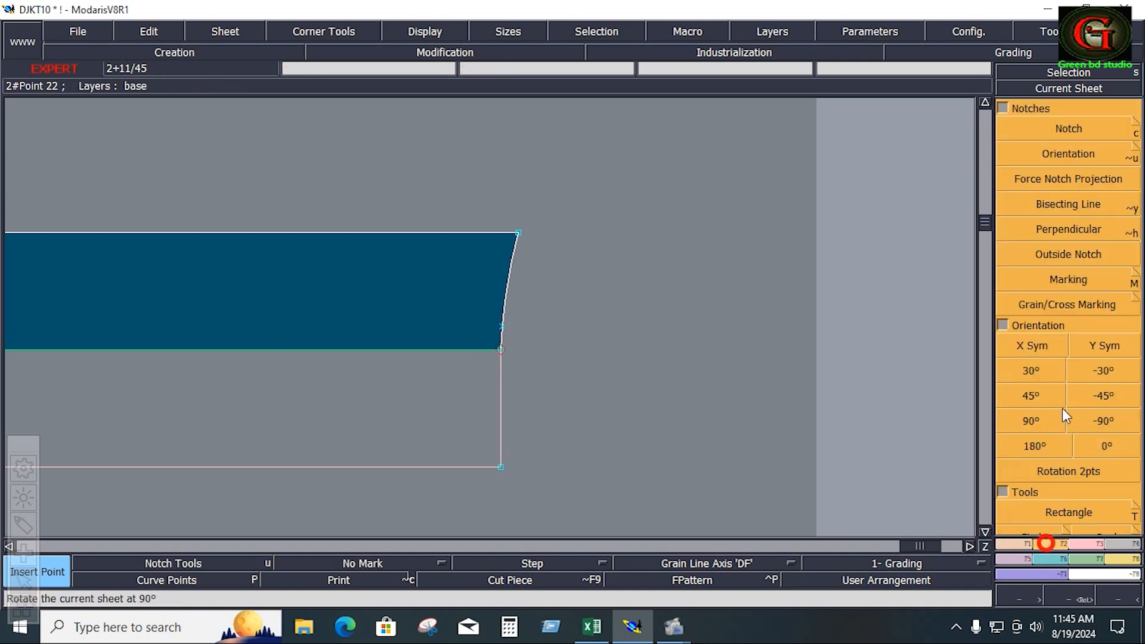
{"action": "left_click", "coordinate": [1054, 133]}
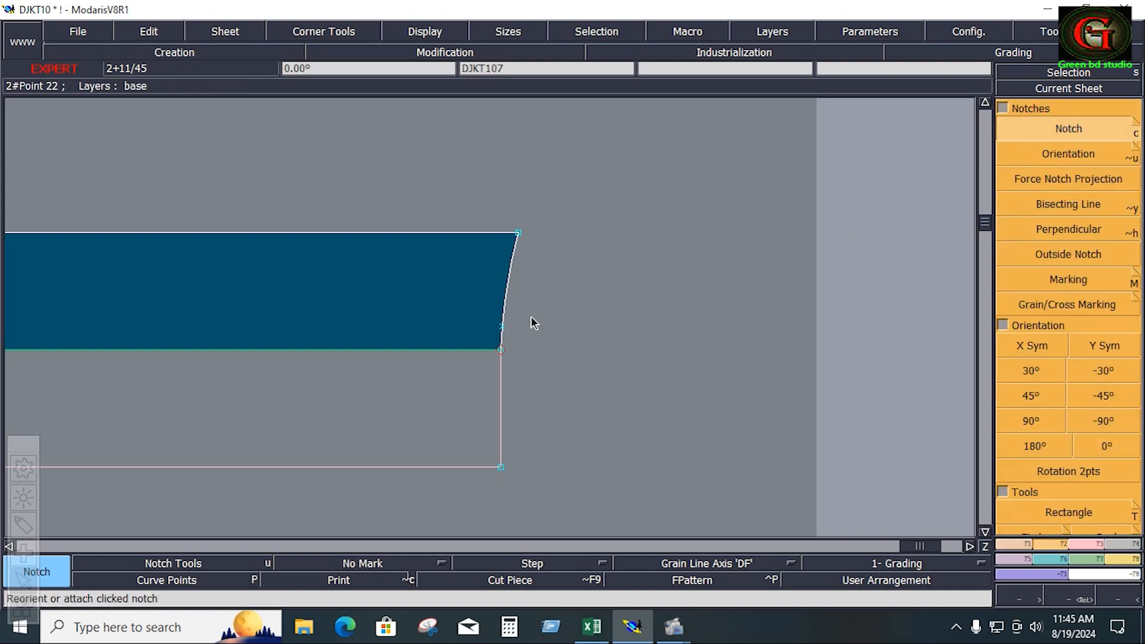
{"action": "left_click", "coordinate": [501, 328]}
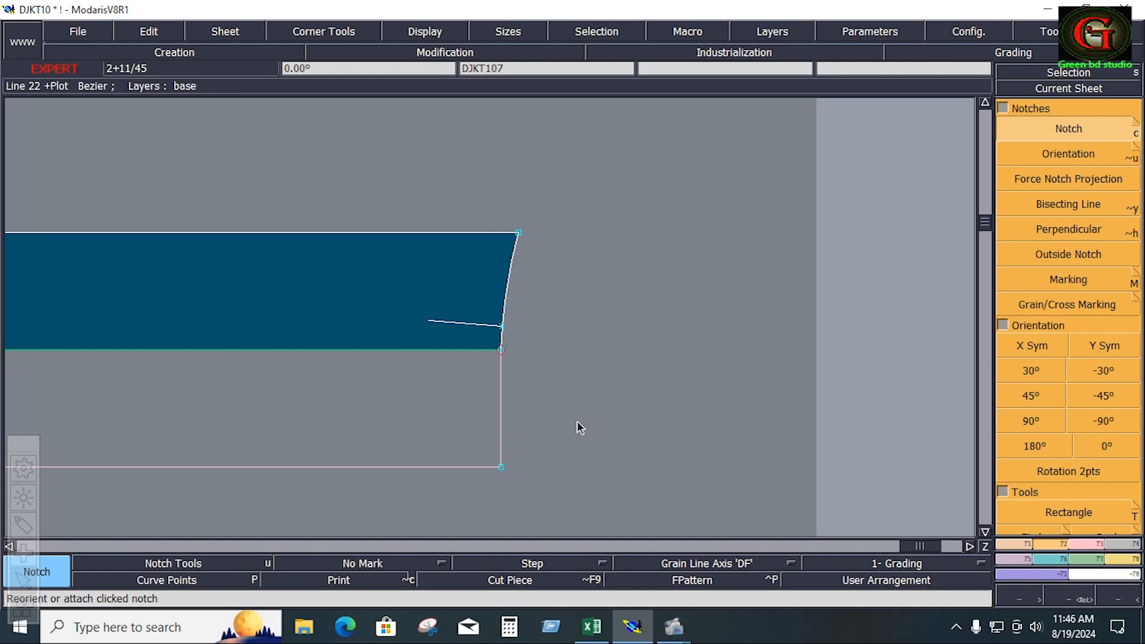
Step: Extract the seam piece of DJKT107 from the strip together with the added area below it
{"action": "left_click", "coordinate": [1111, 545]}
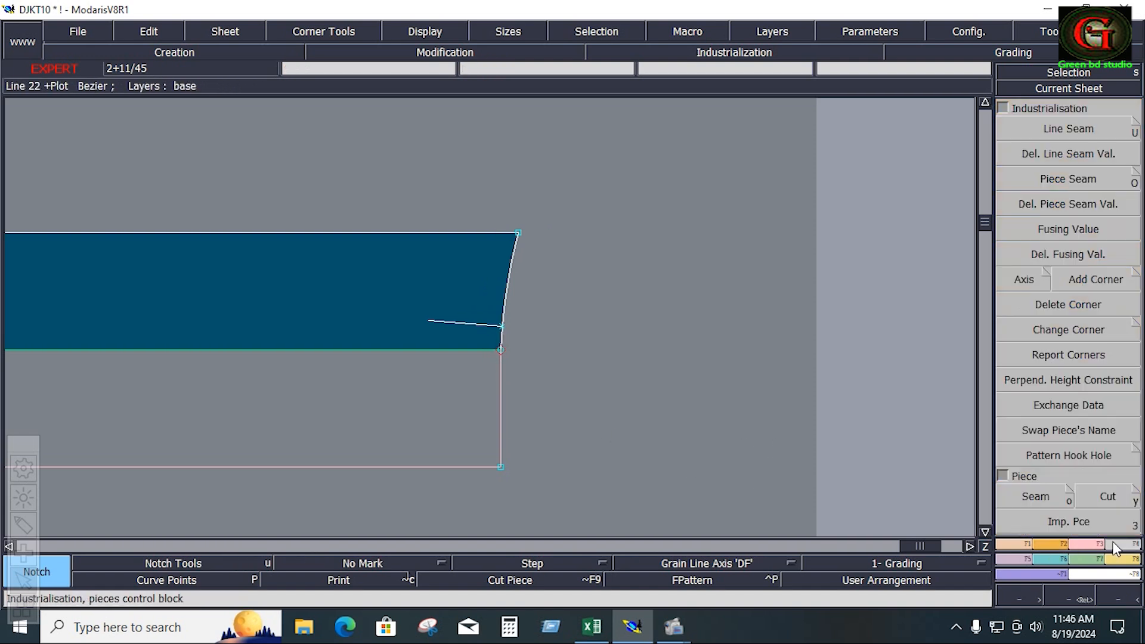
{"action": "left_click", "coordinate": [1036, 496]}
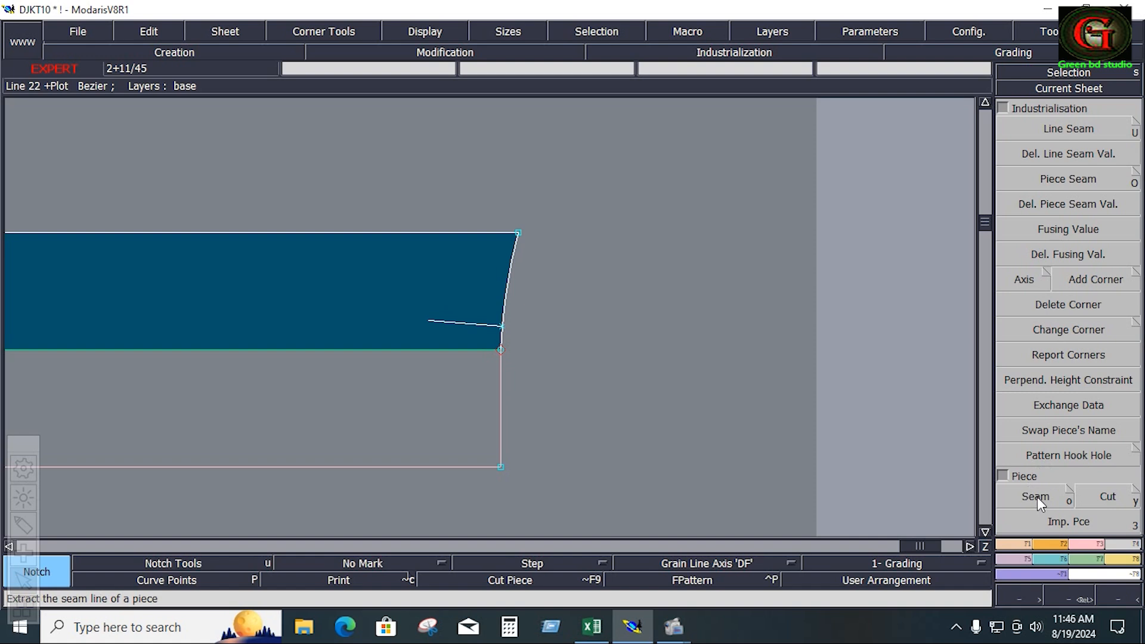
{"action": "left_click", "coordinate": [347, 315]}
{"action": "left_click", "coordinate": [370, 396]}
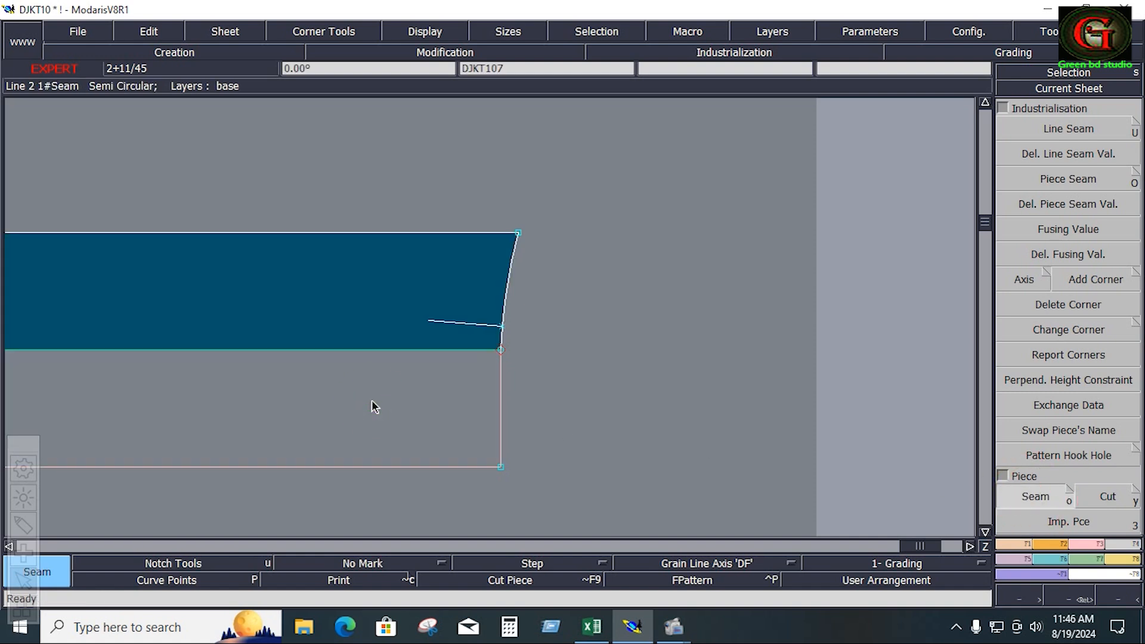
Step: Arrange all sheets on the desk and delete the old strip sheets DJKT107 and DJKT1011
{"action": "key", "text": "j"}
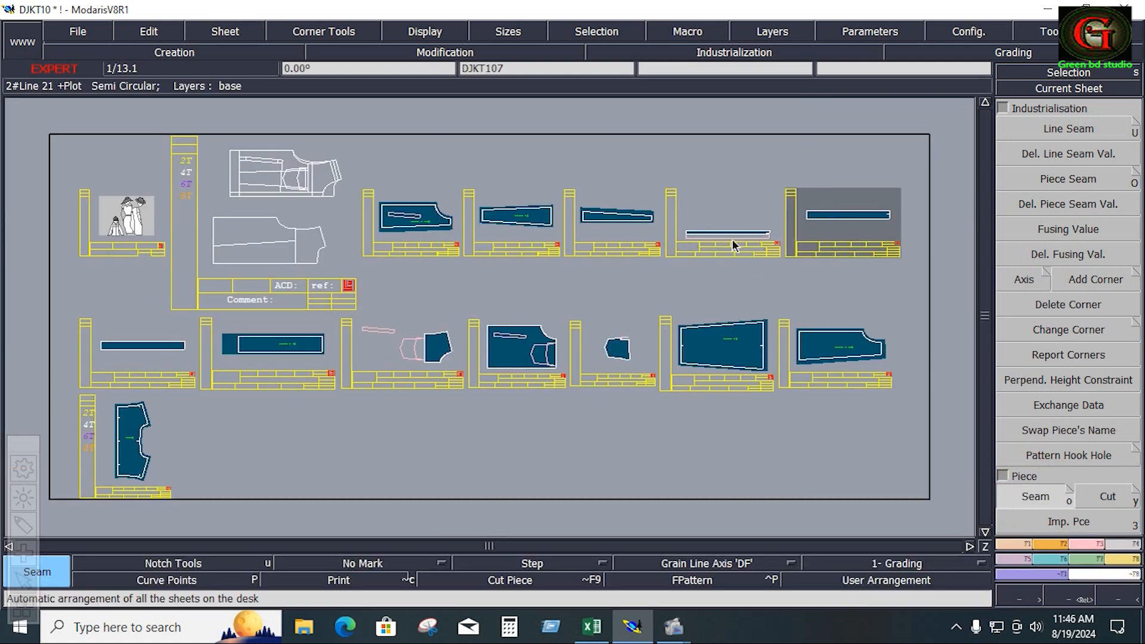
{"action": "key", "text": "shift+z"}
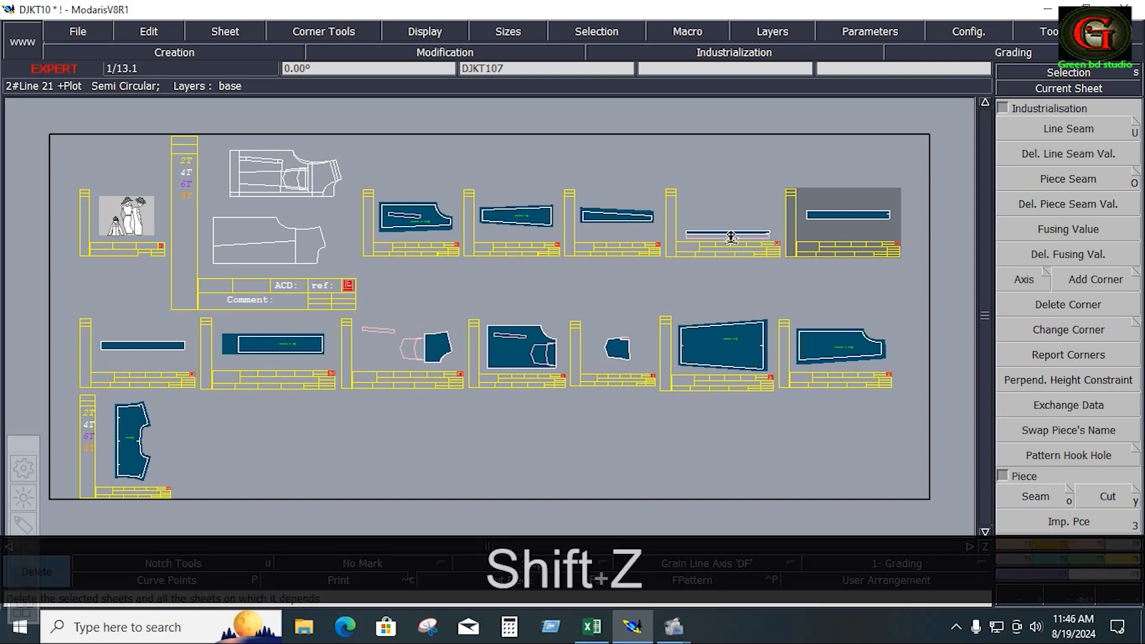
{"action": "left_click", "coordinate": [731, 237]}
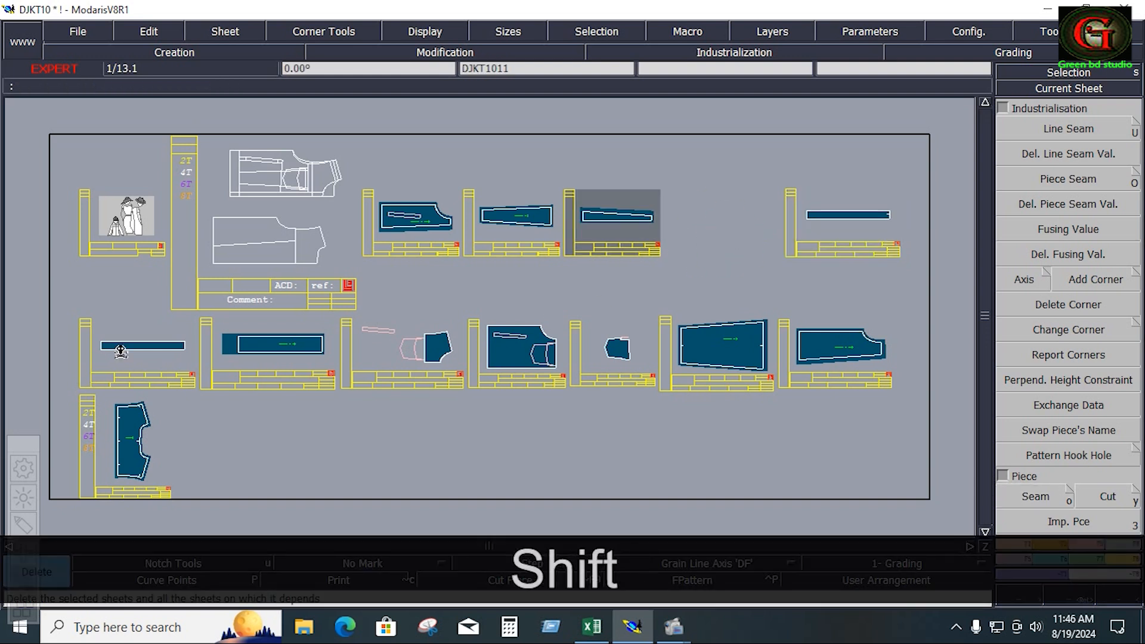
{"action": "left_click", "coordinate": [135, 346]}
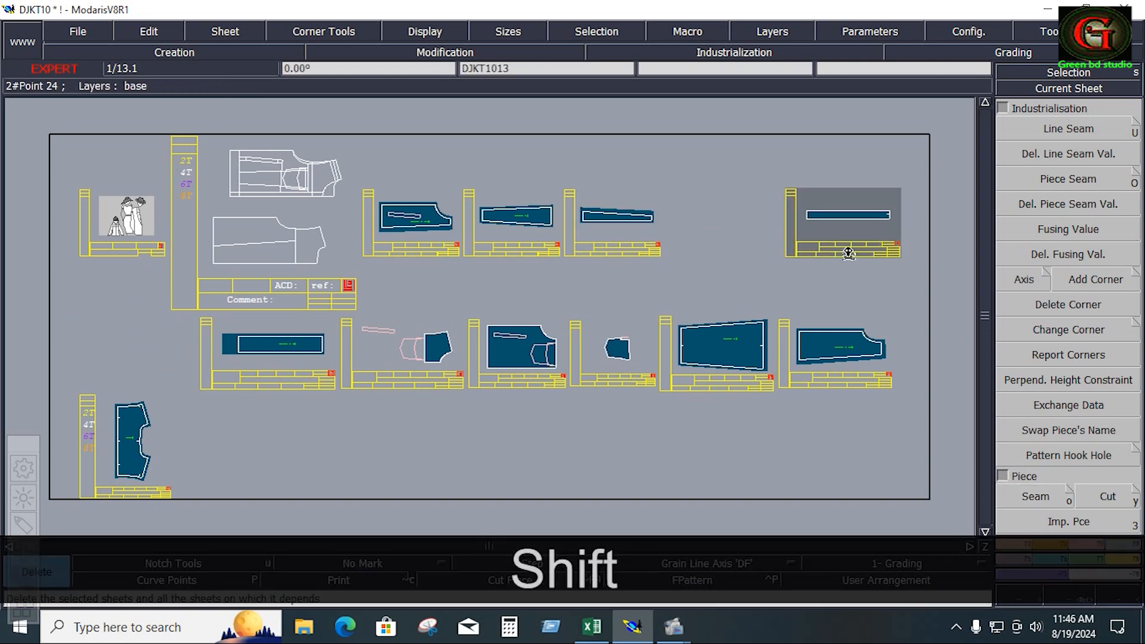
Step: Add a line seam of 0.4 inches at both beginning and end along the curved, notched short end of strip DJKT1013
{"action": "key", "text": "Home"}
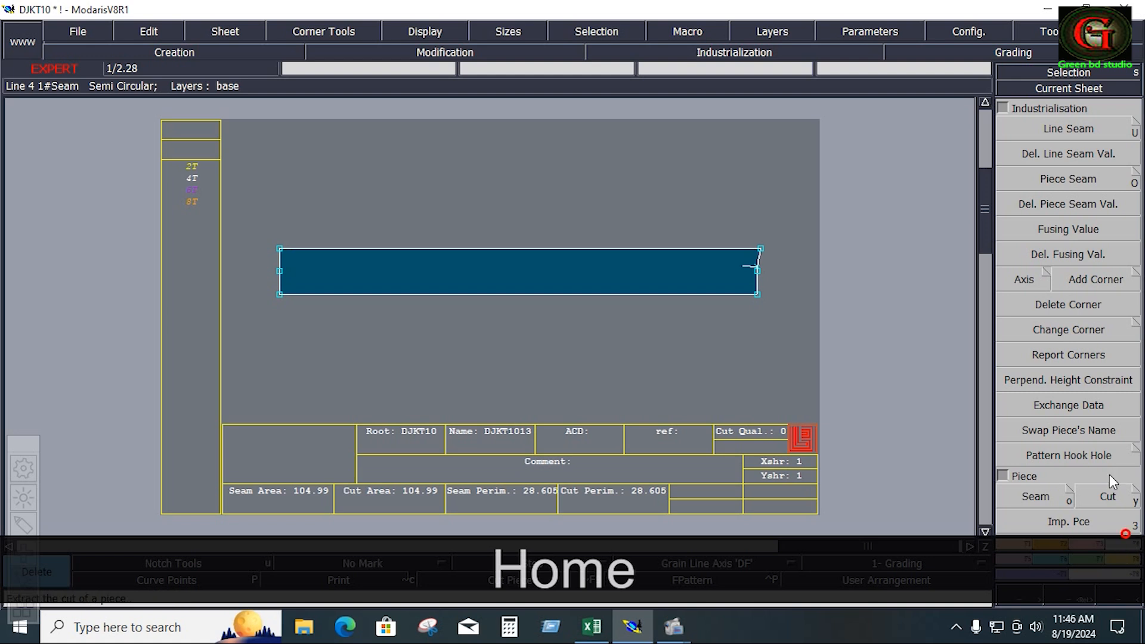
{"action": "left_click", "coordinate": [1079, 130]}
{"action": "left_click_drag", "start_coordinate": [708, 198], "coordinate": [790, 350]}
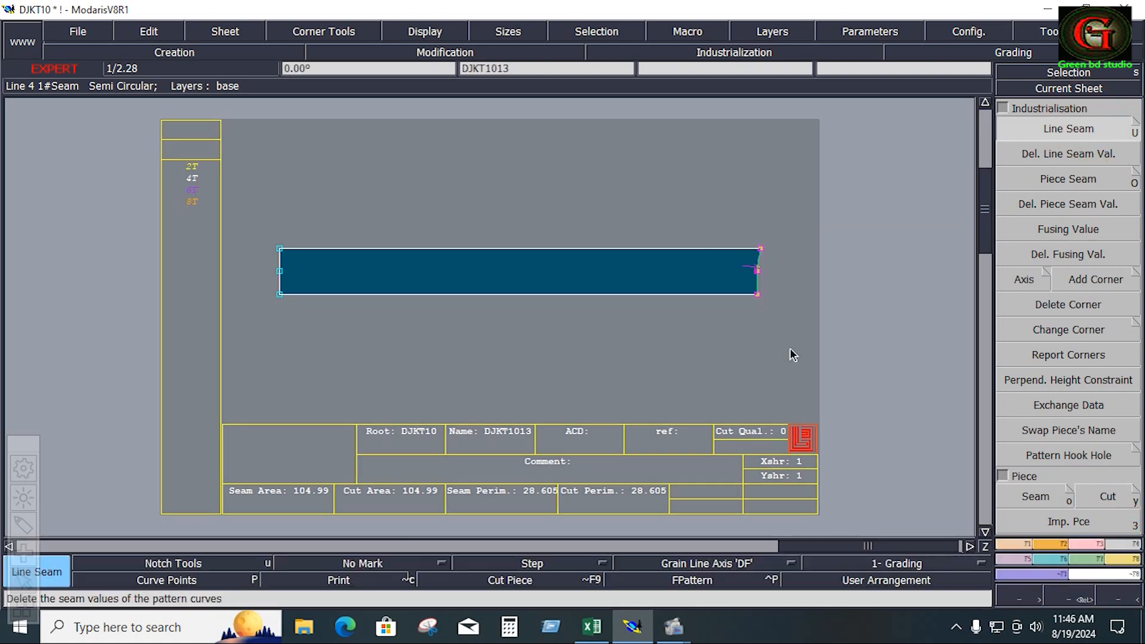
{"action": "left_click", "coordinate": [760, 290]}
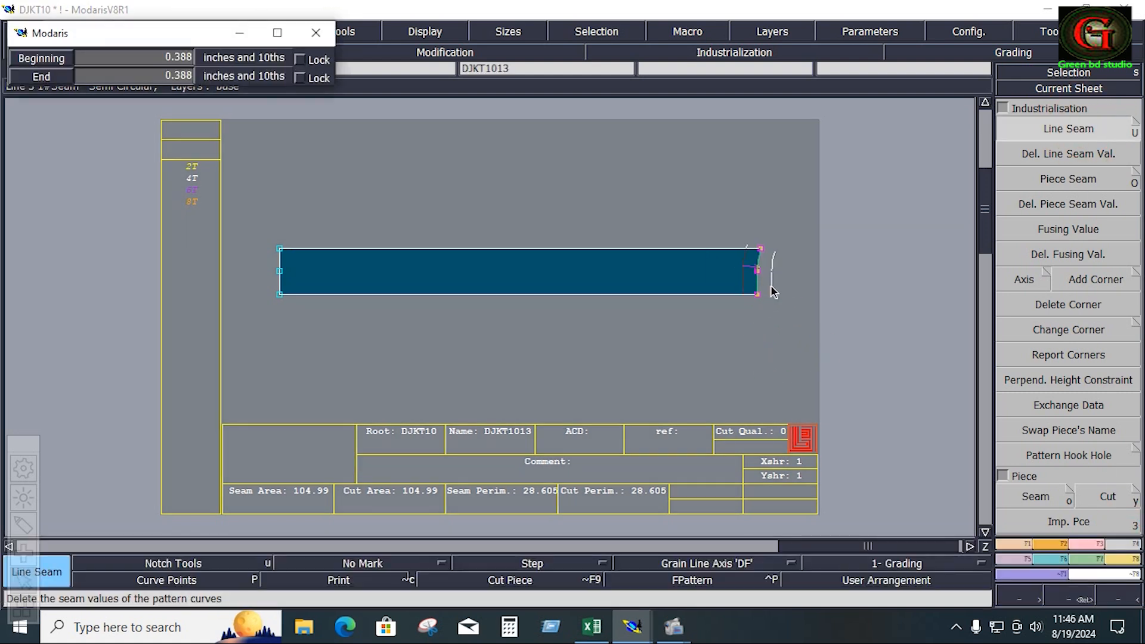
{"action": "key", "text": "Down"}
{"action": "type", "text": ".4"}
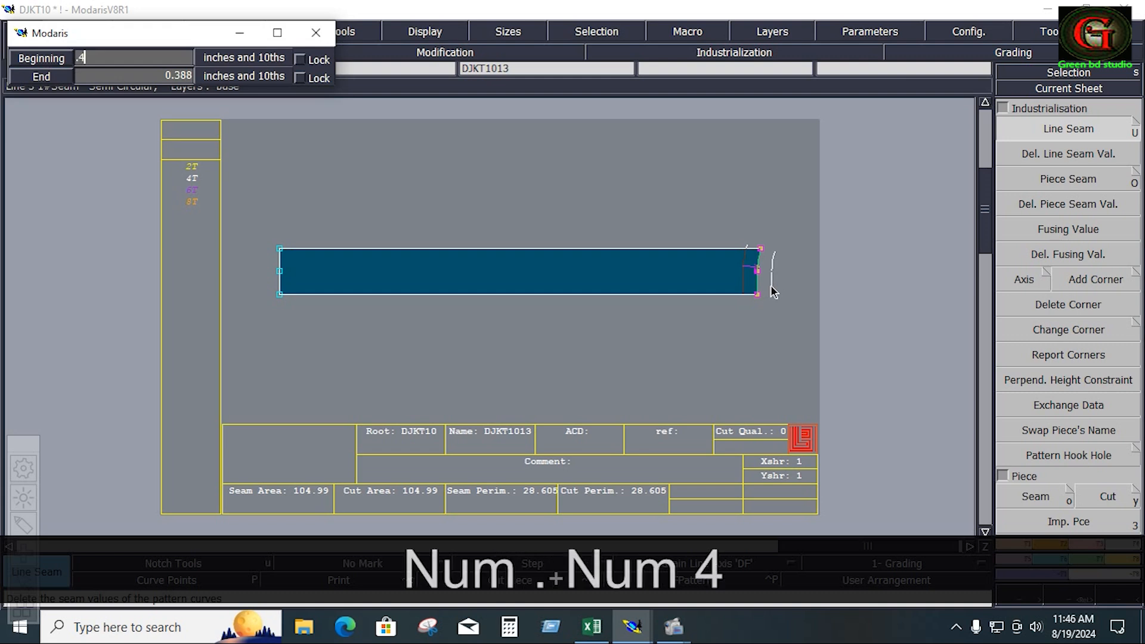
{"action": "key", "text": "Down"}
{"action": "type", "text": ".4"}
{"action": "key", "text": "Down"}
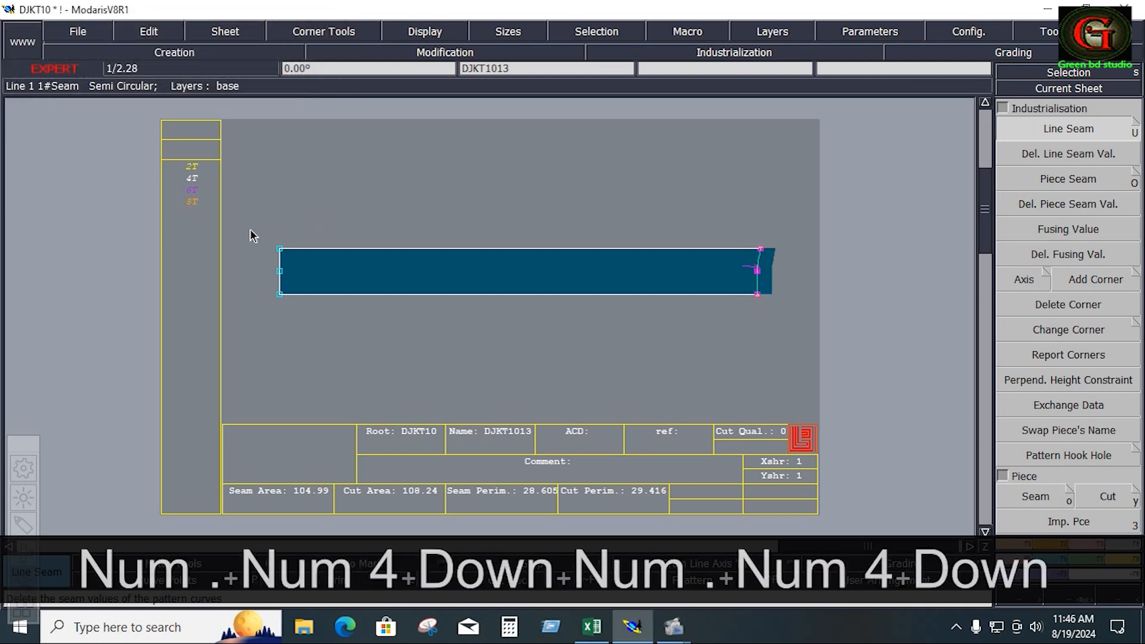
Step: Add a line seam along the straight short end of strip DJKT1013
{"action": "left_click_drag", "start_coordinate": [250, 235], "coordinate": [289, 302]}
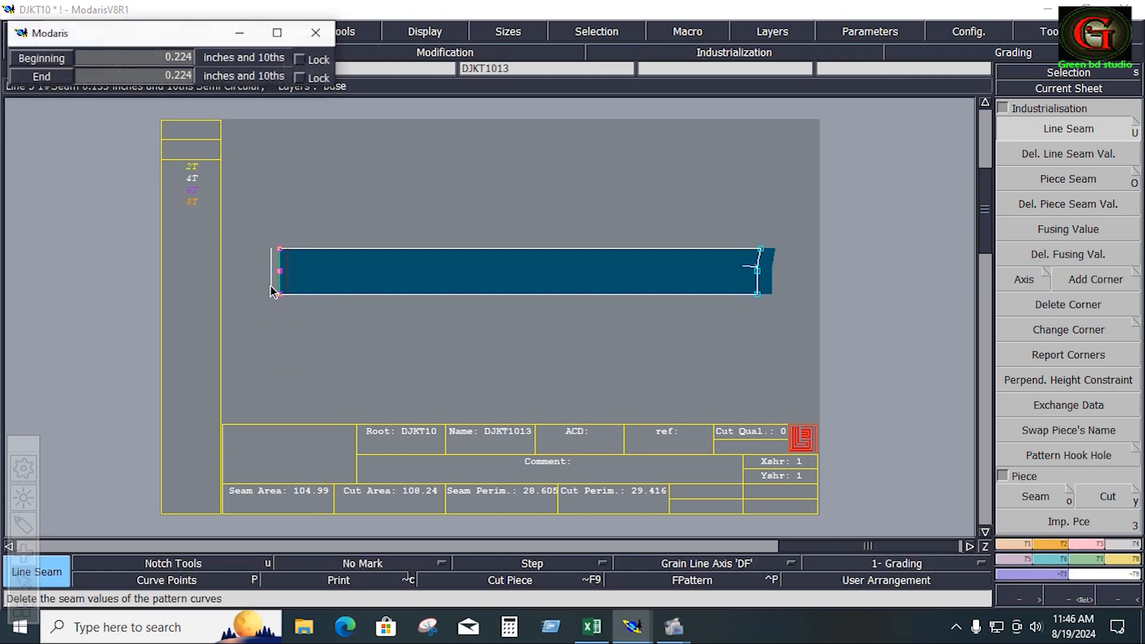
{"action": "key", "text": "Down"}
{"action": "key", "text": "Down"}
{"action": "key", "text": "Return"}
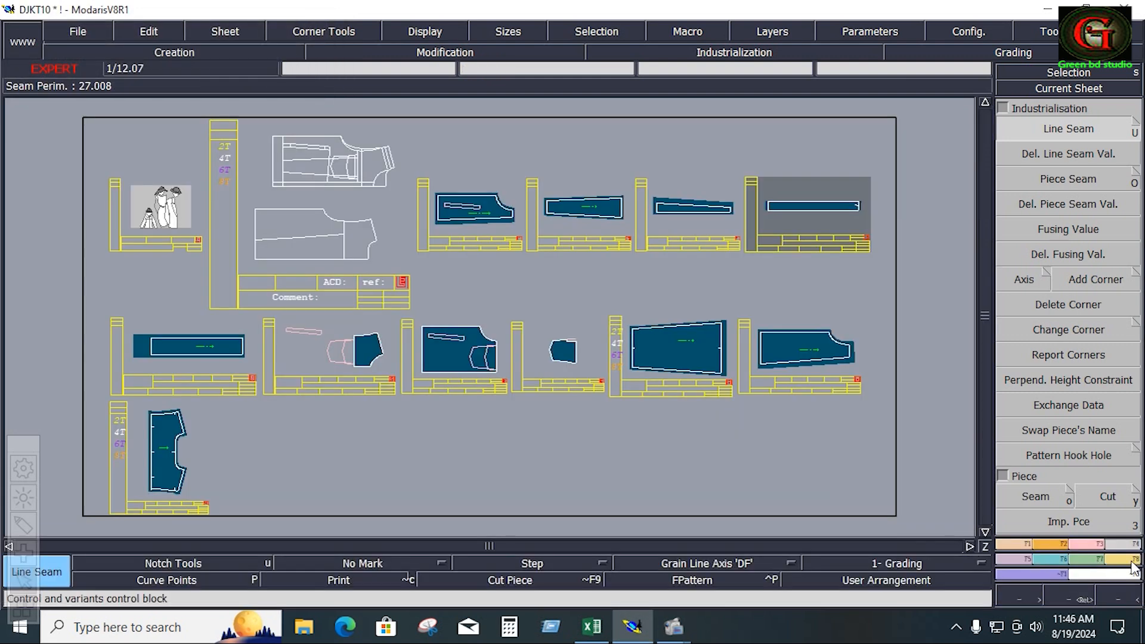
Step: Marry strip DJKT1013 onto the front draft's lower edge to compare their outlines, and divorce it again
{"action": "left_click", "coordinate": [1109, 560]}
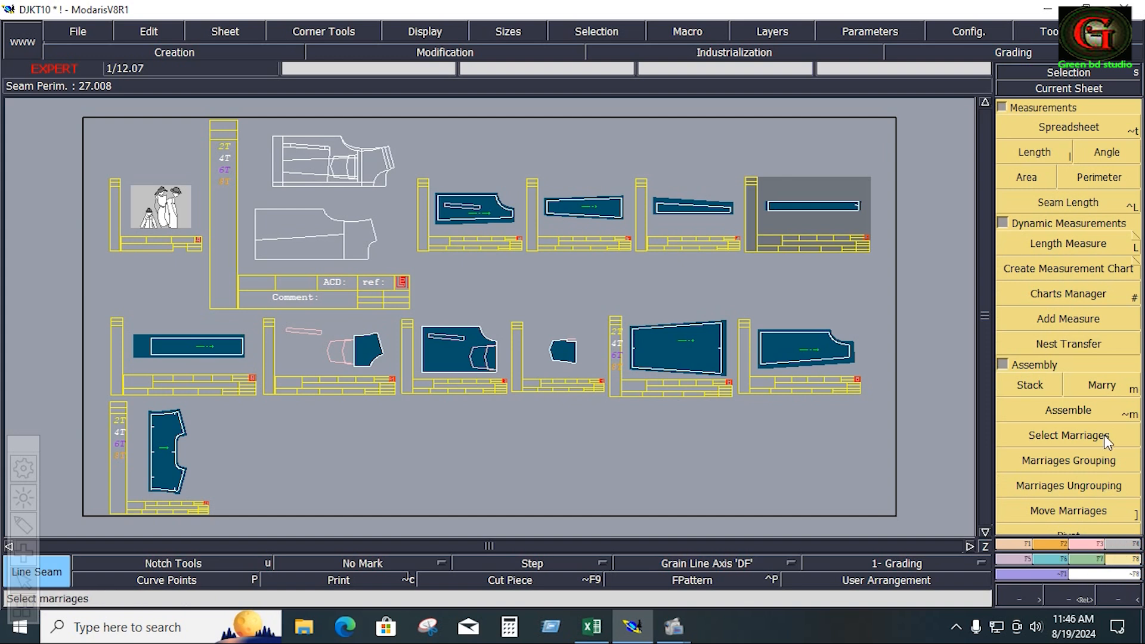
{"action": "left_click", "coordinate": [1102, 387]}
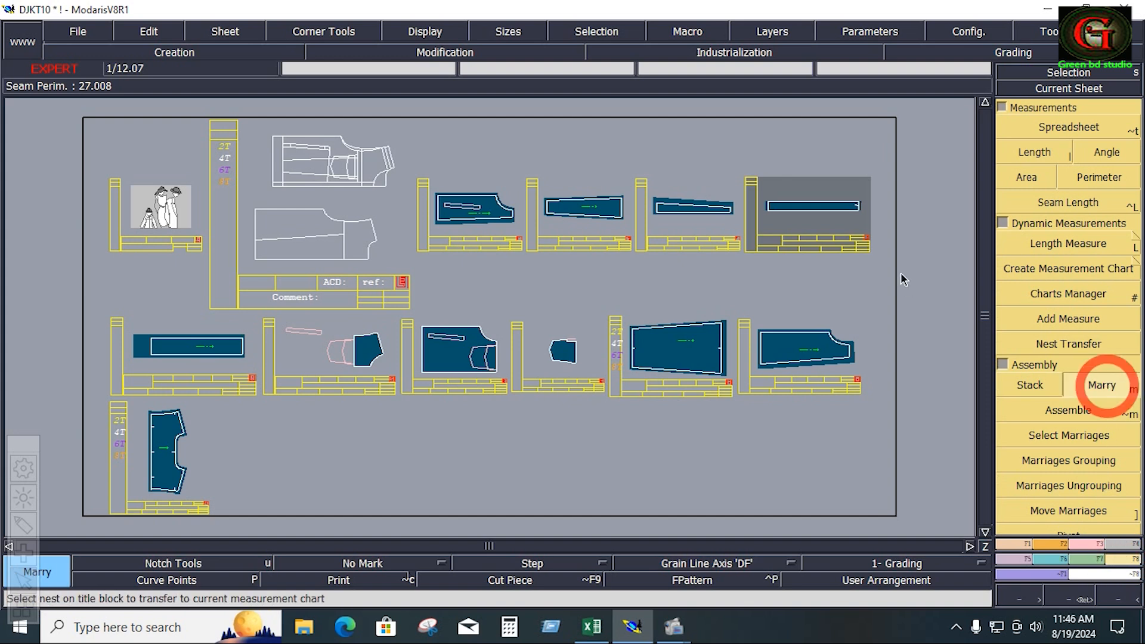
{"action": "left_click", "coordinate": [855, 206]}
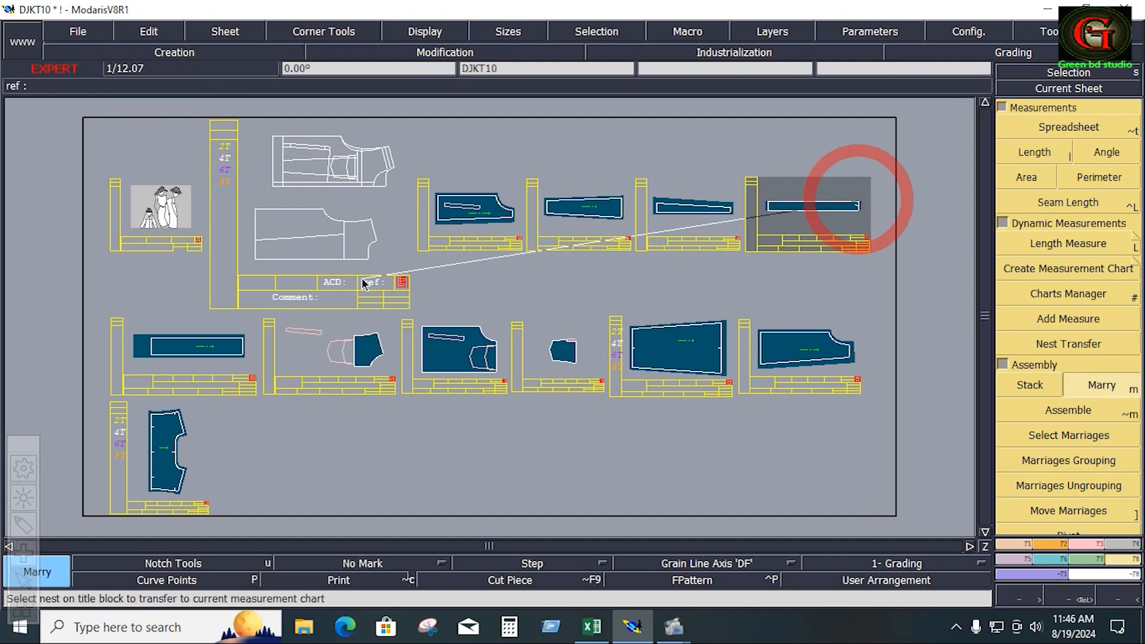
{"action": "left_click", "coordinate": [376, 189]}
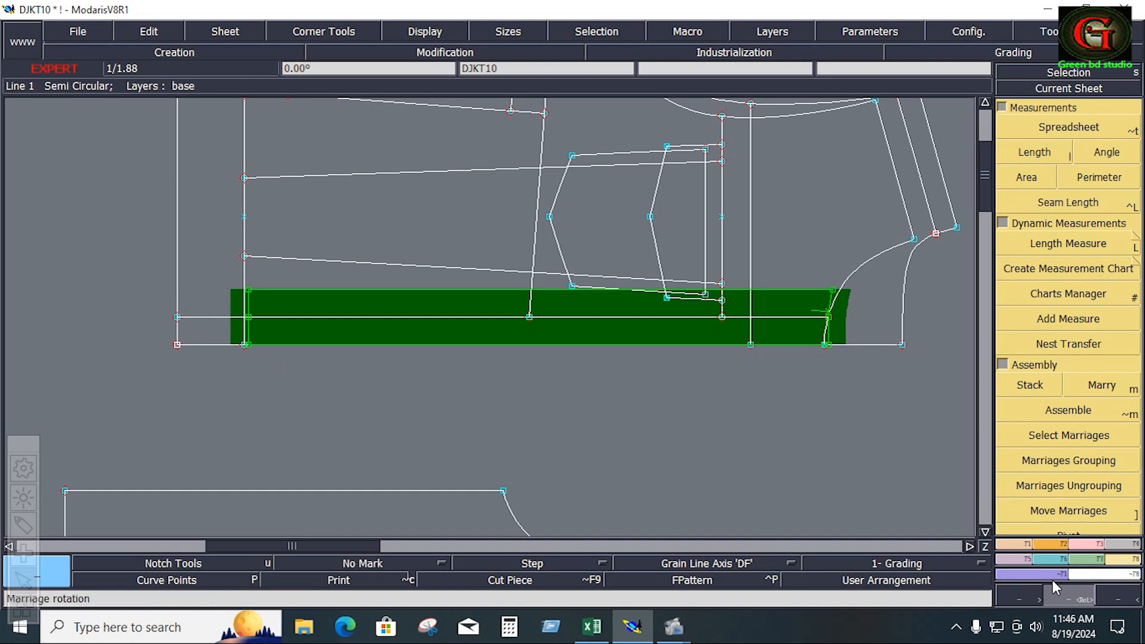
{"action": "left_click", "coordinate": [1065, 488]}
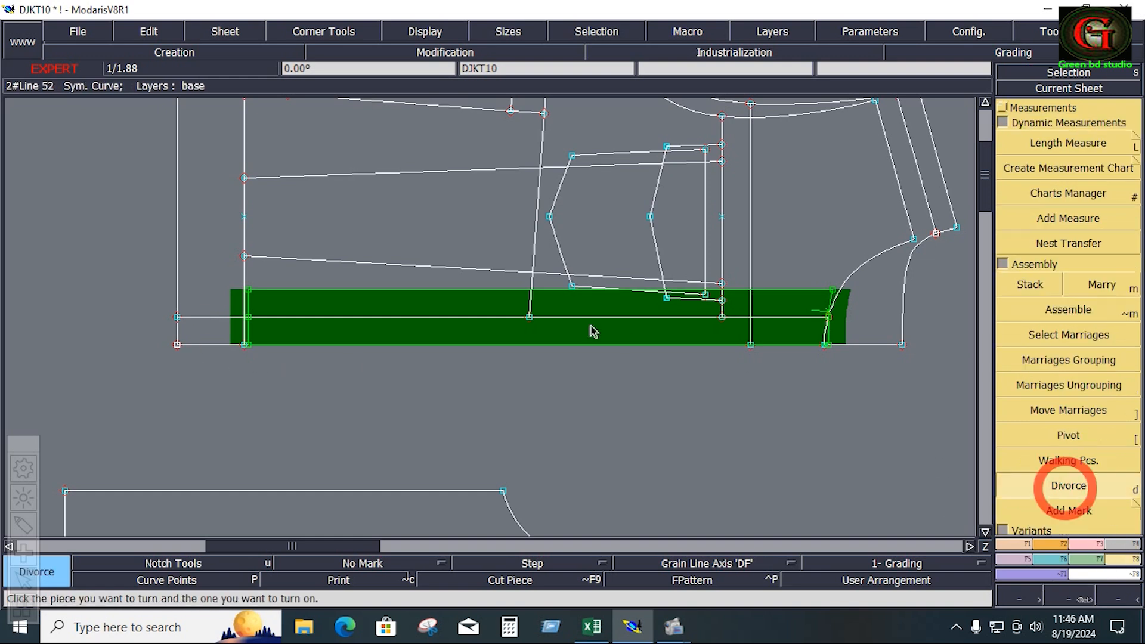
{"action": "left_click", "coordinate": [591, 325]}
Step: Trim the front draft's lower horizontal strip line back to the vertical hem line with Adjust 2 Lines, and arrange all sheets
{"action": "left_click", "coordinate": [1089, 546]}
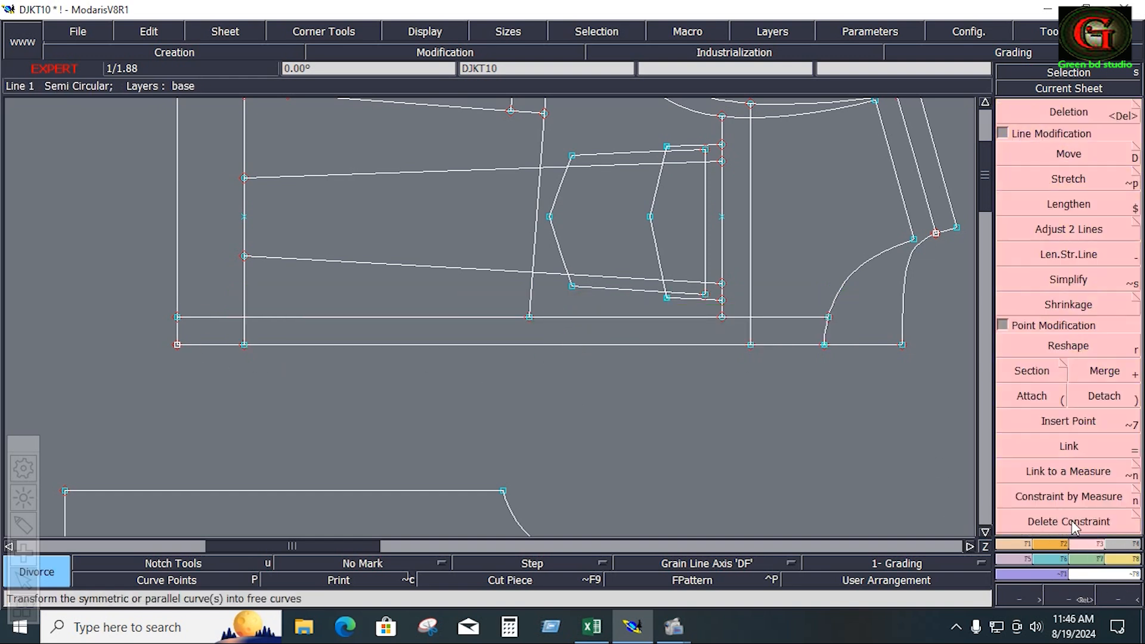
{"action": "left_click", "coordinate": [1065, 234]}
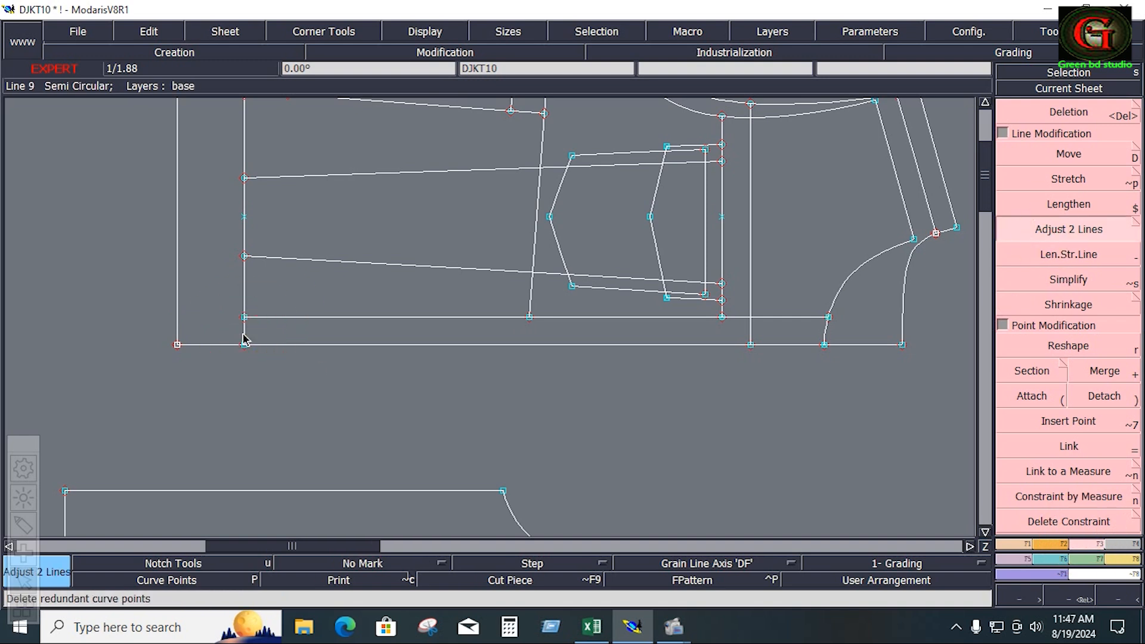
{"action": "key", "text": "7"}
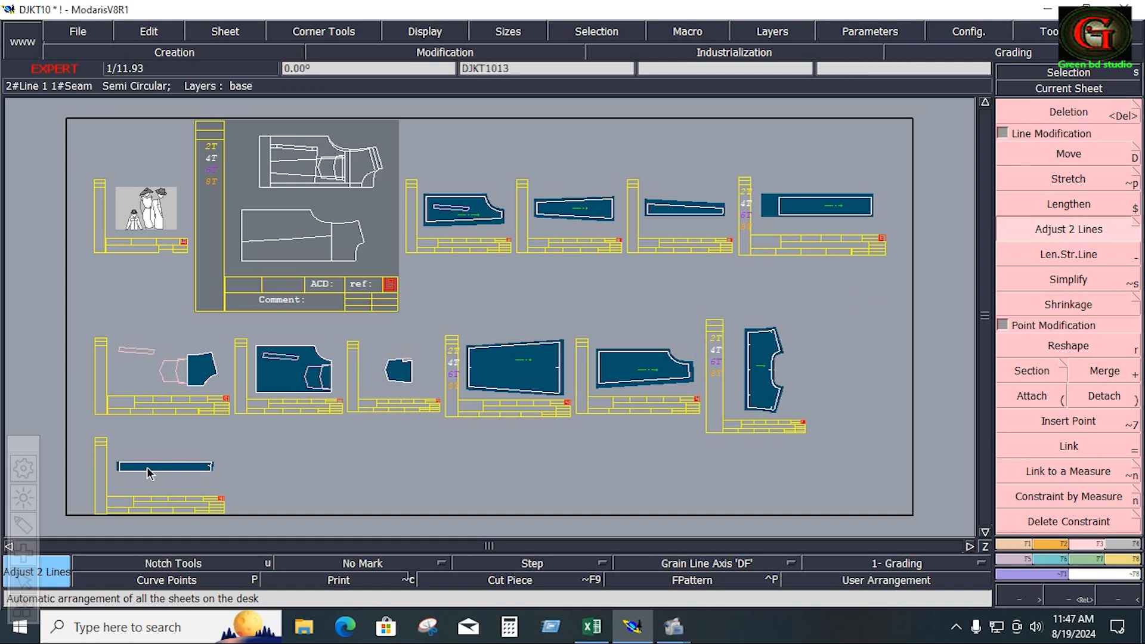
Step: Delete the leftover pink strip and pocket lines beside the yoke on sheet DJKT106
{"action": "left_click", "coordinate": [218, 397]}
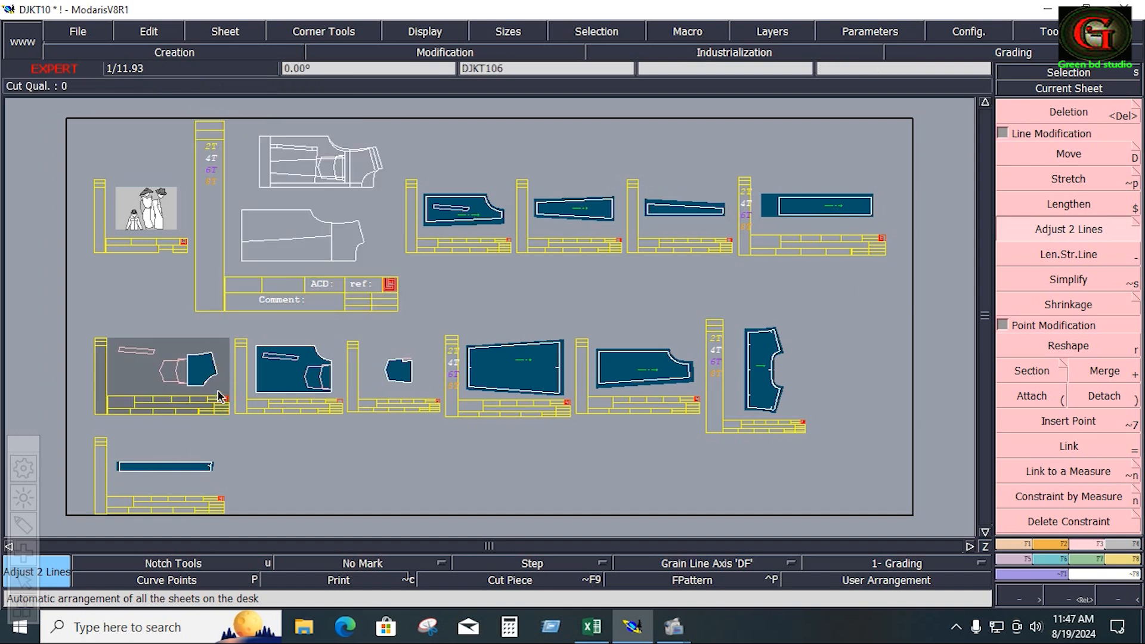
{"action": "key", "text": "Home"}
{"action": "key", "text": "Delete"}
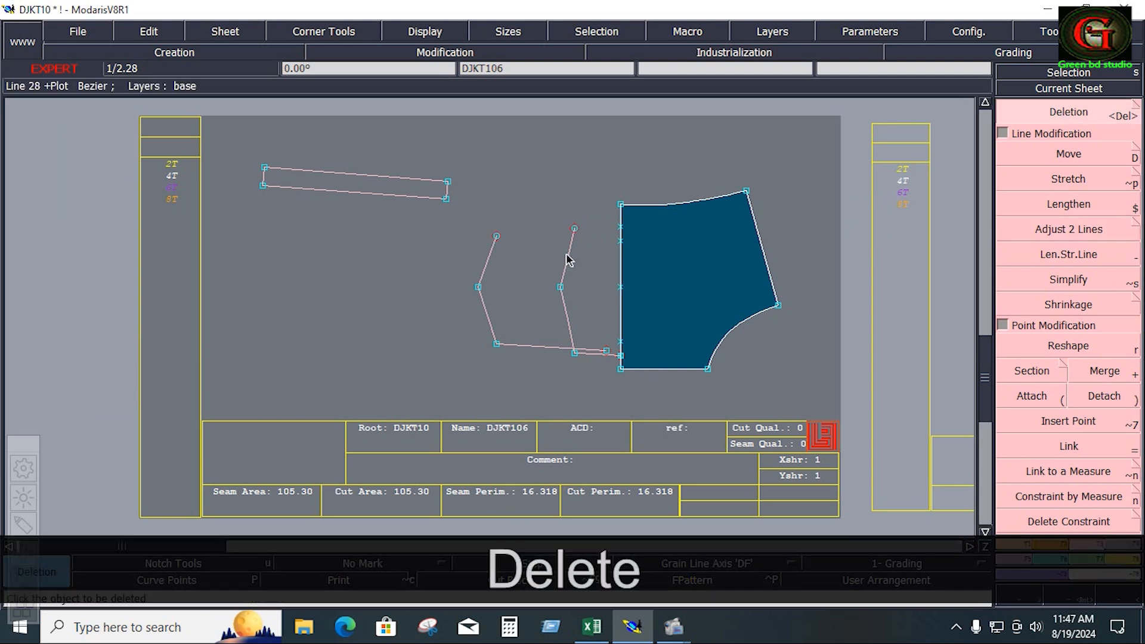
{"action": "left_click", "coordinate": [568, 341]}
{"action": "left_click", "coordinate": [554, 346]}
{"action": "left_click", "coordinate": [585, 353]}
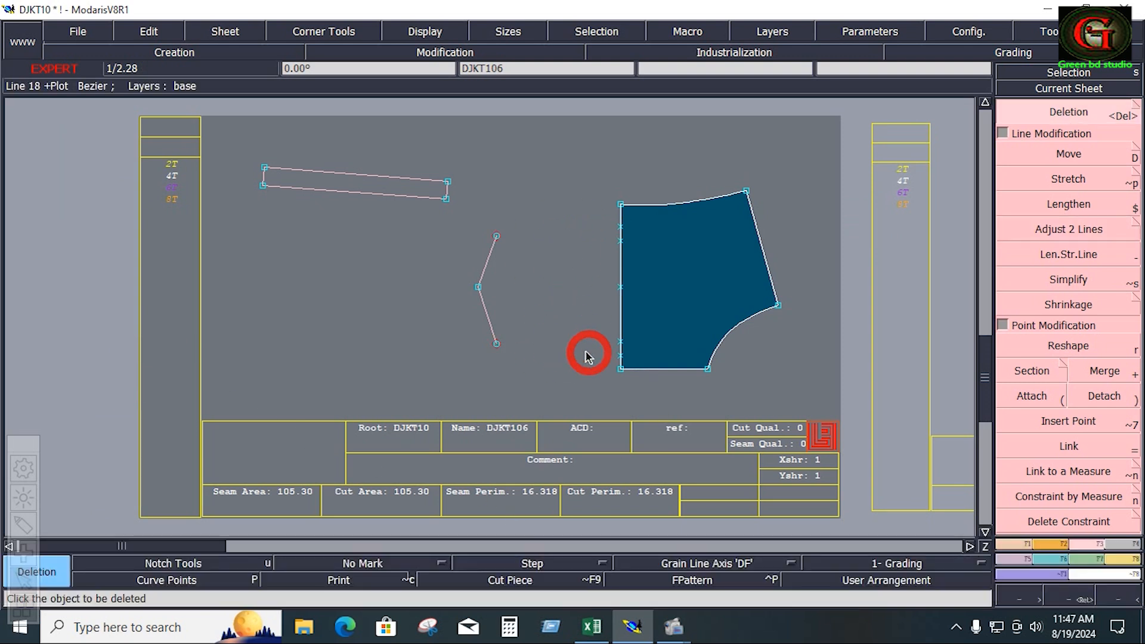
{"action": "left_click", "coordinate": [368, 188]}
{"action": "left_click", "coordinate": [492, 243]}
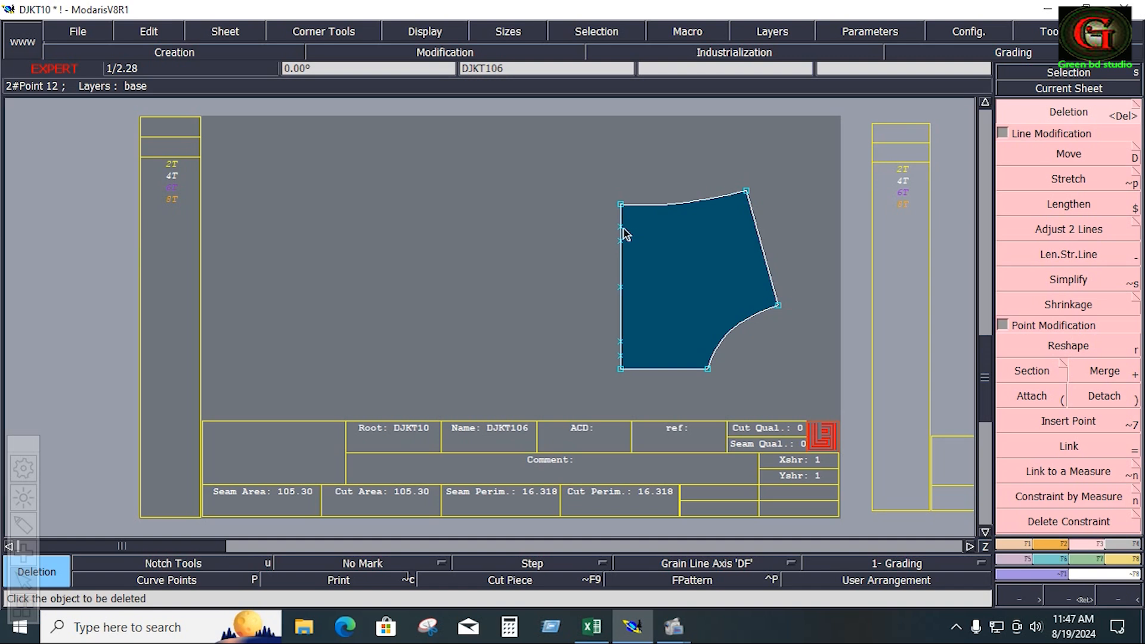
Step: Delete the extra points along the straight vertical edge of yoke piece DJKT106
{"action": "key", "text": "j"}
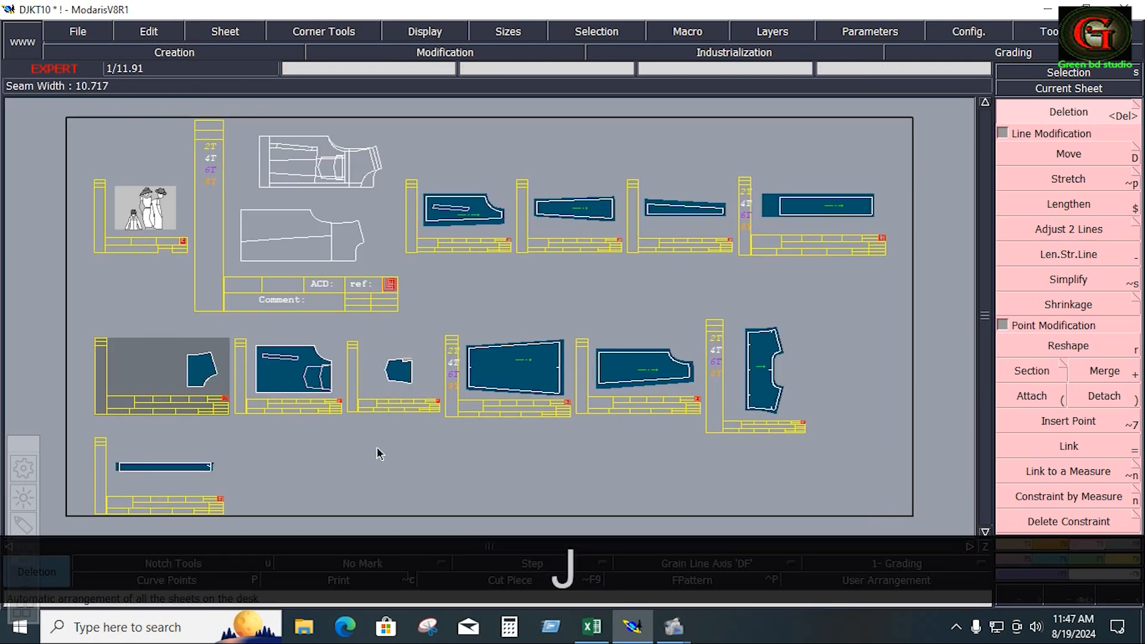
{"action": "key", "text": "Home"}
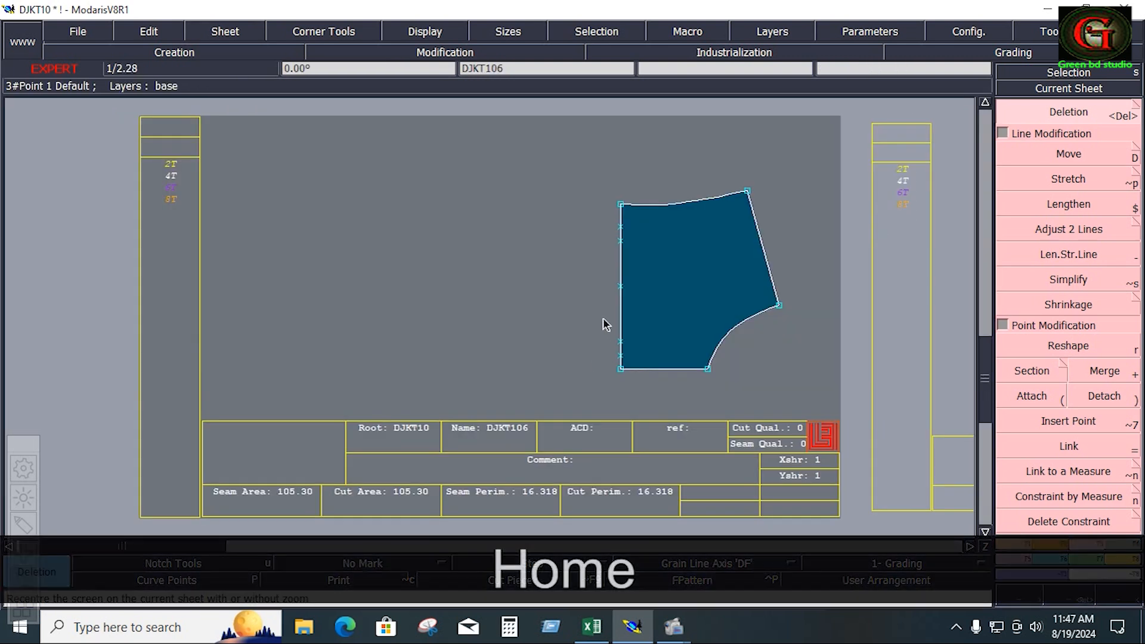
{"action": "left_click_drag", "start_coordinate": [578, 218], "coordinate": [656, 358]}
{"action": "key", "text": "Delete"}
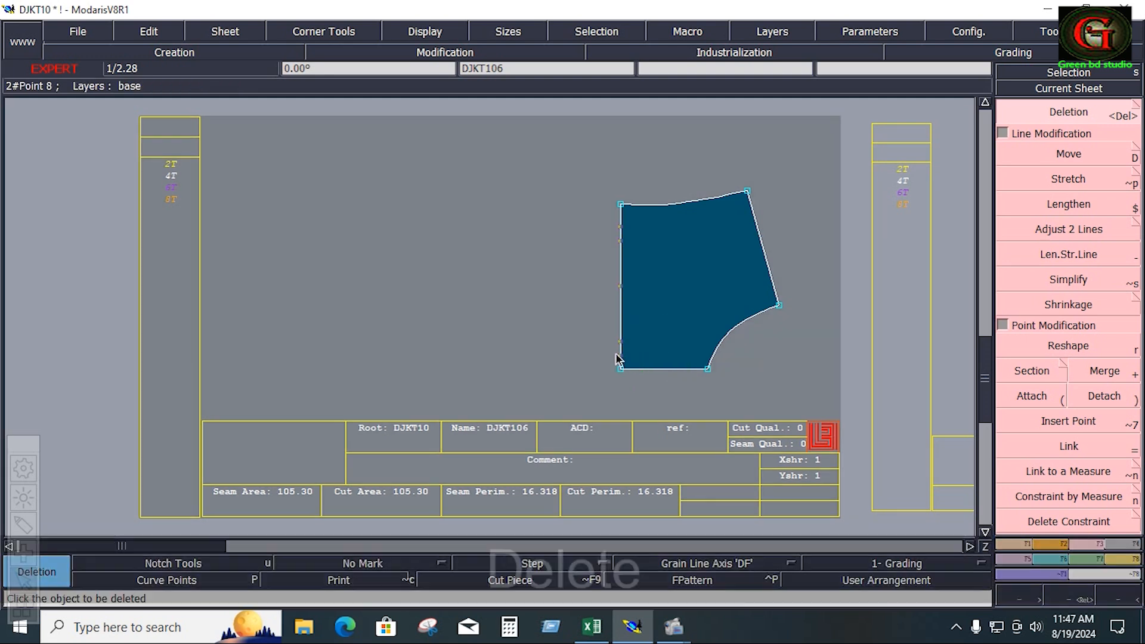
Step: Draw a horizontal grain line inside yoke piece DJKT106 and add a seam allowance around all its edges
{"action": "left_click_drag", "start_coordinate": [656, 305], "coordinate": [695, 304], "text": "ctrl"}
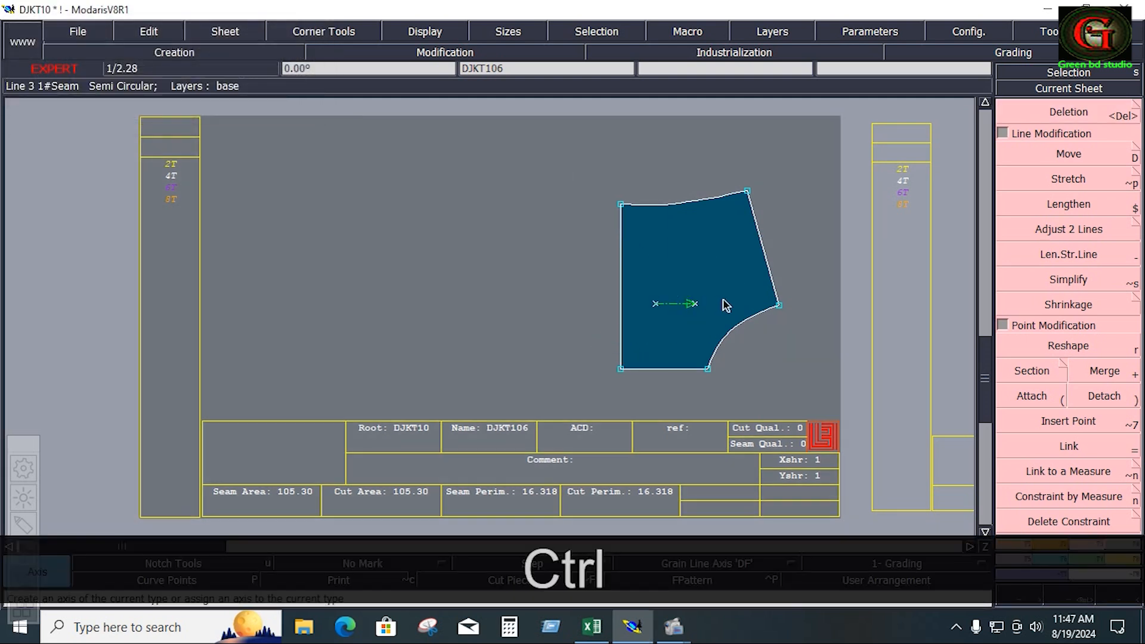
{"action": "left_click_drag", "start_coordinate": [549, 149], "coordinate": [813, 399]}
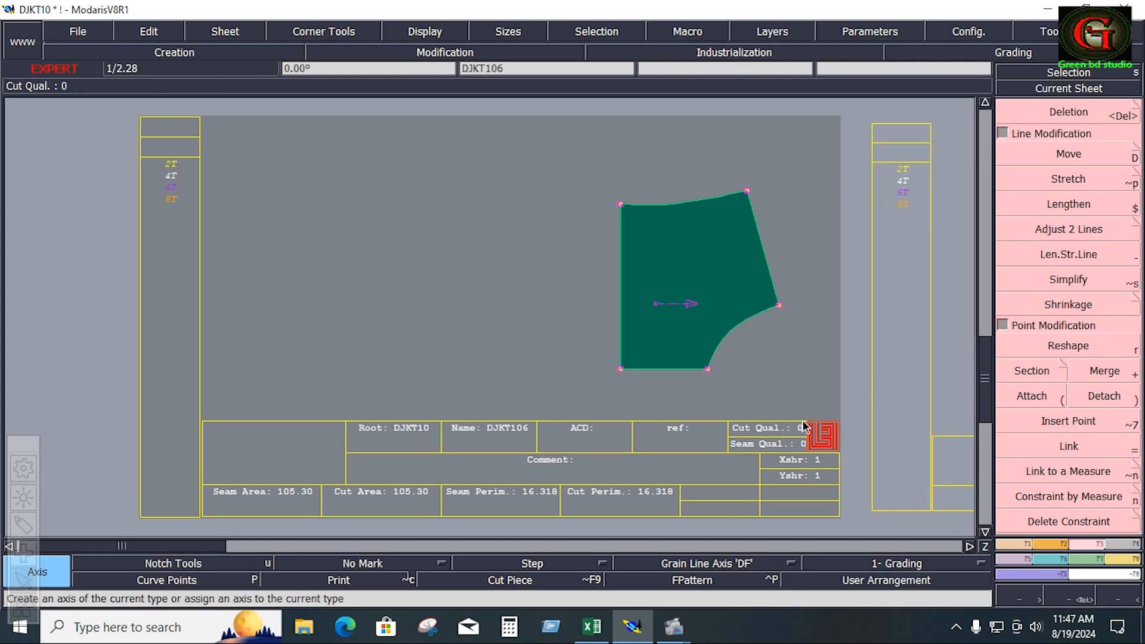
Step: Enter the comment FRONT YOKE 1X2 for piece DJKT106
{"action": "key", "text": "e"}
{"action": "left_click", "coordinate": [631, 480]}
{"action": "type", "text": "FRO"}
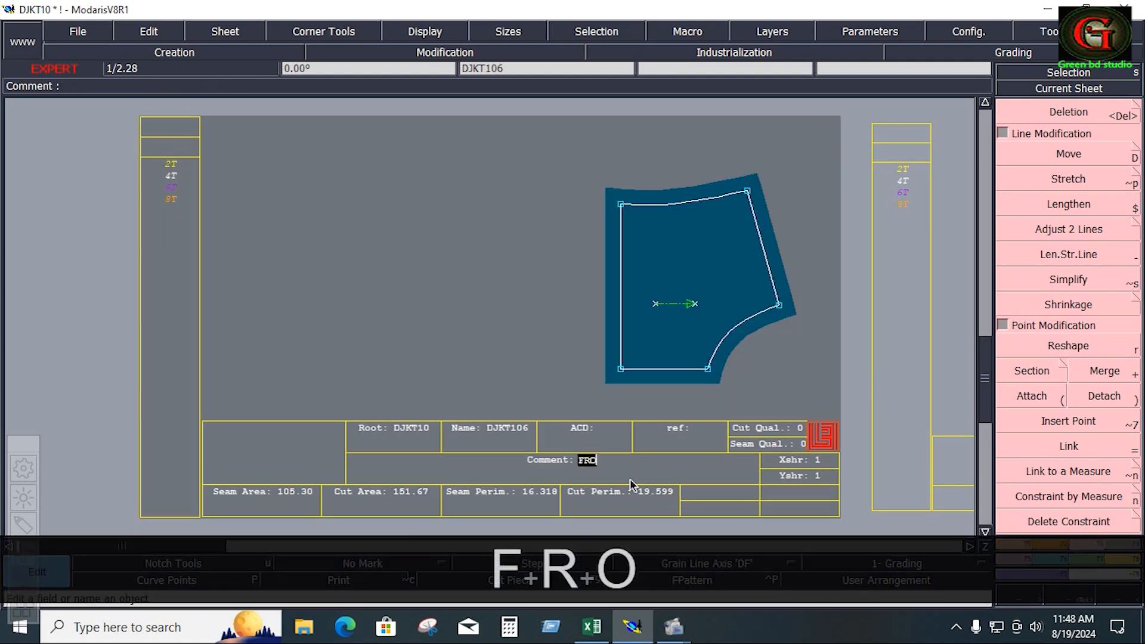
{"action": "type", "text": "NT Y"}
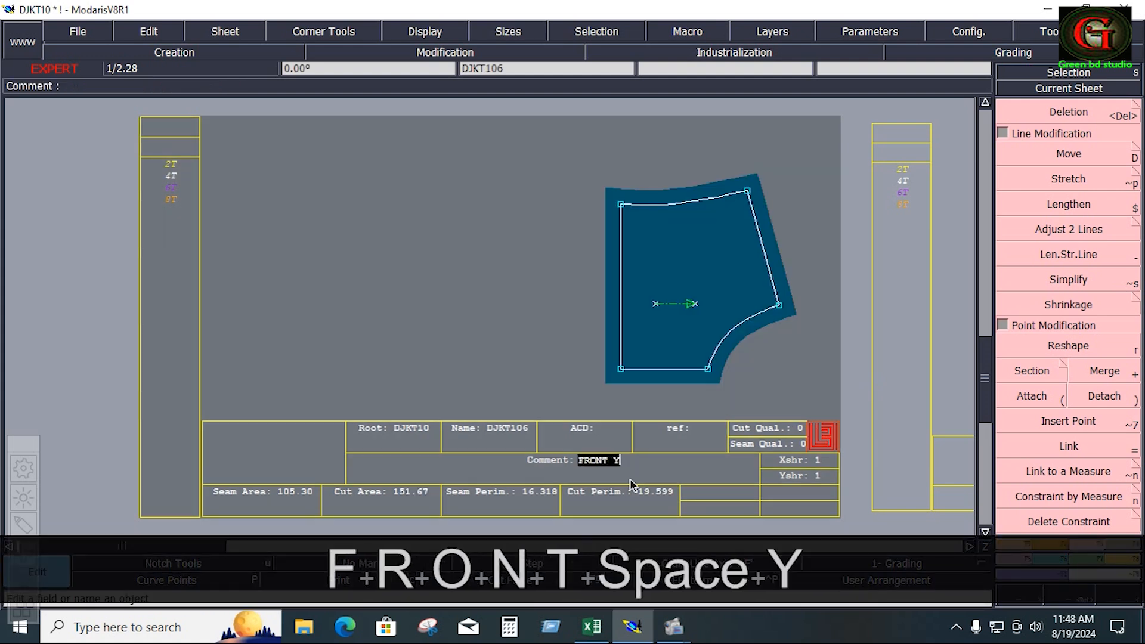
{"action": "type", "text": "OKE 1X2"}
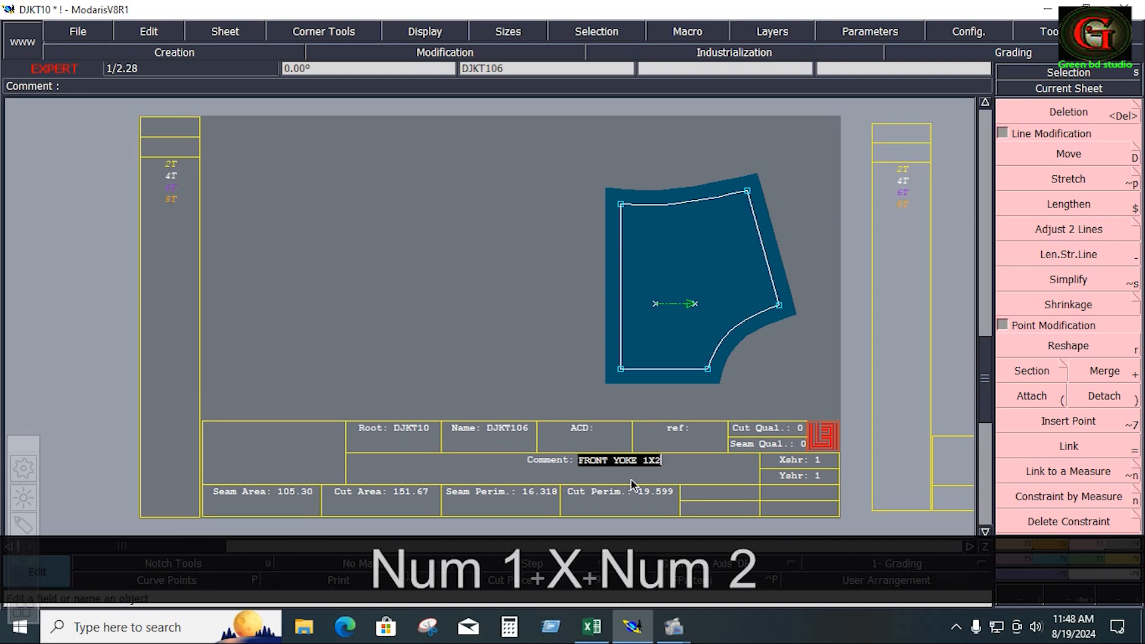
Step: Enter the comment FR PLACKET 1X2 for the widened strip piece DJKT1012
{"action": "type", "text": "j"}
{"action": "left_click", "coordinate": [861, 224]}
{"action": "key", "text": "Home"}
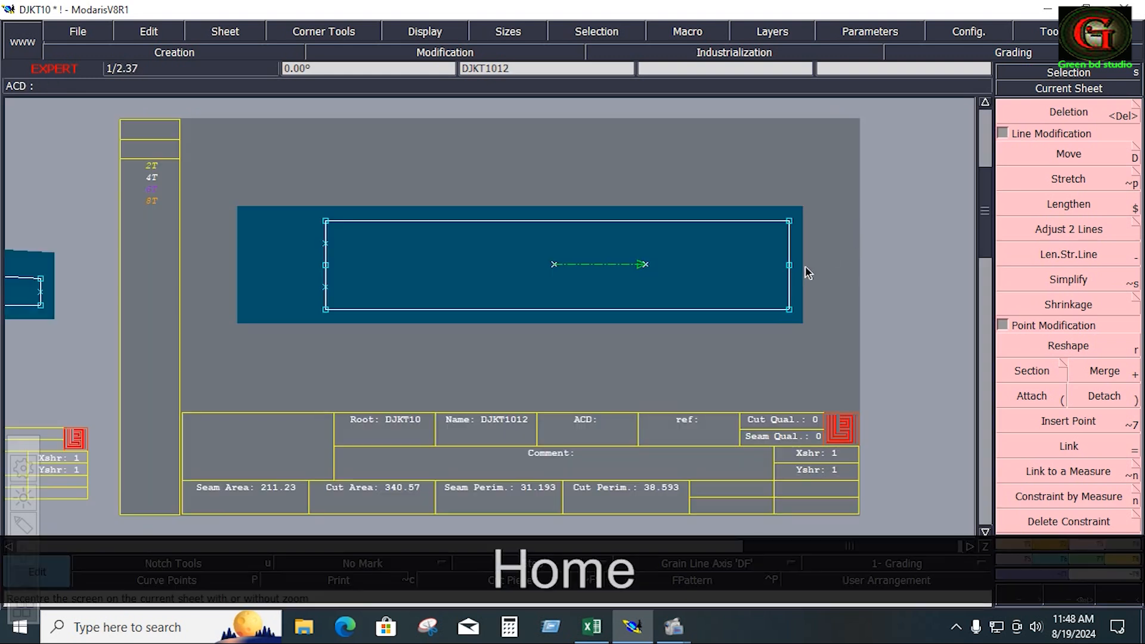
{"action": "key", "text": "e"}
{"action": "left_click", "coordinate": [646, 474]}
{"action": "type", "text": "FR "}
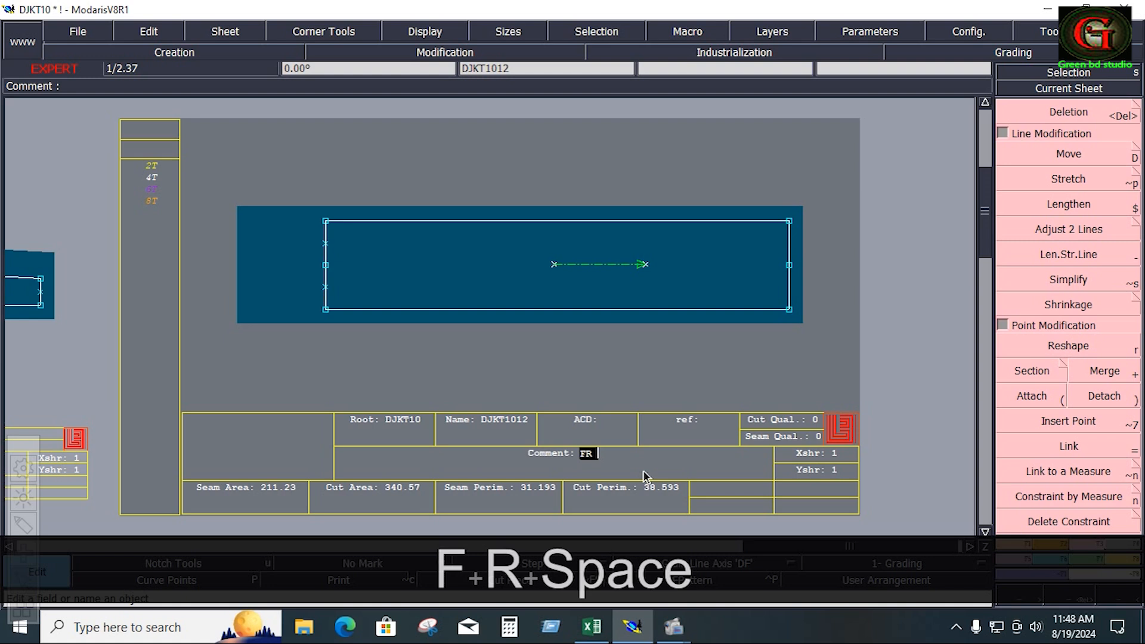
{"action": "type", "text": "PL"}
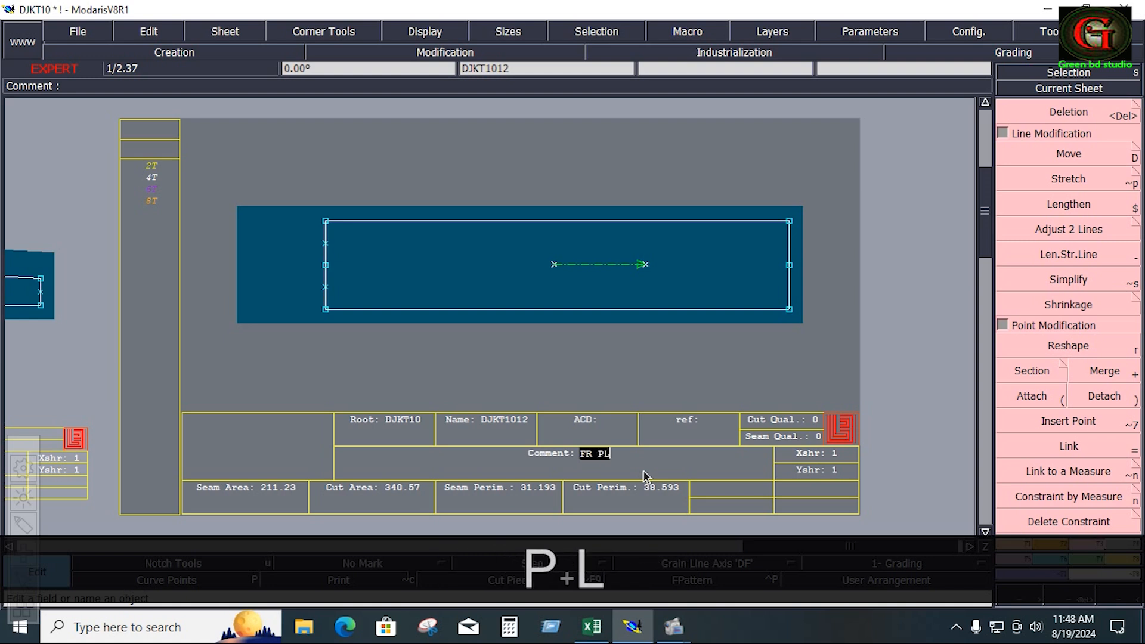
{"action": "type", "text": "CK"}
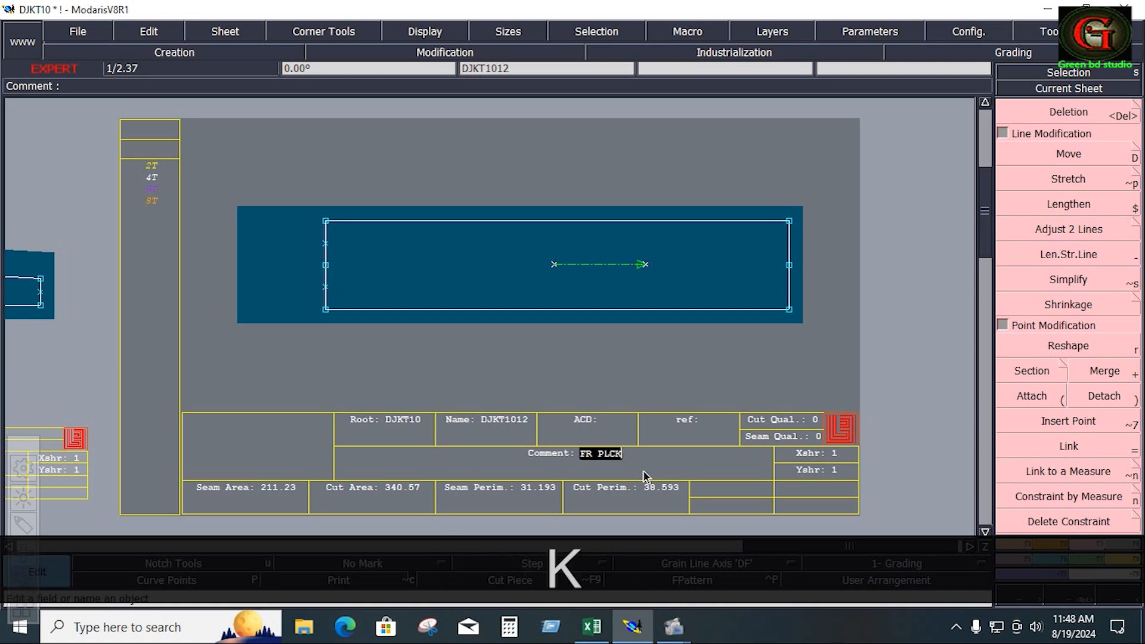
{"action": "type", "text": "ET"}
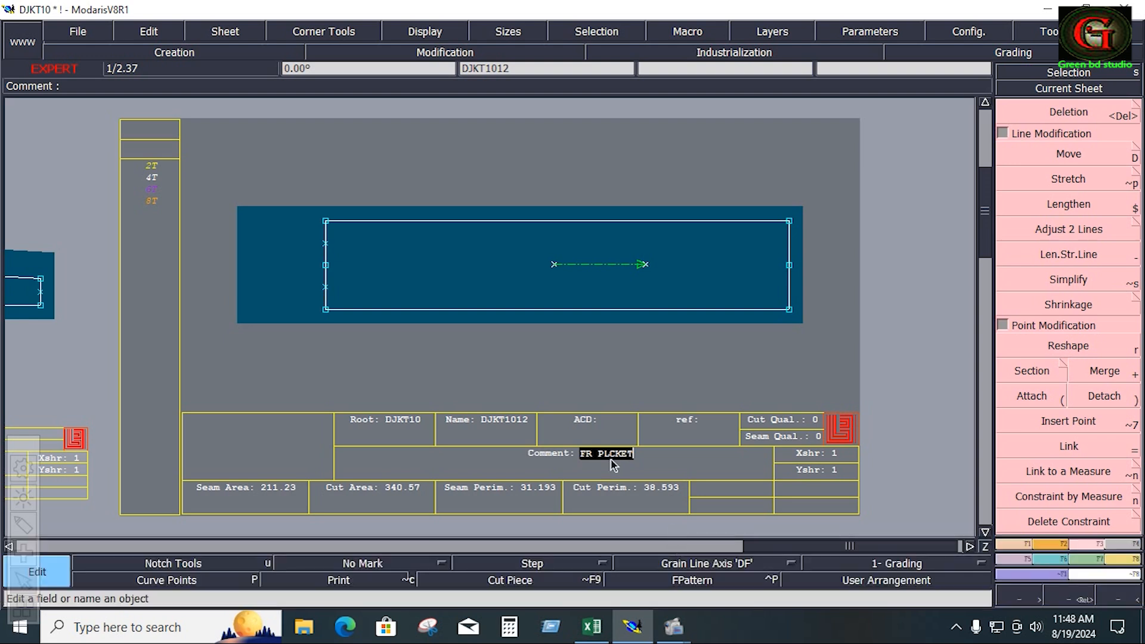
{"action": "type", "text": "A"}
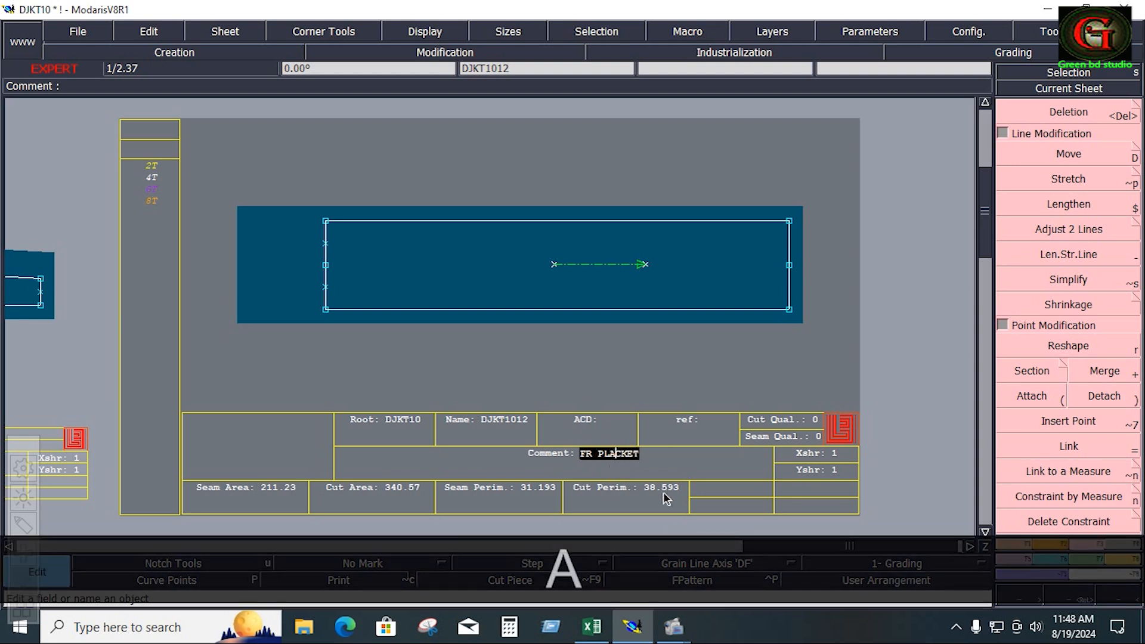
{"action": "type", "text": " 1X"}
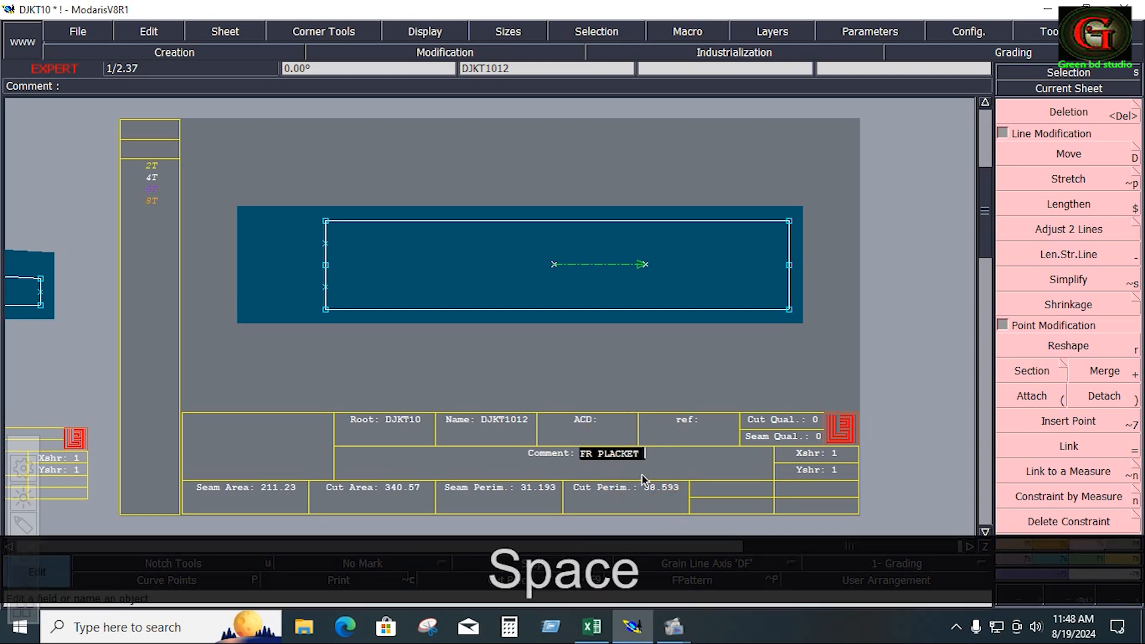
{"action": "type", "text": "2"}
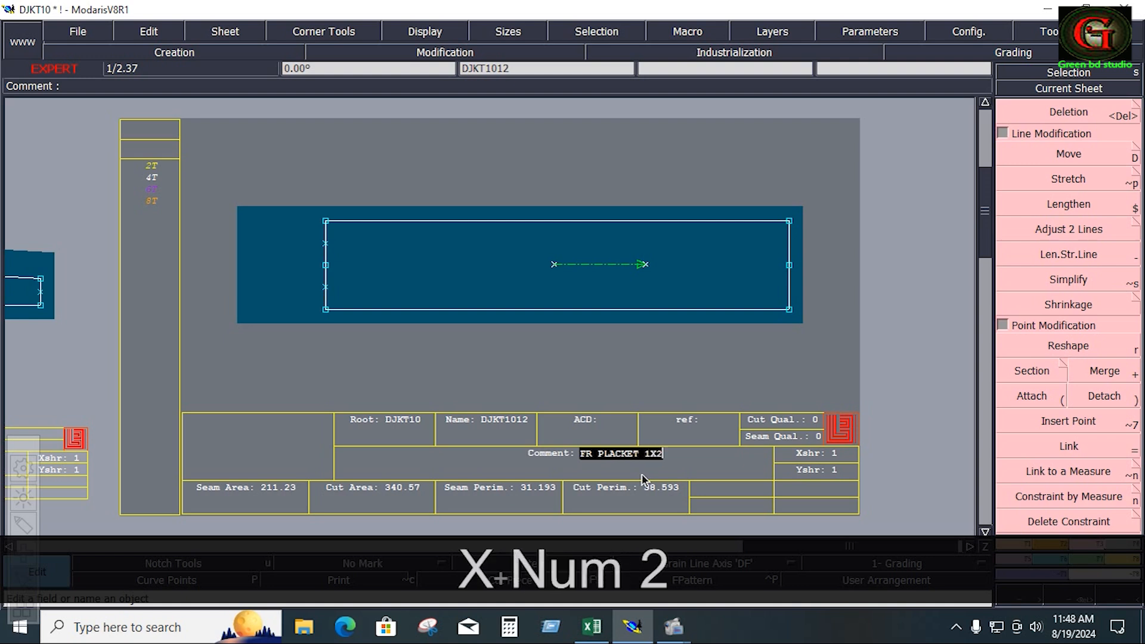
{"action": "key", "text": "Return"}
Step: Enter a comment beginning with FRONT for the tapered strip piece DJKT108
{"action": "left_click", "coordinate": [566, 476]}
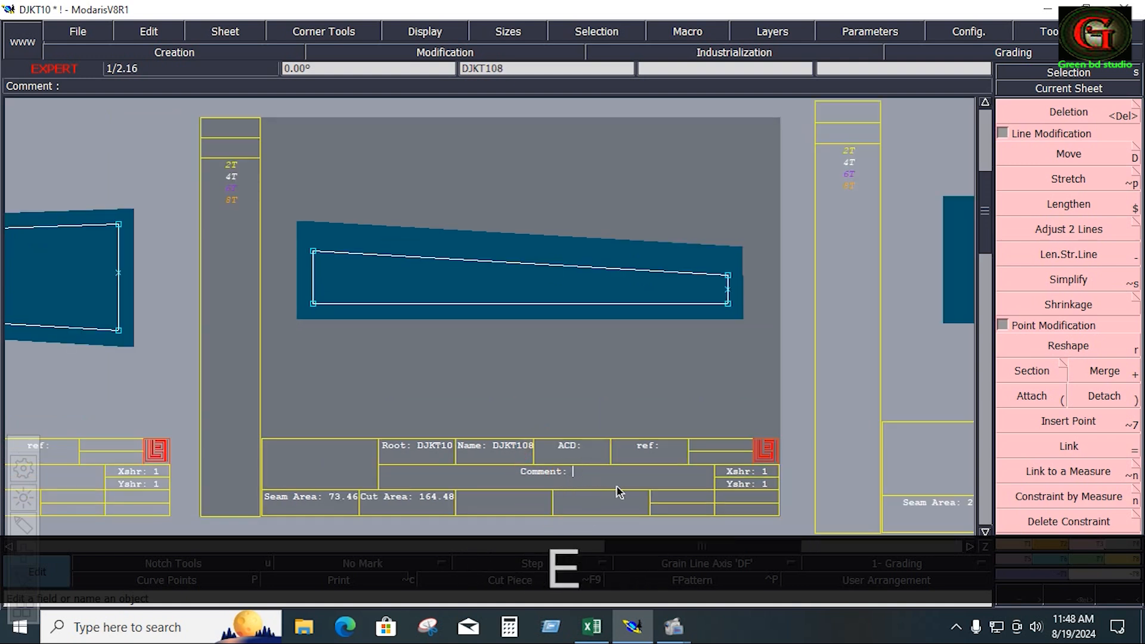
{"action": "type", "text": "FRO"}
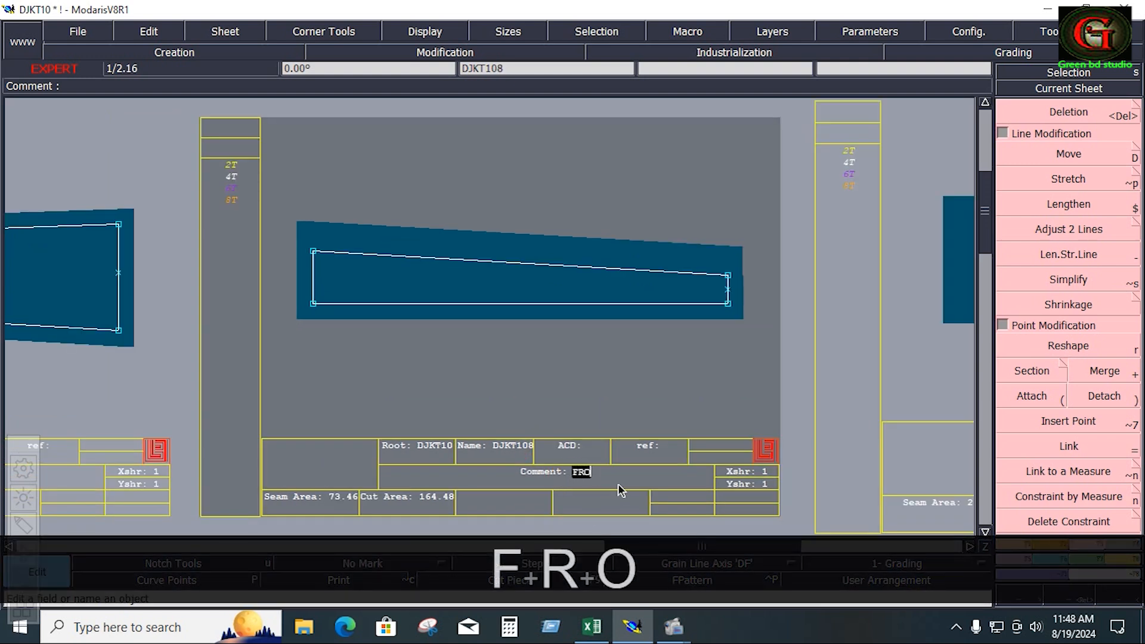
{"action": "type", "text": "NT"}
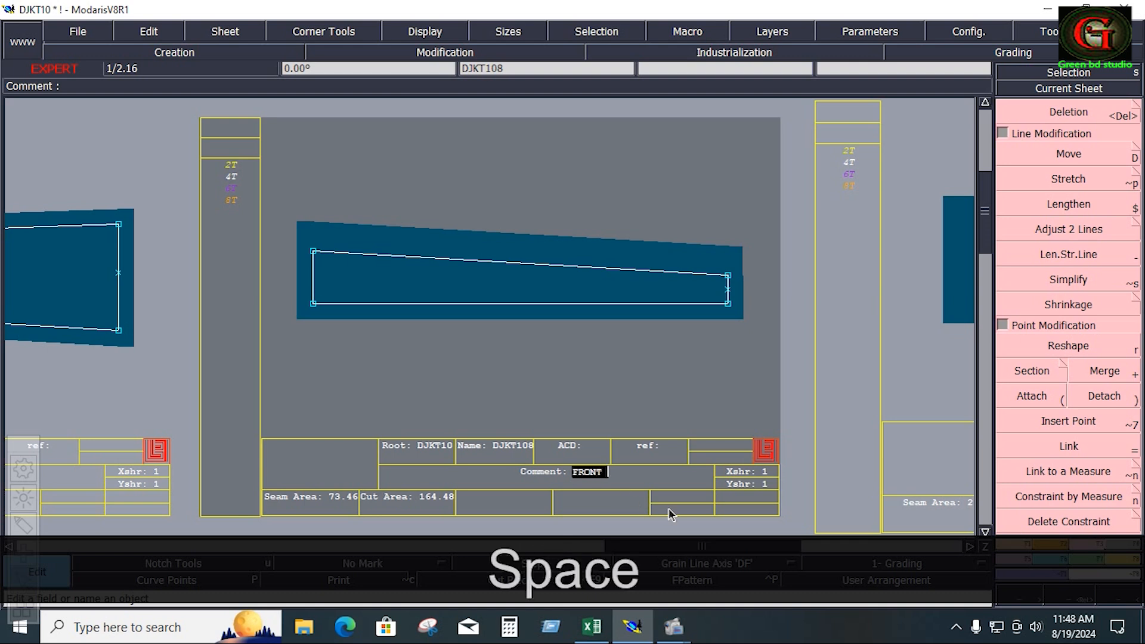
Step: Complete the comment of piece DJKT108 so it reads "FRONT 1X2"
{"action": "type", "text": " 1X1"}
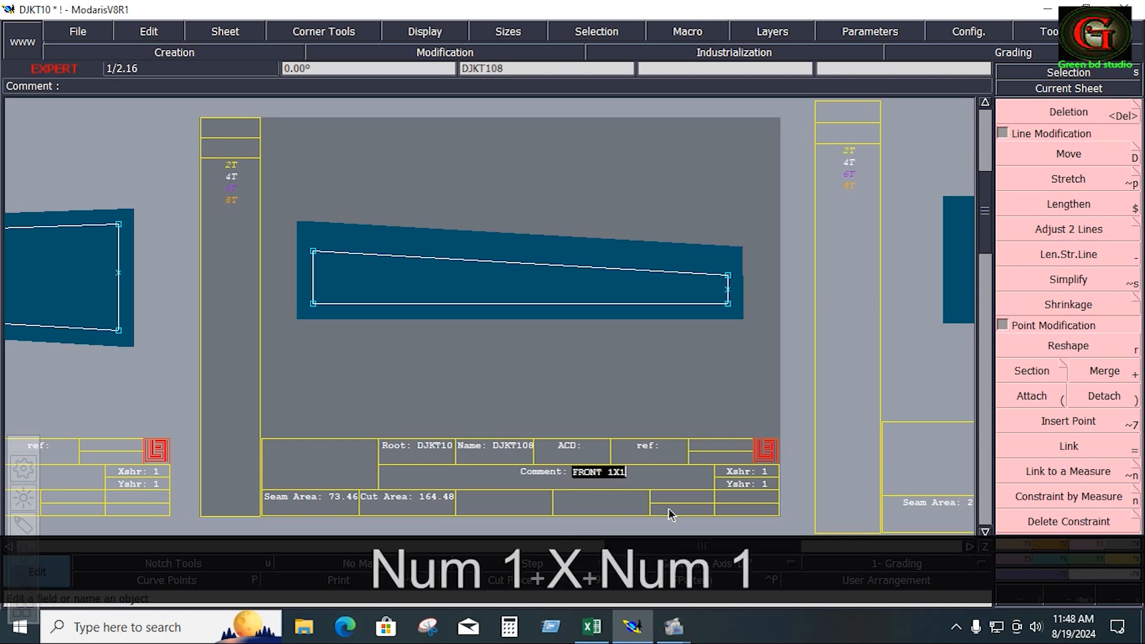
{"action": "key", "text": "BackSpace"}
{"action": "type", "text": "2"}
{"action": "key", "text": "Return"}
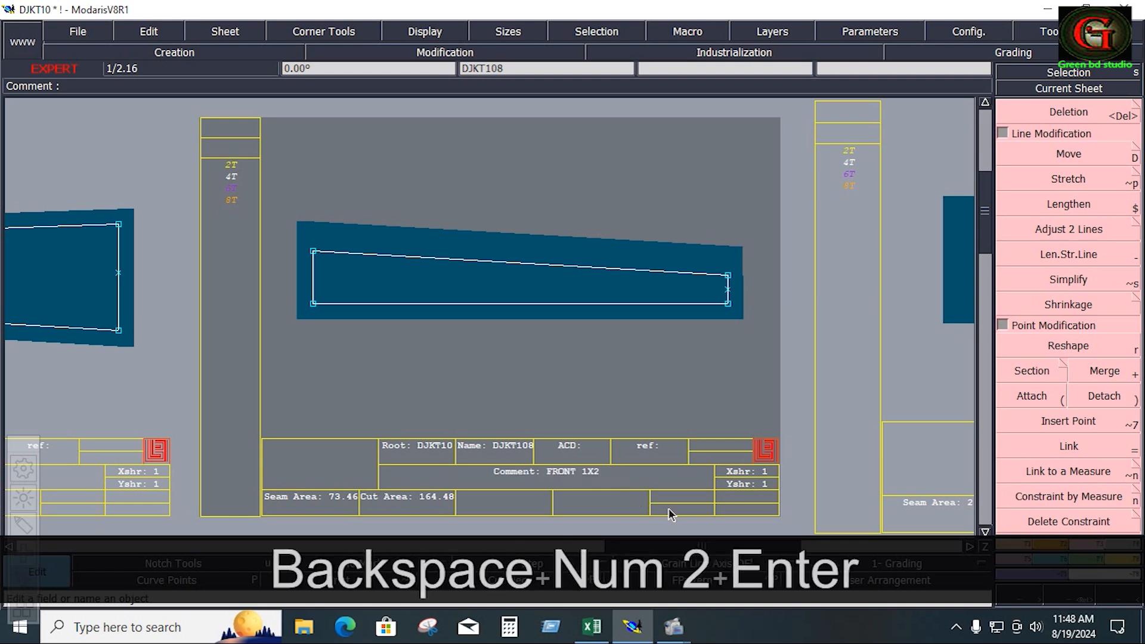
Step: Add a 'DF' grain line axis inside the DJKT108 front piece
{"action": "left_click", "coordinate": [649, 568]}
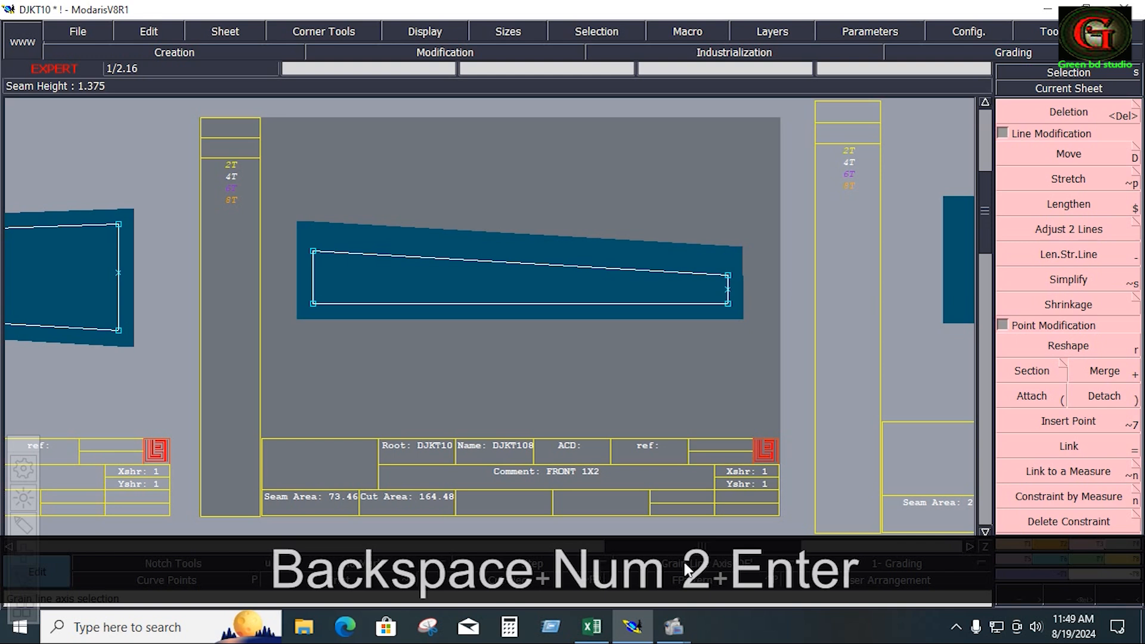
{"action": "left_click", "coordinate": [681, 569]}
{"action": "left_click", "coordinate": [660, 501]}
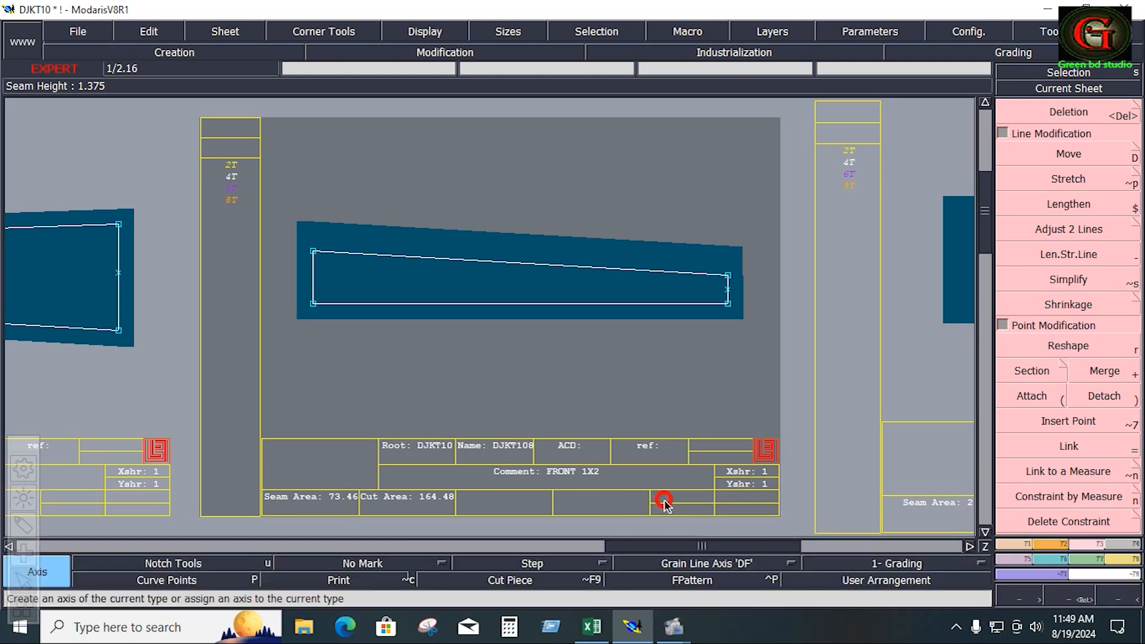
{"action": "left_click", "coordinate": [483, 286]}
Step: Go to the sheet of piece DJKT109 and enter the comment "MID FR 1X2"
{"action": "key", "text": "j"}
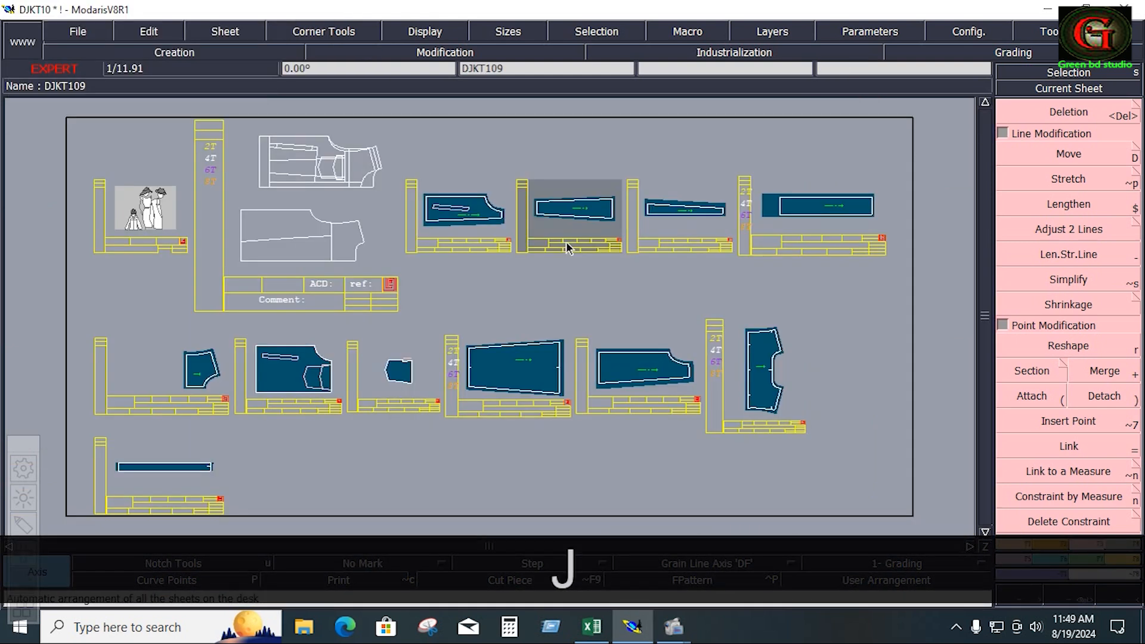
{"action": "key", "text": "Home"}
{"action": "key", "text": "e"}
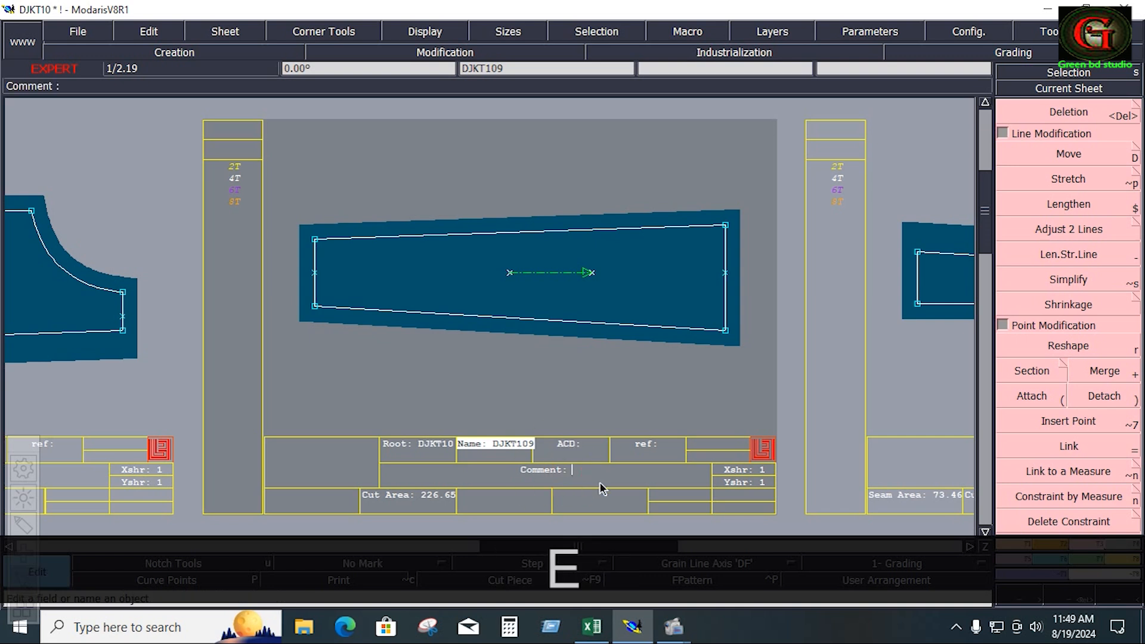
{"action": "type", "text": "MID"}
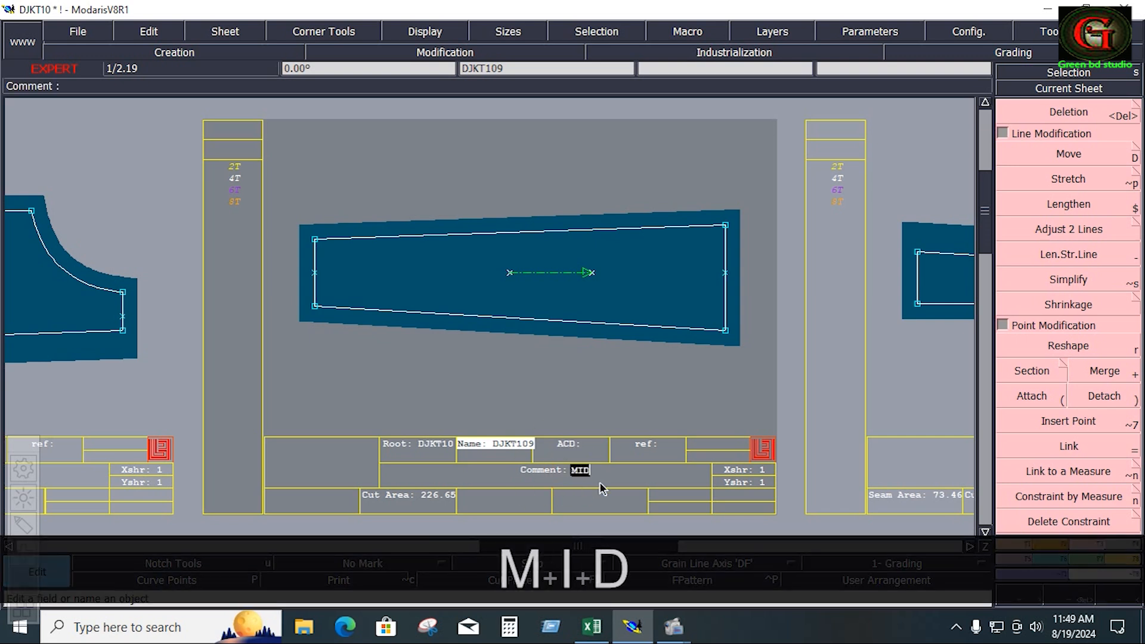
{"action": "type", "text": " FR "}
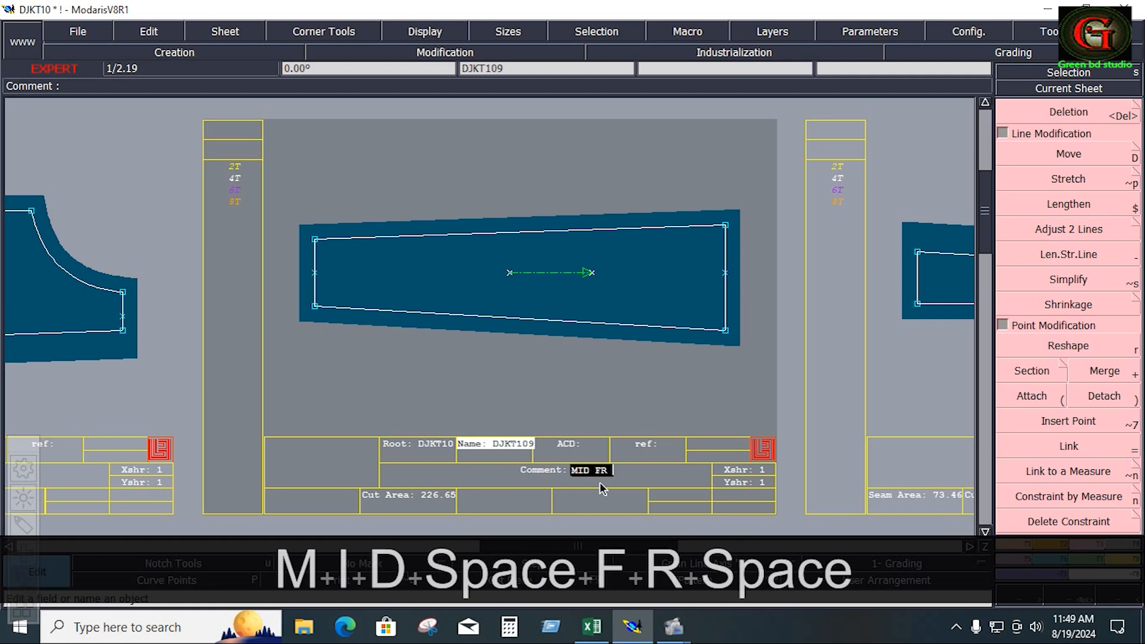
{"action": "type", "text": "1X"}
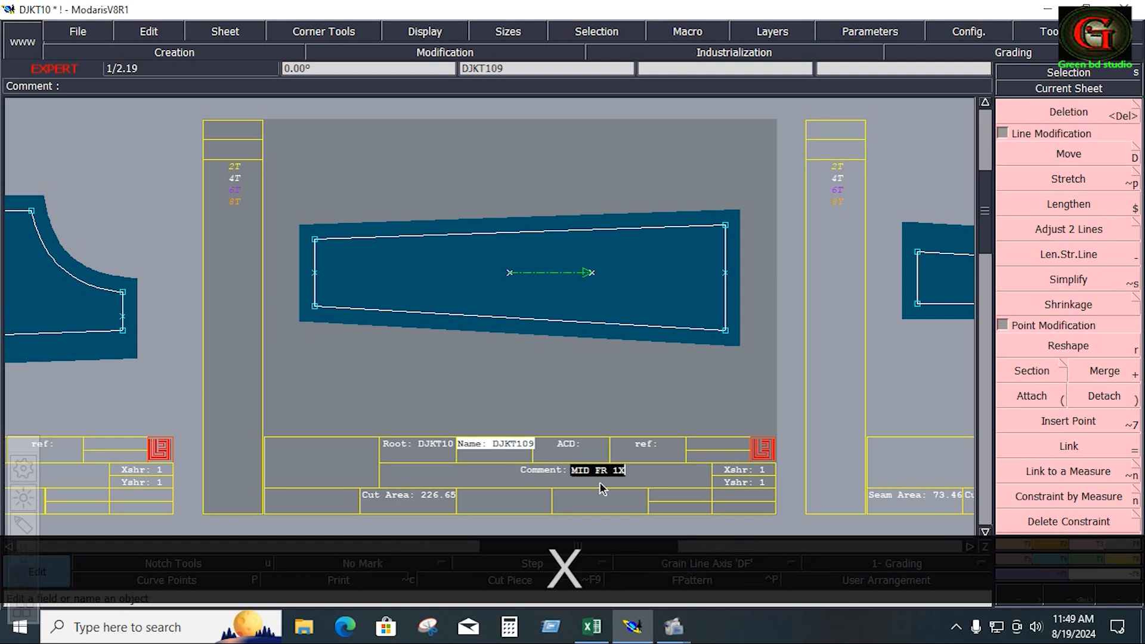
{"action": "type", "text": "2"}
{"action": "key", "text": "Return"}
Step: Go to the sheet of the long narrow piece DJKT1013 and enter the comment "PLT FINISH"
{"action": "key", "text": "8"}
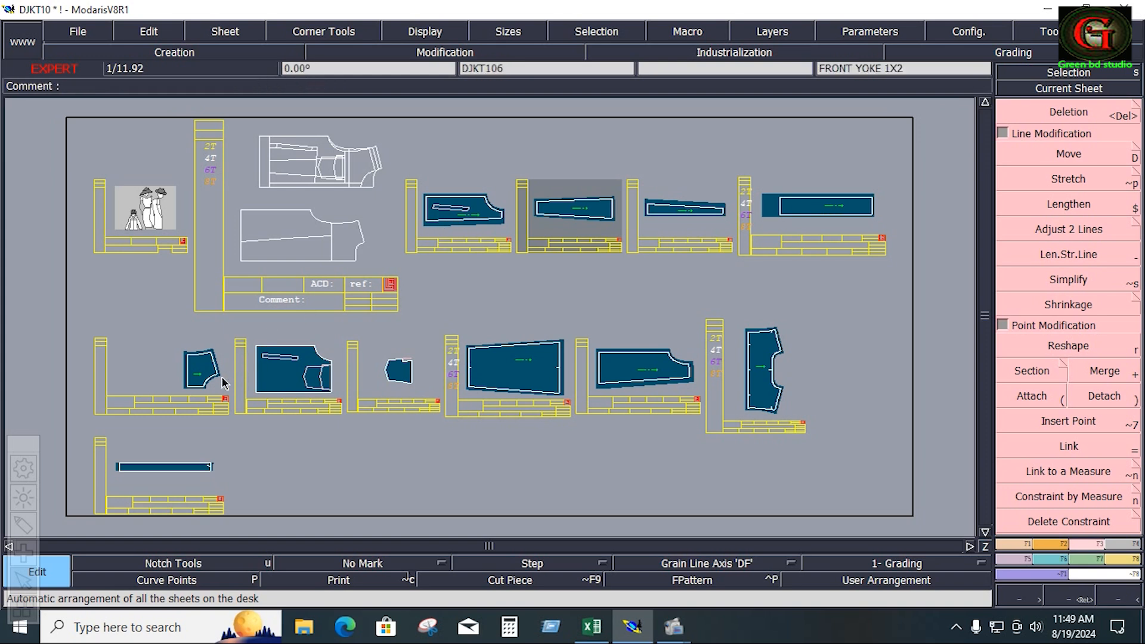
{"action": "left_click", "coordinate": [162, 479]}
{"action": "key", "text": "Home"}
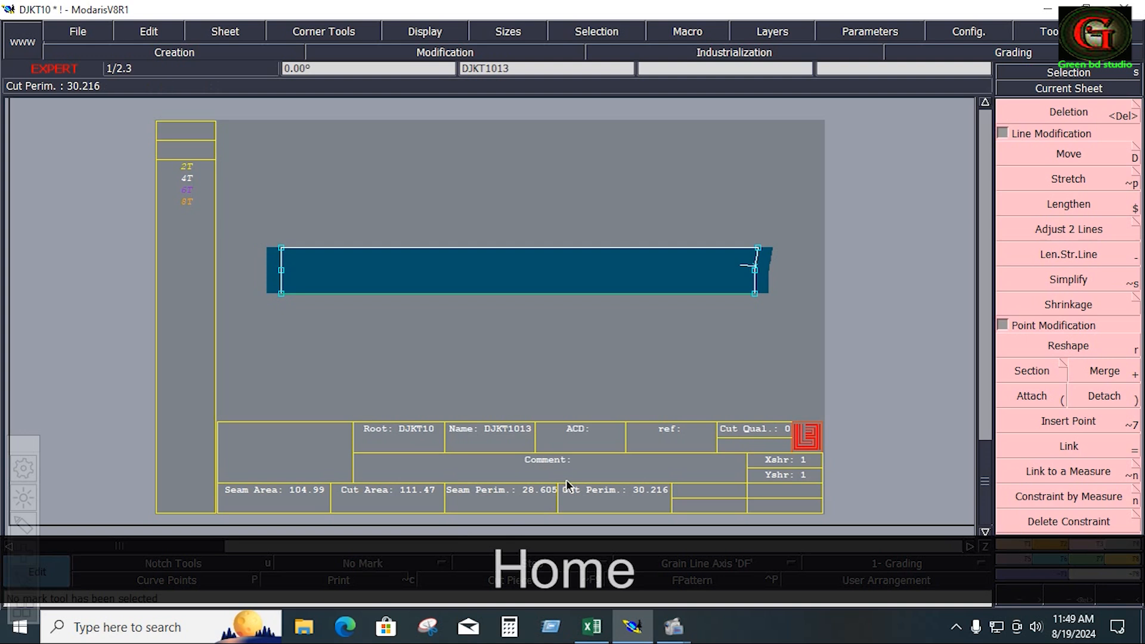
{"action": "key", "text": "e"}
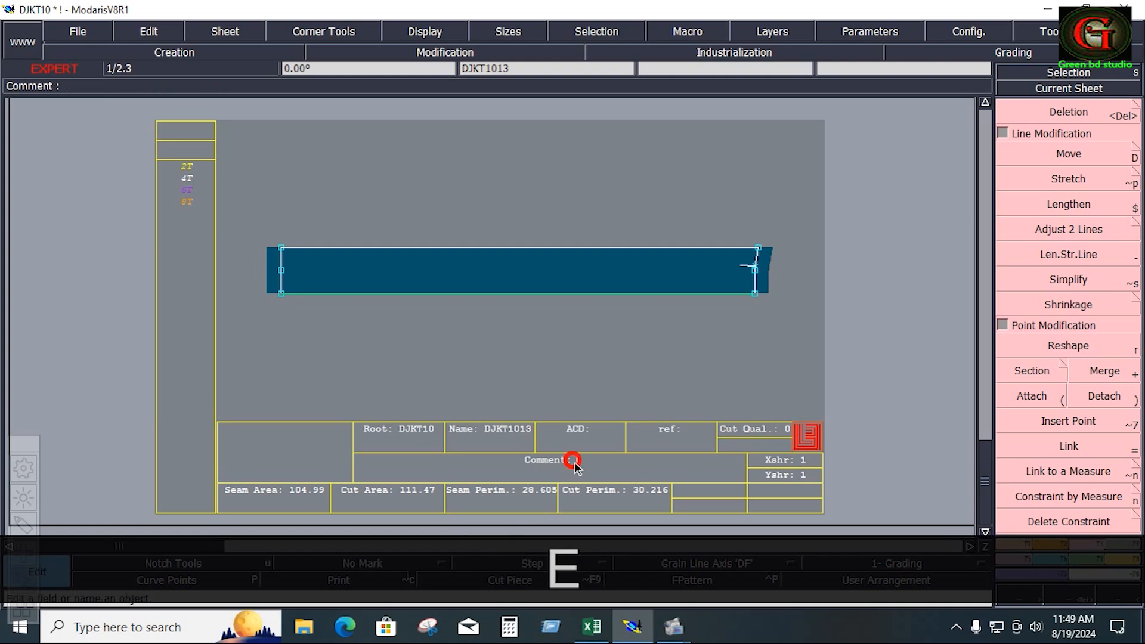
{"action": "type", "text": "PLT "}
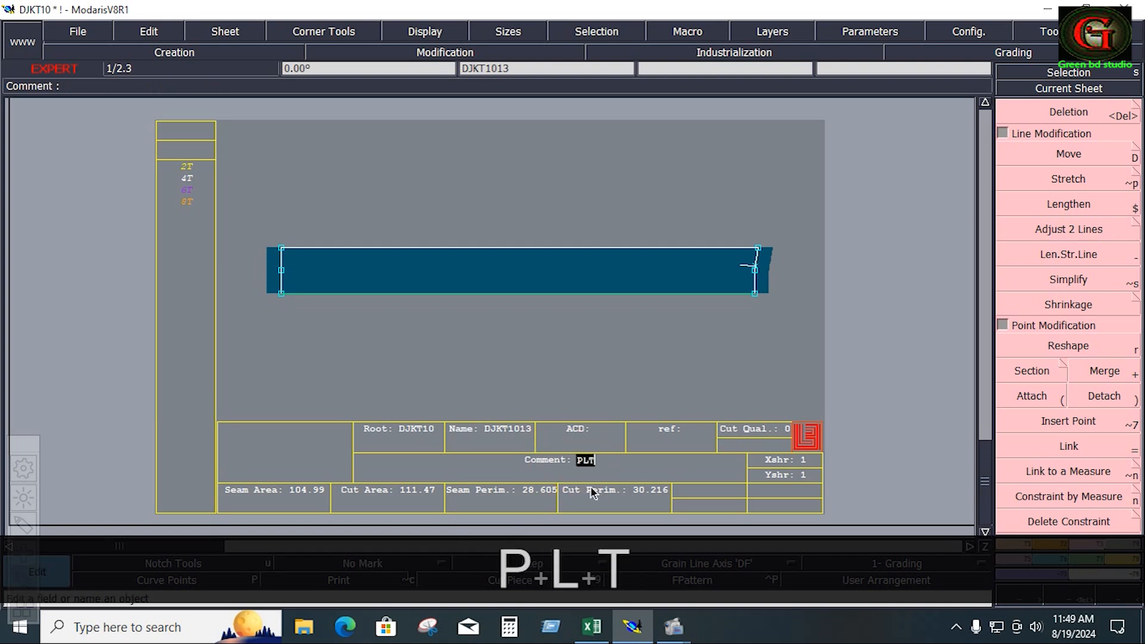
{"action": "type", "text": "FI"}
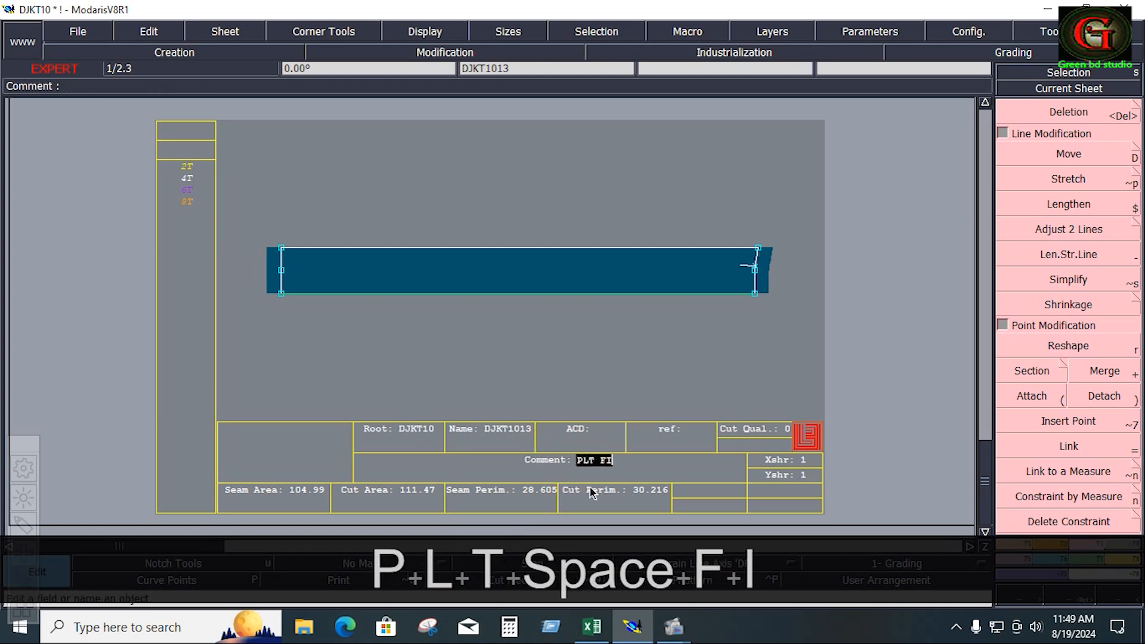
{"action": "type", "text": "NISH"}
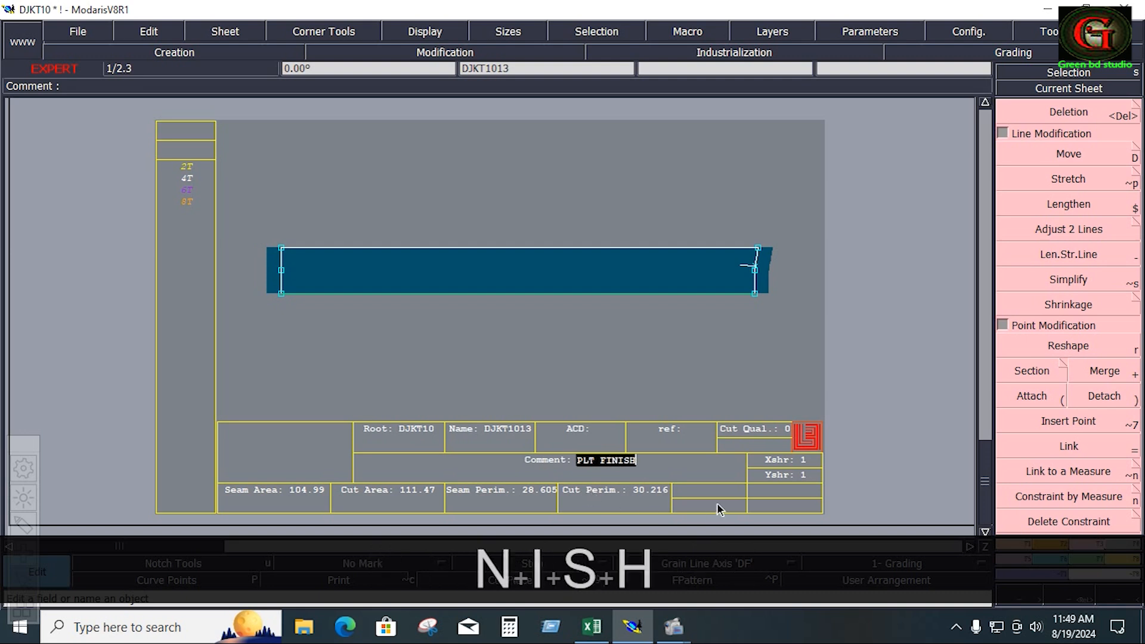
{"action": "left_click", "coordinate": [735, 365]}
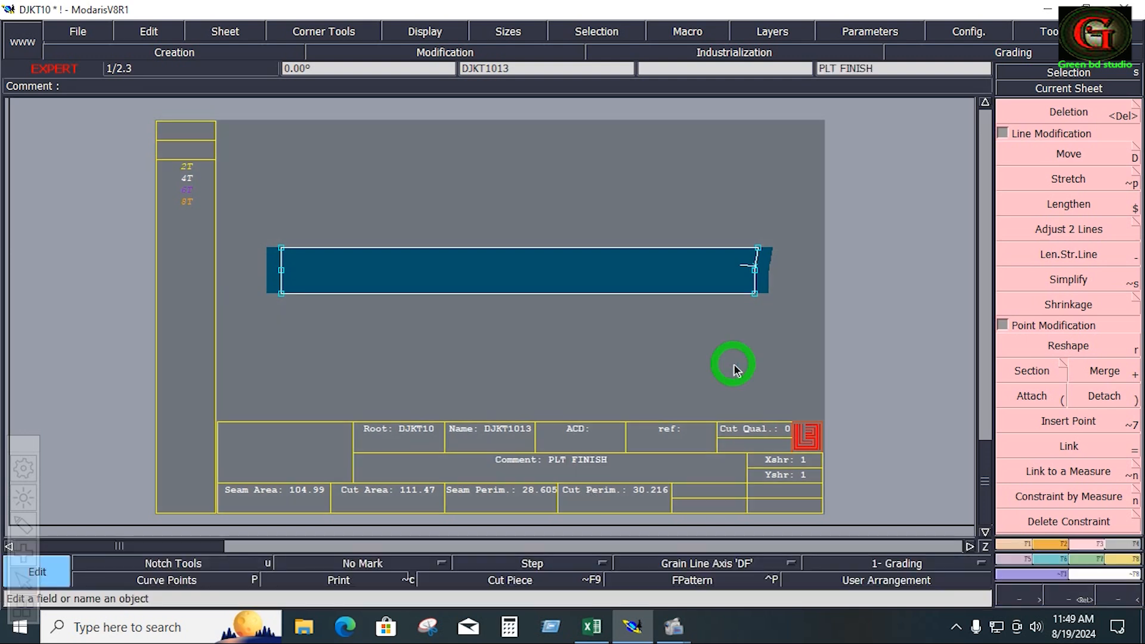
Step: Add a horizontal 'DF' grain line axis in the middle of the PLT FINISH piece
{"action": "left_click", "coordinate": [722, 567]}
{"action": "left_click", "coordinate": [700, 501]}
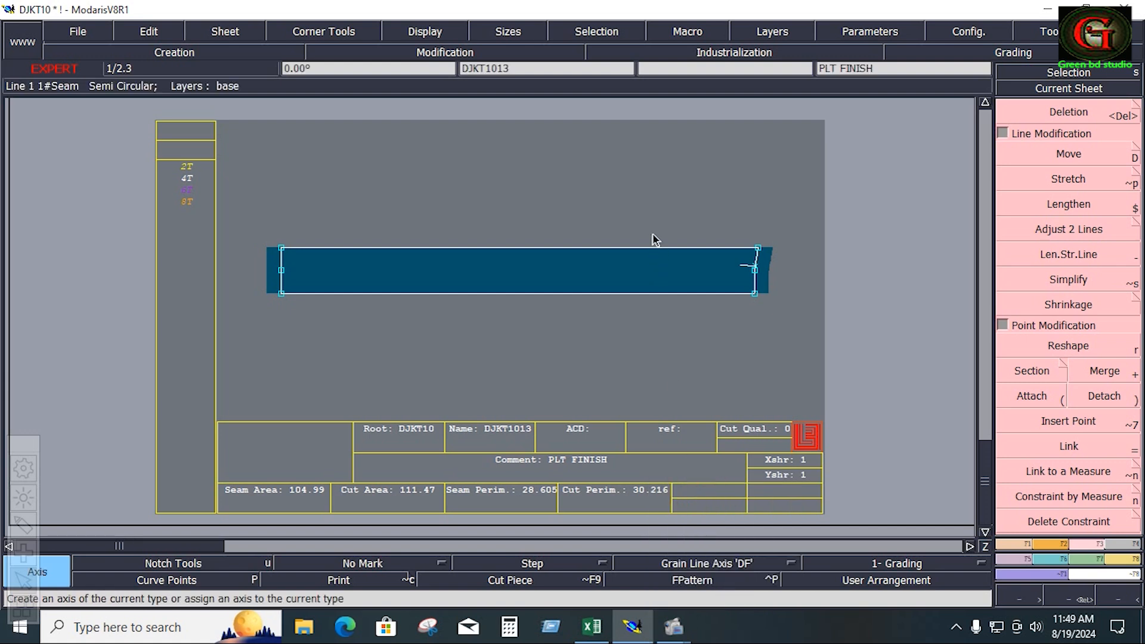
{"action": "key", "text": "ctrl"}
{"action": "left_click", "coordinate": [504, 277]}
{"action": "left_click", "coordinate": [580, 276]}
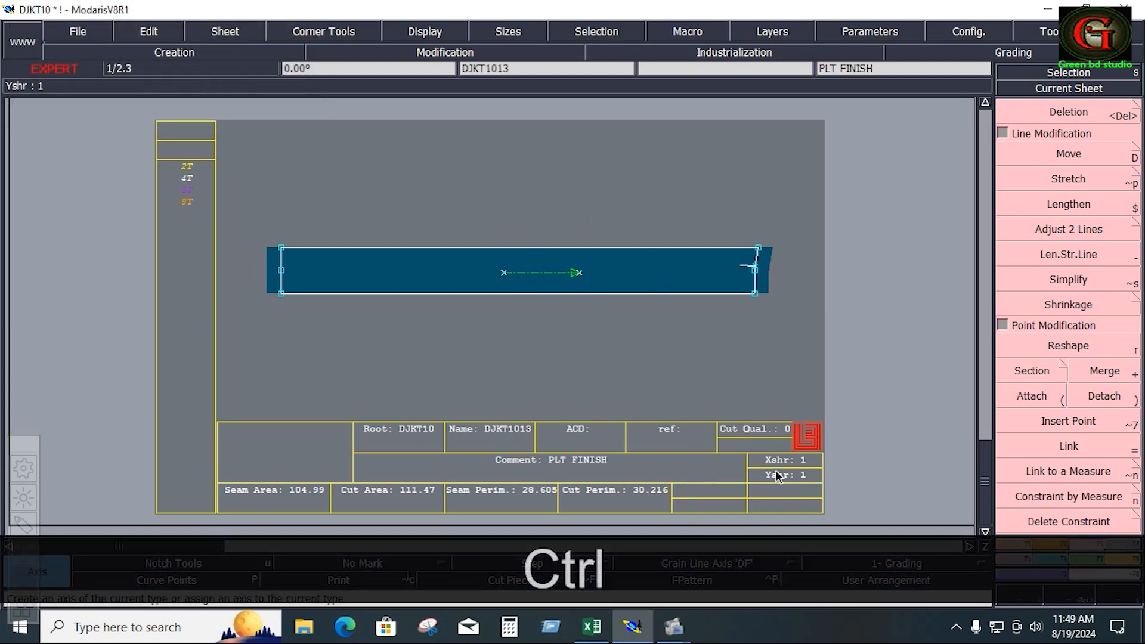
Step: Arrange all the sheets, then switch to Excel and check the size 4 measurements in the jacket measurement chart
{"action": "key", "text": "j"}
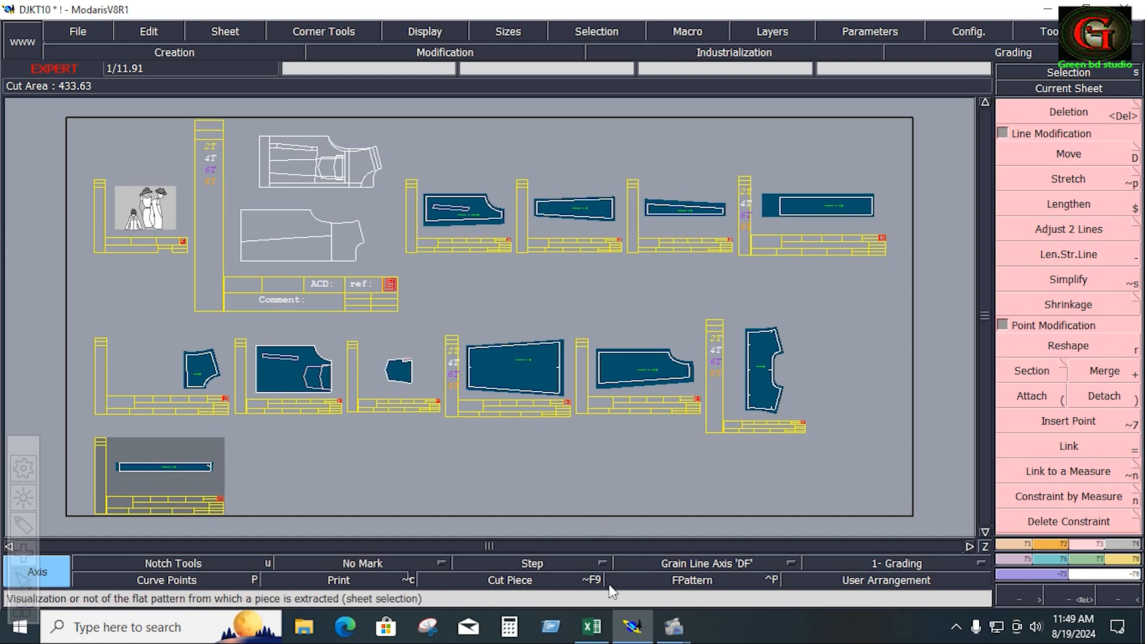
{"action": "left_click", "coordinate": [592, 626]}
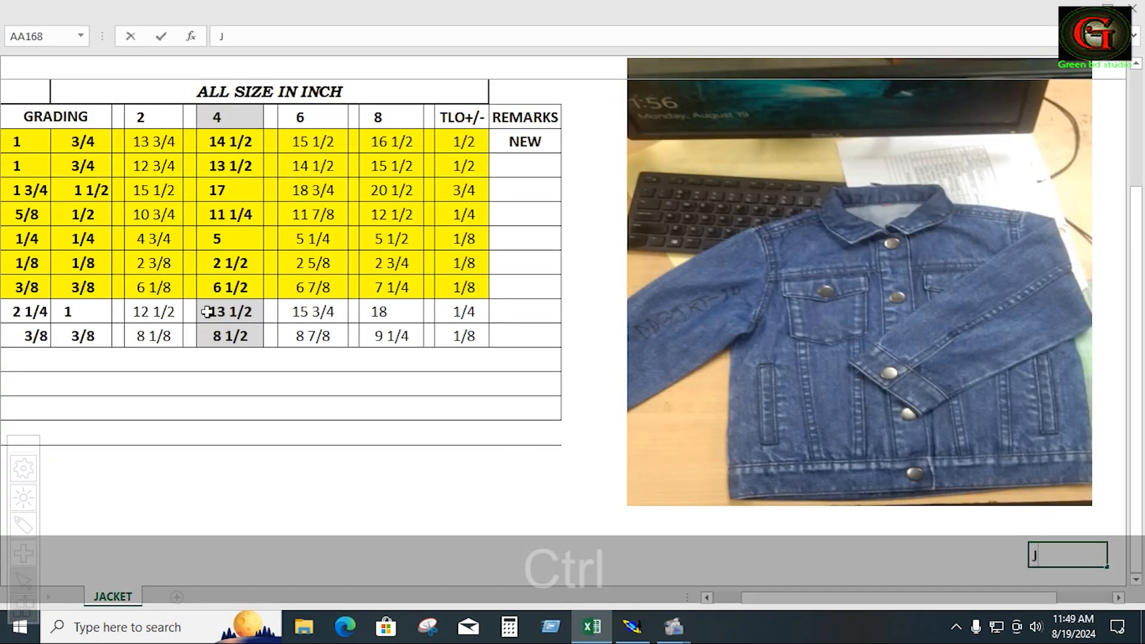
{"action": "scroll", "coordinate": [77, 279], "scroll_direction": "down", "scroll_amount": 2, "text": "ctrl"}
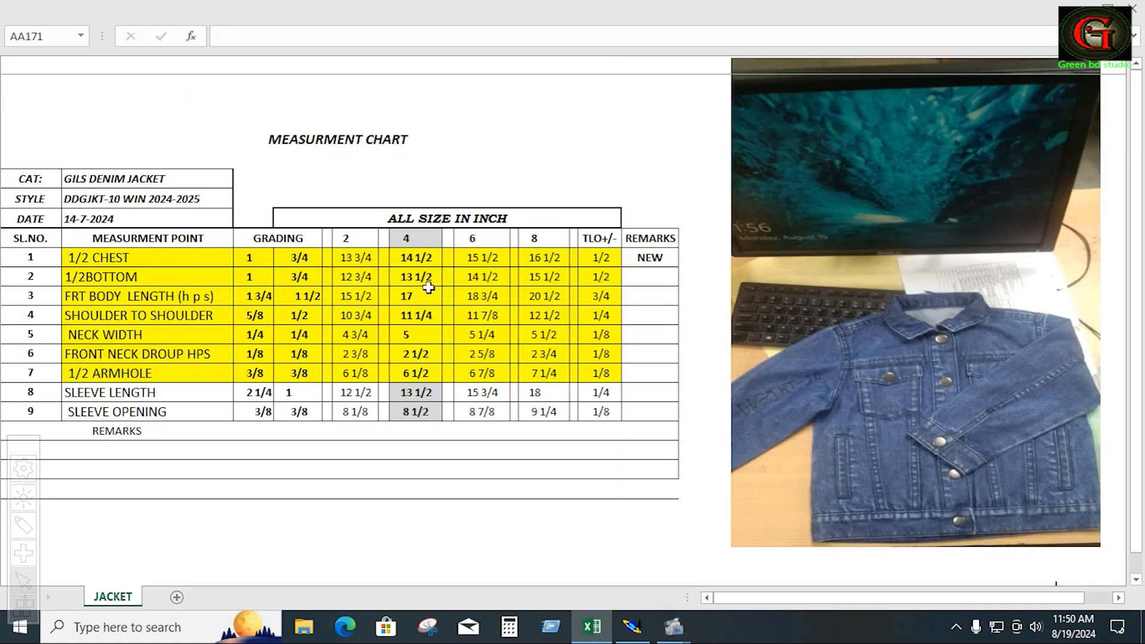
{"action": "key", "text": "alt+Tab"}
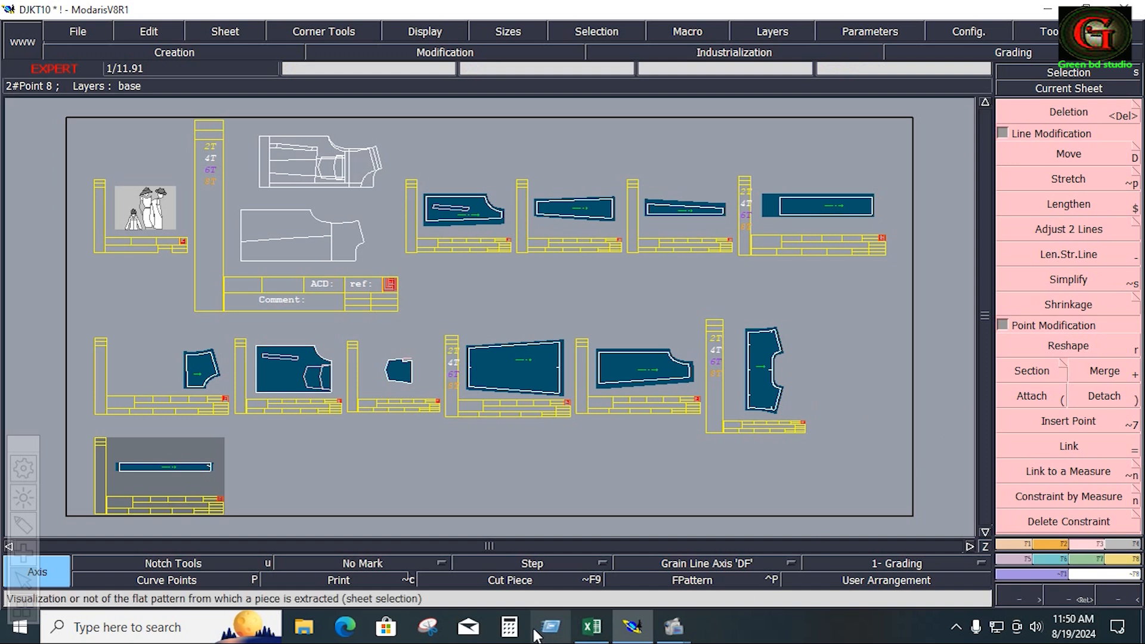
Step: Calculate 13.5 + 1.25 in Calculator and return to Modaris
{"action": "left_click", "coordinate": [513, 627]}
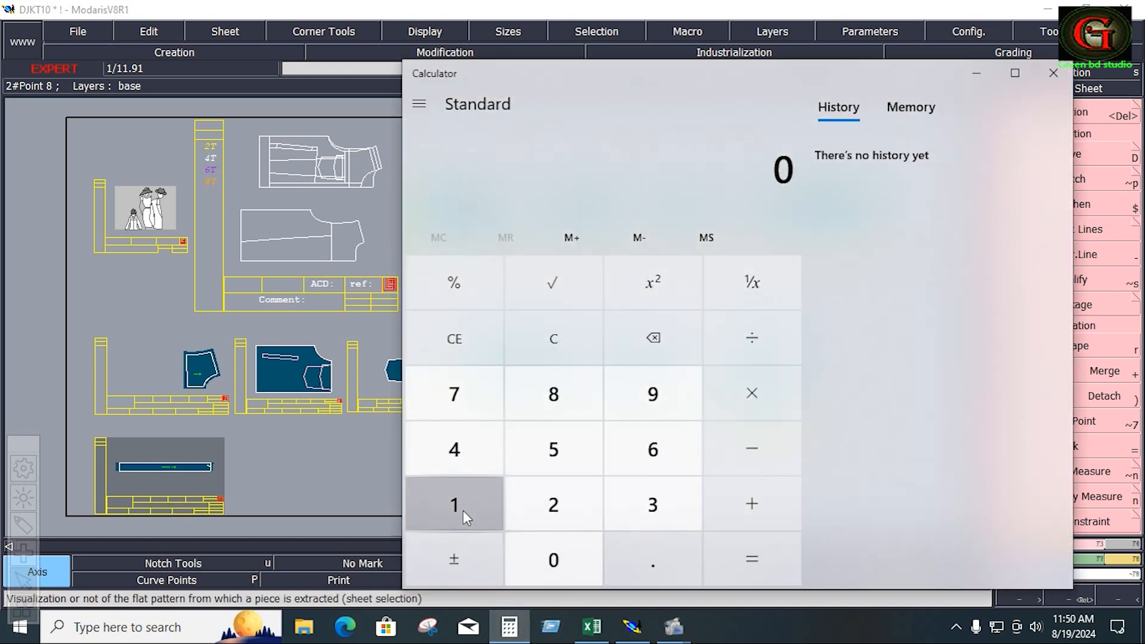
{"action": "left_click", "coordinate": [462, 510]}
{"action": "left_click", "coordinate": [650, 507]}
{"action": "left_click", "coordinate": [656, 560]}
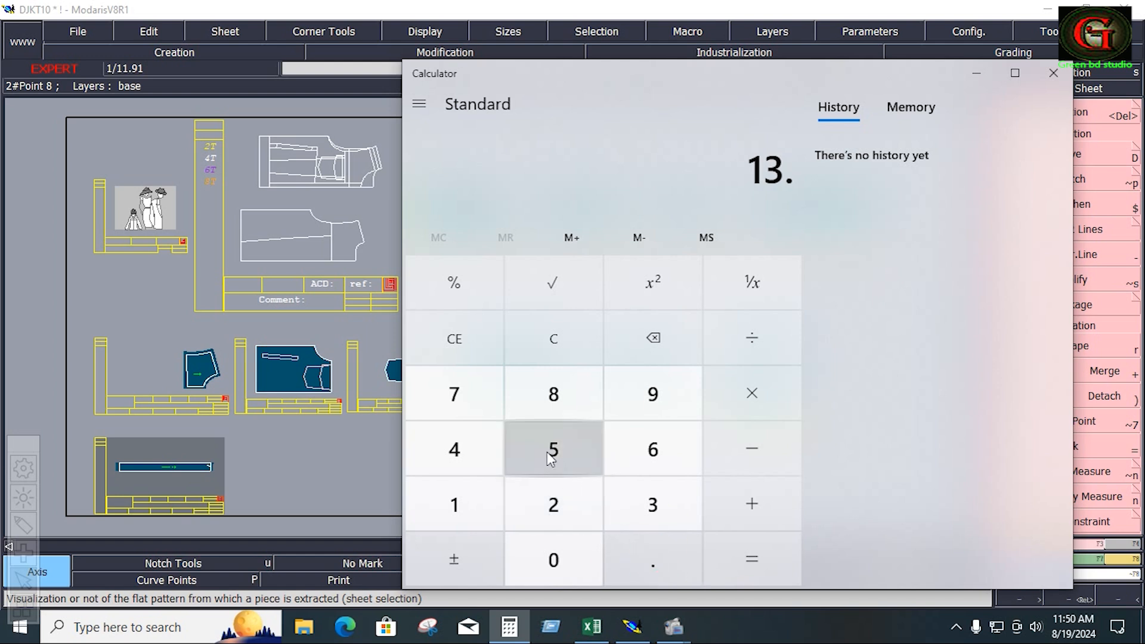
{"action": "left_click", "coordinate": [552, 451]}
{"action": "left_click", "coordinate": [743, 504]}
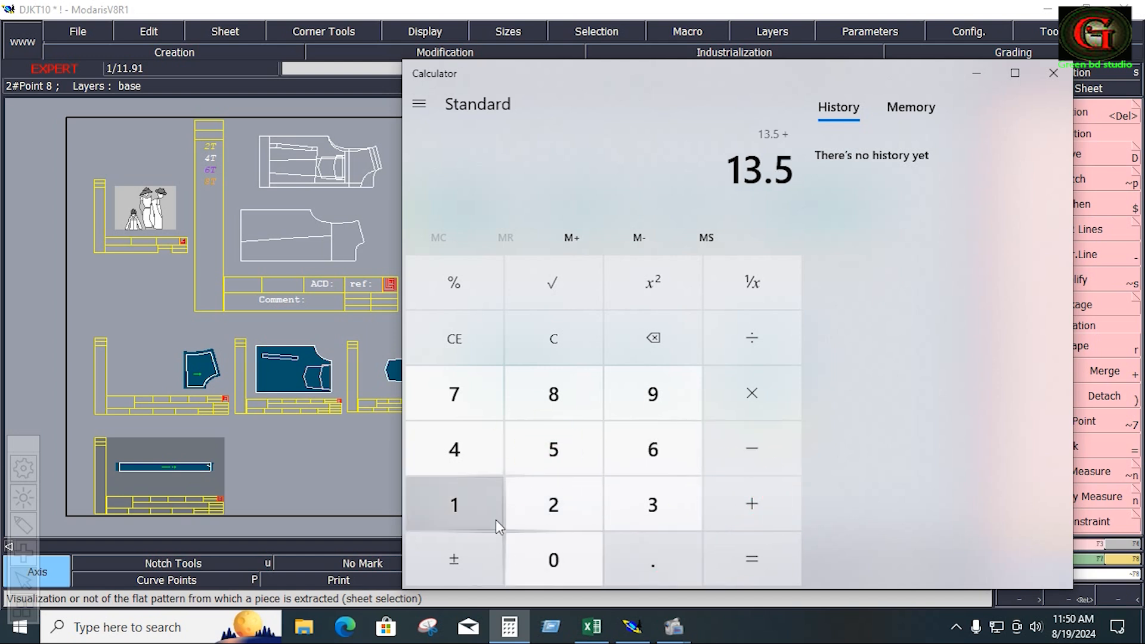
{"action": "left_click", "coordinate": [471, 507]}
{"action": "left_click", "coordinate": [633, 557]}
{"action": "left_click", "coordinate": [567, 511]}
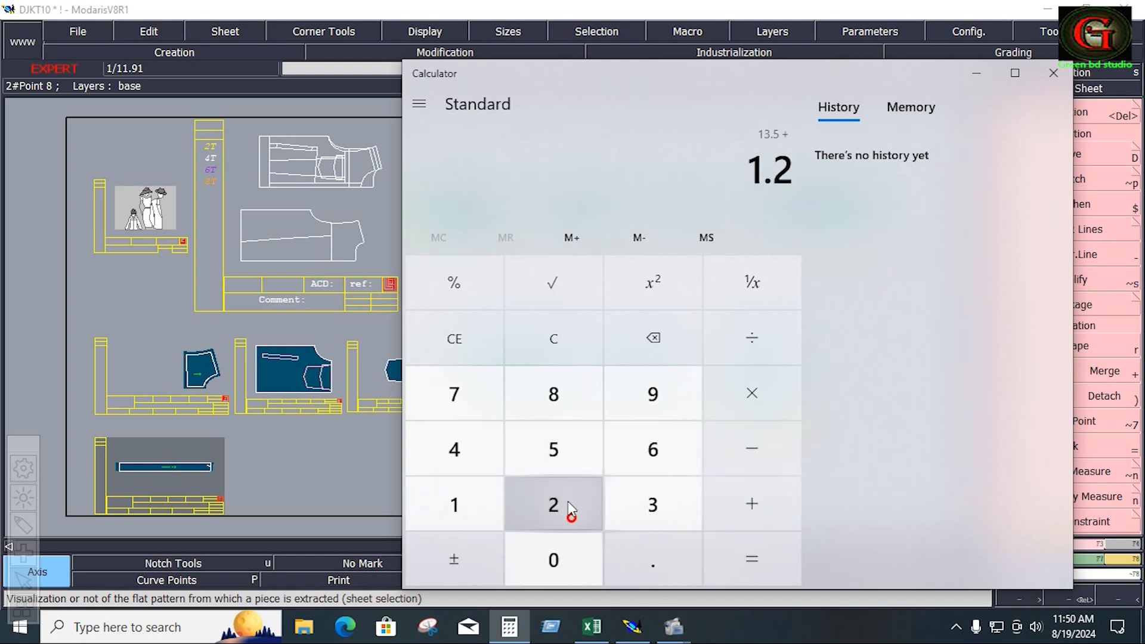
{"action": "left_click", "coordinate": [558, 451]}
{"action": "left_click", "coordinate": [756, 554]}
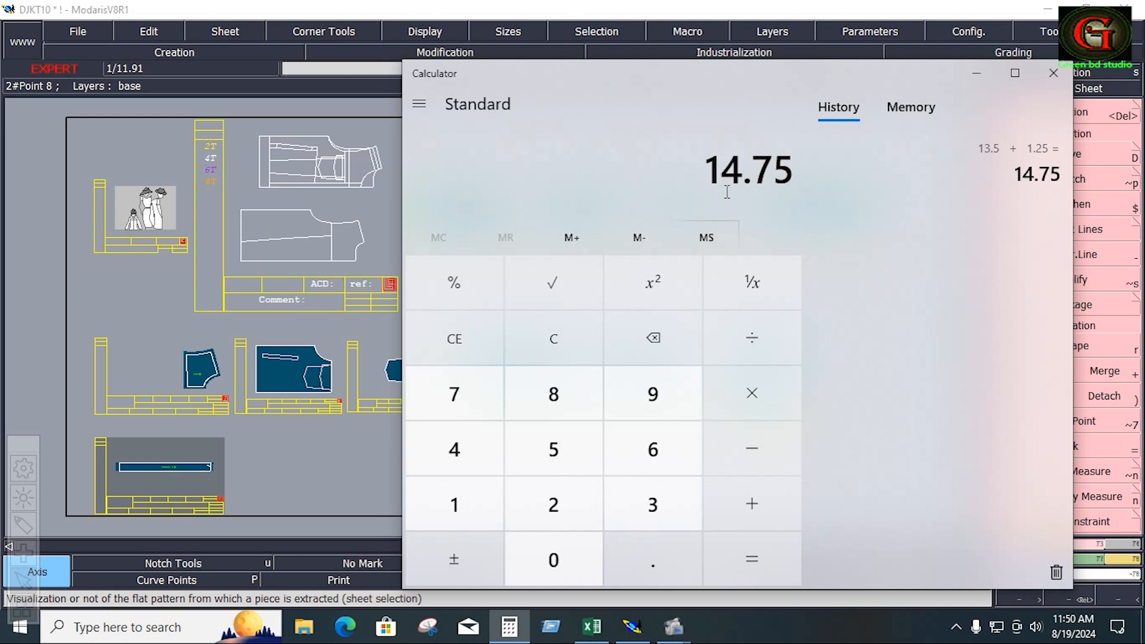
{"action": "left_click", "coordinate": [968, 72]}
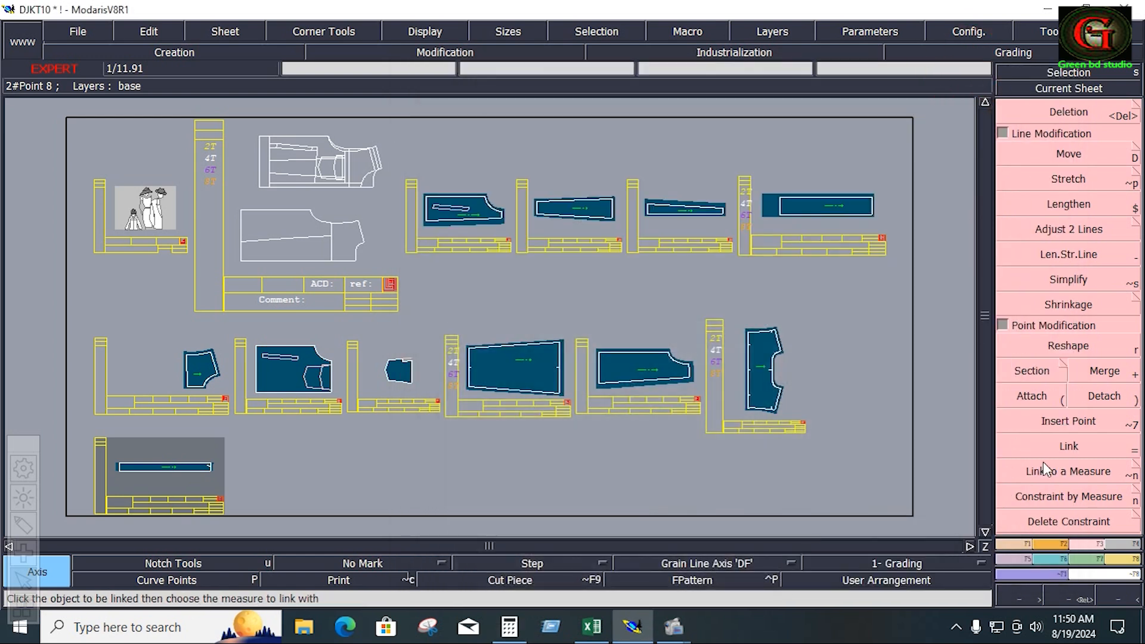
Step: Draw a rectangle 14.75 inches wide and 1.5 inches high above the front pattern on the DJKT10 base sheet
{"action": "left_click", "coordinate": [1053, 546]}
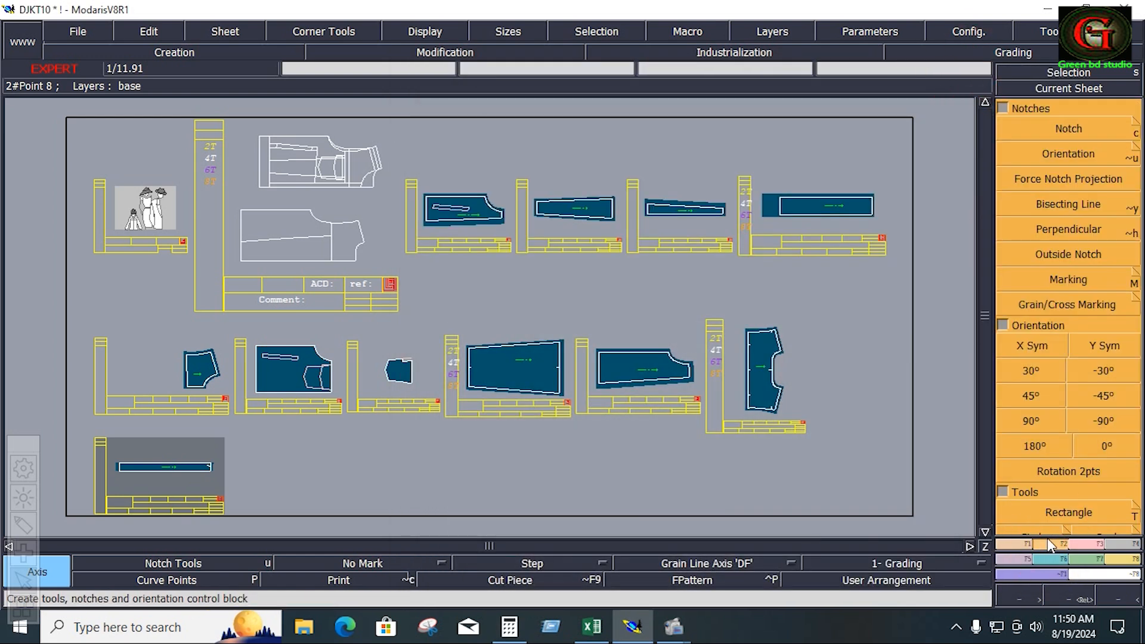
{"action": "left_click", "coordinate": [1081, 511]}
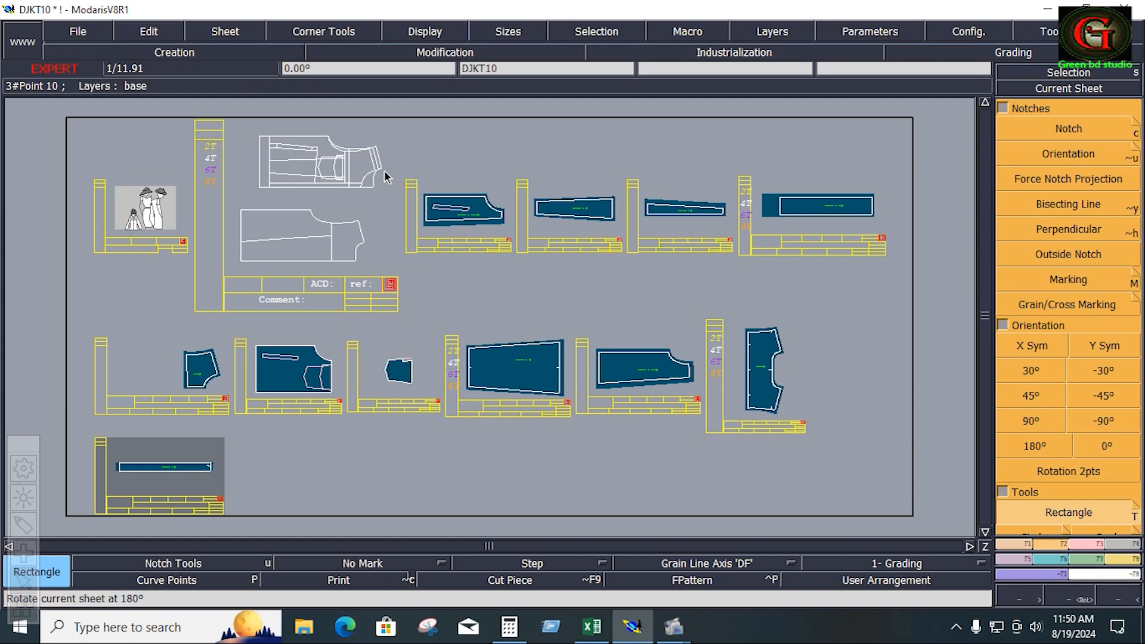
{"action": "left_click", "coordinate": [340, 124]}
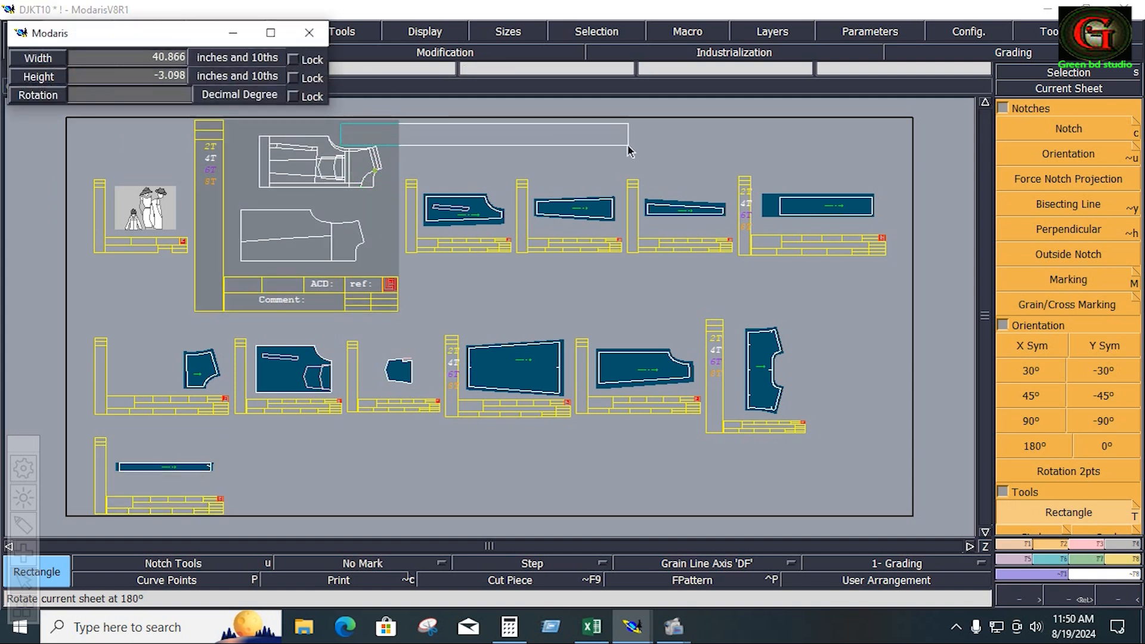
{"action": "key", "text": "Down"}
{"action": "type", "text": "14."}
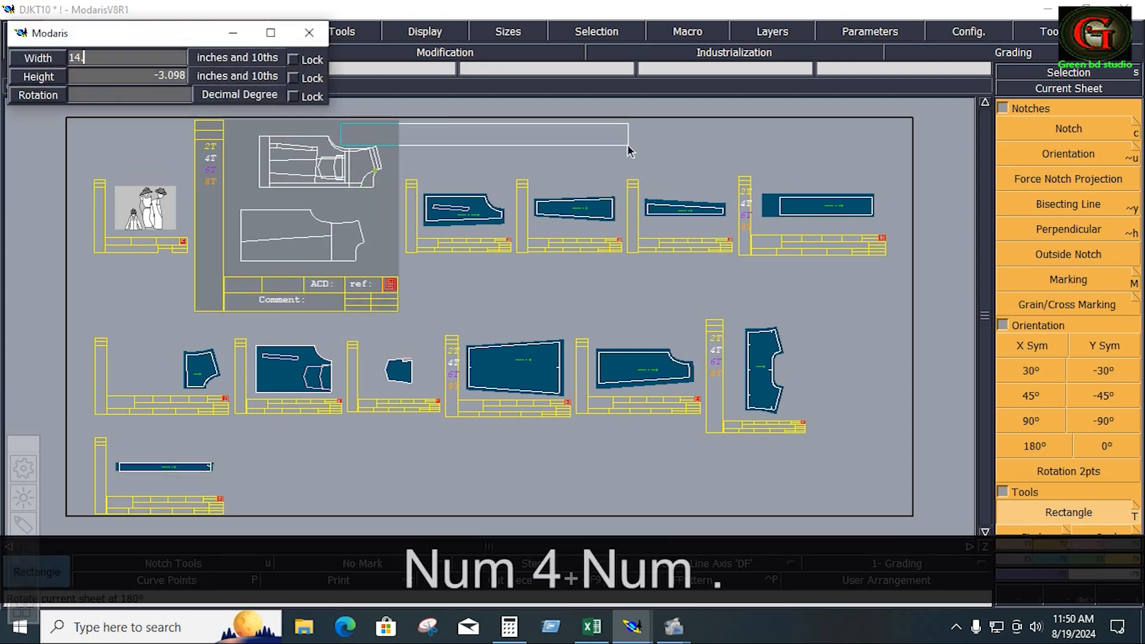
{"action": "type", "text": "75"}
{"action": "key", "text": "Down"}
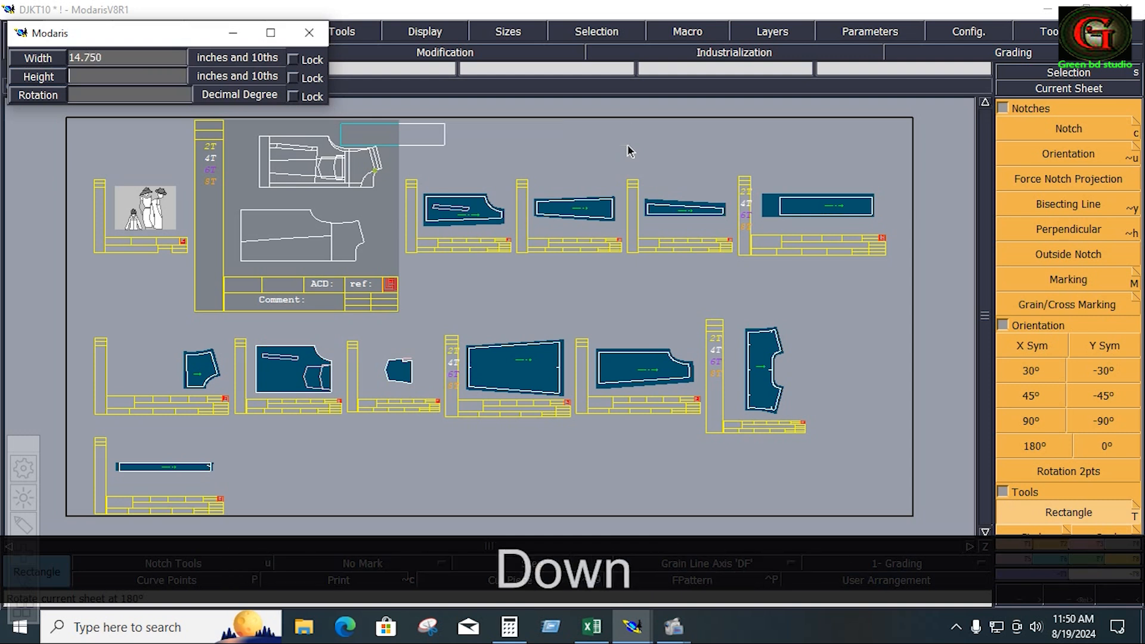
{"action": "type", "text": "1.5"}
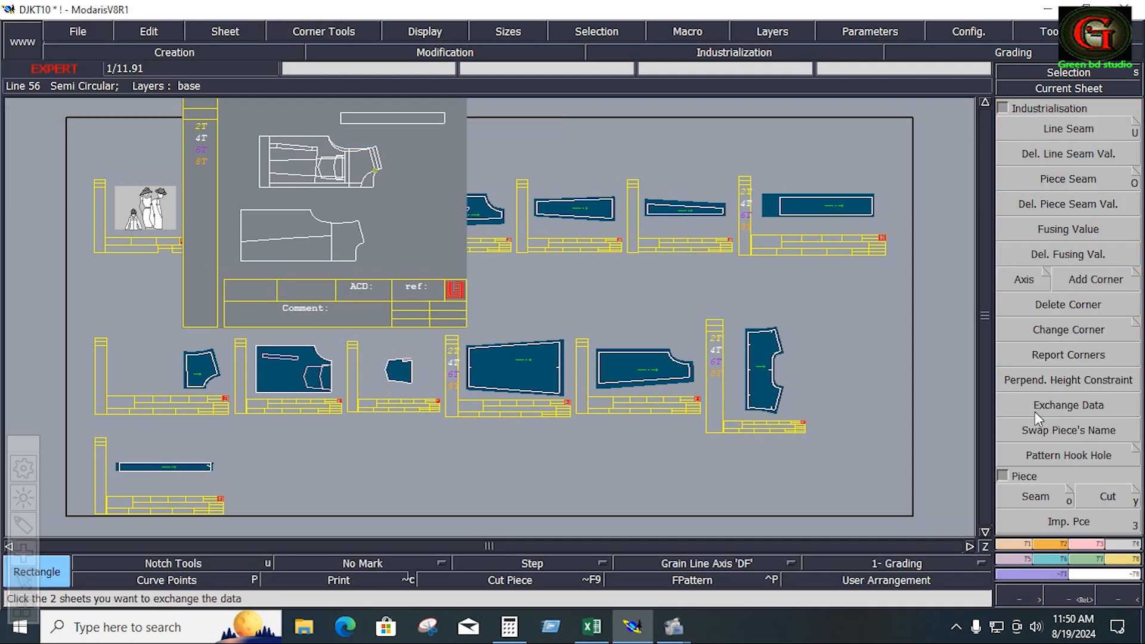
Step: Extract the 14.75 by 1.5 inch rectangle as a seam piece, delete its base-sheet outline and give the piece a horizontal grain line axis
{"action": "left_click", "coordinate": [1036, 496]}
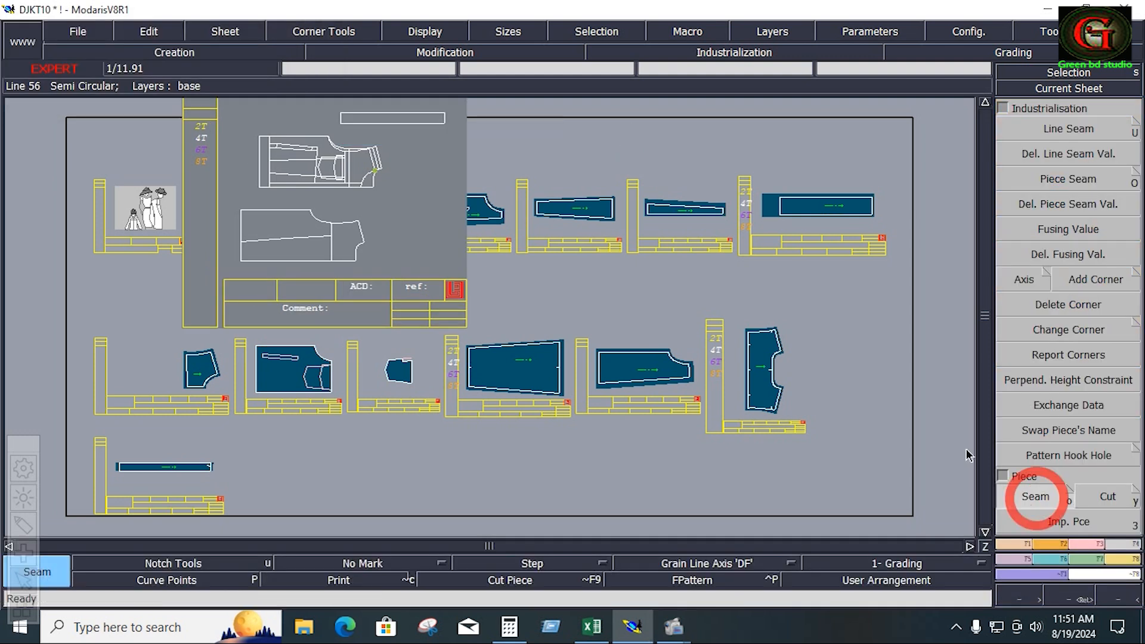
{"action": "left_click", "coordinate": [410, 117]}
{"action": "right_click", "coordinate": [410, 118]}
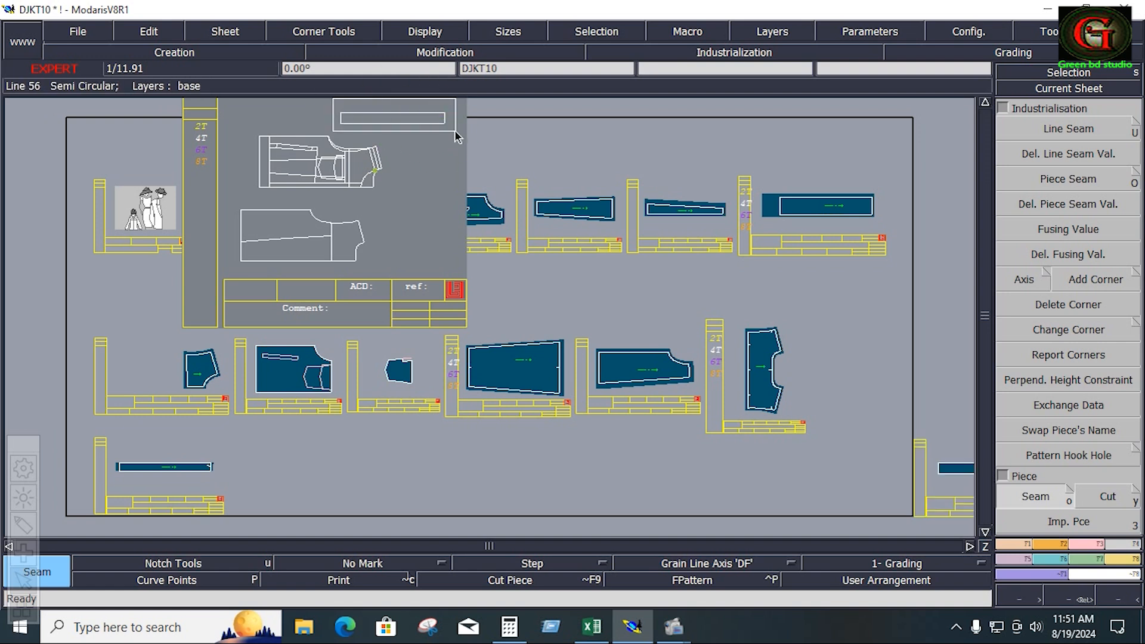
{"action": "key", "text": "Home"}
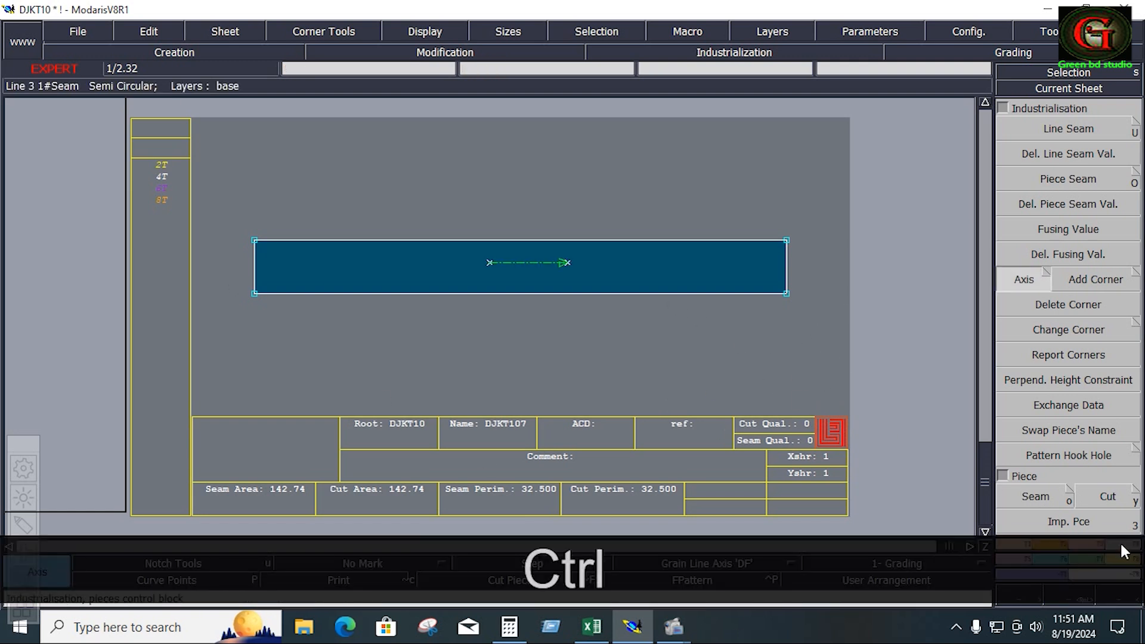
Step: Try dividing the rectangular piece's lower edge into four equal segments with Sequence Division, and undo the division
{"action": "left_click", "coordinate": [1014, 543]}
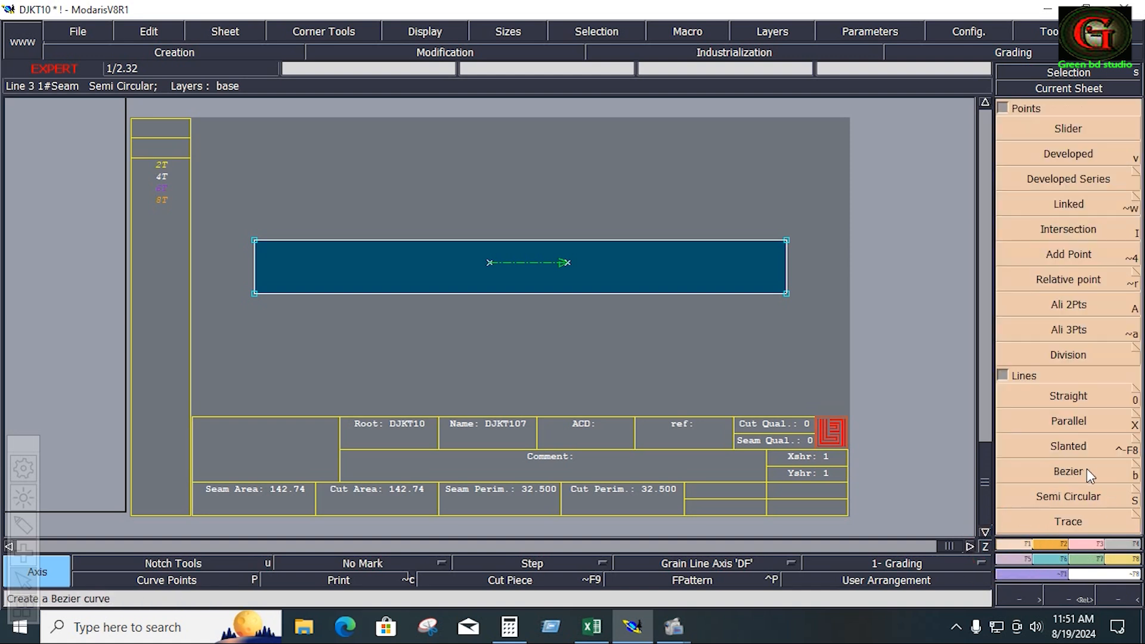
{"action": "left_click", "coordinate": [1052, 160]}
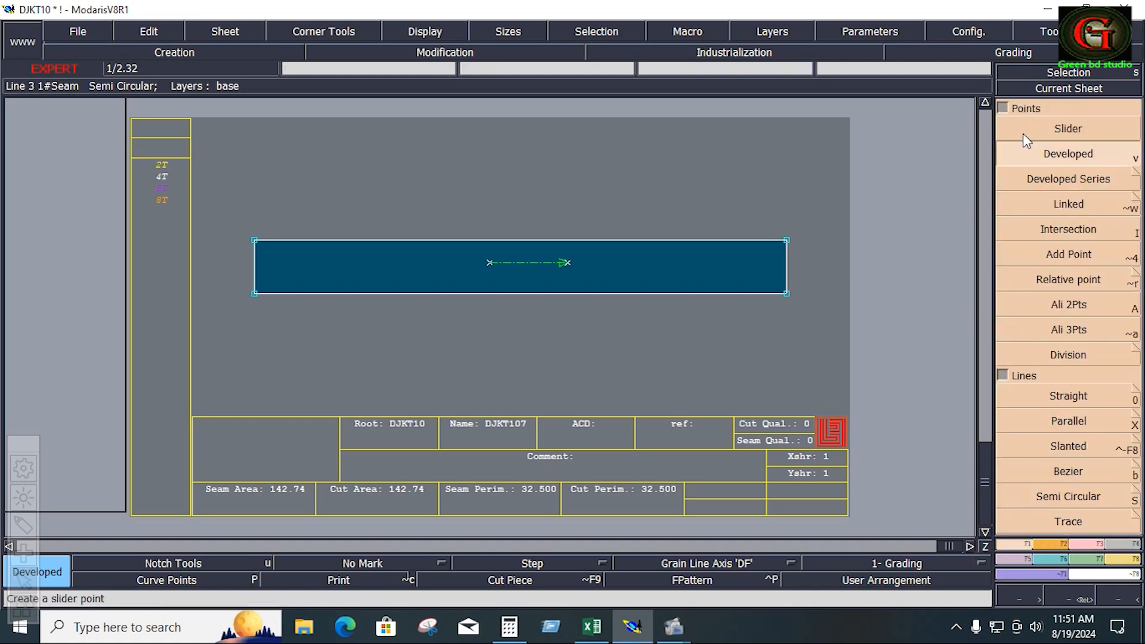
{"action": "left_click", "coordinate": [1002, 111]}
{"action": "left_click", "coordinate": [1014, 451]}
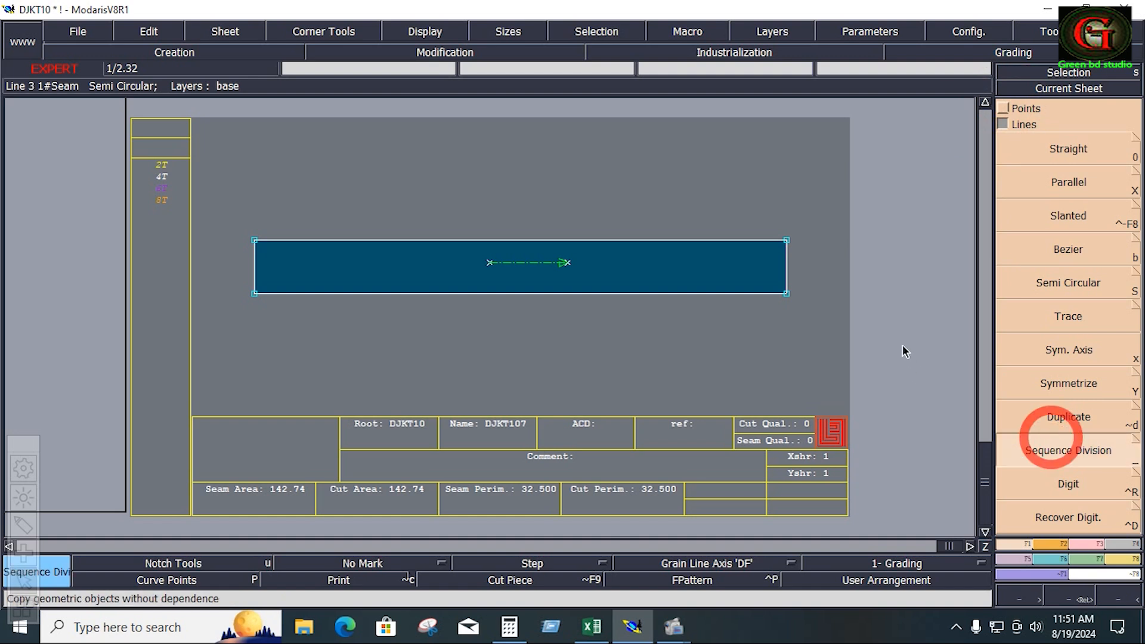
{"action": "left_click", "coordinate": [786, 294]}
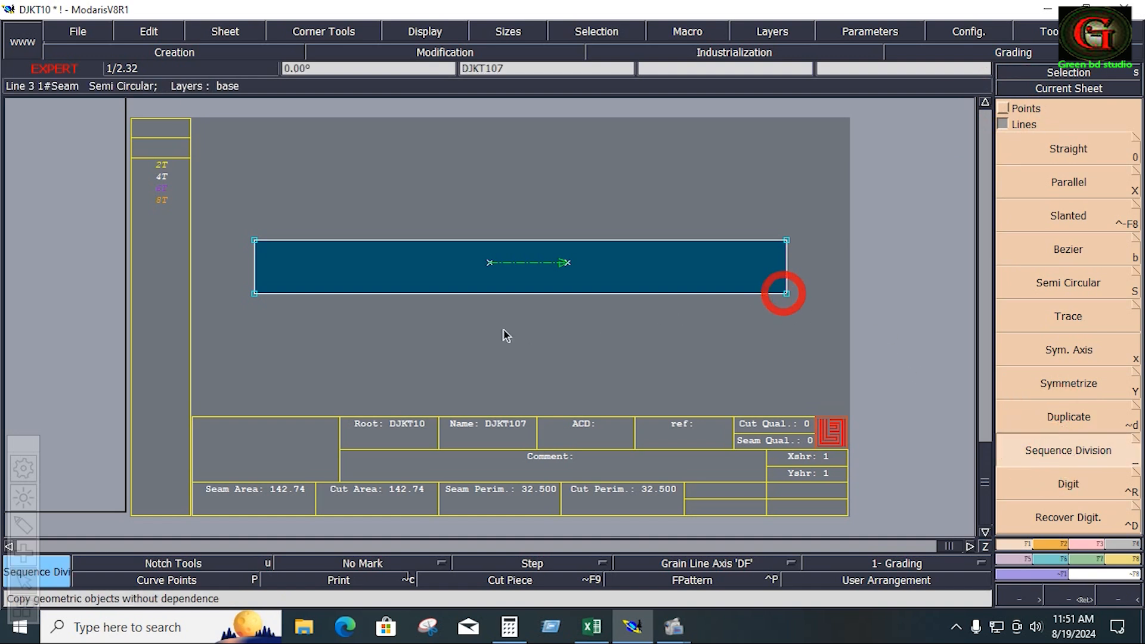
{"action": "left_click", "coordinate": [256, 294]}
{"action": "key", "text": "Return"}
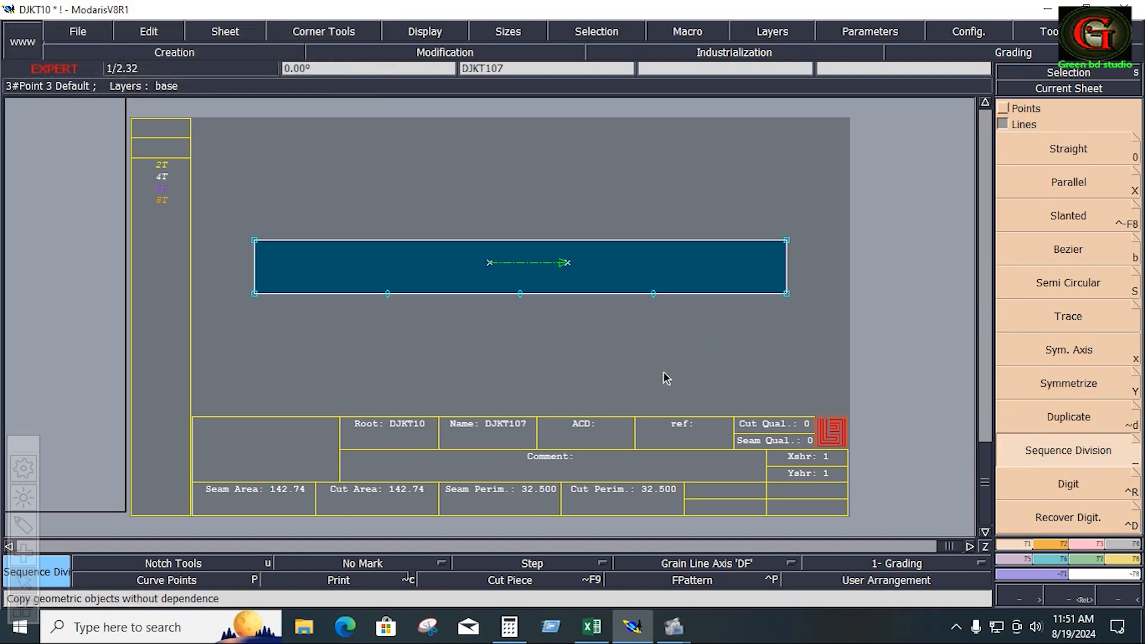
{"action": "key", "text": "ctrl+z"}
Step: Arrange all the sheets, then switch to Excel to check the jacket measurement chart
{"action": "key", "text": "j"}
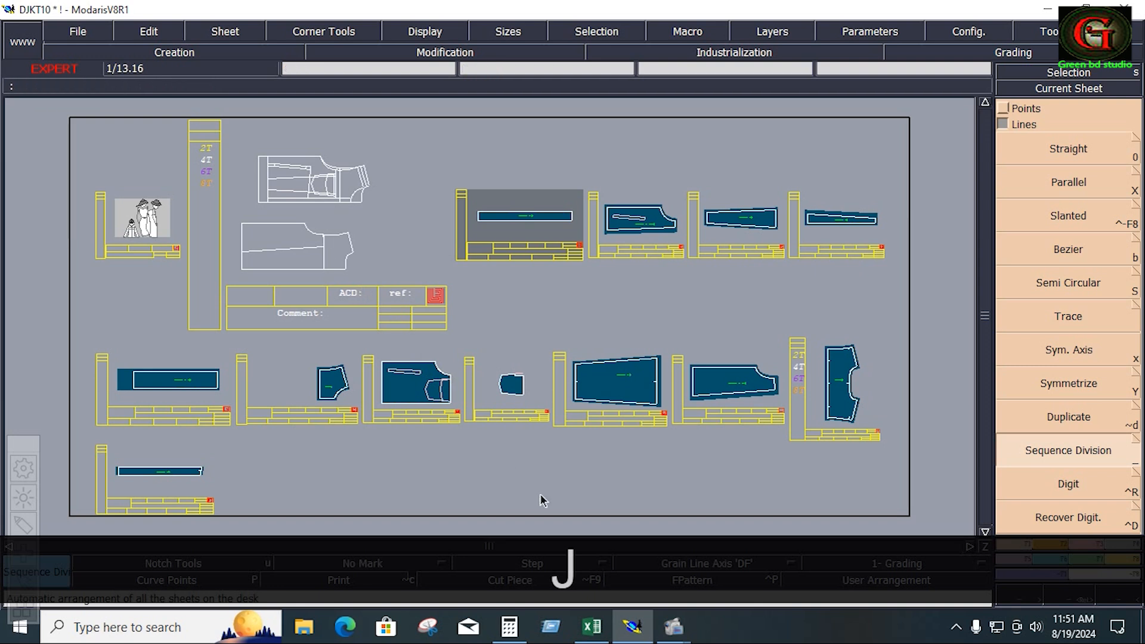
{"action": "right_click", "coordinate": [592, 627]}
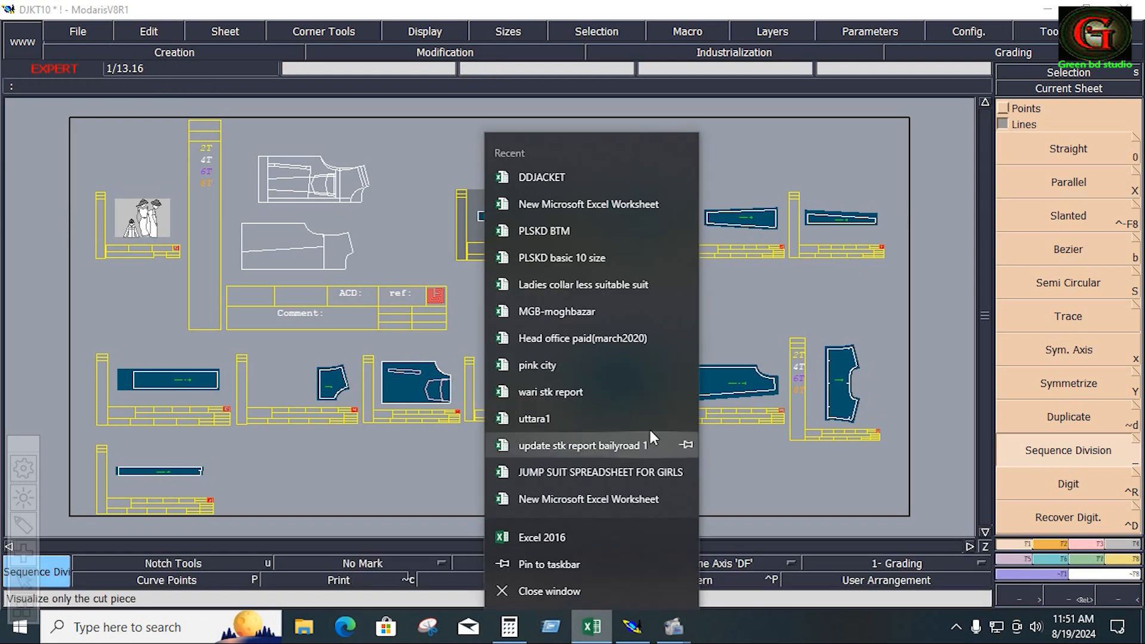
{"action": "left_click", "coordinate": [597, 626]}
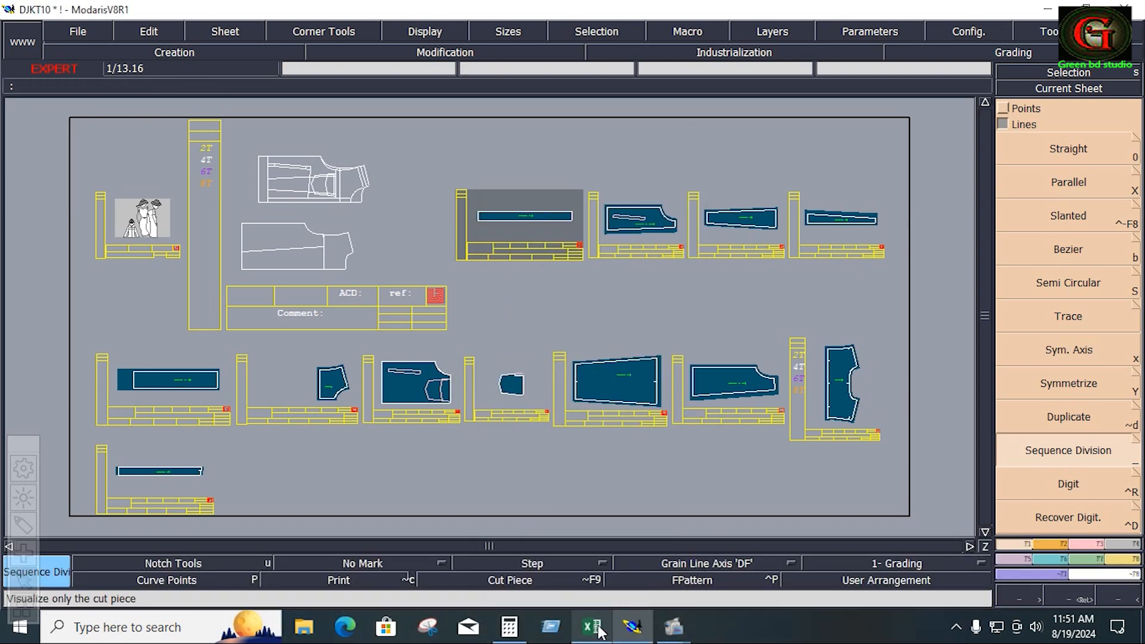
{"action": "left_click", "coordinate": [598, 627]}
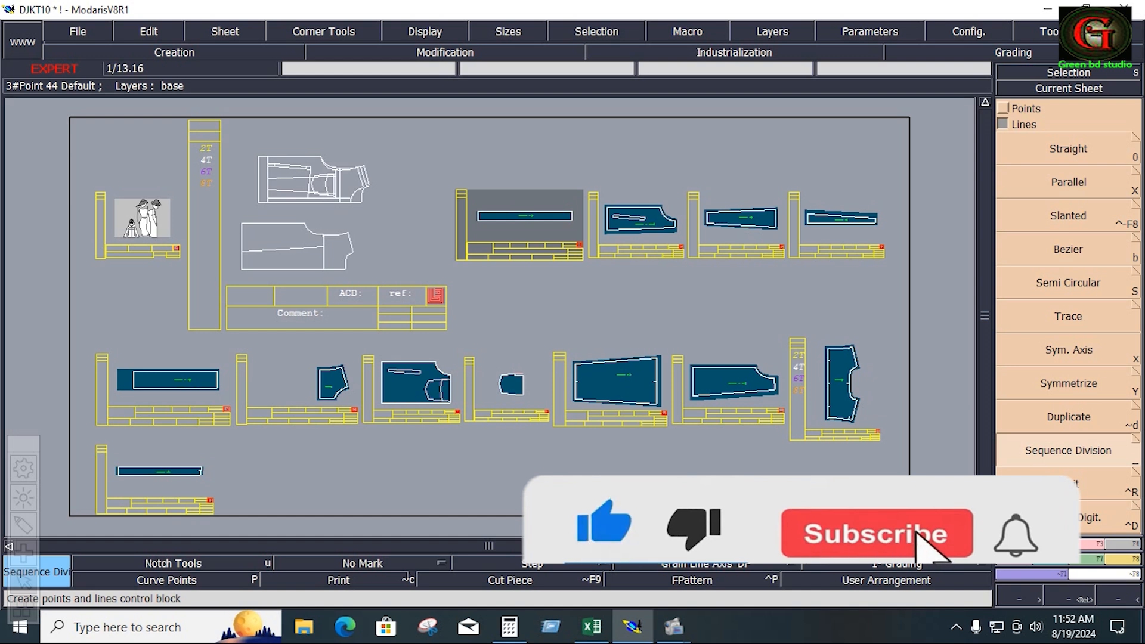
Step: Delete the sheet of the 14.75-inch rectangular piece and rearrange the remaining sheets
{"action": "left_click", "coordinate": [1051, 544]}
{"action": "key", "text": "Home"}
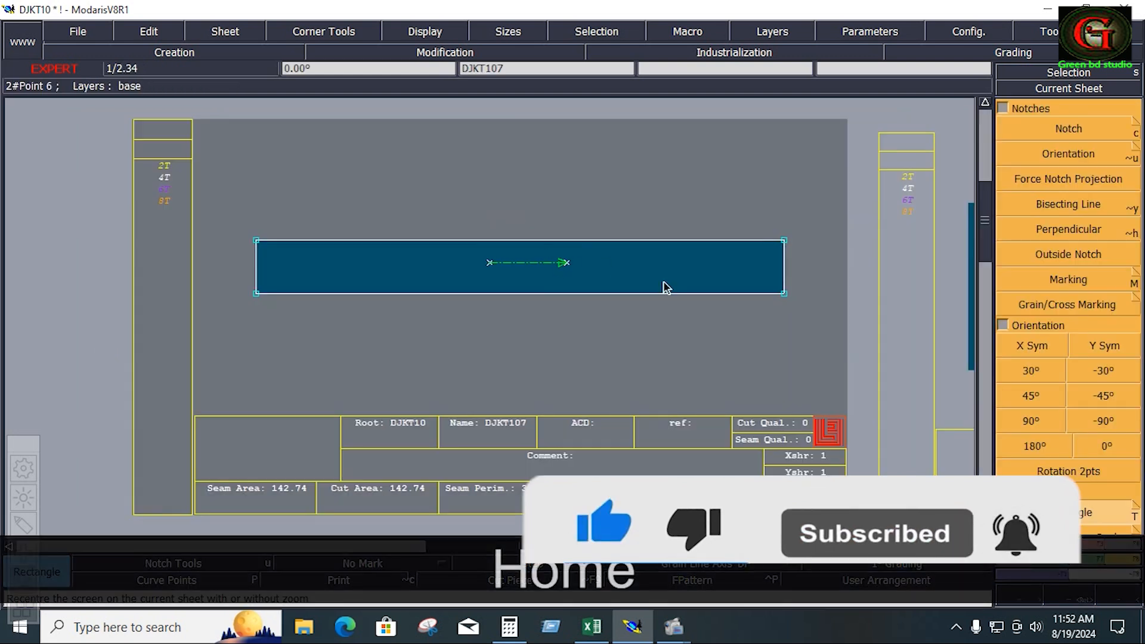
{"action": "left_click", "coordinate": [1126, 561]}
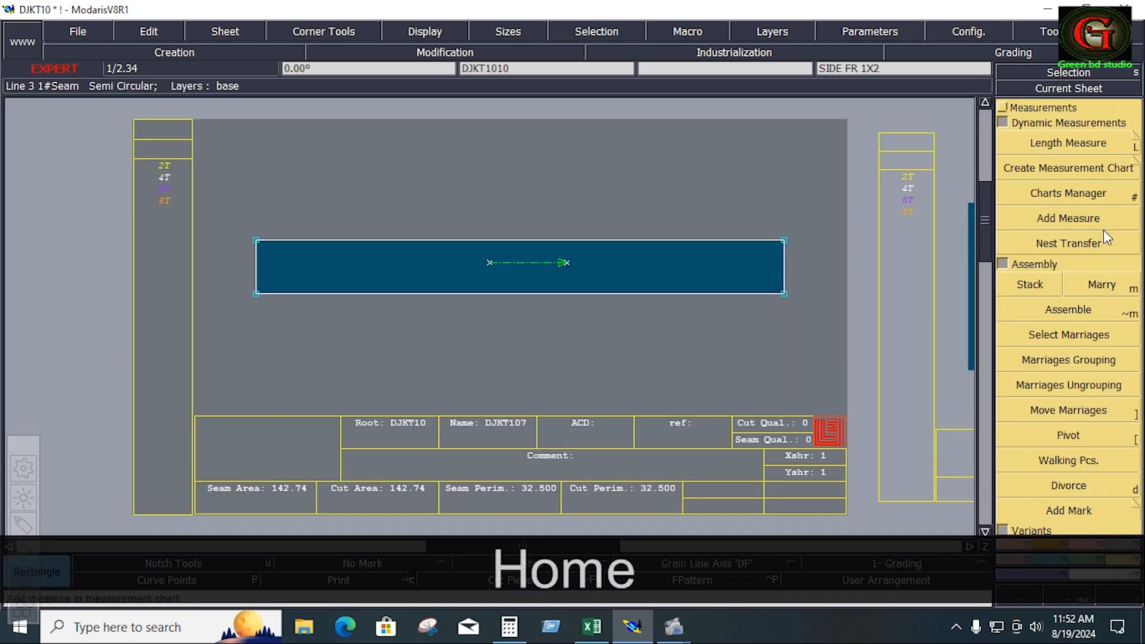
{"action": "key", "text": "shift+z"}
{"action": "left_click", "coordinate": [637, 292]}
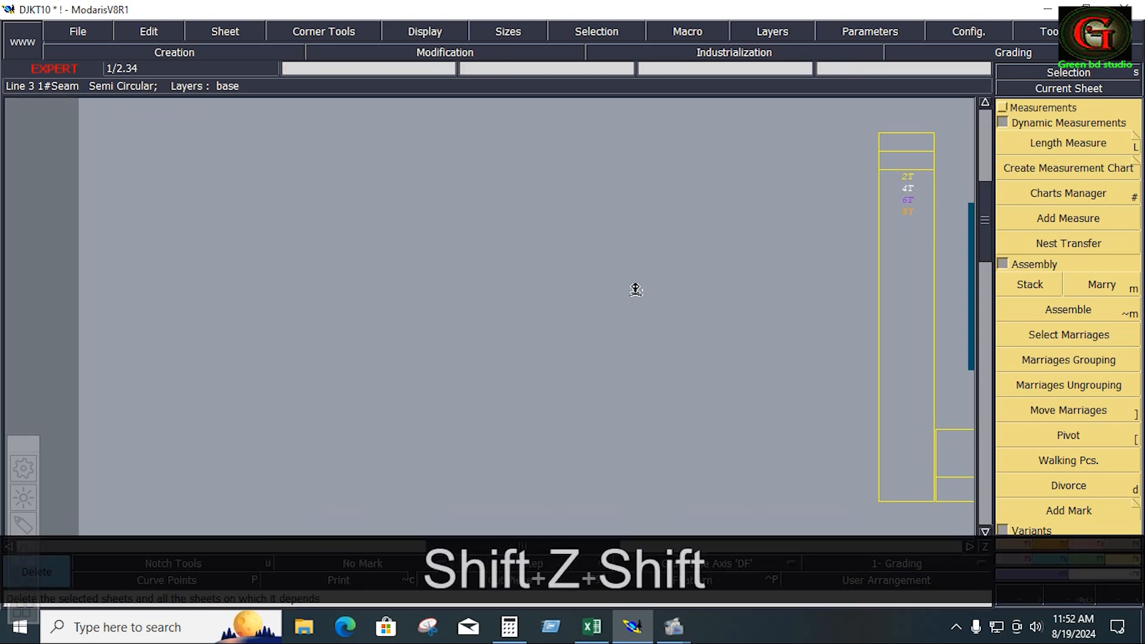
{"action": "key", "text": "j"}
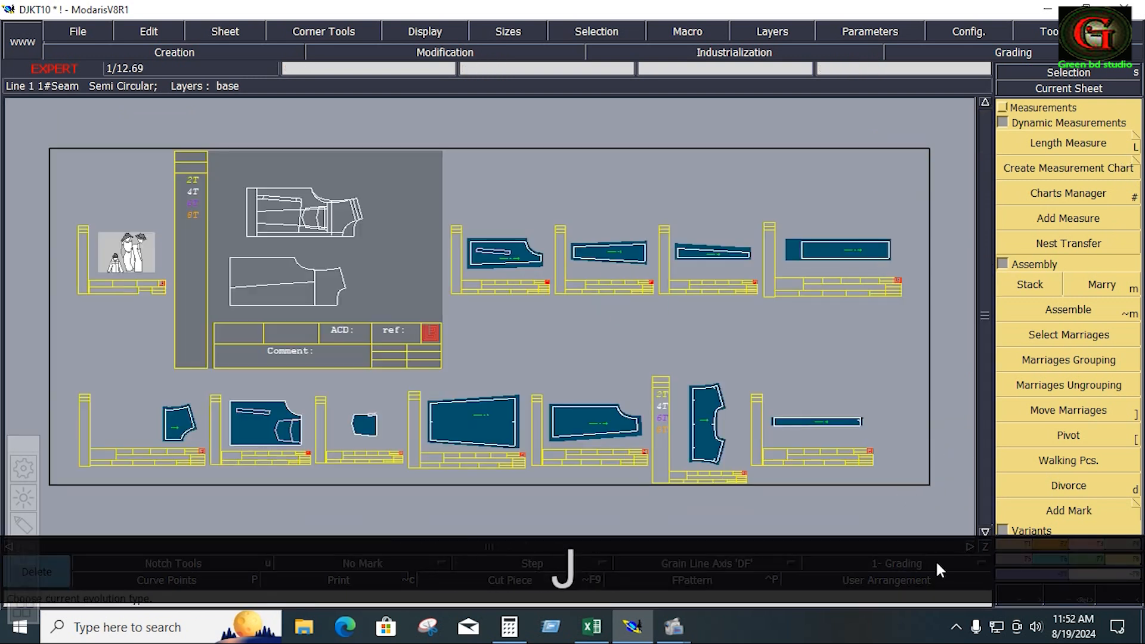
Step: Draw a rectangle 28.25 inches wide and 1.5 inches high beside the front pattern on the DJKT10 base sheet
{"action": "left_click", "coordinate": [1050, 542]}
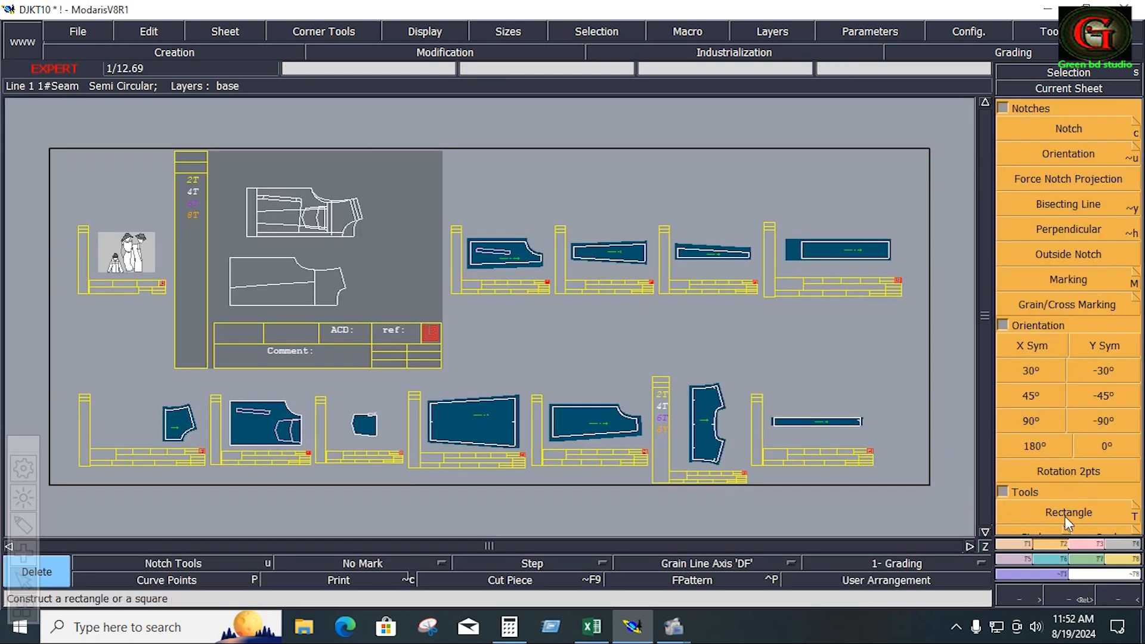
{"action": "left_click", "coordinate": [1065, 514]}
{"action": "left_click", "coordinate": [333, 161]}
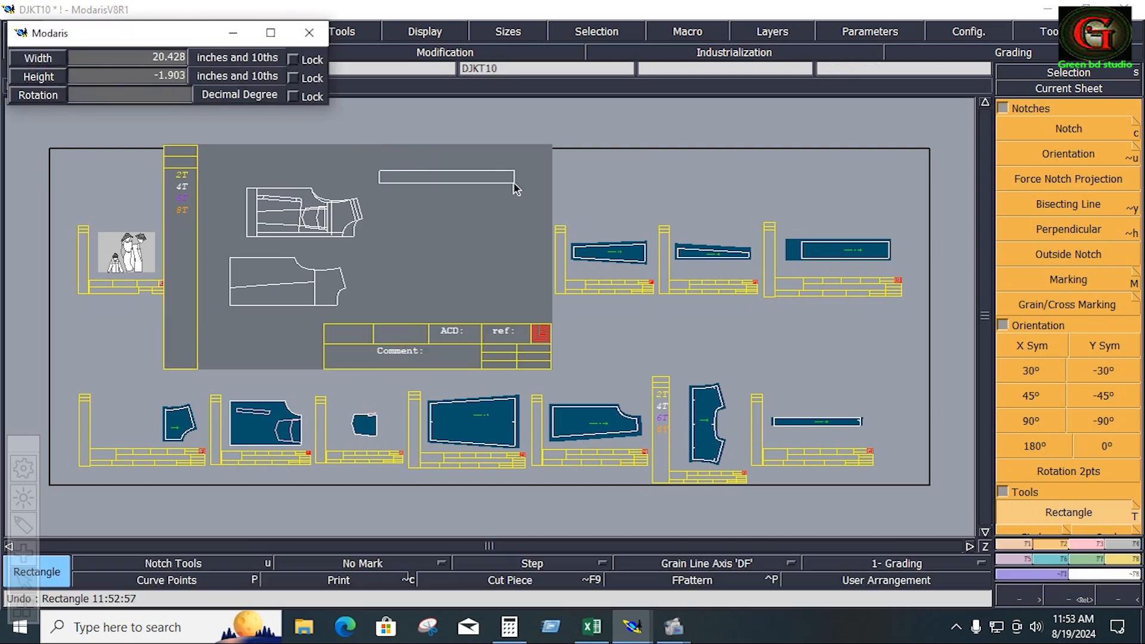
{"action": "key", "text": "Down"}
{"action": "key", "text": "Down"}
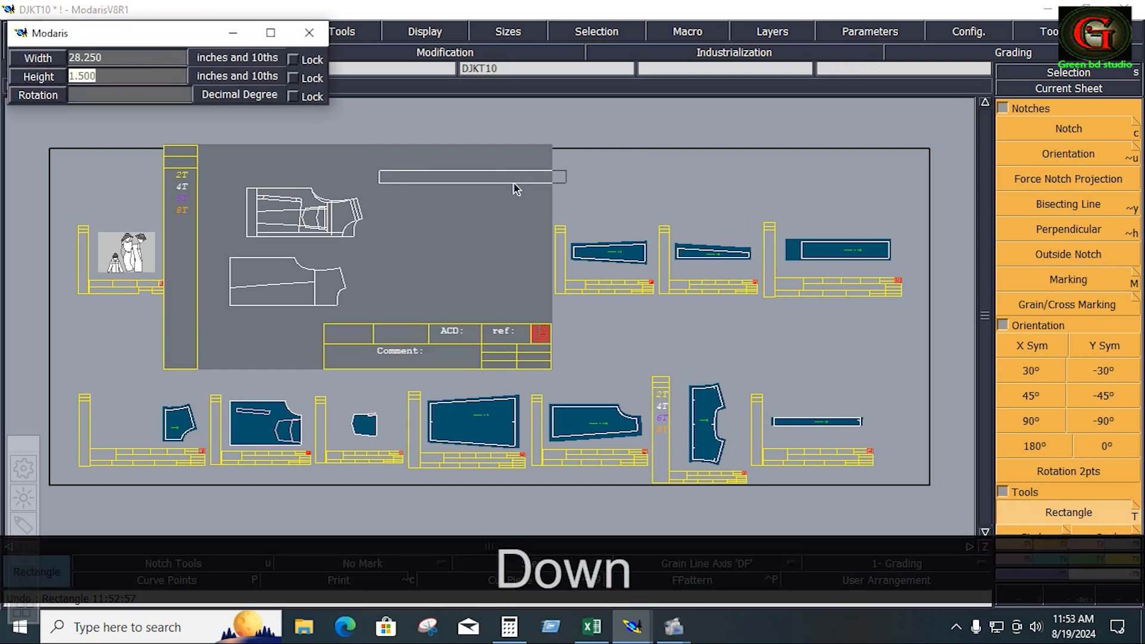
{"action": "key", "text": "Down"}
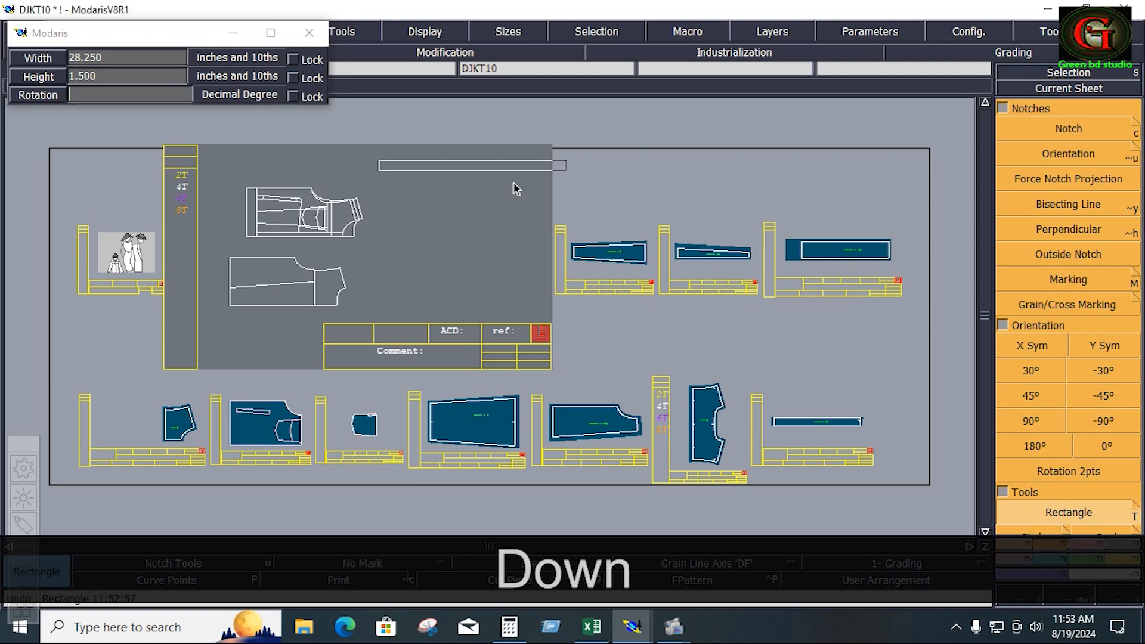
{"action": "left_click", "coordinate": [513, 183]}
Step: Extract the 28.25-inch rectangle as a seam piece, then delete its outline from the base sheet and rearrange all the sheets
{"action": "key", "text": "F4"}
{"action": "left_click", "coordinate": [1049, 497]}
{"action": "left_click", "coordinate": [494, 169]}
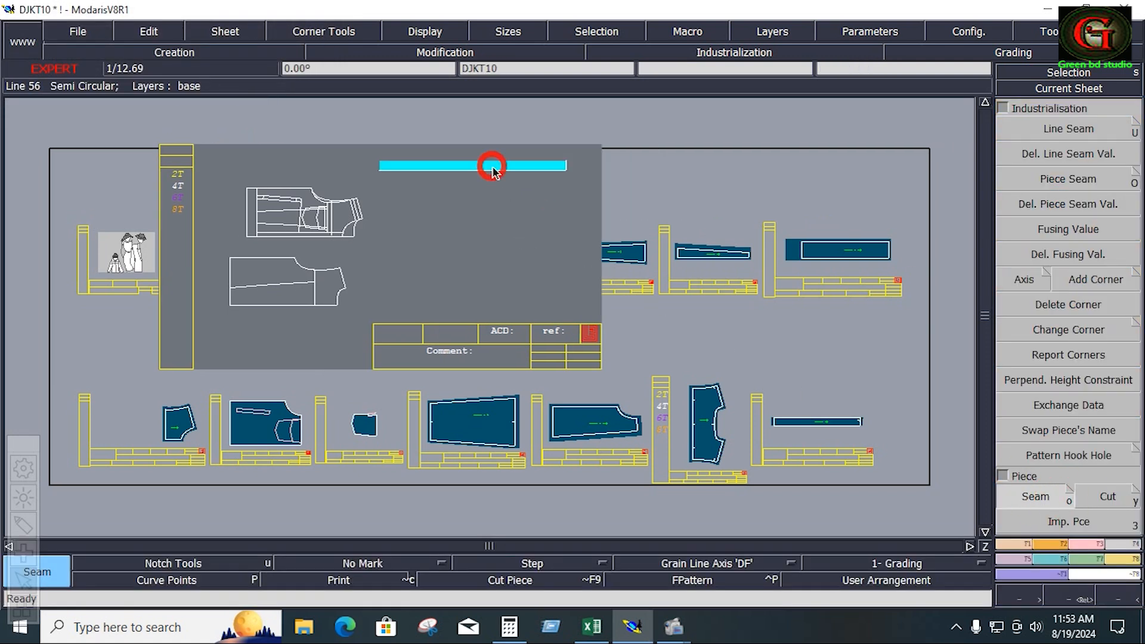
{"action": "right_click", "coordinate": [494, 169]}
{"action": "left_click_drag", "start_coordinate": [370, 149], "coordinate": [414, 163]}
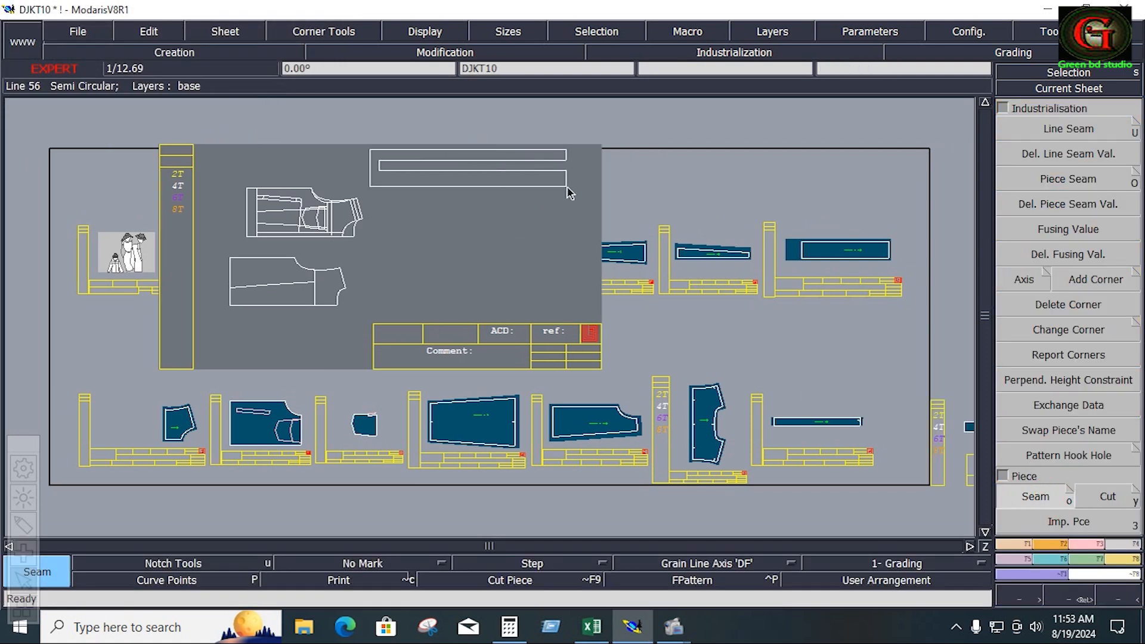
{"action": "left_click", "coordinate": [547, 183]}
{"action": "key", "text": "j"}
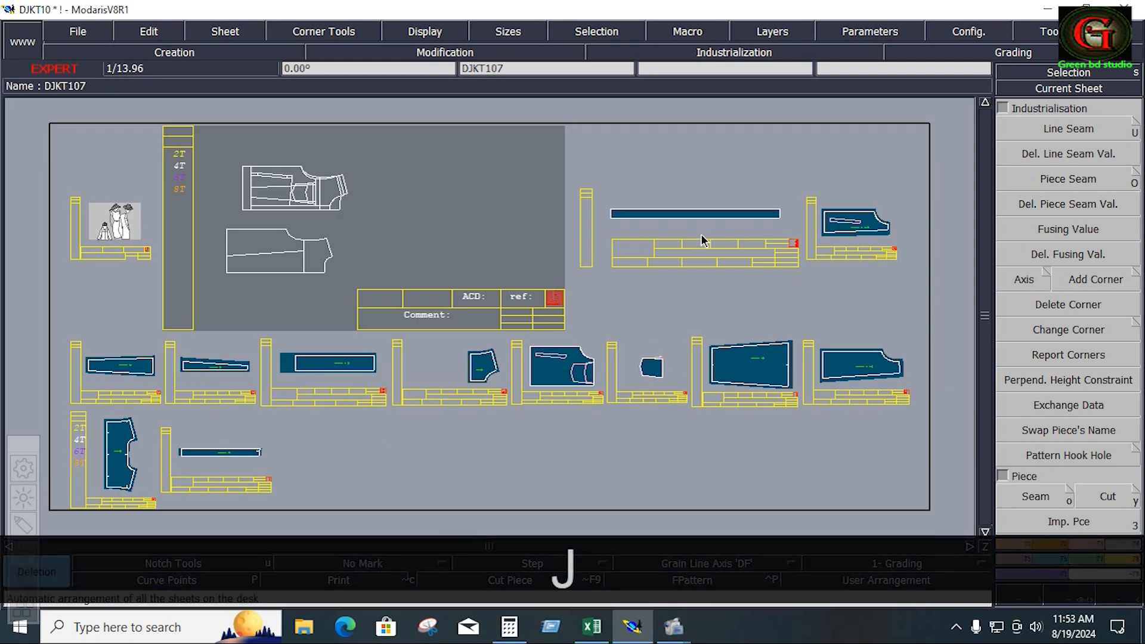
Step: Divide the new strip's lower edge in two with Sequence Division and insert the midpoint into the line
{"action": "key", "text": "Home"}
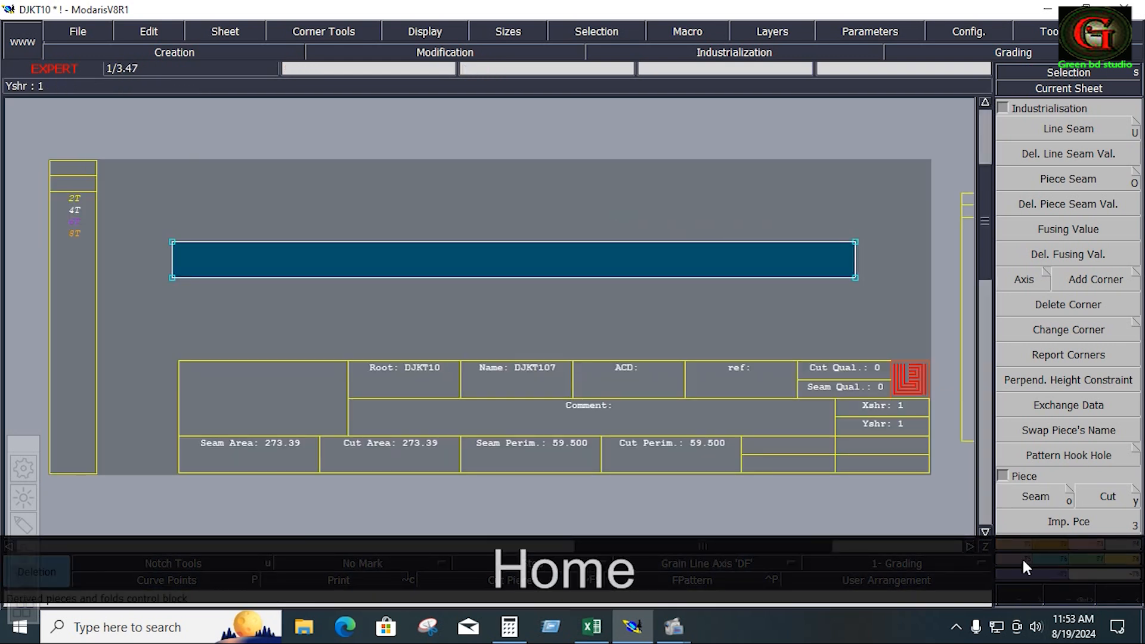
{"action": "left_click", "coordinate": [1014, 544]}
{"action": "left_click", "coordinate": [1061, 455]}
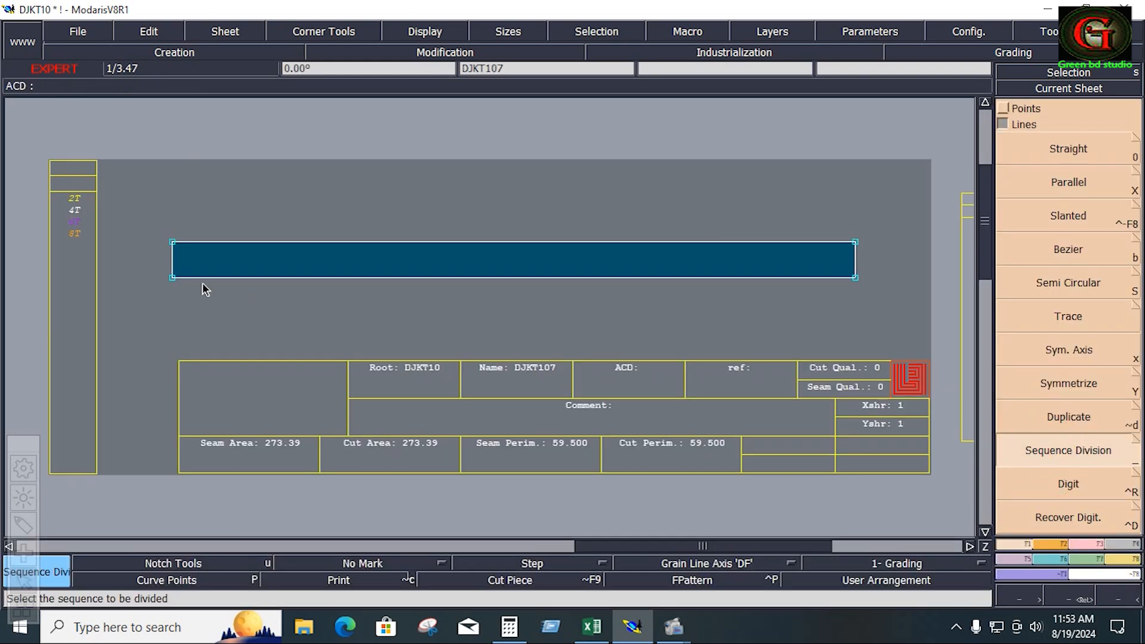
{"action": "left_click", "coordinate": [853, 279]}
{"action": "key", "text": "alt+7"}
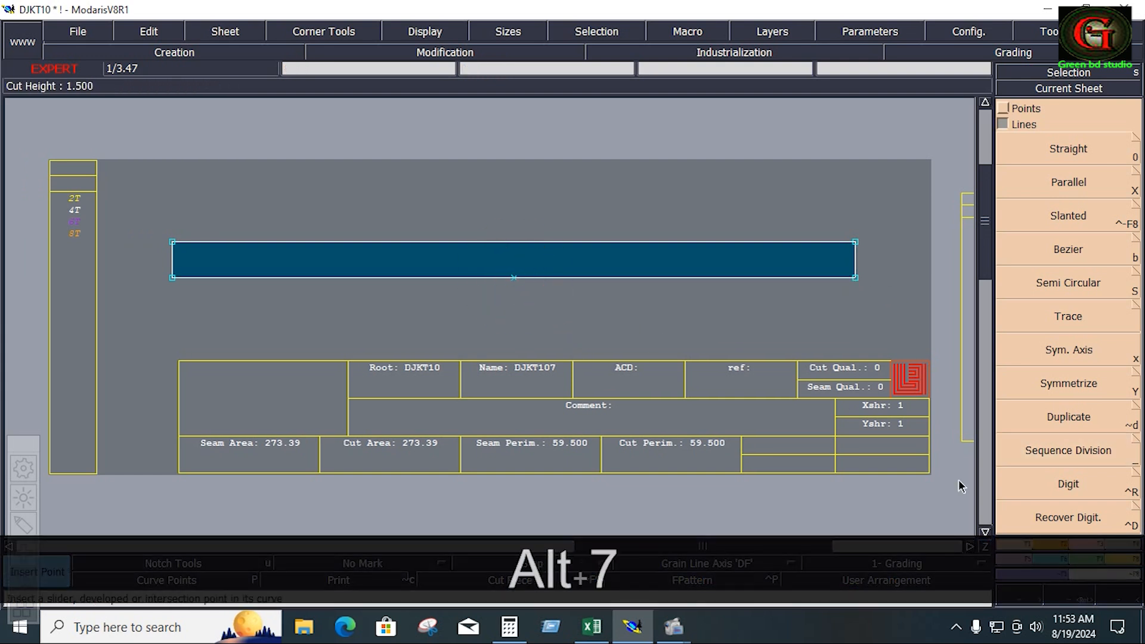
Step: Unfold the strip about its upper edge with Sym 2Pts to create a full double-height piece
{"action": "left_click", "coordinate": [1021, 557]}
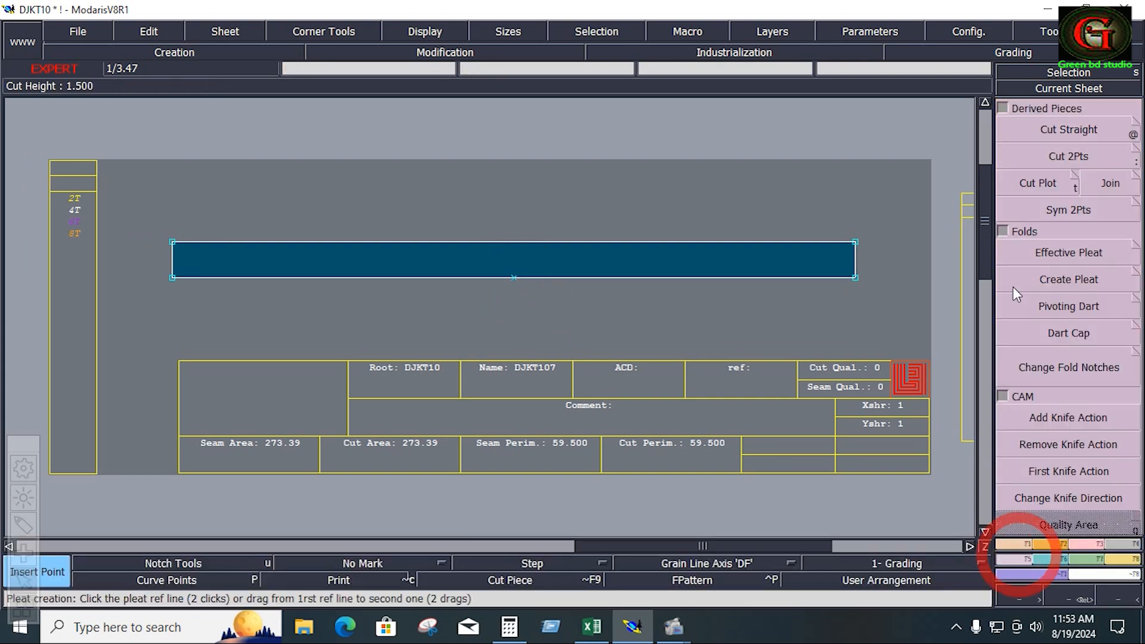
{"action": "left_click", "coordinate": [1057, 214]}
{"action": "key", "text": "ctrl"}
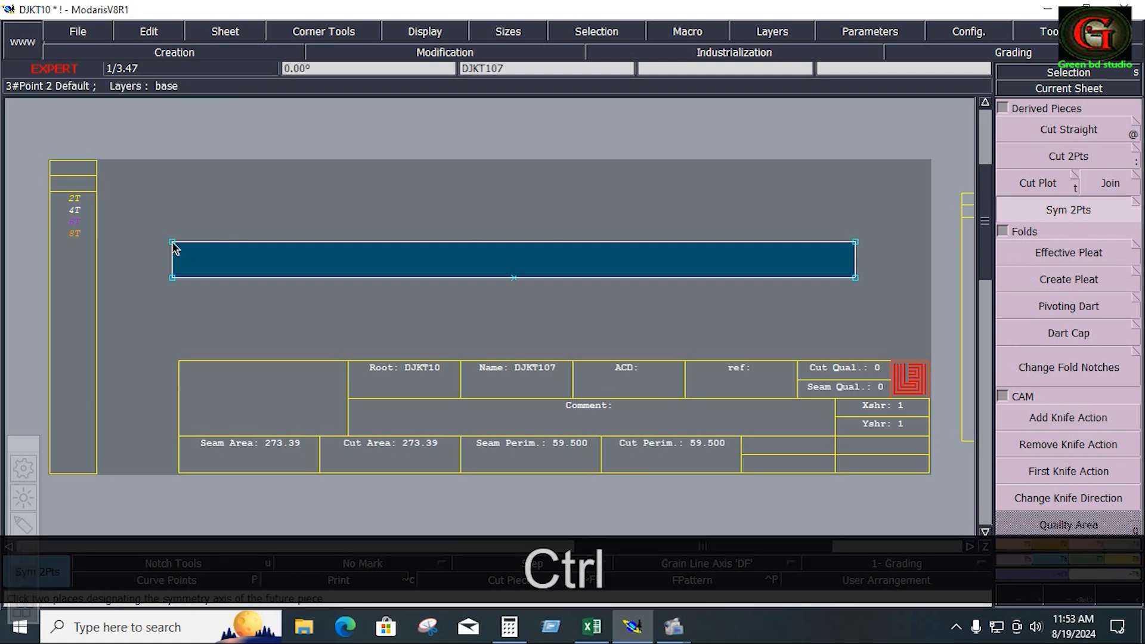
{"action": "left_click", "coordinate": [855, 243]}
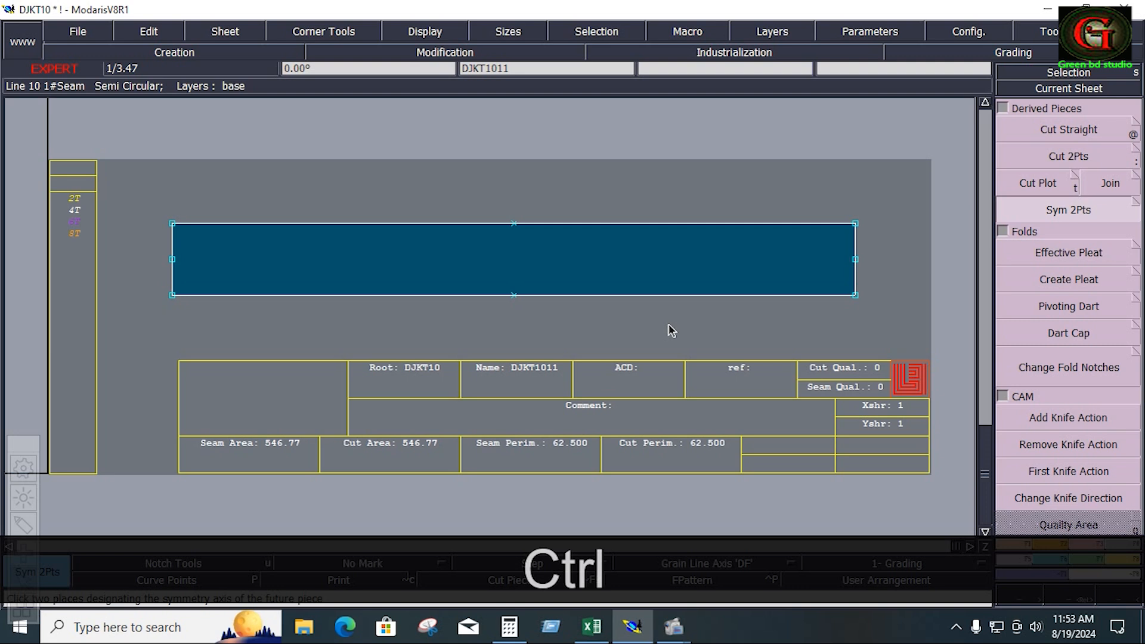
Step: Add notches at the midpoints of the unfolded piece's upper and lower long edges
{"action": "key", "text": "c"}
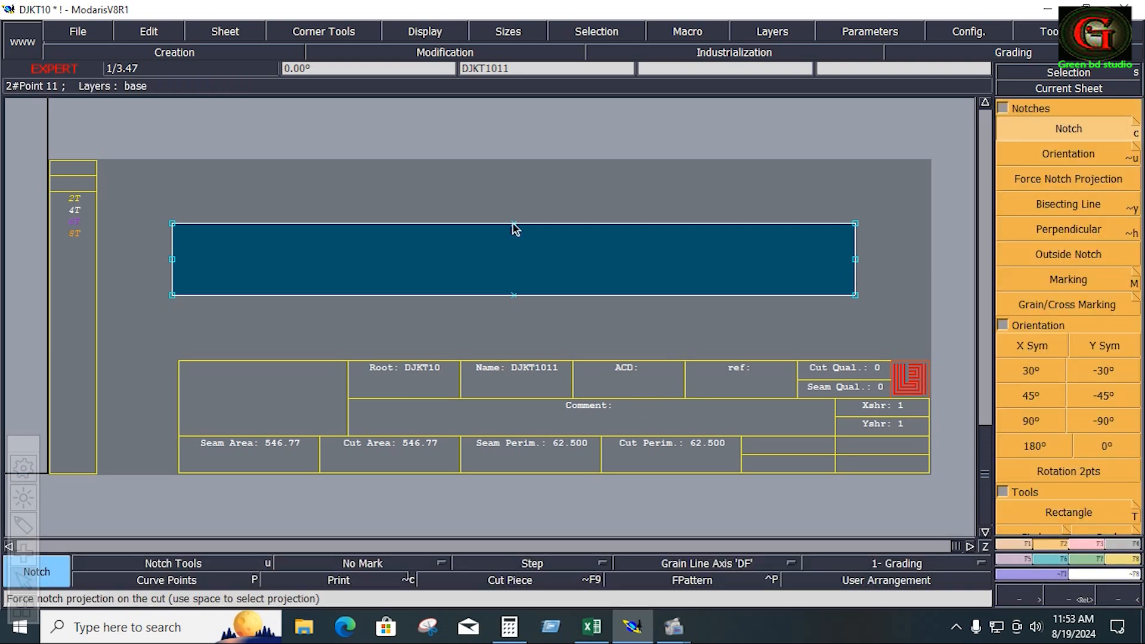
{"action": "left_click", "coordinate": [514, 224]}
{"action": "left_click", "coordinate": [513, 294]}
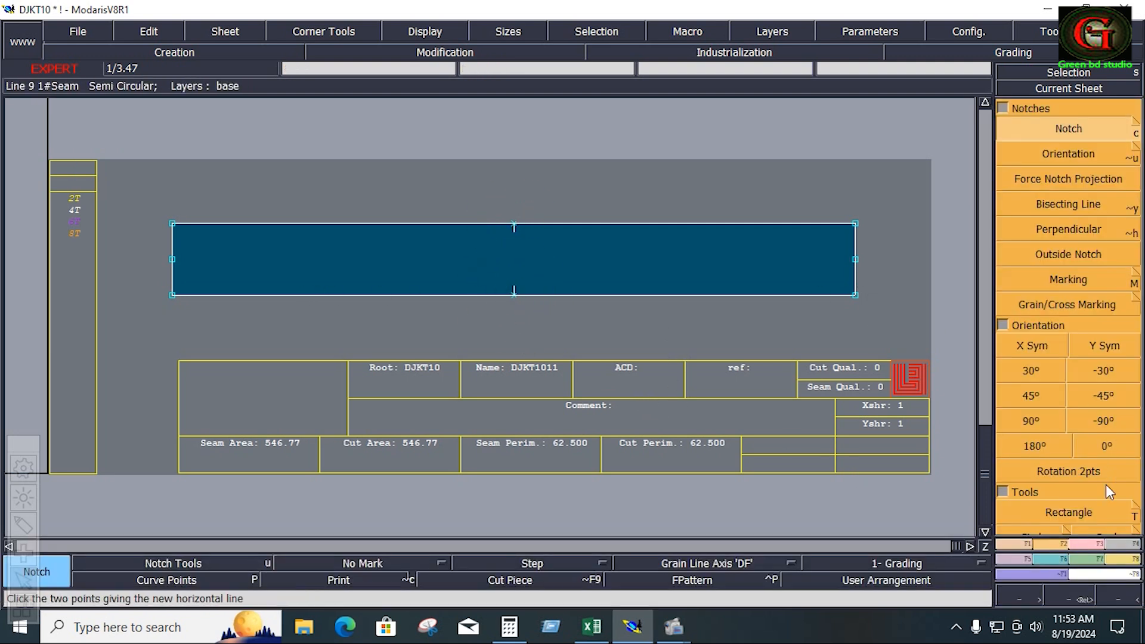
Step: Apply a 0.4 inch line seam allowance to all edges of the unfolded piece
{"action": "left_click", "coordinate": [1125, 542]}
{"action": "left_click", "coordinate": [1053, 128]}
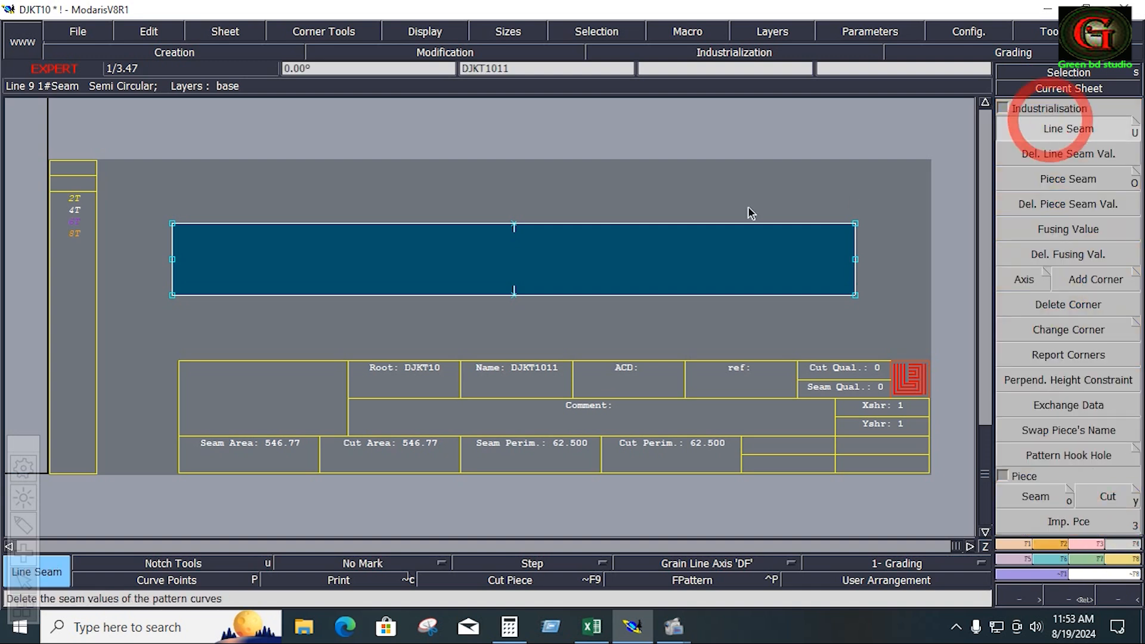
{"action": "left_click_drag", "start_coordinate": [148, 187], "coordinate": [915, 358]}
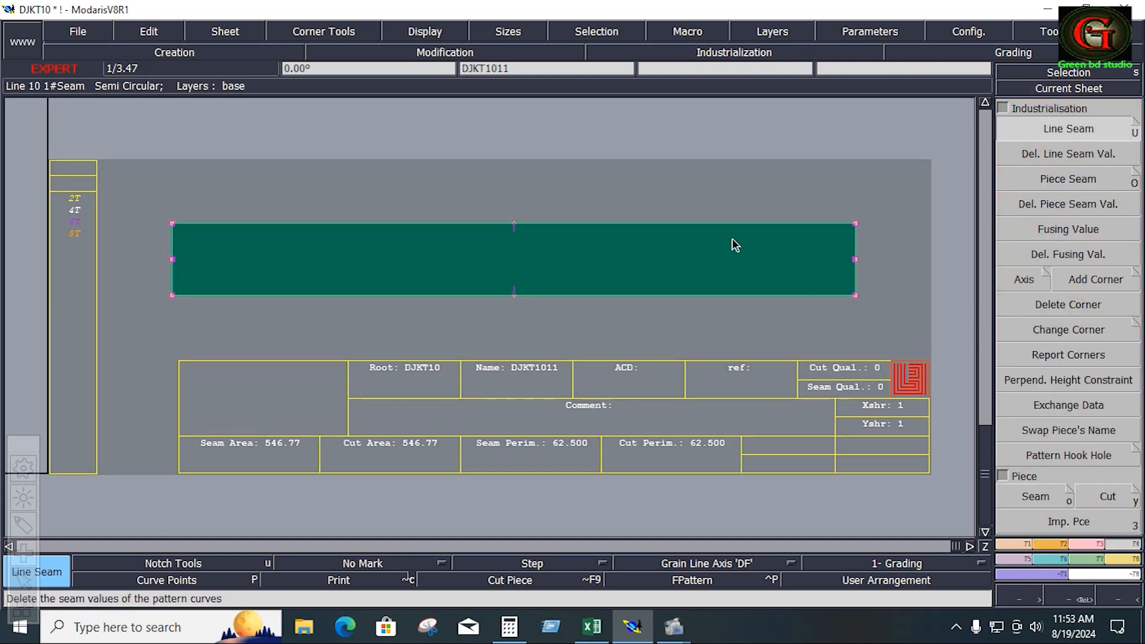
{"action": "key", "text": "Down"}
{"action": "key", "text": "Down"}
{"action": "key", "text": "Down"}
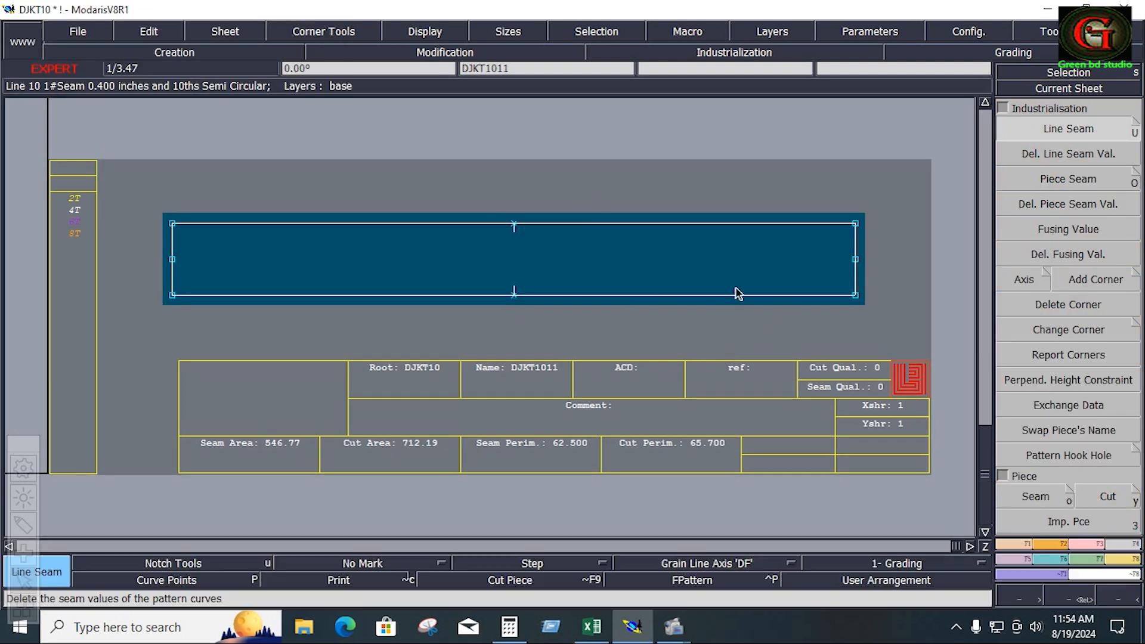
Step: Set the line seam allowance of the unfolded piece's right short edge to 1.5 inches at both beginning and end
{"action": "left_click_drag", "start_coordinate": [819, 166], "coordinate": [905, 347]}
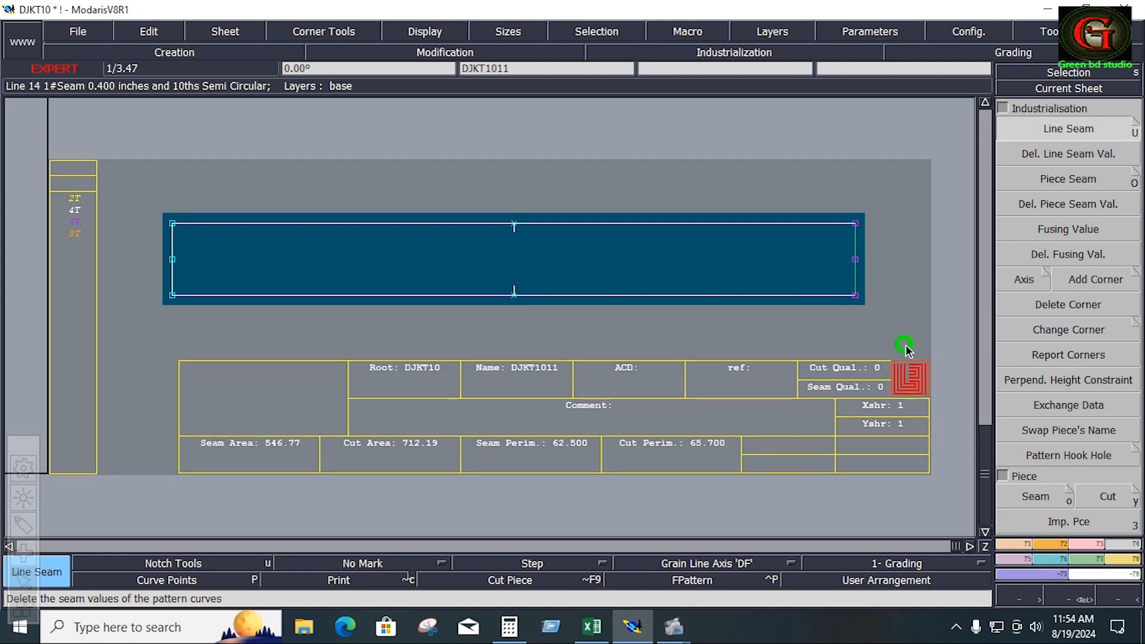
{"action": "left_click", "coordinate": [855, 274]}
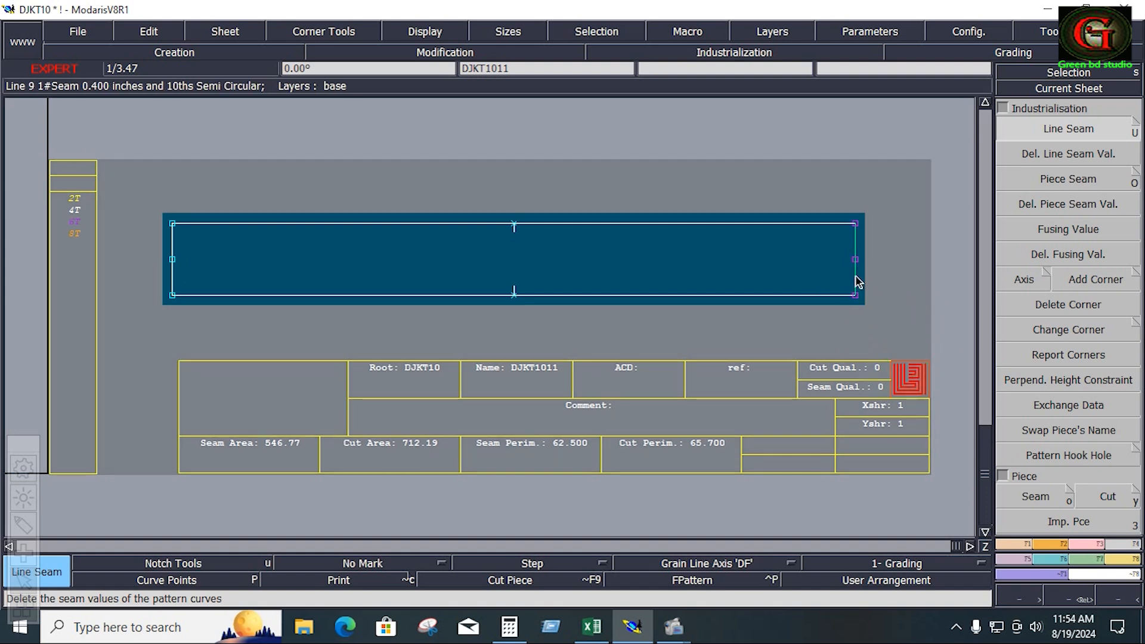
{"action": "key", "text": "Down"}
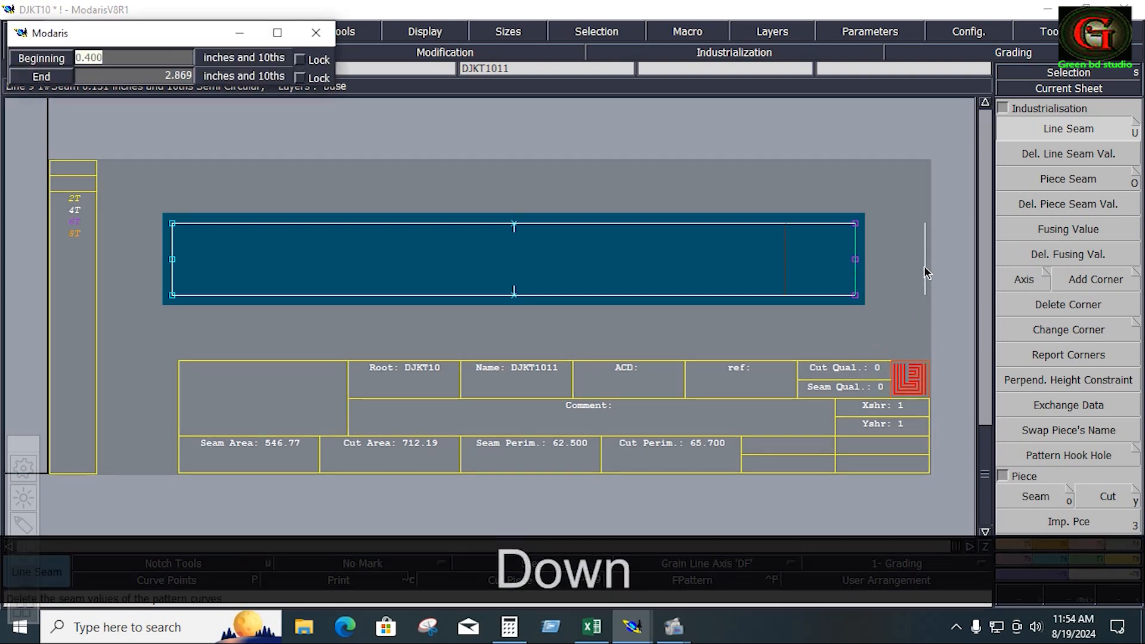
{"action": "type", "text": "1.5"}
{"action": "key", "text": "Down"}
{"action": "type", "text": "1.5"}
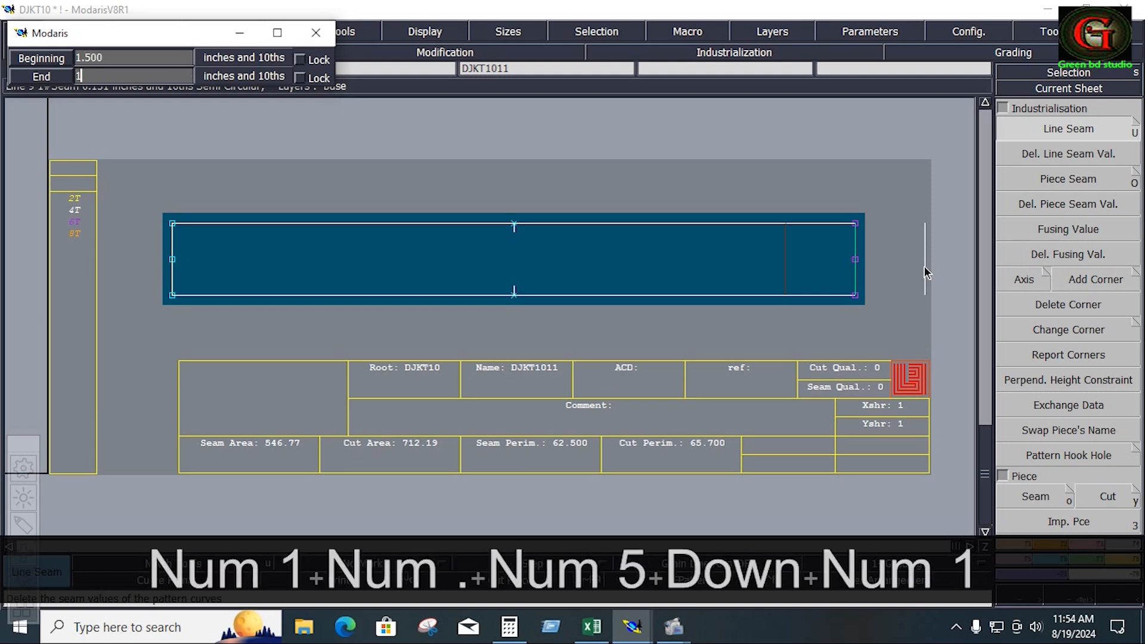
{"action": "key", "text": "Return"}
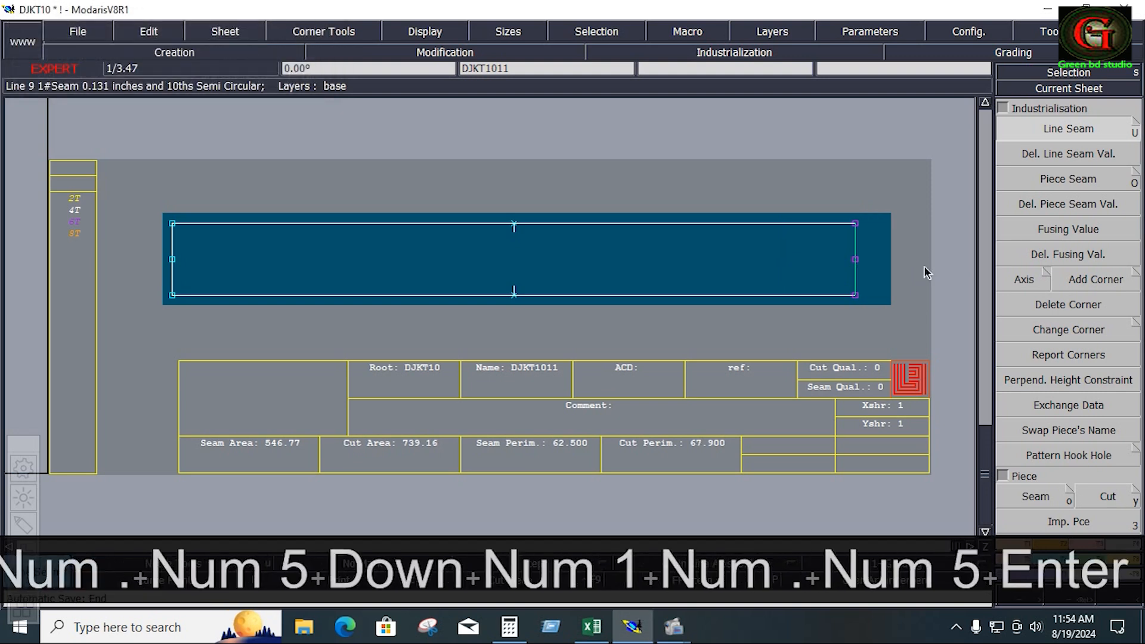
Step: Set the line seam allowance of the unfolded piece's left short edge to 1.5 inches at both beginning and end
{"action": "left_click_drag", "start_coordinate": [134, 190], "coordinate": [227, 323]}
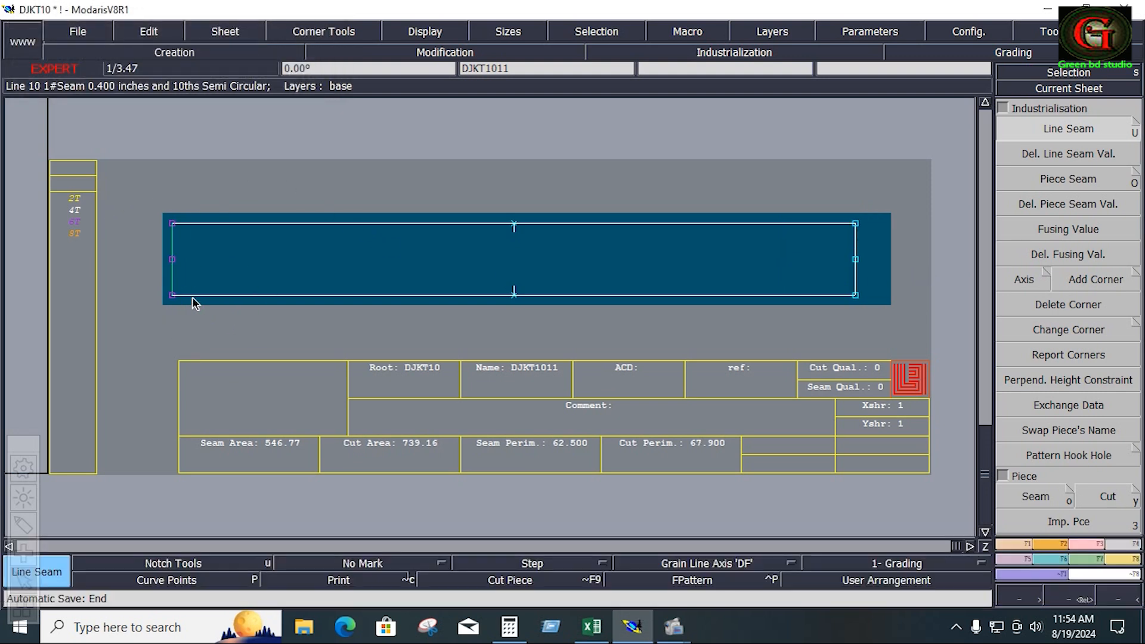
{"action": "left_click", "coordinate": [172, 285]}
{"action": "key", "text": "Down"}
{"action": "type", "text": "1.5"}
{"action": "key", "text": "Down"}
{"action": "type", "text": "1.5"}
{"action": "key", "text": "Down"}
{"action": "key", "text": "Return"}
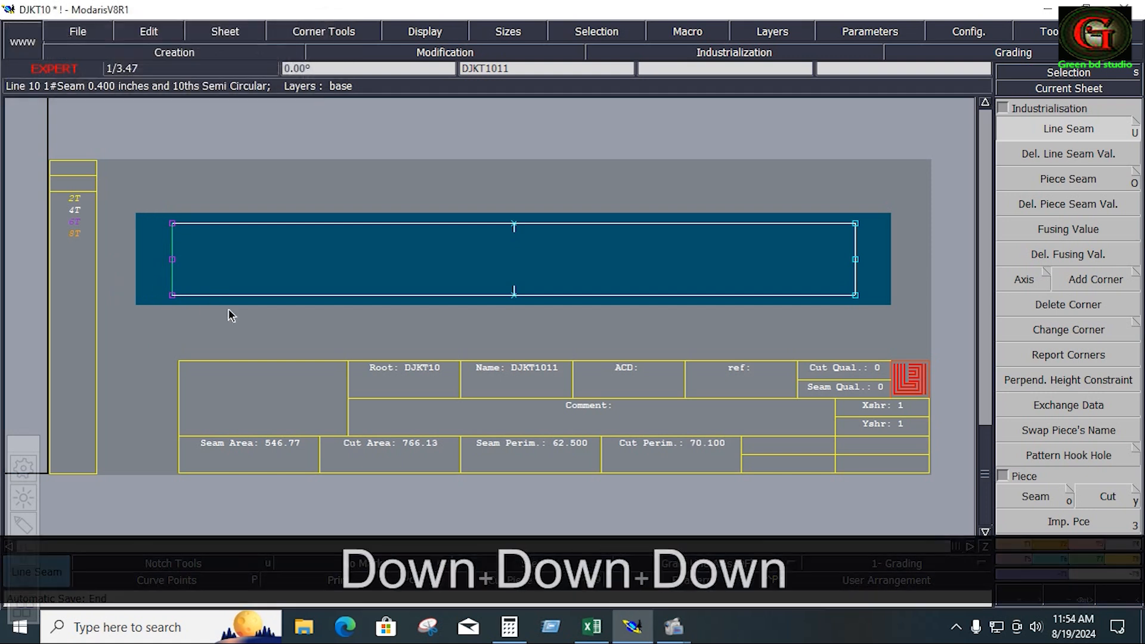
Step: Draw a horizontal grain line axis about 3.3 inches long inside the unfolded piece, right of its centre
{"action": "right_click", "coordinate": [274, 314]}
{"action": "left_click", "coordinate": [582, 260]}
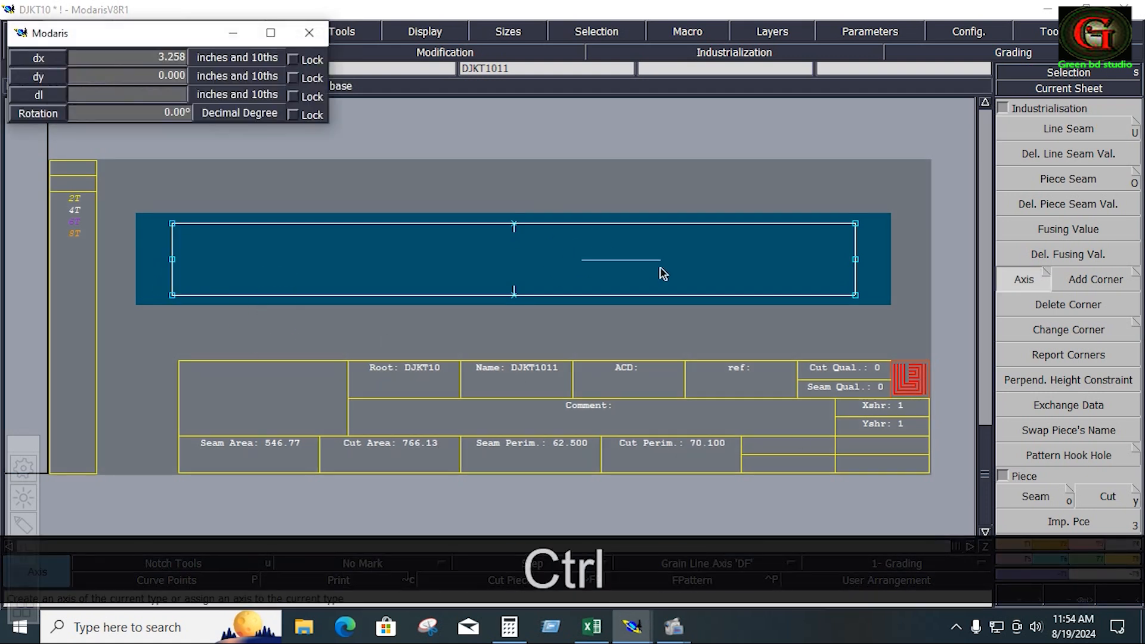
{"action": "left_click", "coordinate": [660, 266], "text": "ctrl"}
{"action": "right_click", "coordinate": [801, 351]}
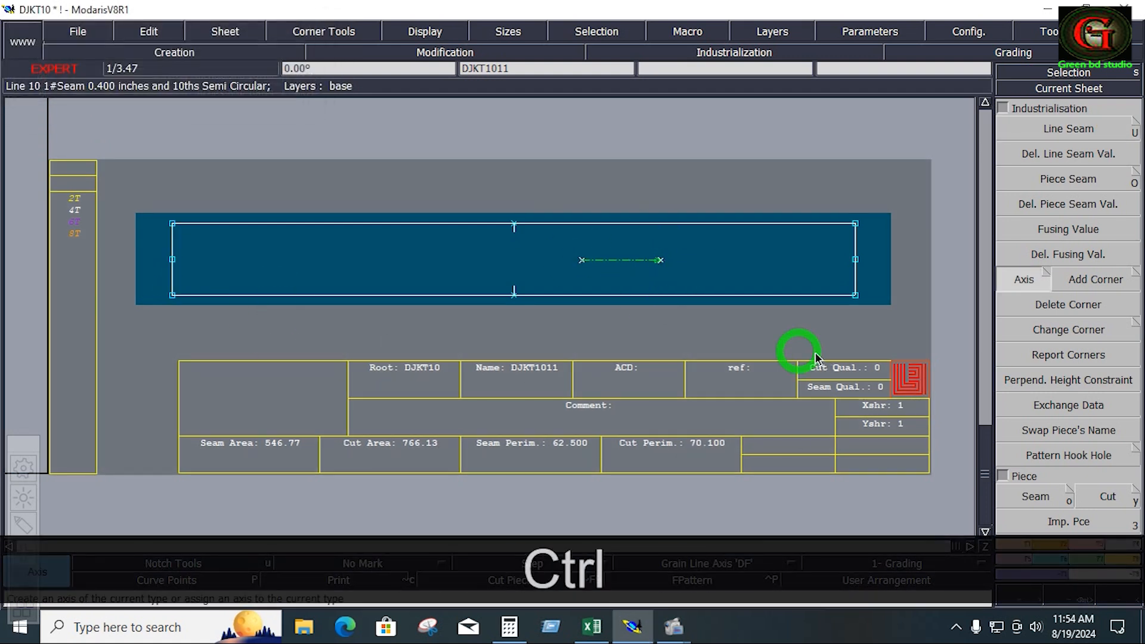
Step: Enter WAIST 1X1 as the comment of the unfolded piece
{"action": "key", "text": "e"}
{"action": "left_click", "coordinate": [653, 425]}
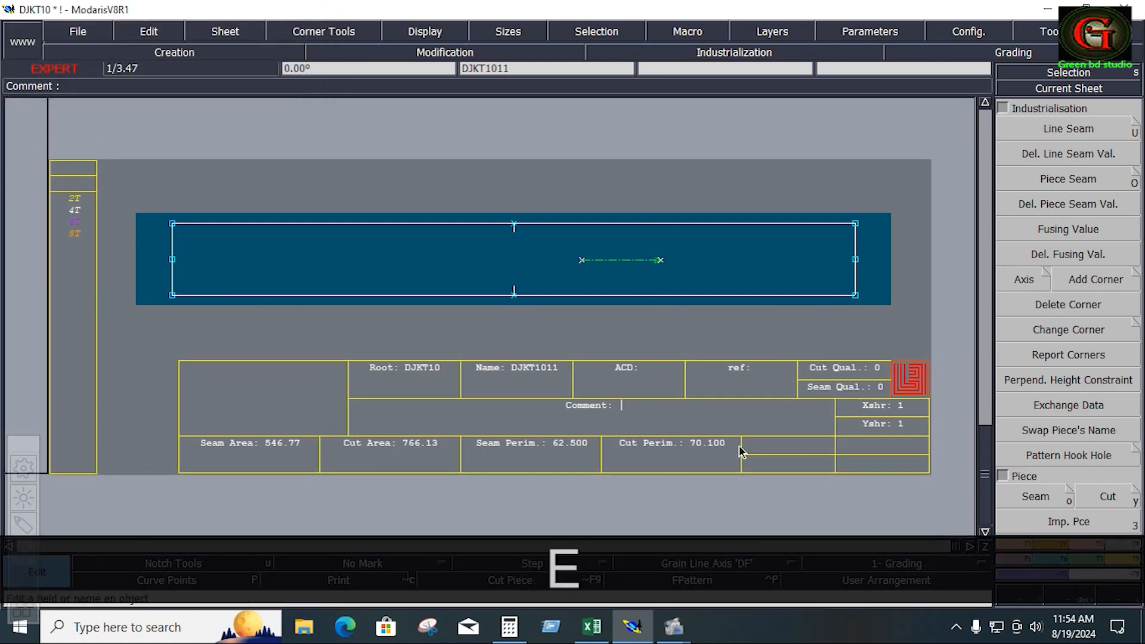
{"action": "type", "text": "WAISDT "}
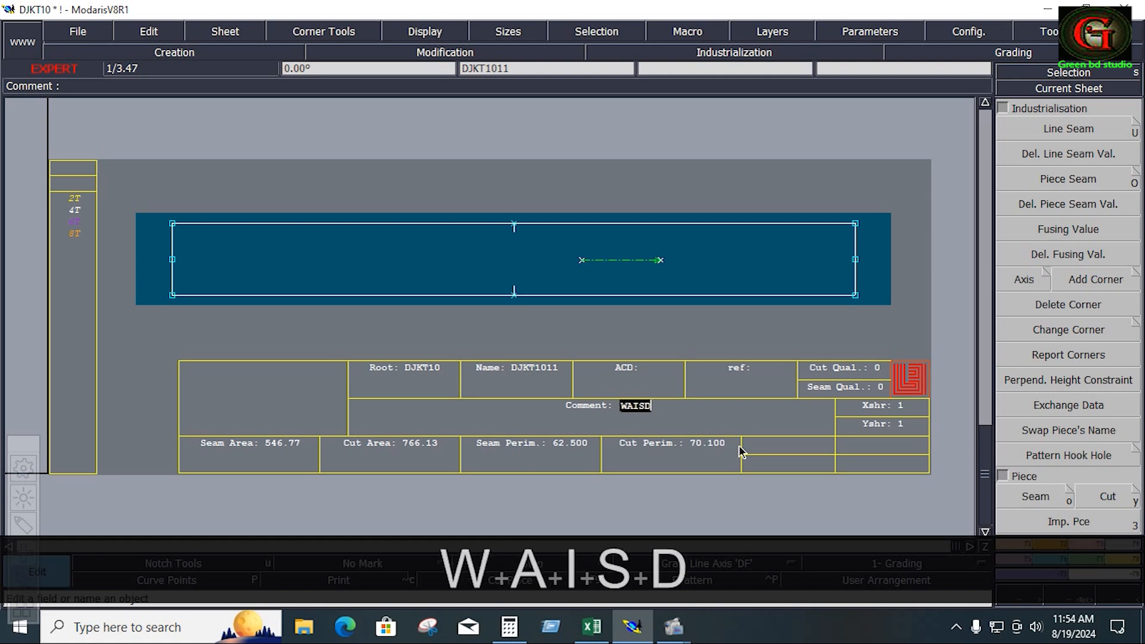
{"action": "type", "text": "1X1"}
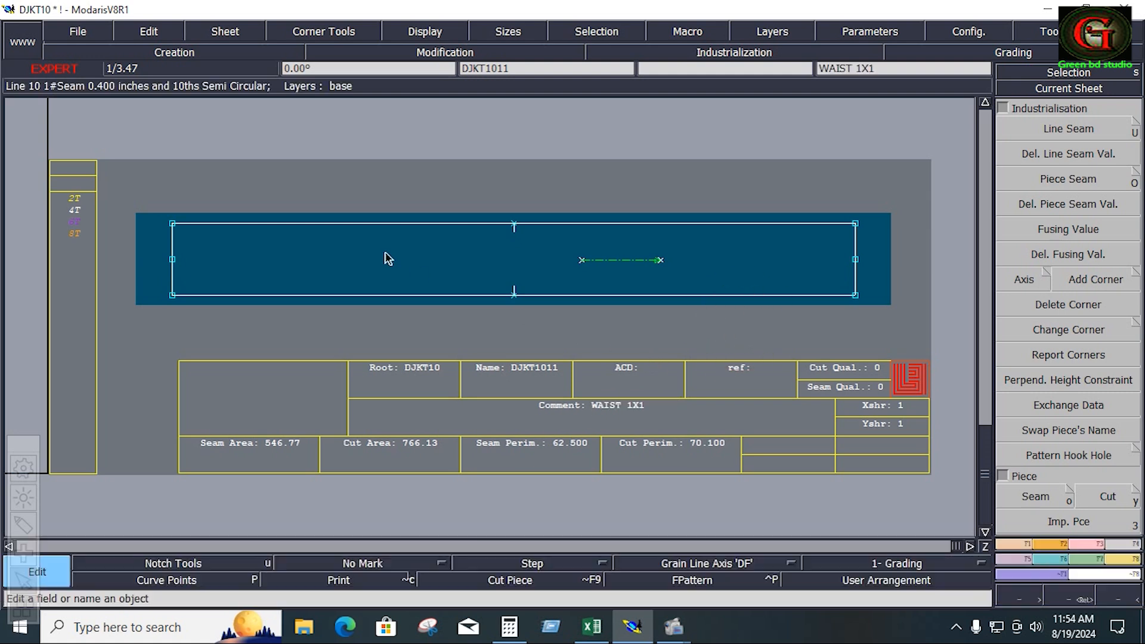
Step: Save the DJKT10 model, continuing past the detected anomalies
{"action": "left_click", "coordinate": [87, 31]}
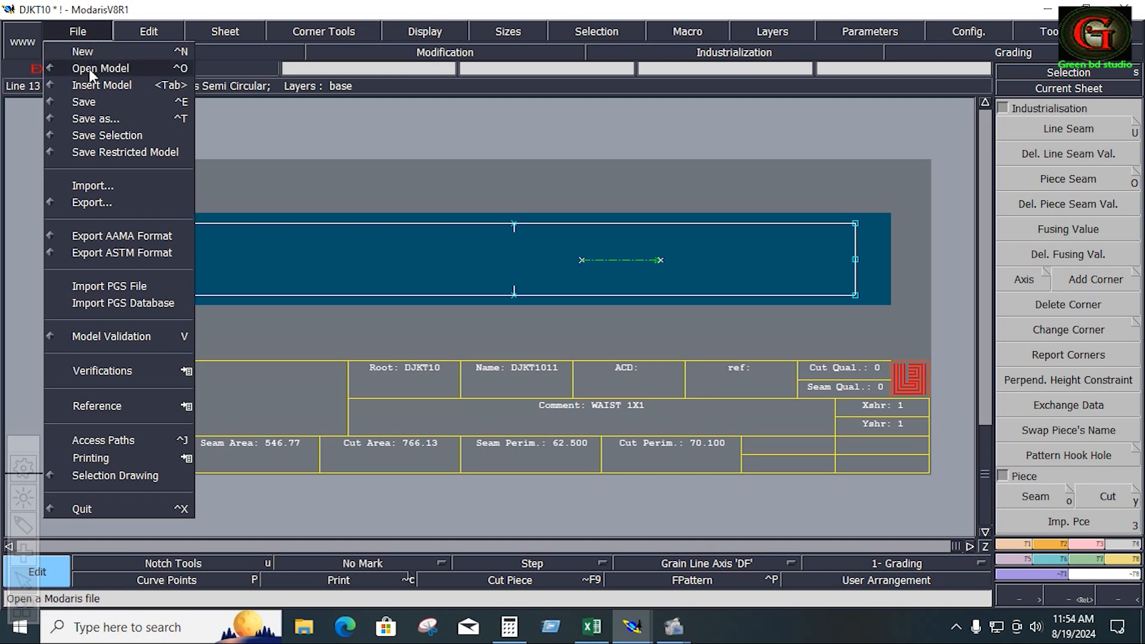
{"action": "left_click", "coordinate": [96, 99]}
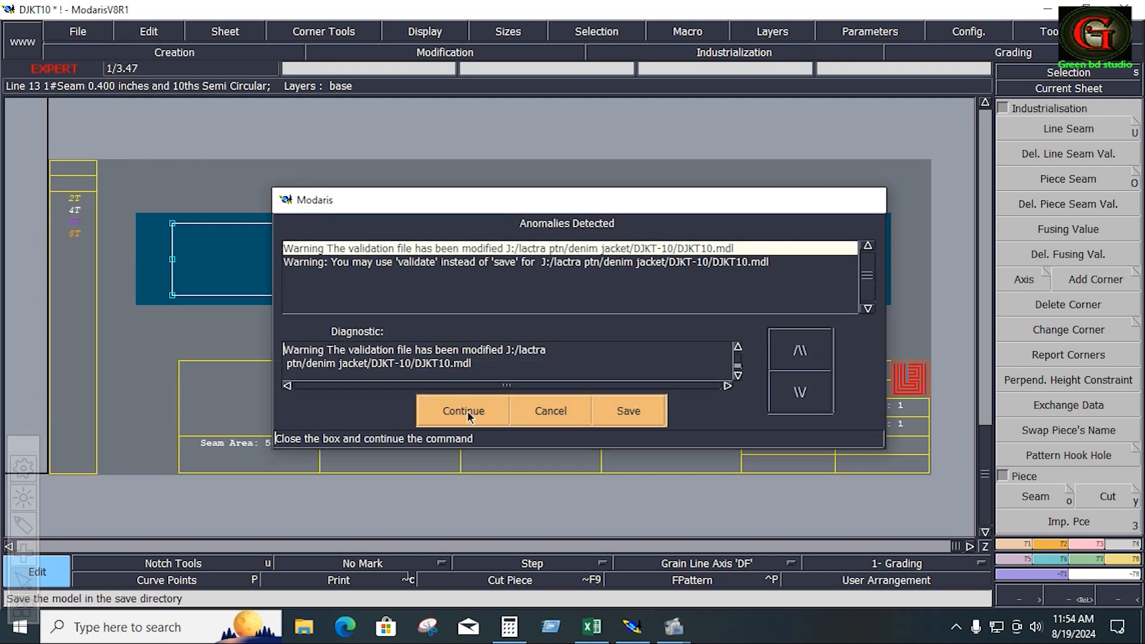
{"action": "left_click", "coordinate": [467, 410]}
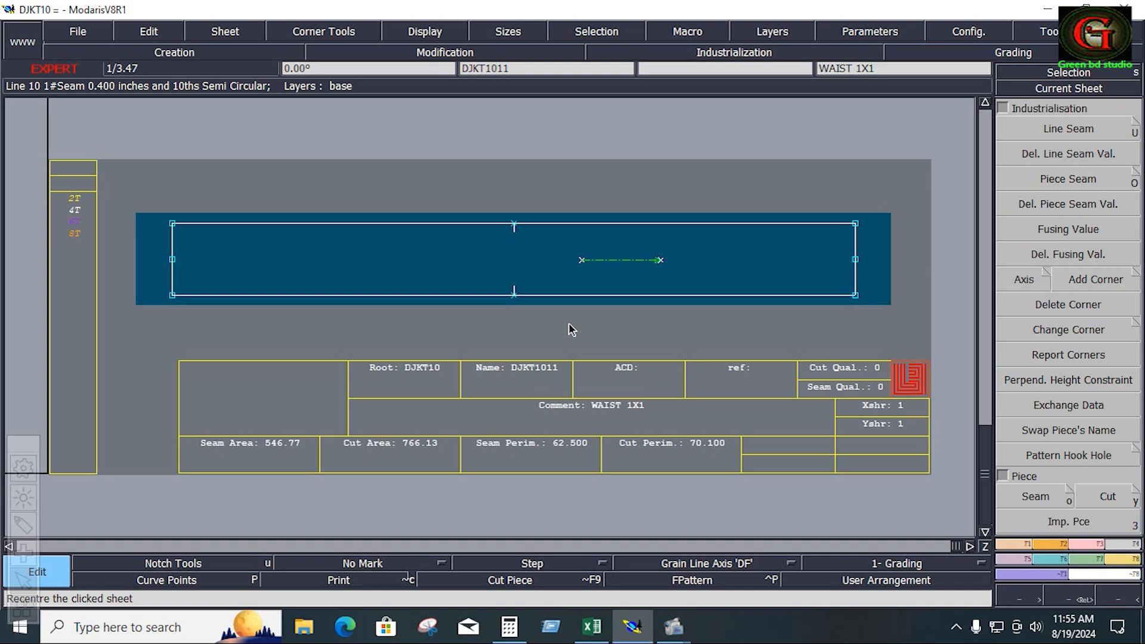
Step: Arrange all sheets and add a 0.4 inch line seam allowance to the right short edge of strip DJKT107
{"action": "key", "text": "j"}
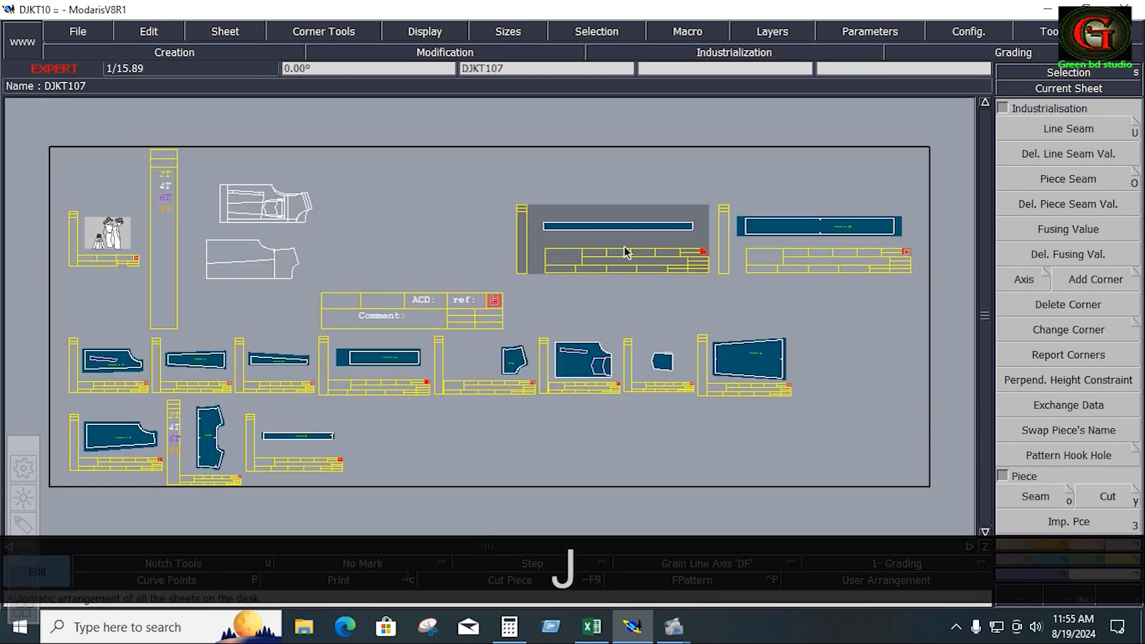
{"action": "key", "text": "Home"}
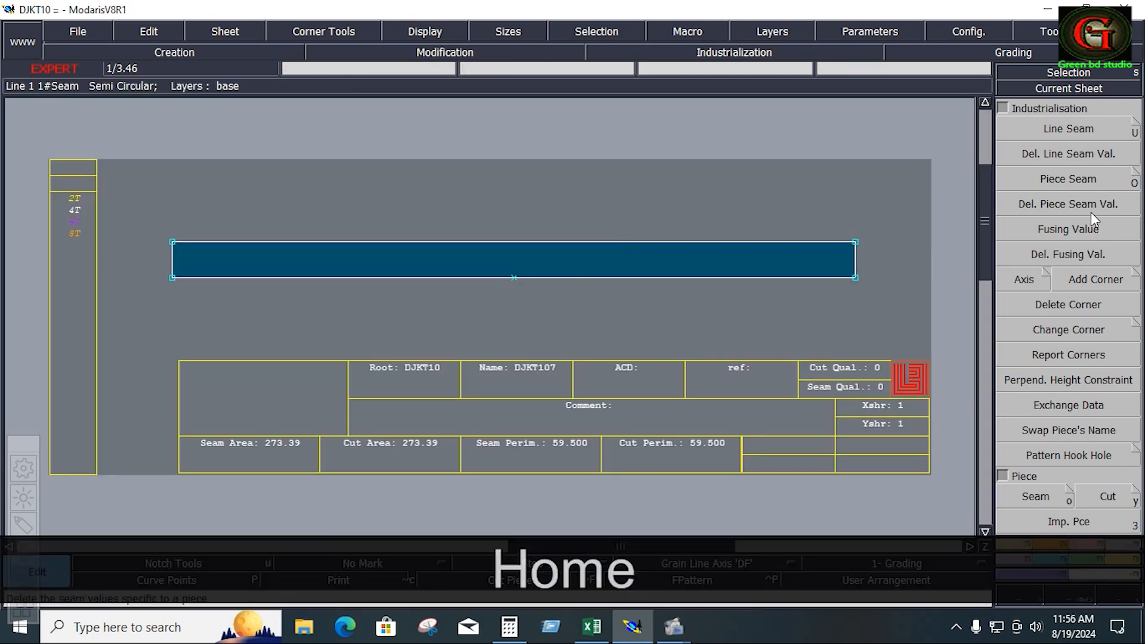
{"action": "left_click", "coordinate": [1057, 134]}
{"action": "left_click", "coordinate": [856, 262]}
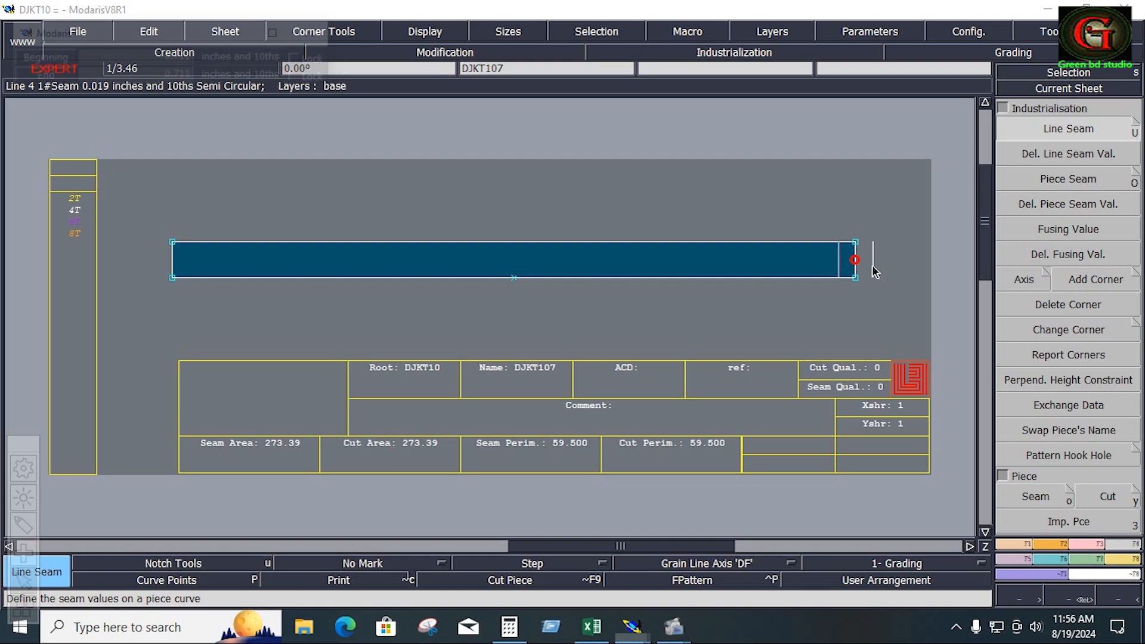
{"action": "key", "text": "Down"}
{"action": "type", "text": ".4"}
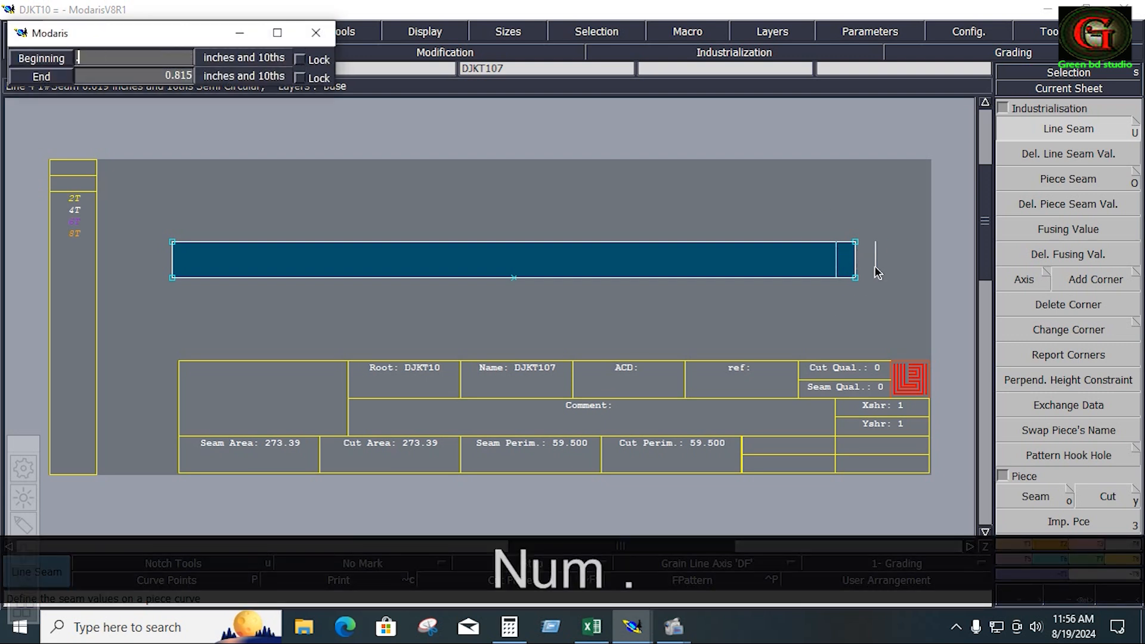
{"action": "key", "text": "Down"}
{"action": "type", "text": ".400"}
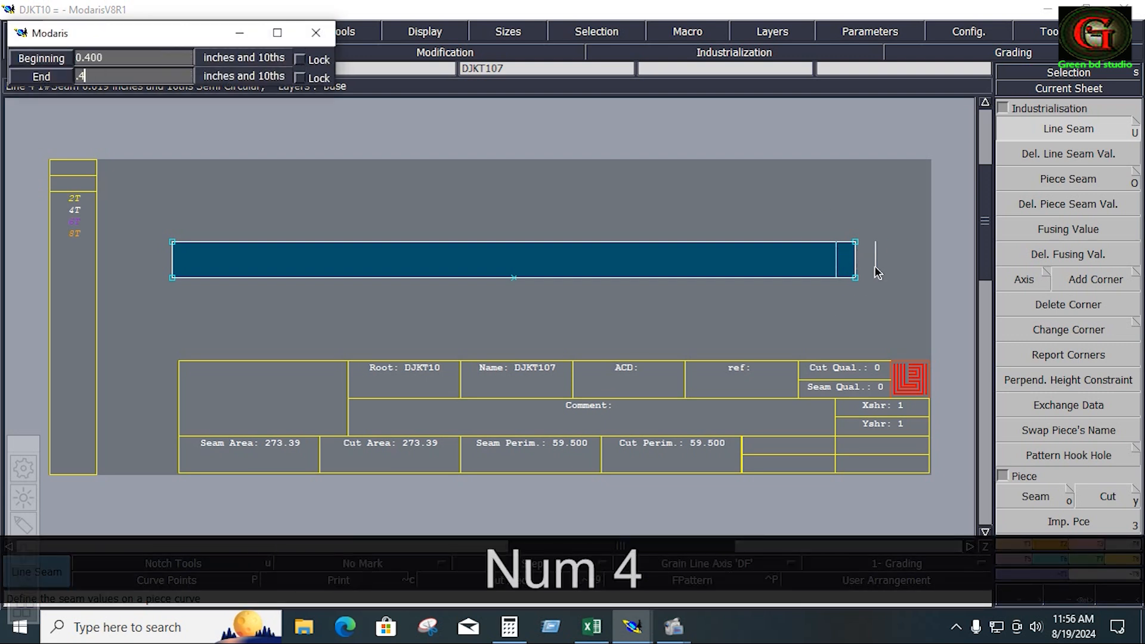
{"action": "key", "text": "Down"}
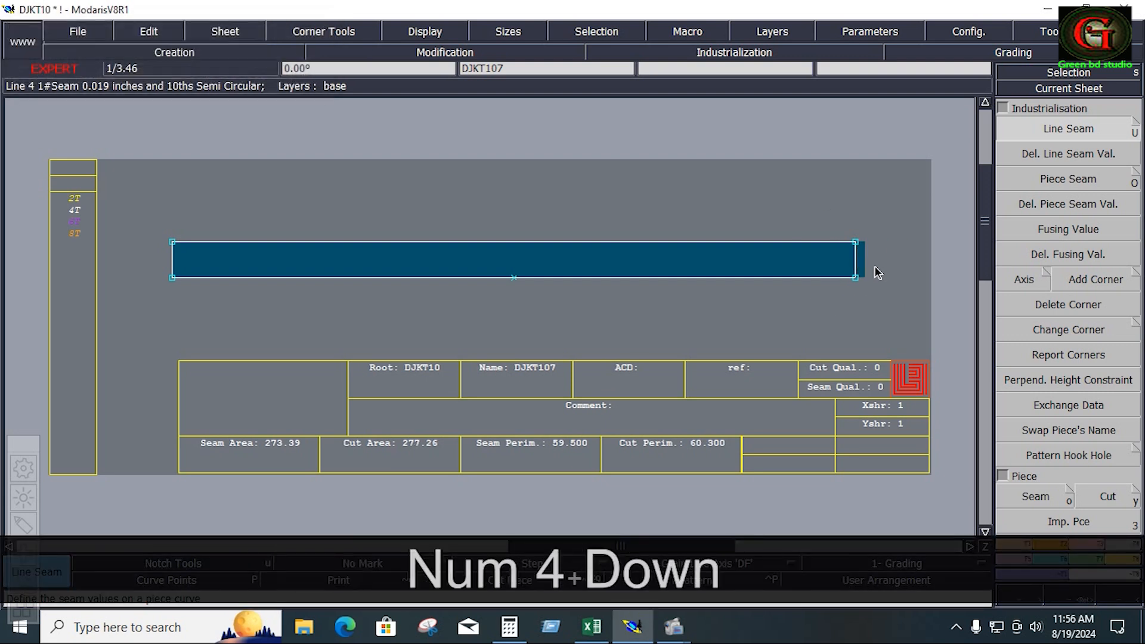
Step: Add the same 0.4 inch line seam allowance to the left short edge of strip DJKT107
{"action": "left_click", "coordinate": [173, 265]}
{"action": "key", "text": "Down"}
{"action": "key", "text": "Down"}
{"action": "key", "text": "Down"}
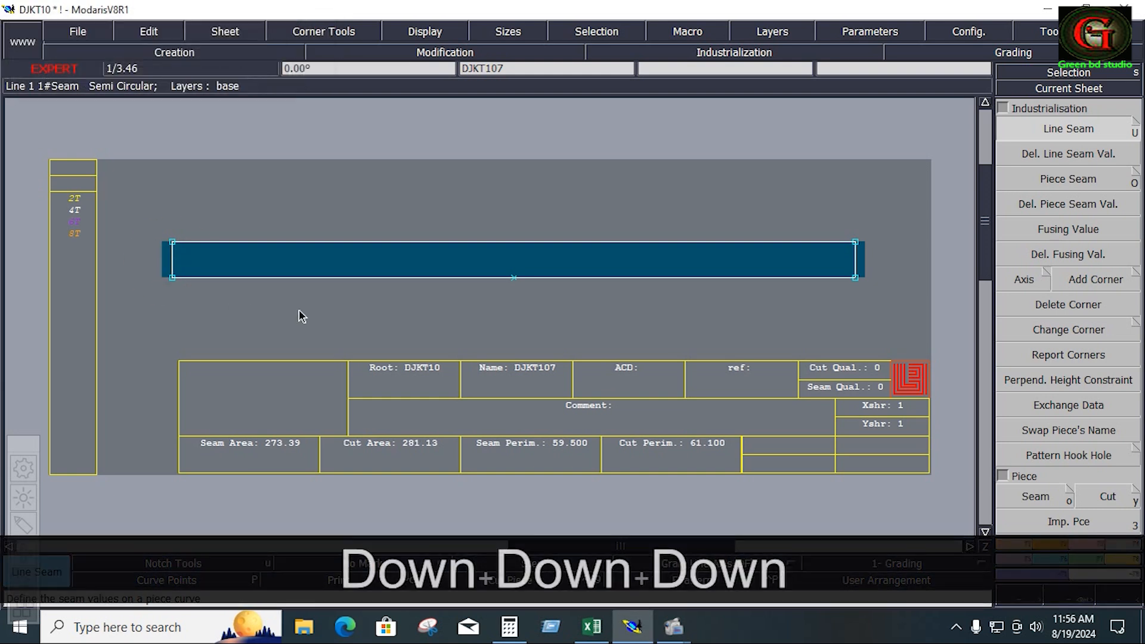
{"action": "left_click_drag", "start_coordinate": [145, 212], "coordinate": [874, 285]}
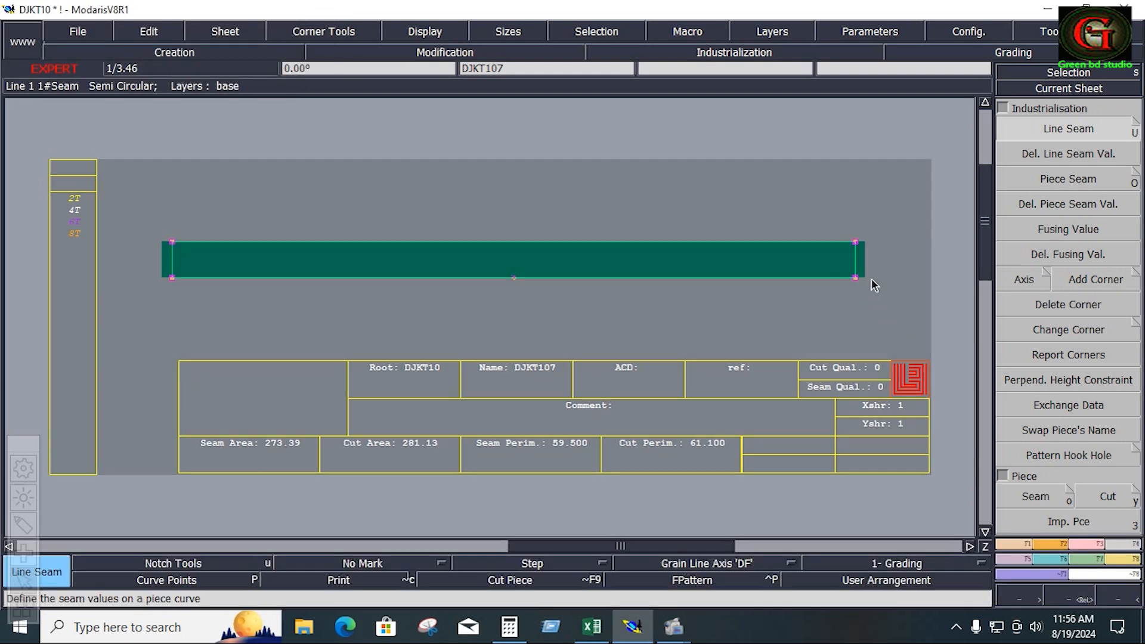
{"action": "left_click", "coordinate": [883, 328]}
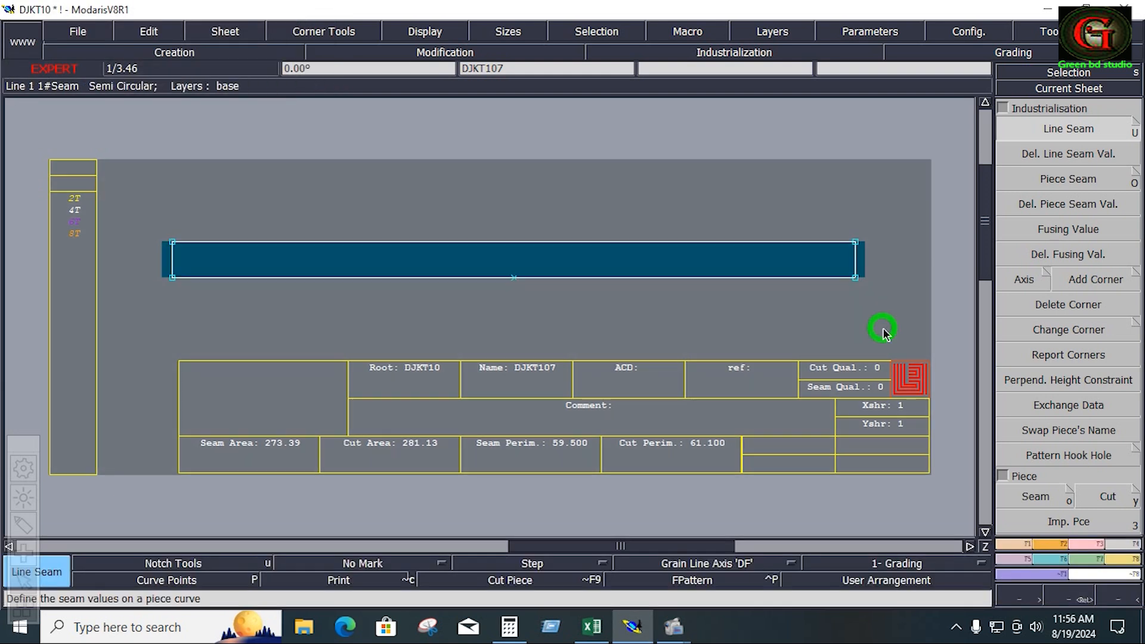
Step: Draw a horizontal 'DF' grain line axis inside strip DJKT107, just right of its centre
{"action": "left_click", "coordinate": [710, 563]}
{"action": "left_click", "coordinate": [724, 501]}
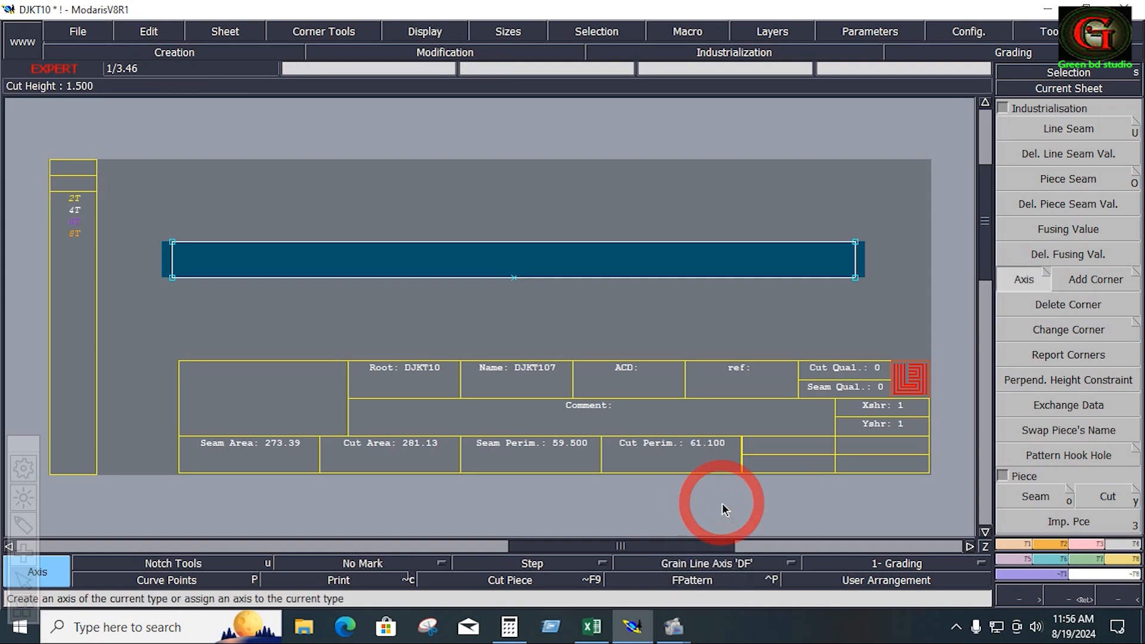
{"action": "left_click", "coordinate": [552, 259]}
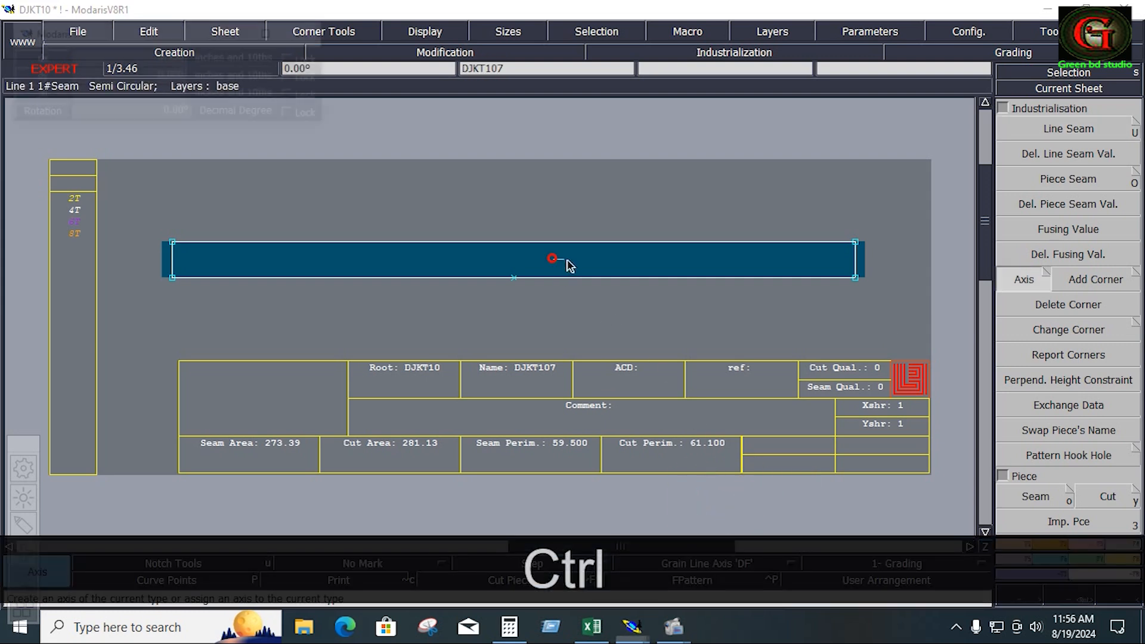
{"action": "left_click", "coordinate": [645, 260]}
Step: Place a notch near the middle of strip DJKT107's upper edge and insert its point into the line
{"action": "key", "text": "u"}
{"action": "left_click", "coordinate": [1046, 128]}
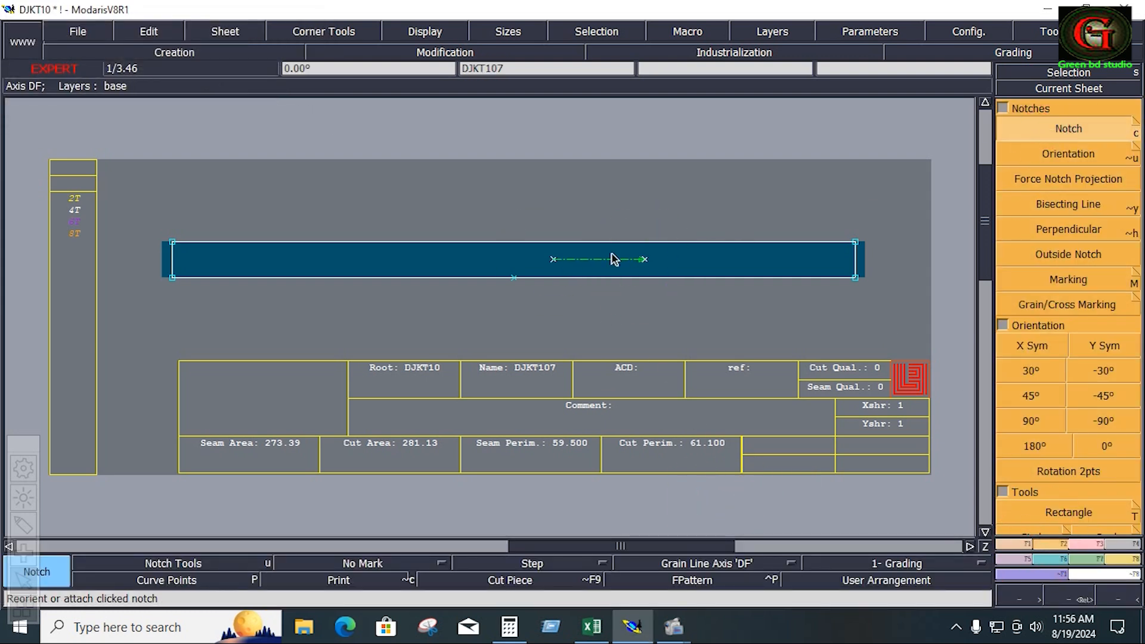
{"action": "left_click", "coordinate": [515, 242]}
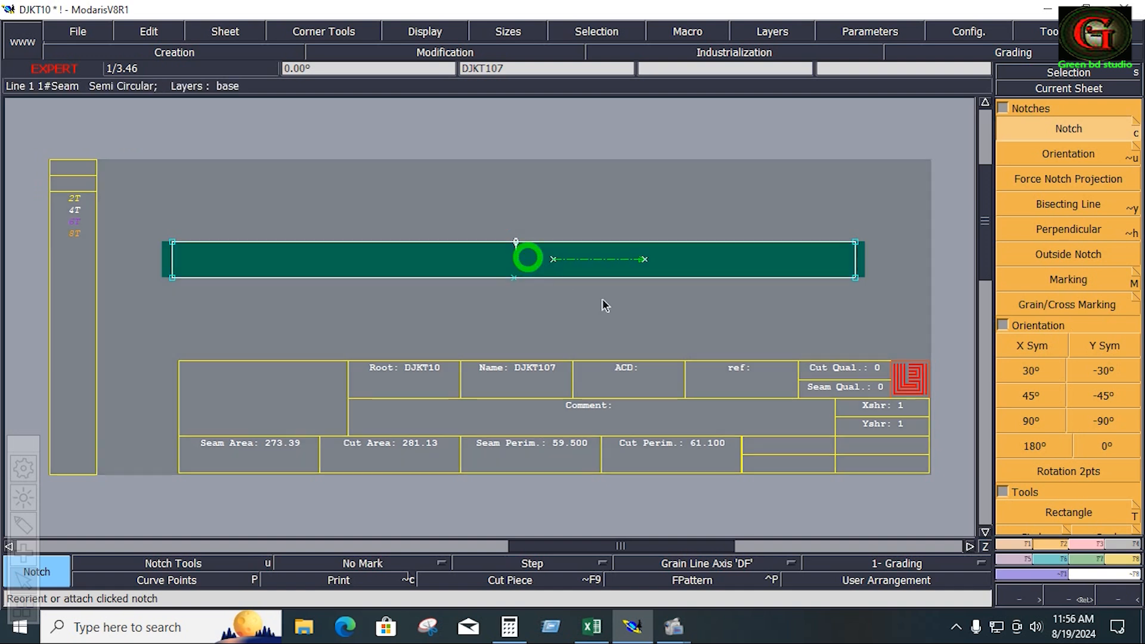
{"action": "key", "text": "alt+7"}
{"action": "left_click", "coordinate": [516, 243]}
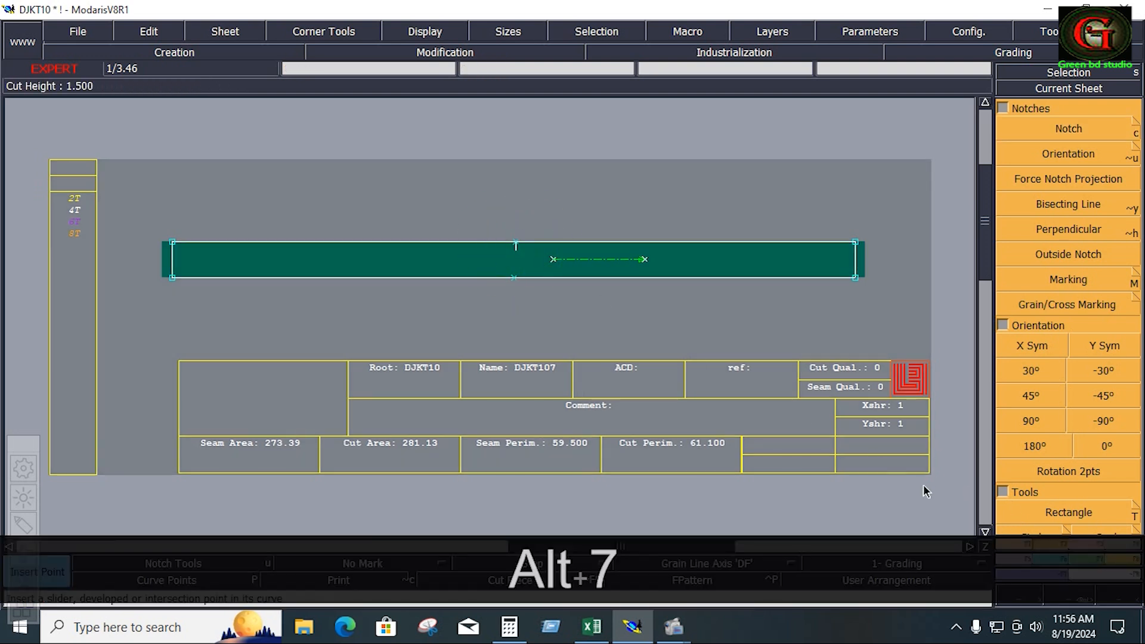
Step: Align the upper-edge notch with the lower edge's midpoint using Ali 2Pts
{"action": "left_click", "coordinate": [1011, 543]}
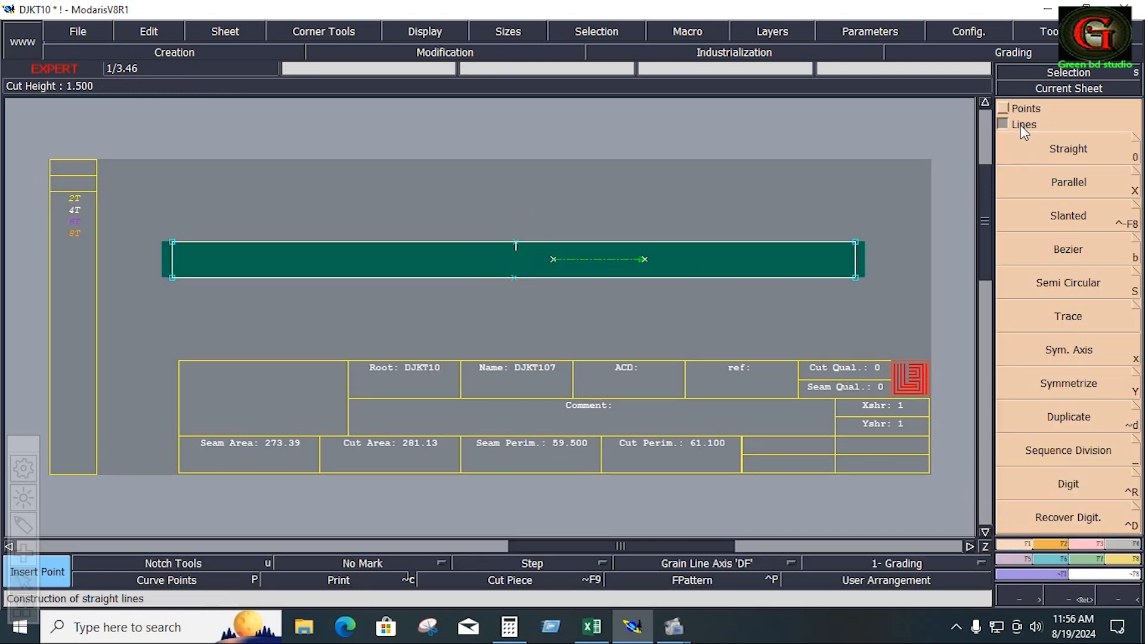
{"action": "left_click", "coordinate": [1003, 108]}
{"action": "left_click", "coordinate": [1058, 307]}
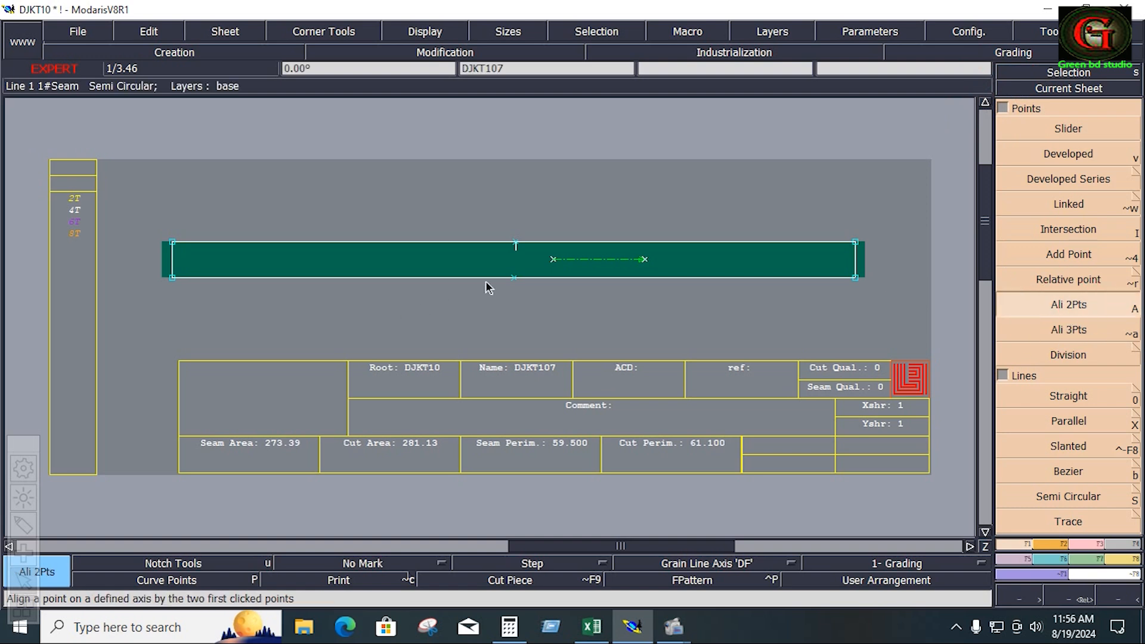
{"action": "left_click", "coordinate": [513, 279]}
{"action": "left_click", "coordinate": [515, 243]}
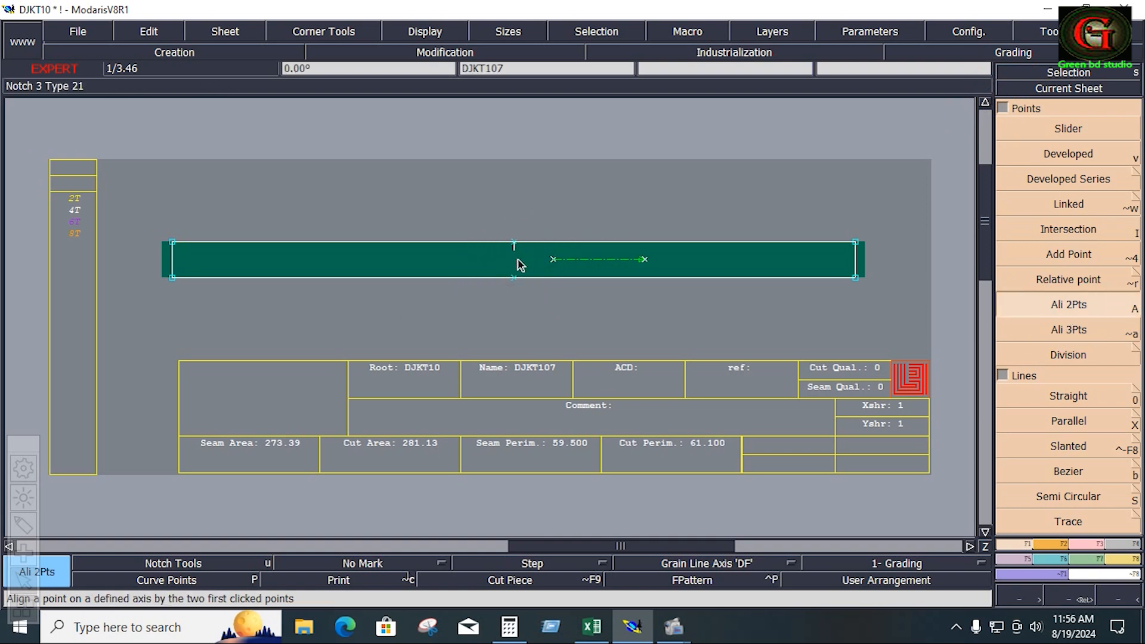
Step: Add a notch at the midpoint of strip DJKT107's lower edge
{"action": "left_click", "coordinate": [1050, 542]}
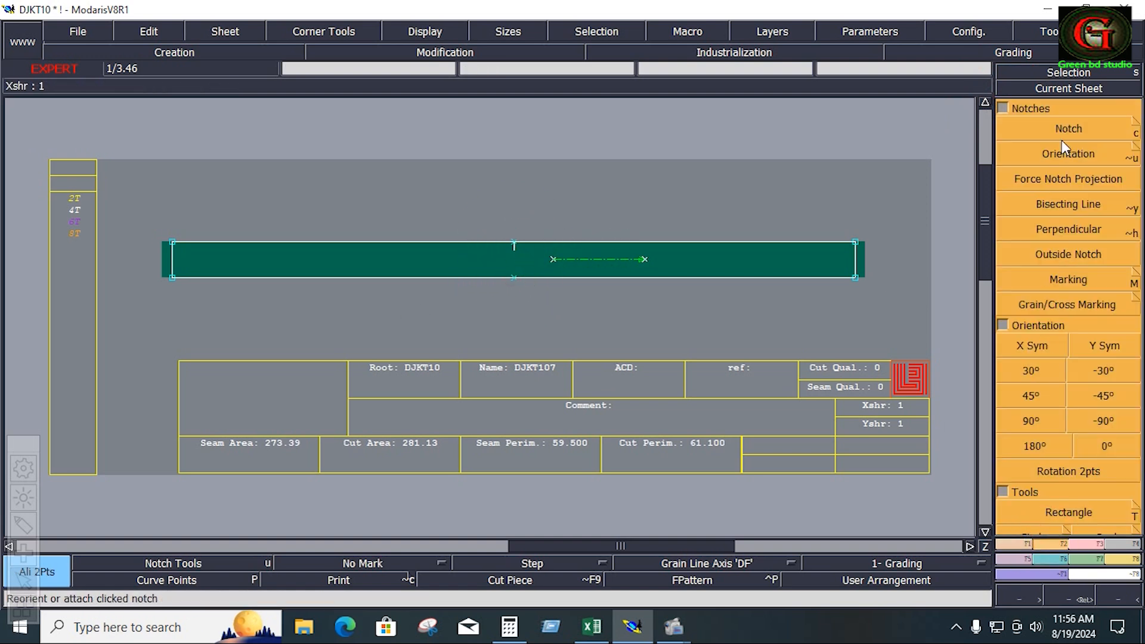
{"action": "left_click", "coordinate": [1062, 131]}
{"action": "left_click", "coordinate": [514, 278]}
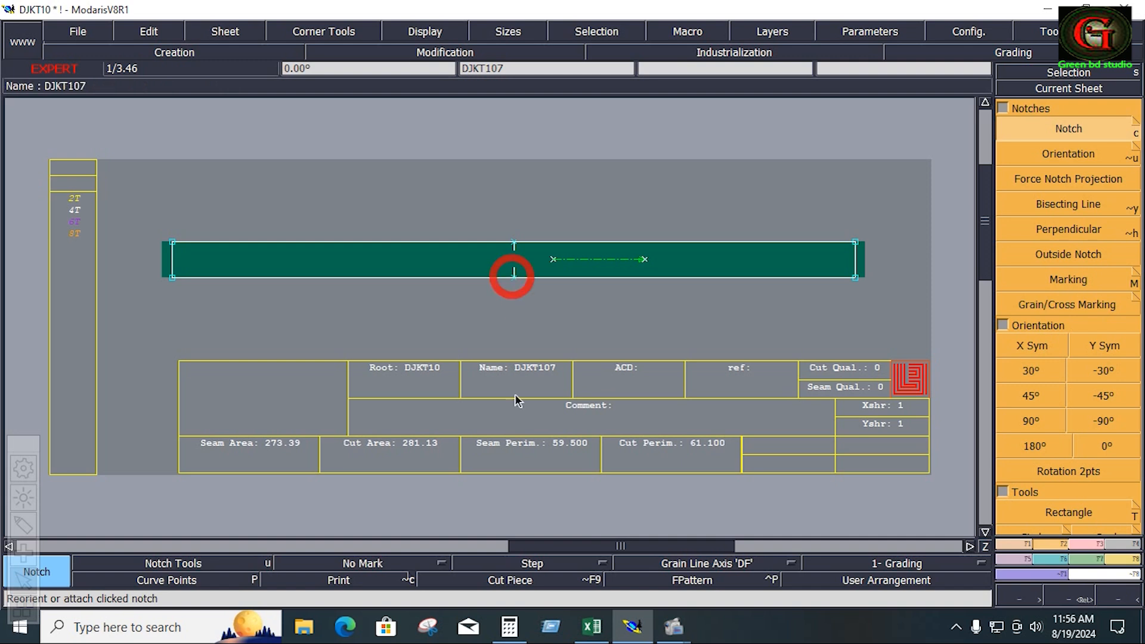
{"action": "left_click", "coordinate": [1017, 543]}
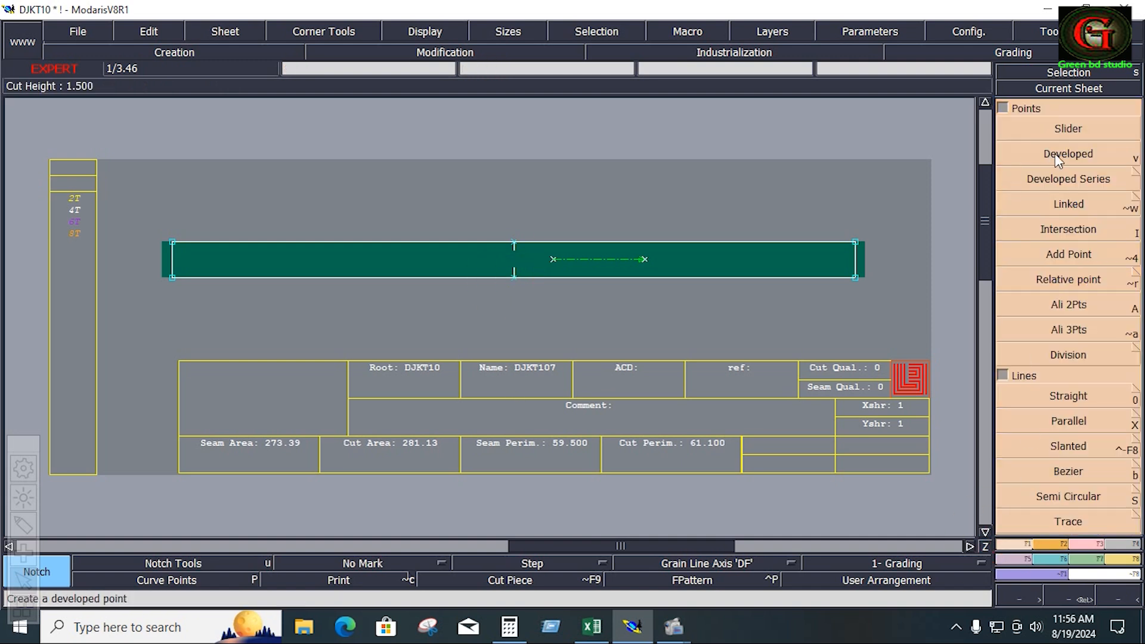
Step: Place developed points 6.75 inches right of the centre notches on strip DJKT107's lower and upper edges
{"action": "left_click", "coordinate": [1065, 179]}
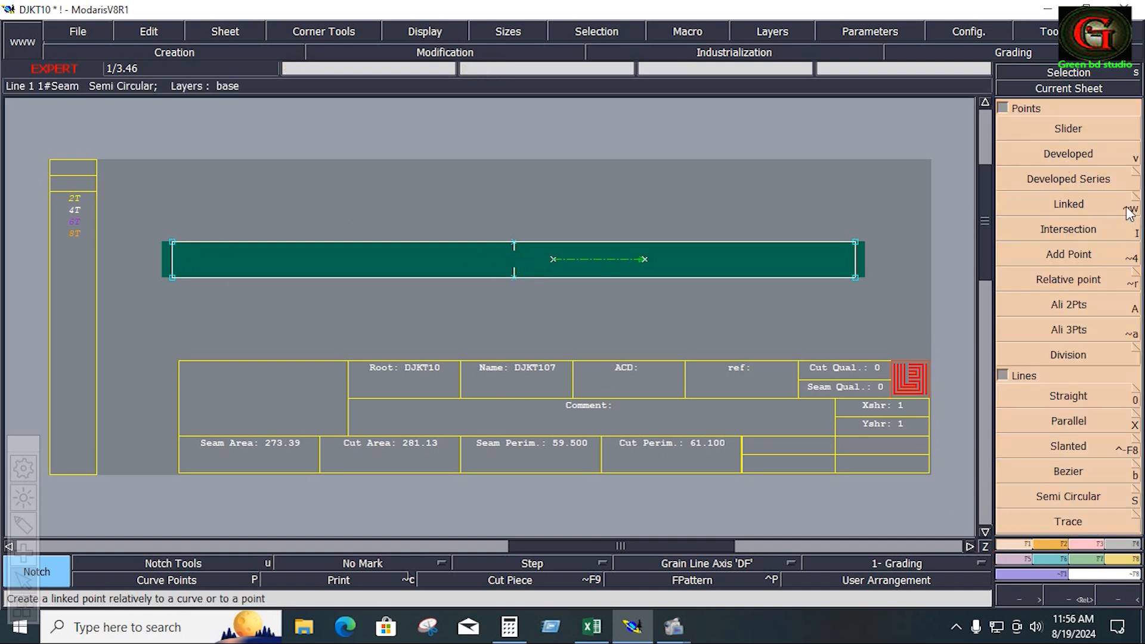
{"action": "left_click", "coordinate": [1065, 152]}
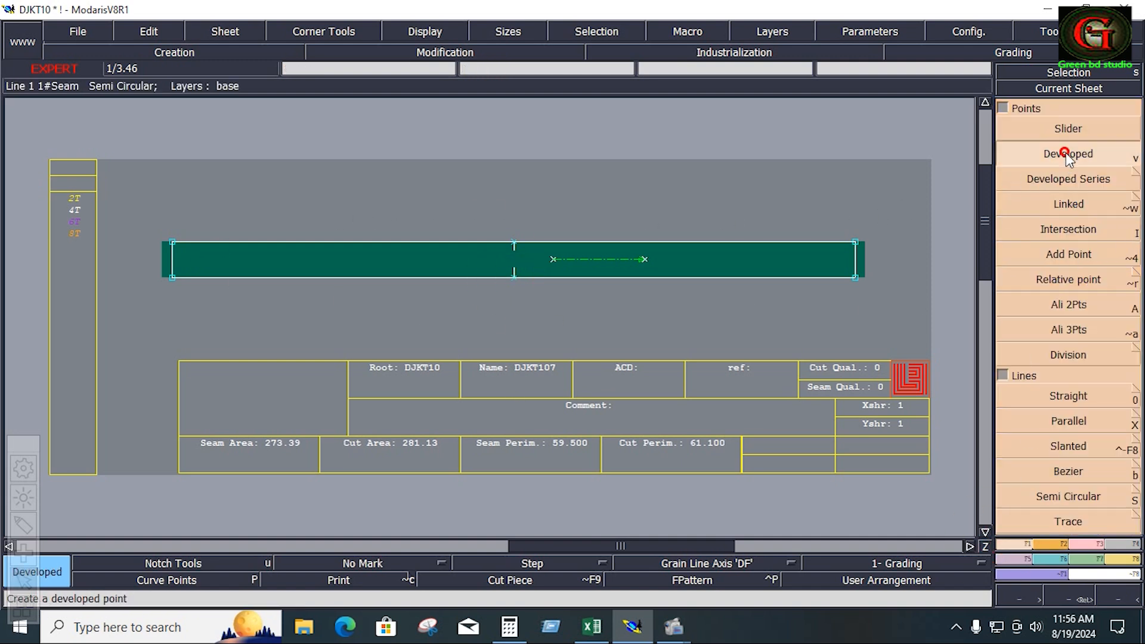
{"action": "left_click", "coordinate": [516, 286]}
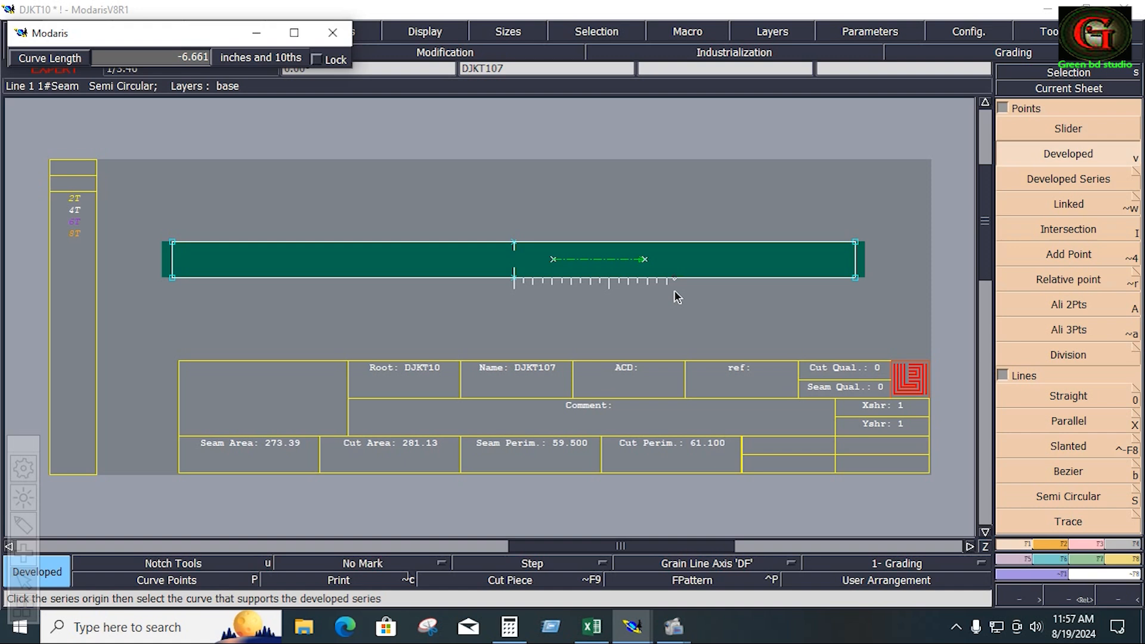
{"action": "key", "text": "Down"}
{"action": "type", "text": "-"}
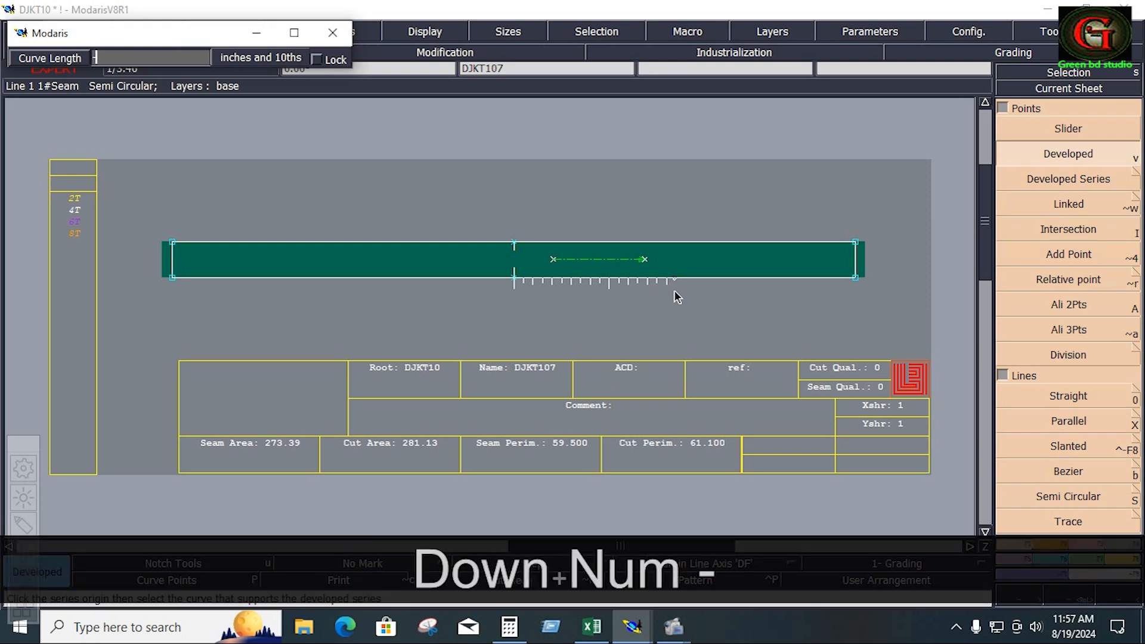
{"action": "type", "text": "6.75"}
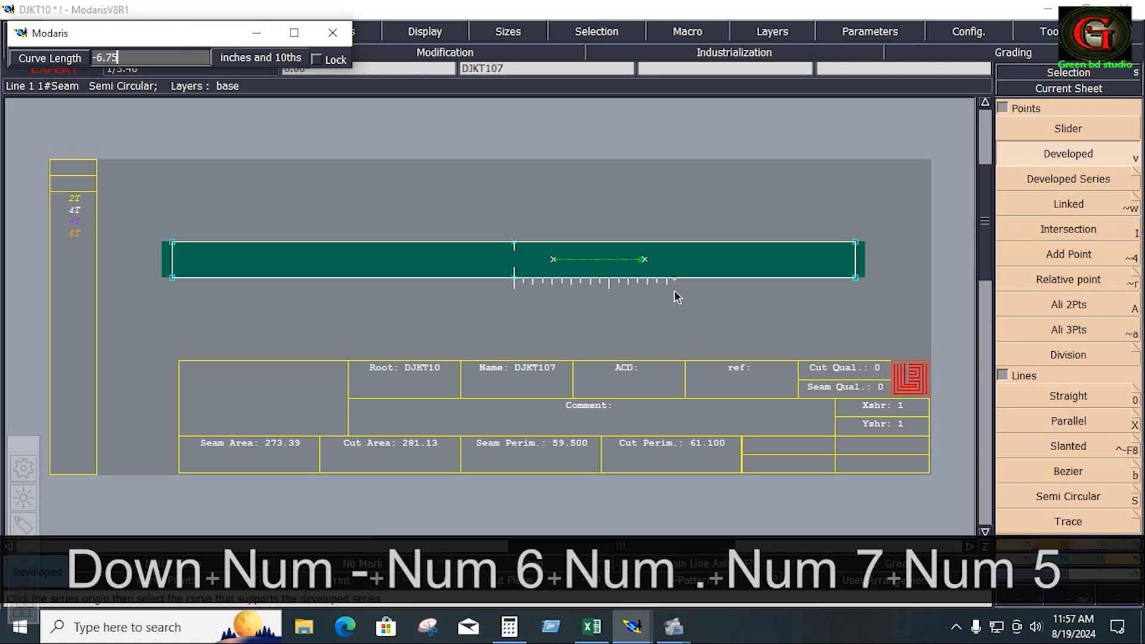
{"action": "key", "text": "Return"}
{"action": "key", "text": "Down"}
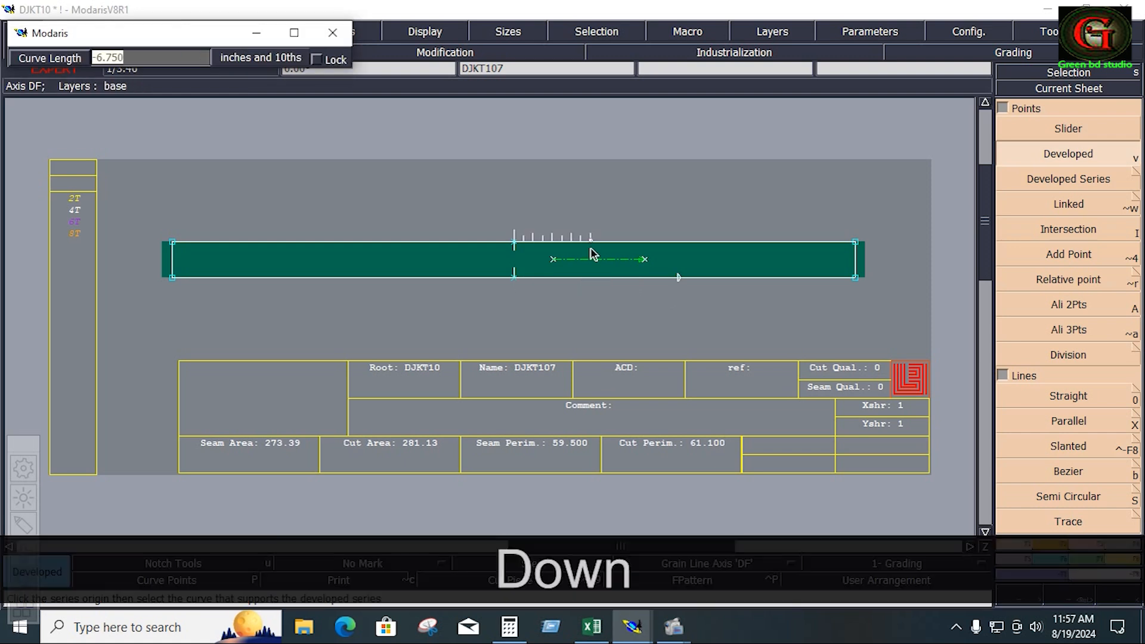
{"action": "type", "text": "6.75"}
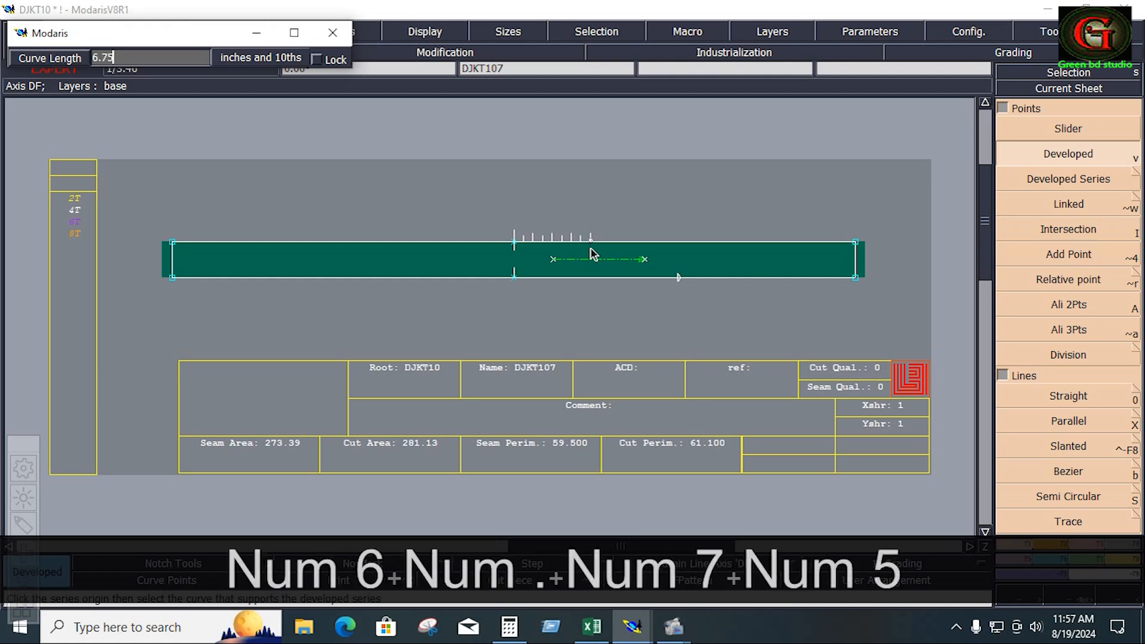
{"action": "key", "text": "Return"}
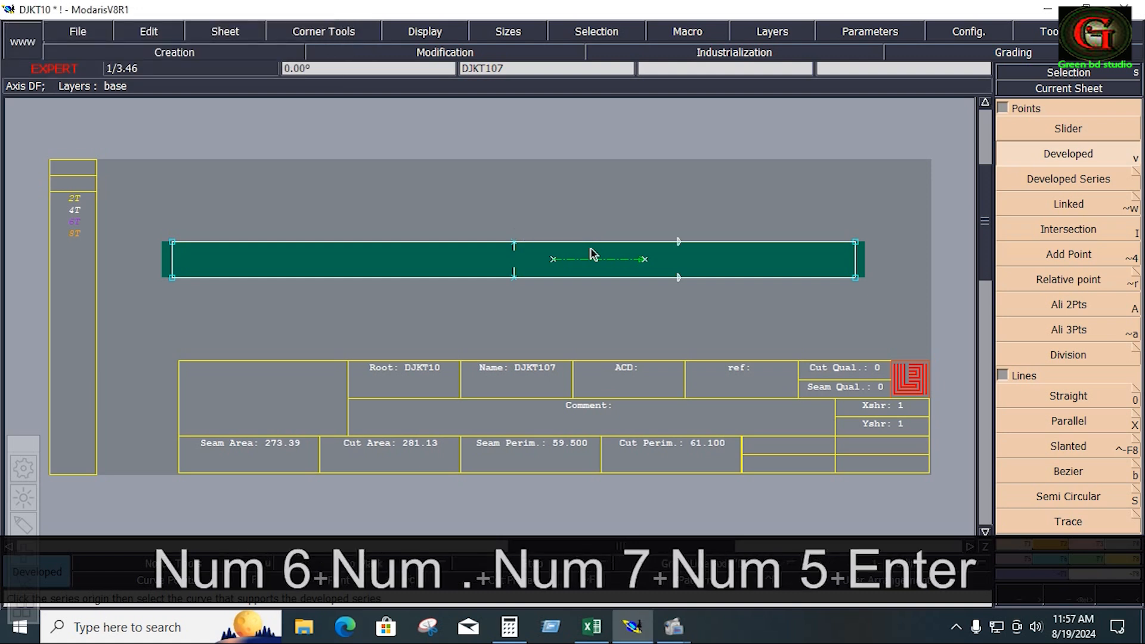
Step: Place developed points 6.75 inches left of the centre notches on strip DJKT107's upper and lower edges
{"action": "left_click", "coordinate": [512, 242]}
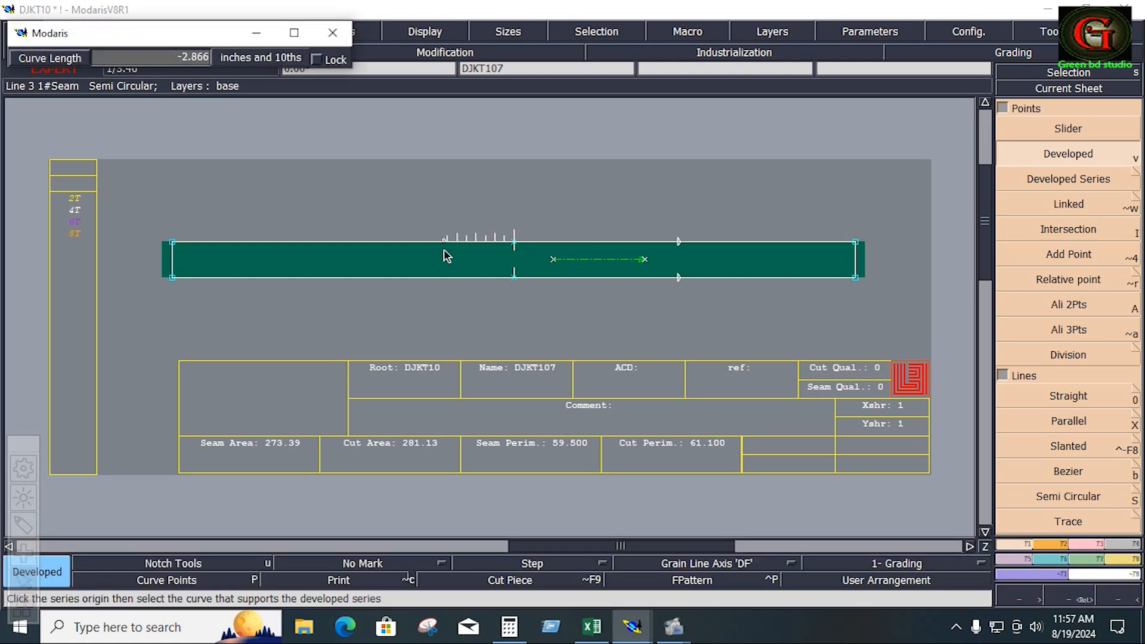
{"action": "key", "text": "Down"}
{"action": "type", "text": "-6."}
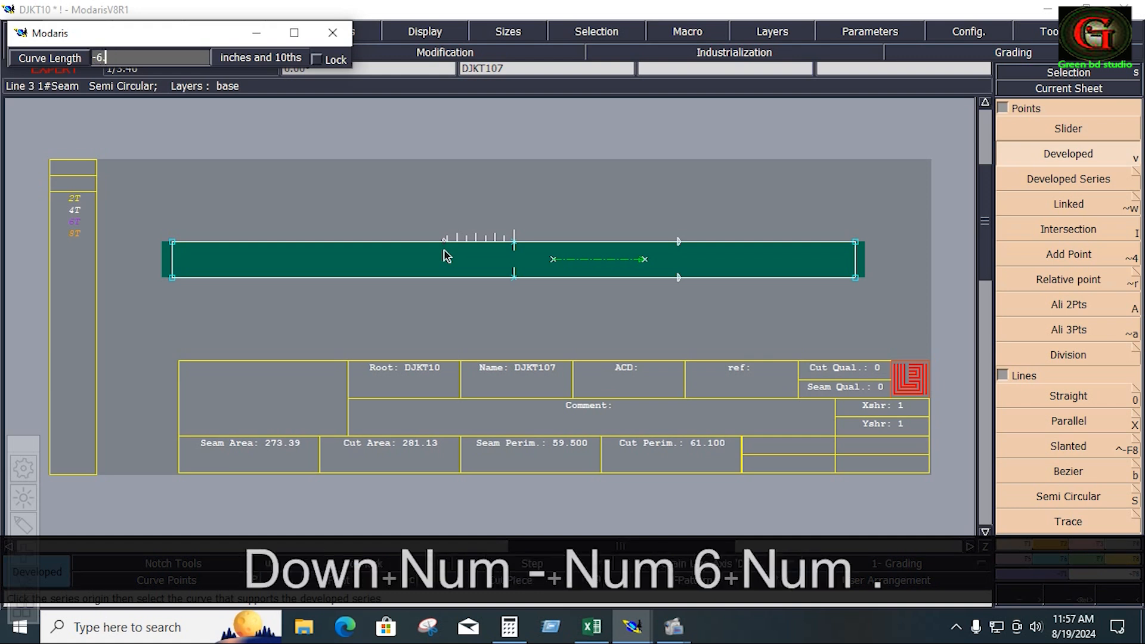
{"action": "type", "text": "75"}
{"action": "key", "text": "Return"}
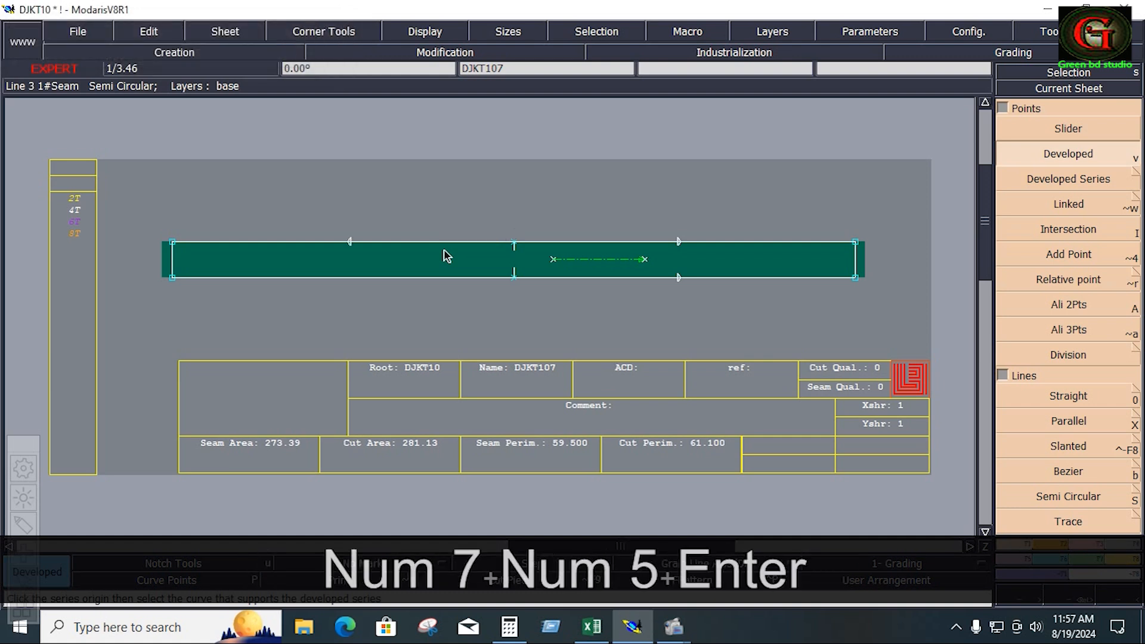
{"action": "left_click", "coordinate": [504, 279]}
{"action": "key", "text": "Down"}
{"action": "type", "text": "6."}
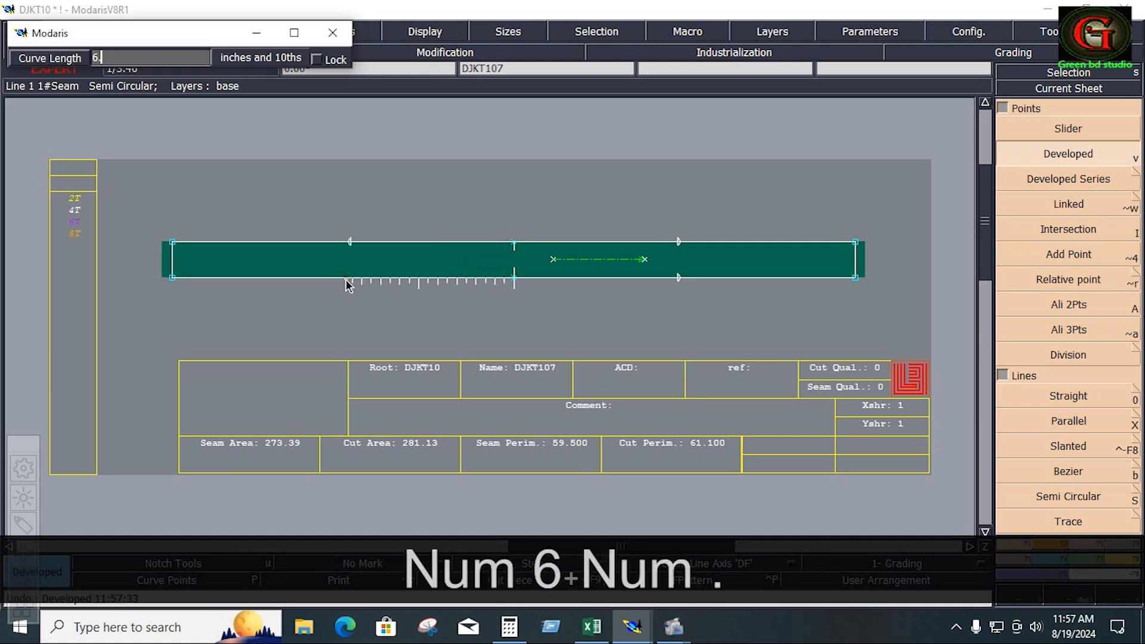
{"action": "type", "text": "75"}
{"action": "key", "text": "Return"}
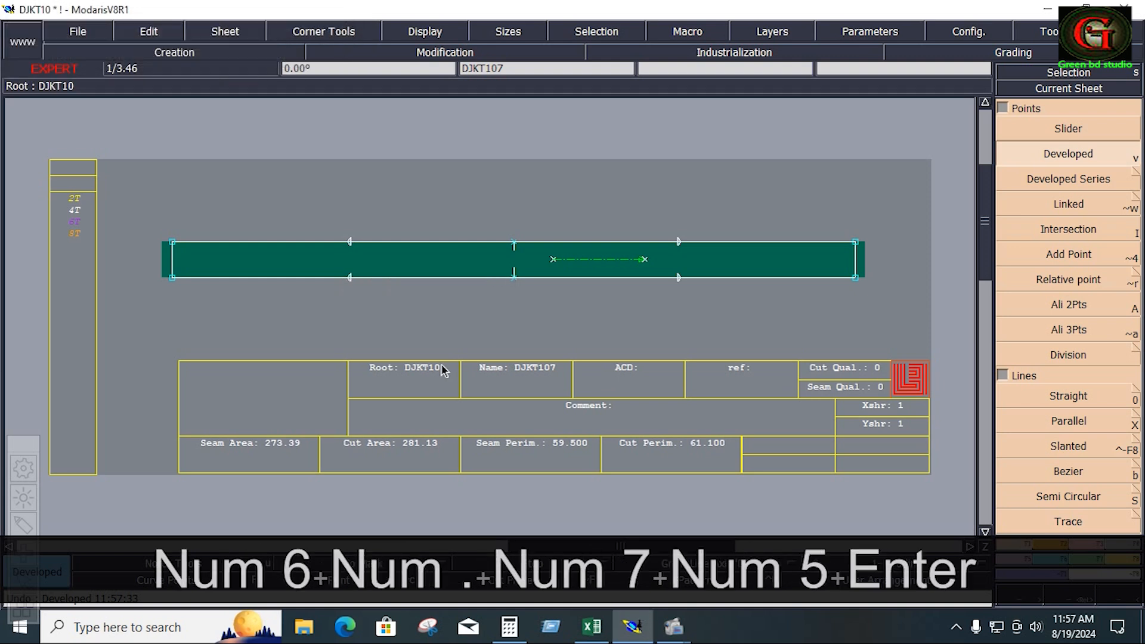
Step: Insert the four 6.75-inch points into strip DJKT107's edges and add a notch at each one
{"action": "key", "text": "alt+7"}
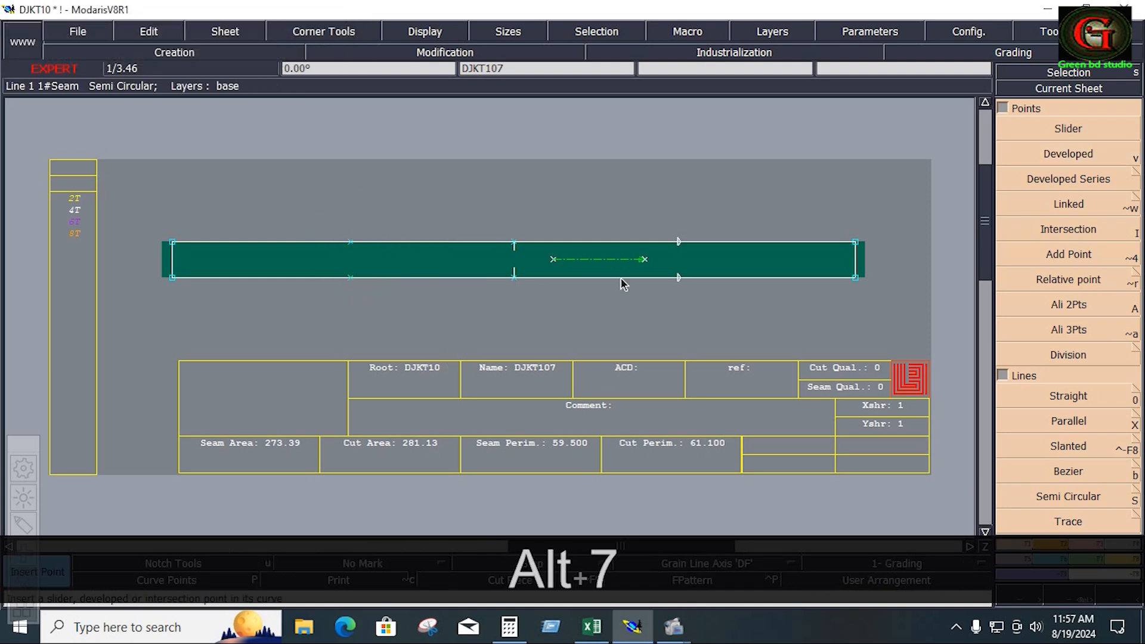
{"action": "left_click", "coordinate": [679, 244]}
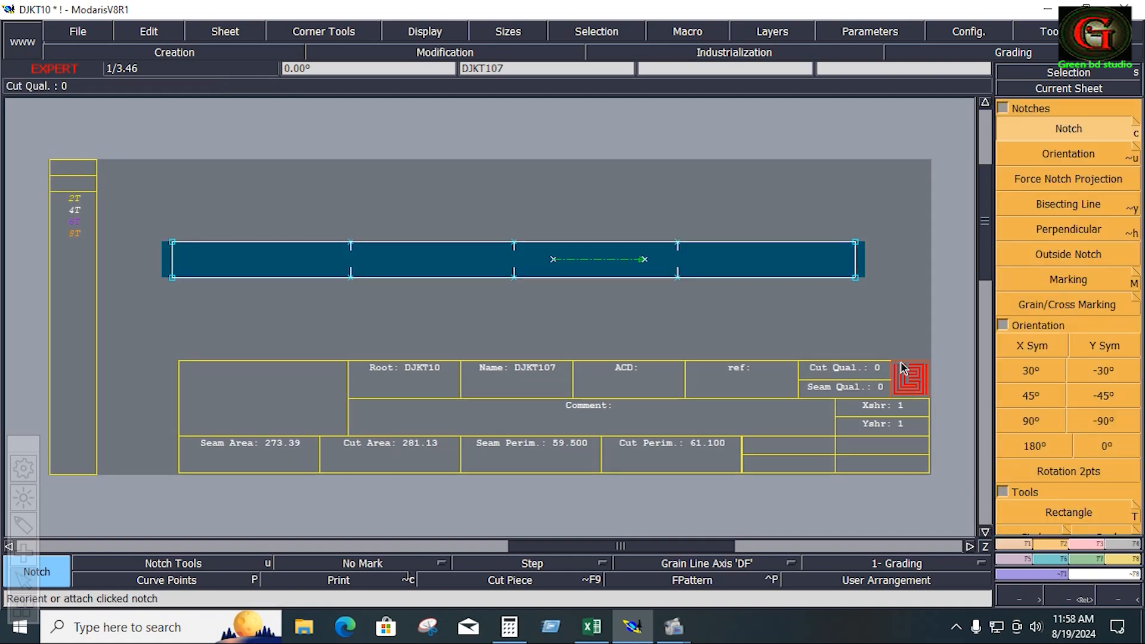
{"action": "left_click", "coordinate": [583, 328]}
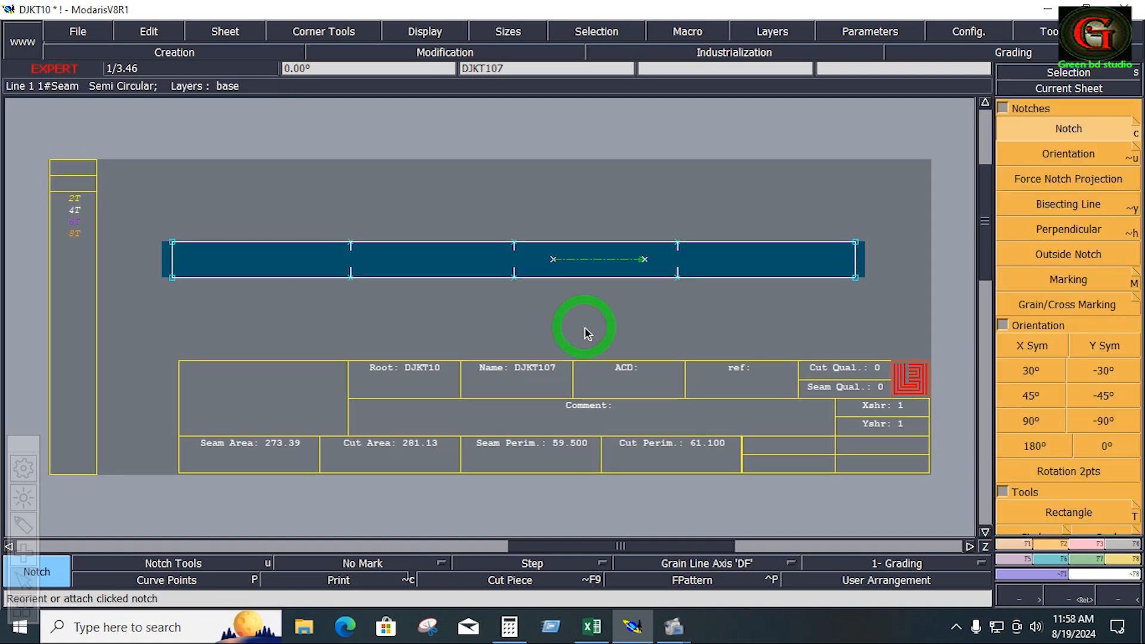
Step: Arrange all sheets on the desk and delete the small piece's sheet DJKT103
{"action": "key", "text": "j"}
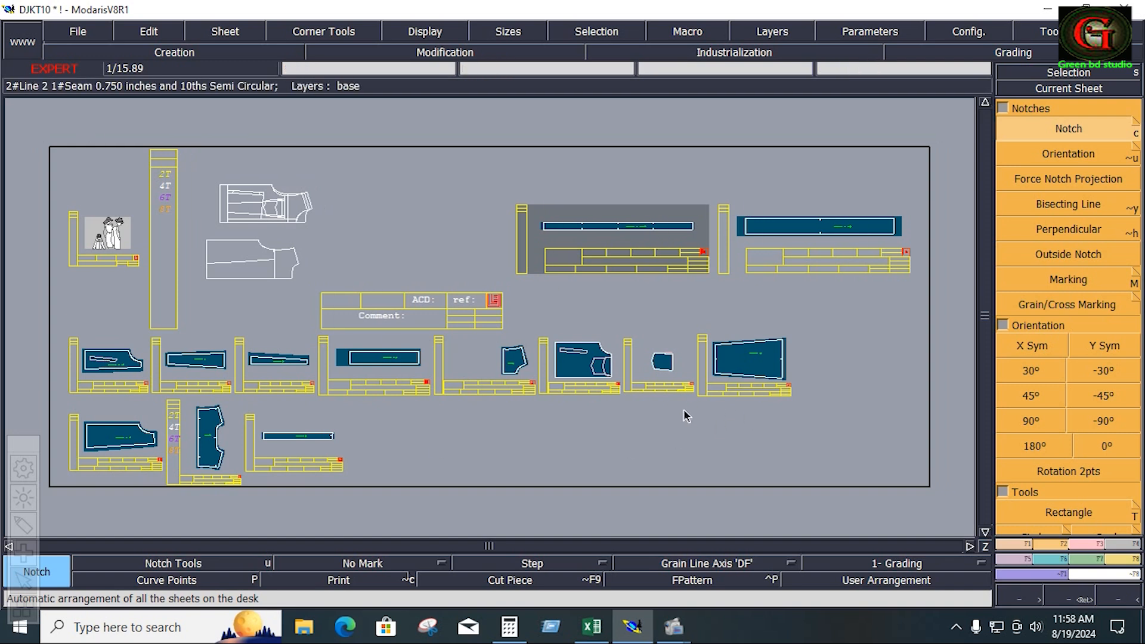
{"action": "left_click", "coordinate": [664, 378]}
{"action": "key", "text": "shift+z"}
{"action": "key", "text": "shift+z"}
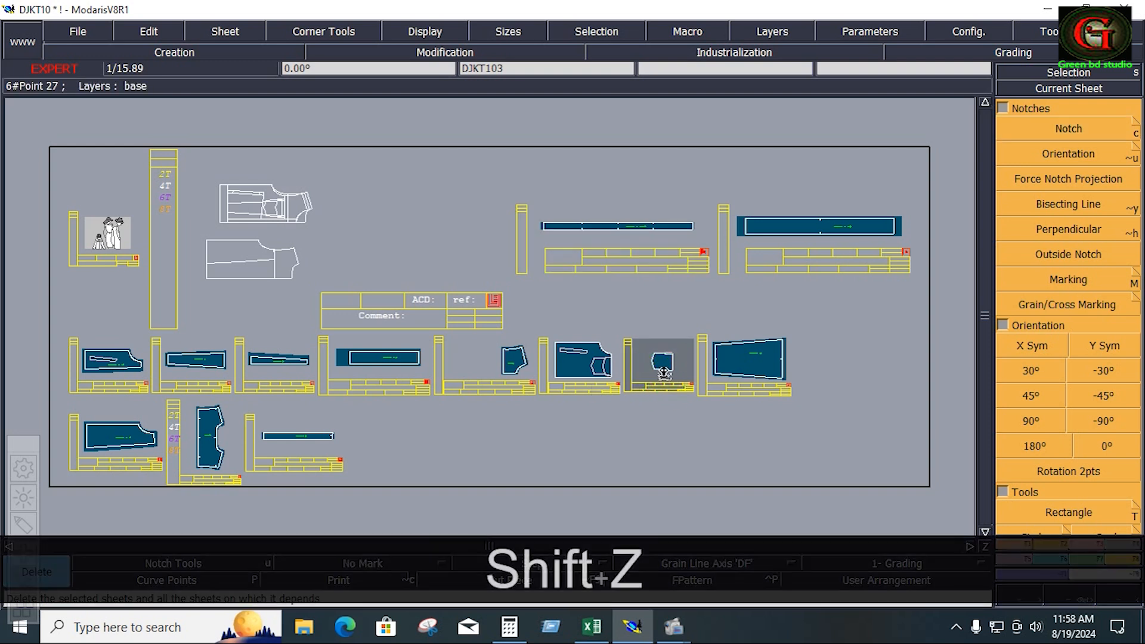
{"action": "right_click", "coordinate": [663, 377]}
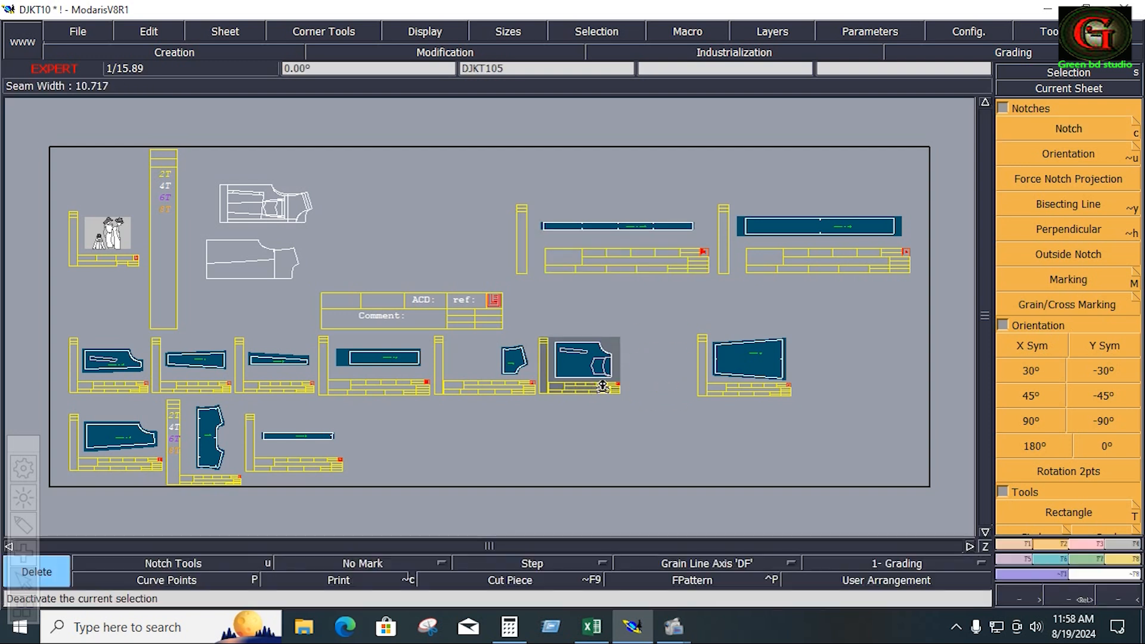
Step: Delete the intermediate points along the left edge of piece DJKT105
{"action": "key", "text": "Home"}
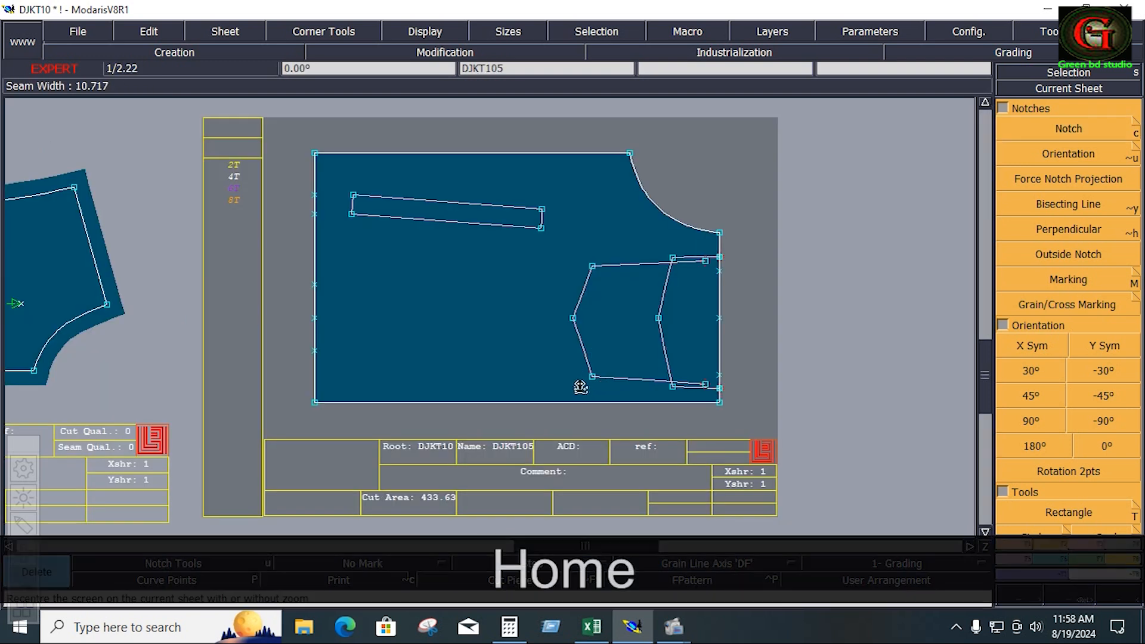
{"action": "left_click", "coordinate": [1119, 543]}
{"action": "left_click", "coordinate": [1053, 135]}
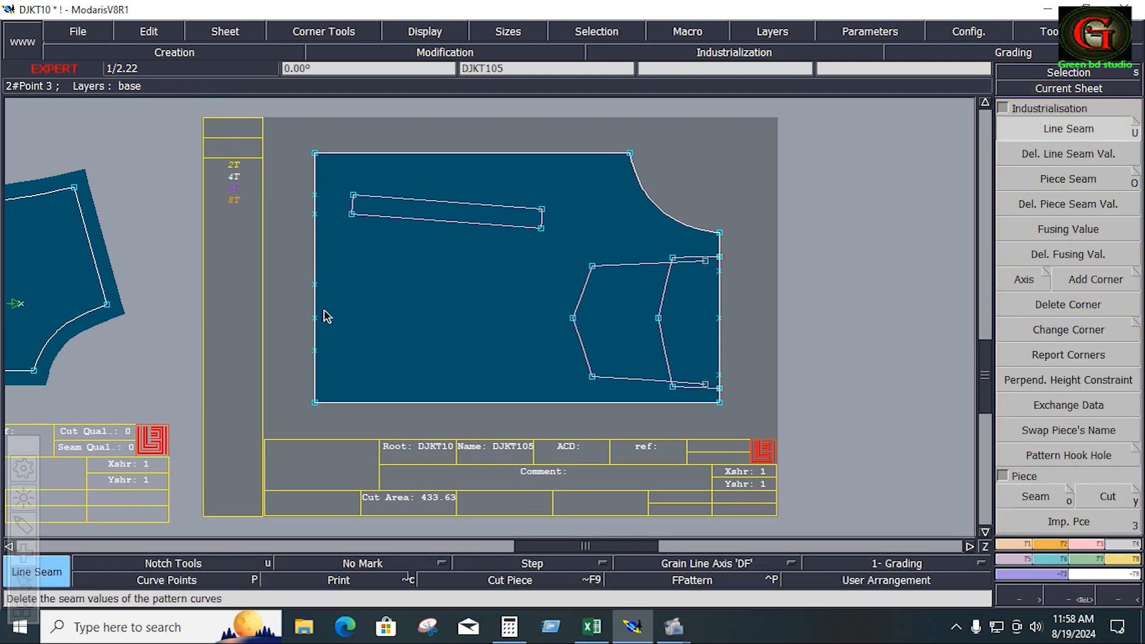
{"action": "left_click_drag", "start_coordinate": [283, 186], "coordinate": [344, 405]}
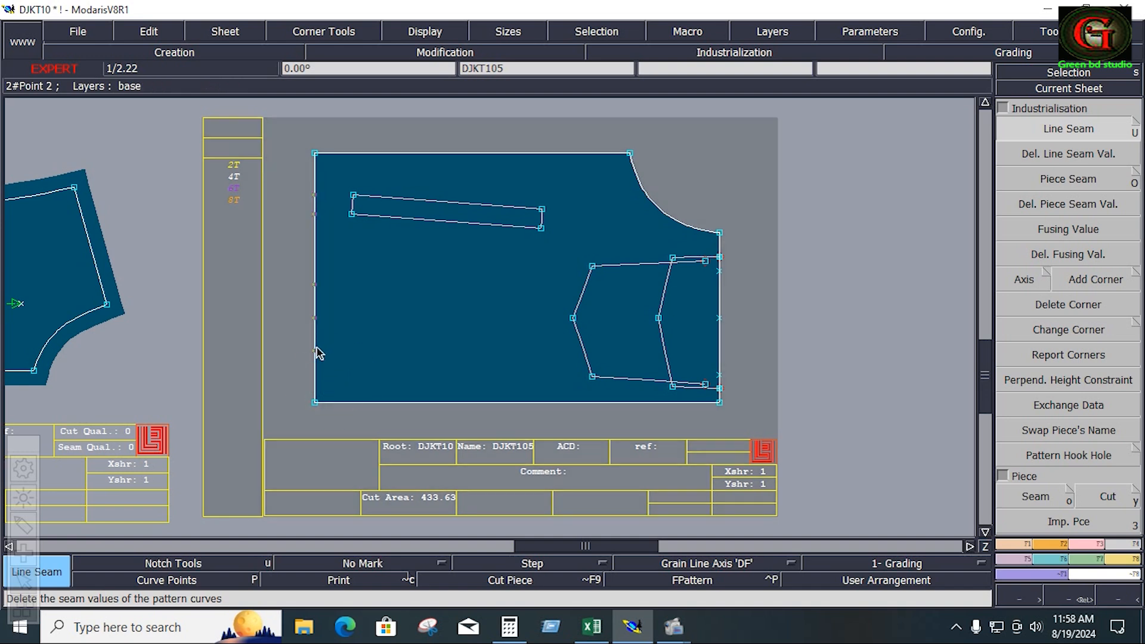
{"action": "key", "text": "Delete"}
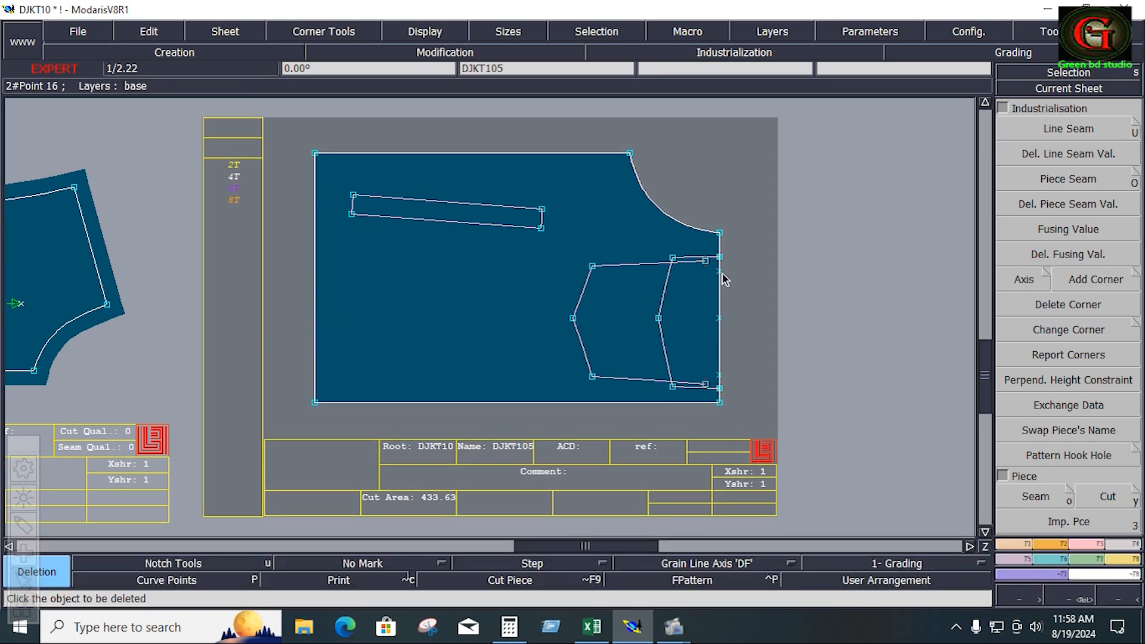
Step: Add notches at the two points on DJKT105's right edge just inside the pocket flap's ends
{"action": "key", "text": "c"}
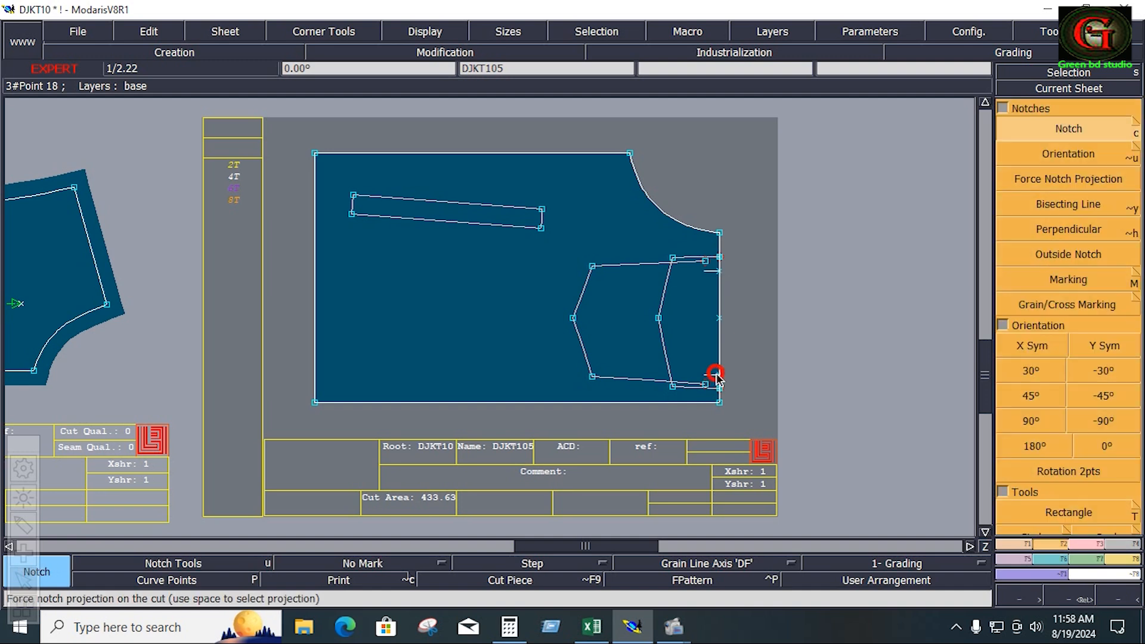
{"action": "left_click", "coordinate": [716, 374]}
Step: Draw a horizontal Bezier line through the pocket points from the midpoint between DJKT105's right-edge notches to its left edge
{"action": "key", "text": "v"}
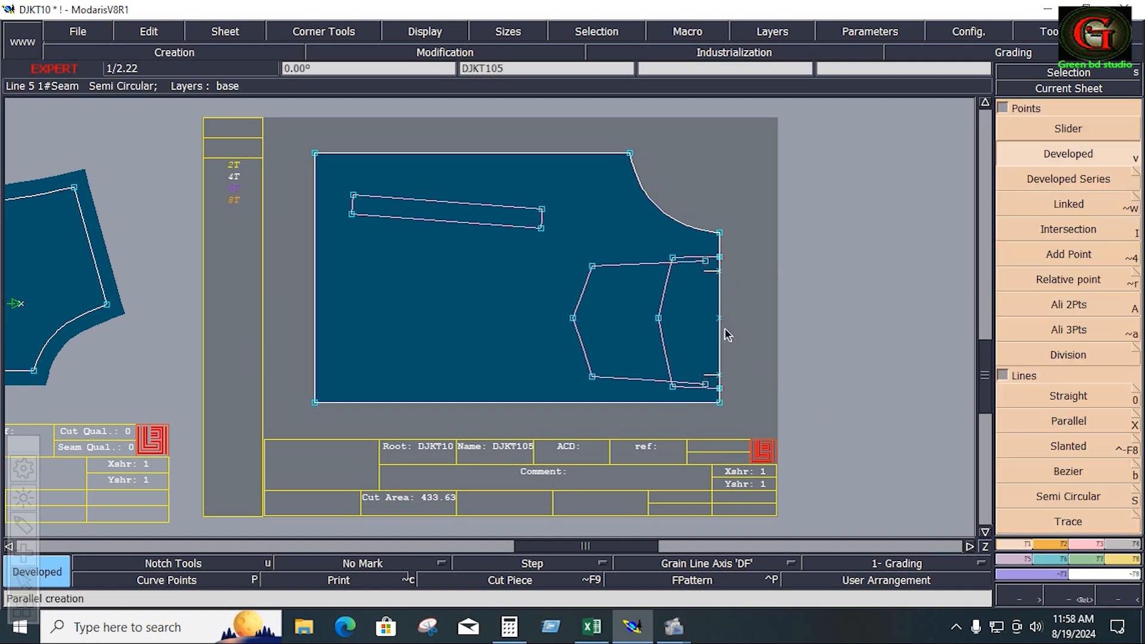
{"action": "left_click", "coordinate": [1064, 469]}
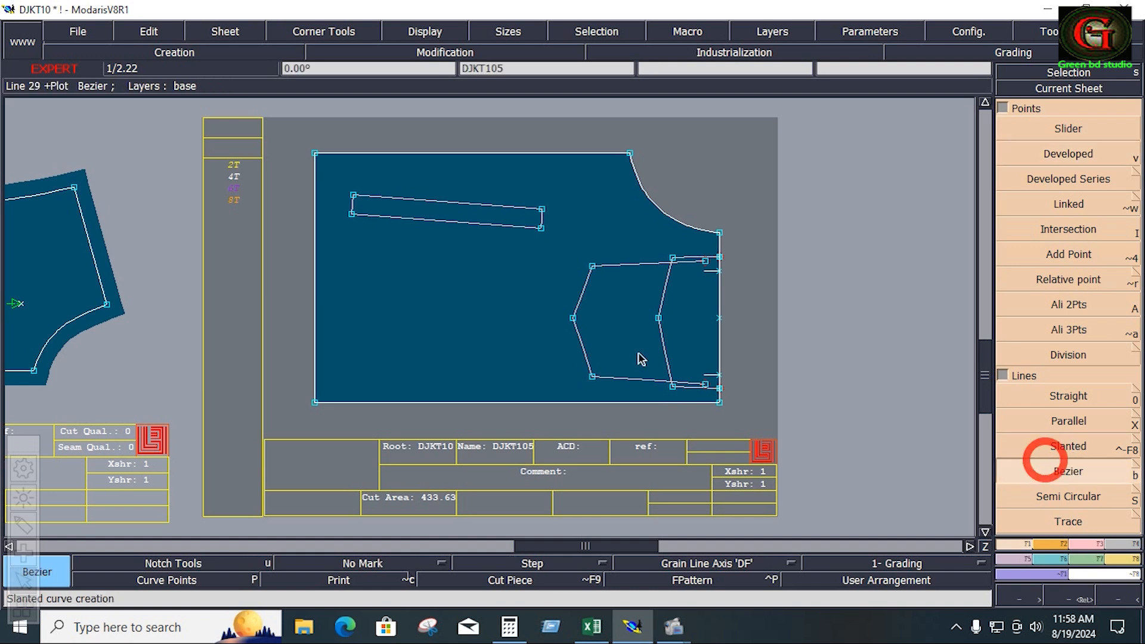
{"action": "left_click", "coordinate": [719, 318]}
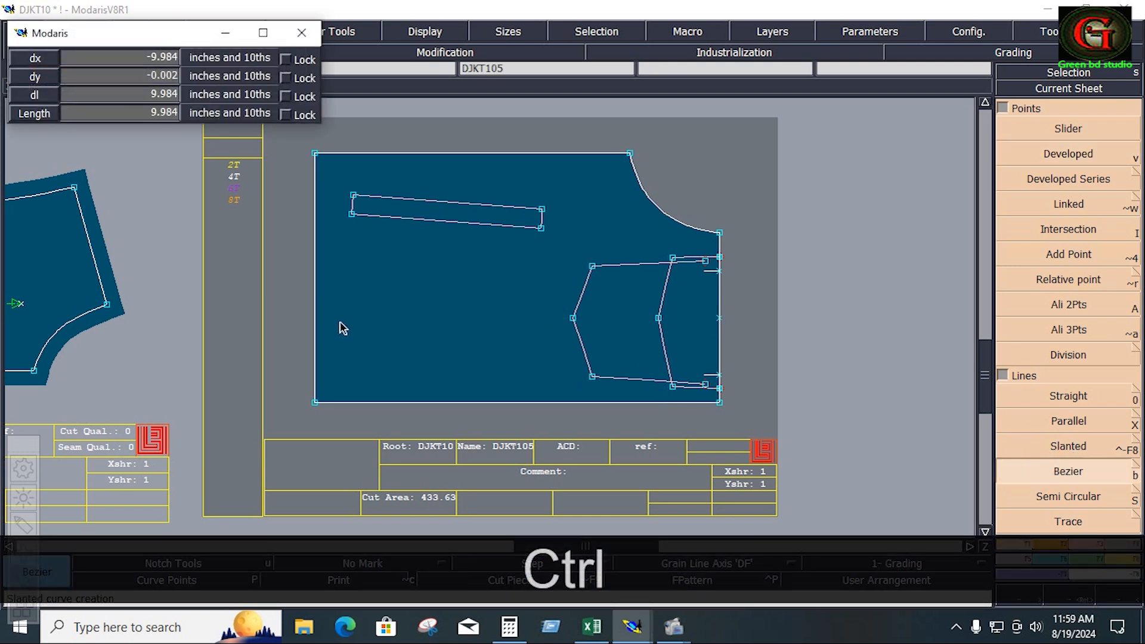
{"action": "left_click", "coordinate": [314, 318]}
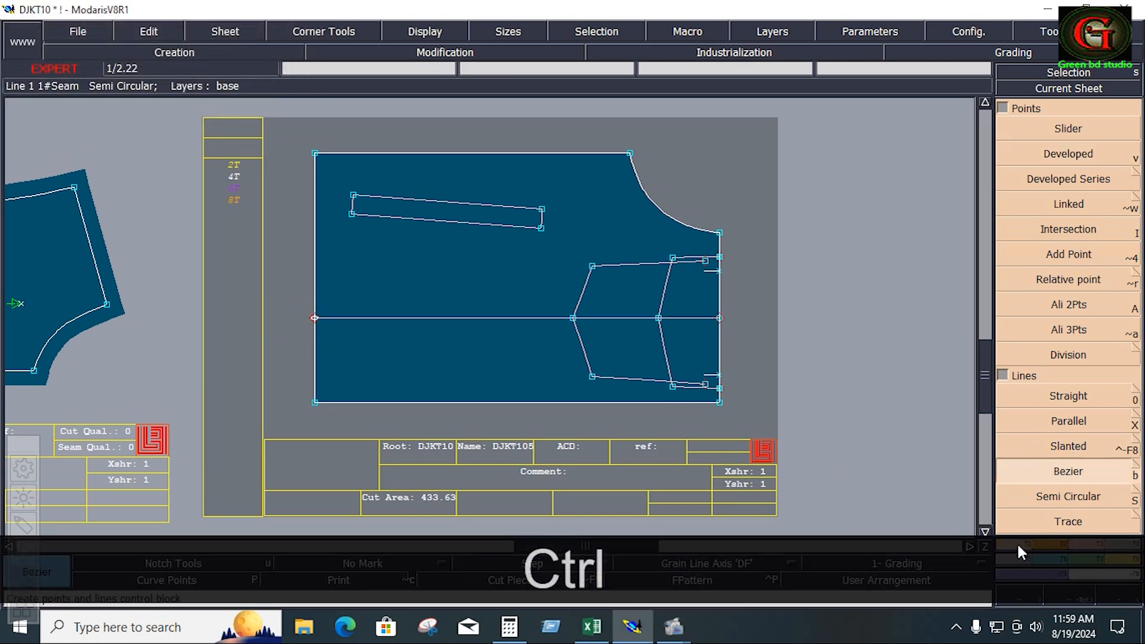
Step: Place developed points 0.875 inches above and below the horizontal line's end on DJKT105's left edge
{"action": "left_click", "coordinate": [315, 318]}
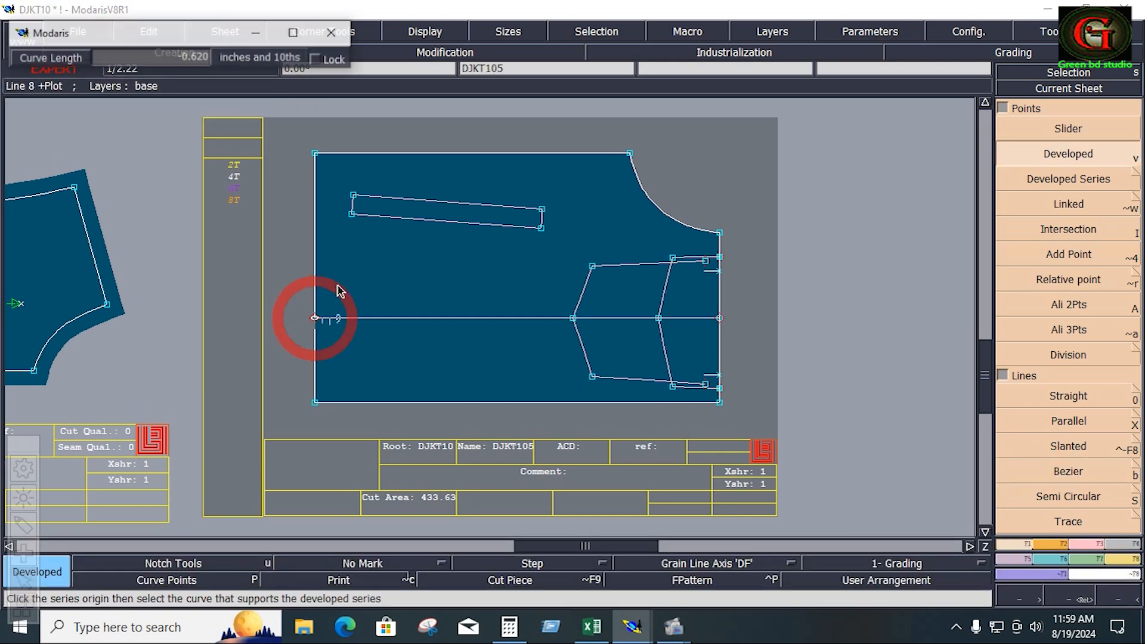
{"action": "key", "text": "space"}
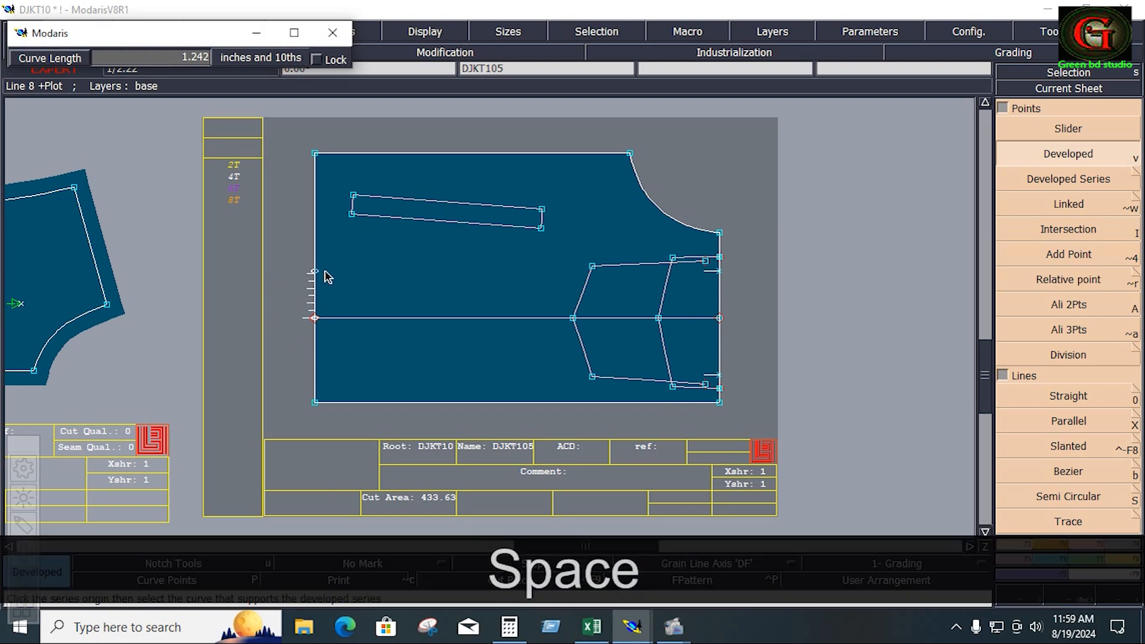
{"action": "key", "text": "Down"}
{"action": "type", "text": ".875"}
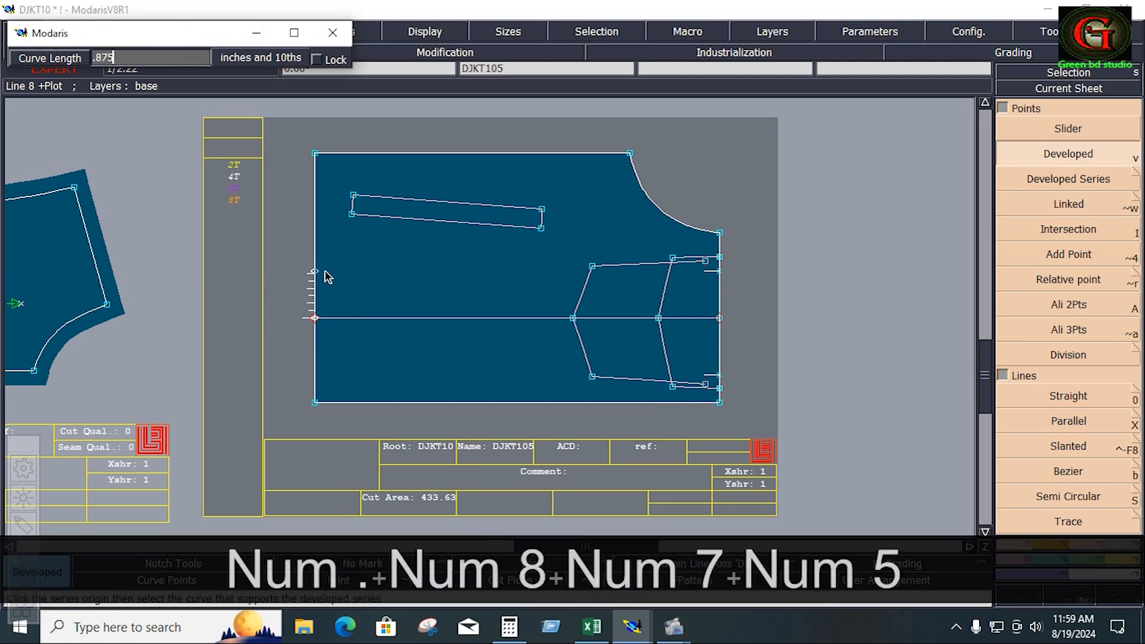
{"action": "key", "text": "Return"}
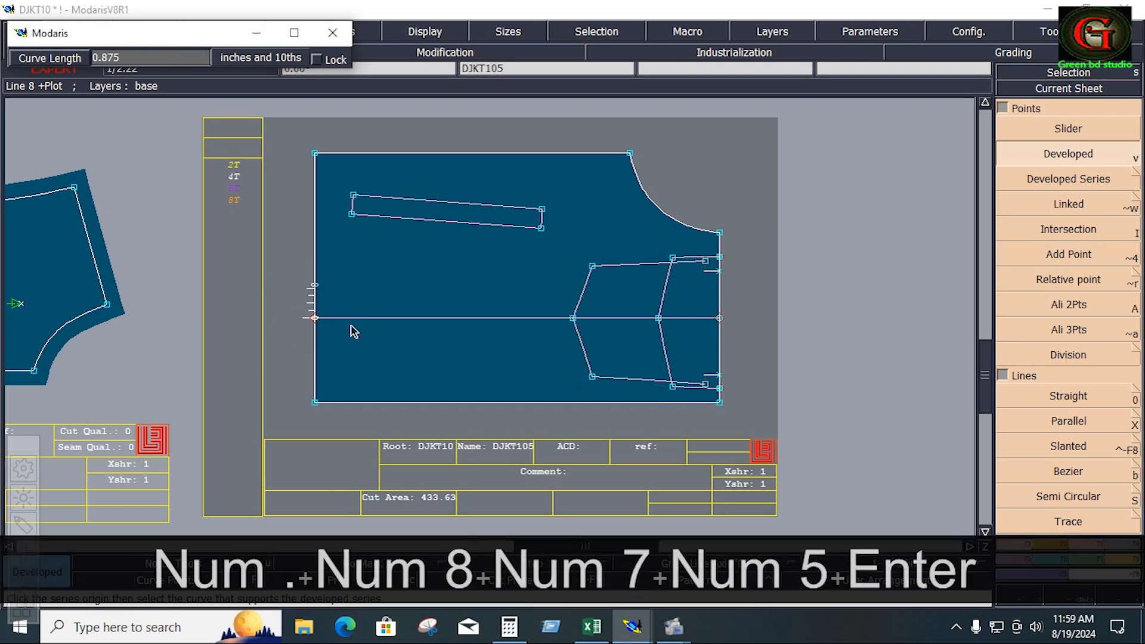
{"action": "key", "text": "space"}
{"action": "key", "text": "Down"}
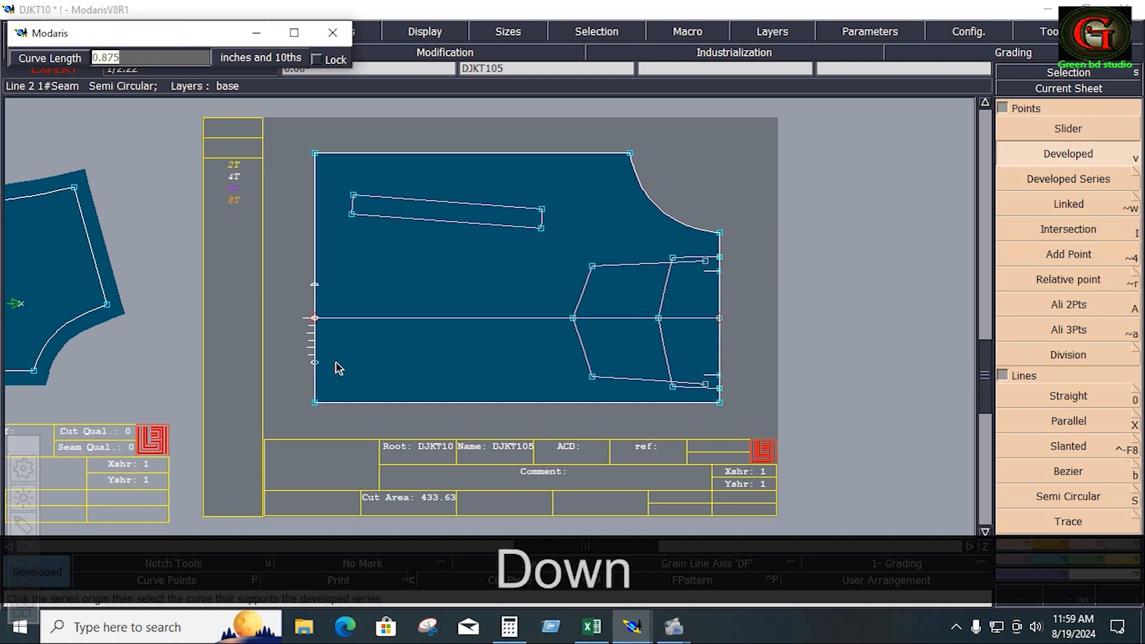
{"action": "type", "text": "-0.875"}
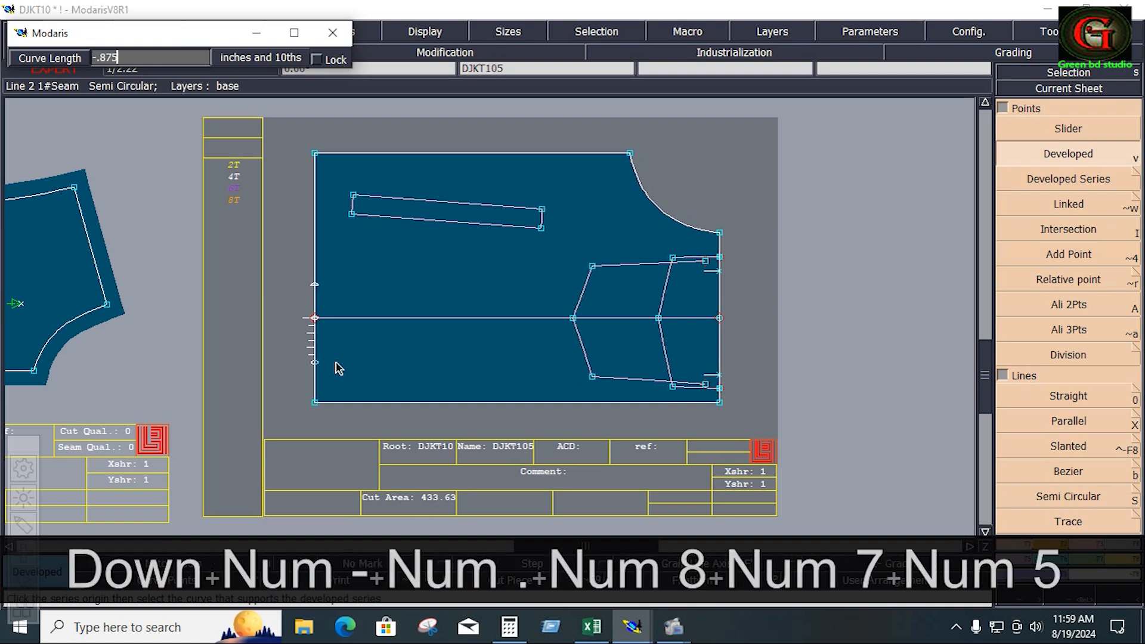
{"action": "key", "text": "Return"}
Step: Insert the two developed points into the left edge of piece DJKT105 as curve points
{"action": "key", "text": "alt+7"}
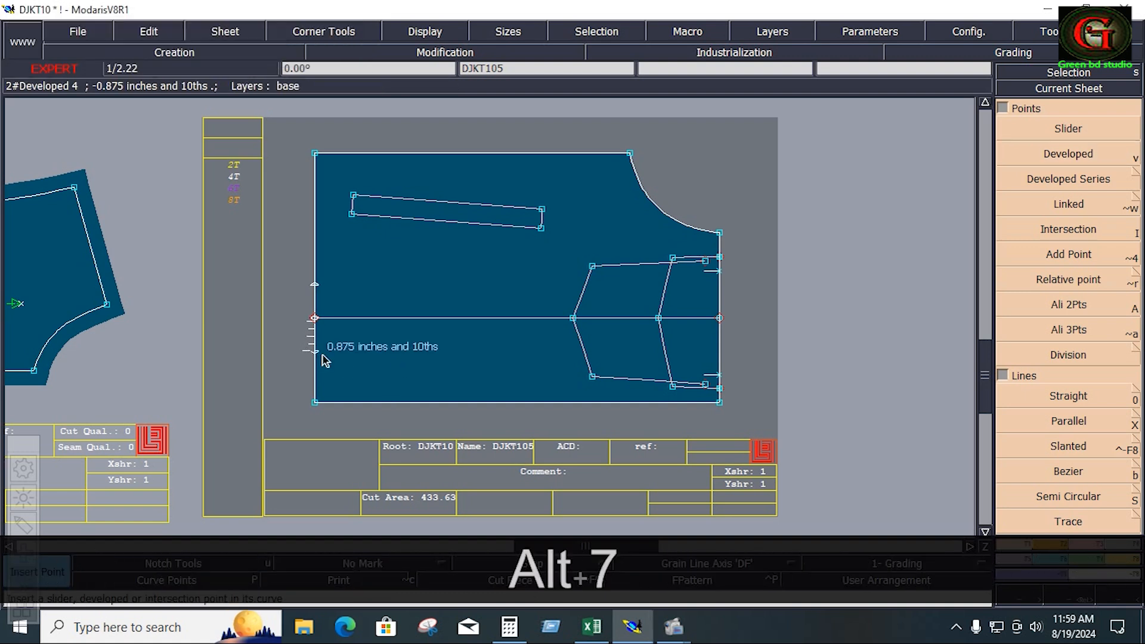
{"action": "left_click", "coordinate": [316, 353]}
{"action": "left_click", "coordinate": [315, 285]}
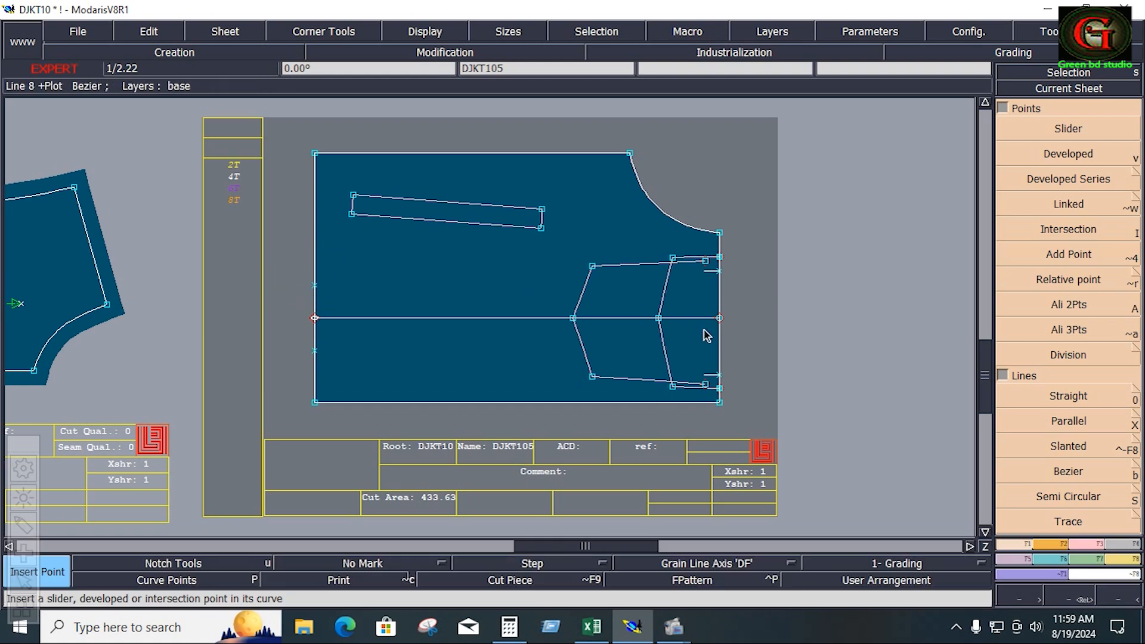
Step: Delete the two notch marks on DJKT105's right edge near the ends of the pocket flap
{"action": "left_click", "coordinate": [1083, 468]}
{"action": "key", "text": "Delete"}
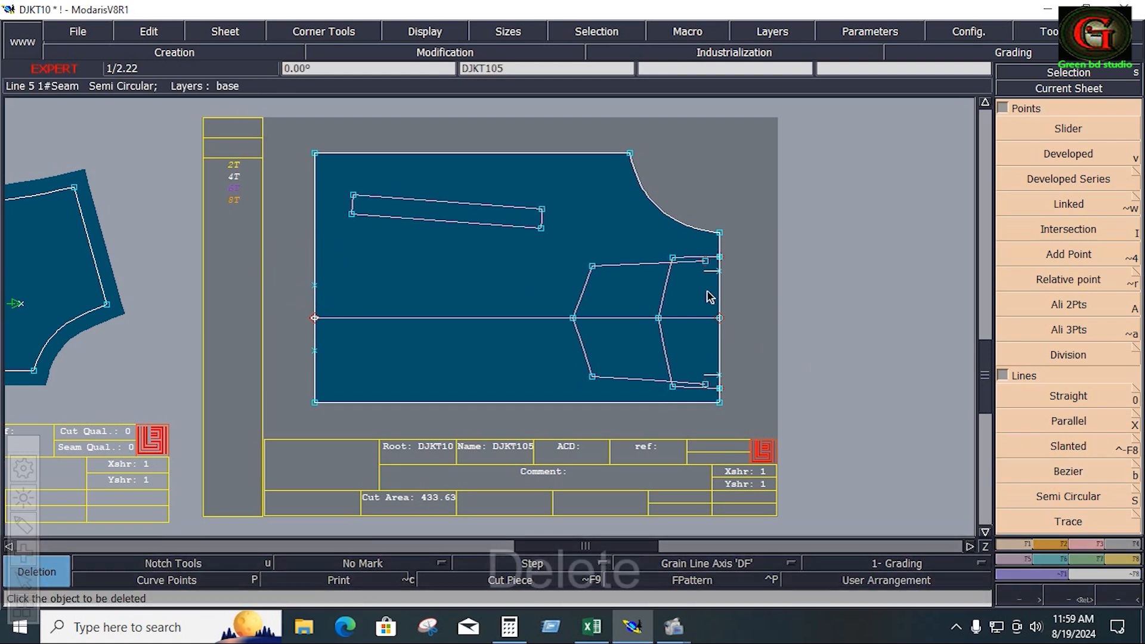
{"action": "left_click", "coordinate": [707, 273]}
{"action": "left_click", "coordinate": [710, 377]}
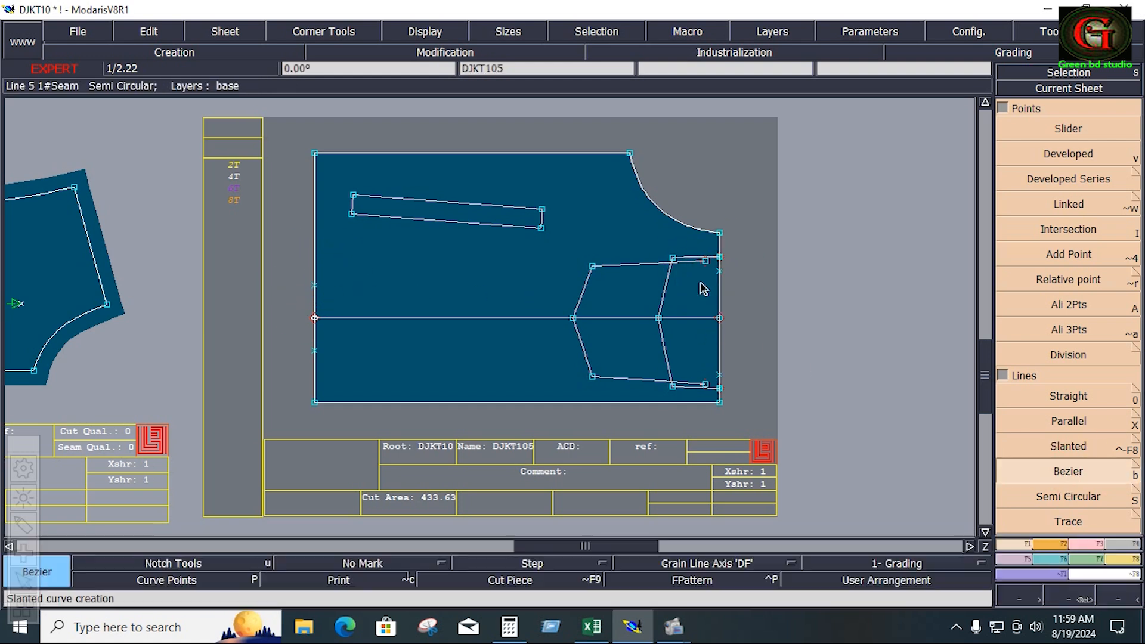
Step: Draw two Bezier lines joining DJKT105's right-edge points to the matching left-edge points, plus one closing the pocket's open ends
{"action": "left_click", "coordinate": [719, 272]}
{"action": "left_click", "coordinate": [315, 285]}
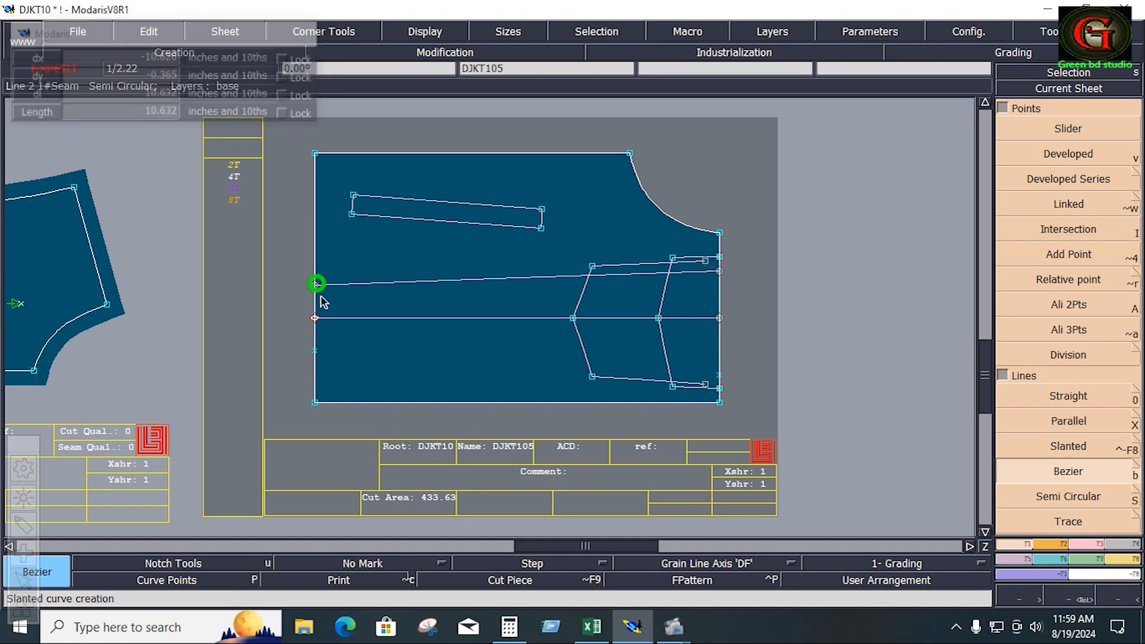
{"action": "left_click", "coordinate": [315, 351]}
{"action": "left_click", "coordinate": [719, 375]}
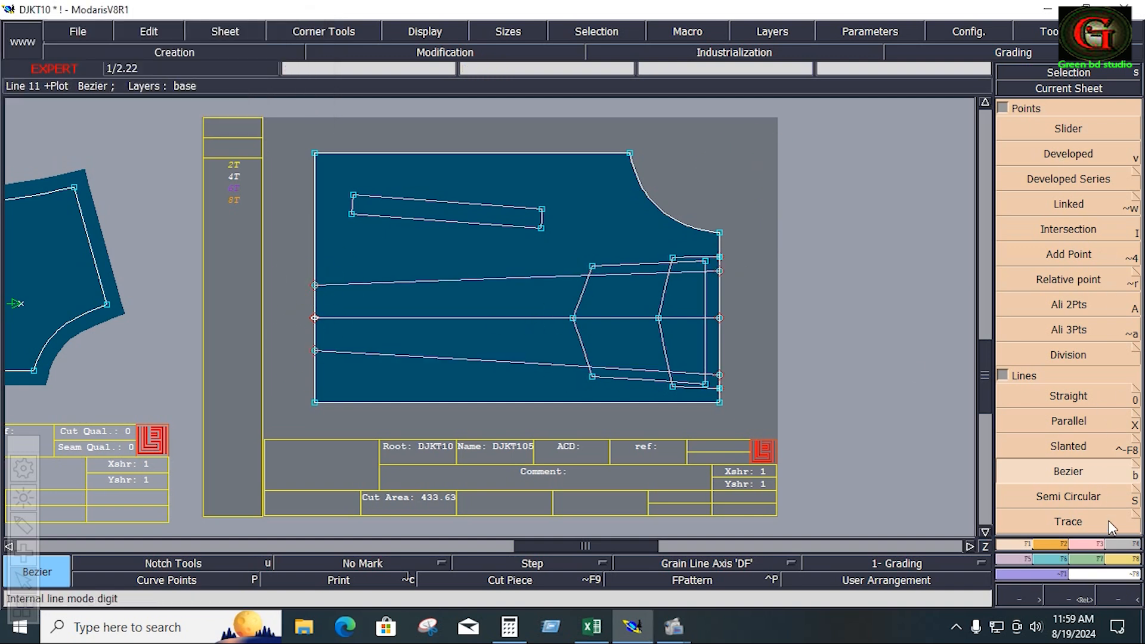
Step: Apply a line seam of 0.400 inches at beginning and end to all lines of piece DJKT105
{"action": "left_click", "coordinate": [1119, 545]}
{"action": "left_click", "coordinate": [1068, 130]}
{"action": "left_click_drag", "start_coordinate": [295, 120], "coordinate": [781, 421]}
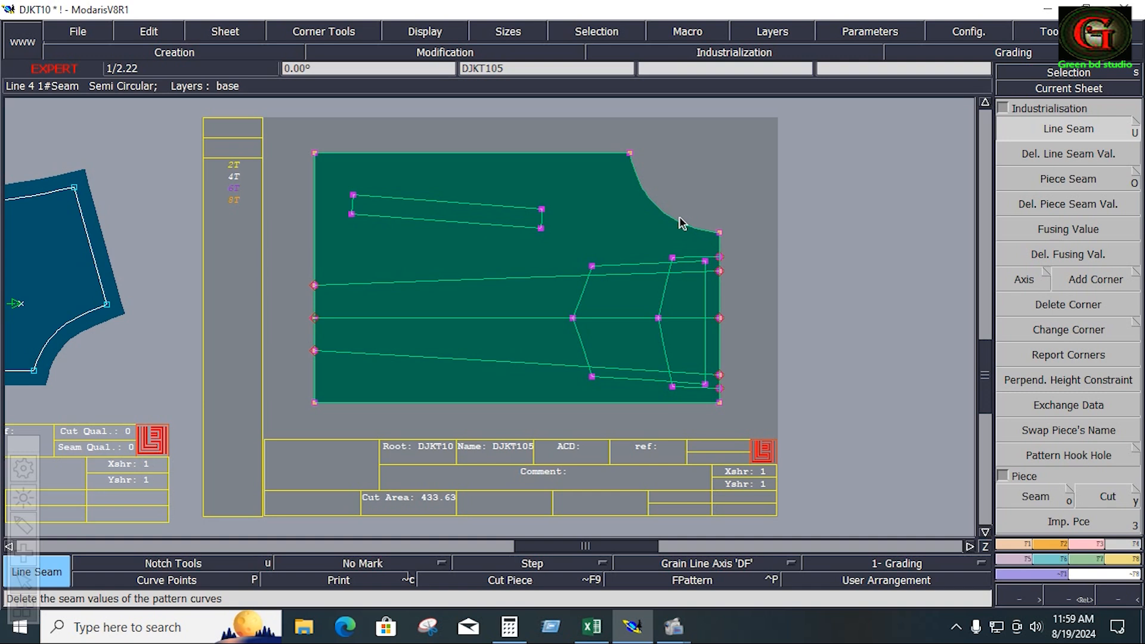
{"action": "left_click", "coordinate": [681, 223]}
{"action": "key", "text": "Down"}
{"action": "key", "text": "Down"}
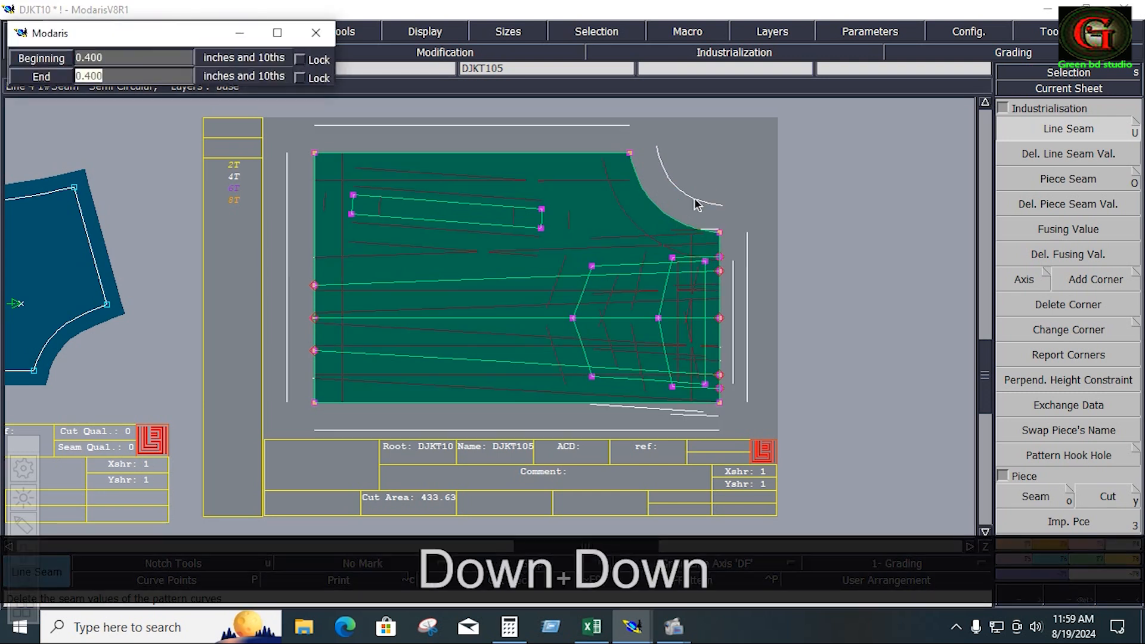
{"action": "key", "text": "Return"}
Step: Delete DJKT105's horizontal middle line and add a notch at the midpoint of its right edge
{"action": "left_click", "coordinate": [1047, 542]}
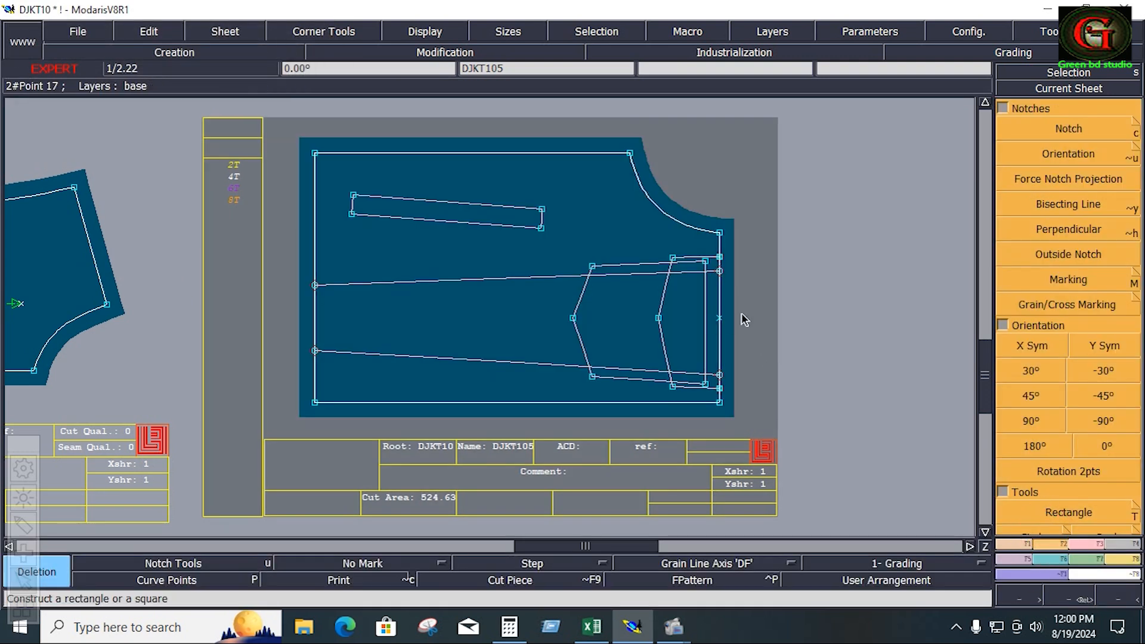
{"action": "left_click", "coordinate": [1080, 126]}
{"action": "left_click", "coordinate": [721, 318]}
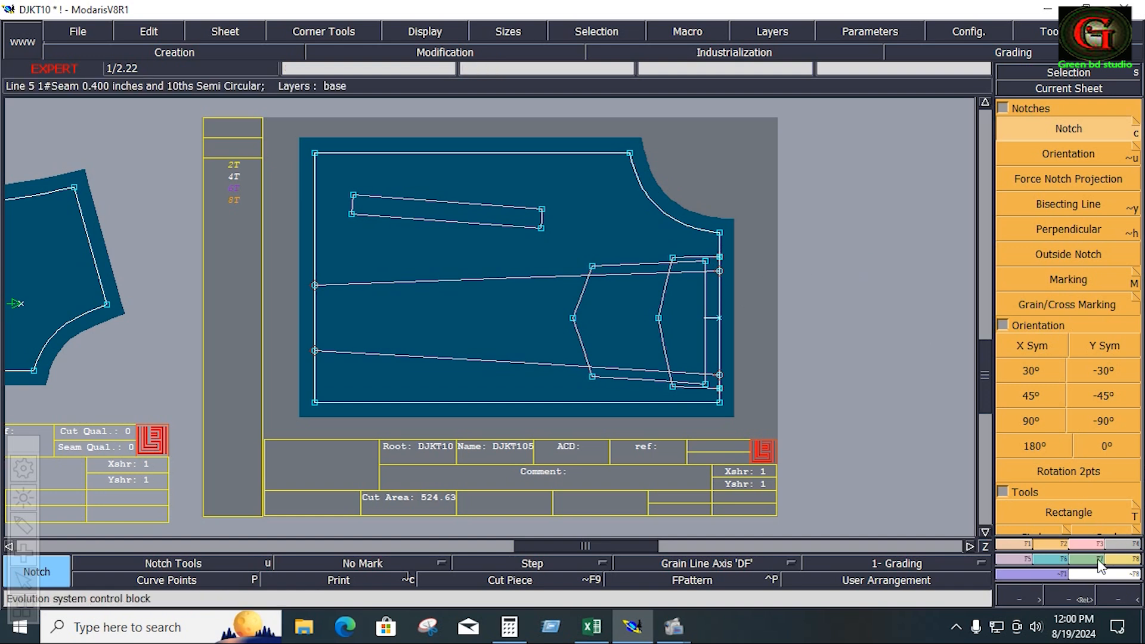
Step: Set the line seam on DJKT105's right edge to .5 inches at both beginning and end
{"action": "left_click", "coordinate": [1126, 546]}
{"action": "left_click", "coordinate": [1086, 130]}
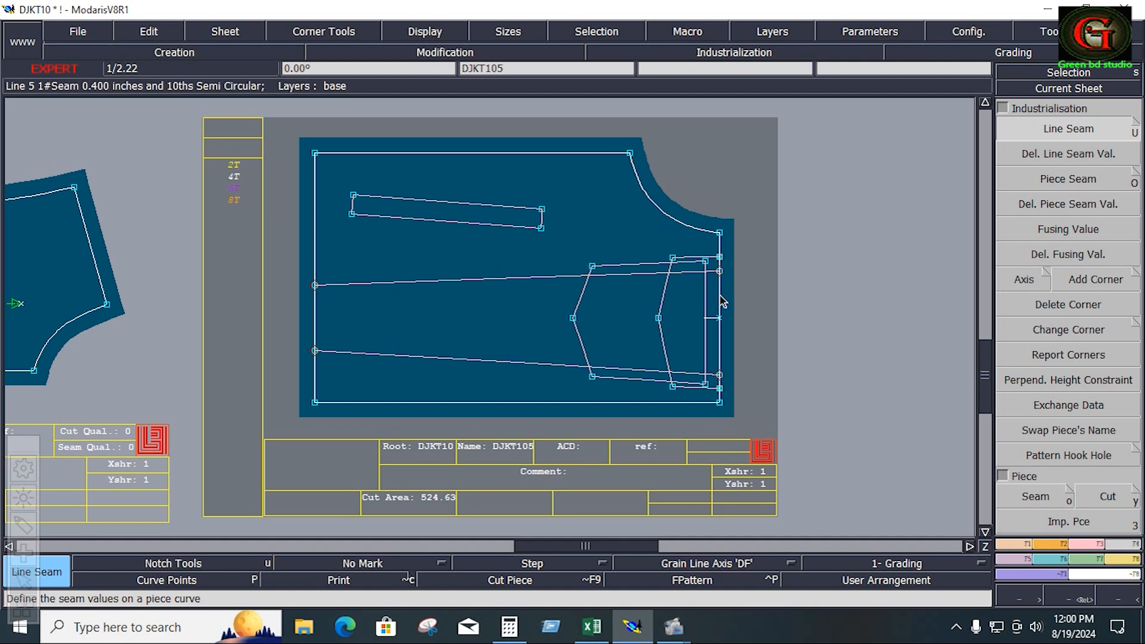
{"action": "left_click_drag", "start_coordinate": [694, 200], "coordinate": [752, 420]}
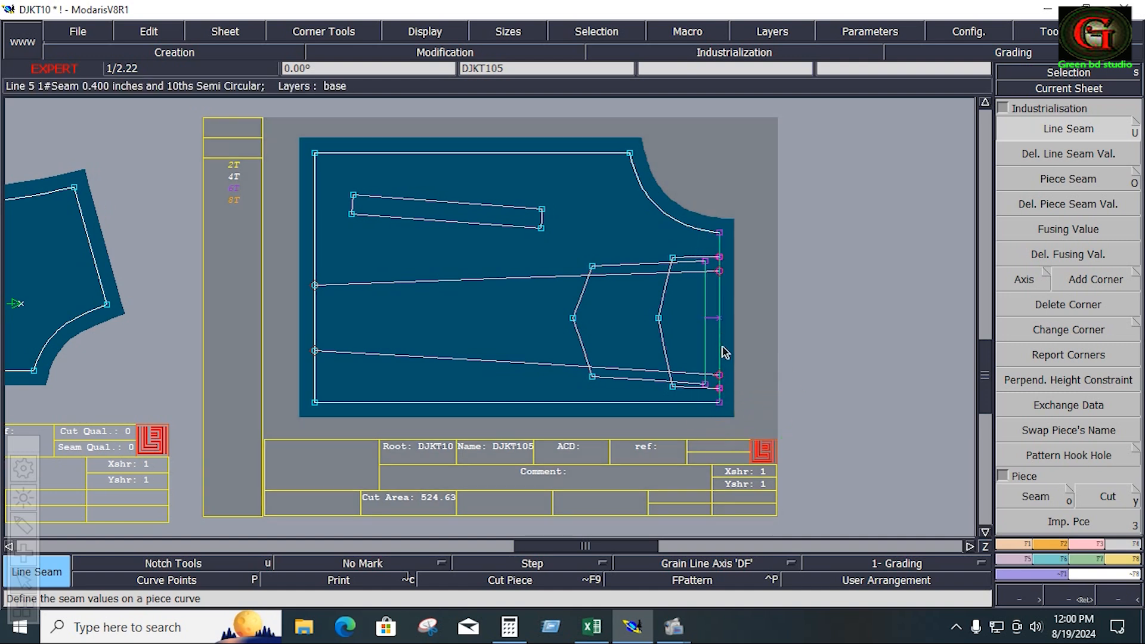
{"action": "left_click", "coordinate": [721, 337]}
{"action": "key", "text": "Down"}
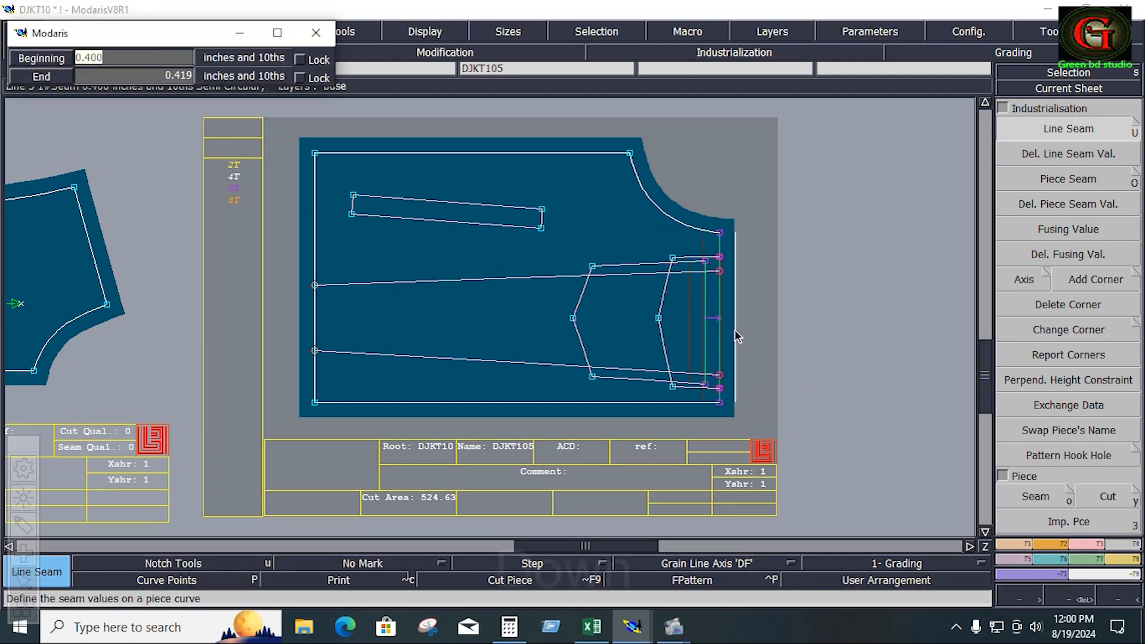
{"action": "type", "text": ".5"}
{"action": "key", "text": "Down"}
{"action": "type", "text": ".5"}
{"action": "key", "text": "Down"}
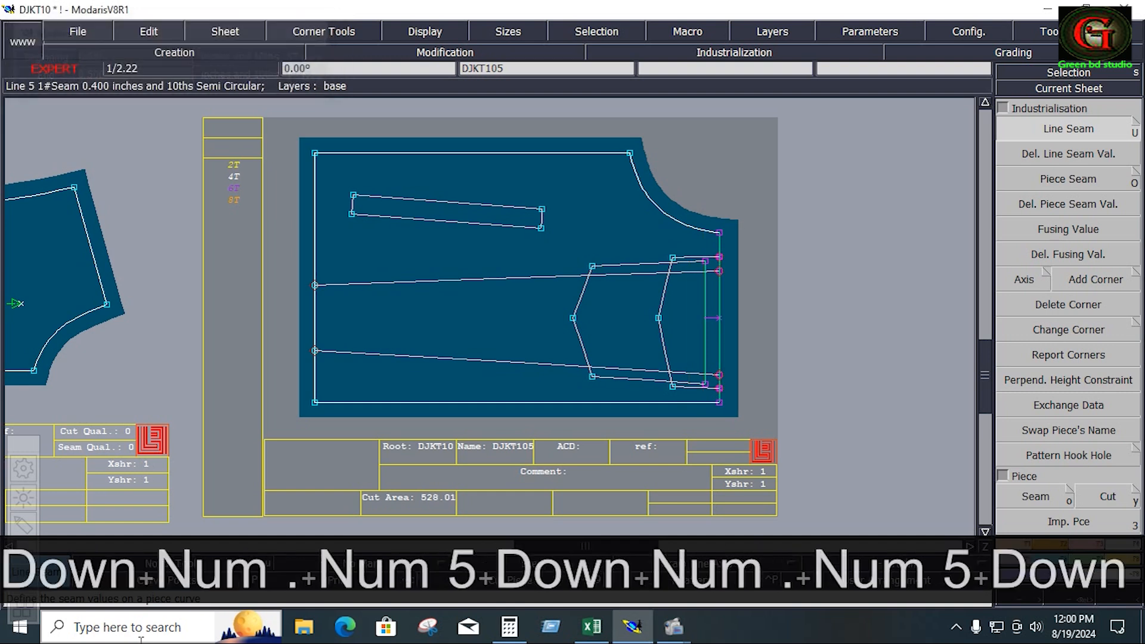
{"action": "key", "text": "Return"}
Step: Set the line seam on the right edge of FRONT 1X2 to 0.500 inches, and select the same edge of MID FR 1X2
{"action": "left_click_drag", "start_coordinate": [64, 320], "coordinate": [320, 422]}
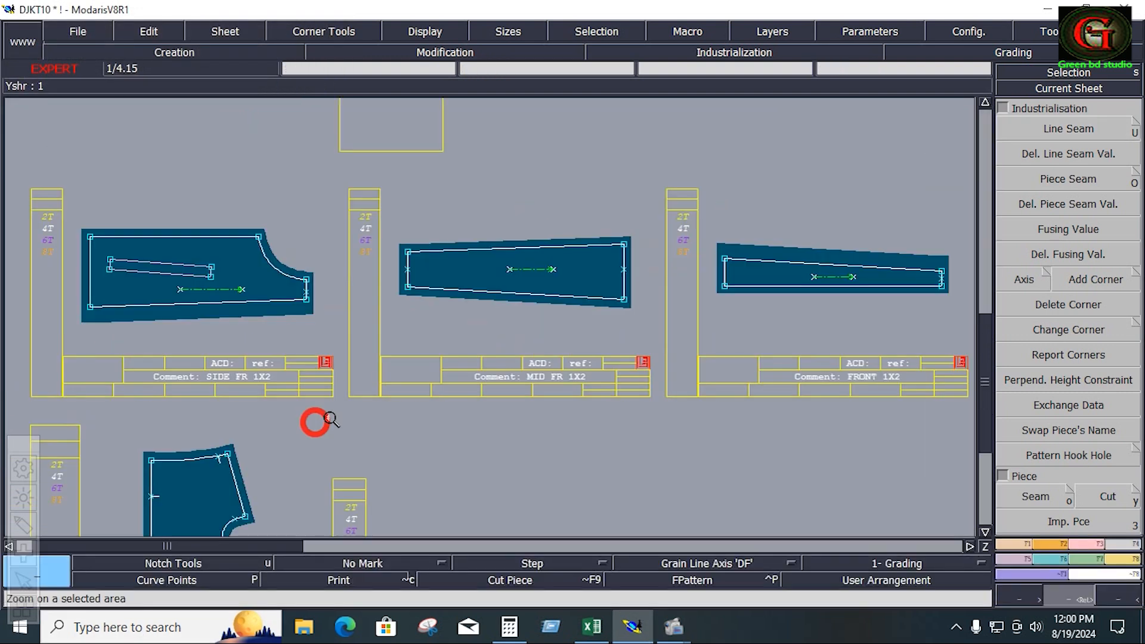
{"action": "left_click", "coordinate": [1060, 130]}
{"action": "left_click", "coordinate": [953, 304]}
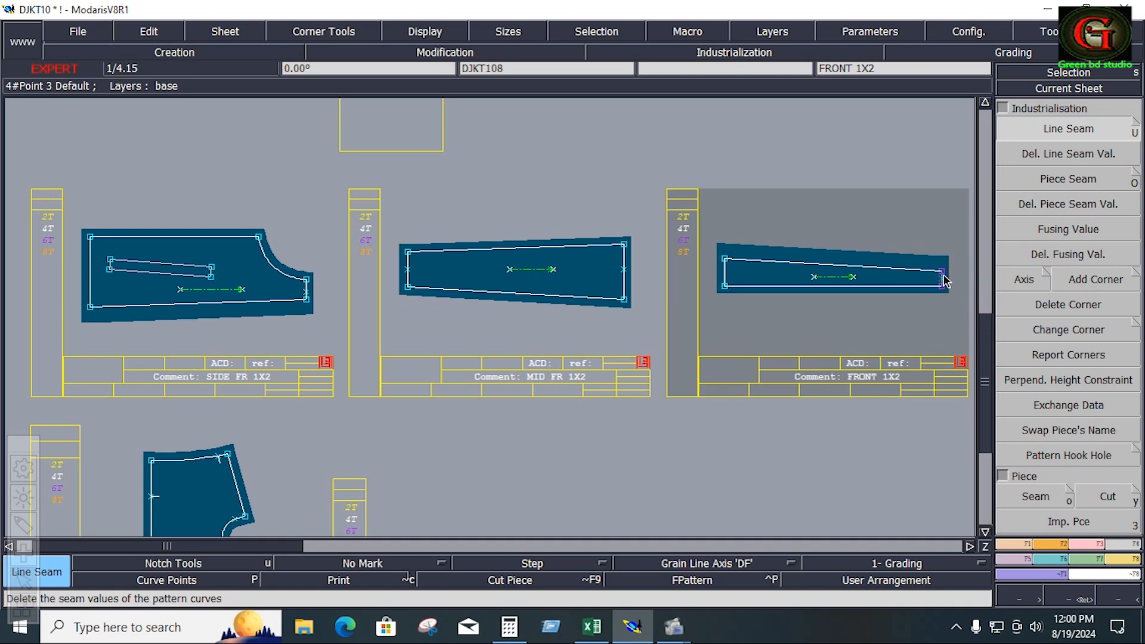
{"action": "key", "text": "Down"}
{"action": "key", "text": "Down"}
{"action": "key", "text": "Down"}
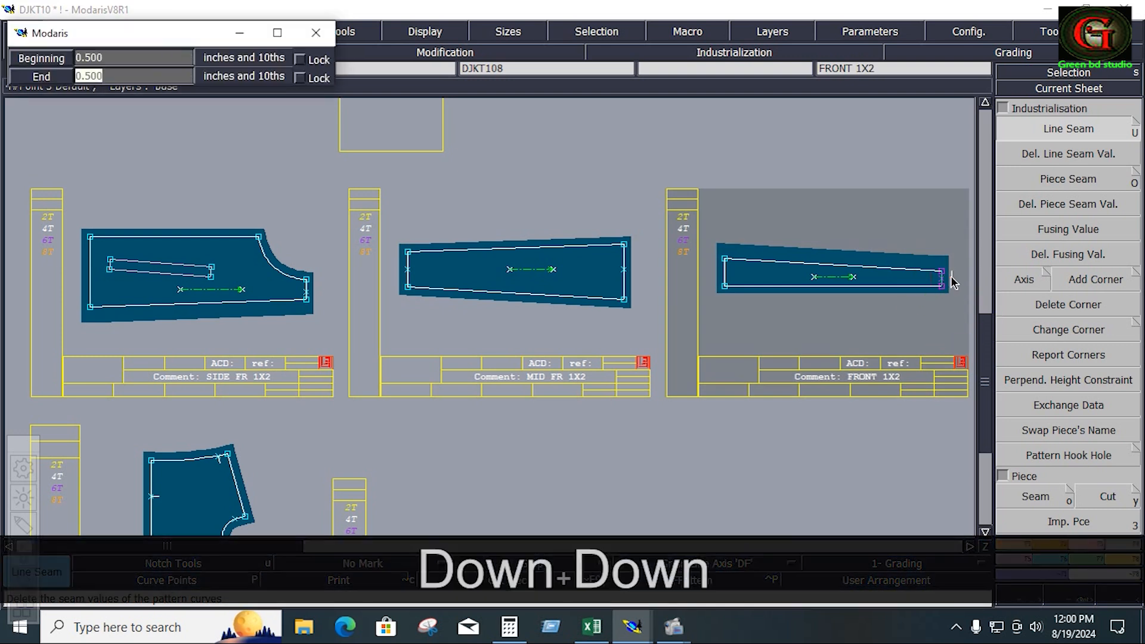
{"action": "left_click", "coordinate": [641, 316]}
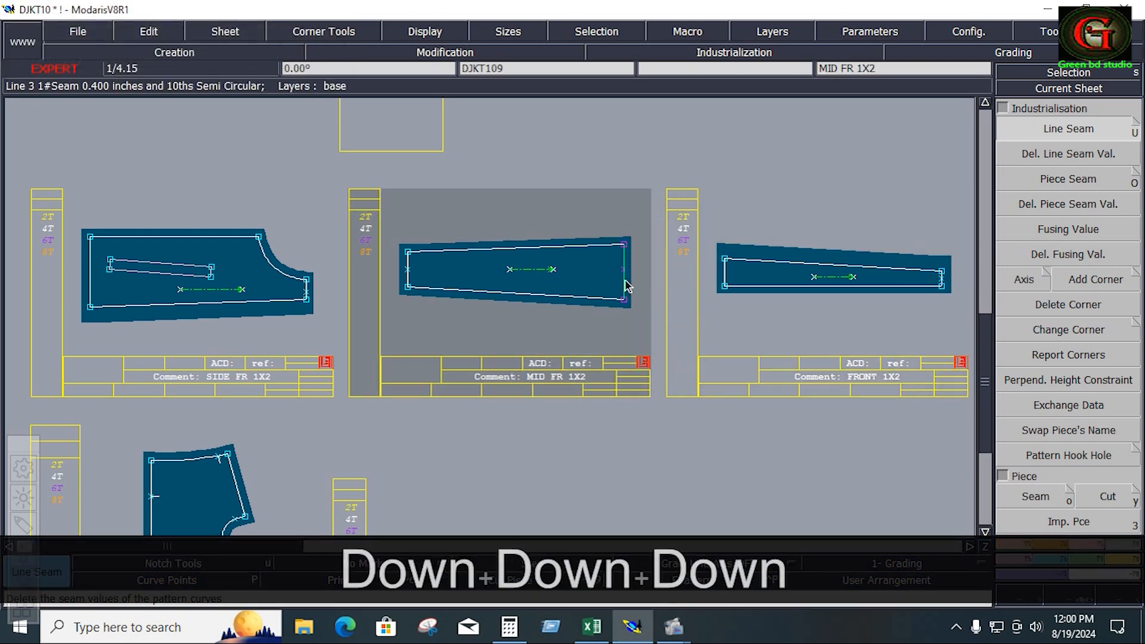
Step: Arrange all pattern sheets on the desk and choose Grain Line Axis 'DF' as the type for the Axis tool
{"action": "key", "text": "j"}
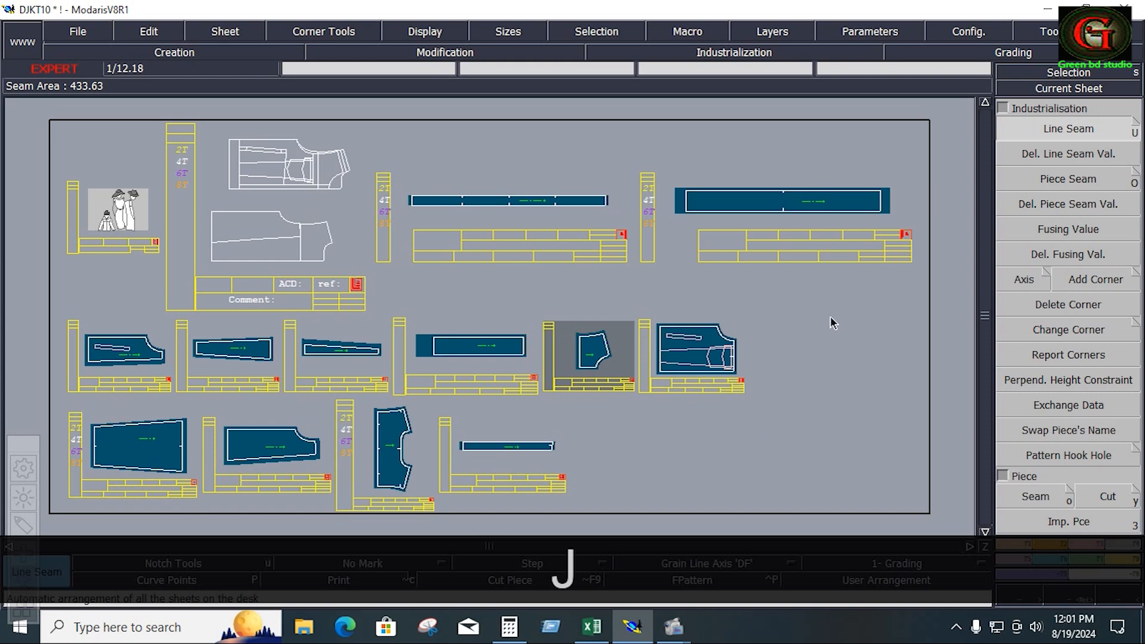
{"action": "left_click", "coordinate": [744, 568]}
{"action": "left_click", "coordinate": [737, 499]}
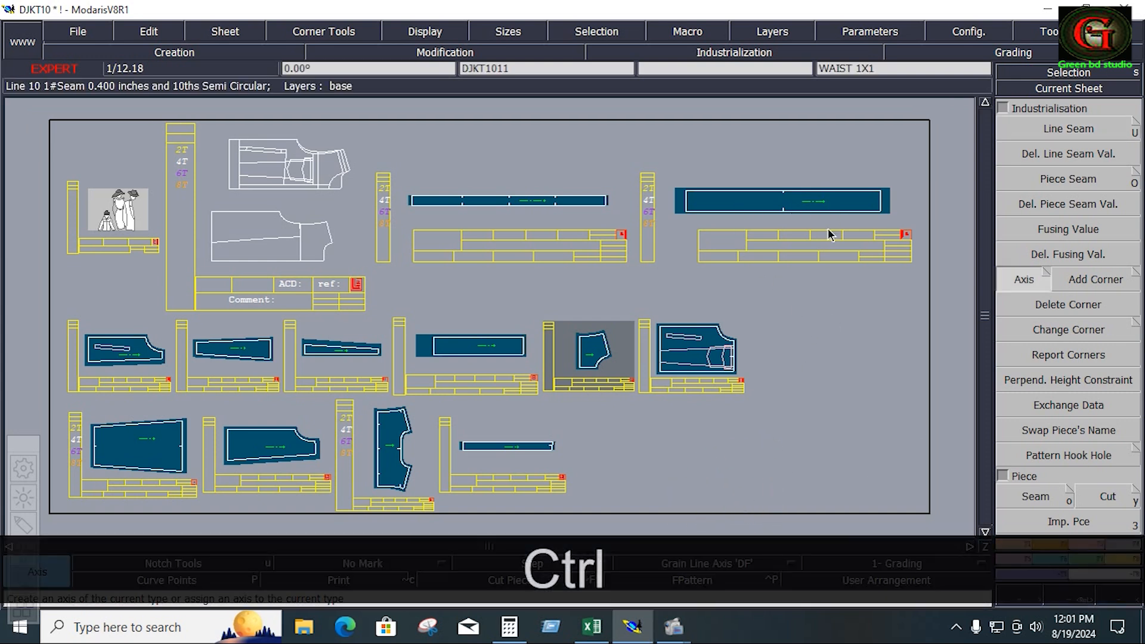
{"action": "left_click", "coordinate": [831, 297]}
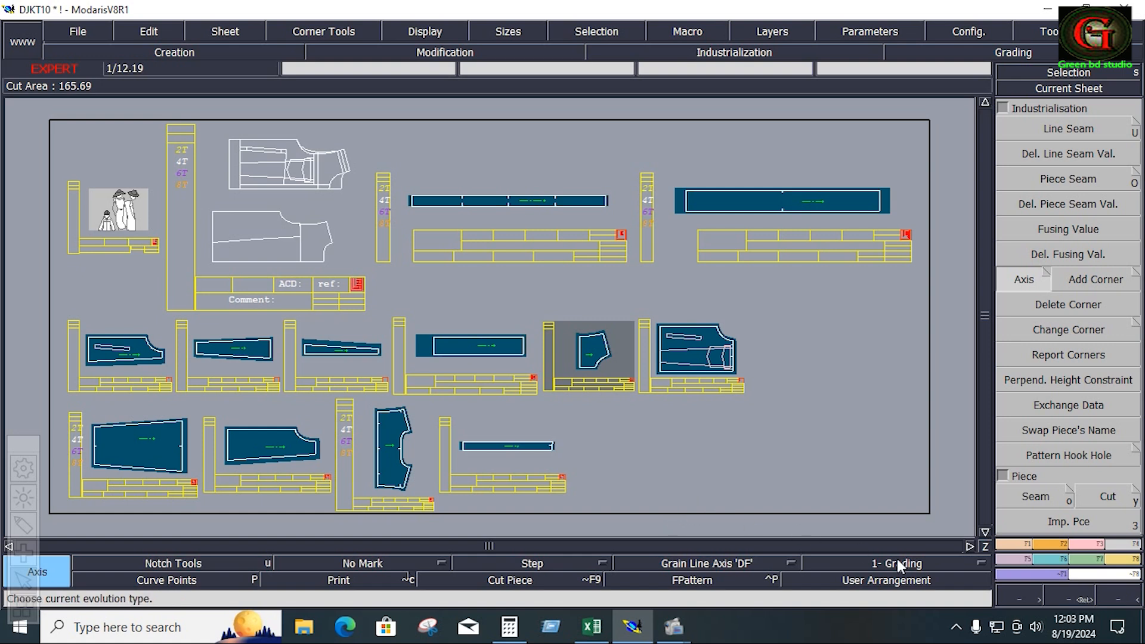
Step: Marry the SIDE BACK 1X2 piece and the back yoke onto the BACK MIDDLE 1X1 piece
{"action": "left_click", "coordinate": [1122, 559]}
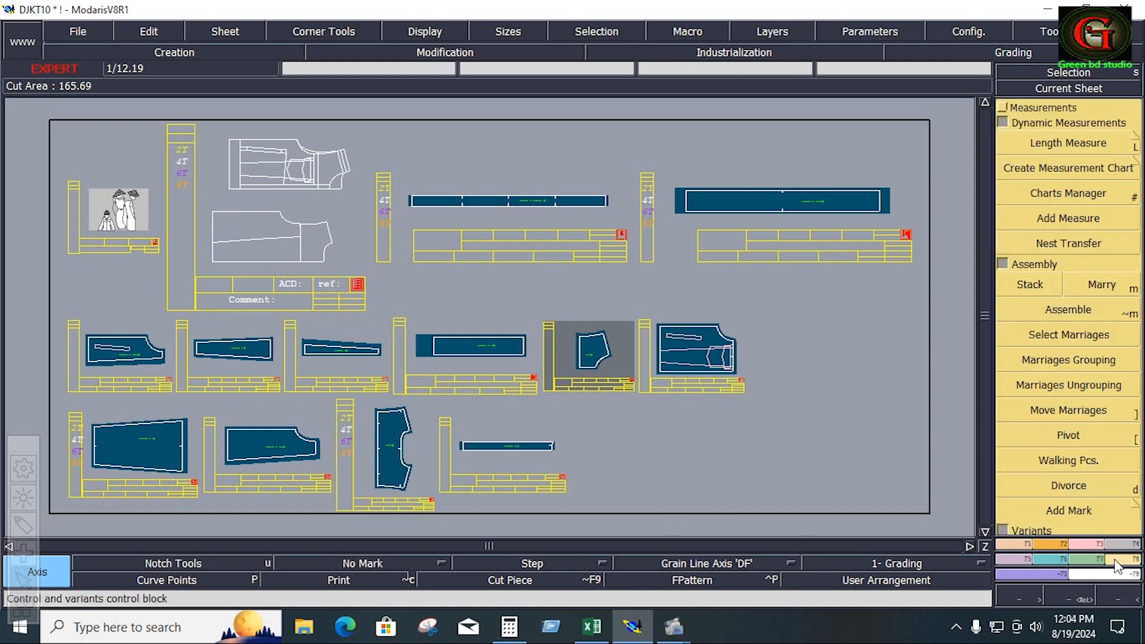
{"action": "left_click", "coordinate": [1102, 285]}
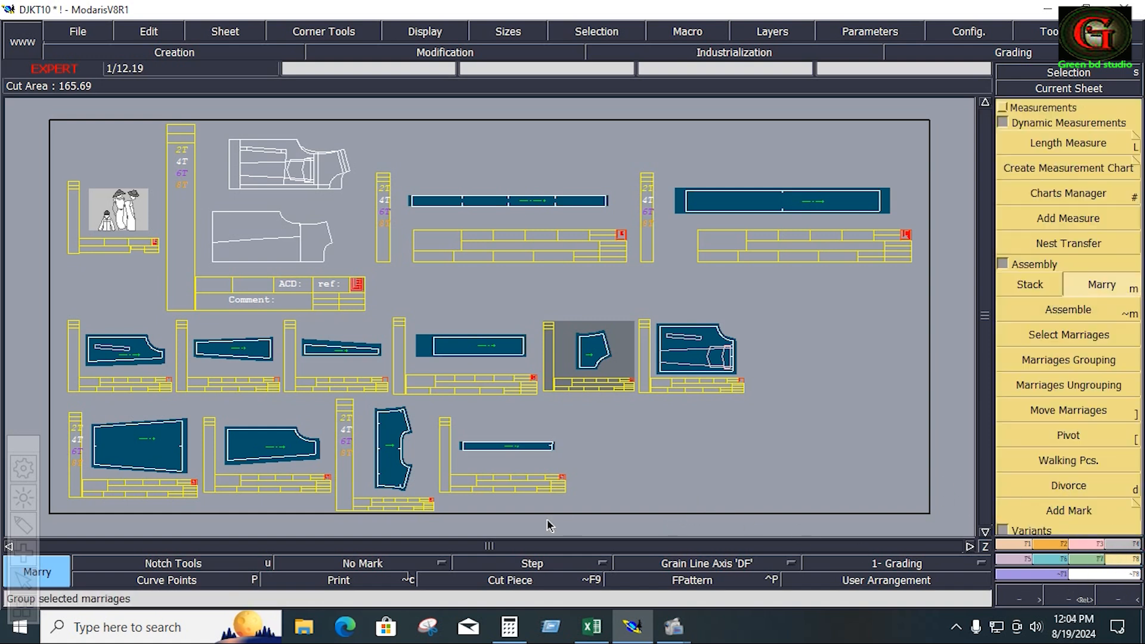
{"action": "left_click", "coordinate": [154, 448]}
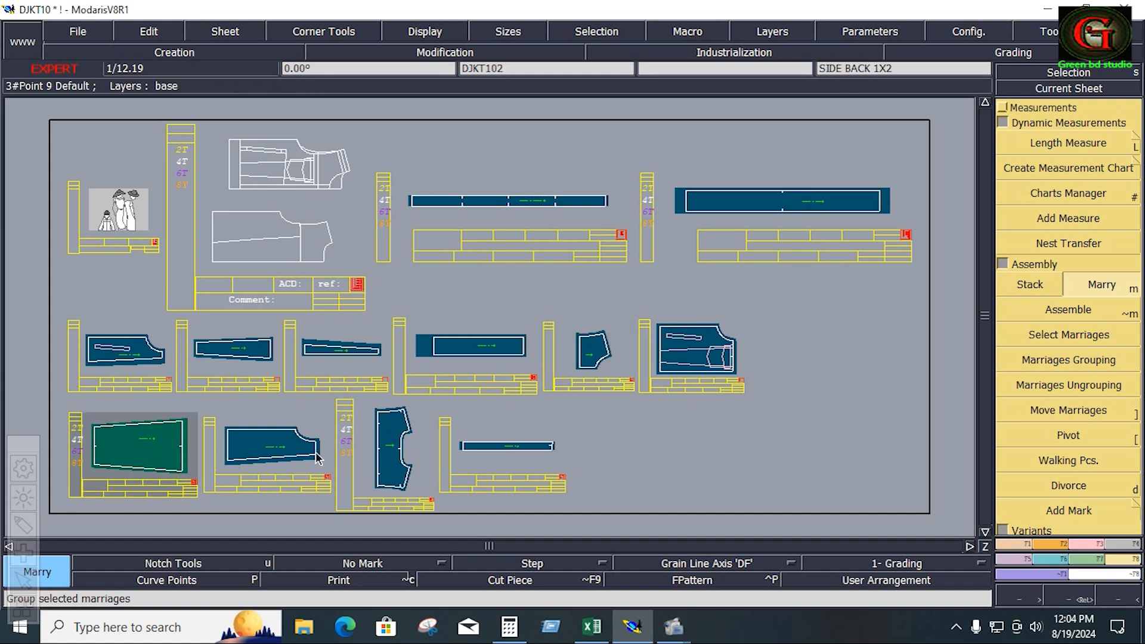
{"action": "left_click", "coordinate": [182, 427]}
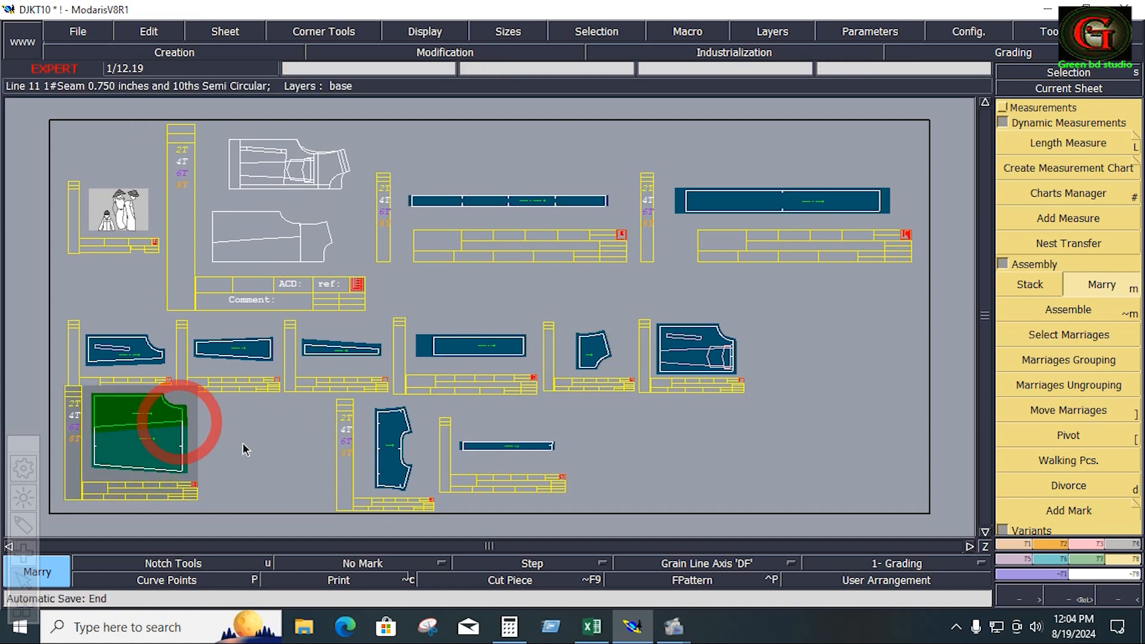
{"action": "left_click", "coordinate": [377, 457]}
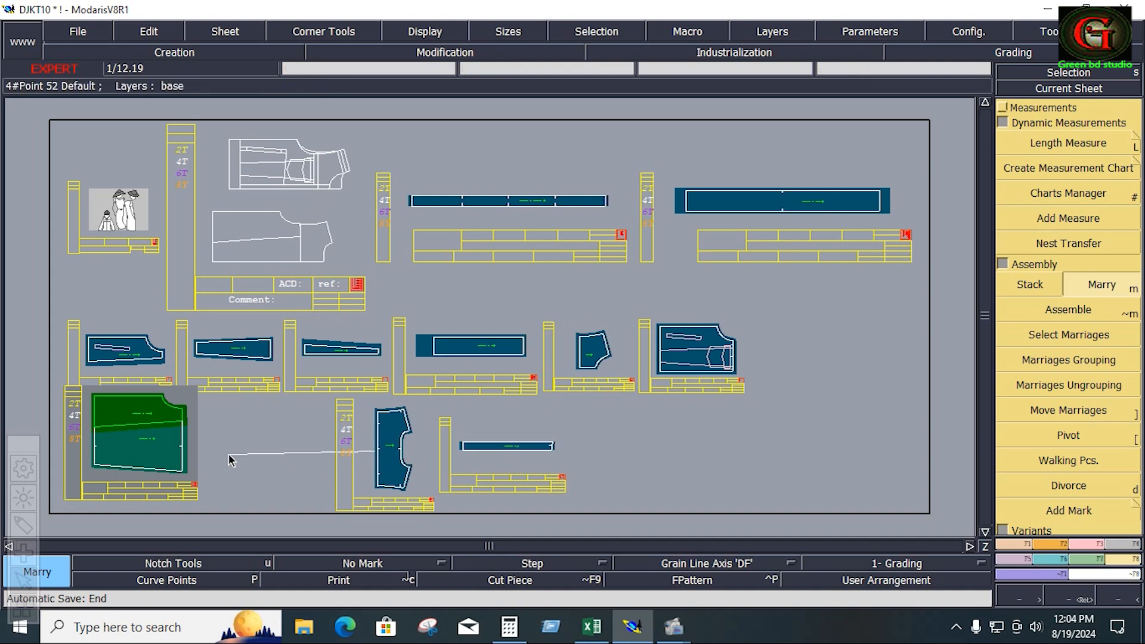
{"action": "left_click", "coordinate": [185, 448]}
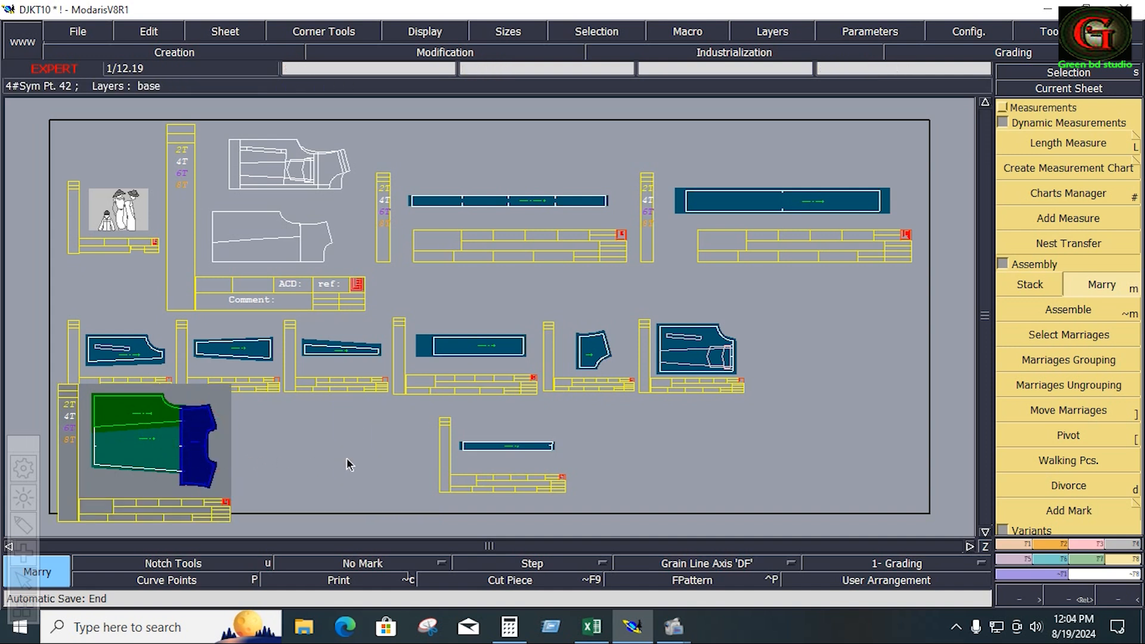
{"action": "key", "text": "Home"}
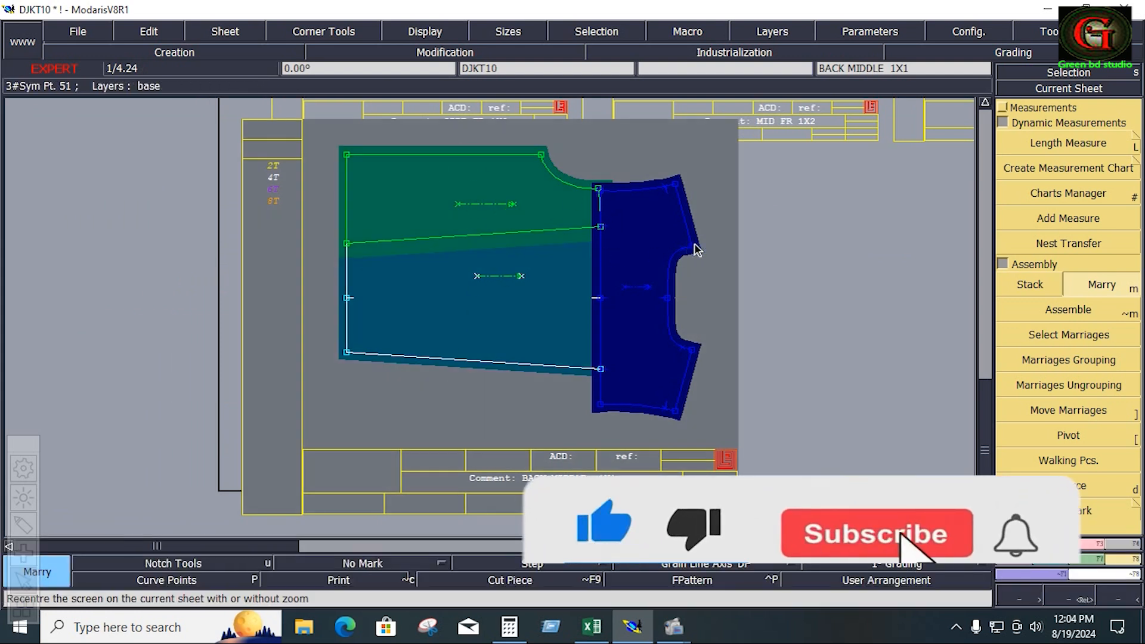
Step: Marry piece DJKT105 and FRONT YOKE 1X2 onto the back assembly, and inspect how their armholes and yokes line up
{"action": "key", "text": "j"}
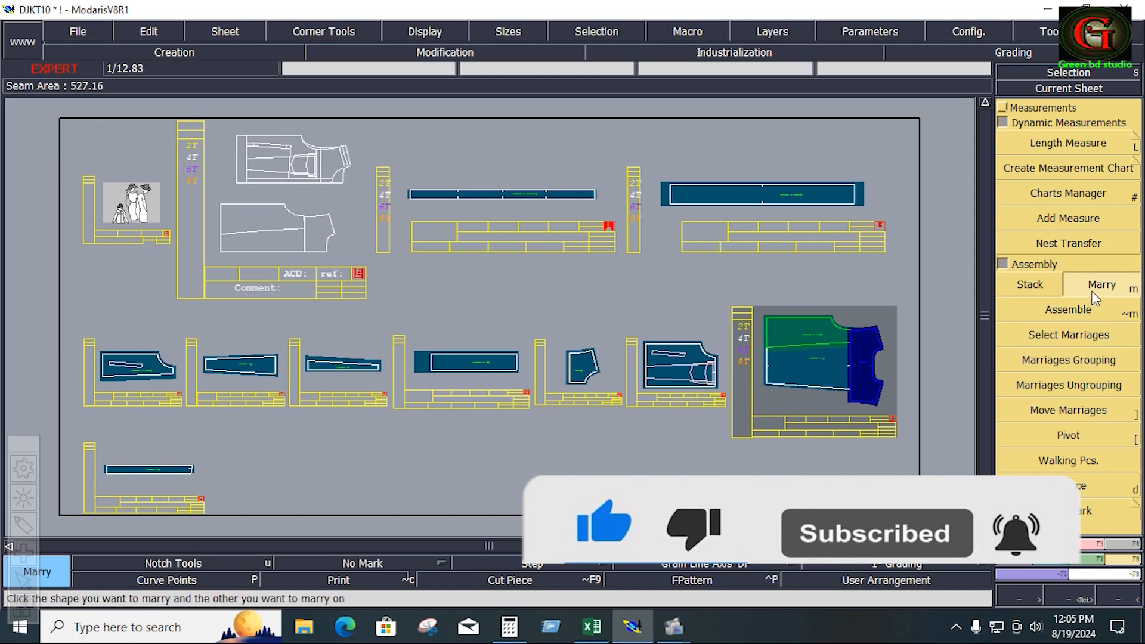
{"action": "left_click", "coordinate": [703, 345]}
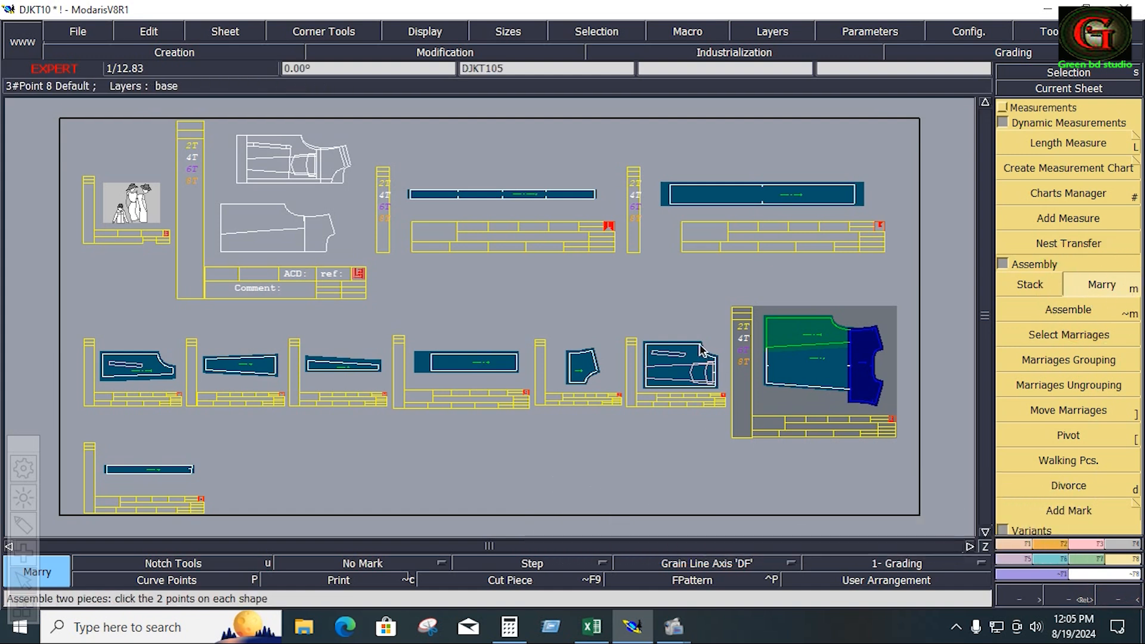
{"action": "left_click", "coordinate": [830, 320]}
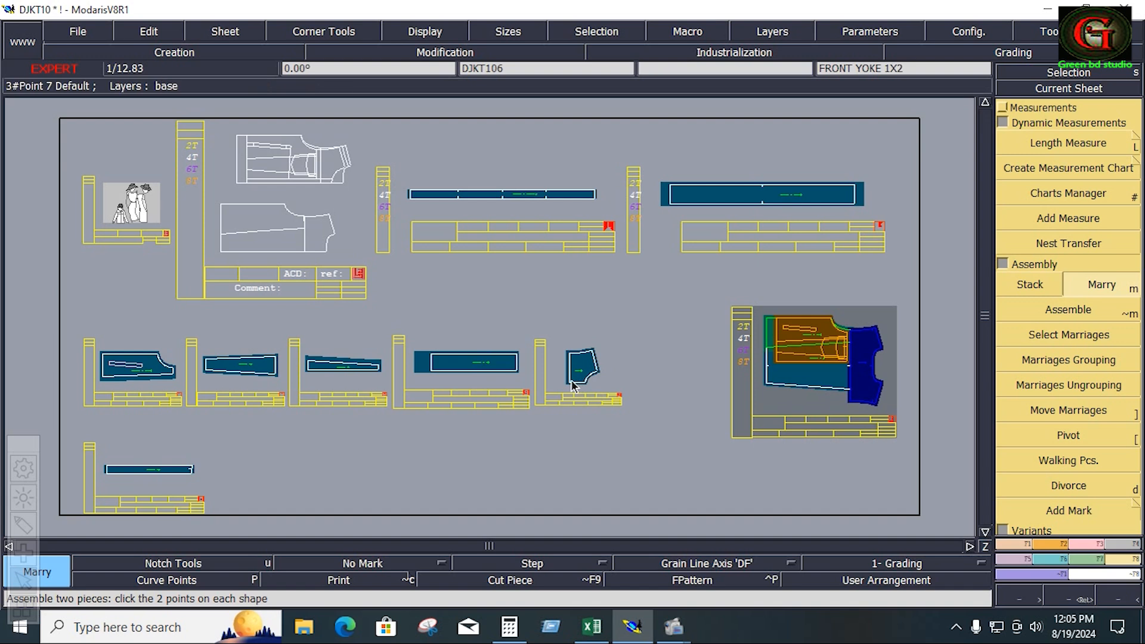
{"action": "key", "text": "Home"}
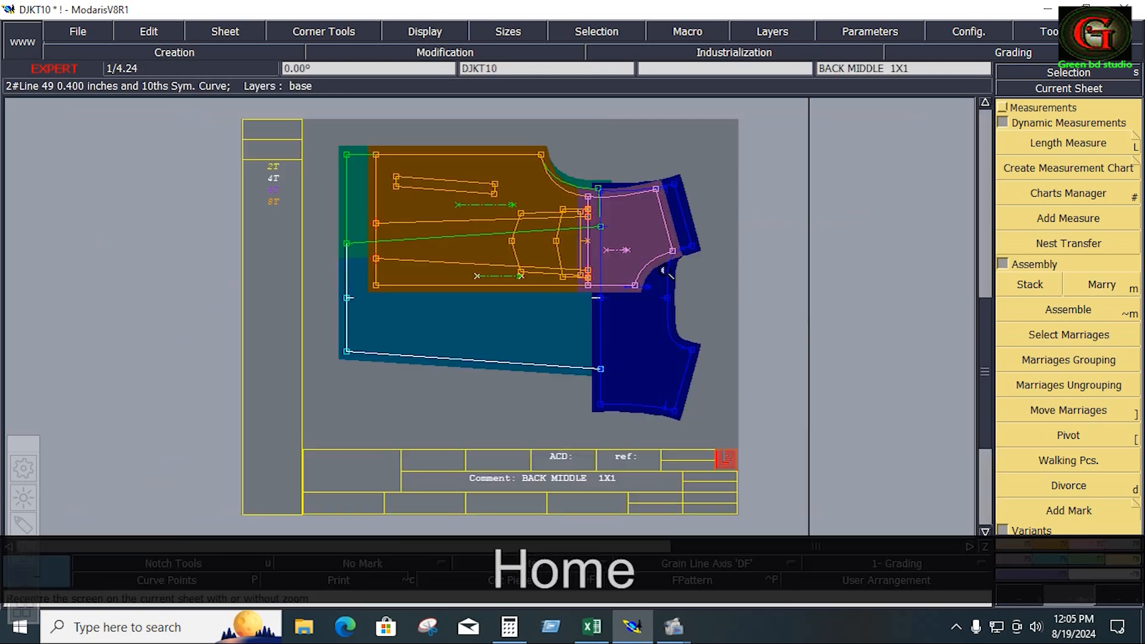
{"action": "left_click_drag", "start_coordinate": [511, 143], "coordinate": [620, 298]}
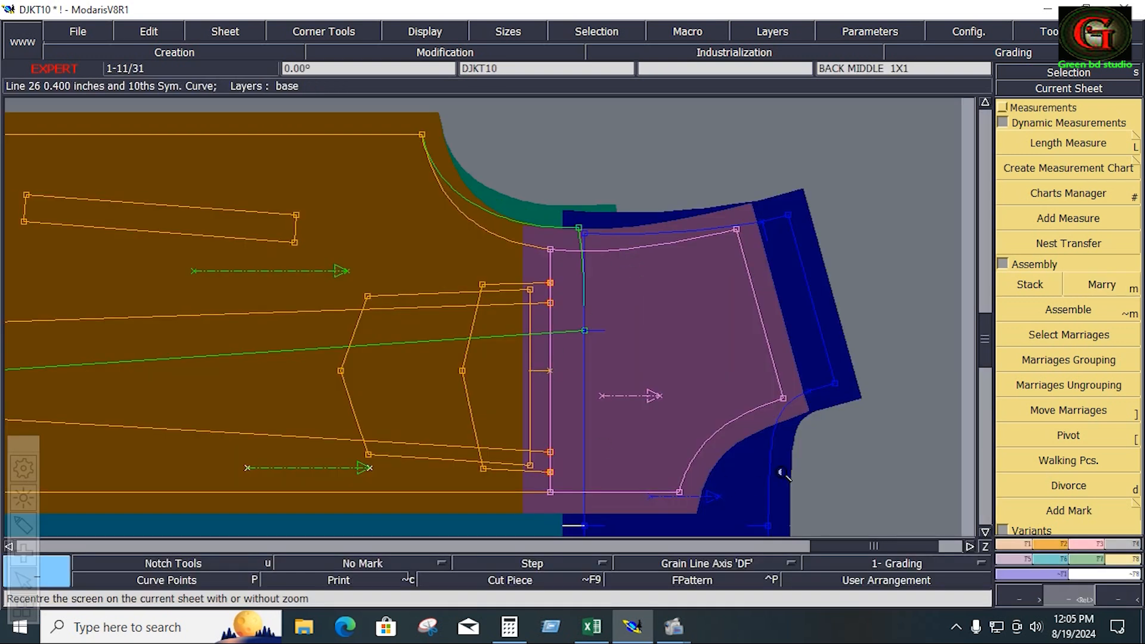
{"action": "key", "text": "Home"}
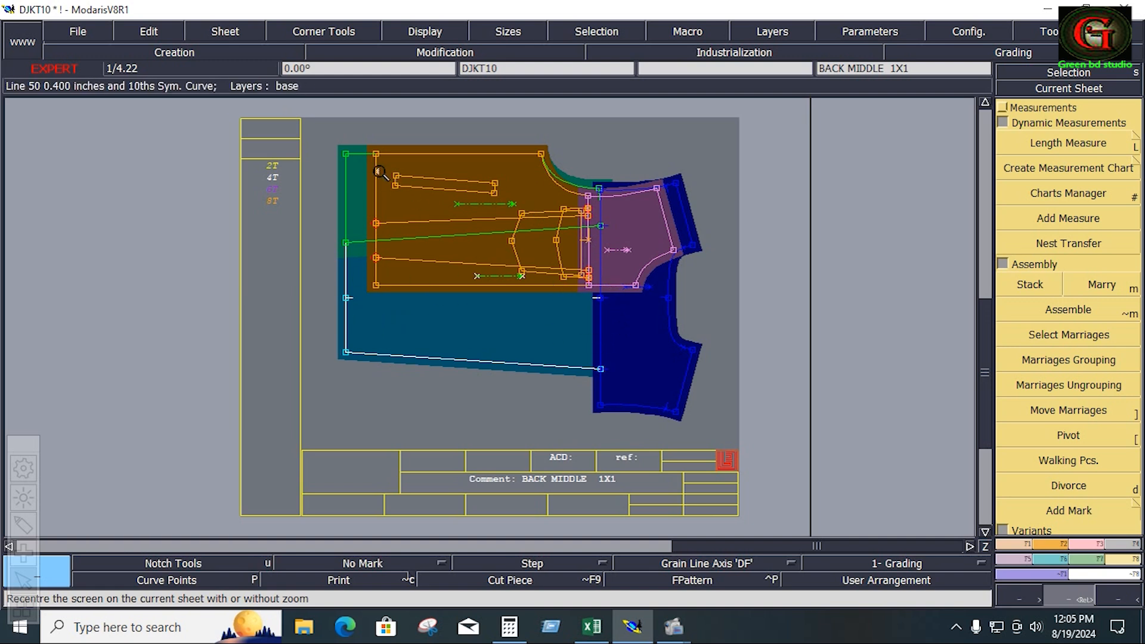
{"action": "key", "text": "Return"}
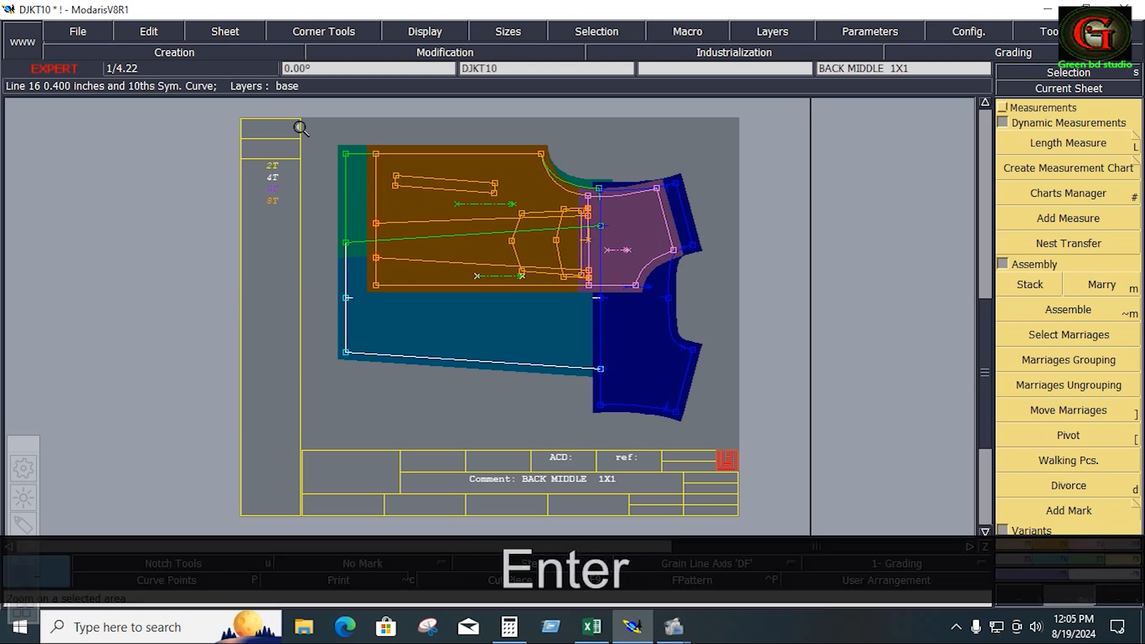
Step: Measure a distance outward from the neck end of the married yokes
{"action": "left_click_drag", "start_coordinate": [300, 128], "coordinate": [769, 456]}
{"action": "key", "text": "l"}
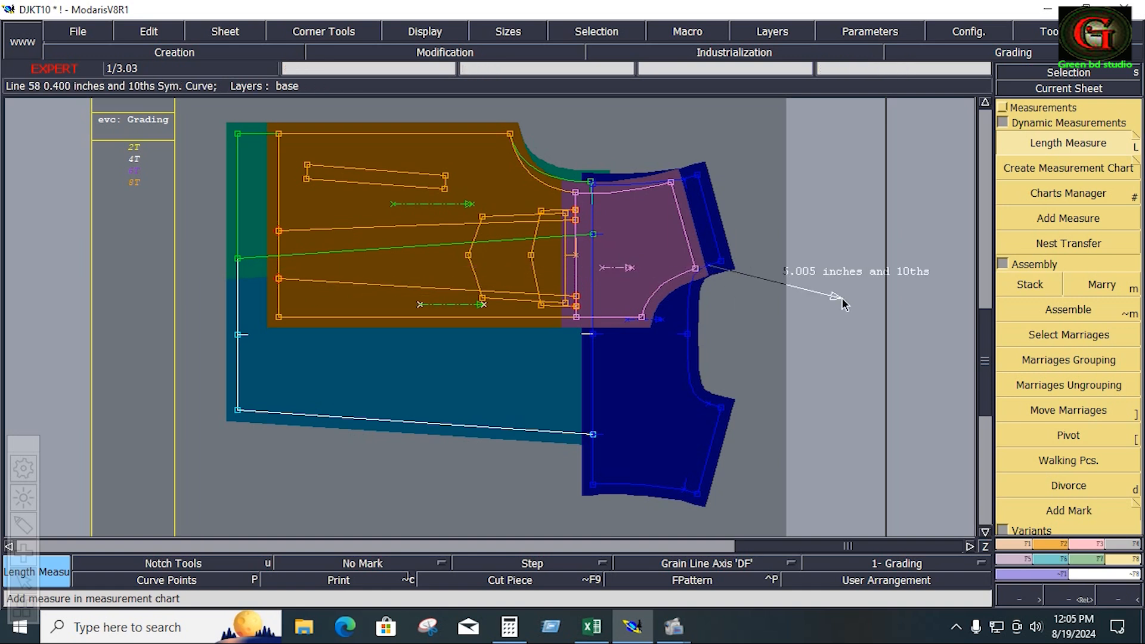
{"action": "left_click", "coordinate": [830, 282]}
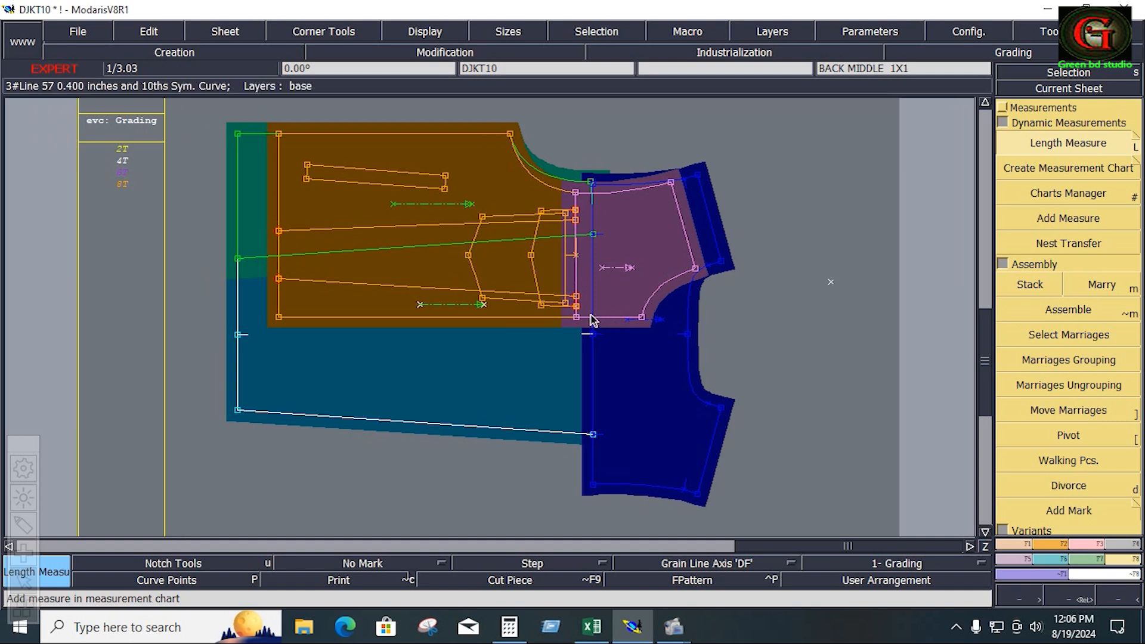
Step: Pin the married pieces' end points and move the back hem points with ShiftX 1.5 and ShiftY 0 inches
{"action": "key", "text": "shift+f"}
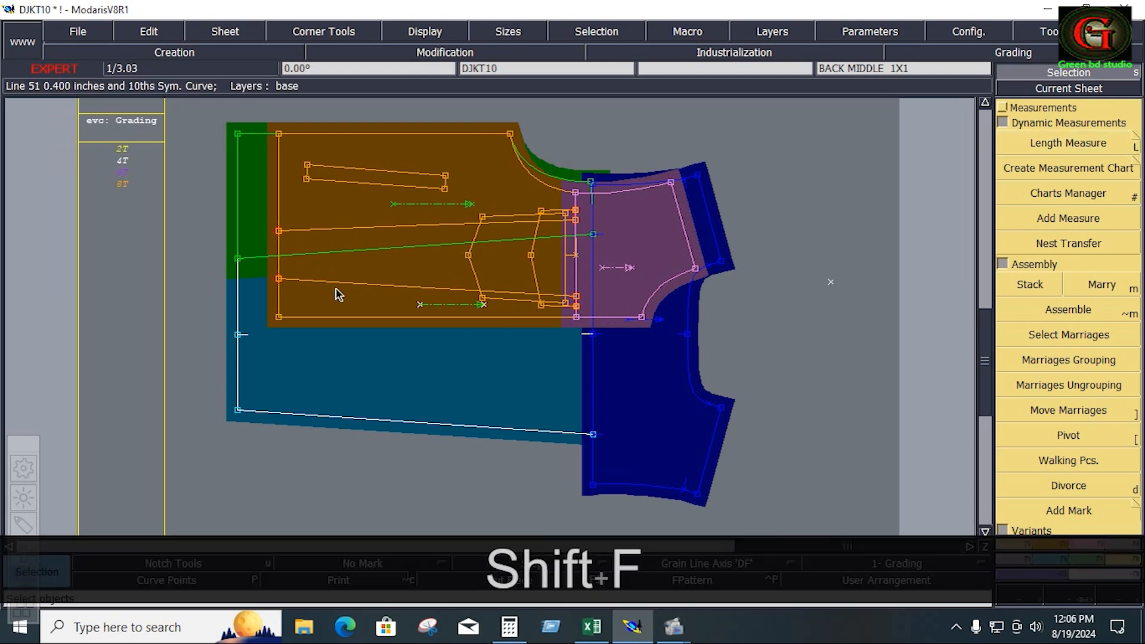
{"action": "key", "text": "f"}
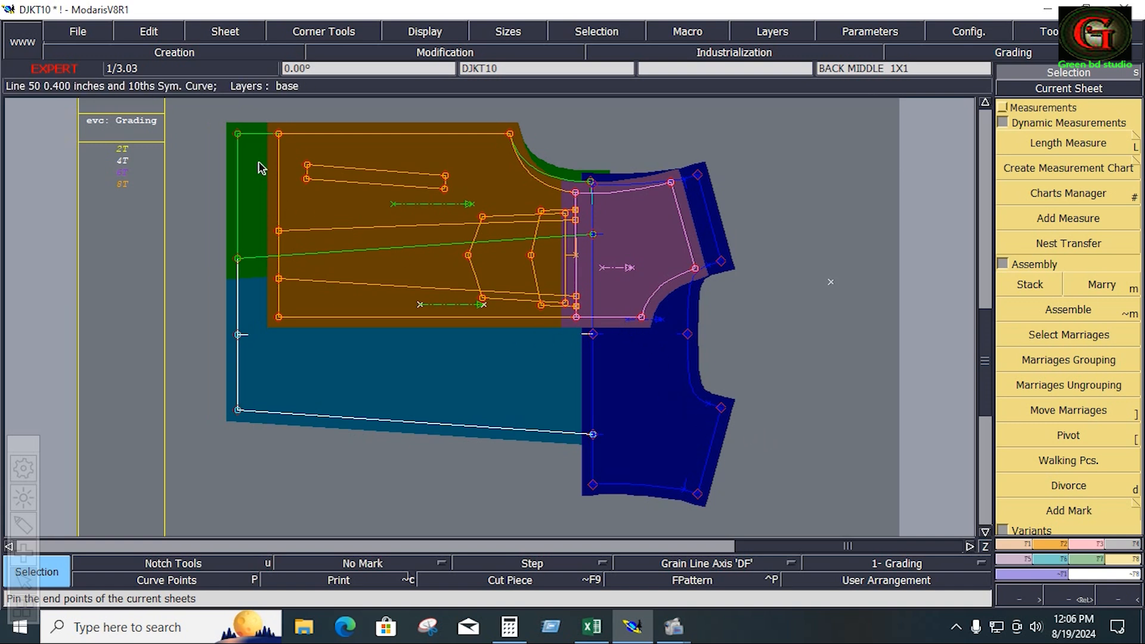
{"action": "left_click_drag", "start_coordinate": [208, 113], "coordinate": [277, 432]}
{"action": "left_click", "coordinate": [1088, 544]}
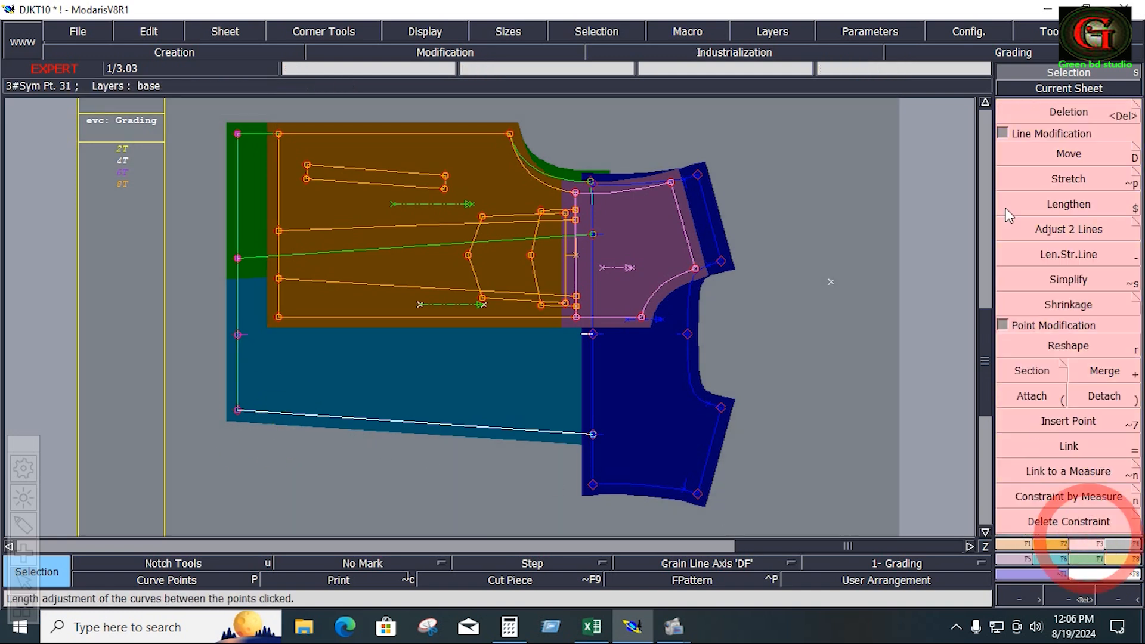
{"action": "left_click", "coordinate": [1068, 156]}
{"action": "left_click", "coordinate": [238, 259]}
{"action": "key", "text": "Down"}
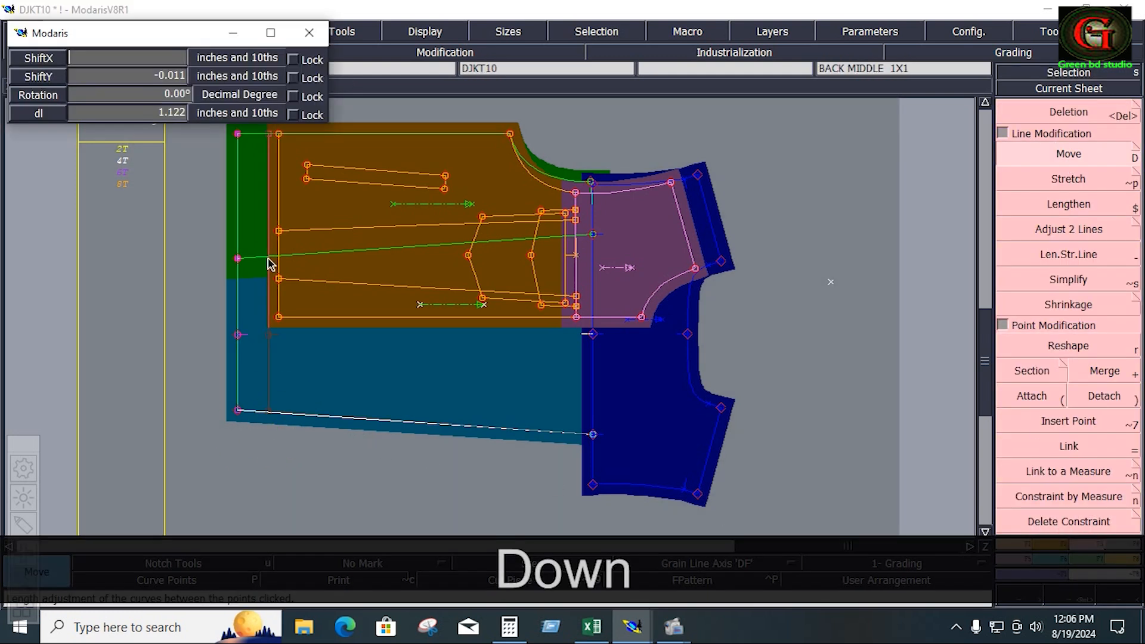
{"action": "type", "text": "1.5"}
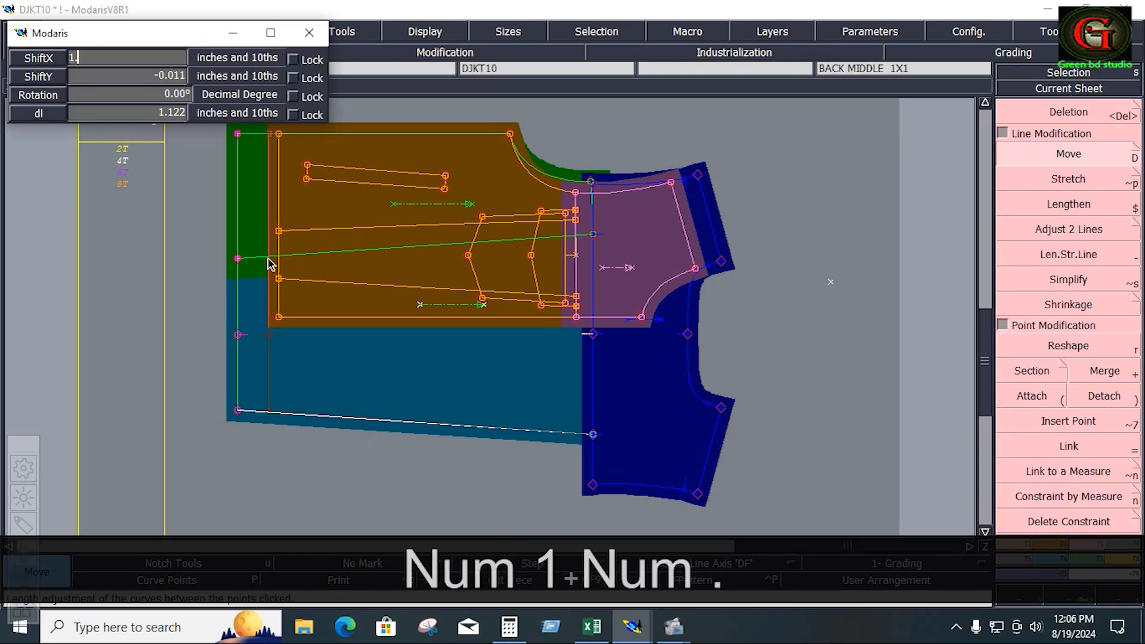
{"action": "key", "text": "Down"}
{"action": "type", "text": "0"}
{"action": "key", "text": "Down"}
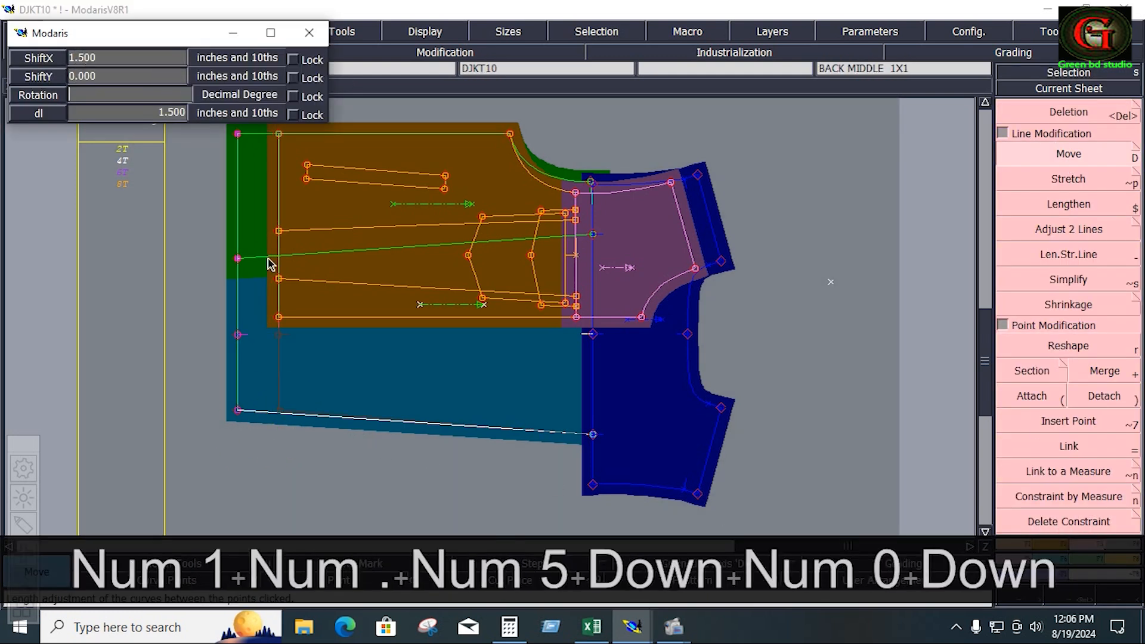
{"action": "left_click", "coordinate": [423, 365]}
{"action": "left_click", "coordinate": [360, 453]}
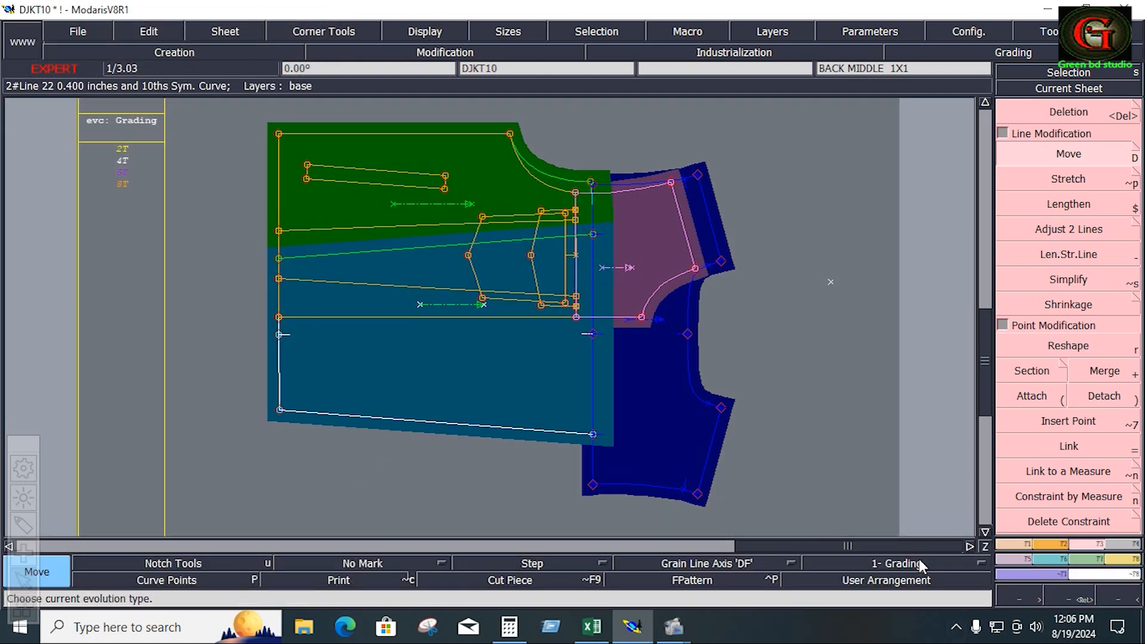
Step: Divorce the front yoke and side back pieces from the BACK MIDDLE 1X1 assembly and rearrange the sheets
{"action": "key", "text": "shift+a"}
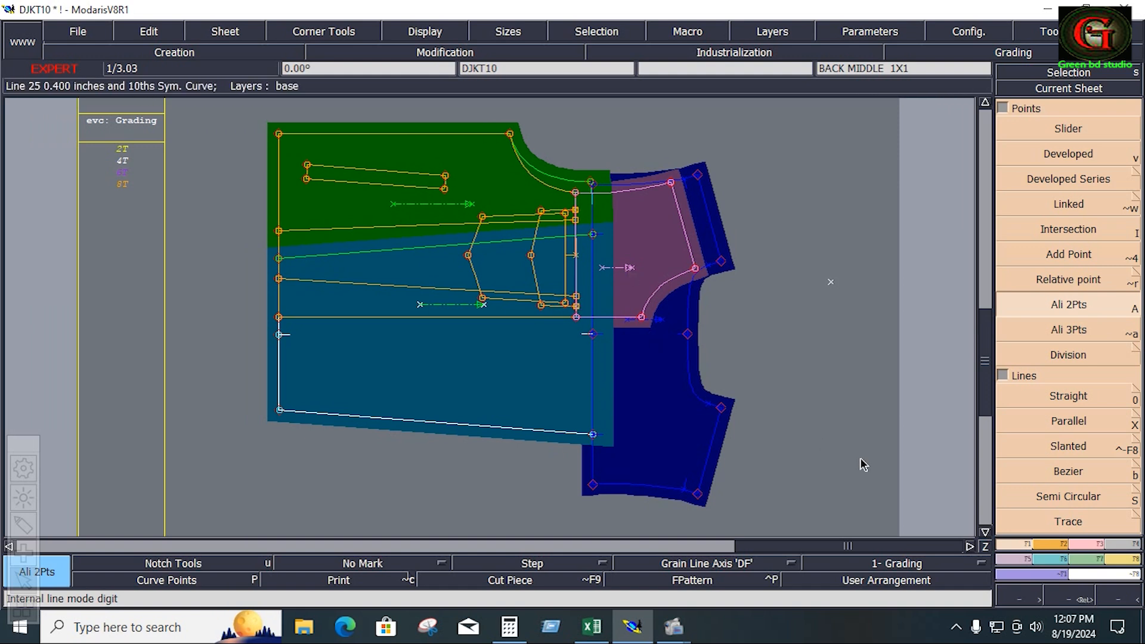
{"action": "key", "text": "8"}
{"action": "key", "text": "F8"}
{"action": "left_click", "coordinate": [1094, 483]}
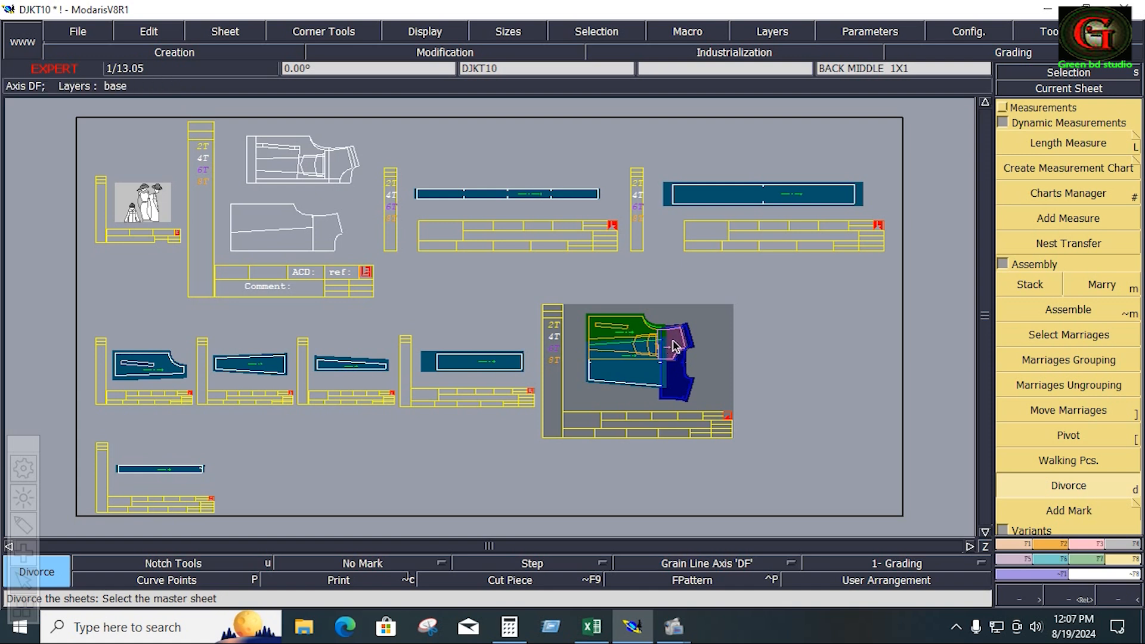
{"action": "left_click", "coordinate": [634, 332]}
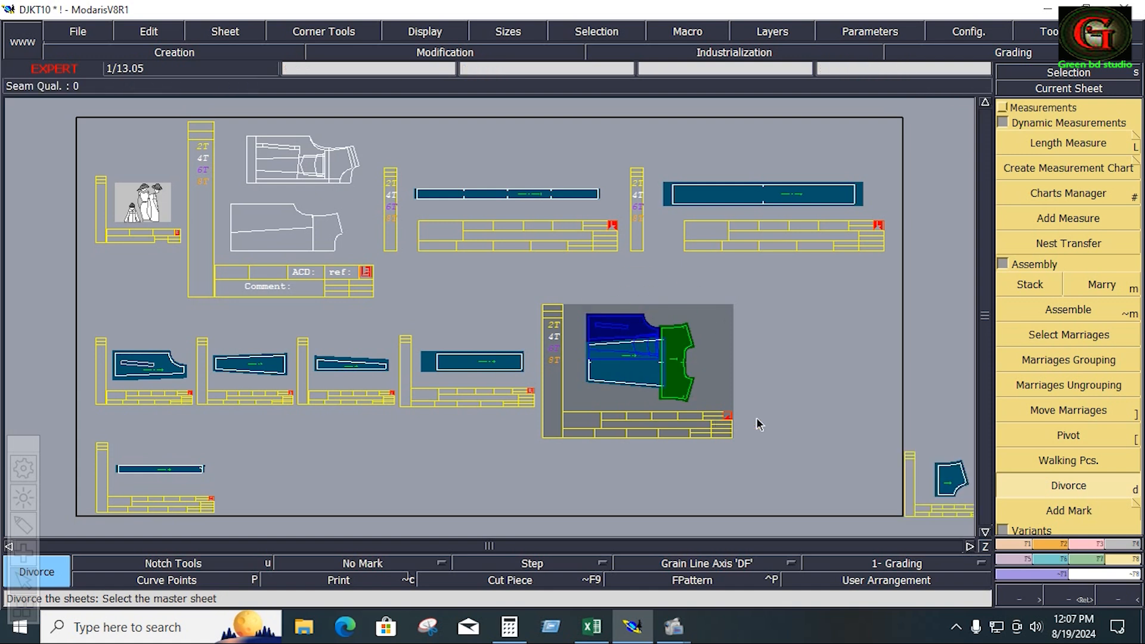
{"action": "key", "text": "j"}
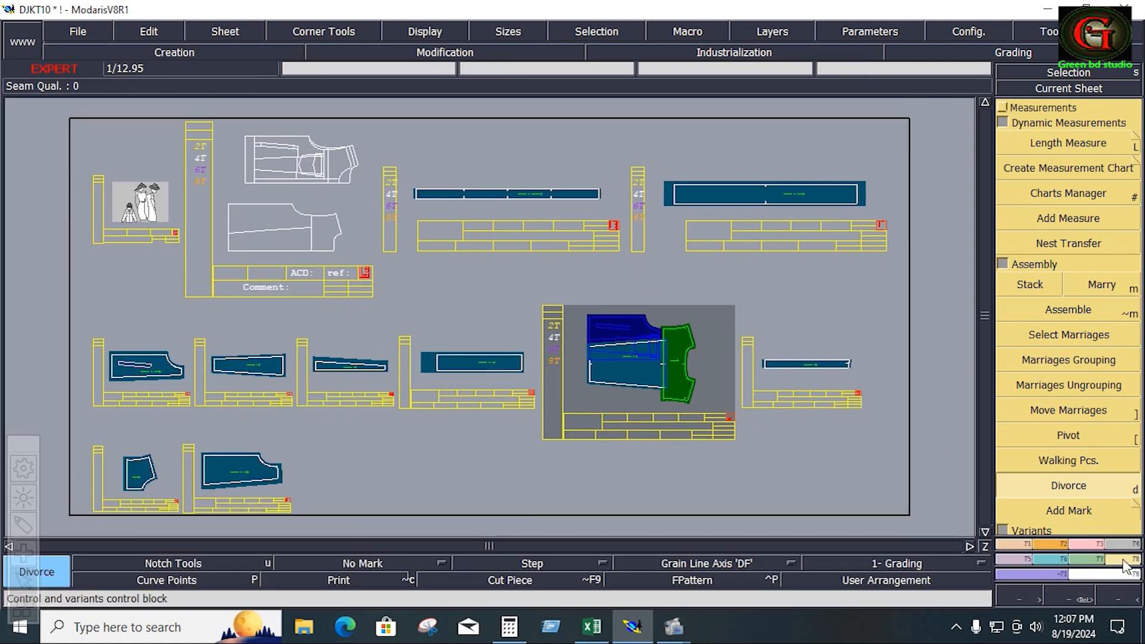
Step: Try to marry the MID FR 1X2 piece onto the side back piece
{"action": "key", "text": "m"}
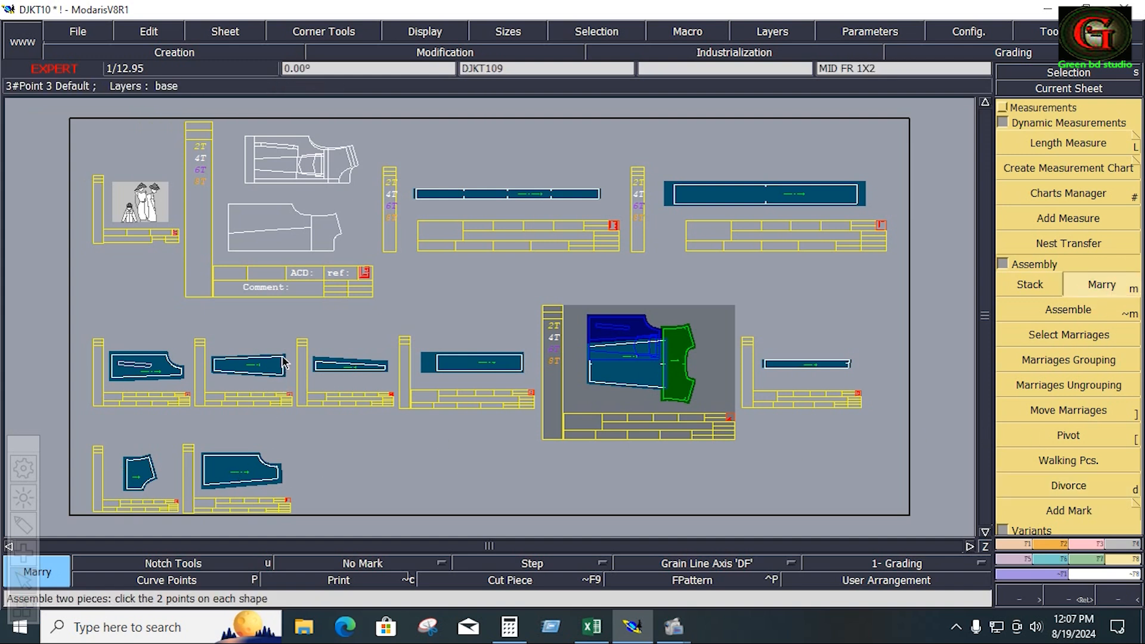
{"action": "left_click", "coordinate": [282, 376]}
{"action": "left_click", "coordinate": [279, 484]}
Step: Divorce piece DJKT105 from the back assembly and marry the side back piece onto BACK MIDDLE 1X1 at the yoke seam
{"action": "key", "text": "d"}
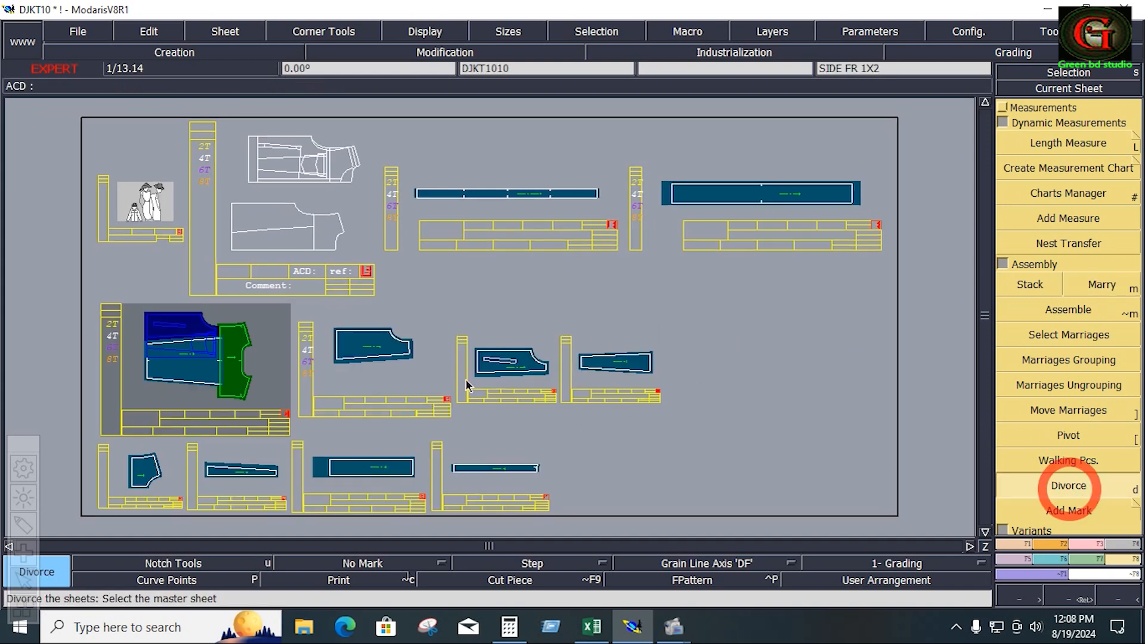
{"action": "left_click", "coordinate": [161, 323]}
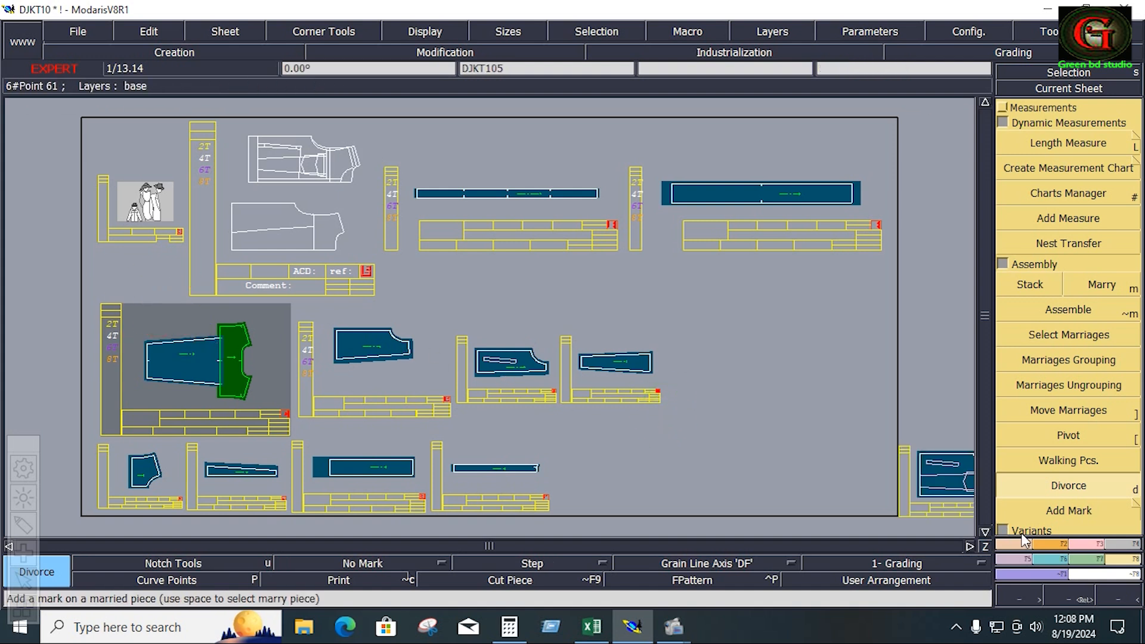
{"action": "left_click", "coordinate": [1105, 285]}
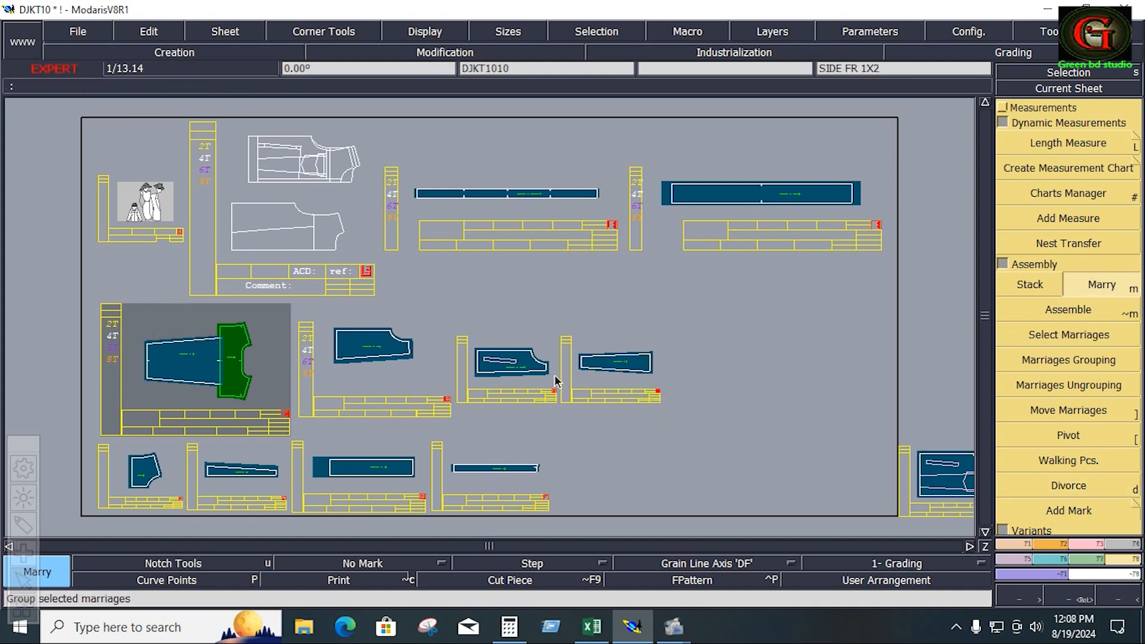
{"action": "left_click", "coordinate": [221, 339]}
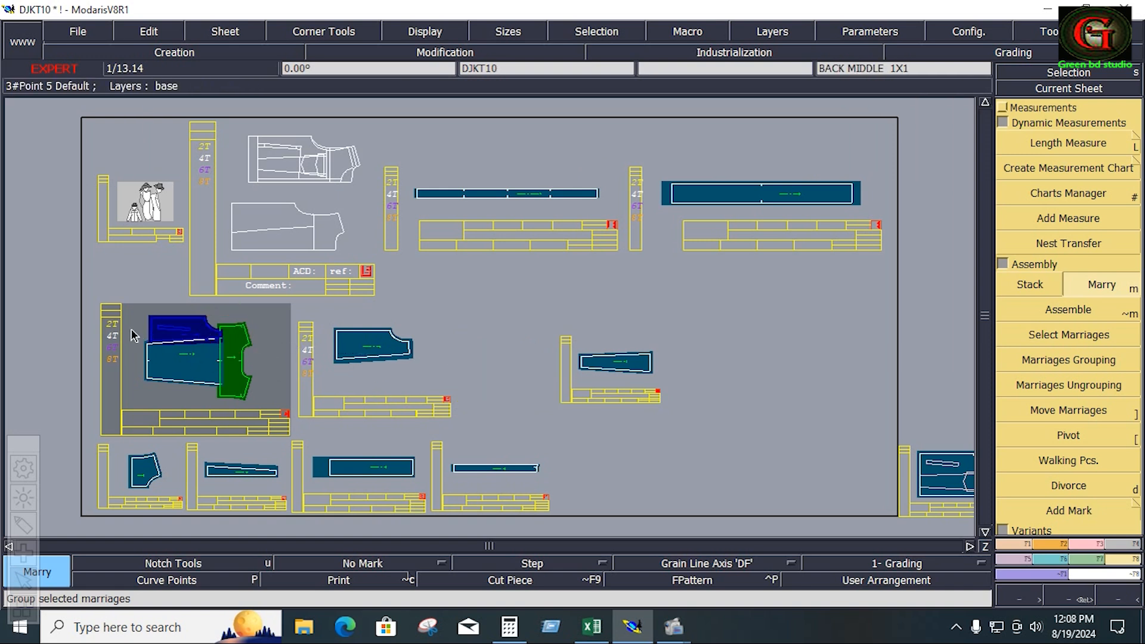
{"action": "key", "text": "ctrl+z"}
{"action": "left_click", "coordinate": [514, 352]}
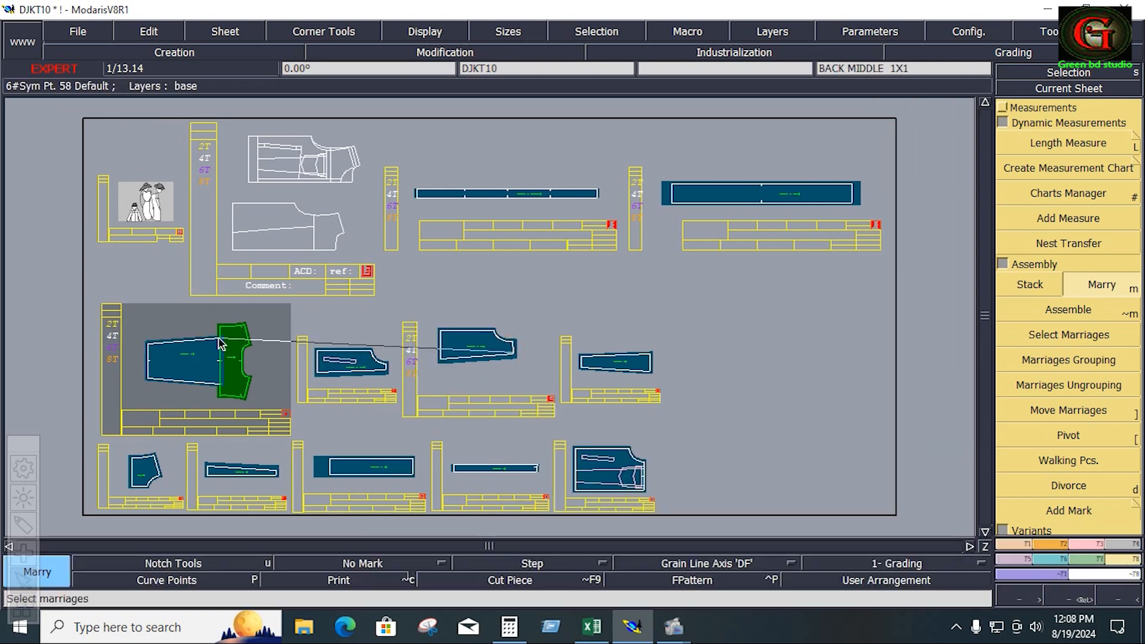
{"action": "left_click", "coordinate": [216, 335]}
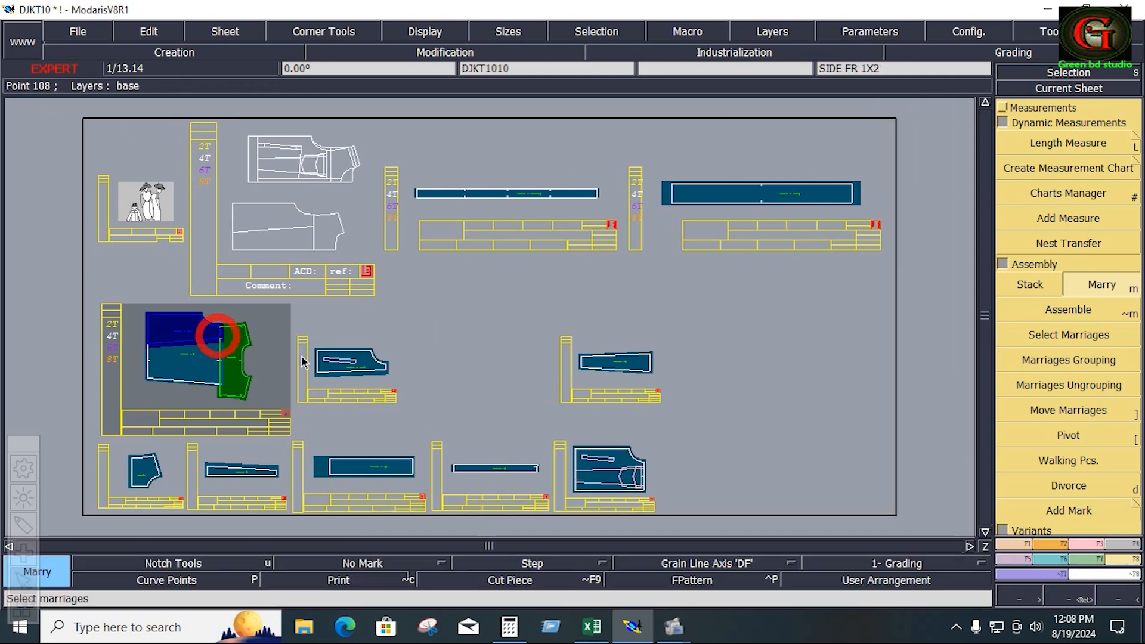
Step: Marry the SIDE FR 1X2, MID FR 1X2 and FRONT 1X2 panels onto piece DJKT105
{"action": "left_click", "coordinate": [377, 359]}
{"action": "left_click", "coordinate": [630, 454]}
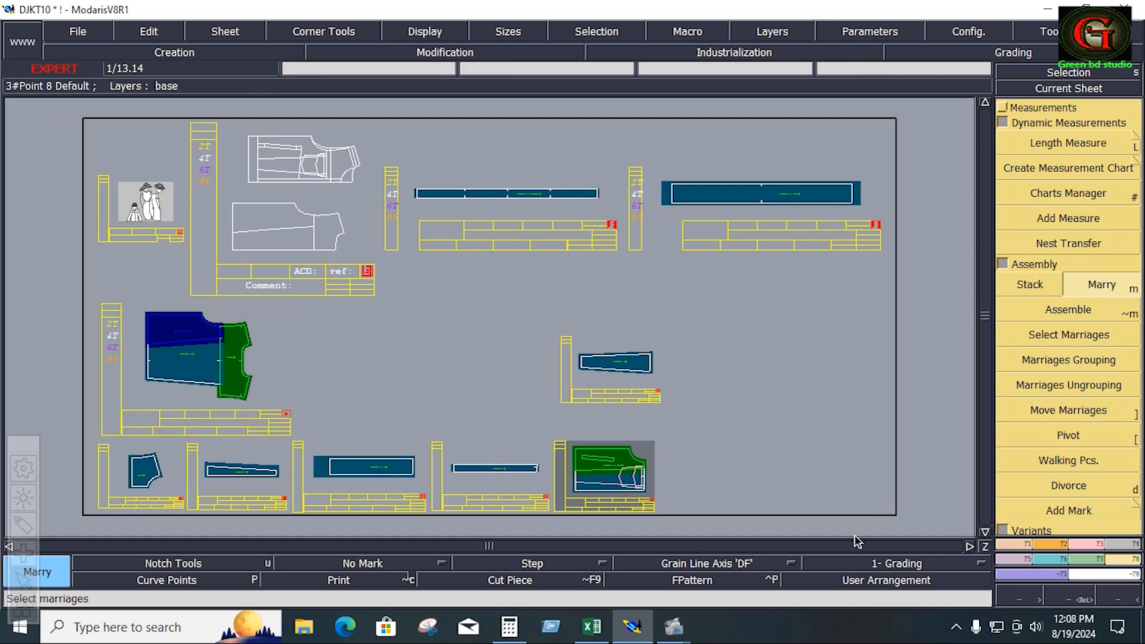
{"action": "left_click", "coordinate": [652, 361]}
{"action": "left_click", "coordinate": [710, 465]}
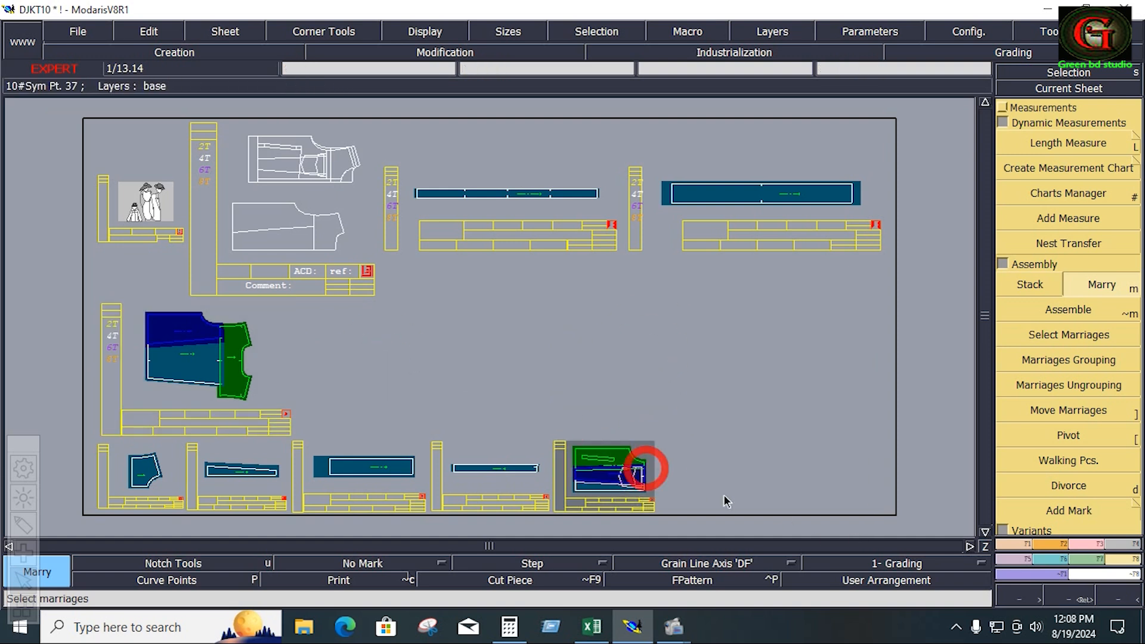
{"action": "left_click", "coordinate": [278, 470]}
{"action": "left_click", "coordinate": [645, 492]}
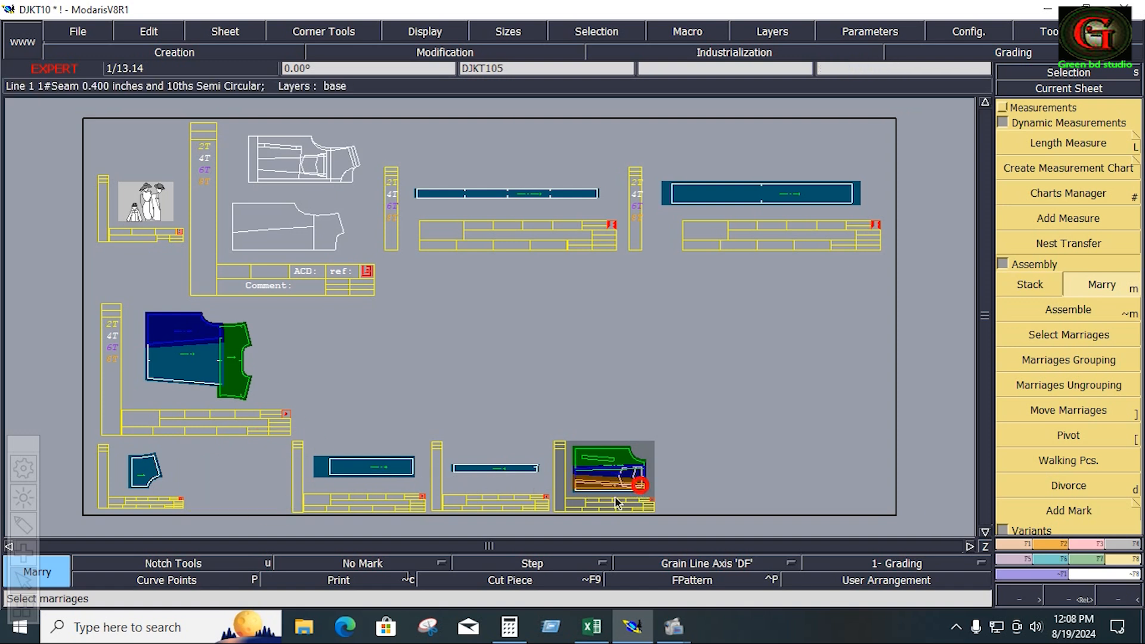
Step: Marry the narrow front strip, the wide rectangular piece and FRONT YOKE 1X2 onto the DJKT105 assembly
{"action": "left_click", "coordinate": [538, 465]}
{"action": "left_click", "coordinate": [644, 491]}
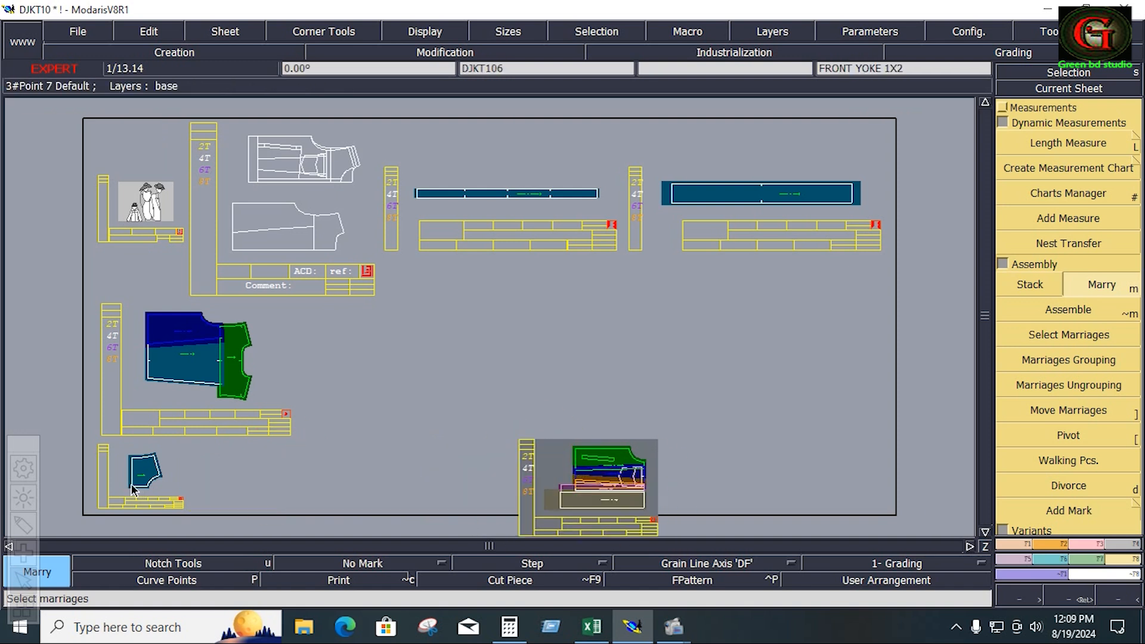
{"action": "left_click", "coordinate": [133, 488]}
{"action": "left_click", "coordinate": [642, 494]}
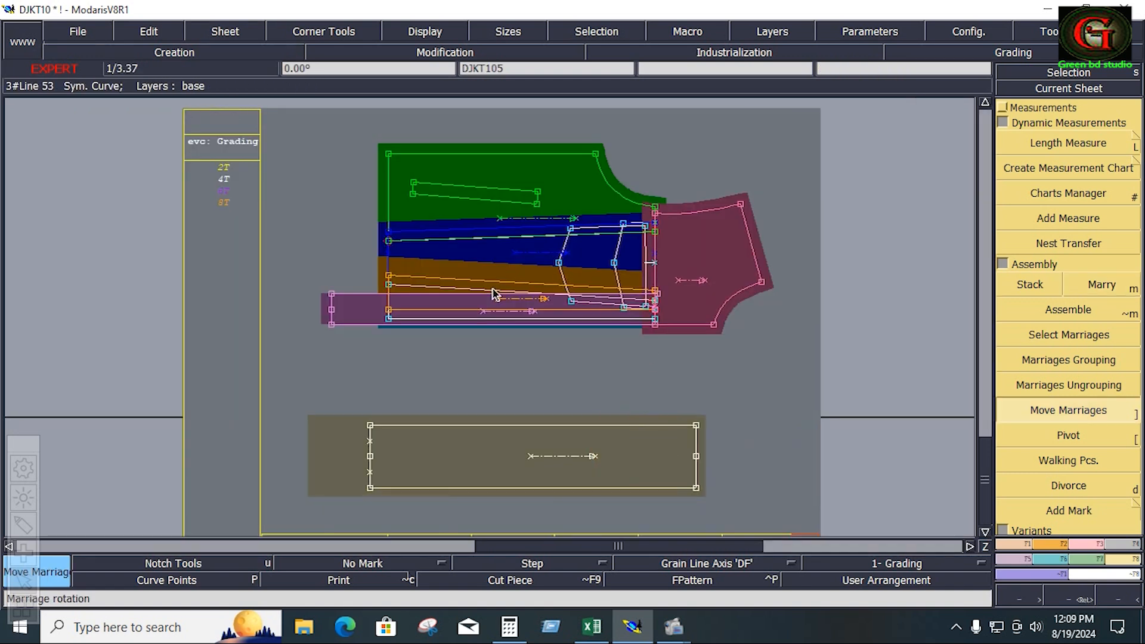
Step: Shift the narrow strip clear of the front panels and align the tapered front panel to DJKT105's hem corner
{"action": "left_click", "coordinate": [492, 291]}
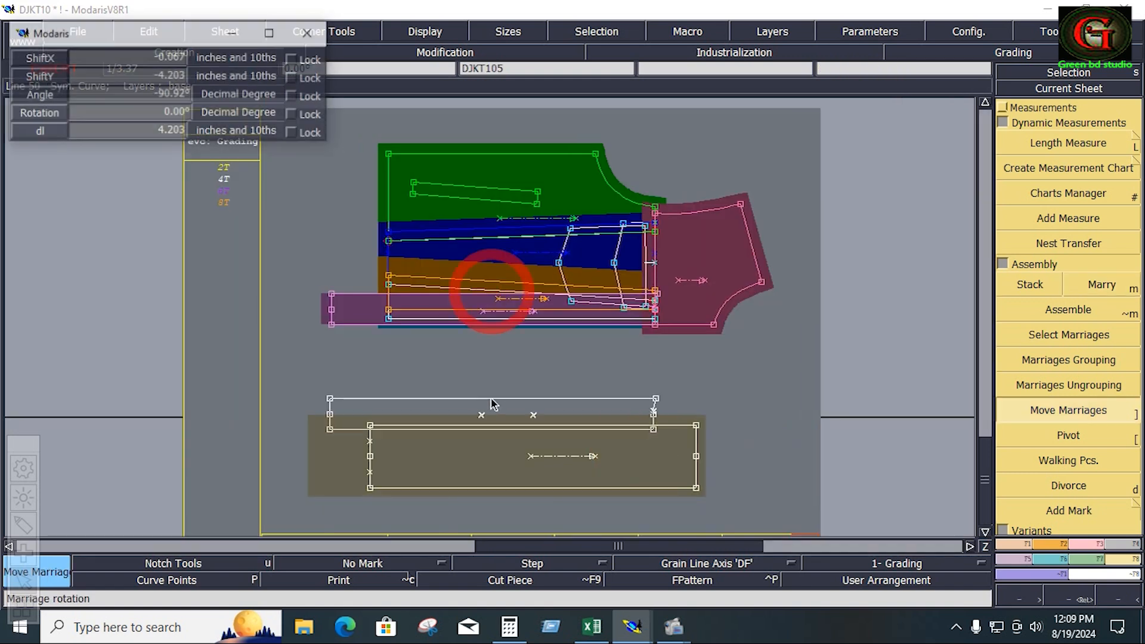
{"action": "left_click", "coordinate": [490, 400]}
{"action": "left_click", "coordinate": [485, 309]}
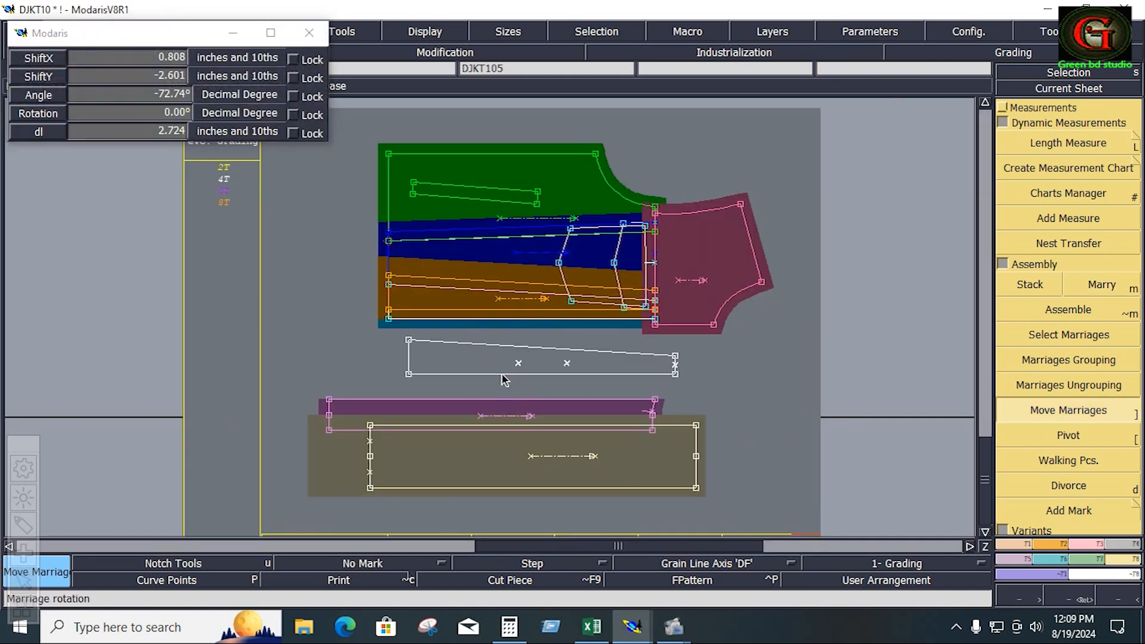
{"action": "left_click", "coordinate": [502, 375]}
{"action": "left_click", "coordinate": [391, 321]}
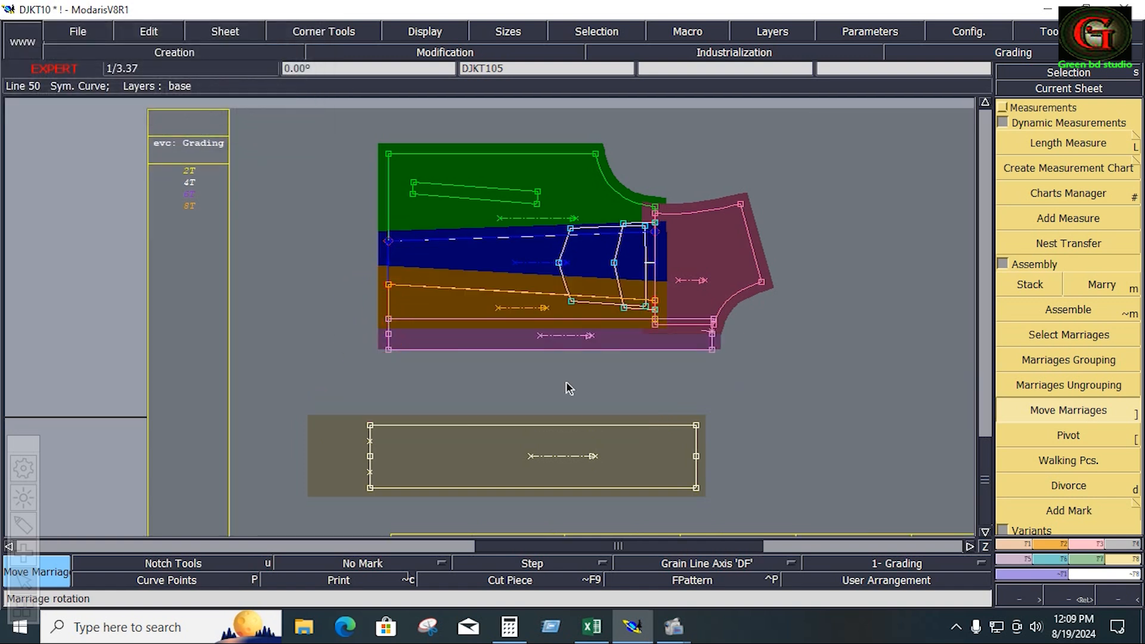
Step: Pull the front yoke off the assembly and snap its armhole corner onto the side front's armhole end
{"action": "left_click", "coordinate": [690, 243]}
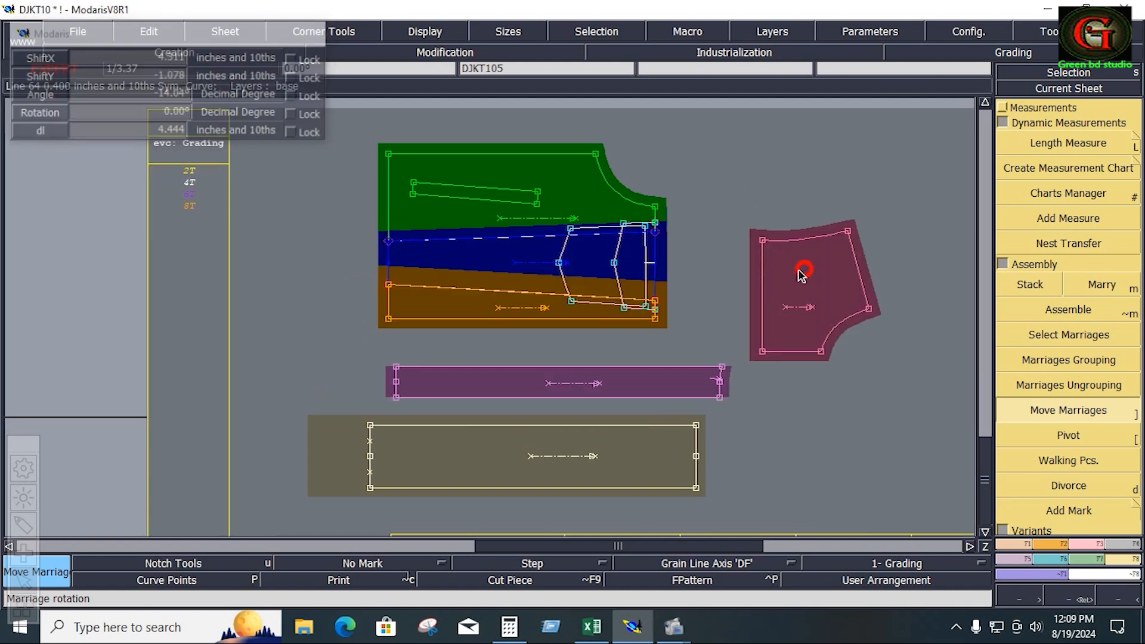
{"action": "left_click", "coordinate": [762, 241]}
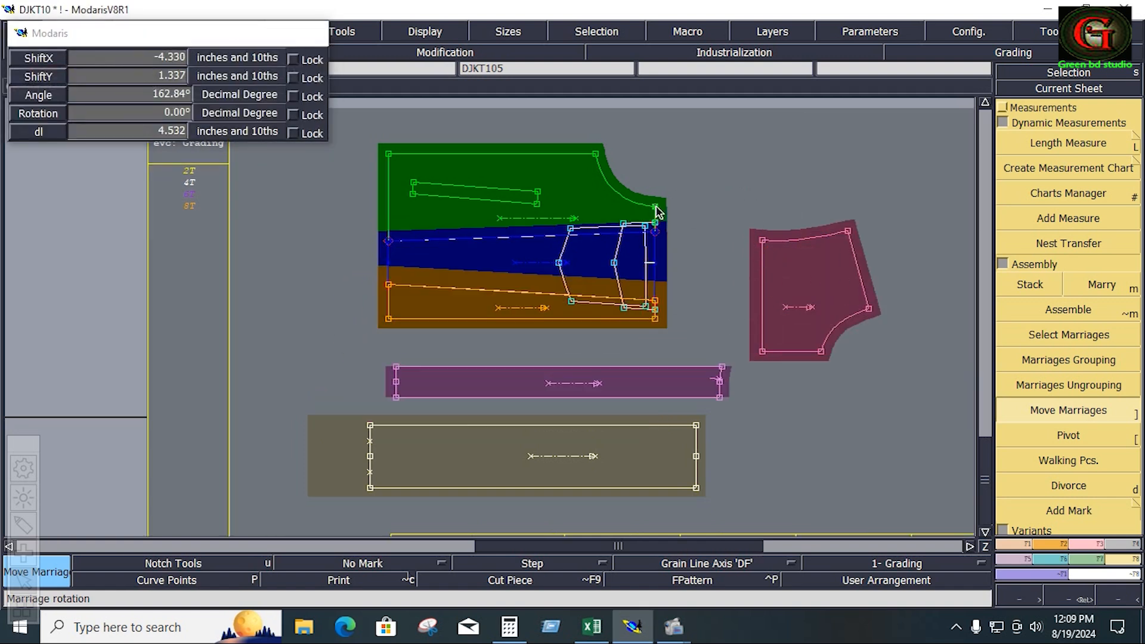
{"action": "left_click", "coordinate": [656, 210]}
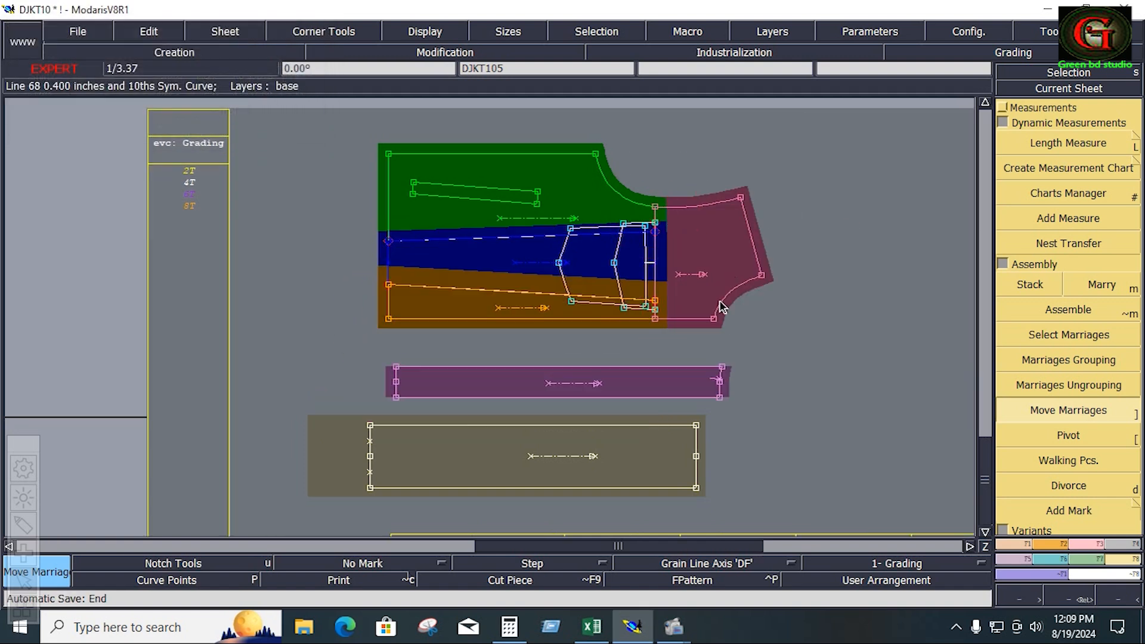
Step: Snap the narrow strip to the front yoke's neck corner and the wide rectangular piece to the strip's outer corner
{"action": "left_click", "coordinate": [724, 374]}
{"action": "left_click", "coordinate": [719, 340]}
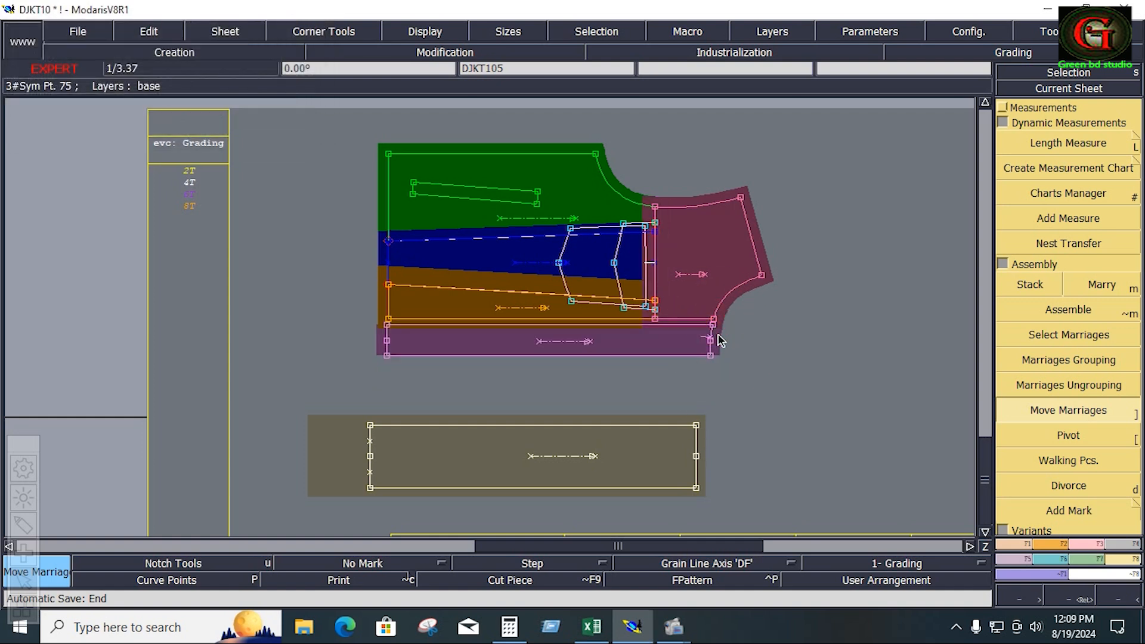
{"action": "left_click", "coordinate": [719, 340]}
{"action": "left_click", "coordinate": [720, 374]}
{"action": "left_click", "coordinate": [719, 359]}
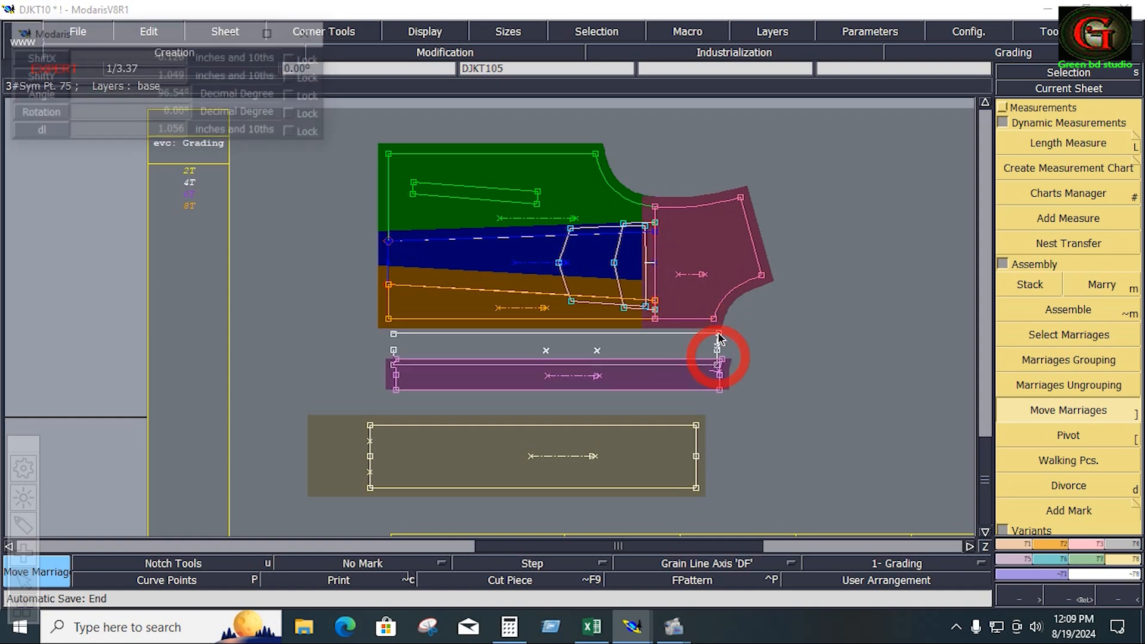
{"action": "left_click", "coordinate": [716, 323]}
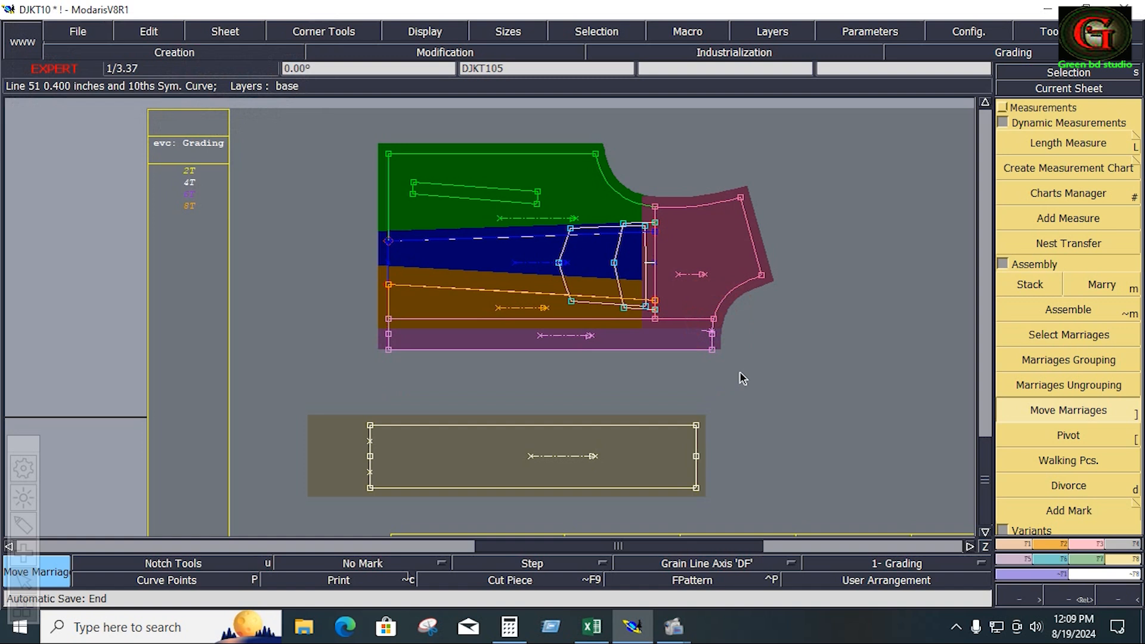
{"action": "left_click", "coordinate": [699, 425]}
{"action": "left_click", "coordinate": [711, 349]}
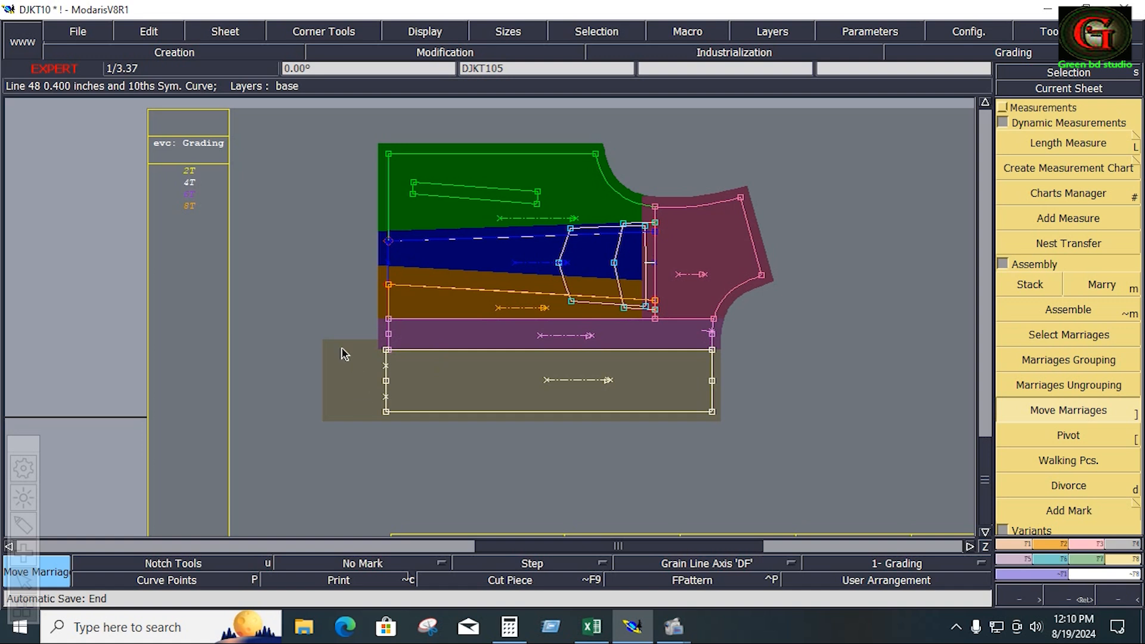
Step: Extract the two pocket bag pieces from the front draft on the DJKT10 sheet with Seam and rearrange all sheets
{"action": "left_click", "coordinate": [610, 479]}
{"action": "key", "text": "j"}
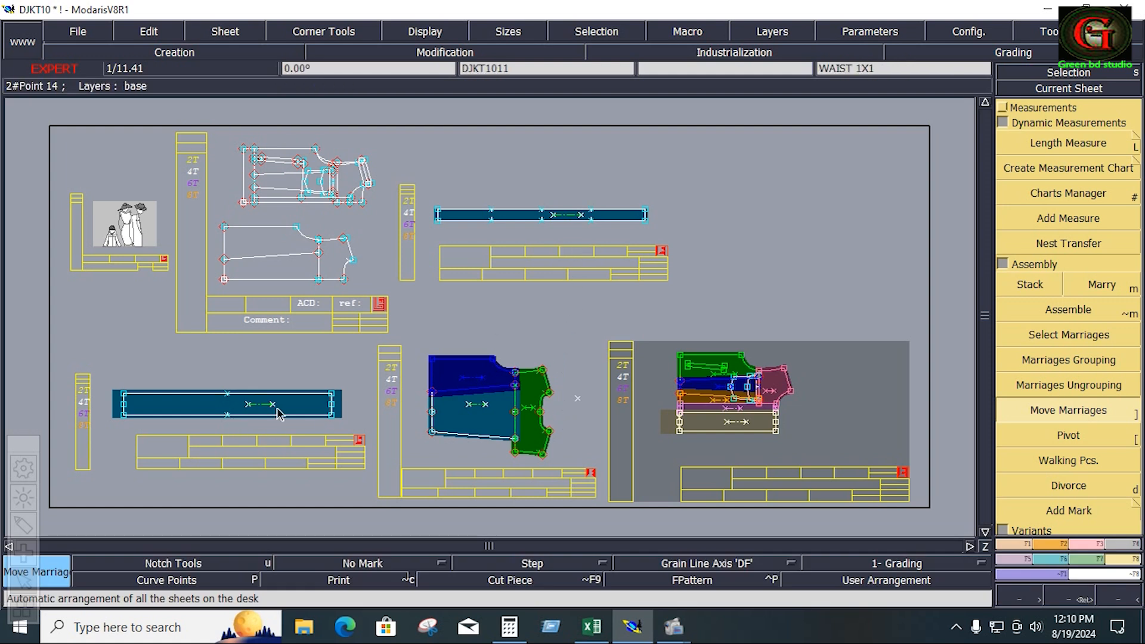
{"action": "left_click", "coordinate": [285, 194]}
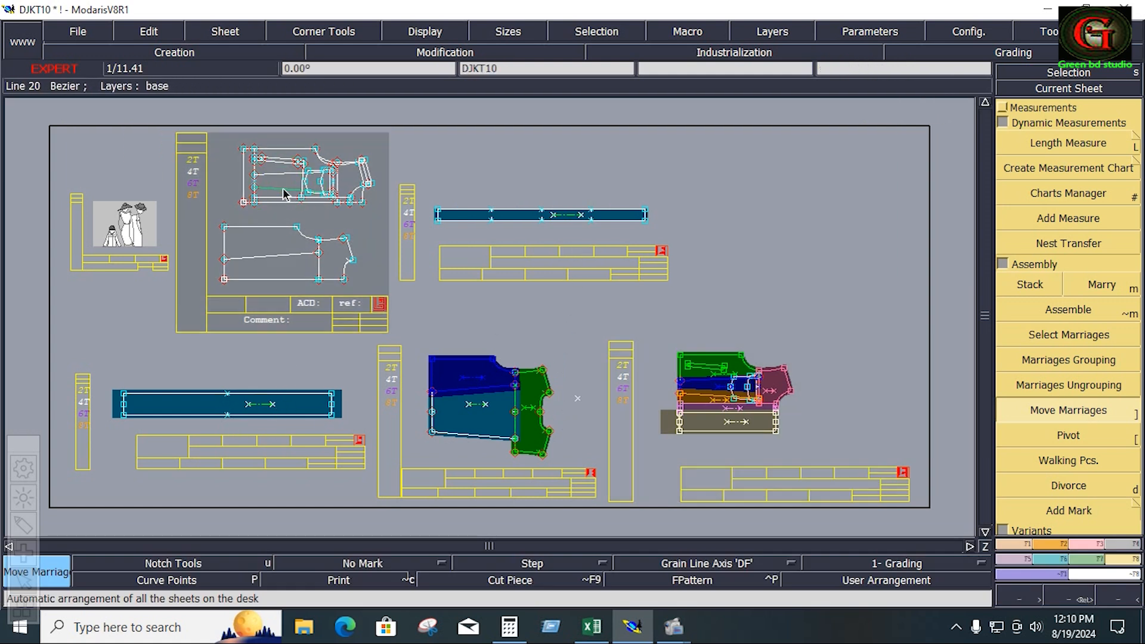
{"action": "key", "text": "Home"}
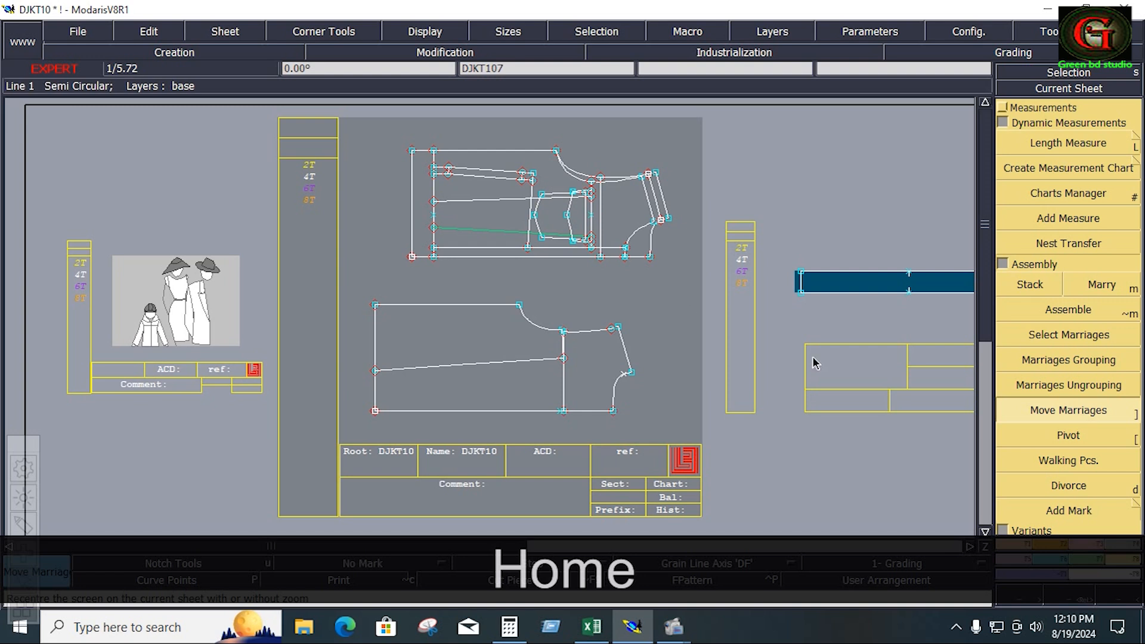
{"action": "left_click", "coordinate": [1124, 559]}
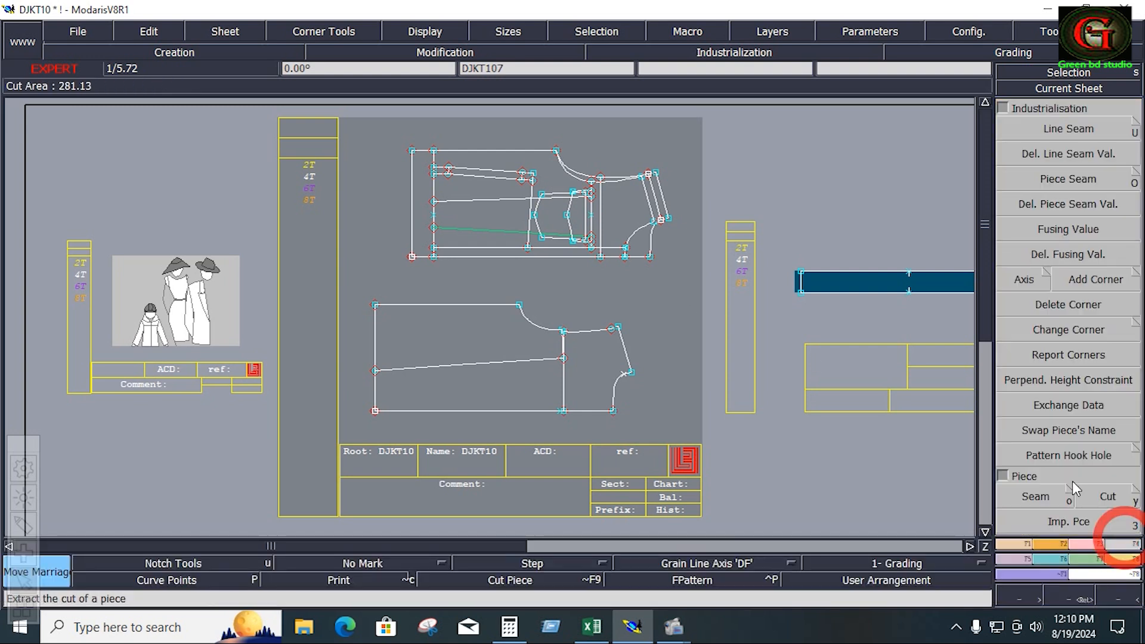
{"action": "left_click", "coordinate": [1035, 499]}
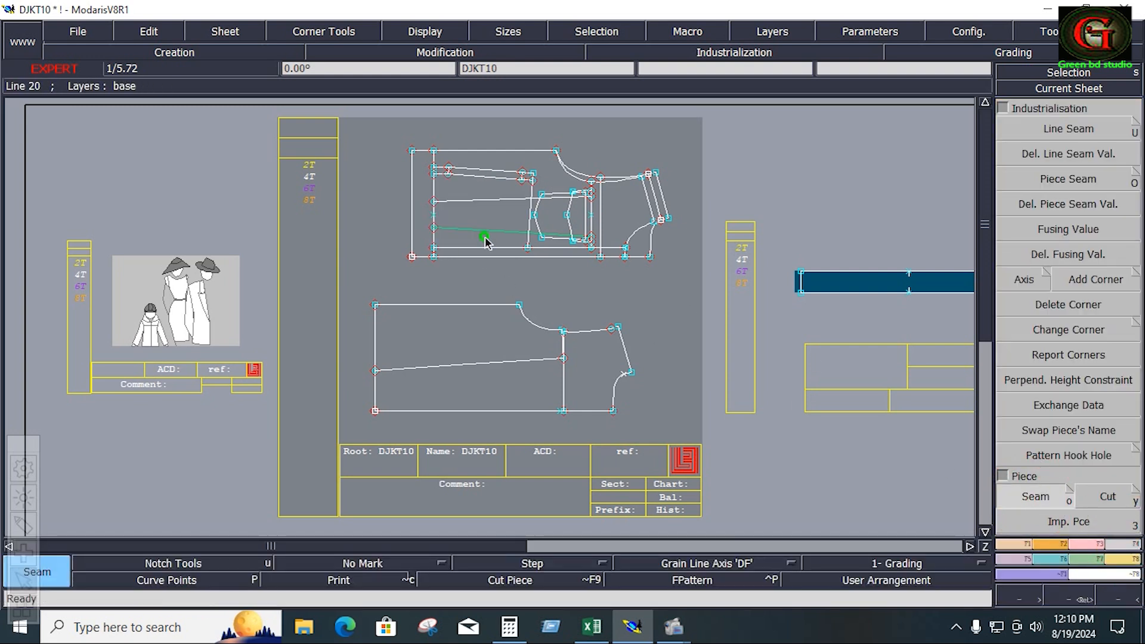
{"action": "left_click", "coordinate": [477, 174]}
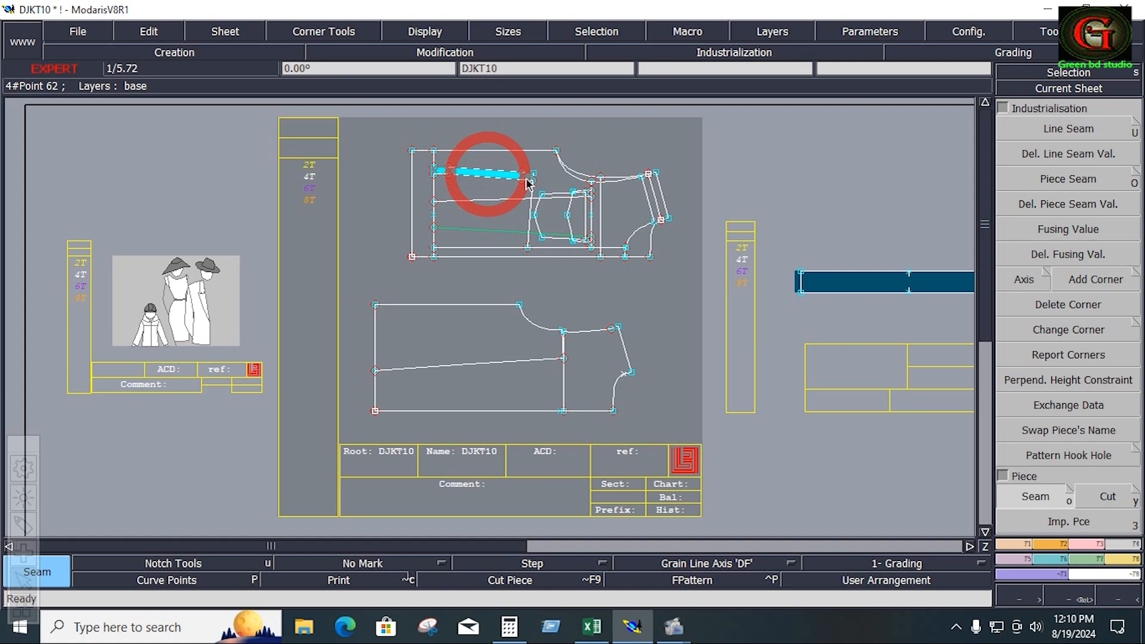
{"action": "right_click", "coordinate": [513, 239]}
{"action": "key", "text": "j"}
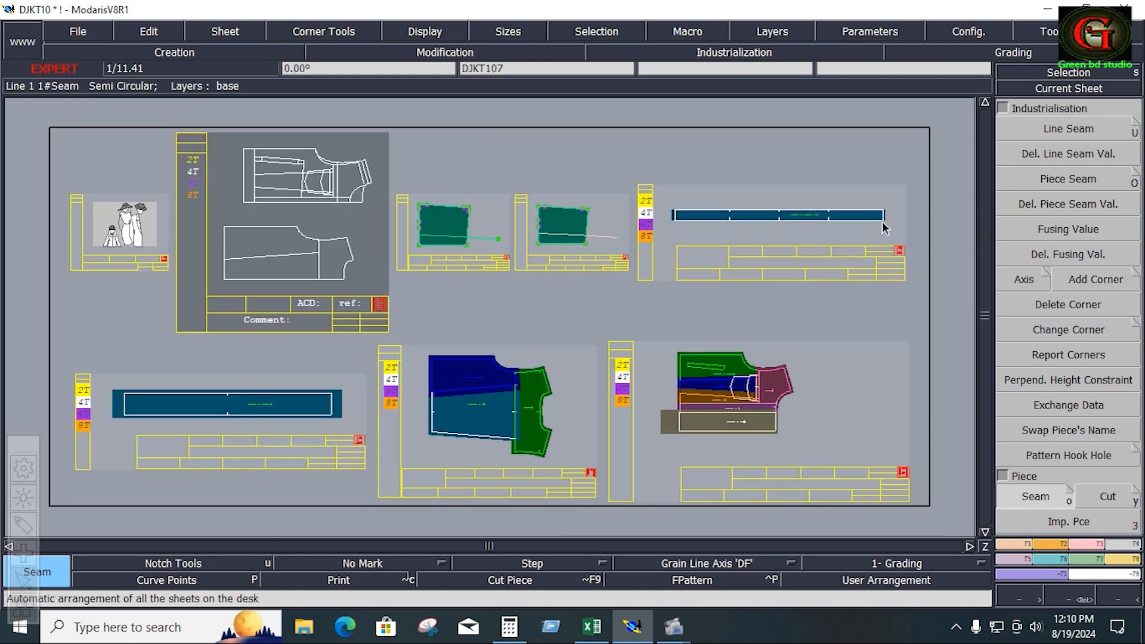
Step: Apply a line seam of 0.500 inches around the edges of both extracted pocket bag pieces
{"action": "left_click", "coordinate": [1046, 131]}
{"action": "left_click", "coordinate": [555, 197]}
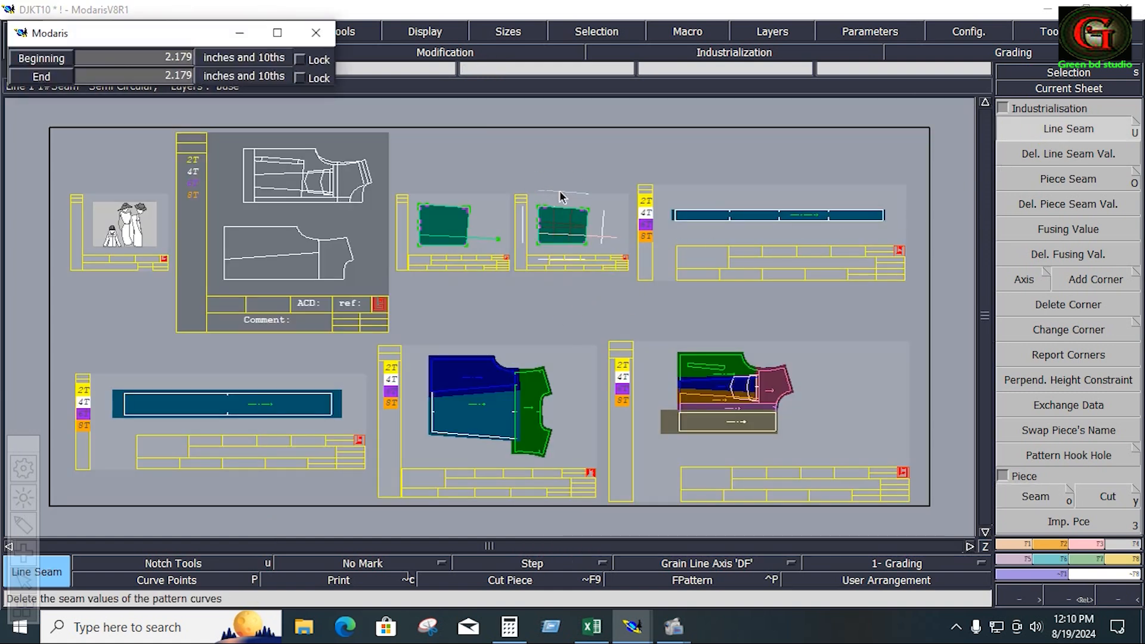
{"action": "key", "text": "Down"}
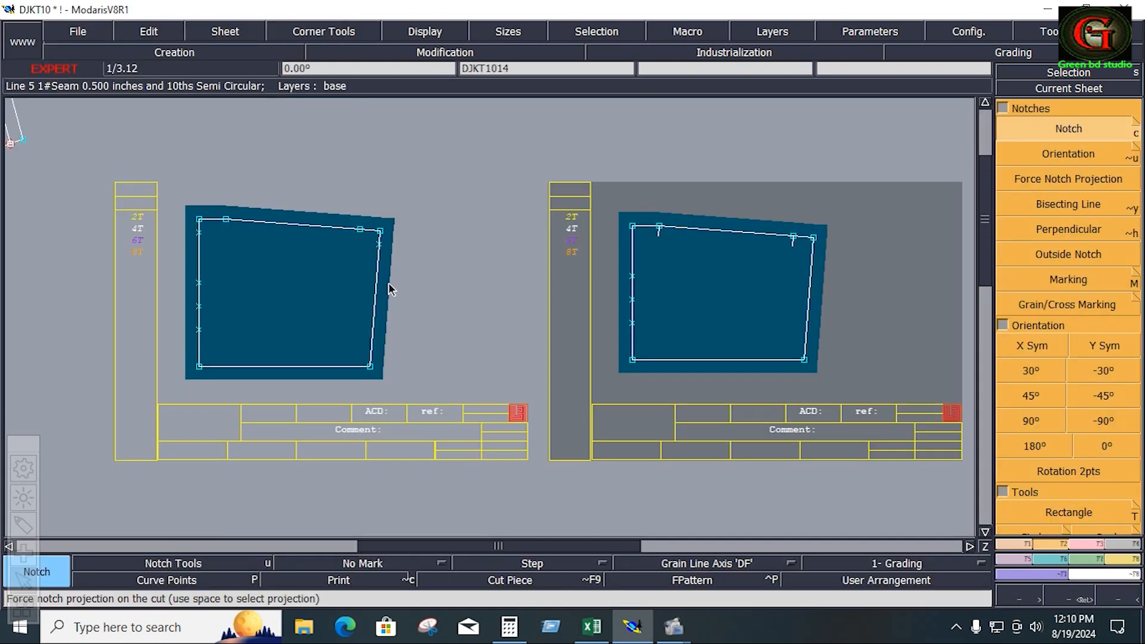
Step: Add two notches on the first pocket bag's slanted upper edge and delete the spare points along both bags' left edges
{"action": "left_click", "coordinate": [359, 230]}
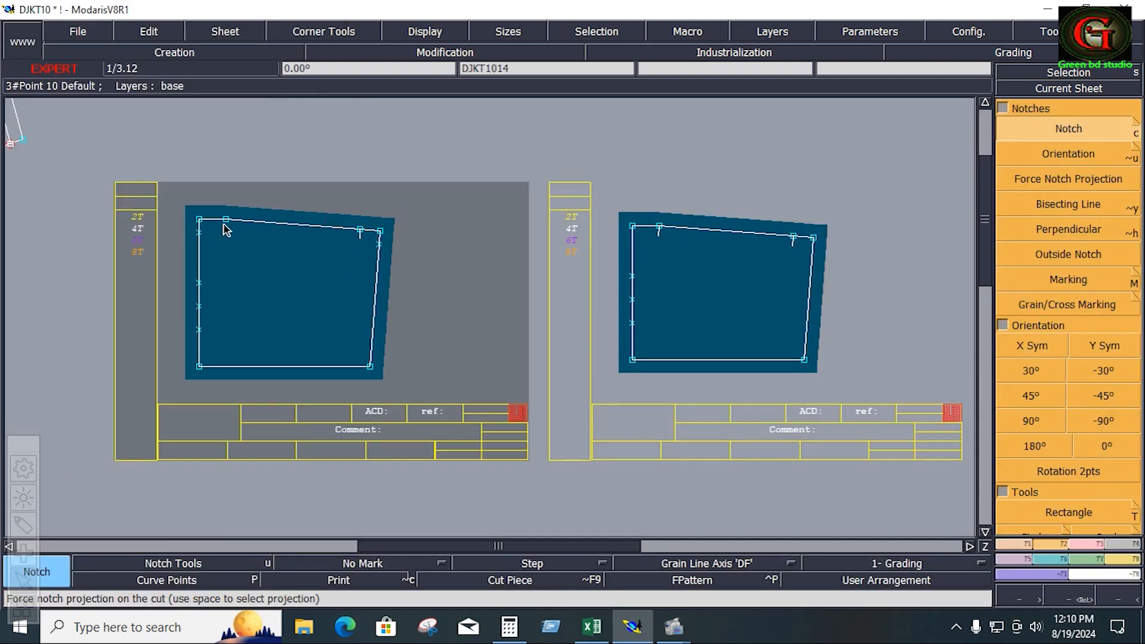
{"action": "left_click", "coordinate": [226, 221]}
{"action": "left_click_drag", "start_coordinate": [186, 225], "coordinate": [221, 341]}
{"action": "key", "text": "Delete"}
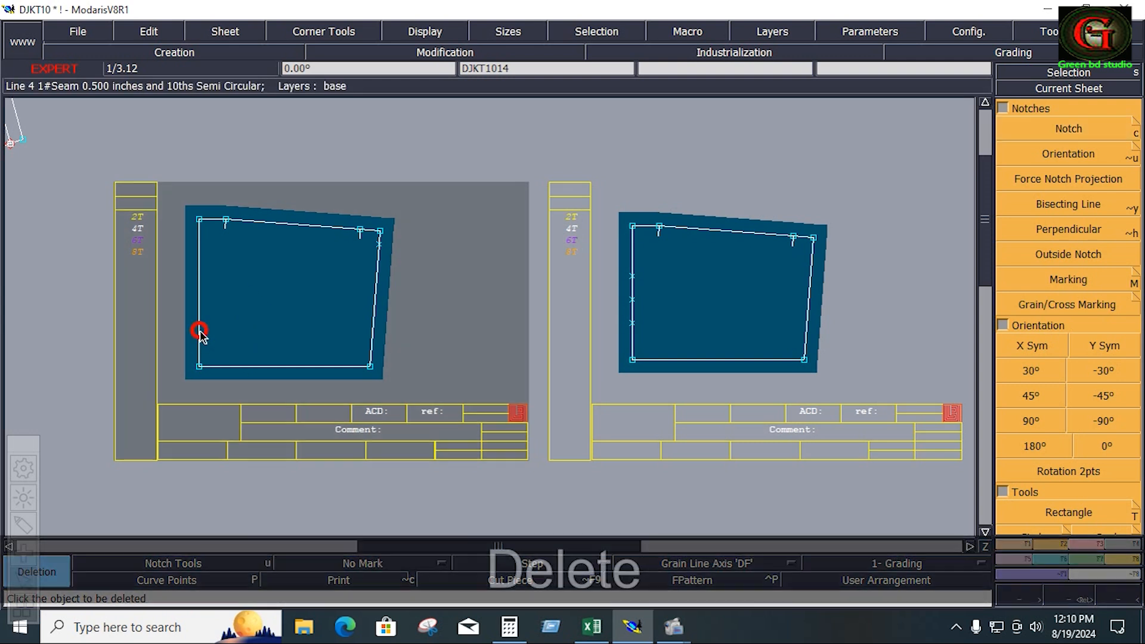
{"action": "left_click_drag", "start_coordinate": [608, 241], "coordinate": [657, 341]}
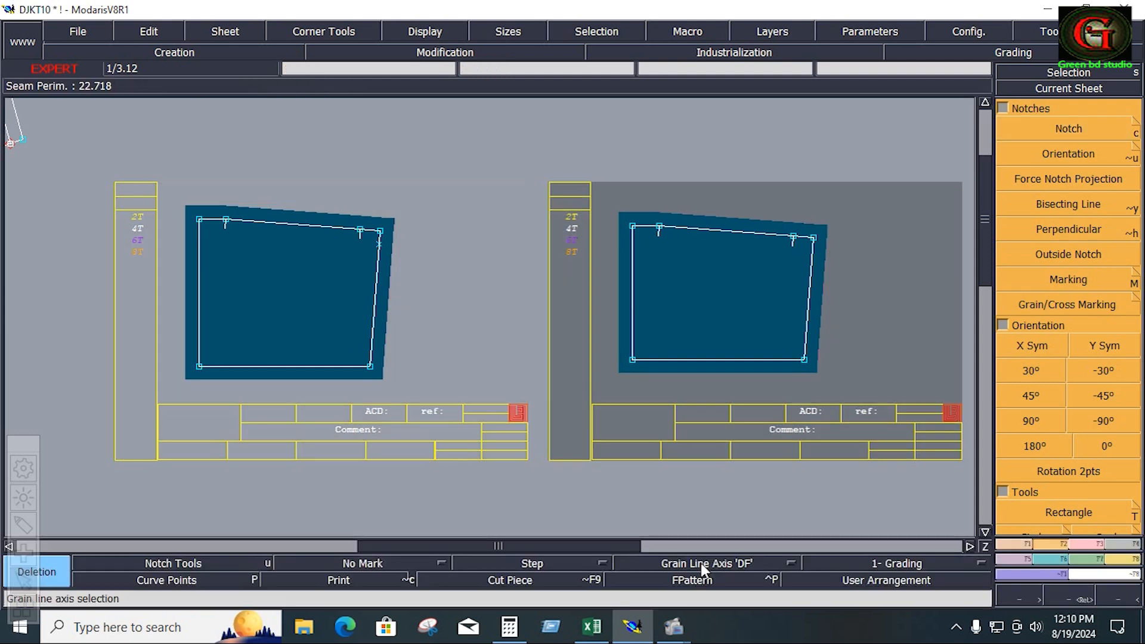
Step: Draw a horizontal grain line axis of type DF in the middle of each pocket bag piece
{"action": "left_click", "coordinate": [704, 563]}
{"action": "left_click", "coordinate": [694, 495]}
{"action": "key", "text": "ctrl+super"}
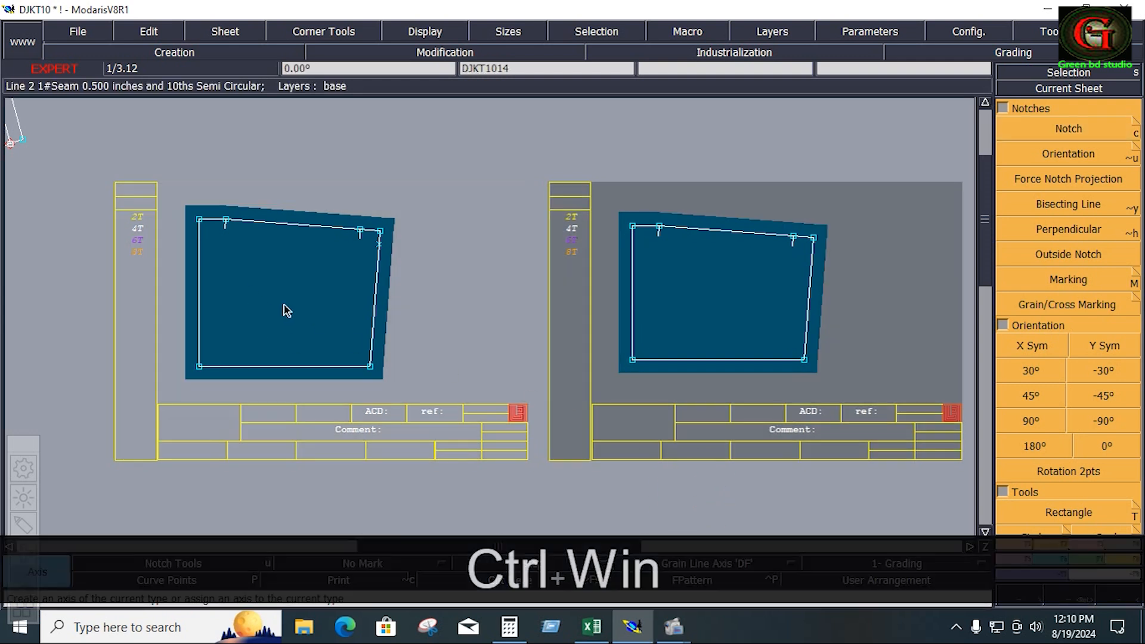
{"action": "left_click", "coordinate": [276, 301]}
{"action": "left_click", "coordinate": [320, 301]}
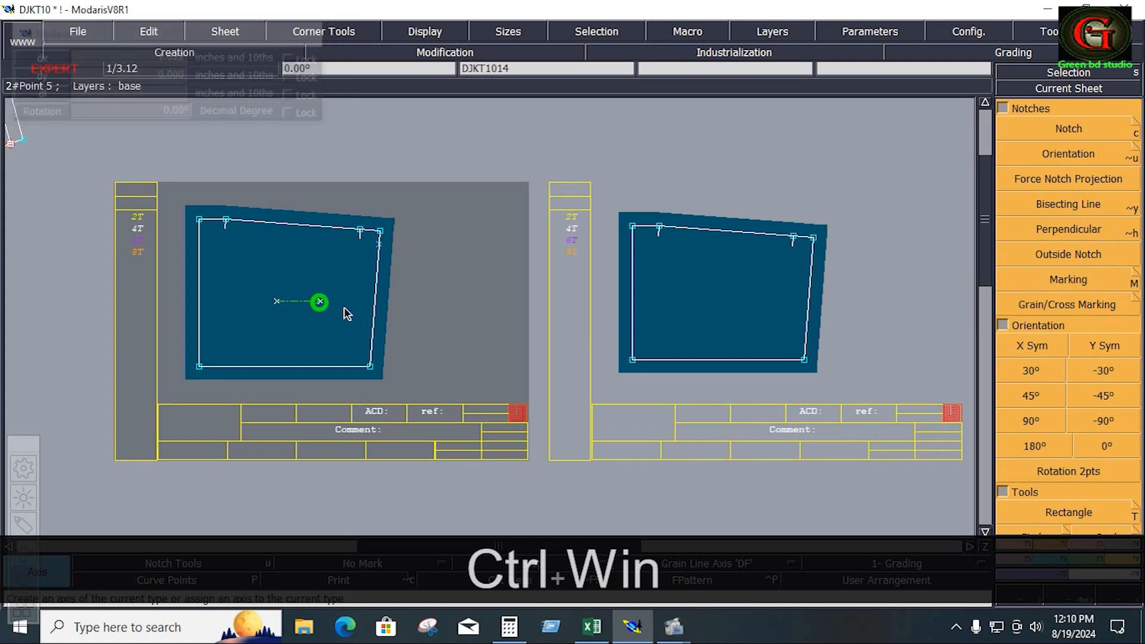
{"action": "left_click", "coordinate": [702, 291]}
{"action": "left_click", "coordinate": [763, 291]}
Step: Enter the comment PKT BAG B 1X2 for the first pocket bag piece
{"action": "left_click", "coordinate": [459, 453]}
{"action": "type", "text": "PK"}
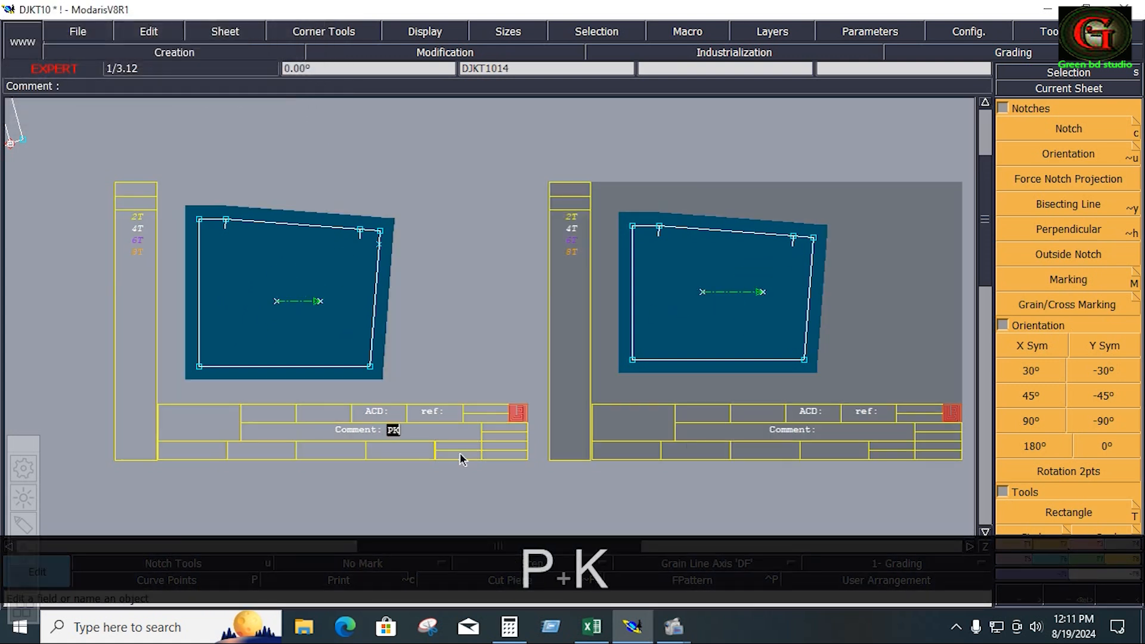
{"action": "type", "text": "T BAG "}
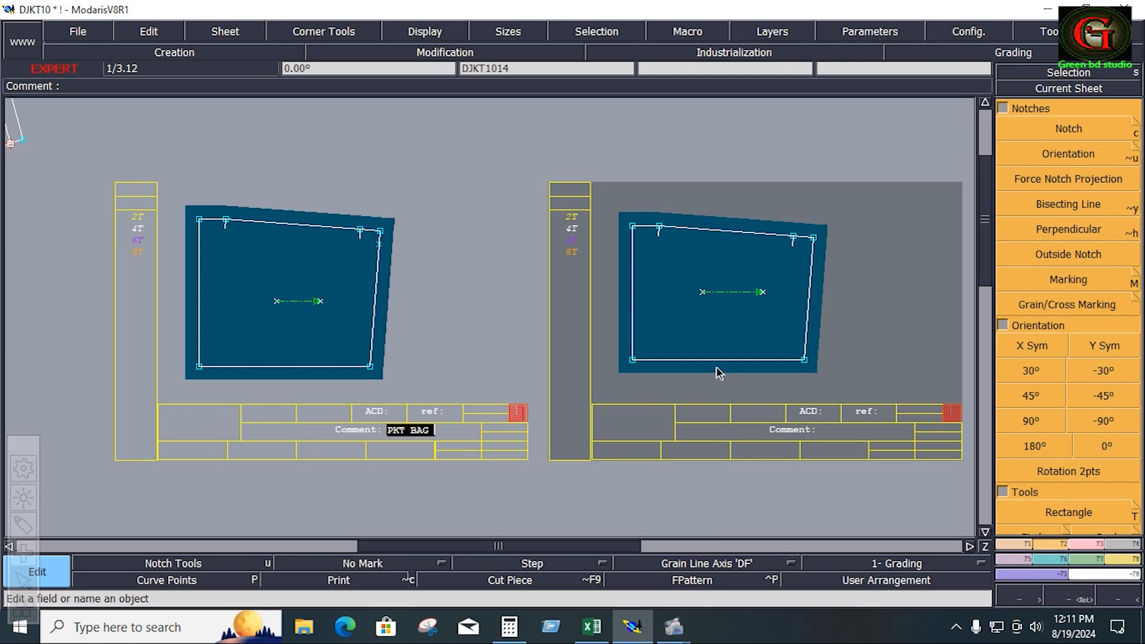
{"action": "type", "text": "S"}
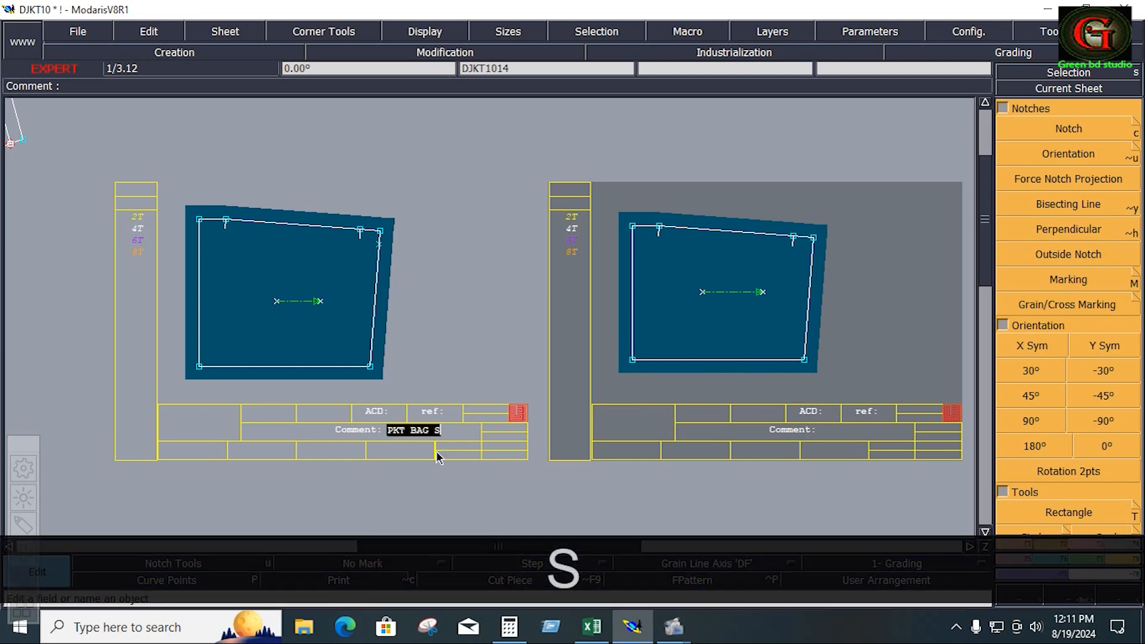
{"action": "key", "text": "BackSpace"}
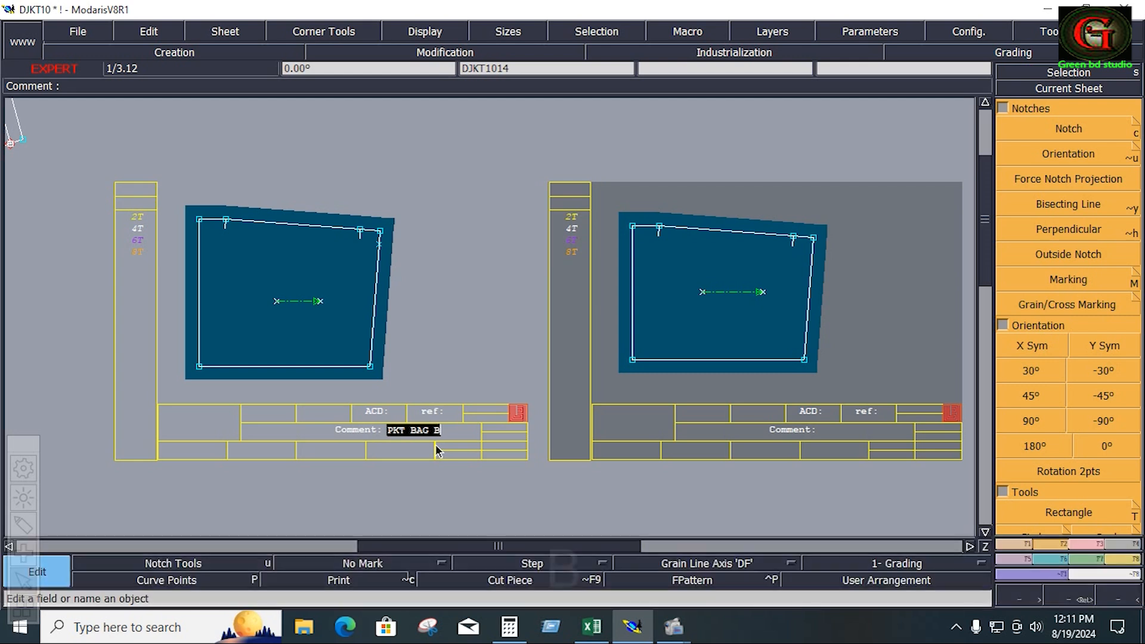
{"action": "type", "text": "B "}
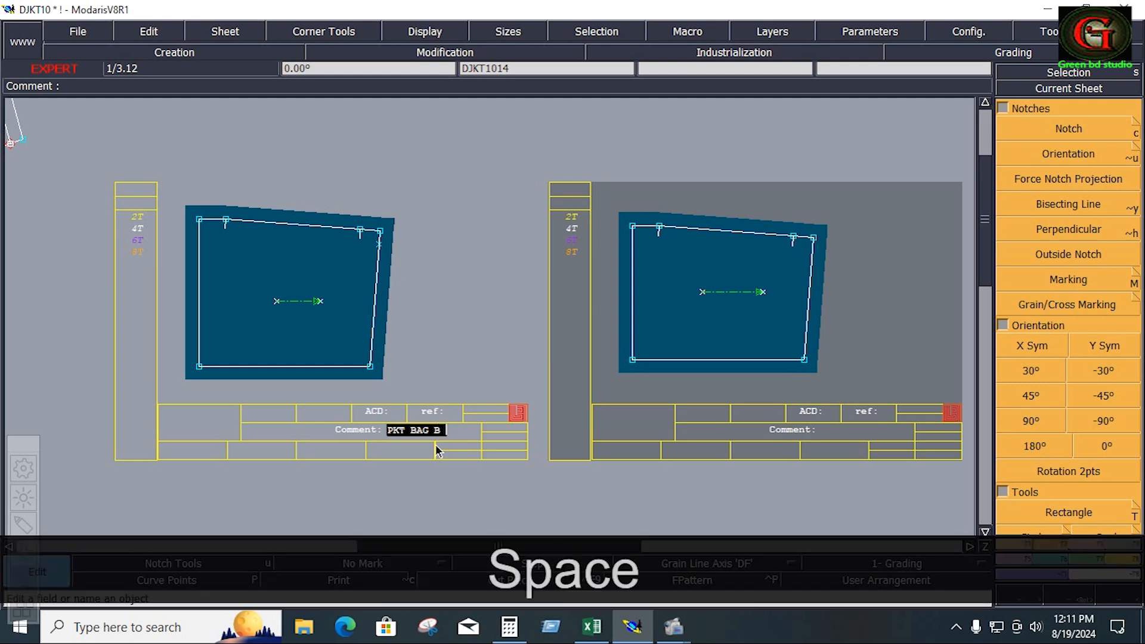
{"action": "type", "text": "1X2"}
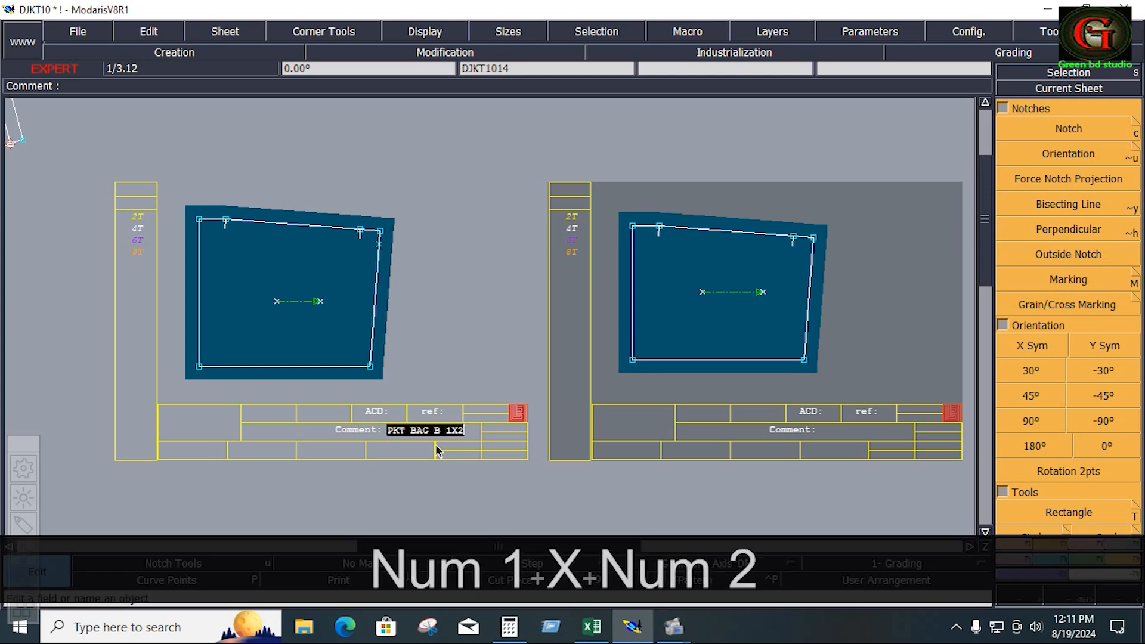
{"action": "key", "text": "Return"}
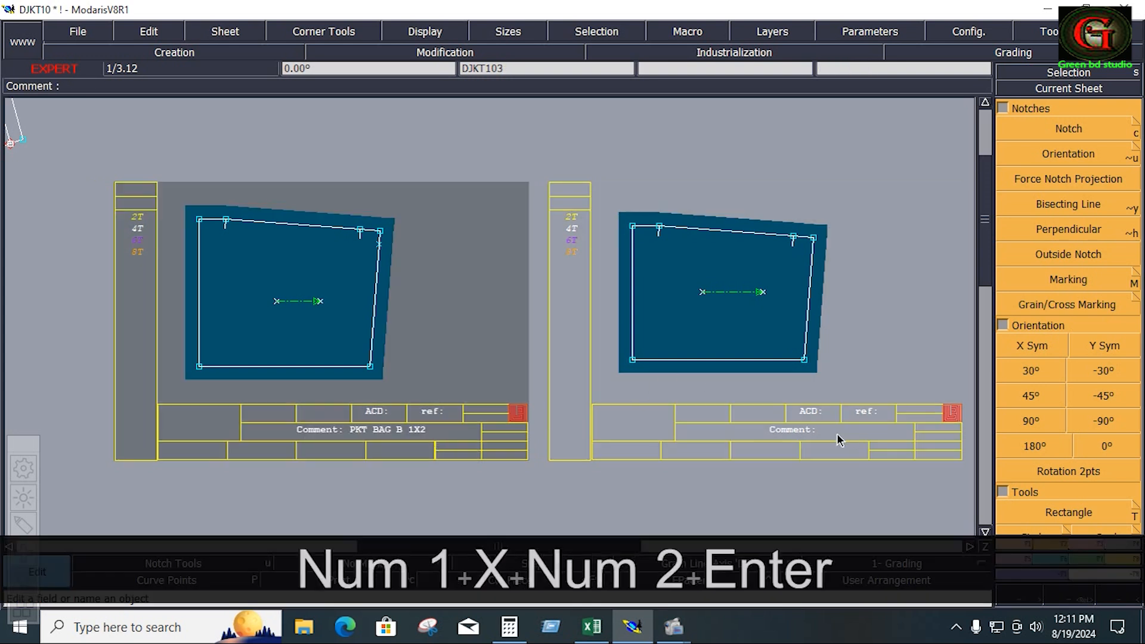
Step: Enter the comment PKT BAG S 1X2 for the second pocket bag piece
{"action": "left_click", "coordinate": [819, 436]}
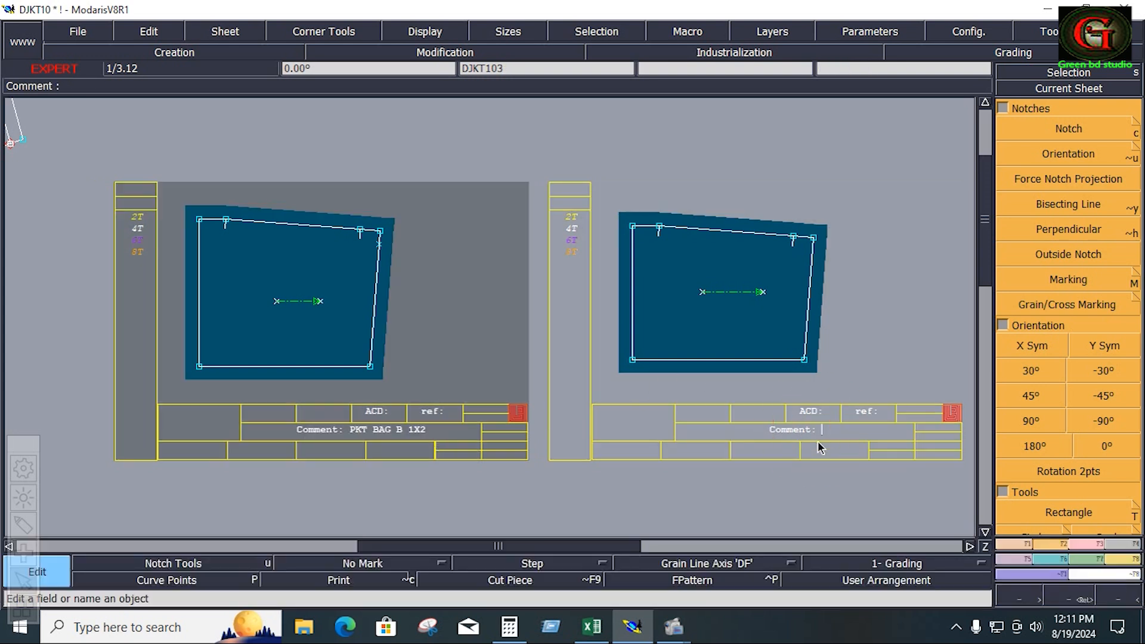
{"action": "type", "text": "PKT "}
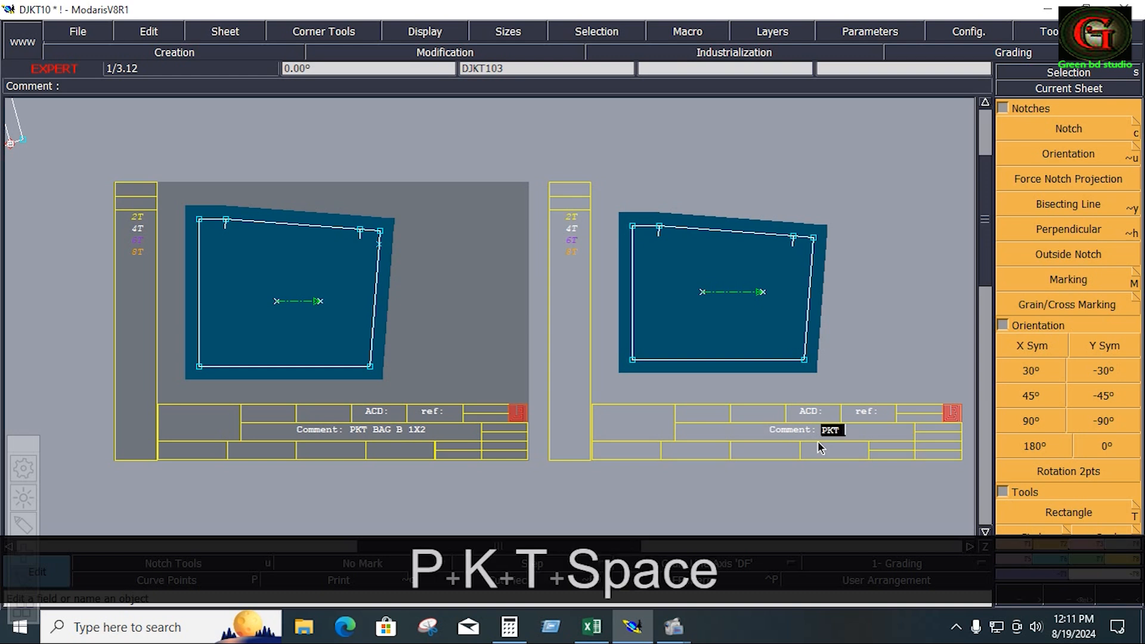
{"action": "type", "text": "BAG "}
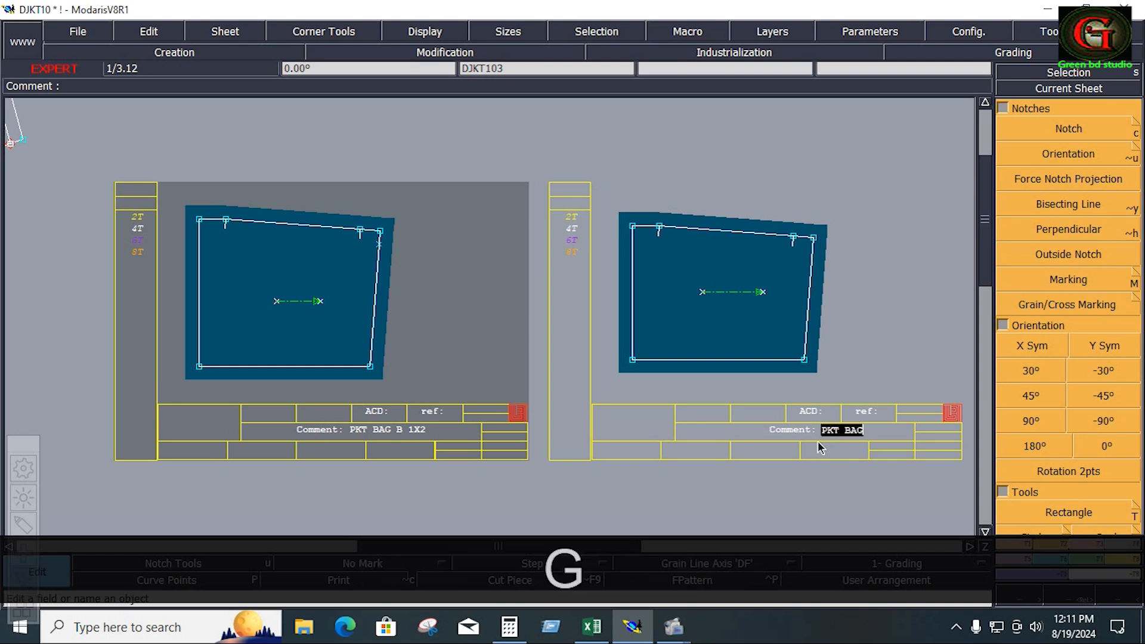
{"action": "type", "text": "S "}
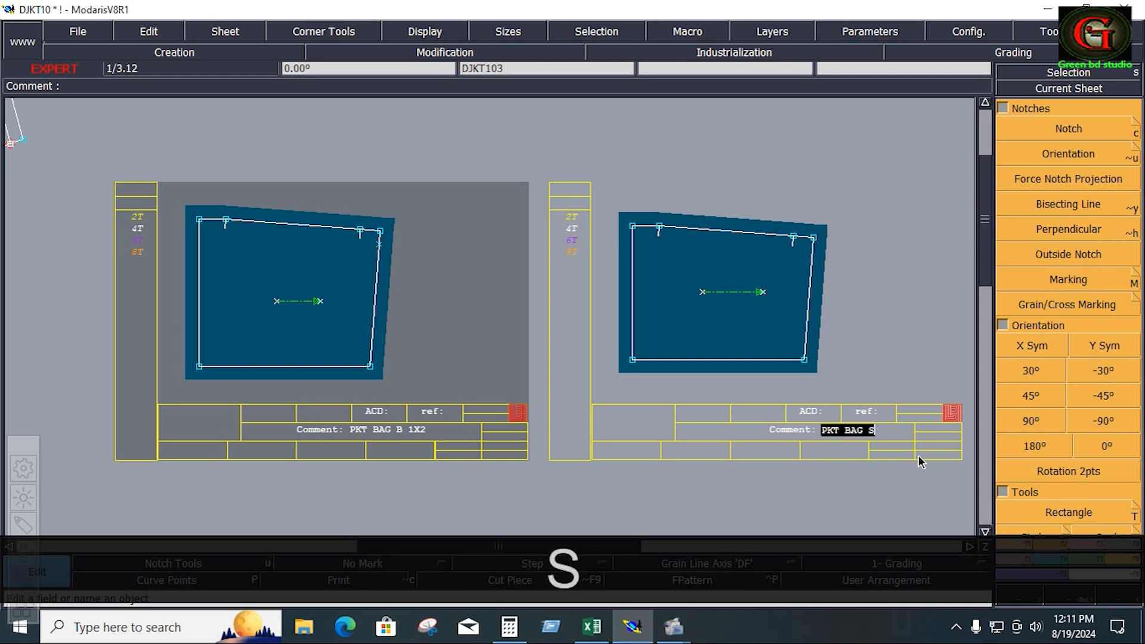
{"action": "type", "text": "1X2"}
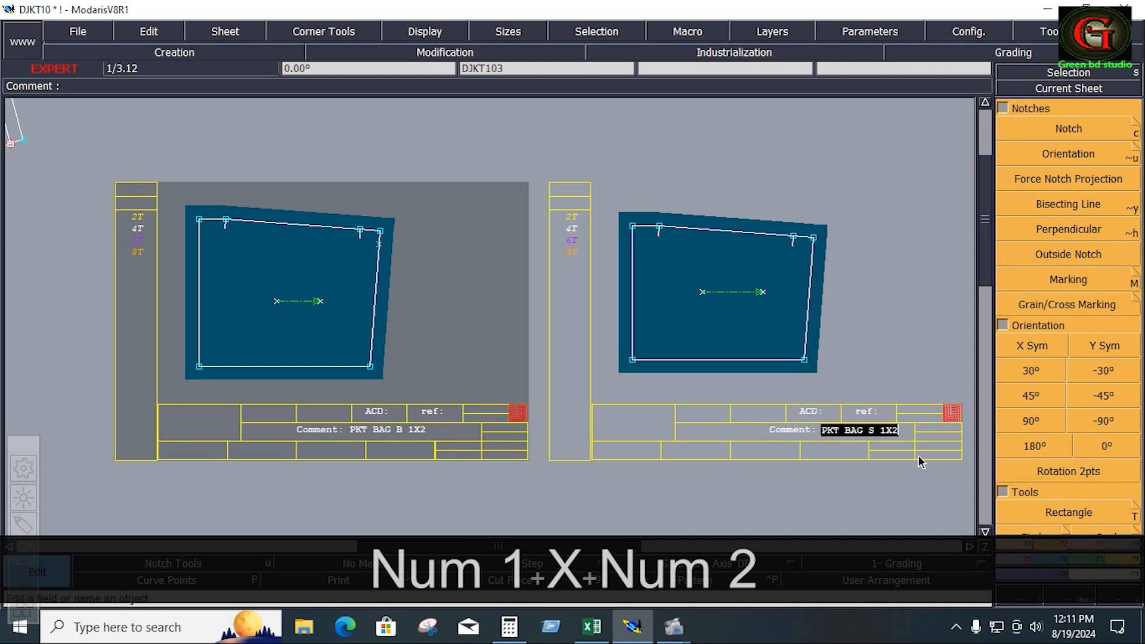
{"action": "key", "text": "Return"}
Step: Rearrange all sheets on the desk and save the model DJKT10 in its save directory
{"action": "key", "text": "j"}
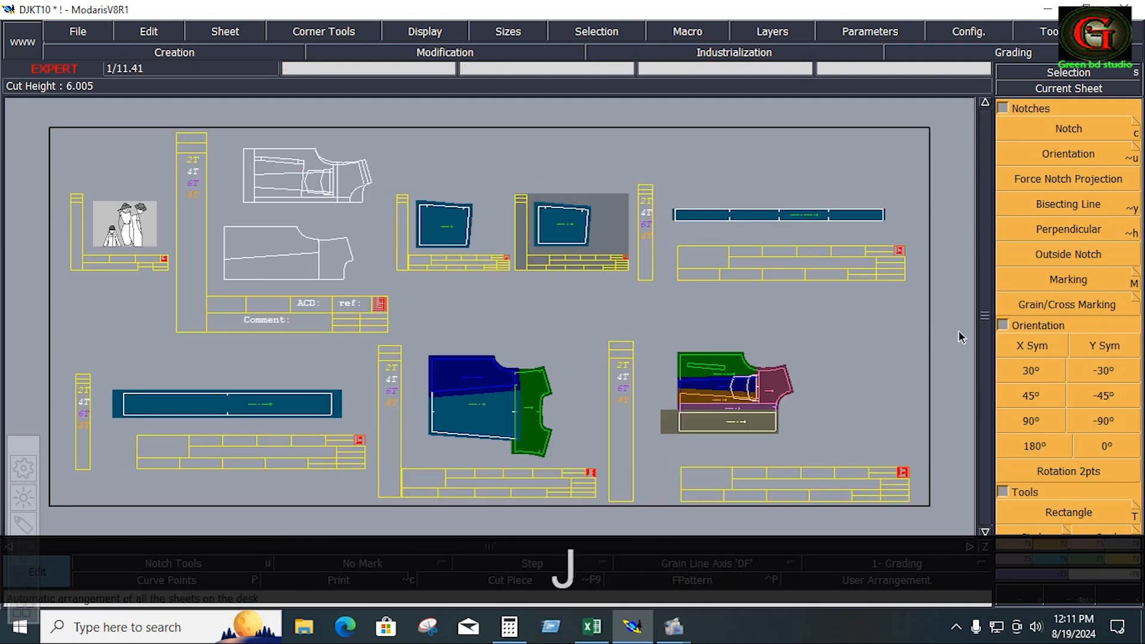
{"action": "left_click", "coordinate": [904, 364]}
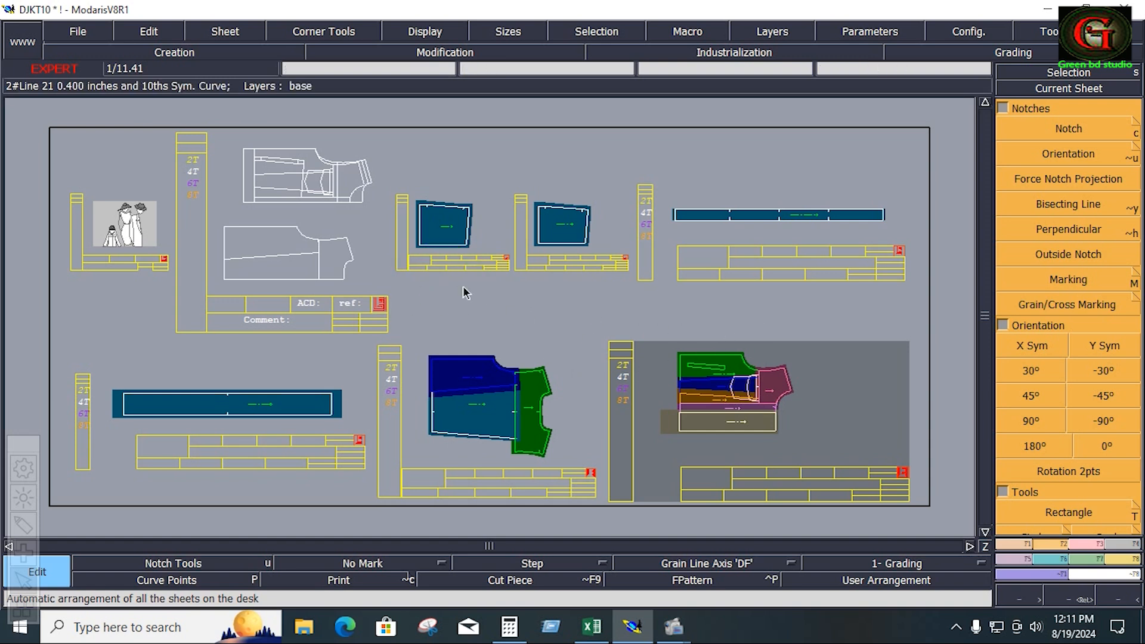
{"action": "key", "text": "j"}
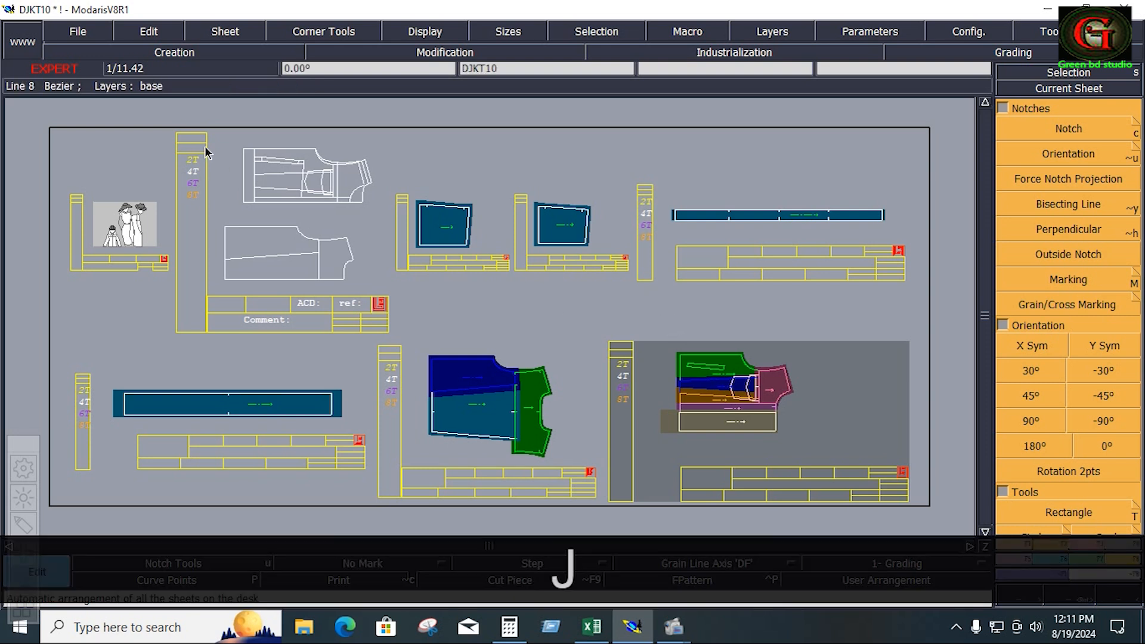
{"action": "left_click", "coordinate": [70, 30]}
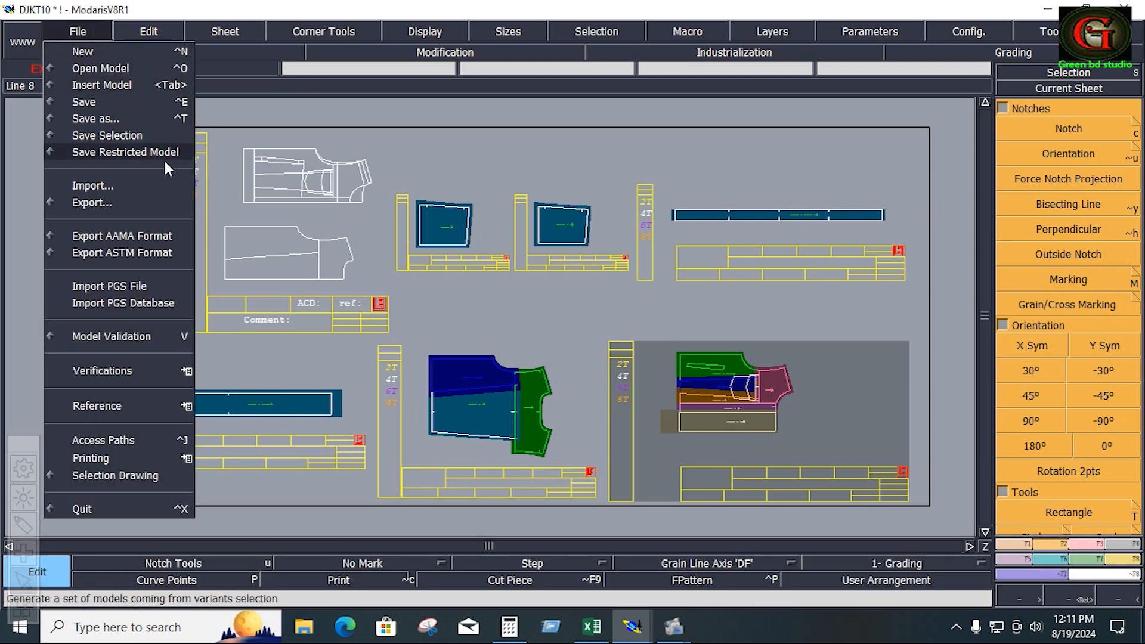
{"action": "left_click", "coordinate": [95, 102]}
{"action": "left_click", "coordinate": [480, 414]}
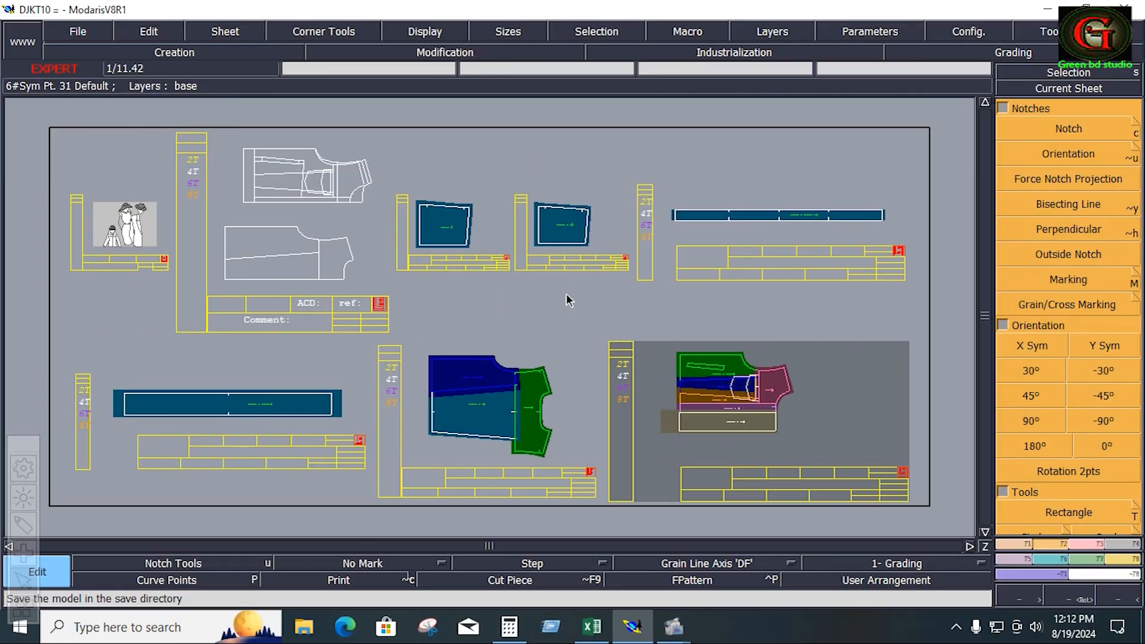
Step: Bring up the base draft sheet and consult the size 4 column of the Excel measurement chart, returning to Modaris
{"action": "left_click", "coordinate": [358, 180]}
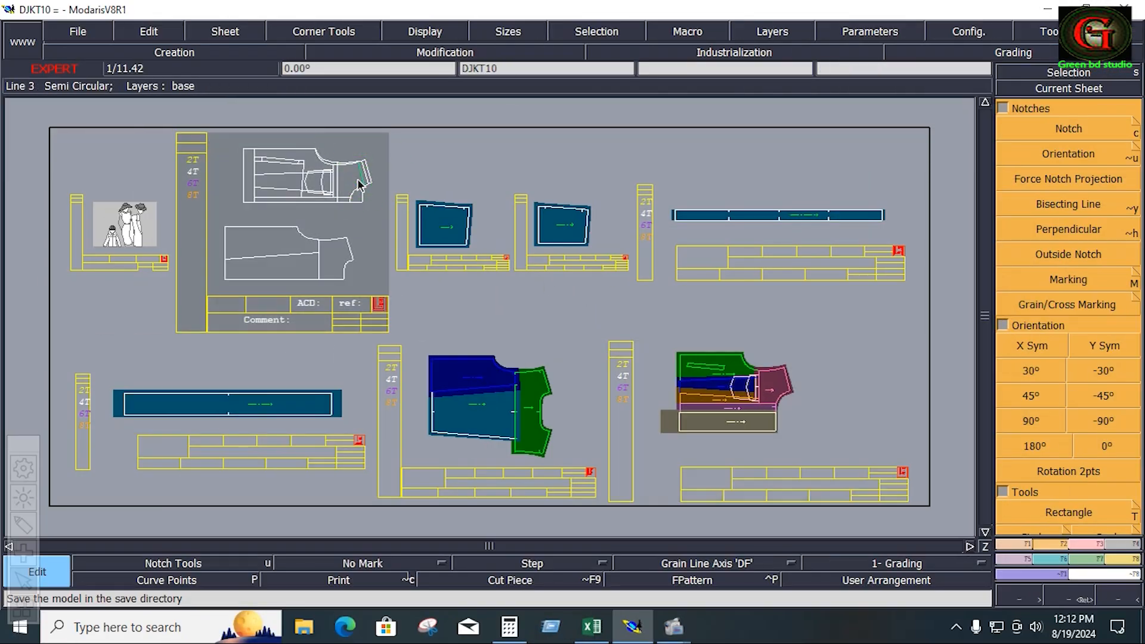
{"action": "key", "text": "Home"}
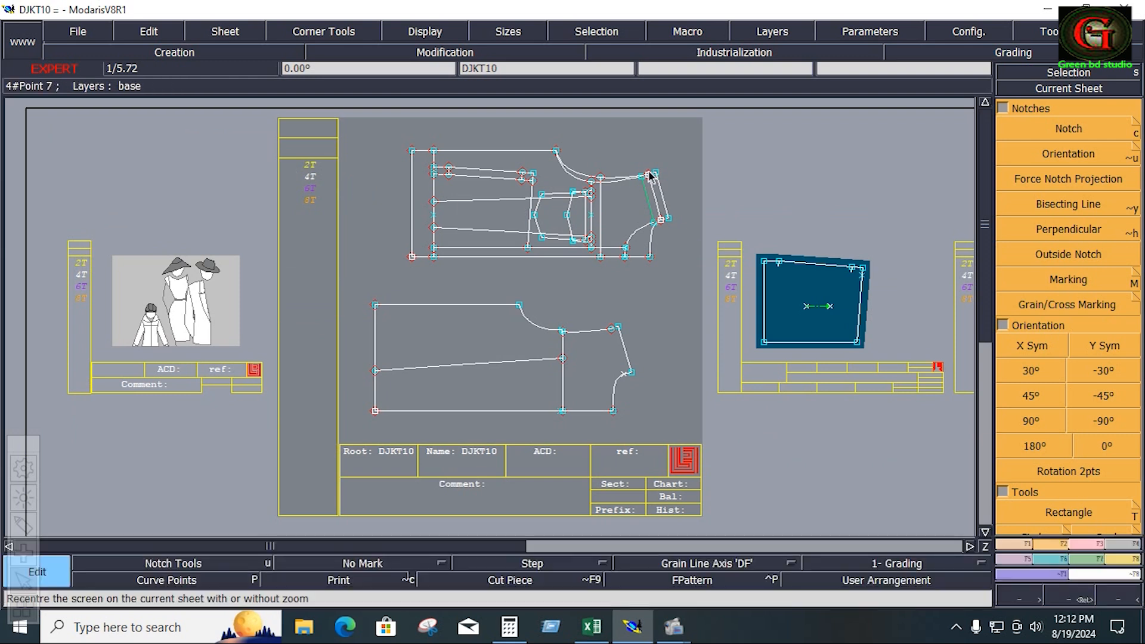
{"action": "left_click", "coordinate": [591, 634]}
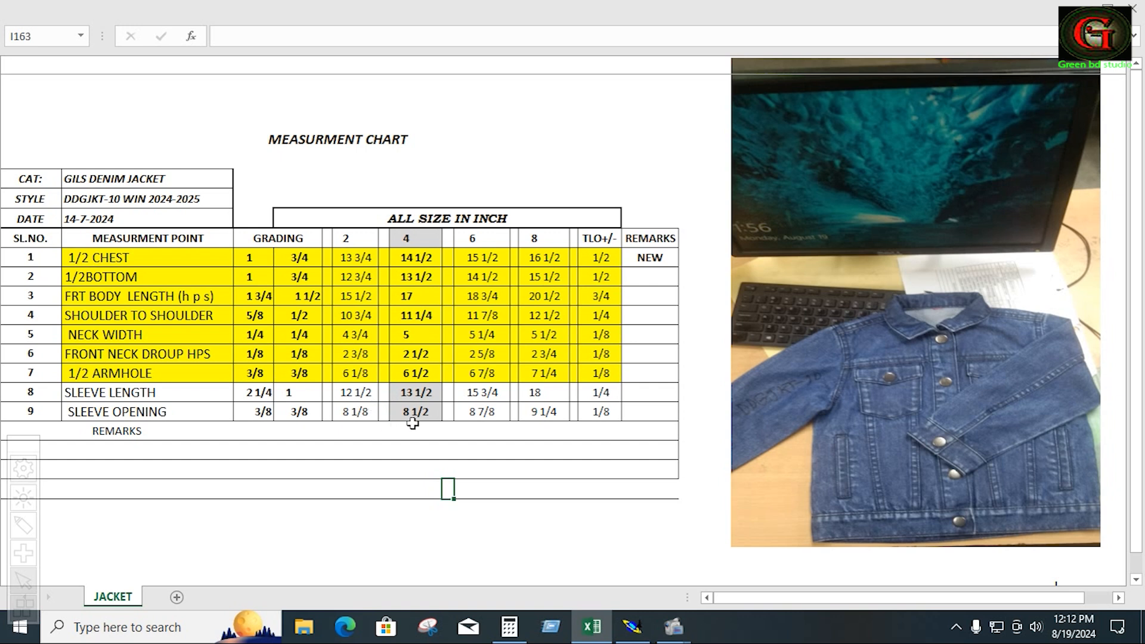
{"action": "key", "text": "alt+Tab"}
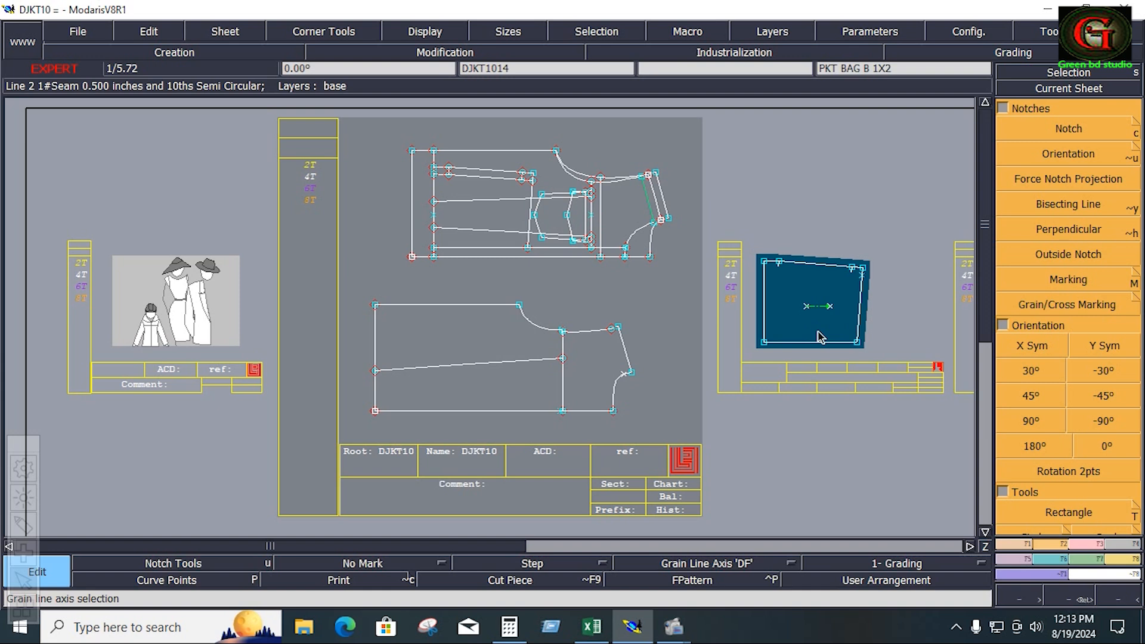
Step: Draw a rectangle 13.5 inches wide and 6 inches high above the upper body draft on the base sheet
{"action": "left_click", "coordinate": [1066, 512]}
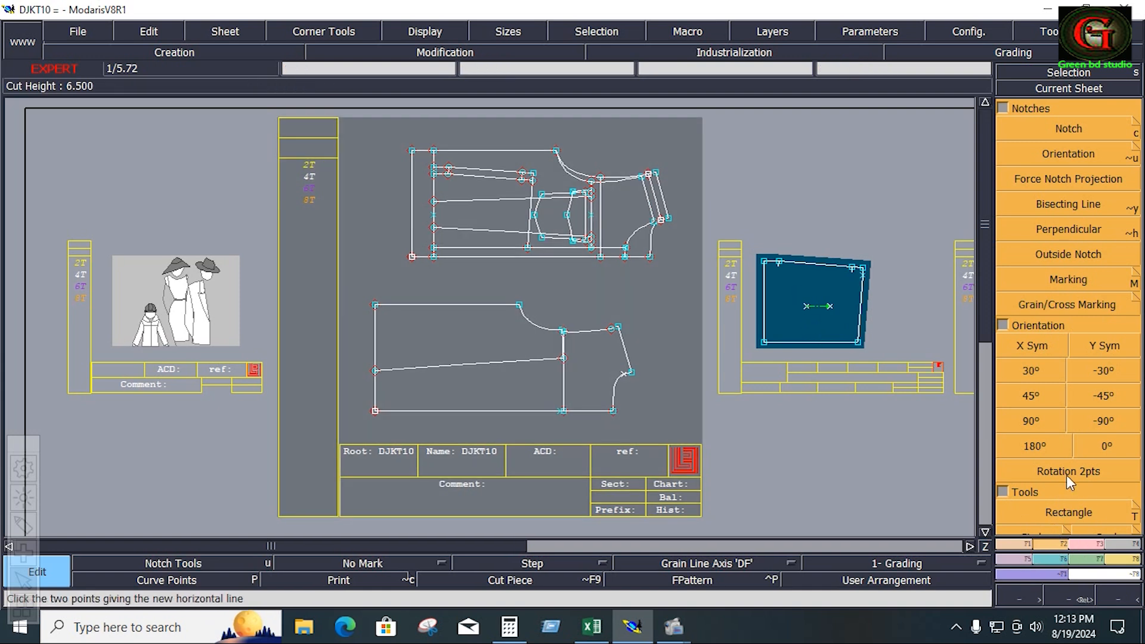
{"action": "left_click", "coordinate": [1066, 512]}
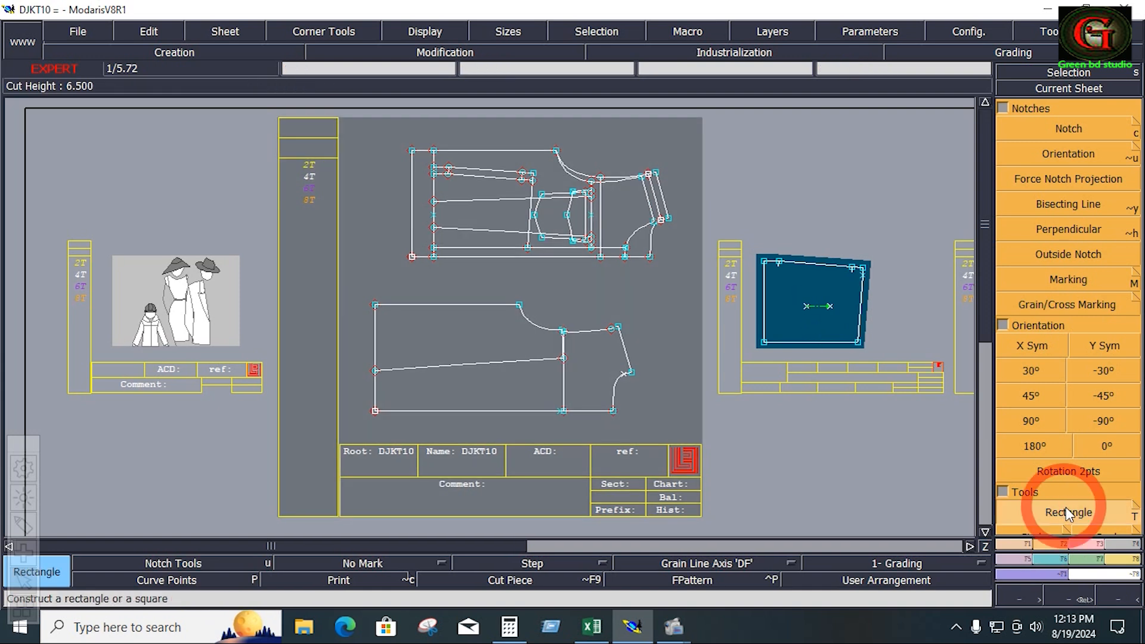
{"action": "left_click", "coordinate": [407, 124]}
{"action": "key", "text": "Down"}
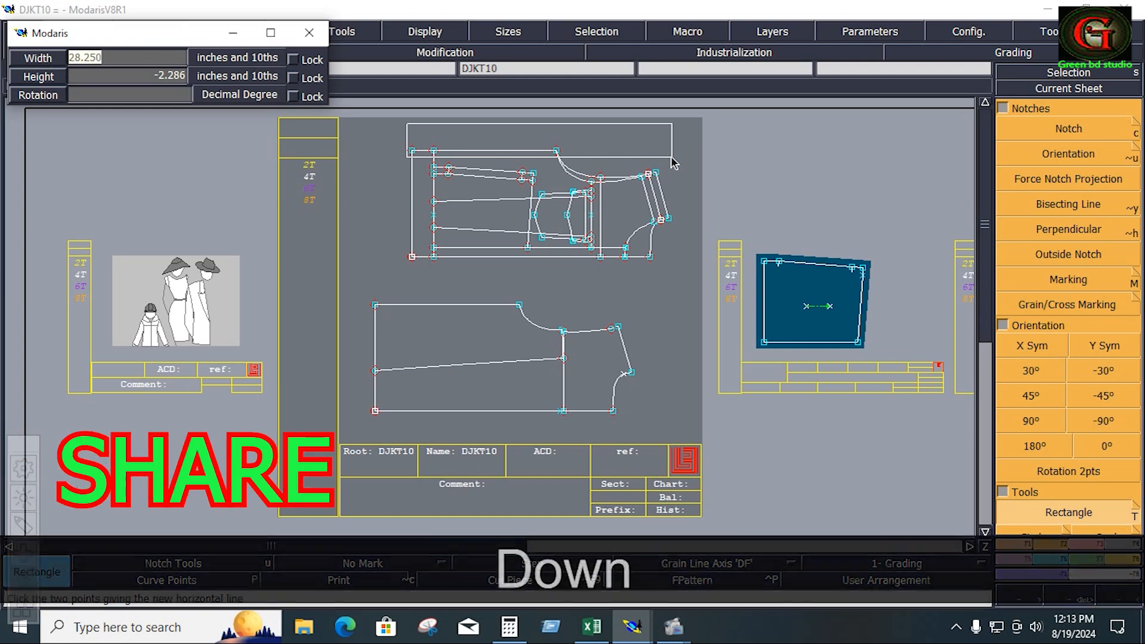
{"action": "type", "text": "13.5"}
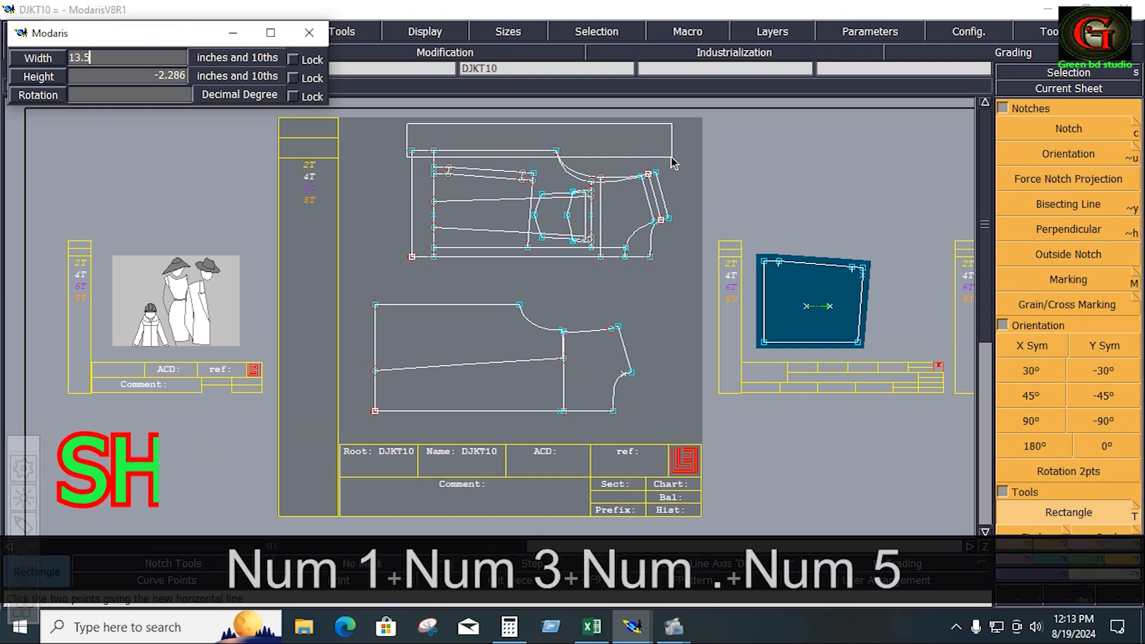
{"action": "key", "text": "Down"}
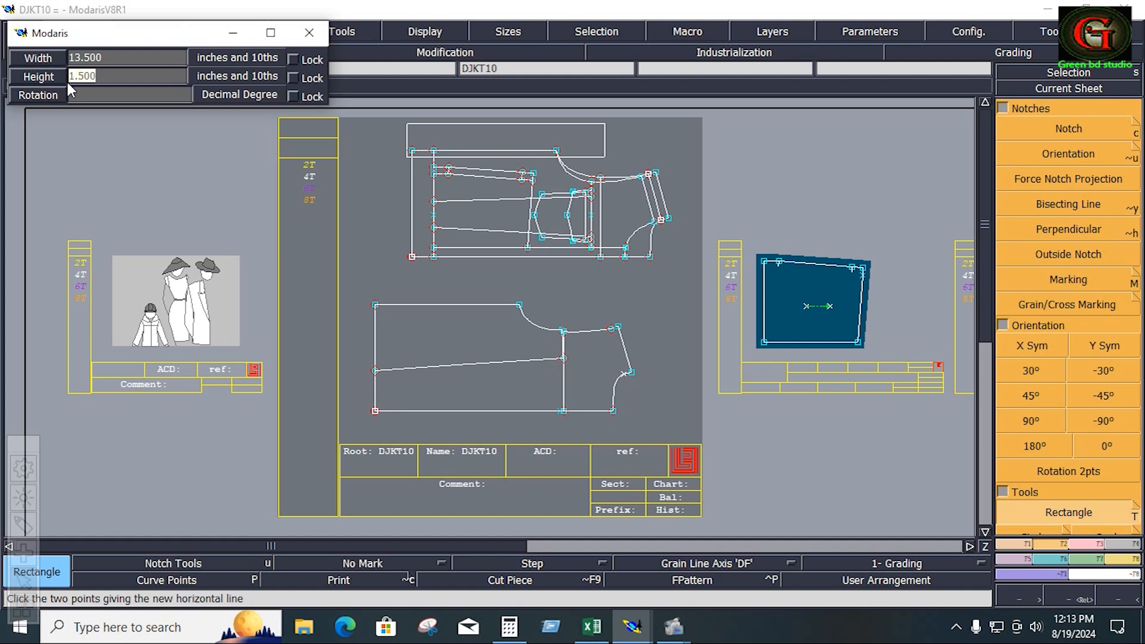
{"action": "type", "text": "6"}
{"action": "key", "text": "Return"}
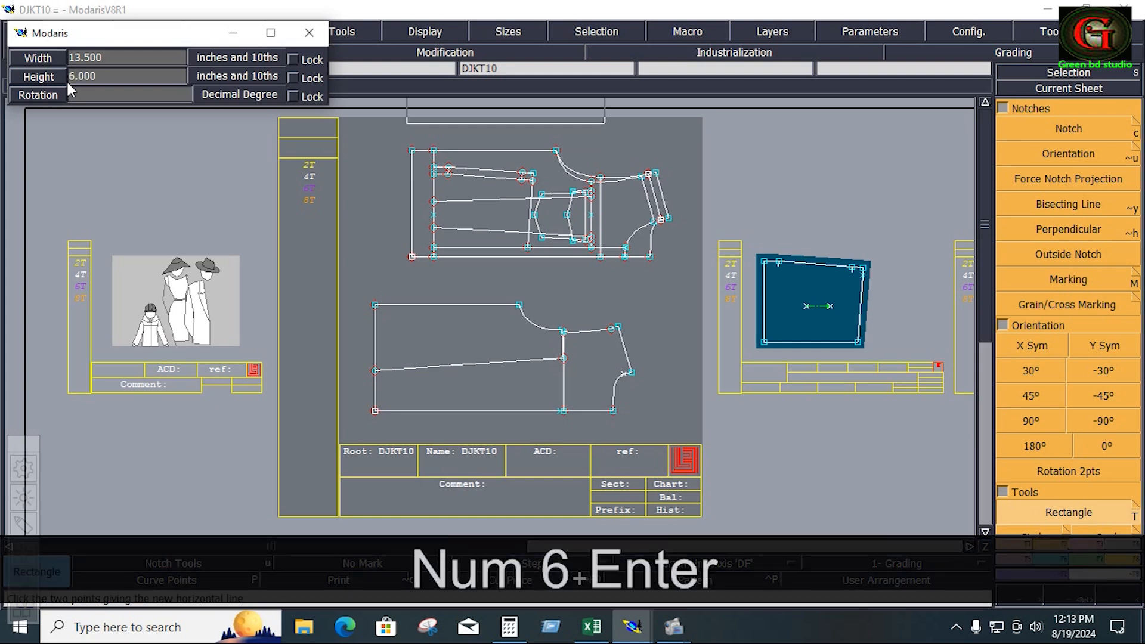
Step: Measure the lengths of the two armhole curves and the short shoulder segment on the upper body draft, and examine the labels closely
{"action": "left_click_drag", "start_coordinate": [489, 187], "coordinate": [639, 333]}
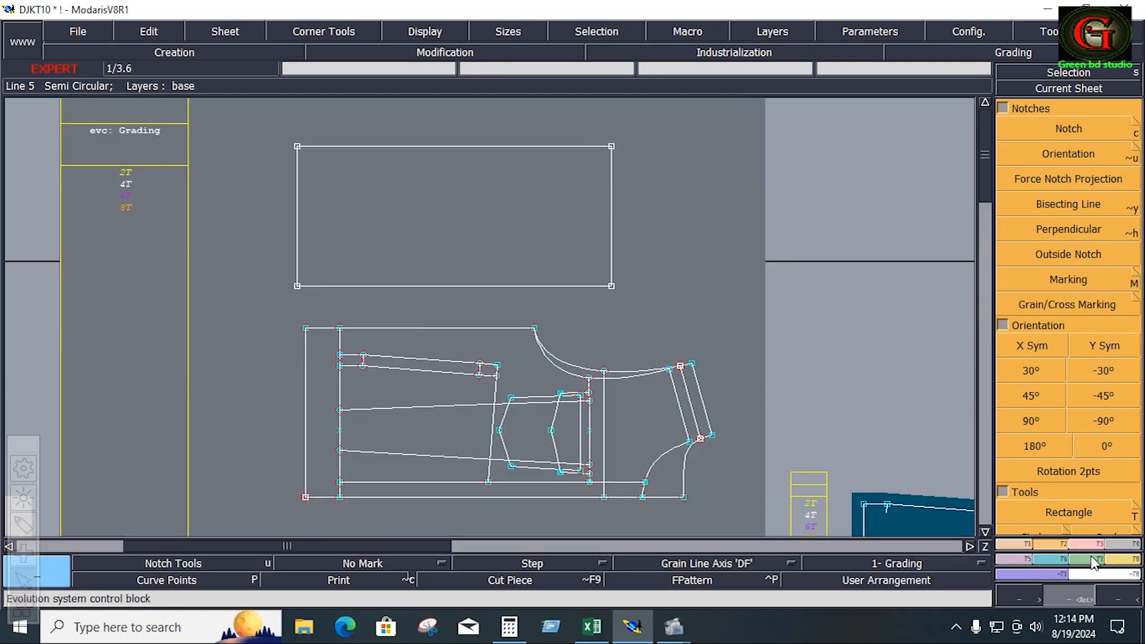
{"action": "left_click", "coordinate": [1124, 559]}
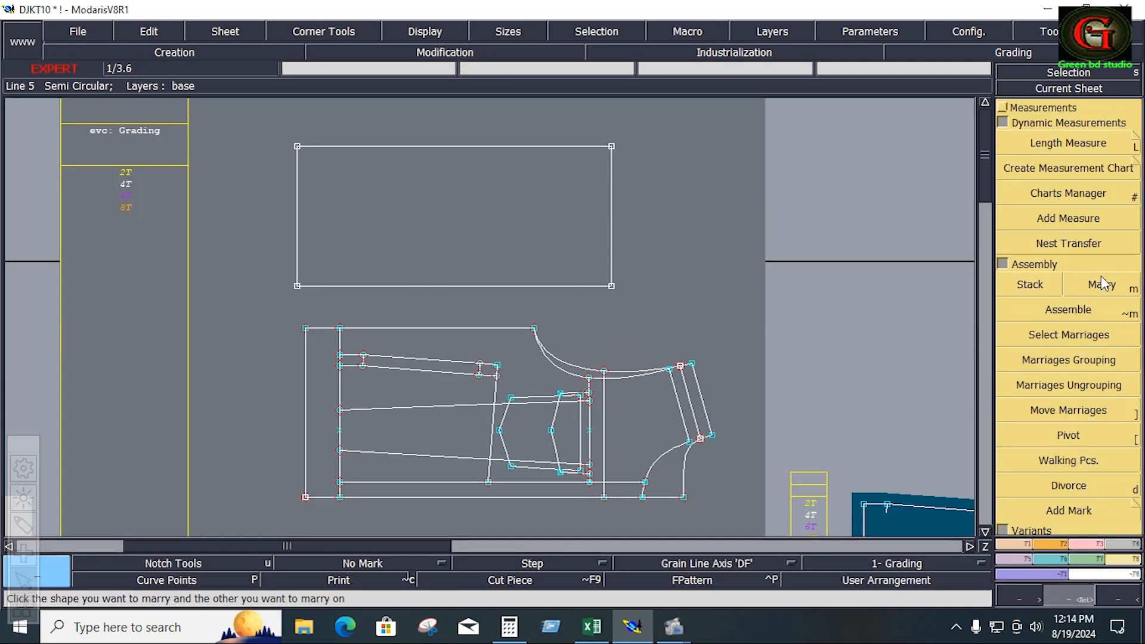
{"action": "left_click", "coordinate": [1129, 144]}
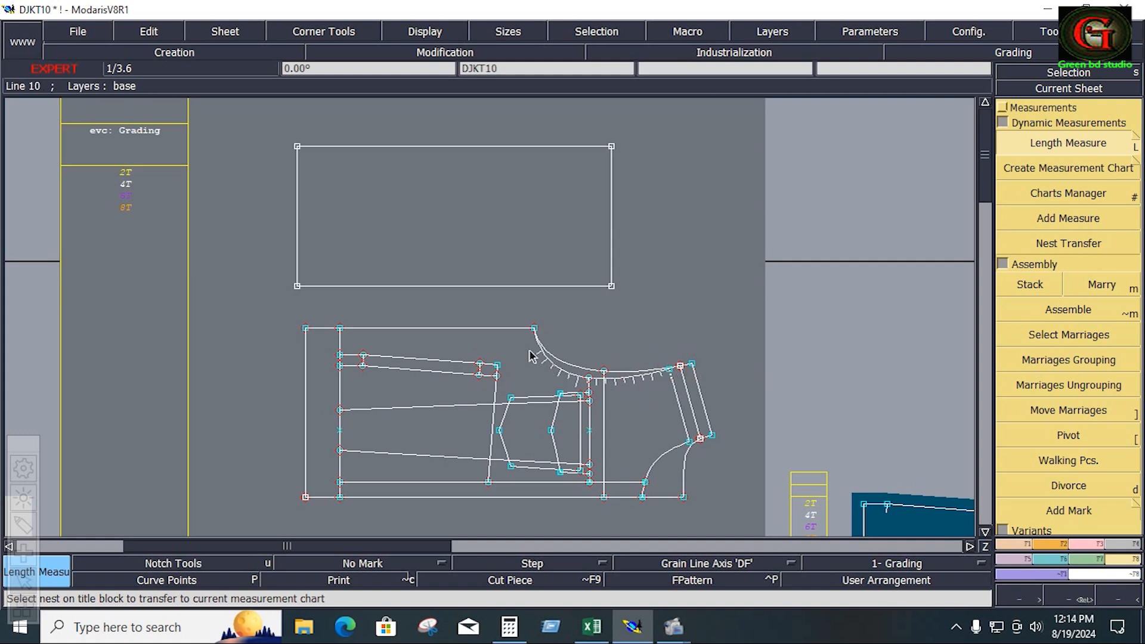
{"action": "left_click", "coordinate": [532, 329]}
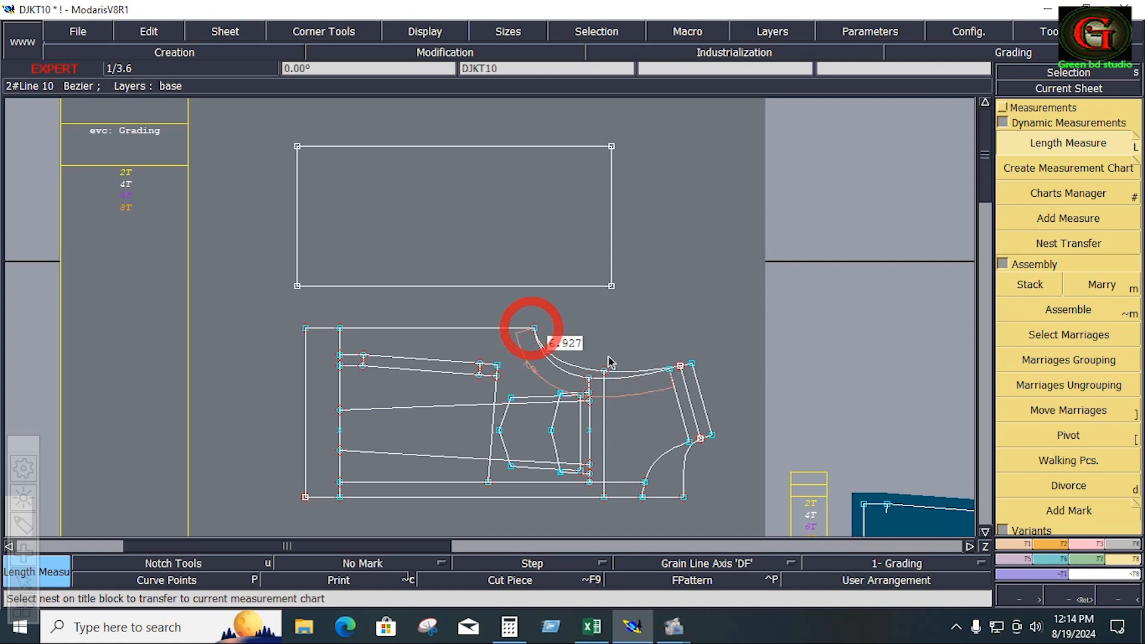
{"action": "left_click", "coordinate": [534, 330]}
{"action": "key", "text": "space"}
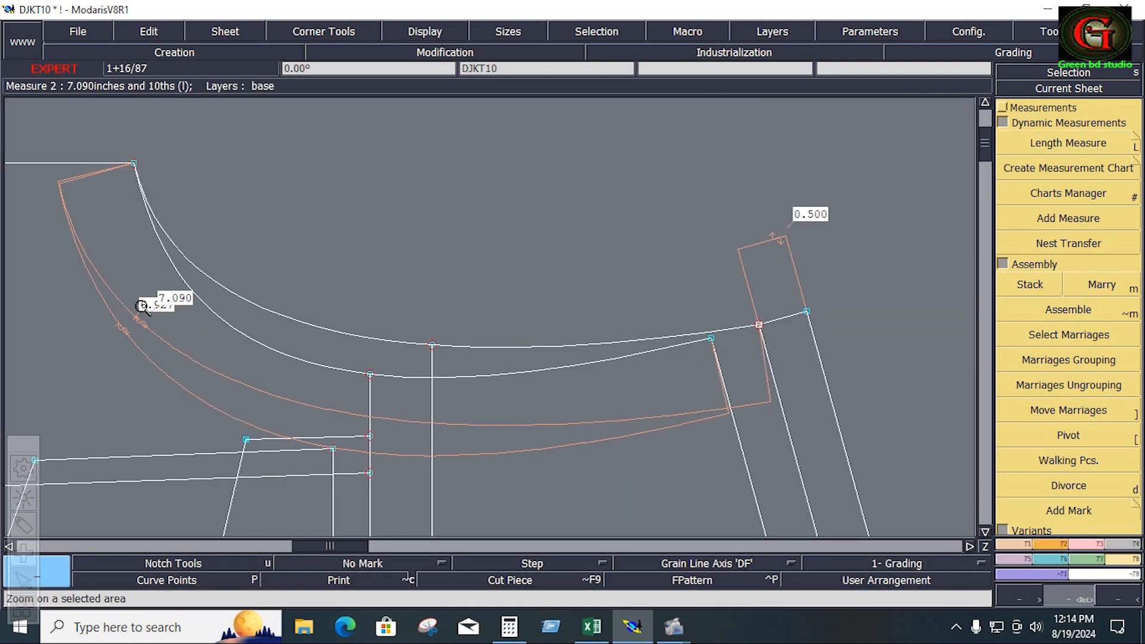
{"action": "left_click_drag", "start_coordinate": [103, 238], "coordinate": [209, 380]}
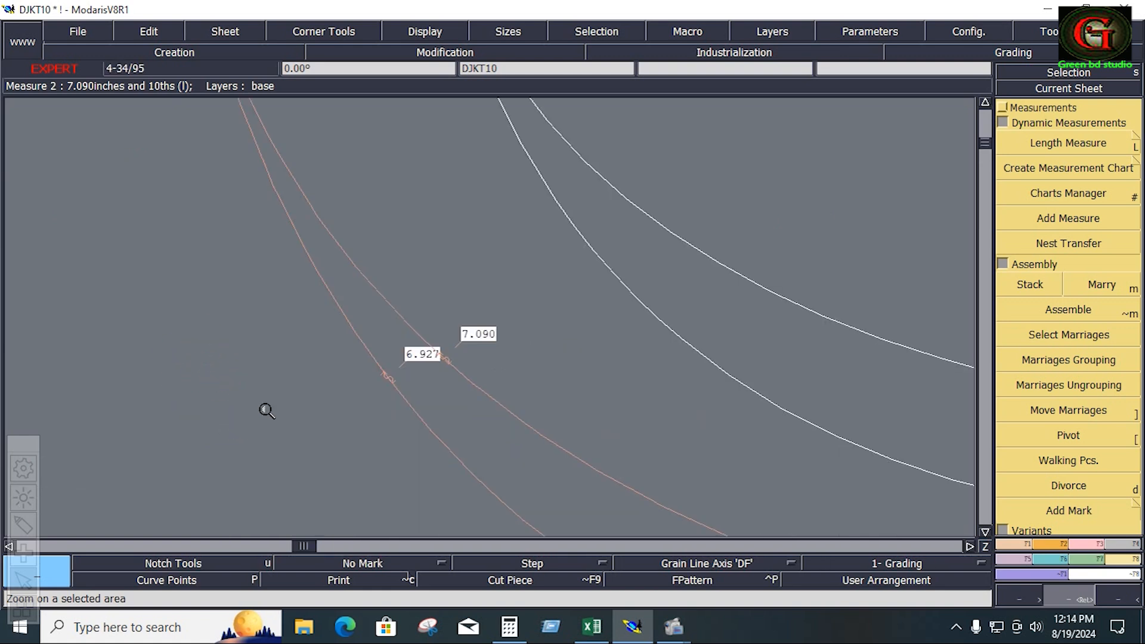
Step: Switch to Calculator, clear the old result and add the two armhole lengths, 7.09 and 6.927
{"action": "left_click", "coordinate": [524, 638]}
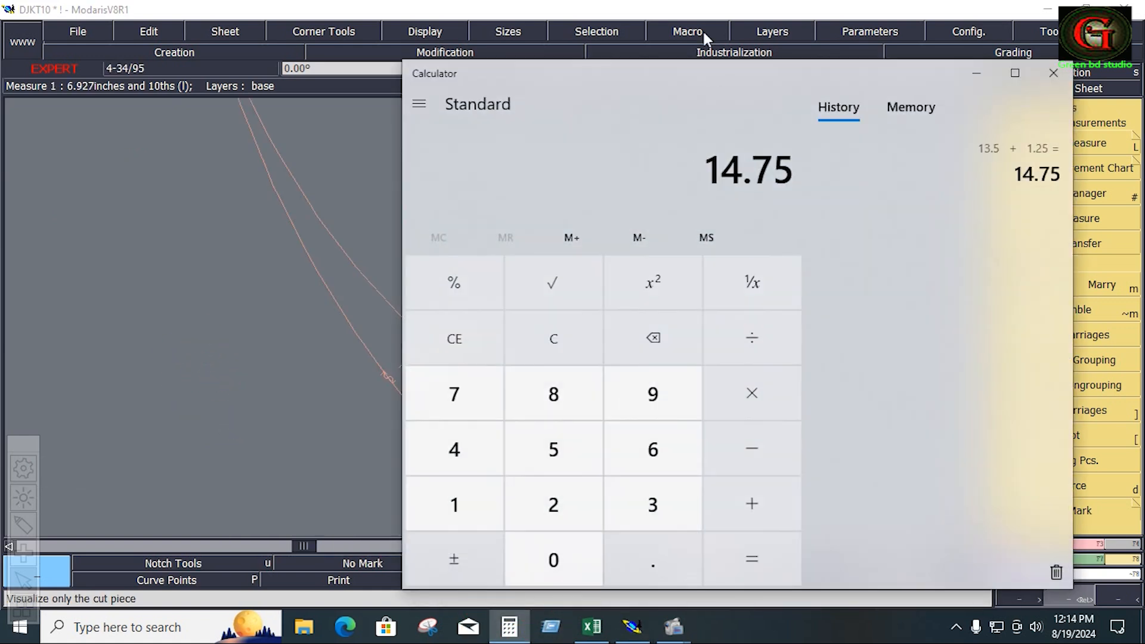
{"action": "left_click_drag", "start_coordinate": [639, 84], "coordinate": [801, 88]}
{"action": "key", "text": "Escape"}
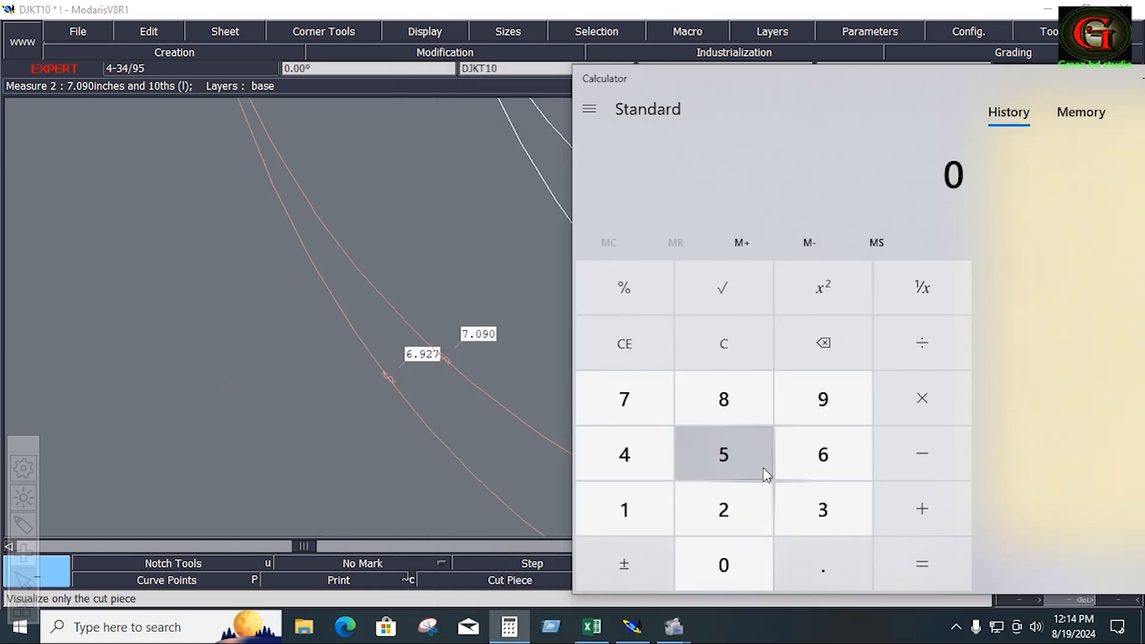
{"action": "left_click", "coordinate": [624, 399]}
{"action": "left_click", "coordinate": [803, 564]}
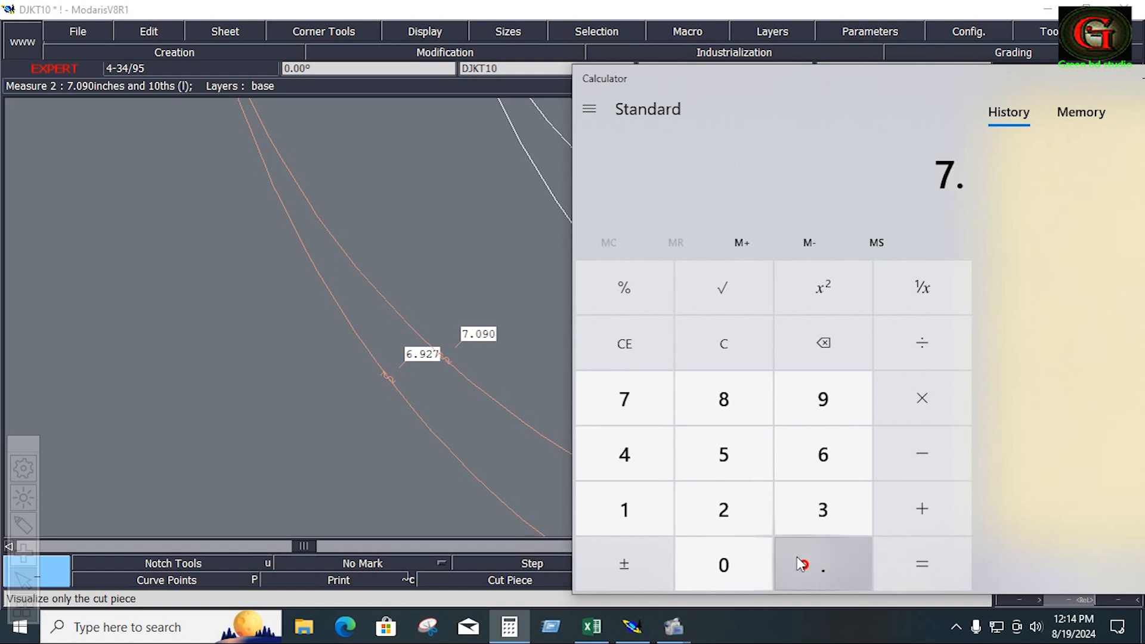
{"action": "left_click", "coordinate": [726, 560]}
{"action": "left_click", "coordinate": [841, 392]}
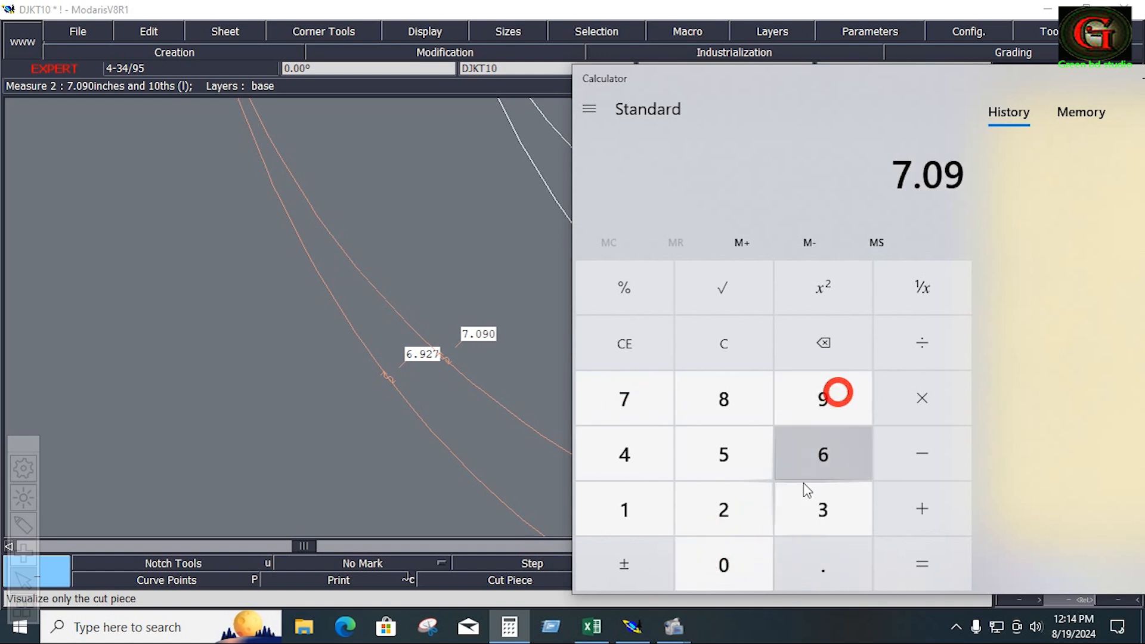
{"action": "left_click", "coordinate": [740, 573]}
{"action": "left_click", "coordinate": [934, 526]}
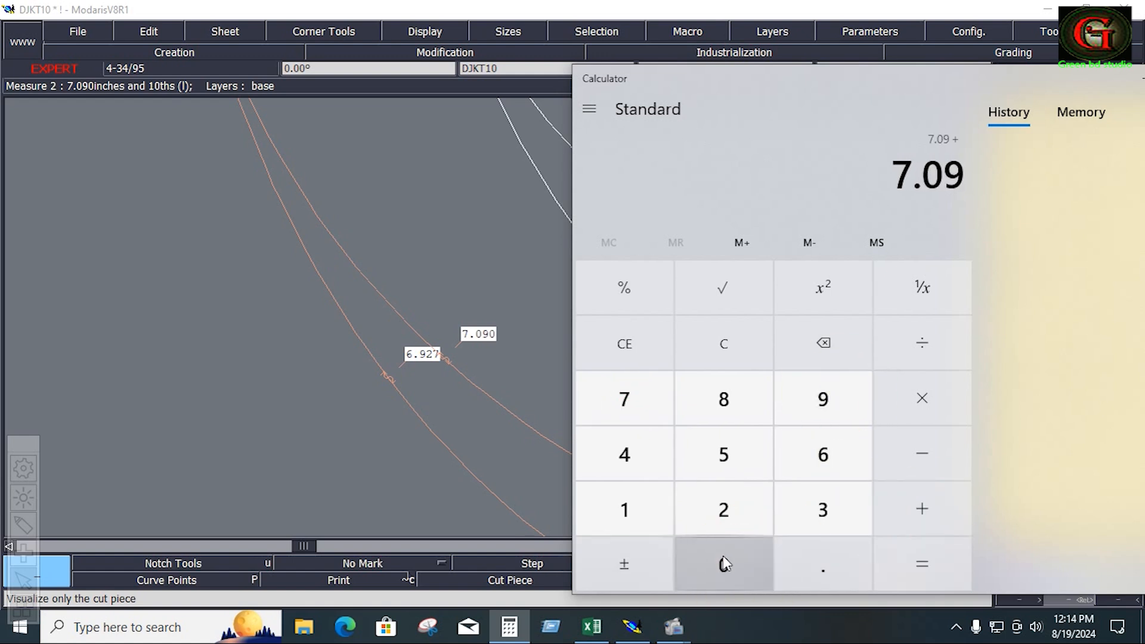
{"action": "left_click", "coordinate": [832, 466]}
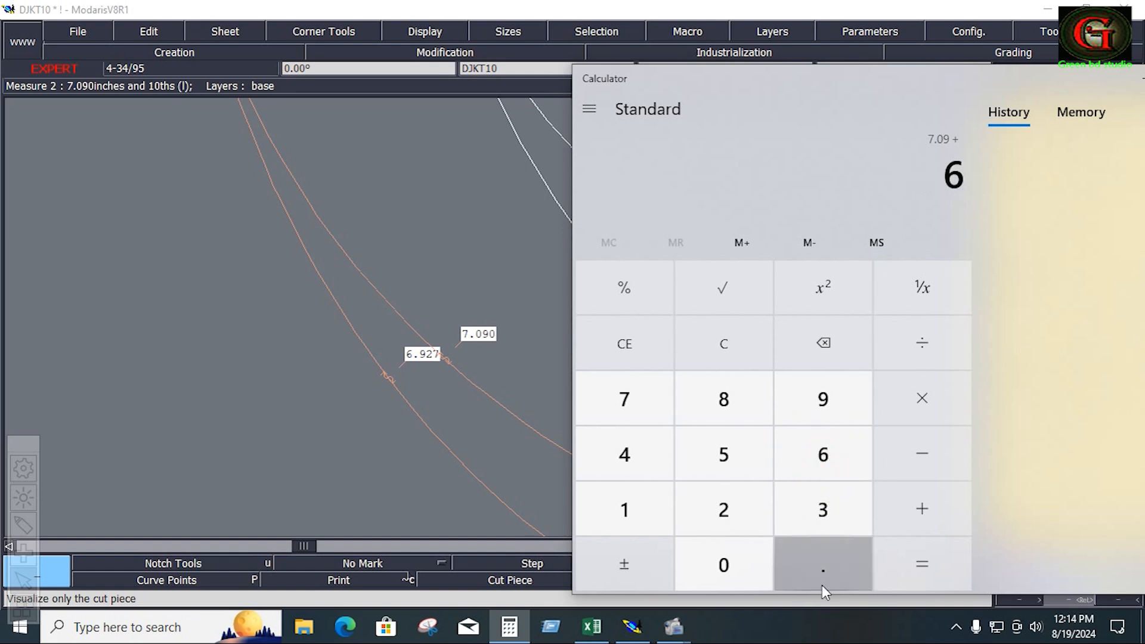
{"action": "left_click", "coordinate": [822, 570]}
{"action": "left_click", "coordinate": [809, 415]}
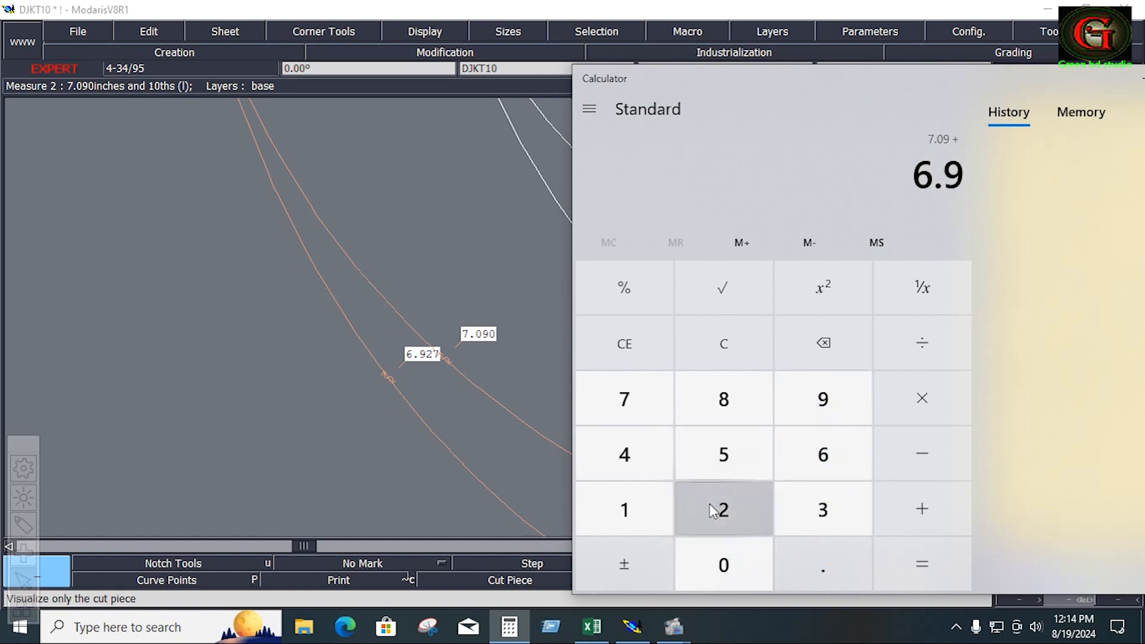
{"action": "left_click", "coordinate": [722, 508]}
{"action": "left_click", "coordinate": [622, 391]}
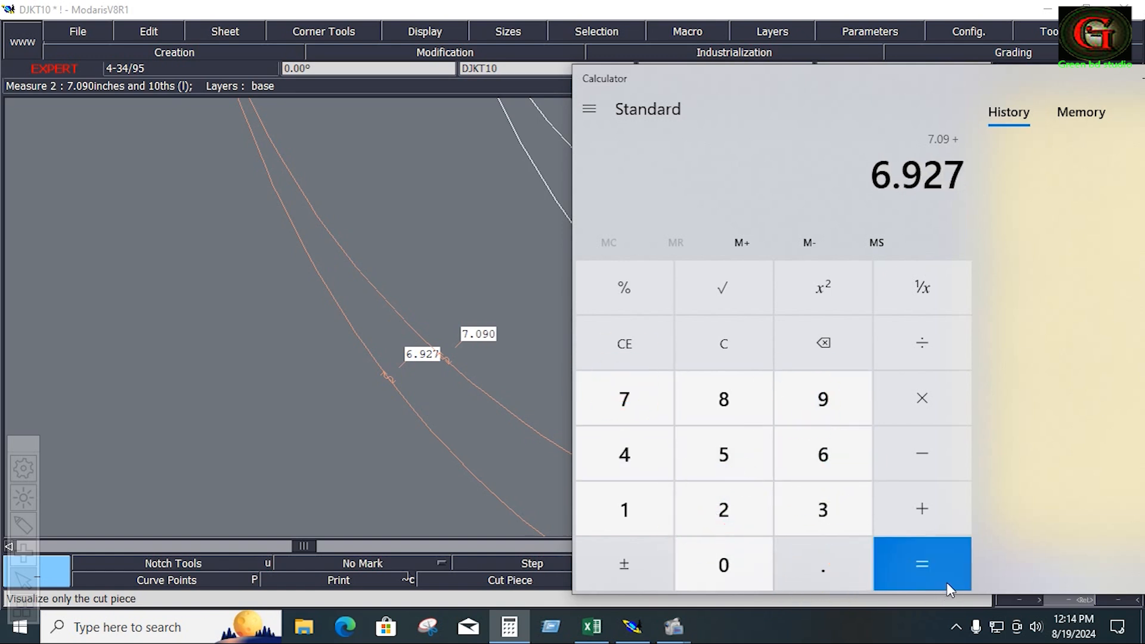
{"action": "left_click", "coordinate": [937, 570]}
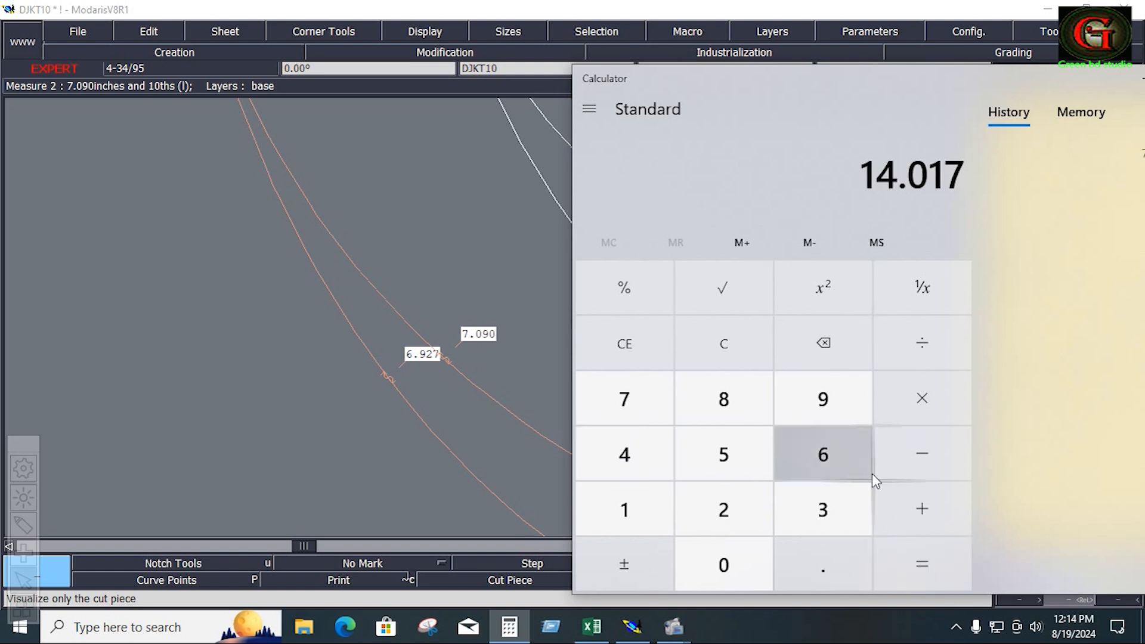
Step: Calculate 0.5 + 6.927 plus another 6.927, and return to Modaris to check the measures on the whole draft sheet
{"action": "left_click", "coordinate": [842, 564]}
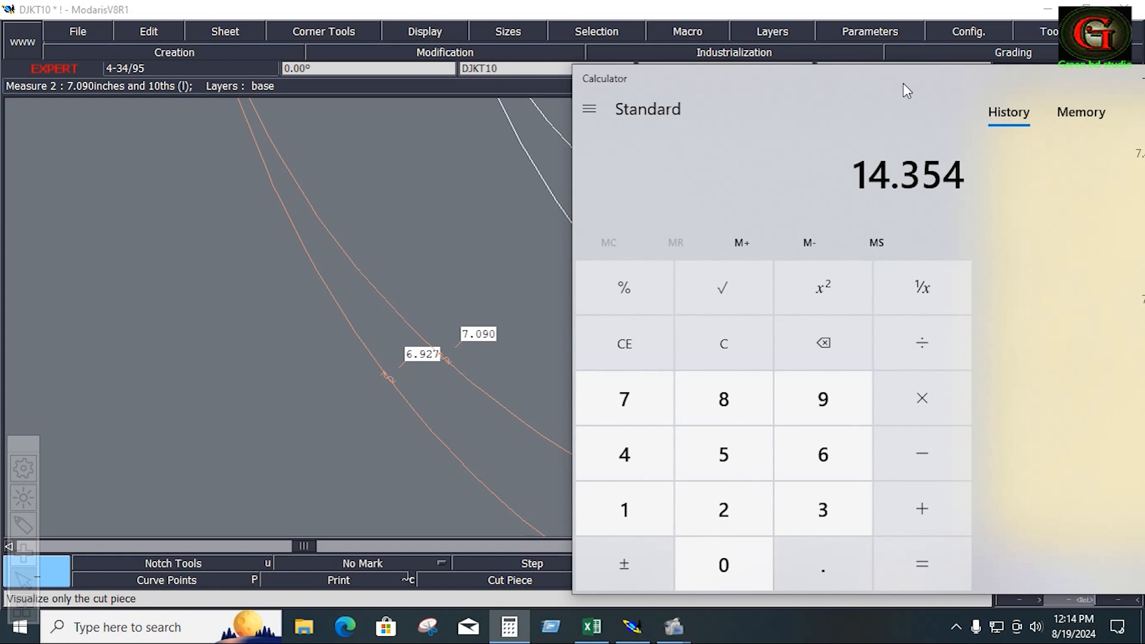
{"action": "left_click_drag", "start_coordinate": [903, 83], "coordinate": [739, 463]}
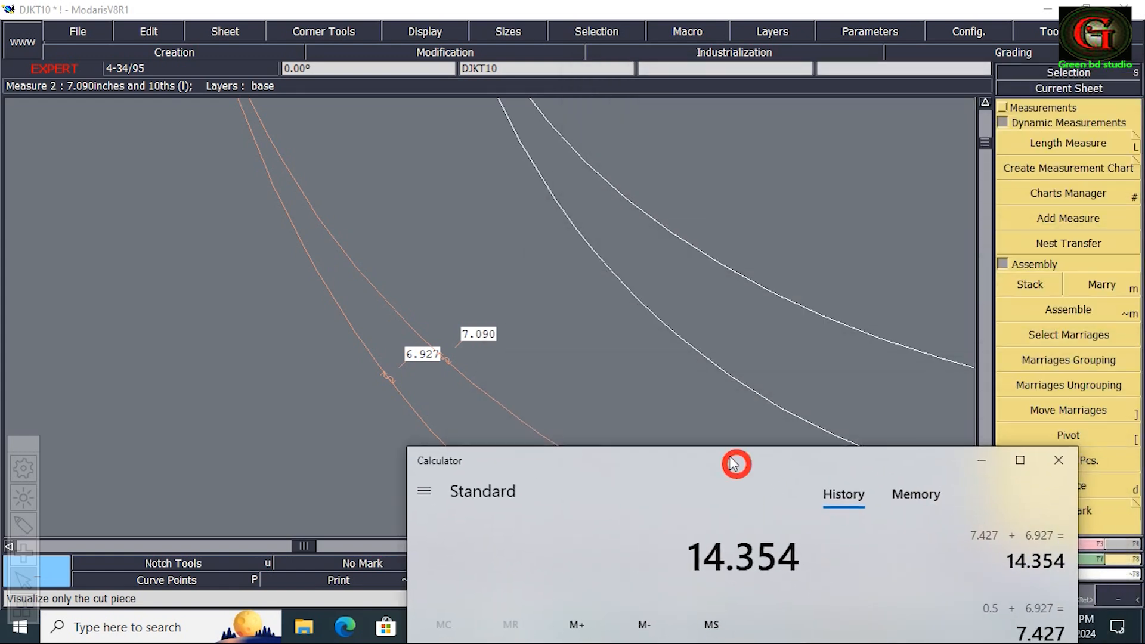
{"action": "left_click", "coordinate": [670, 303]}
{"action": "key", "text": "Home"}
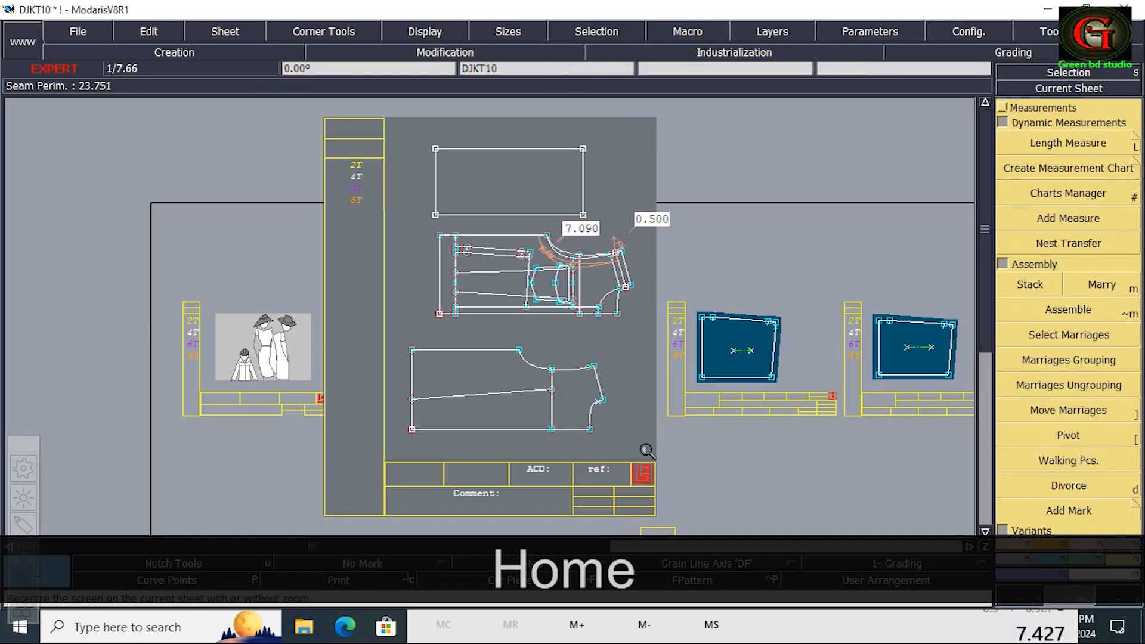
Step: Switch back to Calculator and add 0.5 to the running armhole total
{"action": "left_click", "coordinate": [835, 625]}
{"action": "left_click_drag", "start_coordinate": [773, 458], "coordinate": [749, 120]}
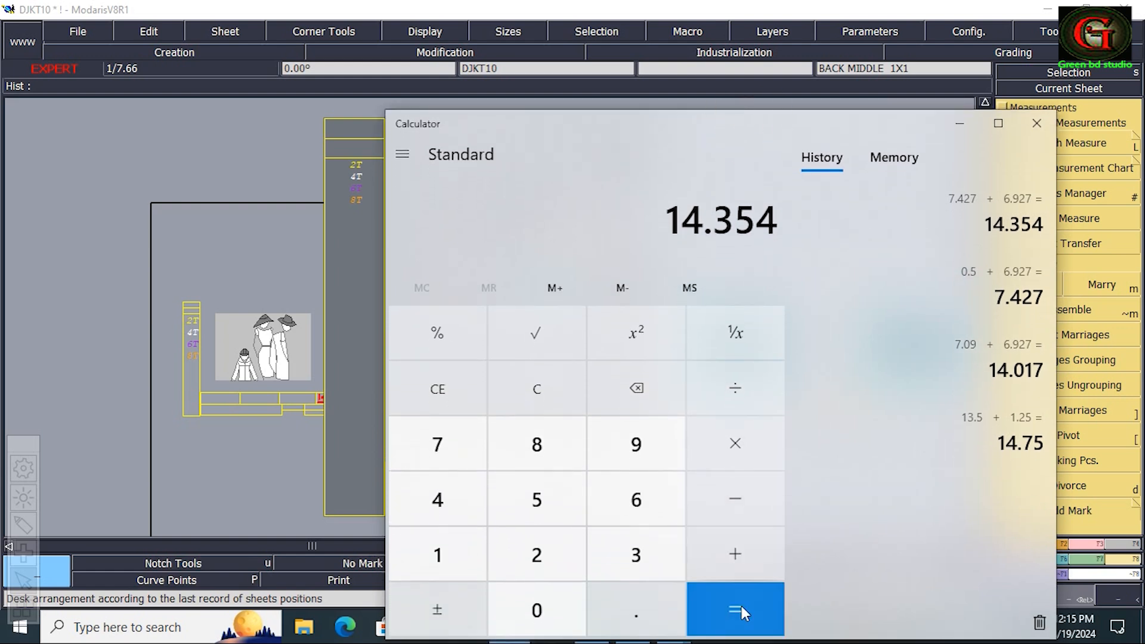
{"action": "left_click", "coordinate": [739, 554]}
{"action": "left_click", "coordinate": [647, 617]}
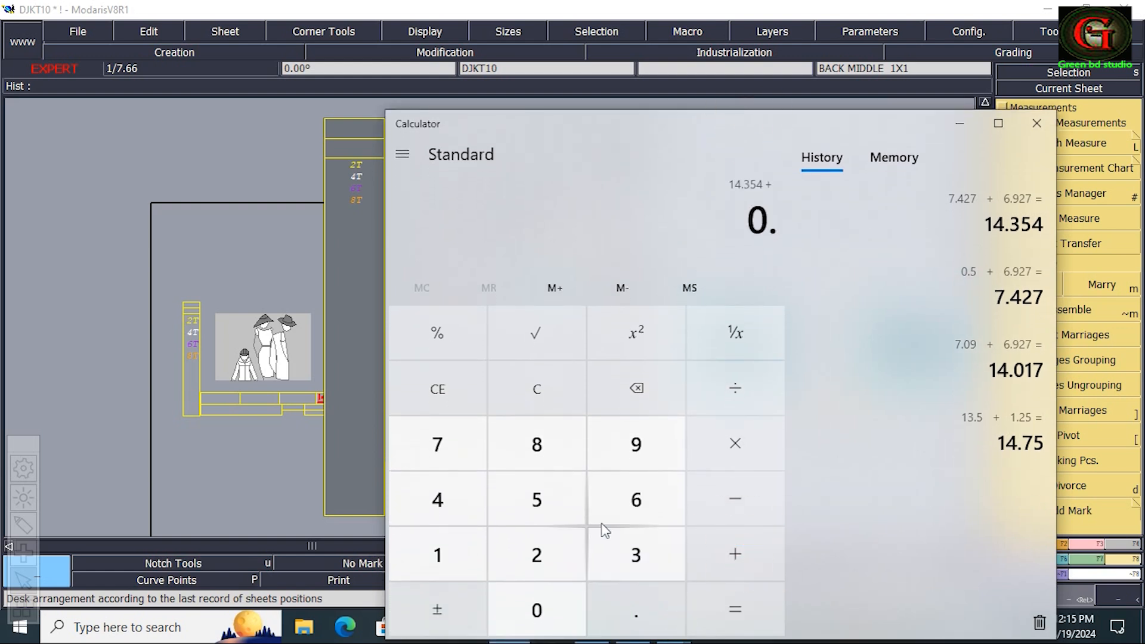
{"action": "left_click", "coordinate": [575, 499]}
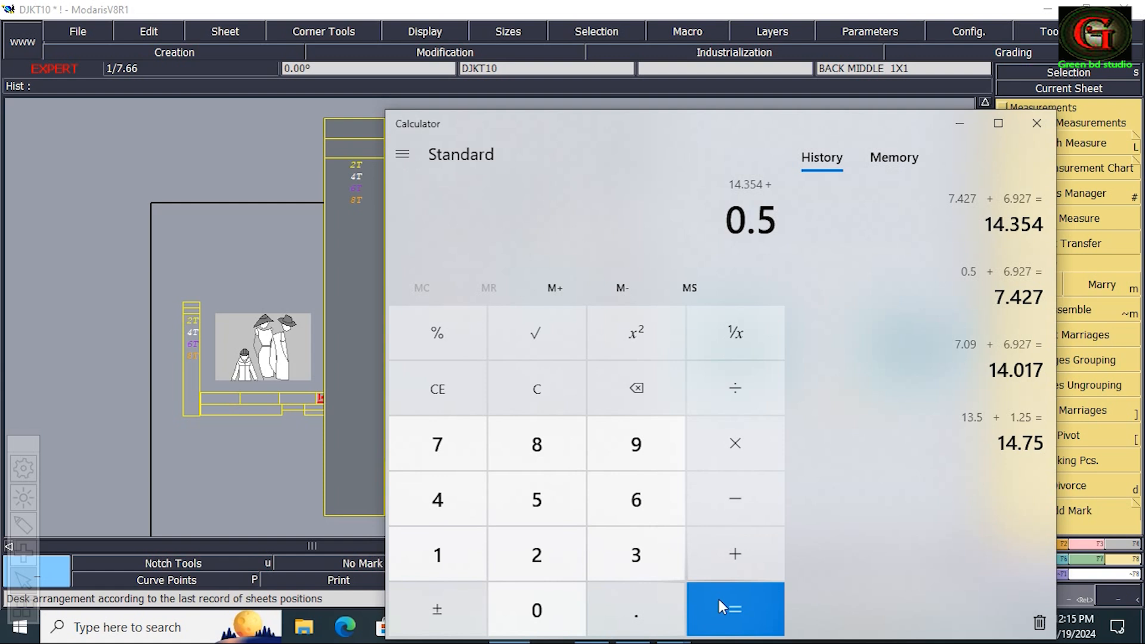
{"action": "left_click", "coordinate": [729, 611]}
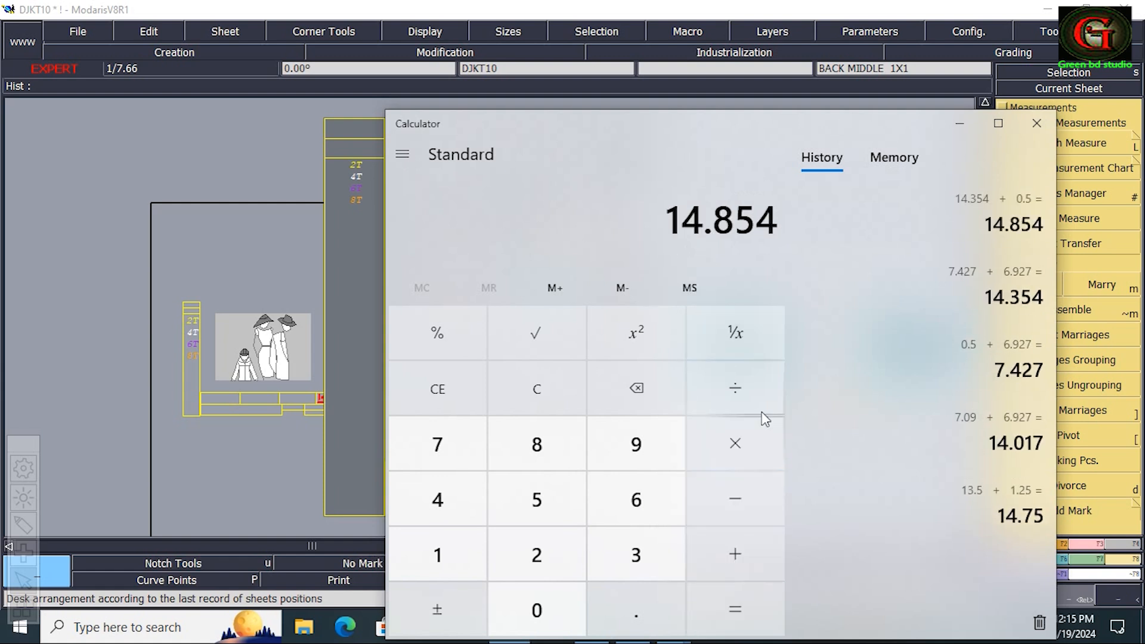
Step: Divide the armhole total by 2 and minimize Calculator to return to Modaris
{"action": "left_click", "coordinate": [749, 387]}
{"action": "left_click", "coordinate": [555, 548]}
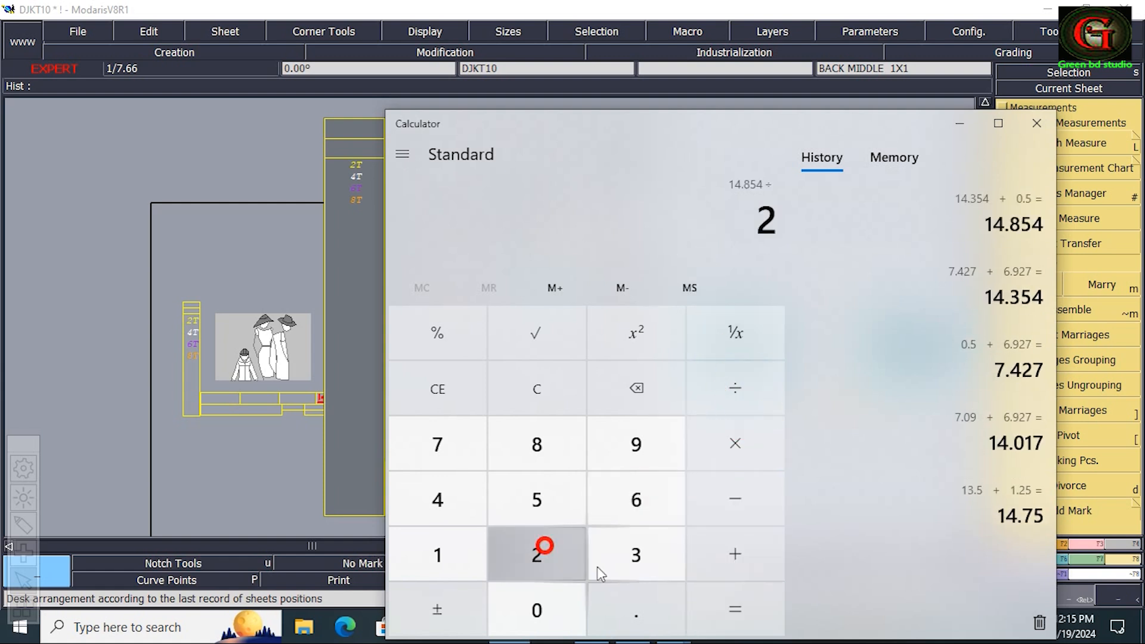
{"action": "left_click", "coordinate": [734, 606]}
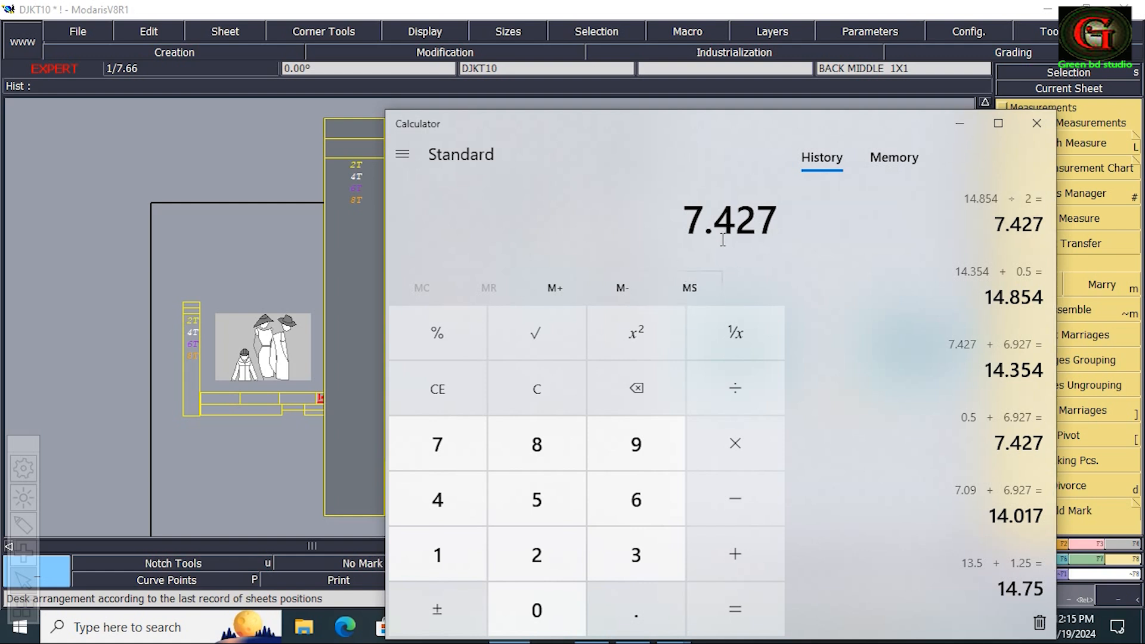
{"action": "left_click", "coordinate": [959, 124]}
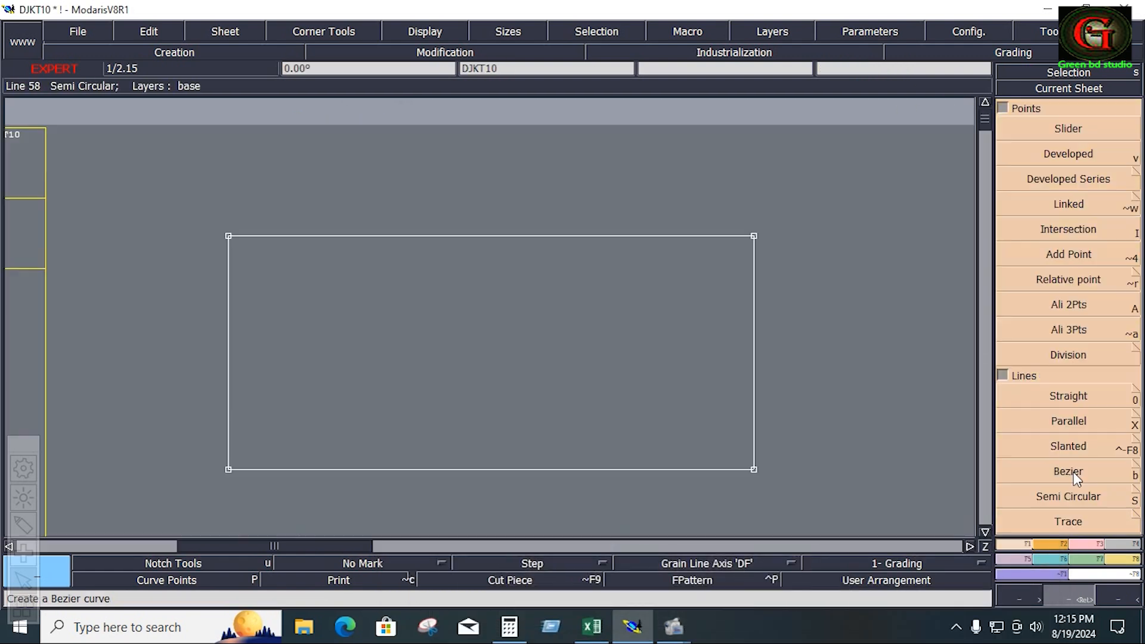
Step: Draw a straight diagonal Bezier line from the new rectangle's lower right corner to a point on its upper edge
{"action": "left_click", "coordinate": [1076, 477]}
{"action": "left_click", "coordinate": [754, 470]}
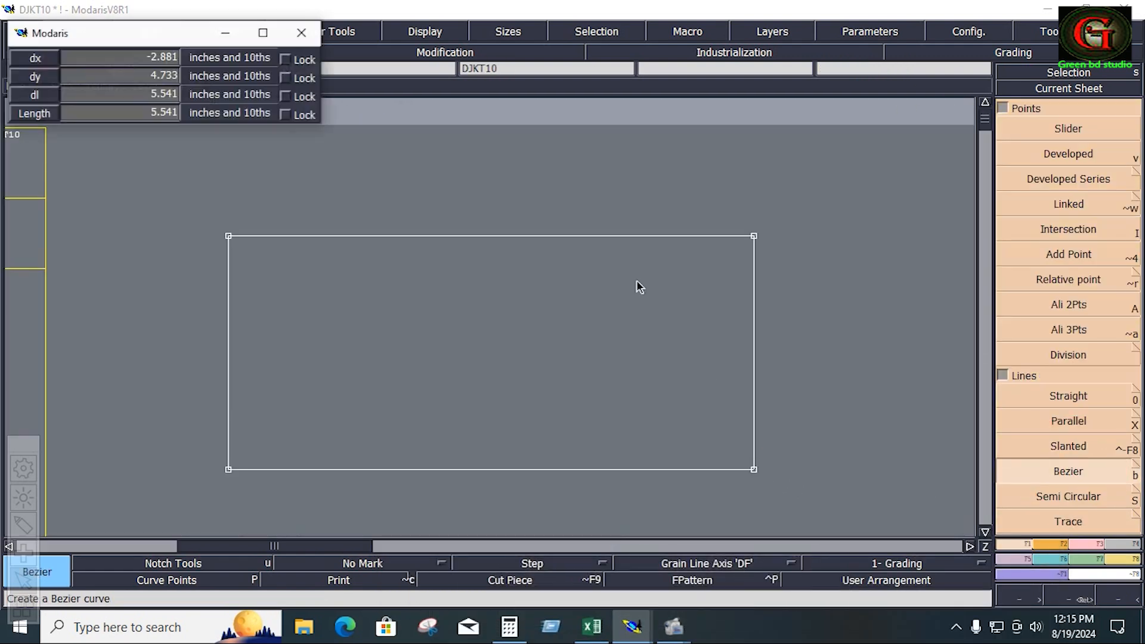
{"action": "left_click", "coordinate": [560, 237]}
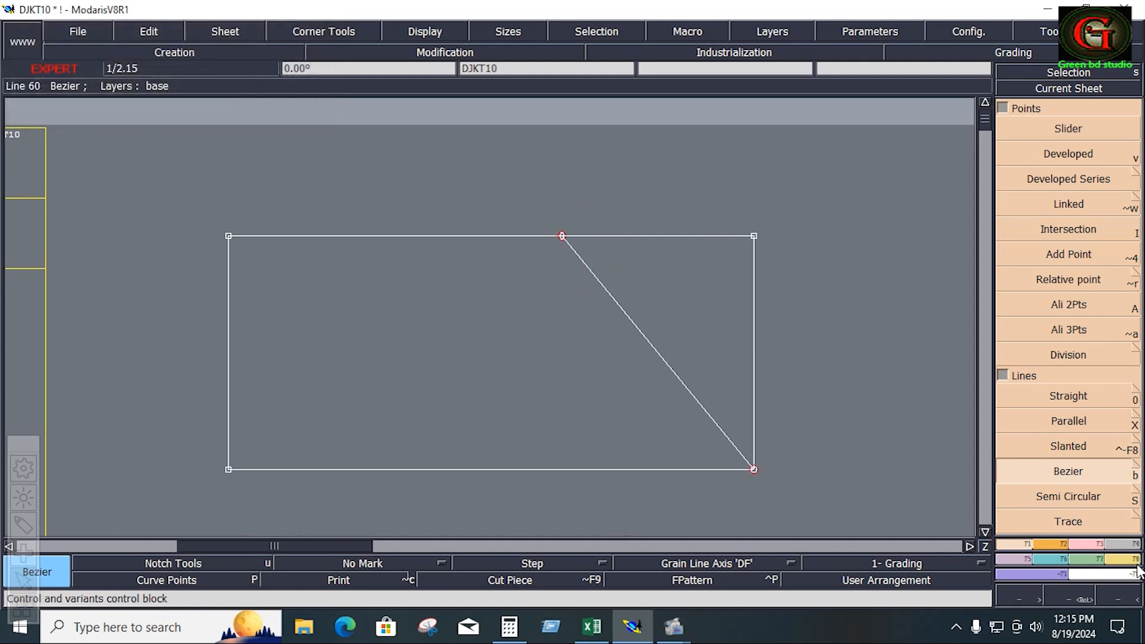
Step: Add a length measure along the diagonal sleeve cap line and check the halved armhole value in Calculator
{"action": "left_click", "coordinate": [1123, 559]}
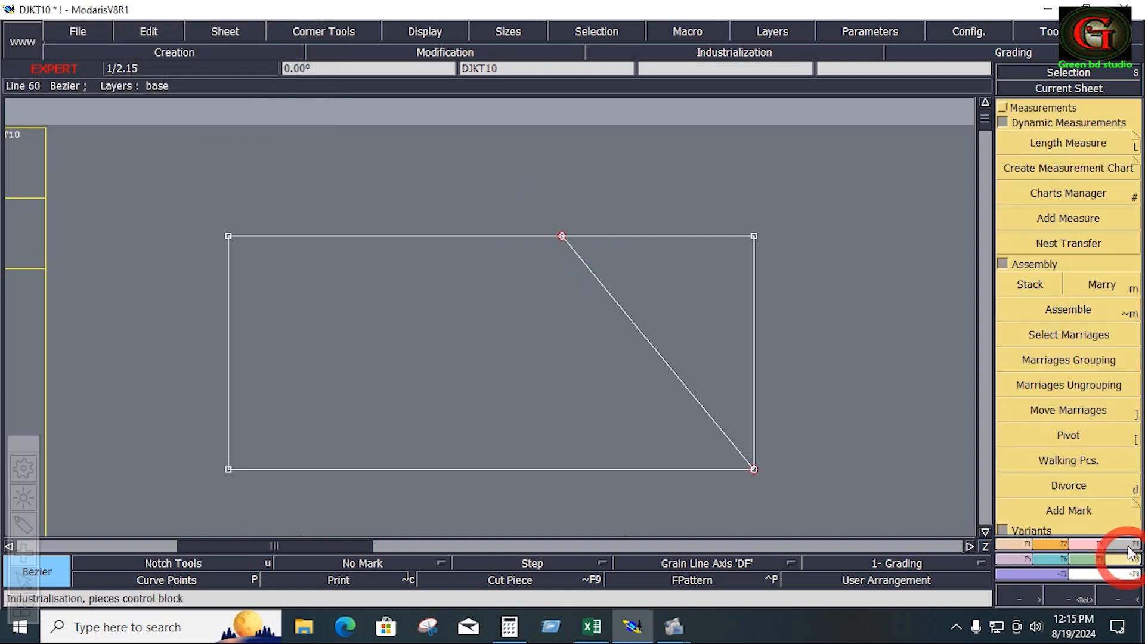
{"action": "left_click", "coordinate": [1116, 143]}
{"action": "left_click", "coordinate": [562, 238]}
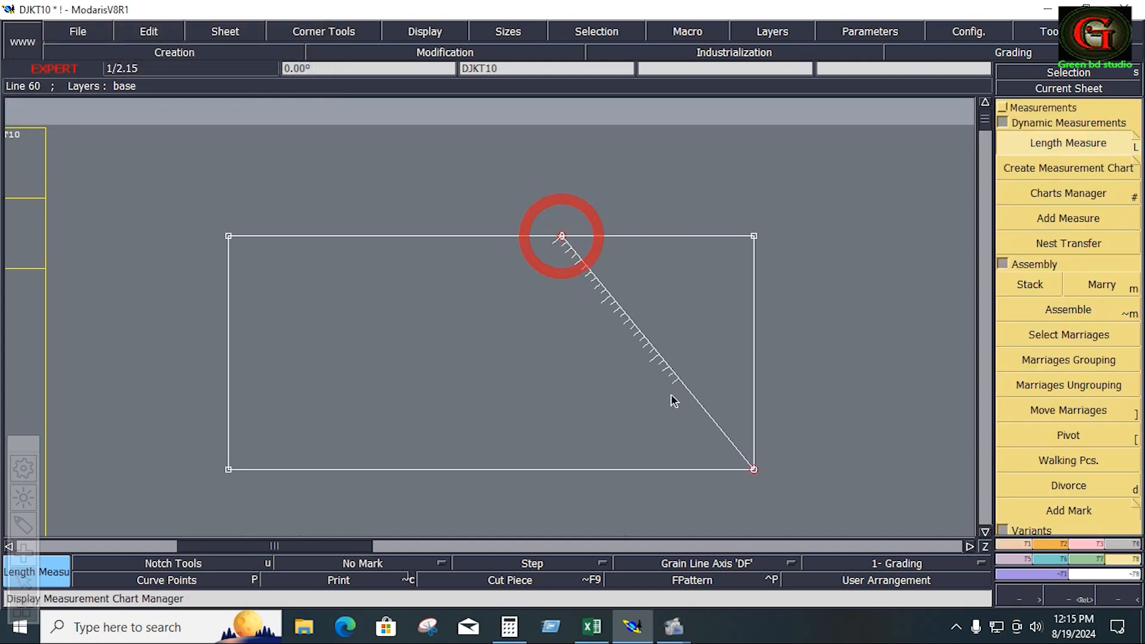
{"action": "left_click", "coordinate": [740, 481]}
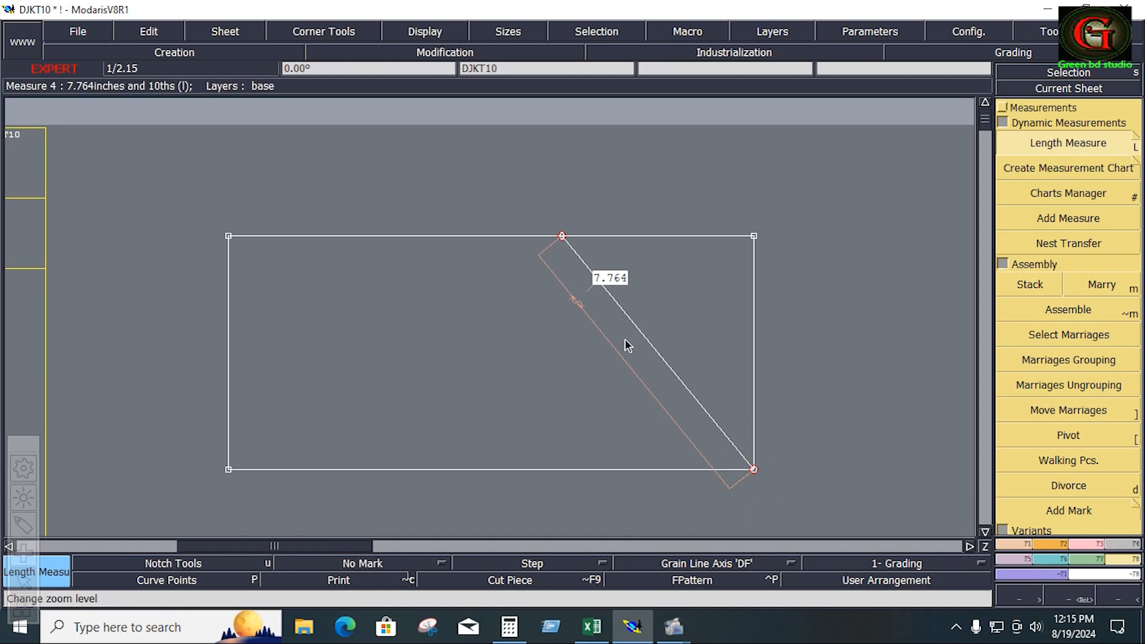
{"action": "left_click", "coordinate": [509, 627]}
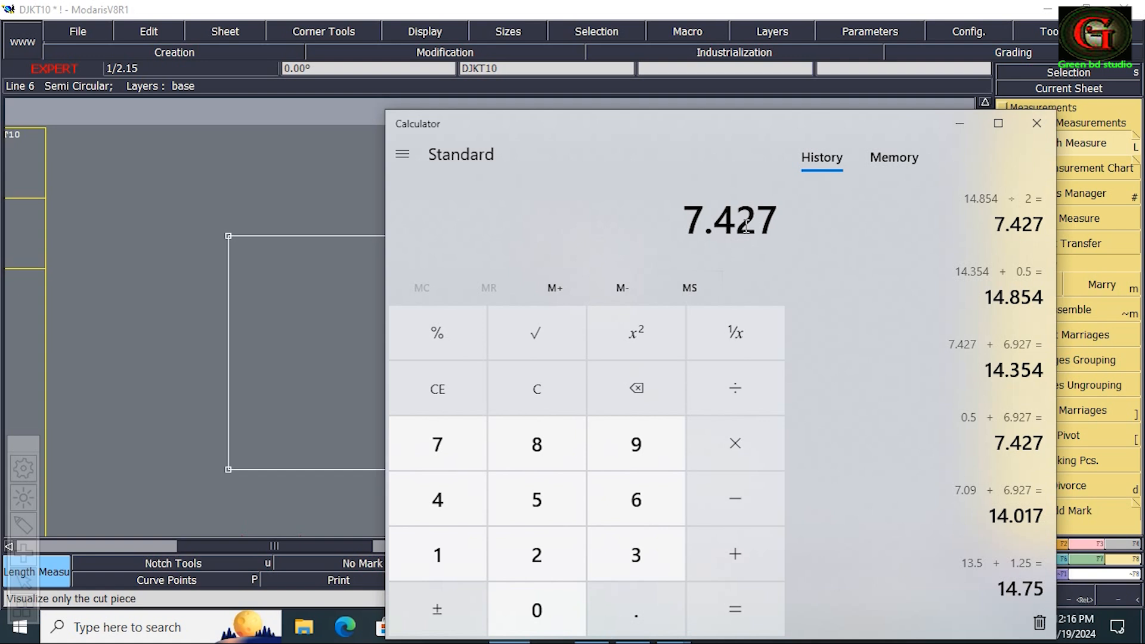
{"action": "left_click", "coordinate": [959, 123]}
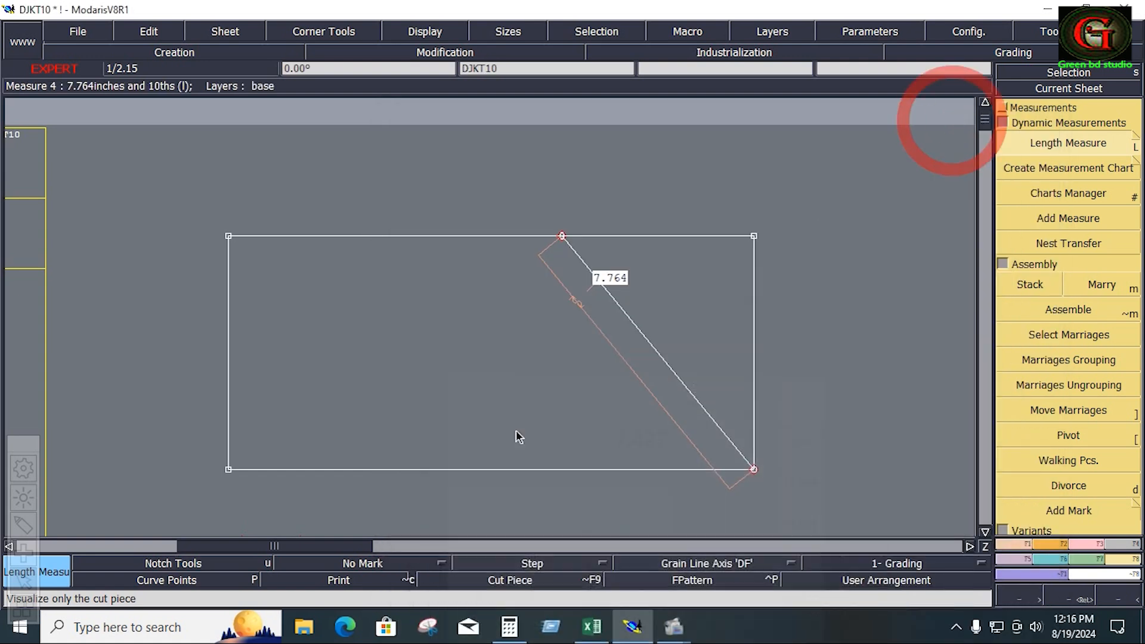
Step: Reshape the diagonal into an S-shaped sleeve cap curve about 7.42 inches long and insert its upper end point on the top edge
{"action": "left_click", "coordinate": [445, 52]}
{"action": "left_click", "coordinate": [1068, 346]}
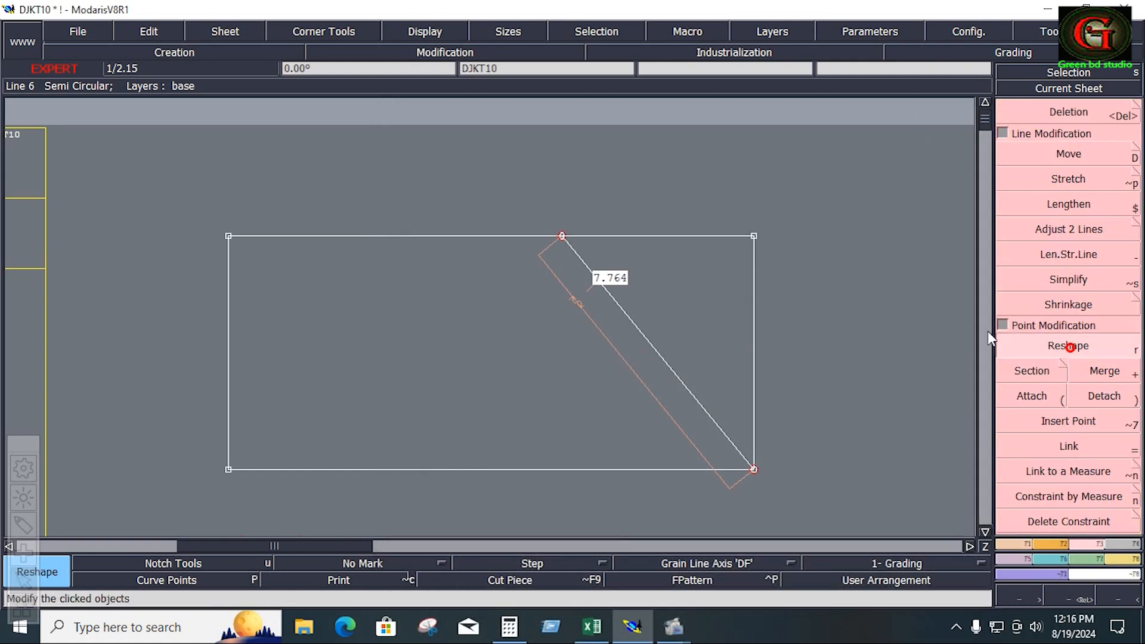
{"action": "left_click", "coordinate": [424, 33]}
{"action": "left_click", "coordinate": [427, 370]}
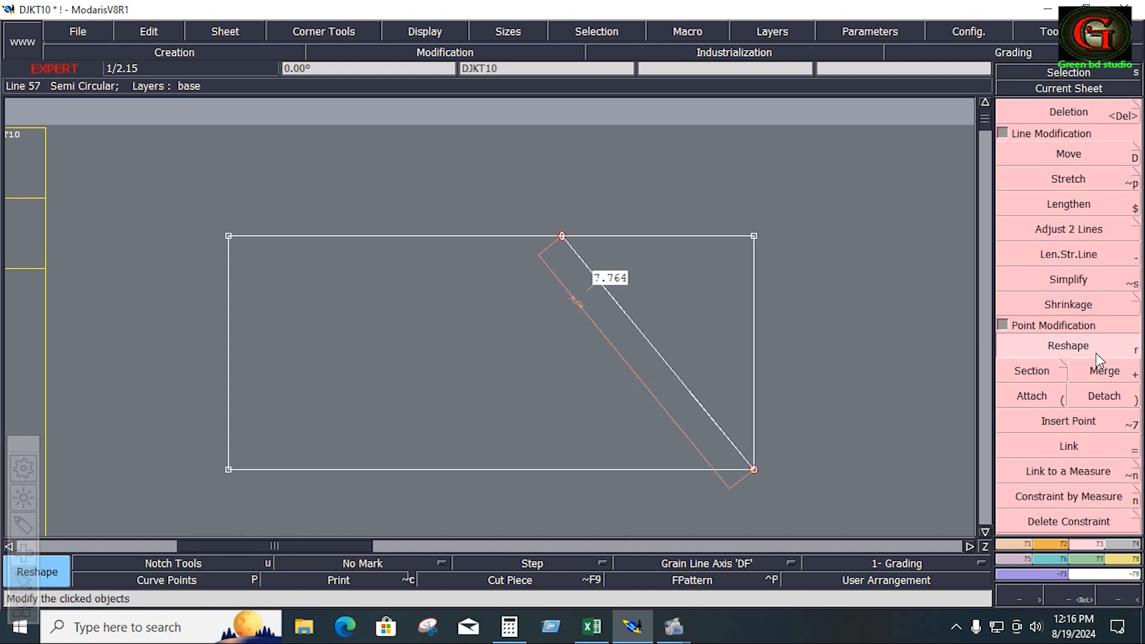
{"action": "left_click_drag", "start_coordinate": [561, 238], "coordinate": [624, 236]}
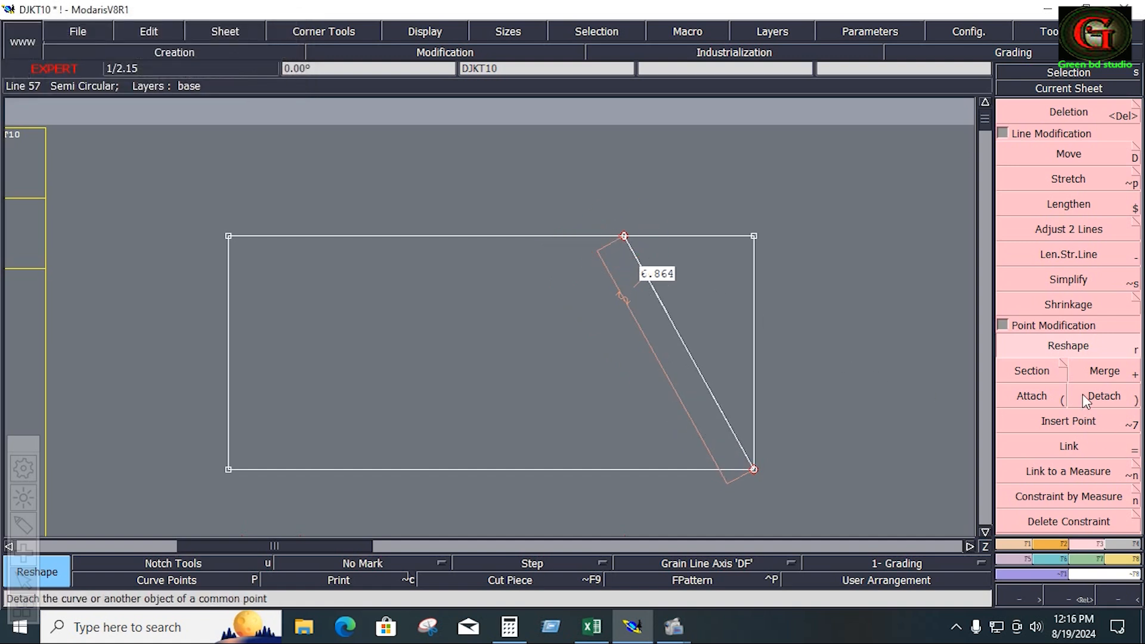
{"action": "left_click", "coordinate": [1075, 351]}
{"action": "left_click_drag", "start_coordinate": [658, 306], "coordinate": [750, 314]}
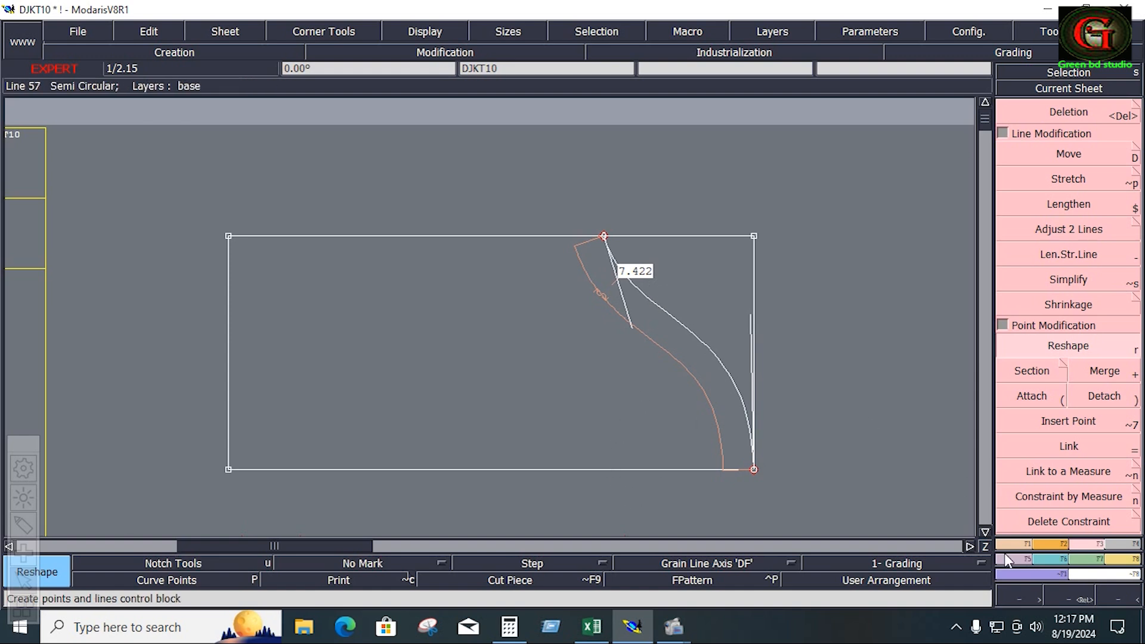
{"action": "left_click", "coordinate": [1083, 424]}
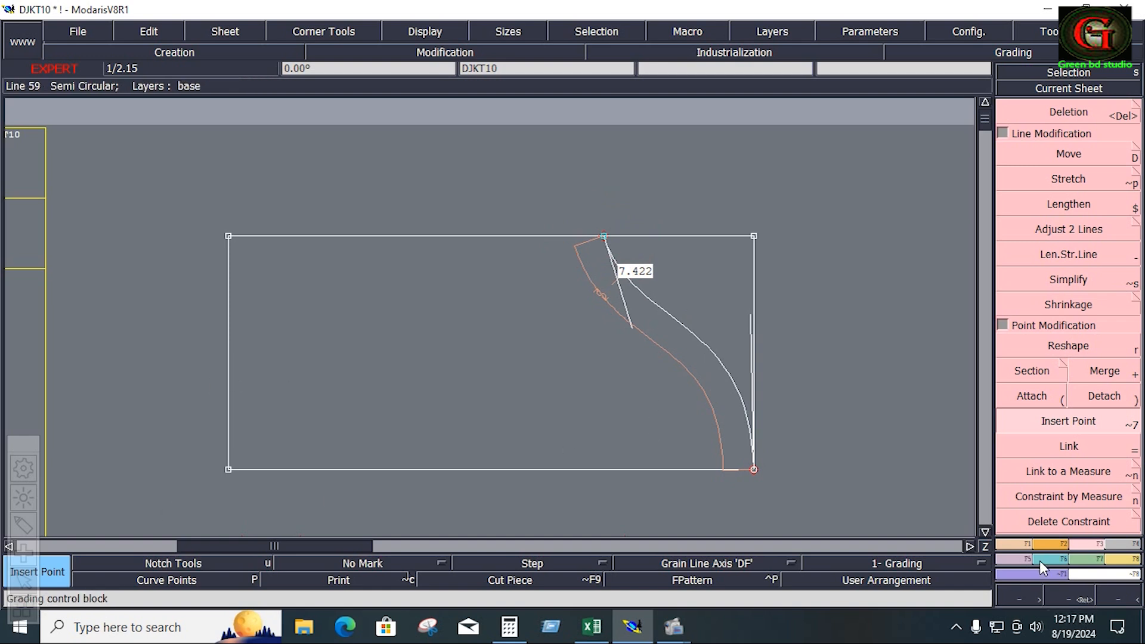
Step: Place a developed point on the rectangle's left edge at curve length -4.375 inches from the lower left corner and insert it as a line point
{"action": "left_click", "coordinate": [1019, 545]}
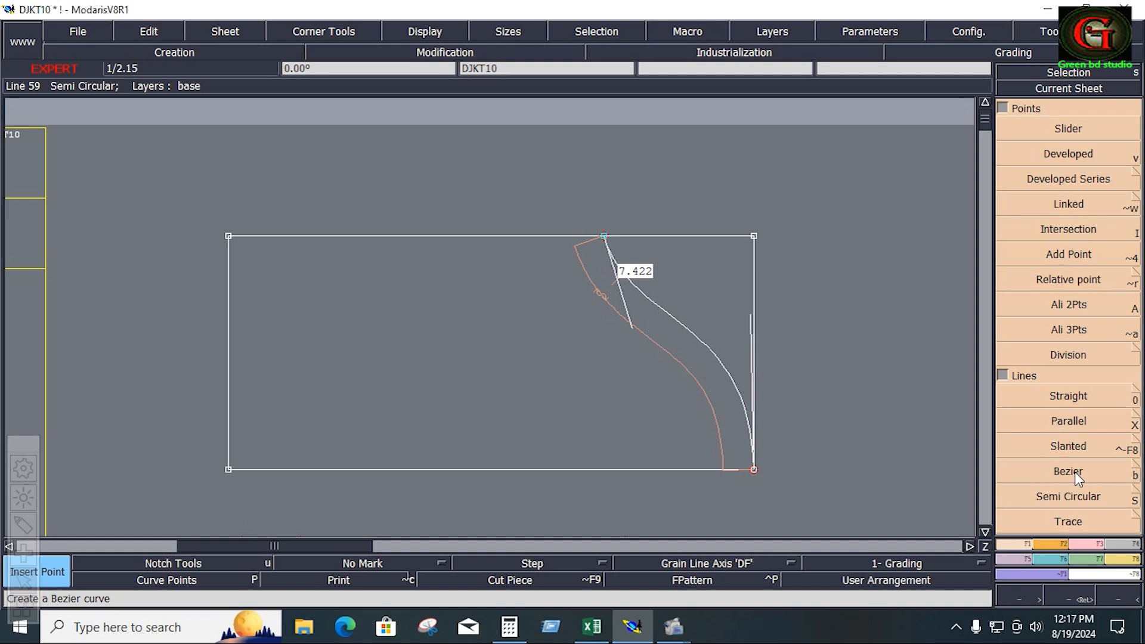
{"action": "left_click", "coordinate": [1077, 157]}
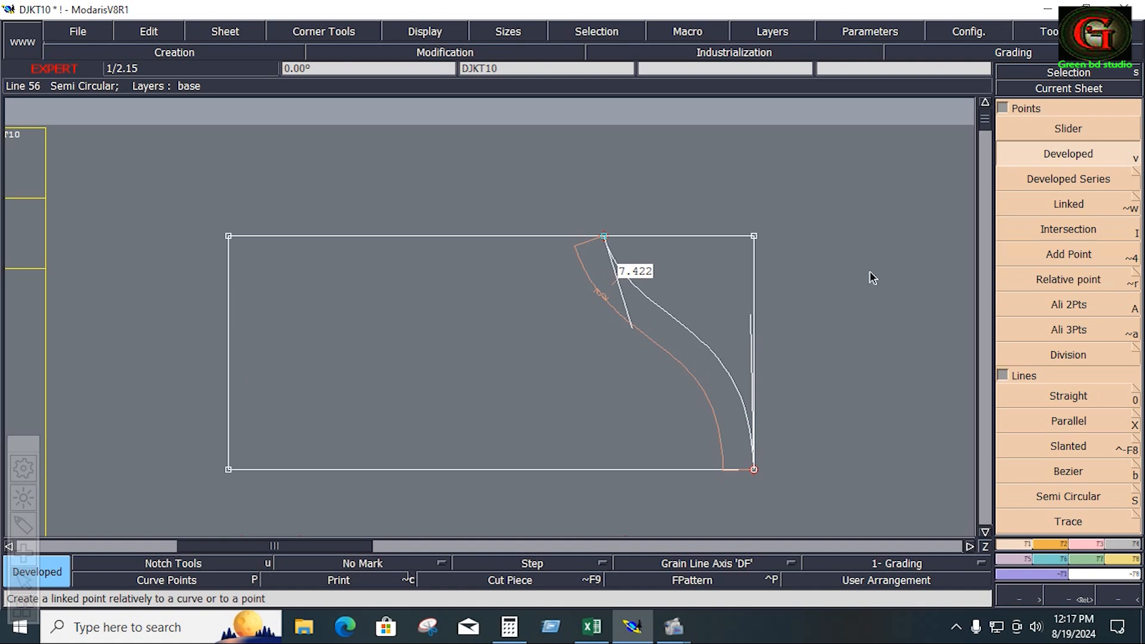
{"action": "left_click", "coordinate": [1063, 158]}
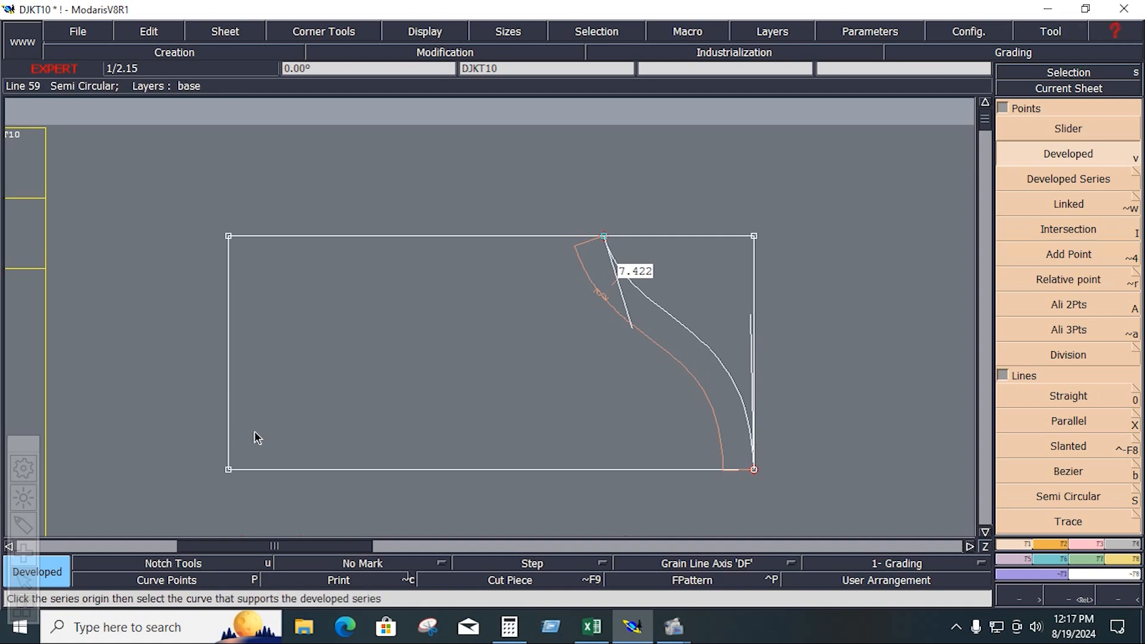
{"action": "left_click", "coordinate": [229, 469]}
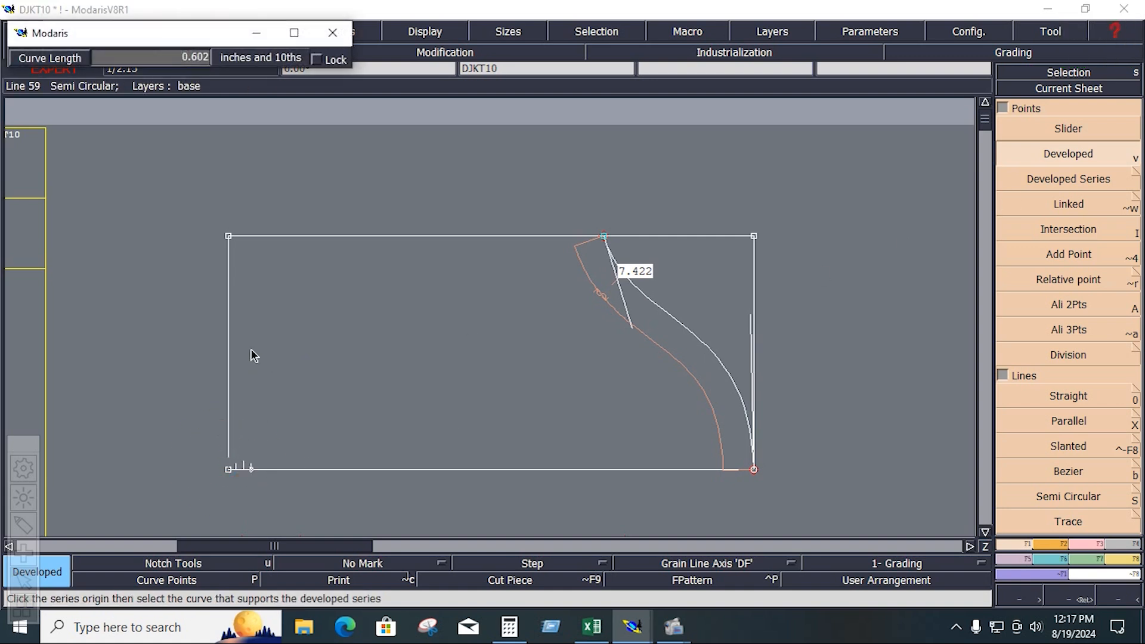
{"action": "key", "text": "space"}
{"action": "key", "text": "Down"}
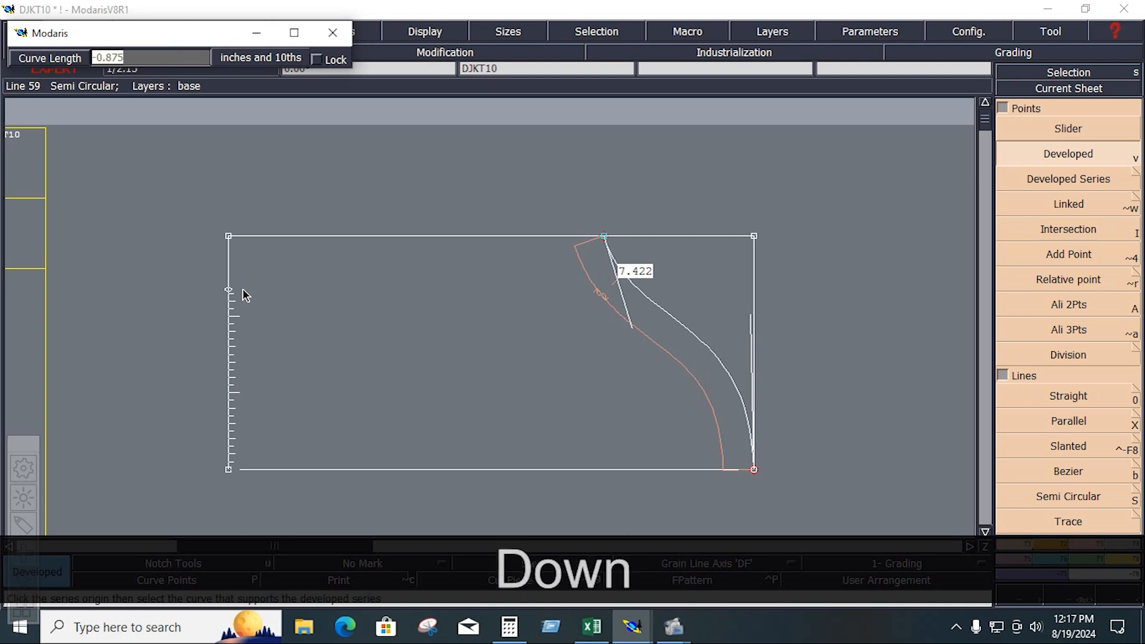
{"action": "type", "text": "-4"}
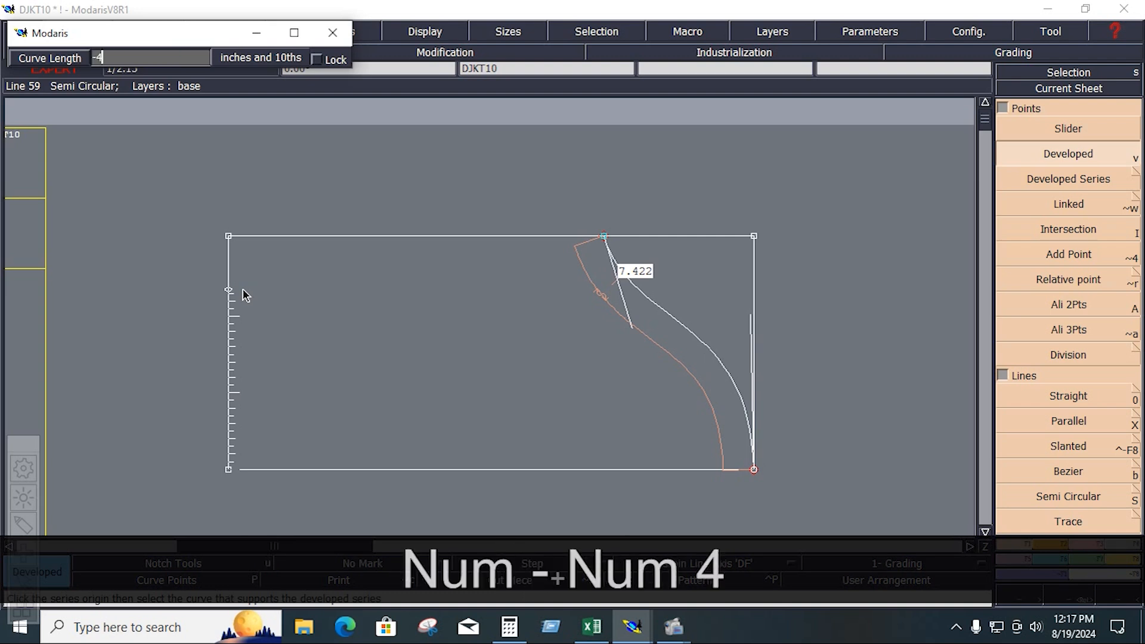
{"action": "type", "text": ".375"}
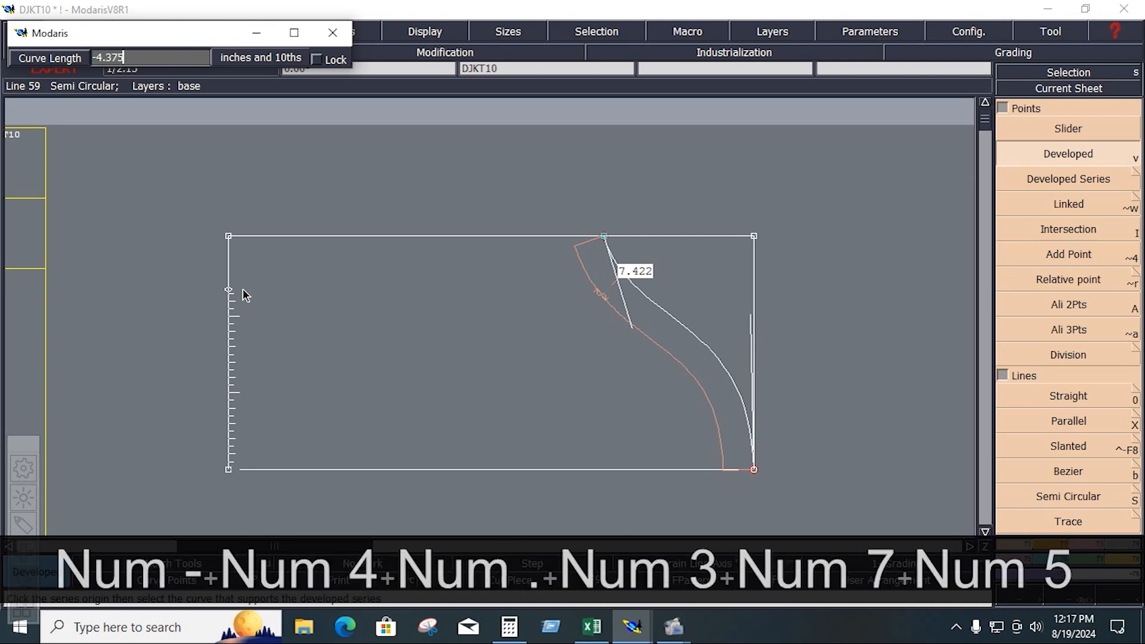
{"action": "key", "text": "Return"}
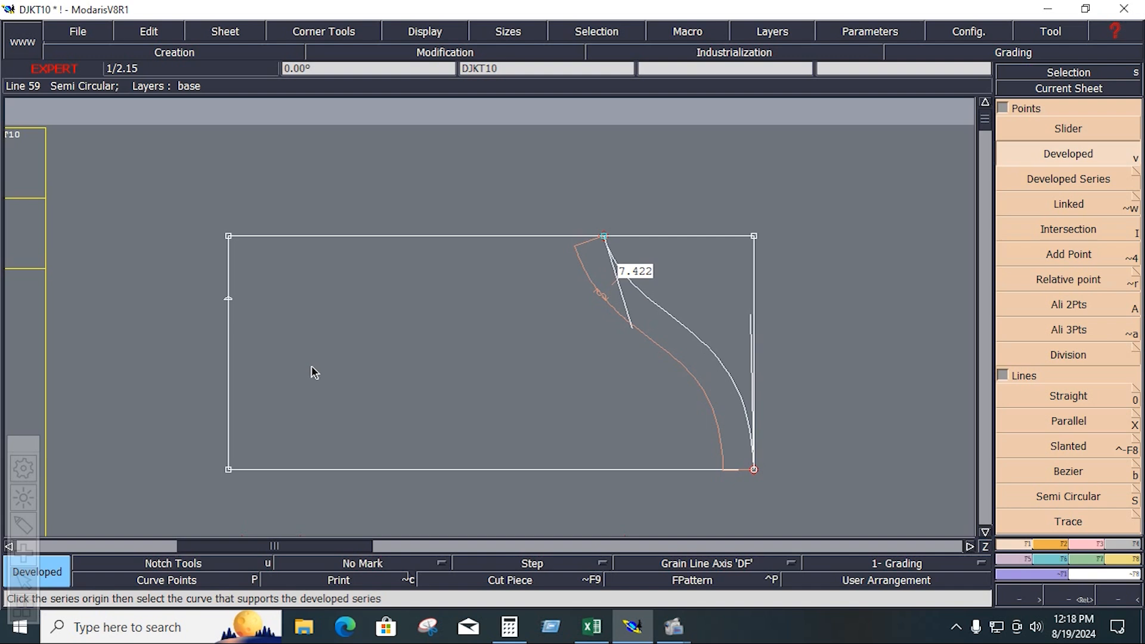
{"action": "key", "text": "alt+7"}
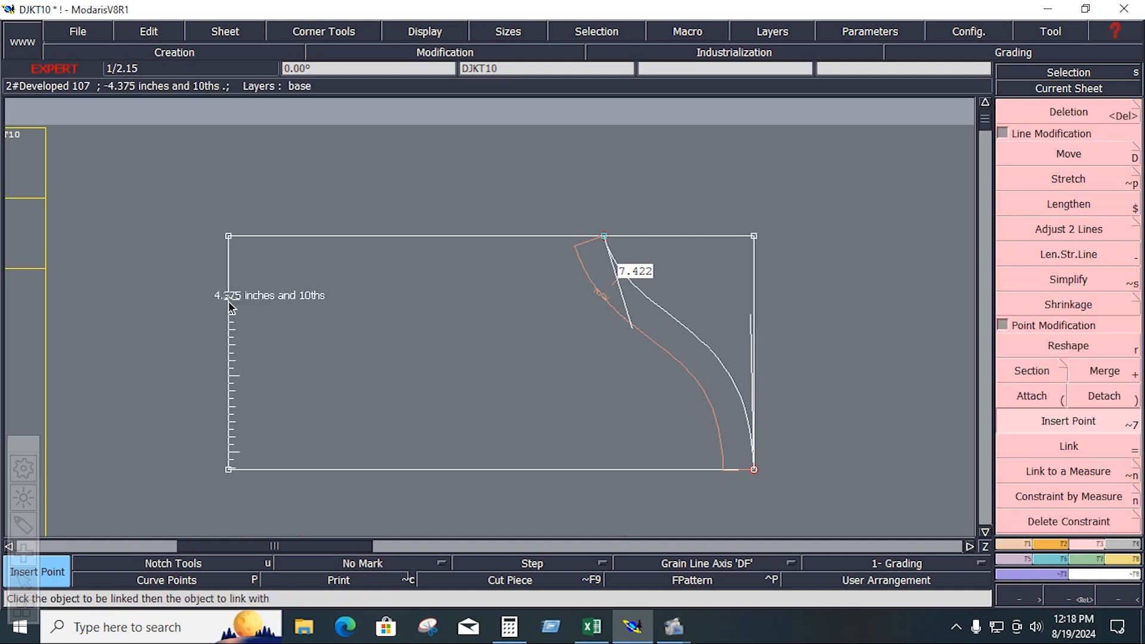
{"action": "left_click", "coordinate": [228, 300]}
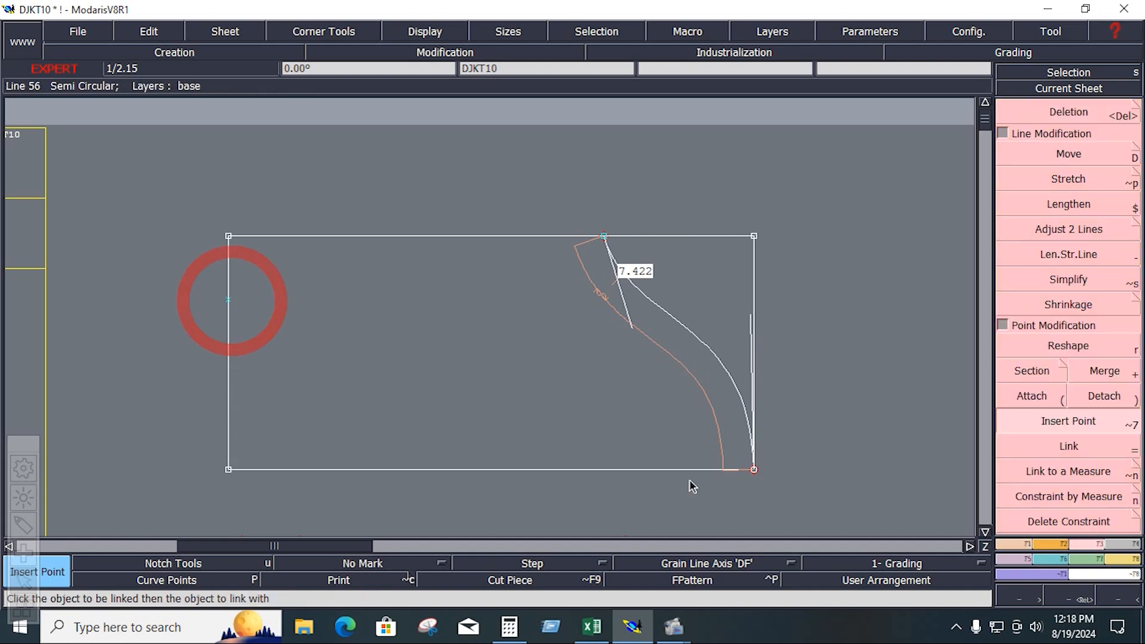
Step: Draw a straight Bezier line from the sleeve cap curve's upper end to the inserted point on the left edge
{"action": "left_click", "coordinate": [1017, 545]}
{"action": "left_click", "coordinate": [1061, 472]}
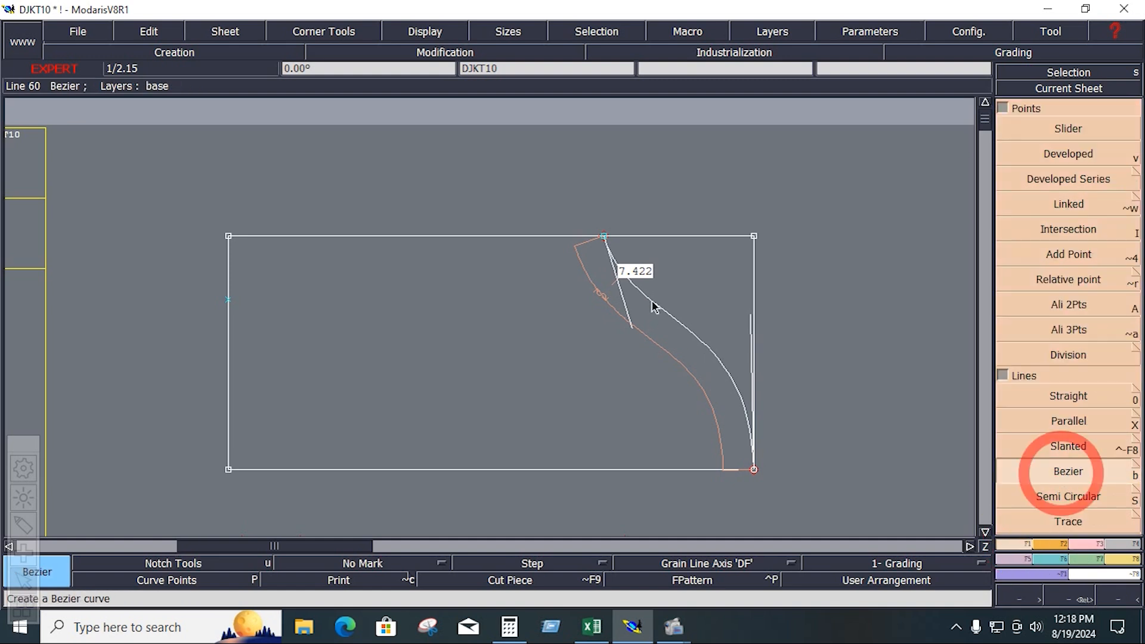
{"action": "left_click", "coordinate": [604, 236]}
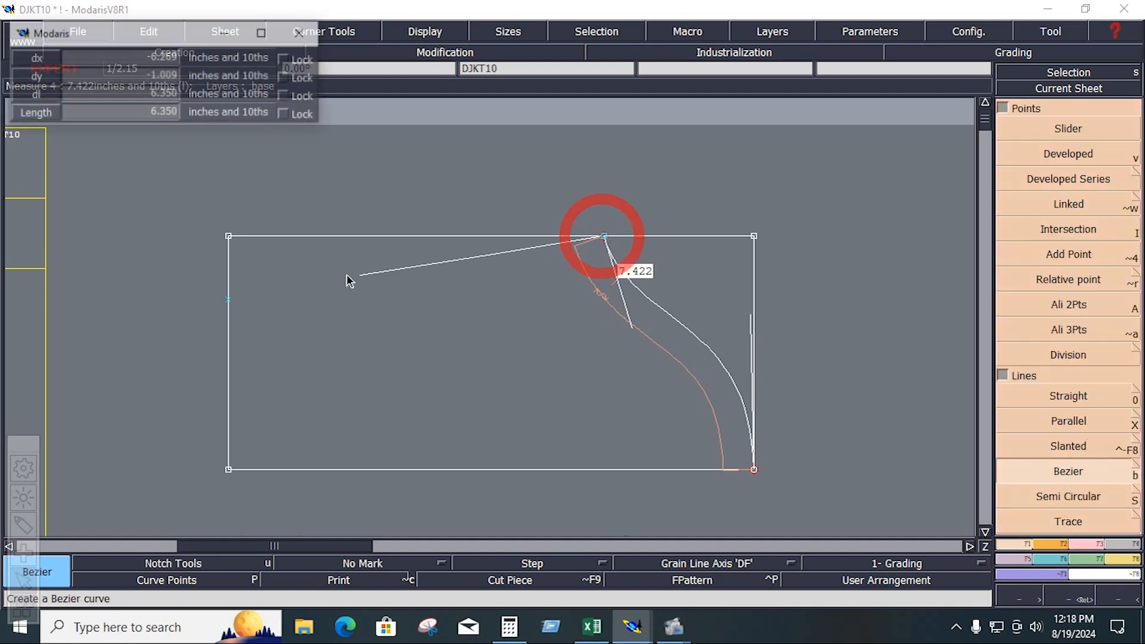
{"action": "left_click", "coordinate": [228, 300]}
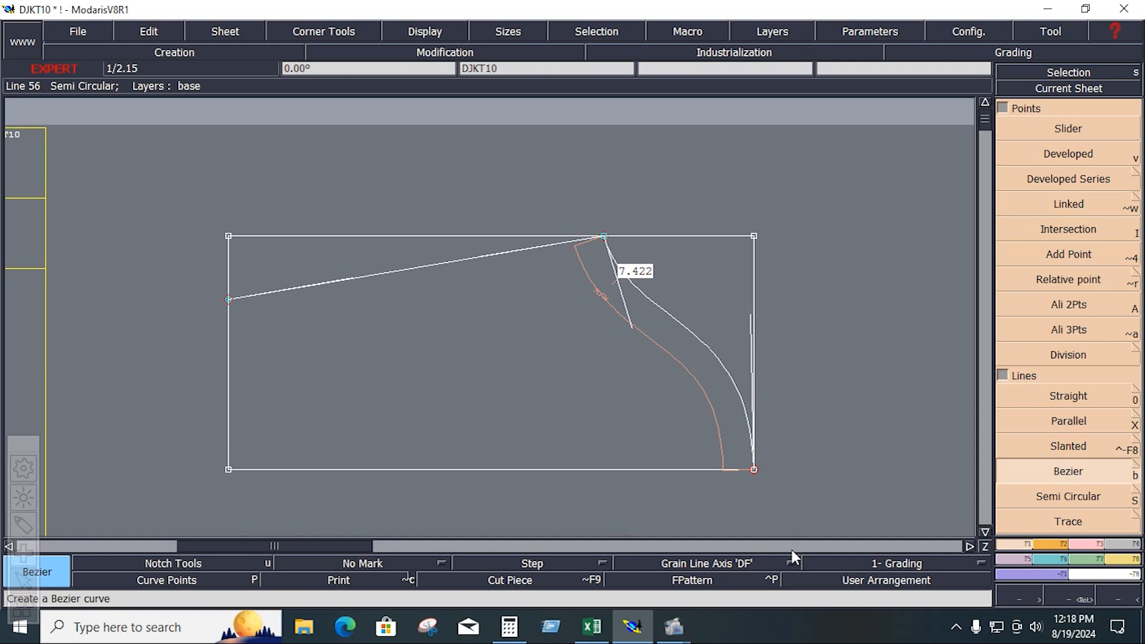
Step: Extract the sleeve outline as a Seam piece, arrange all sheets and centre the new sleeve sheet
{"action": "left_click", "coordinate": [1125, 546]}
{"action": "left_click", "coordinate": [1044, 495]}
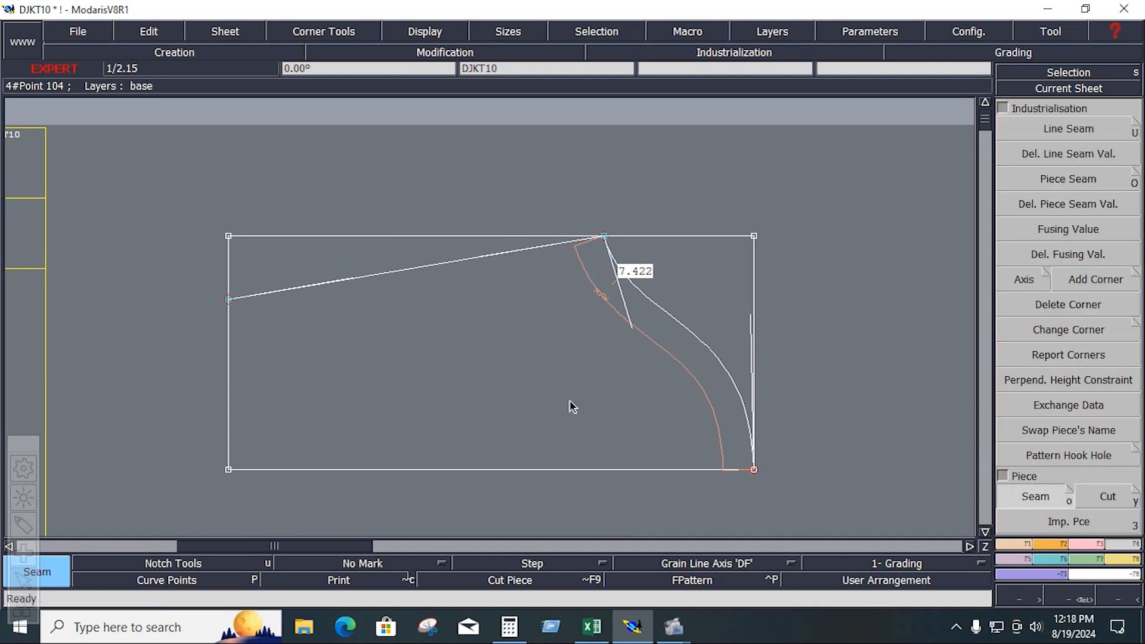
{"action": "left_click", "coordinate": [570, 400]}
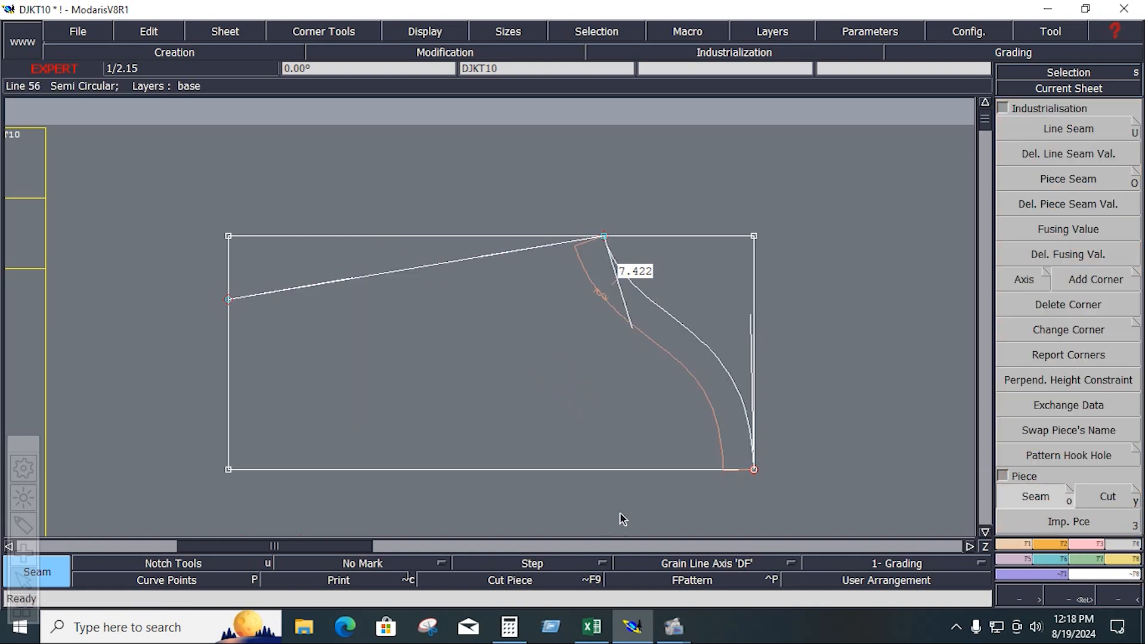
{"action": "key", "text": "j"}
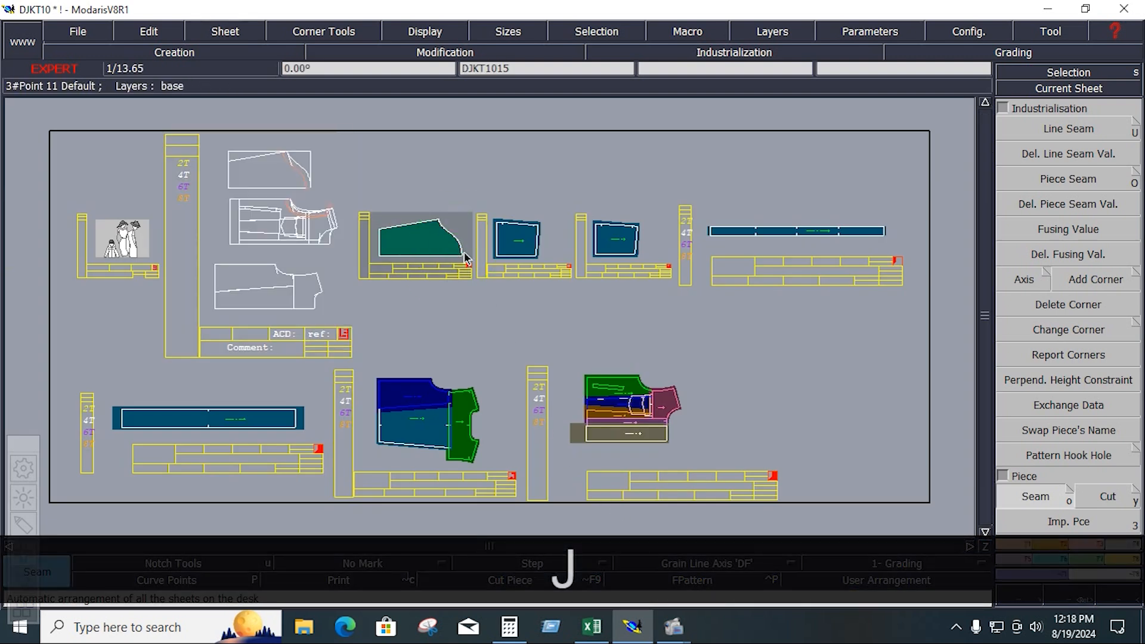
{"action": "key", "text": "Home"}
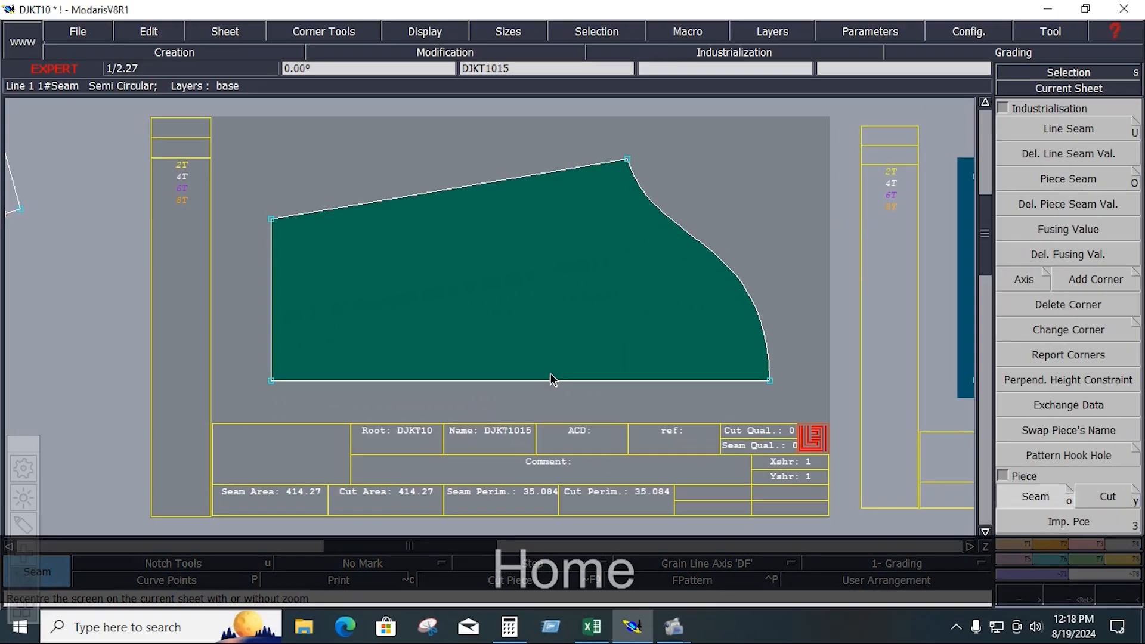